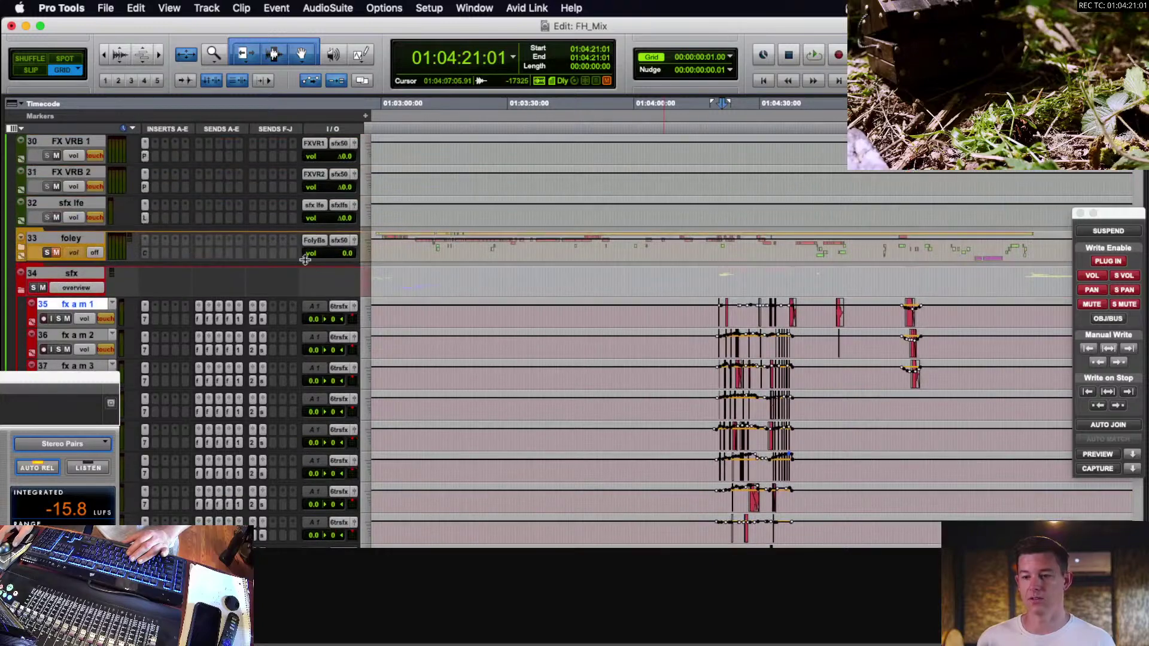
Look over the sfx folder's tracks from fx a m 1 down to the BGs, omf and Mic 1 tracks.
scroll(53, 286, "down", 20)
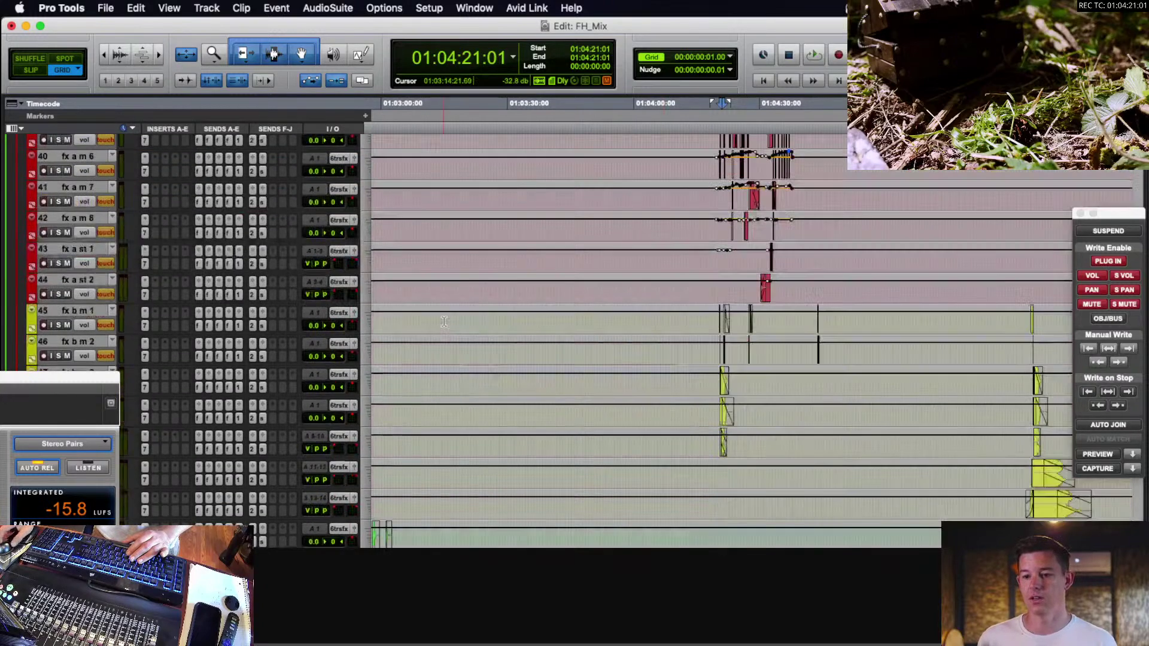
left_click_drag(68, 378, 0, 362)
scroll(256, 409, "down", 15)
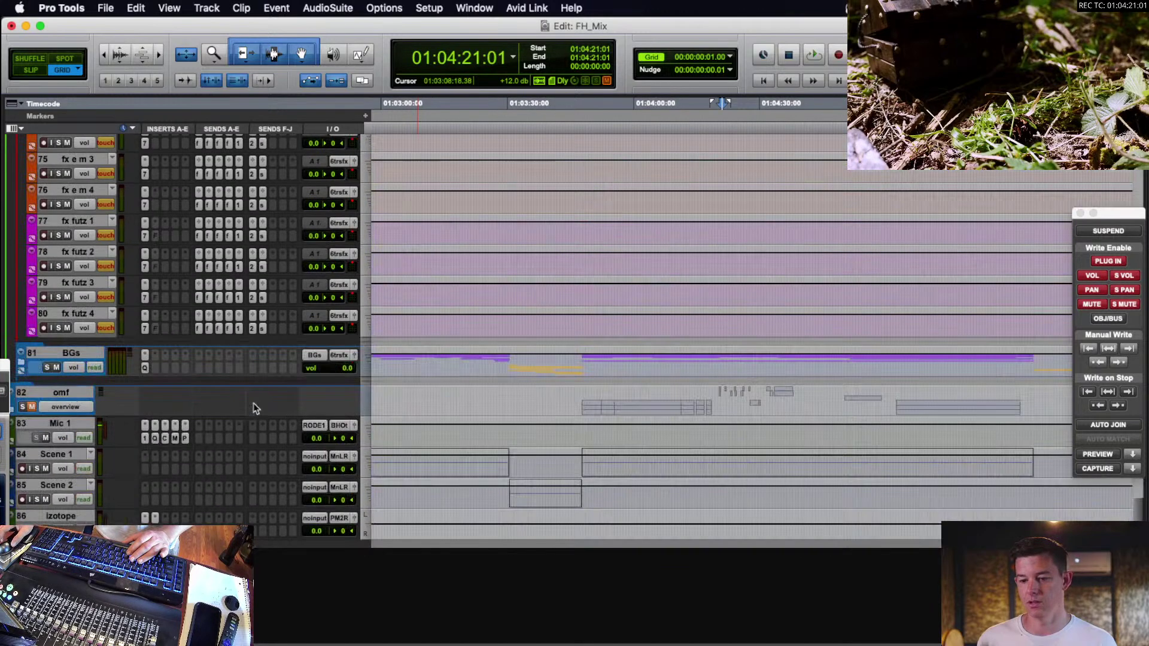
left_click_drag(5, 362, 6, 390)
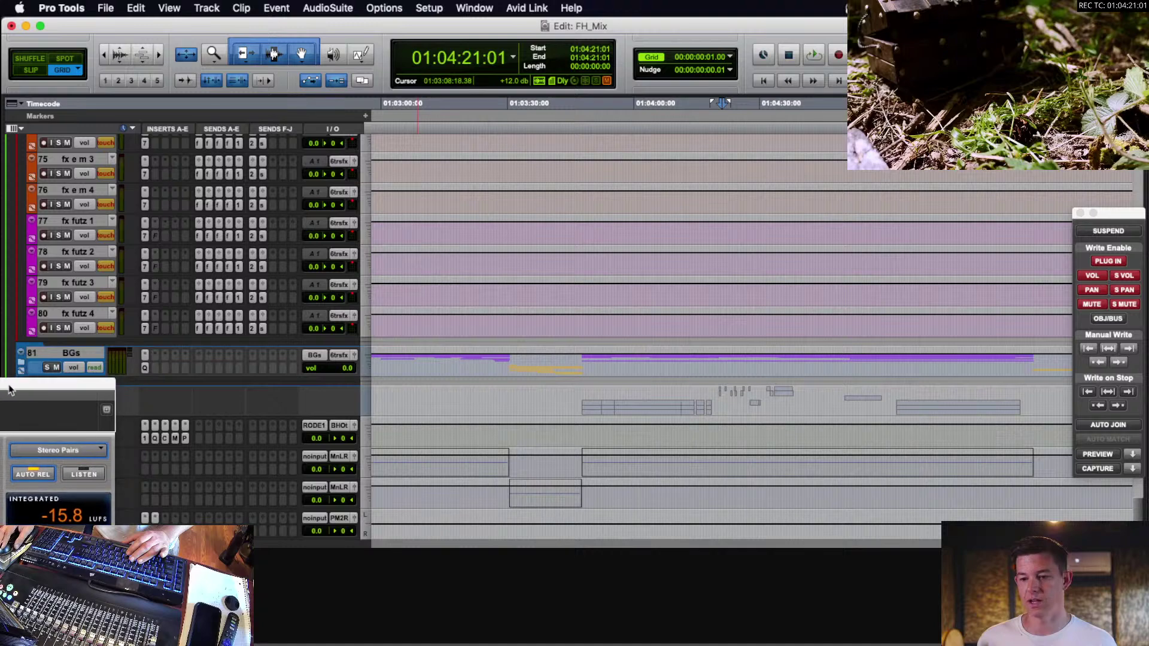
scroll(480, 288, "up", 20)
scroll(480, 289, "up", 5)
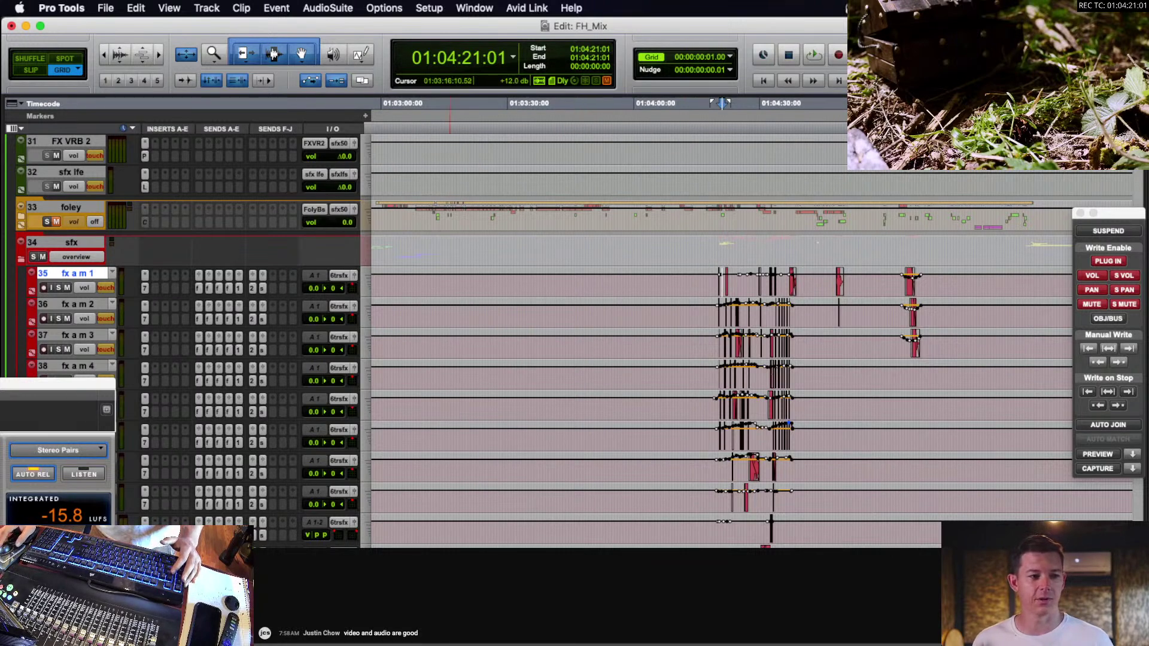
Switch to OBS briefly and return to the Pro Tools edit window, moving the loudness meter window slightly lower.
key("super+Tab")
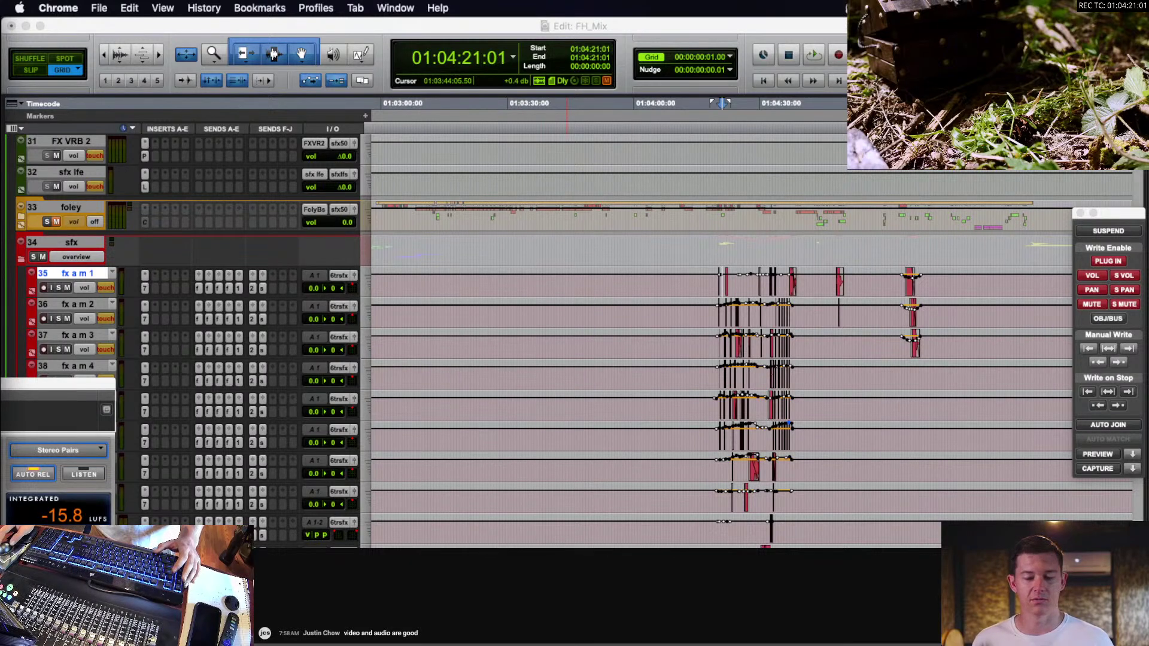
key("super+Tab")
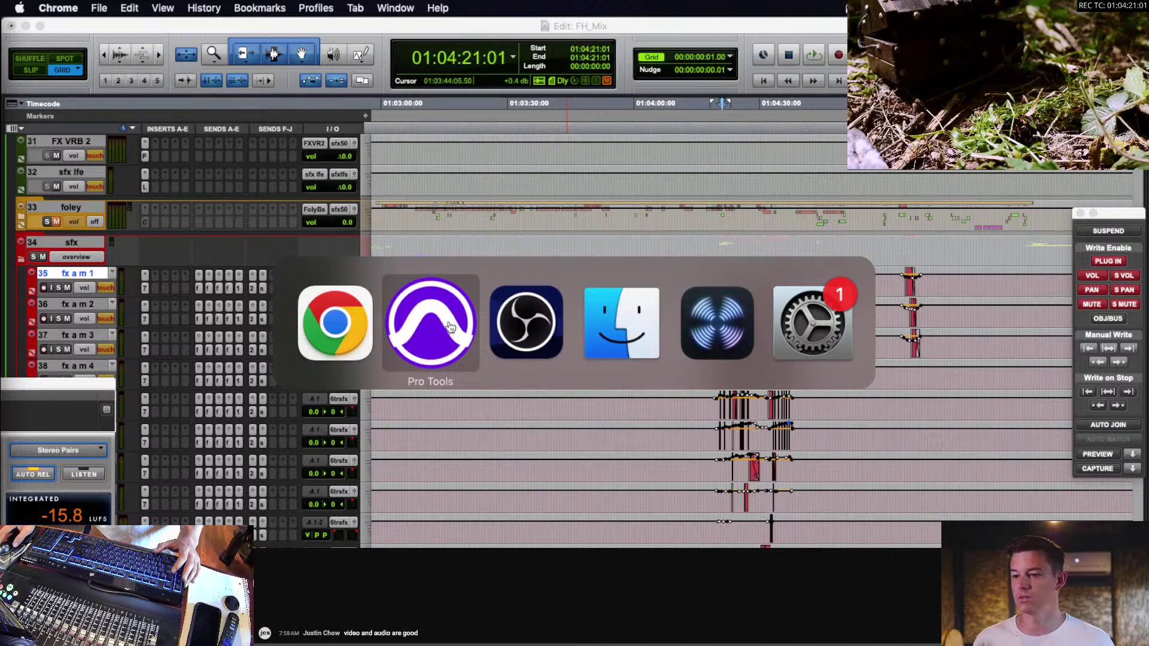
left_click(514, 329)
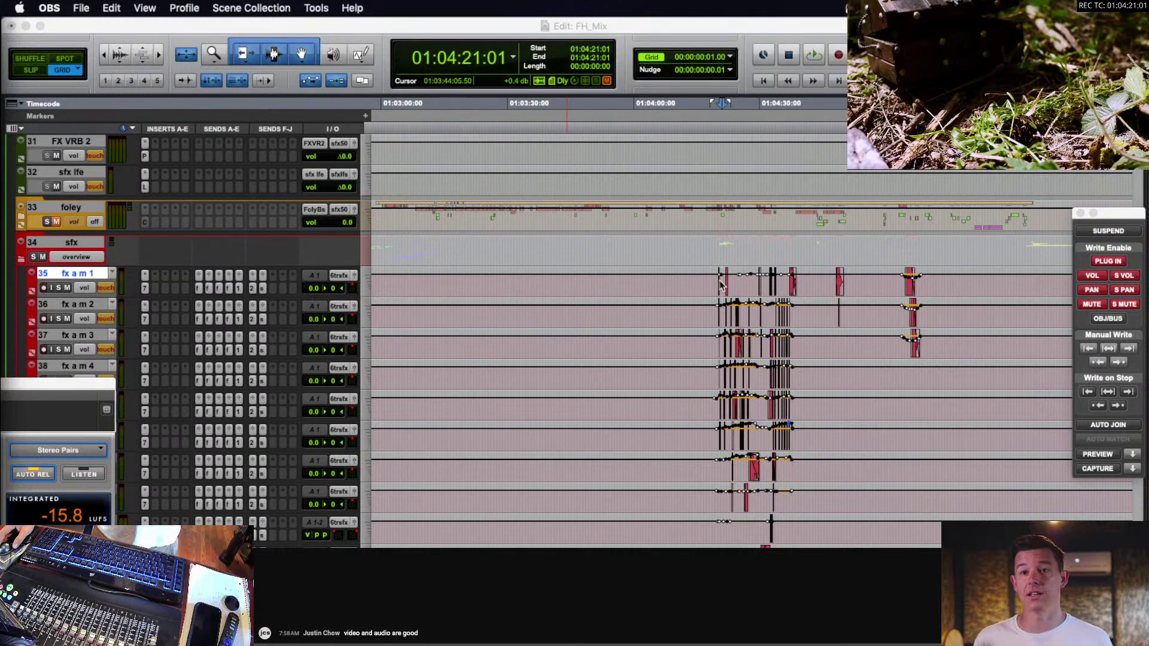
left_click(673, 28)
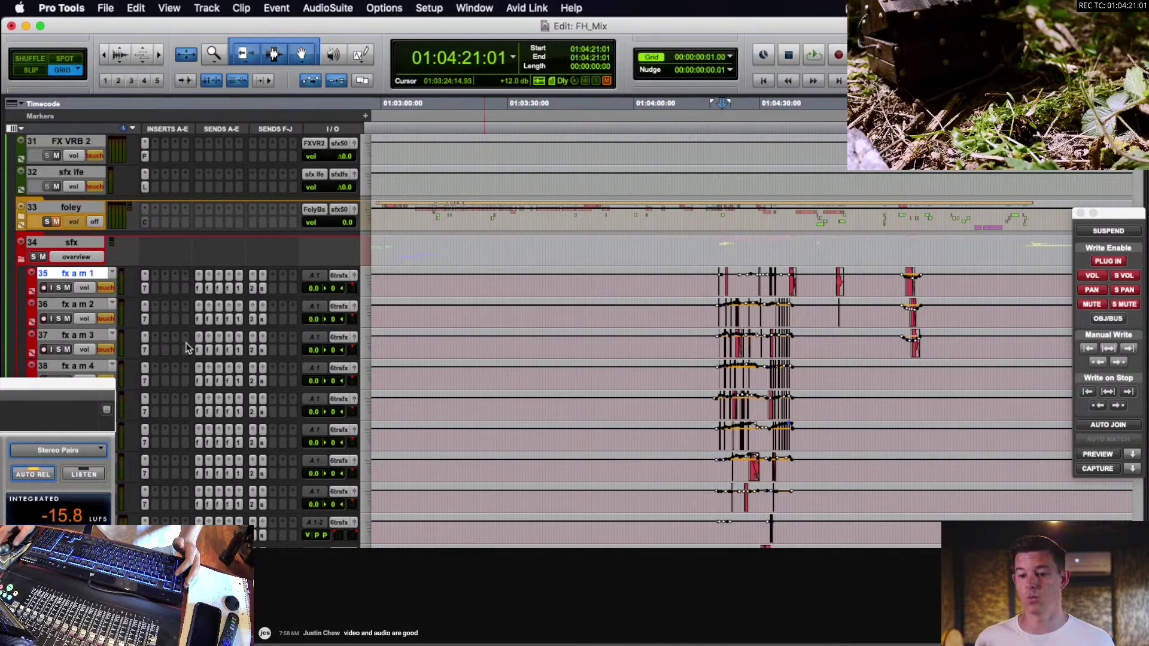
left_click_drag(94, 389, 94, 405)
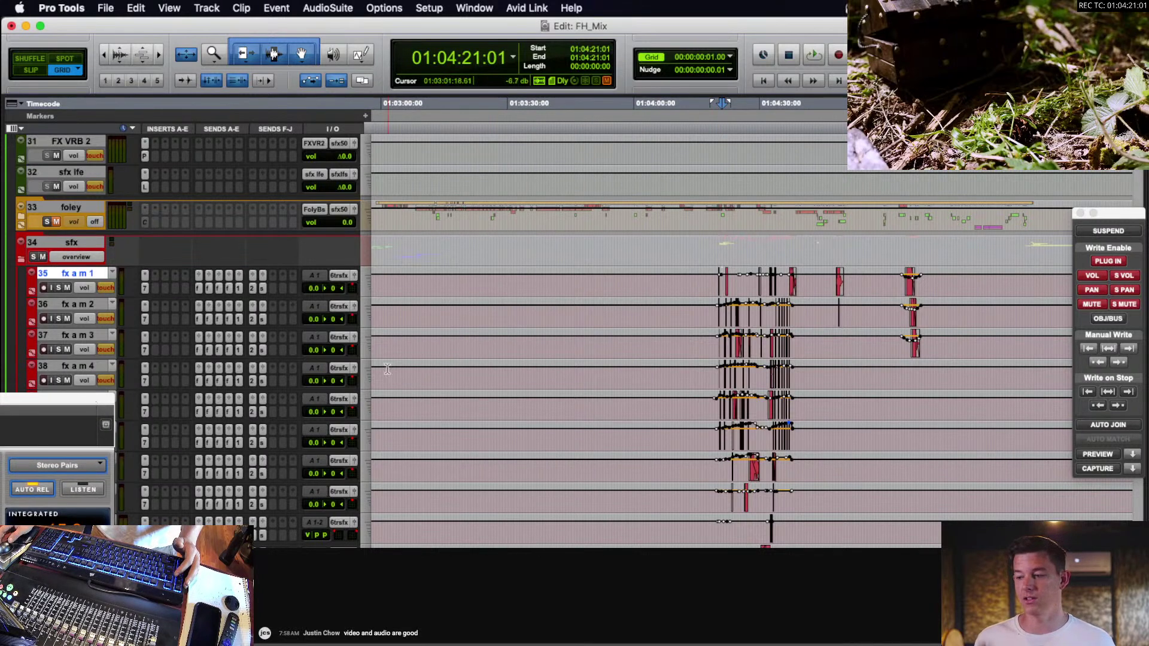
Place the edit cursor at 01:04:21:10 on fx a m 1 and examine the fx a and fx b clips up close.
left_click(723, 287)
key("t")
key("t")
scroll(762, 293, "down", 3)
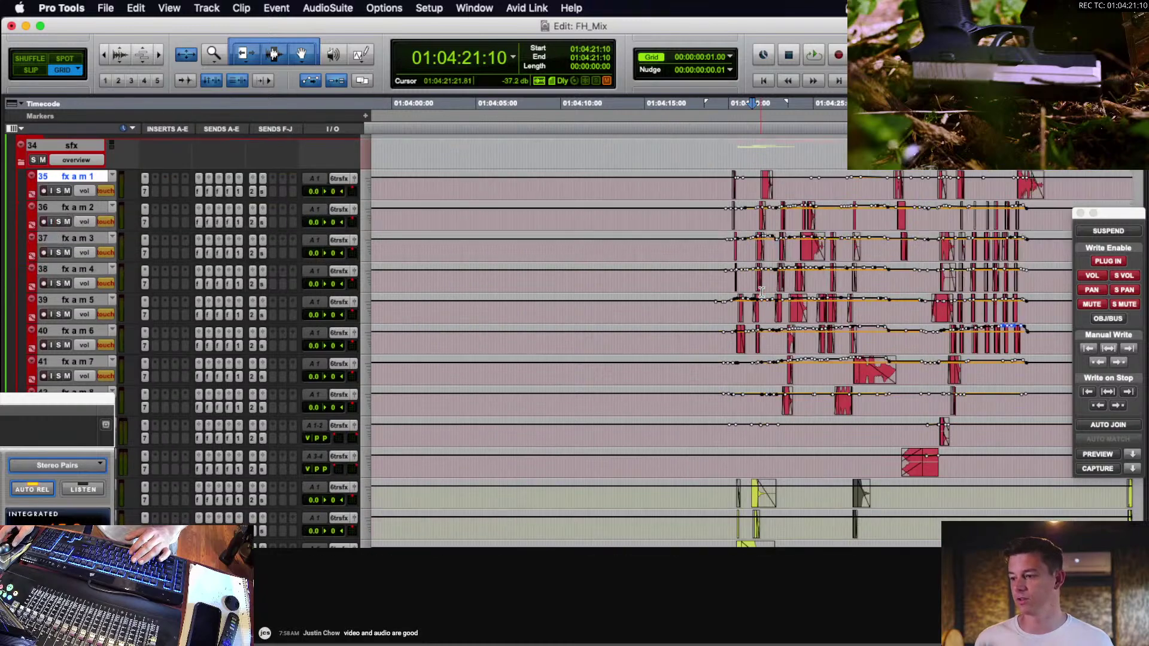
scroll(762, 292, "down", 6)
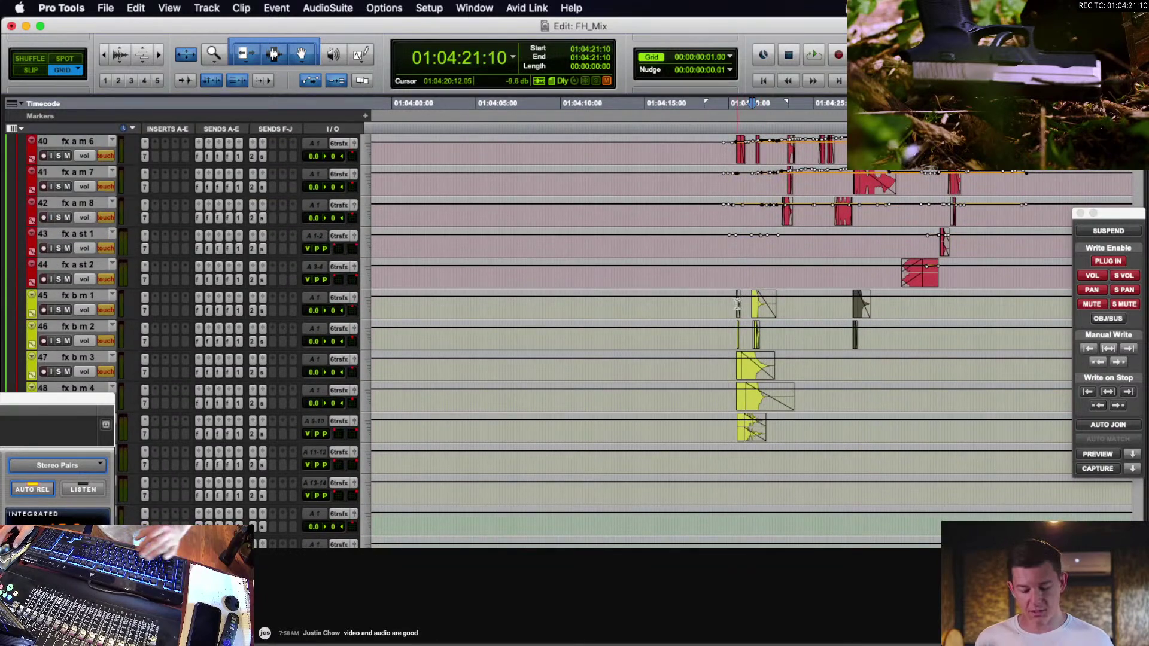
Place the edit cursor at 01:04:22:18 on fx b m 1 and examine the nearby yellow clips up close.
key("r")
key("r")
left_click(752, 307)
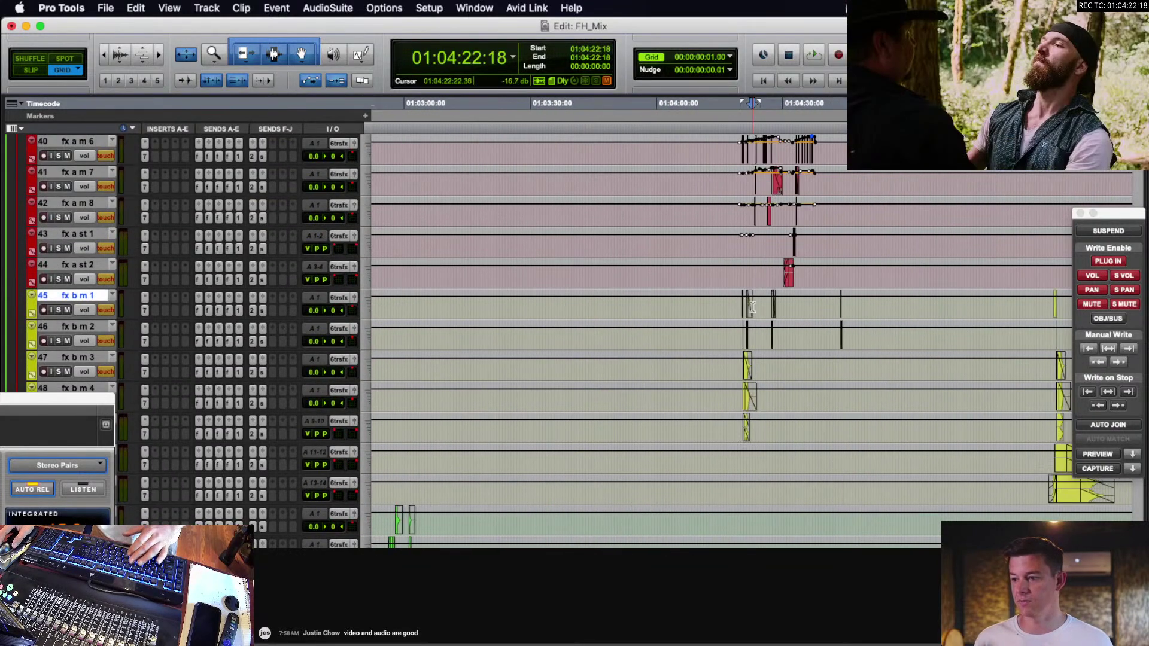
key("t")
key("t")
key("t")
key("t")
scroll(638, 313, "right", 1)
scroll(638, 314, "down", 1)
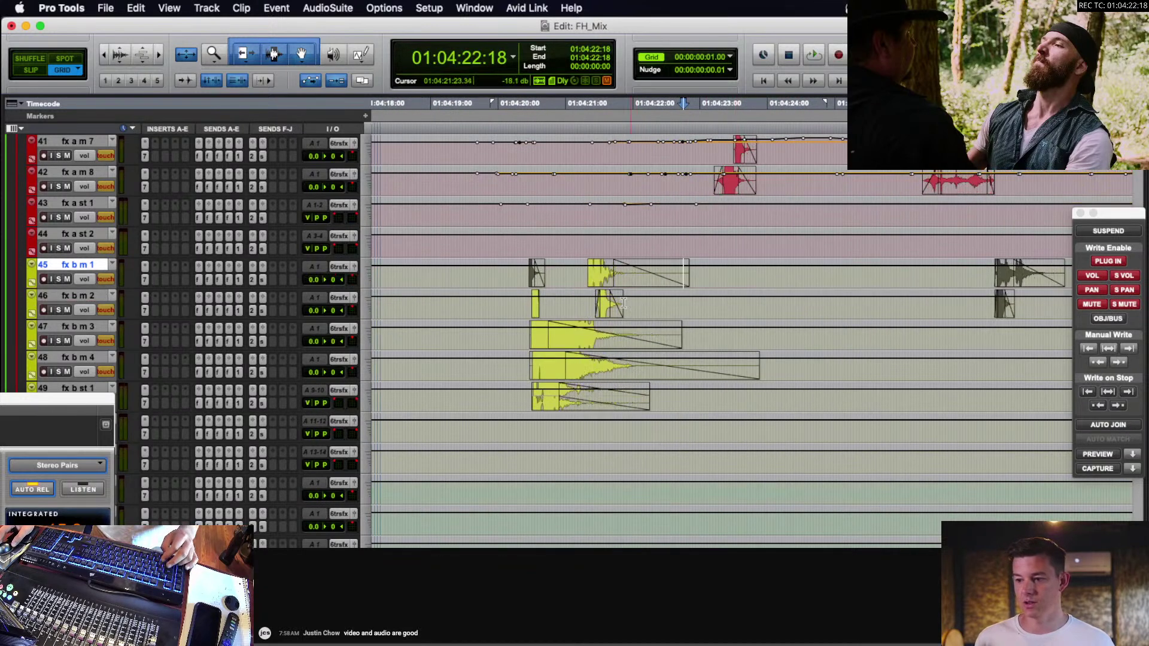
Play the fx b effects from 01:04:18:18, stop, and check the tracks below them.
left_click(501, 272)
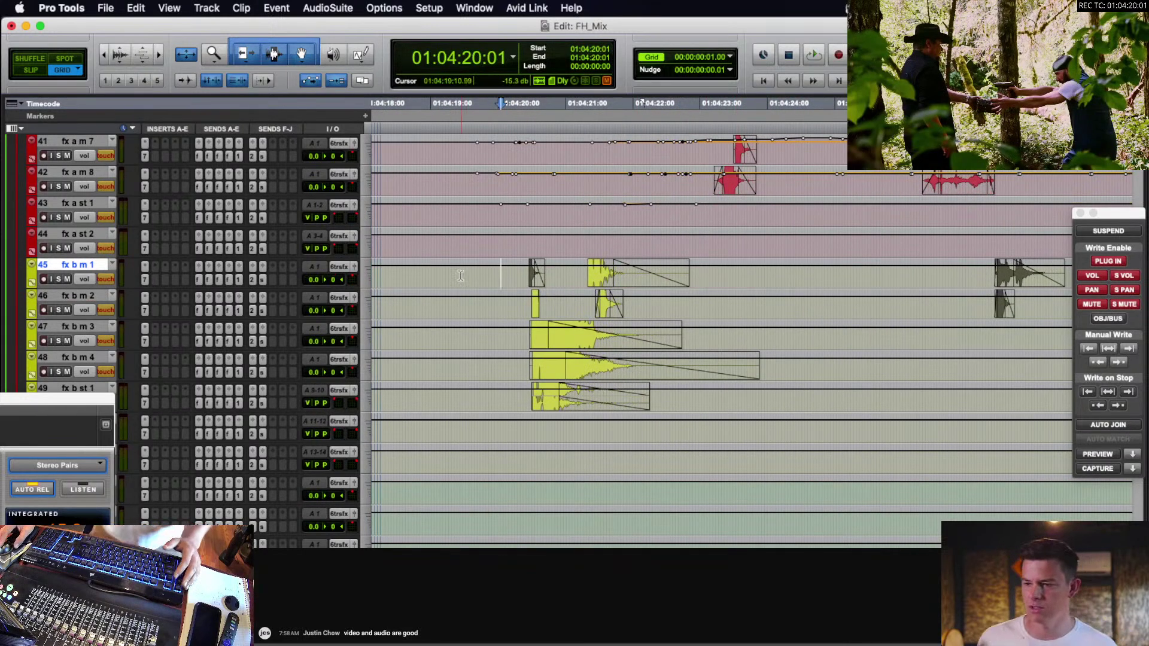
left_click(419, 277)
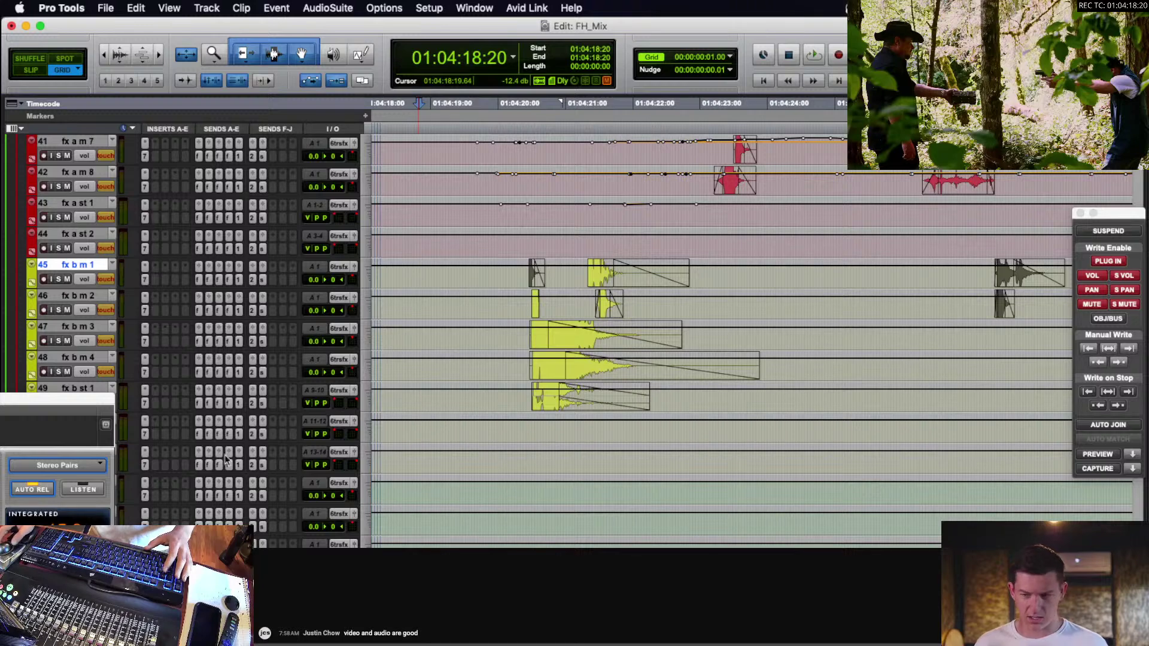
left_click(414, 276)
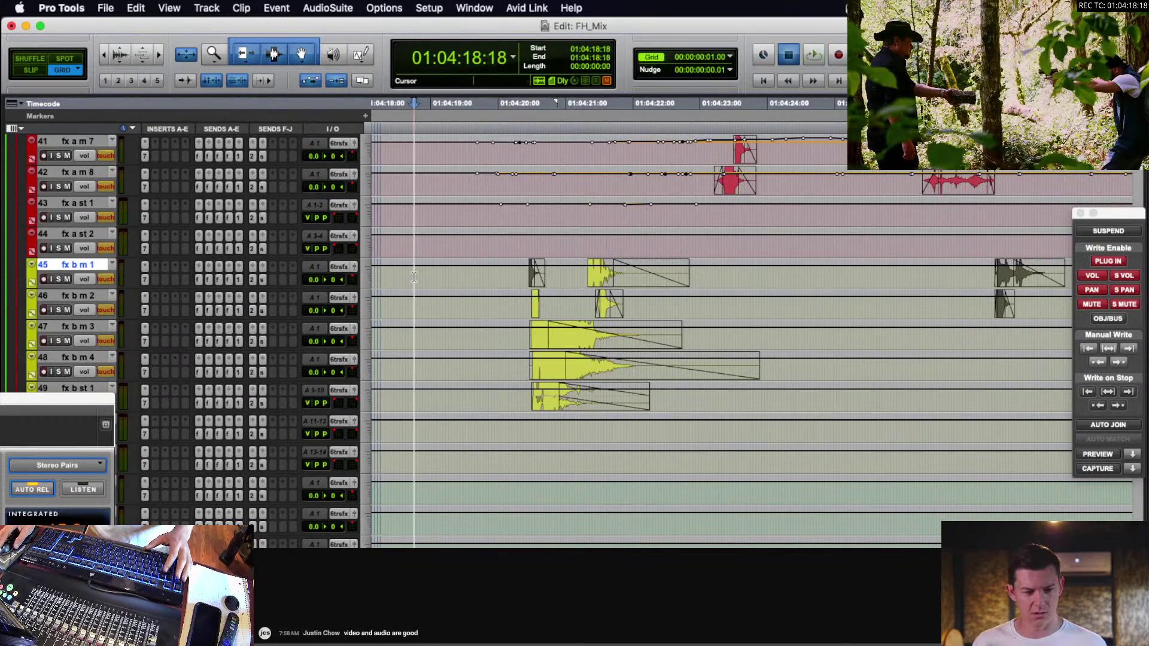
key("space")
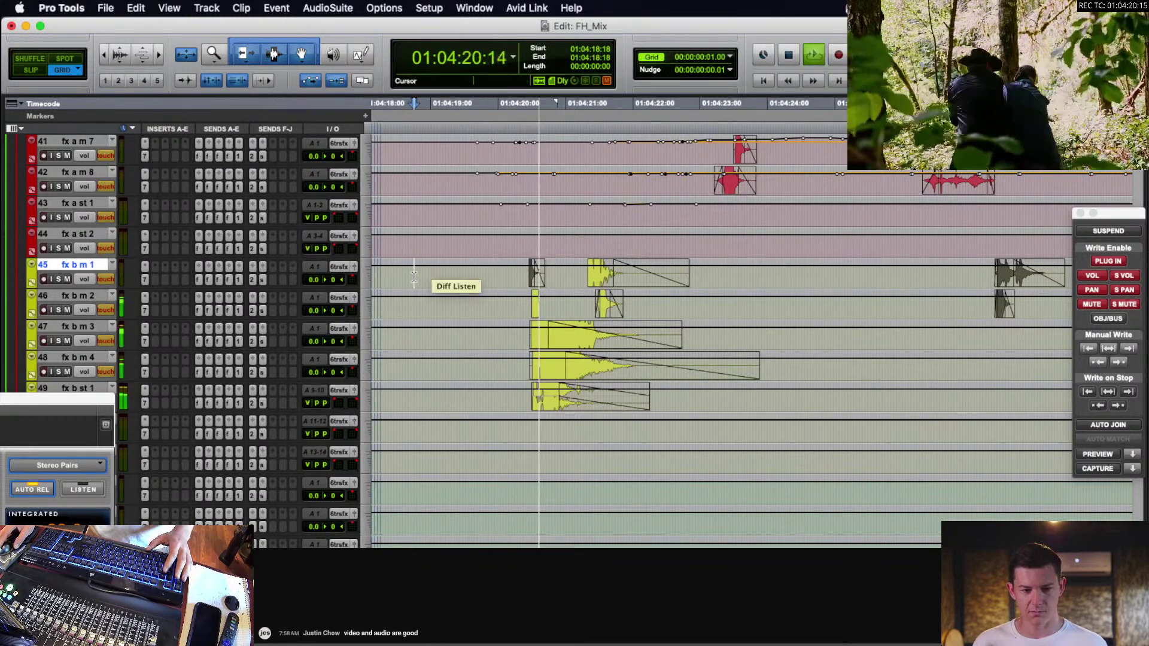
key("space")
scroll(462, 289, "down", 10)
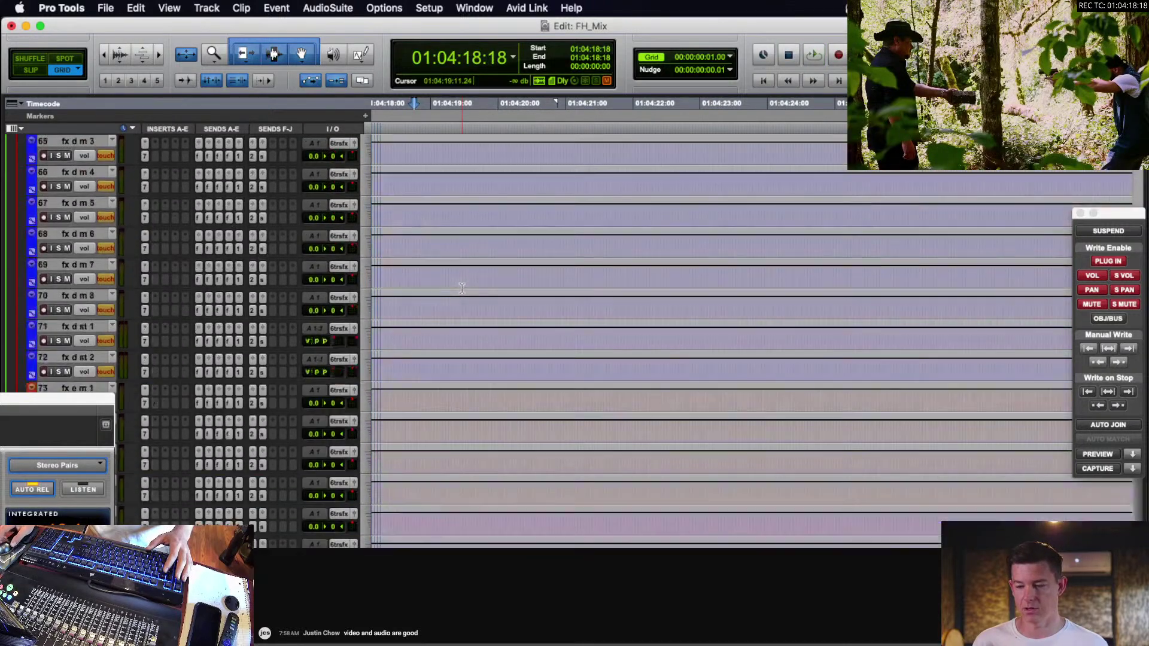
scroll(462, 289, "up", 9)
scroll(498, 274, "up", 1)
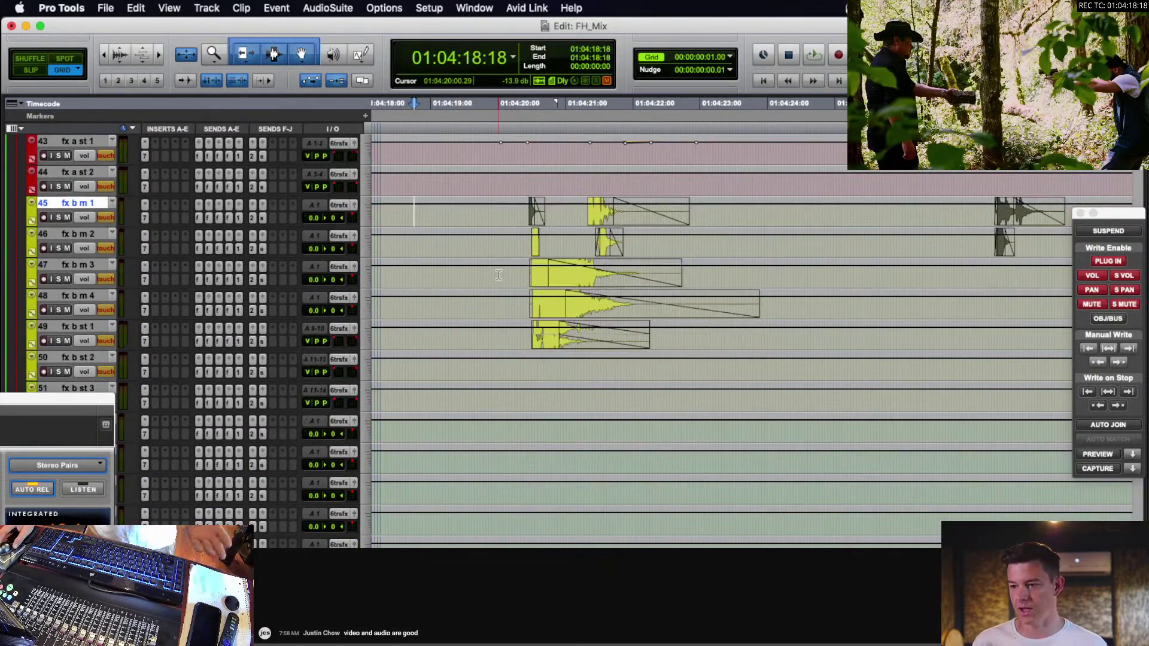
Open the Muteomatic insert on the Mic 1 track for viewing, clear of the track list, and close it.
scroll(497, 275, "down", 12)
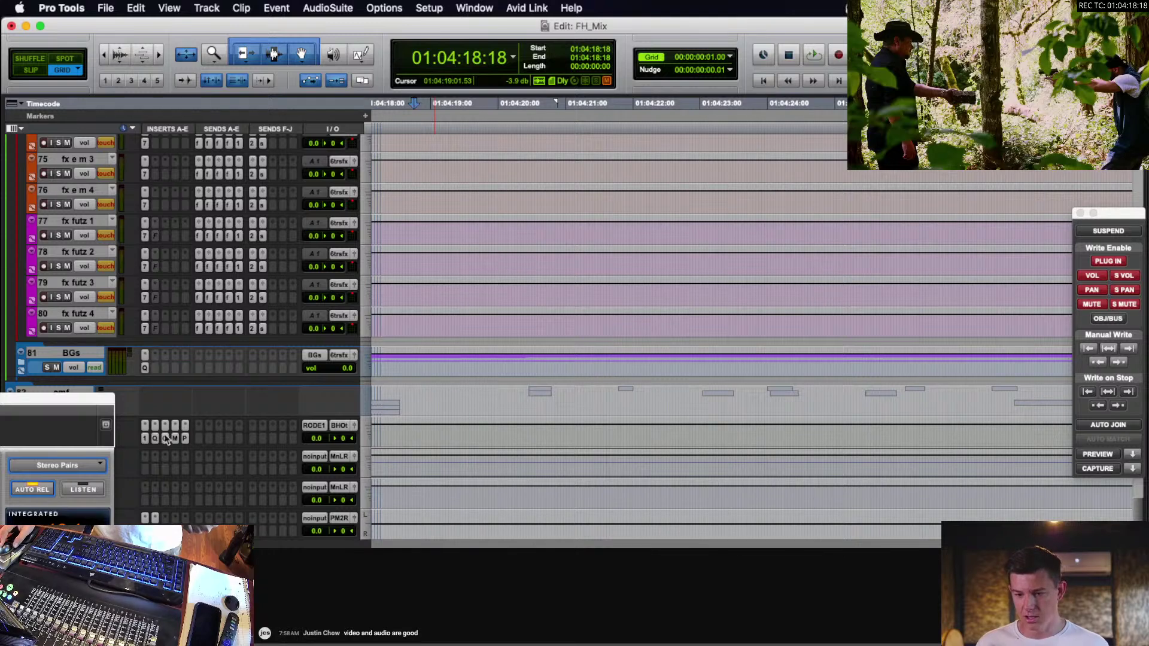
left_click_drag(108, 400, 112, 518)
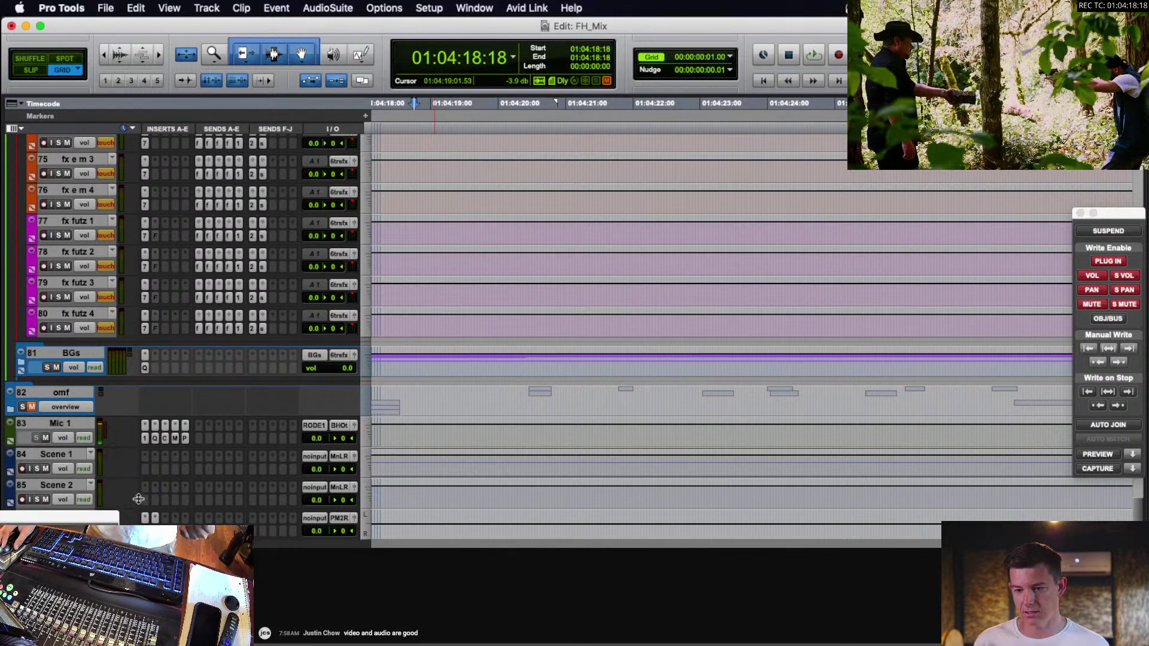
left_click(175, 439)
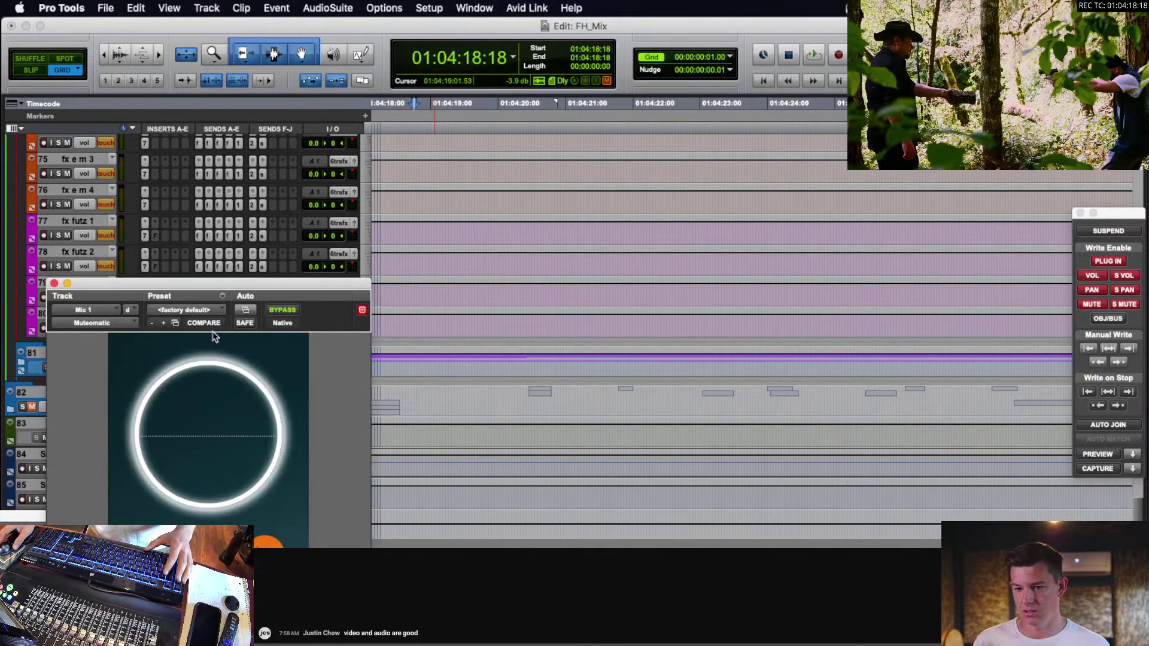
left_click_drag(218, 286, 623, 175)
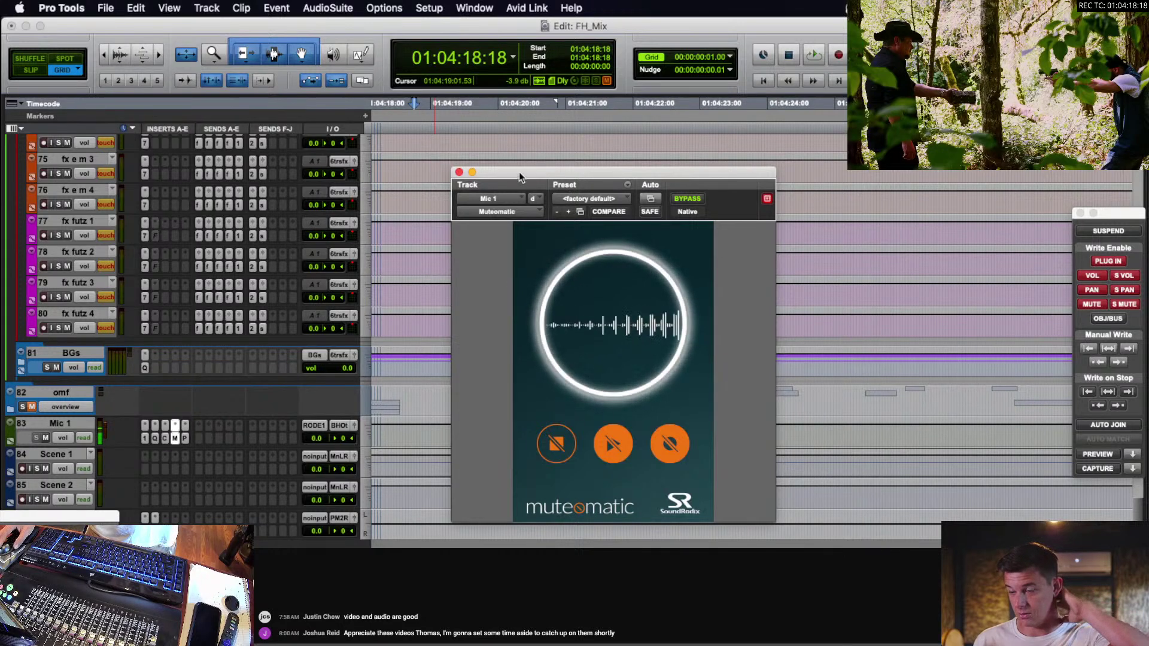
left_click_drag(519, 171, 495, 166)
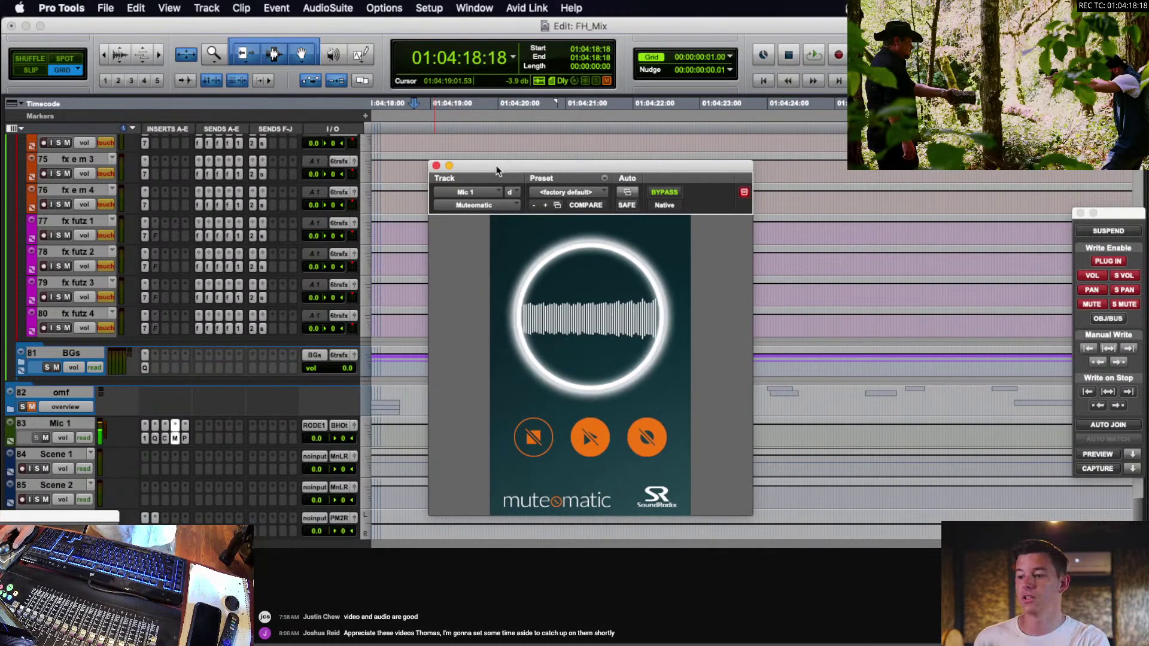
left_click(436, 166)
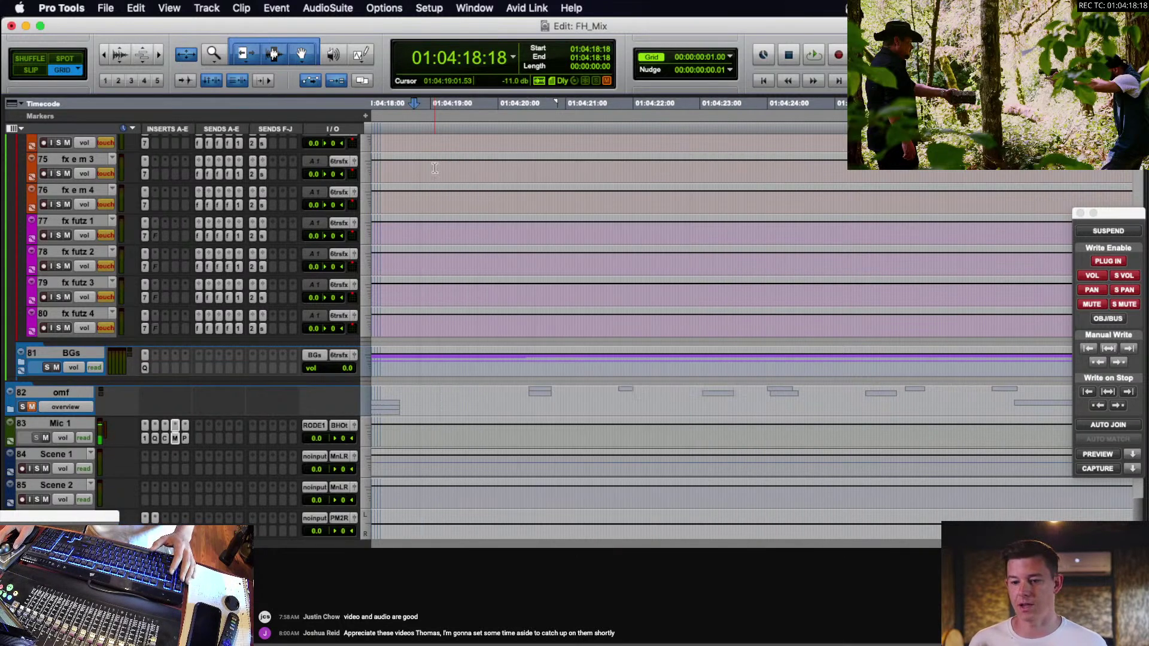
Review the clips on the fx a and fx b tracks, placing the edit cursor at 01:04:19:19 on fx b m 1.
left_click_drag(89, 519, 144, 392)
scroll(550, 376, "up", 10)
scroll(550, 376, "up", 6)
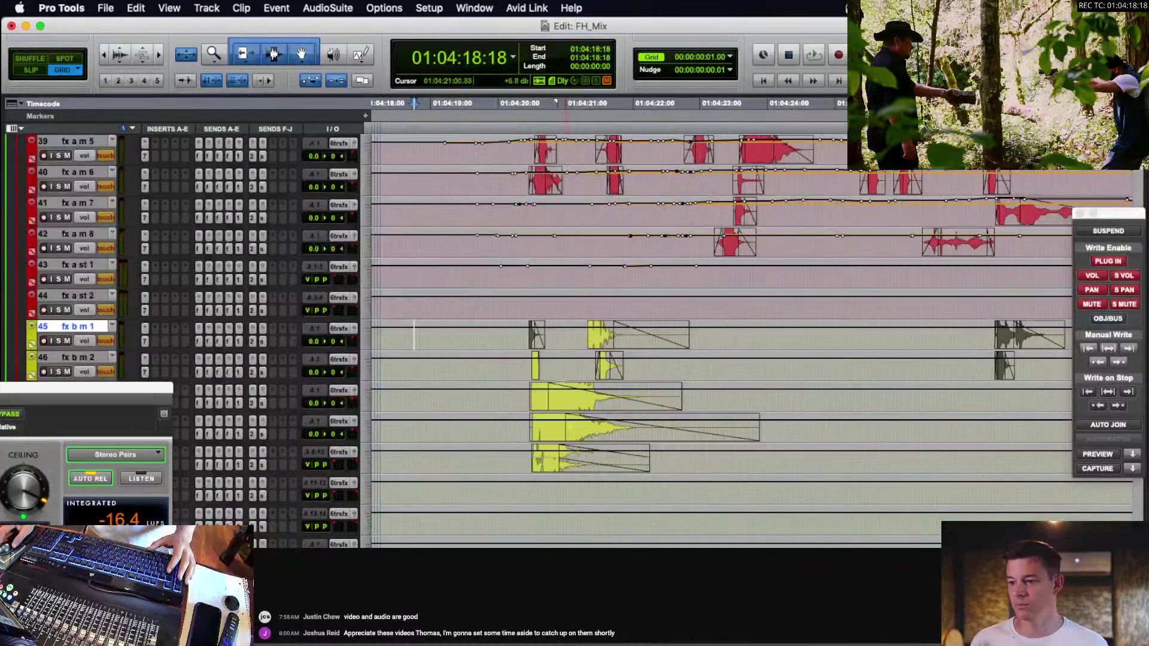
left_click(519, 340)
key("r")
scroll(590, 344, "up", 5)
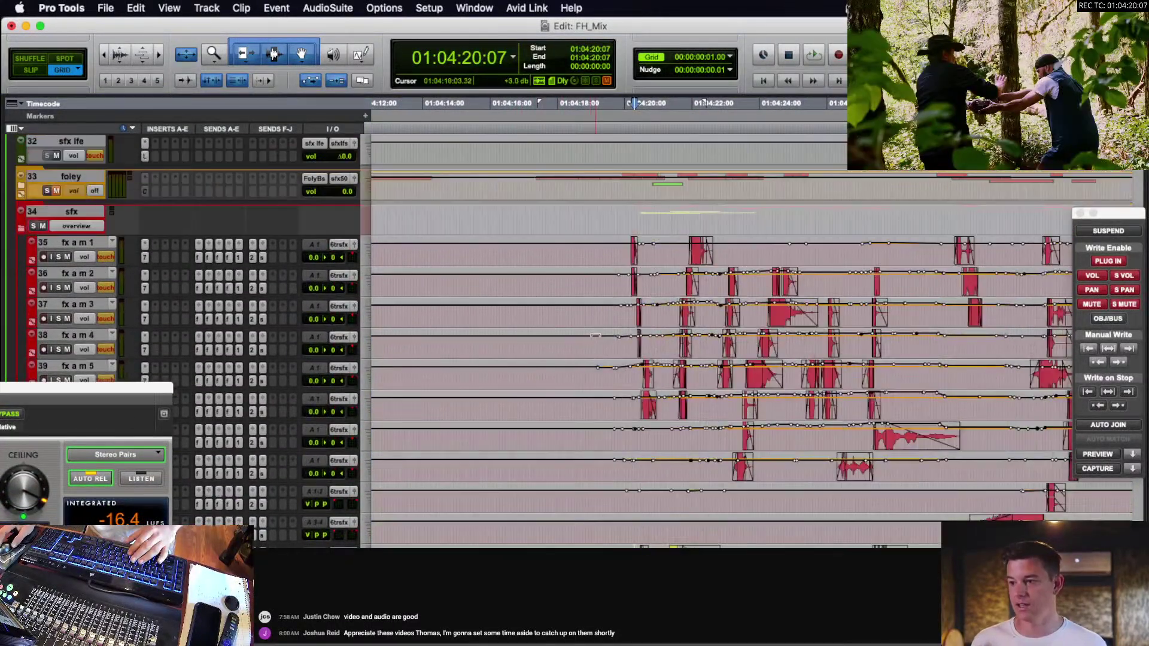
scroll(648, 324, "down", 4)
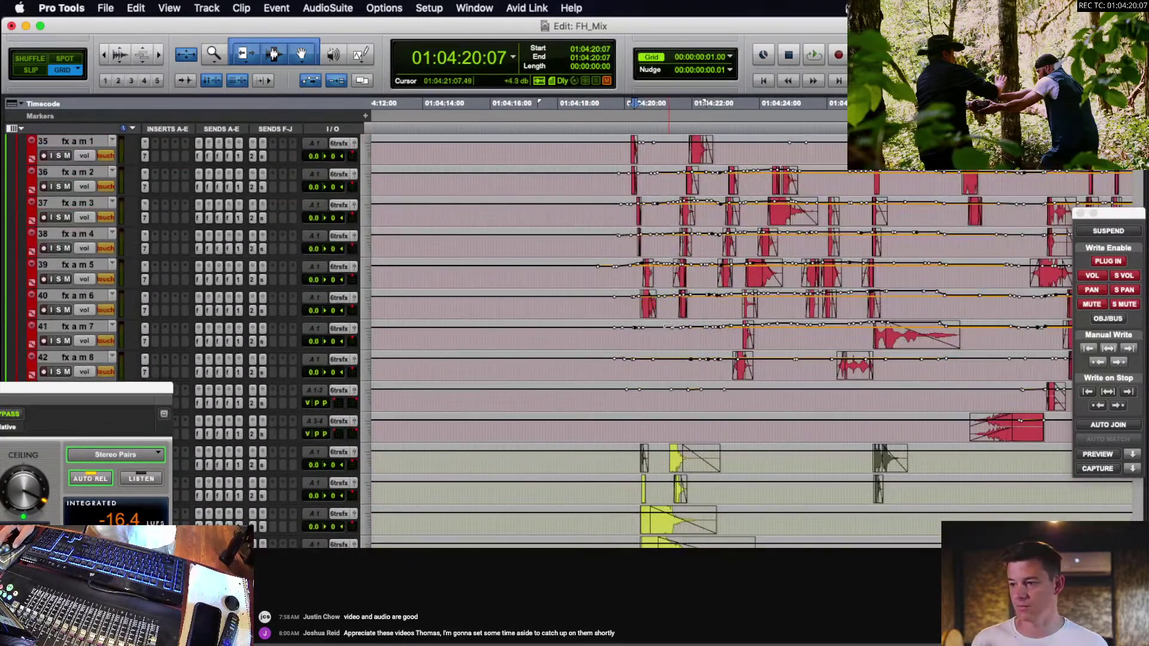
scroll(653, 377, "down", 2)
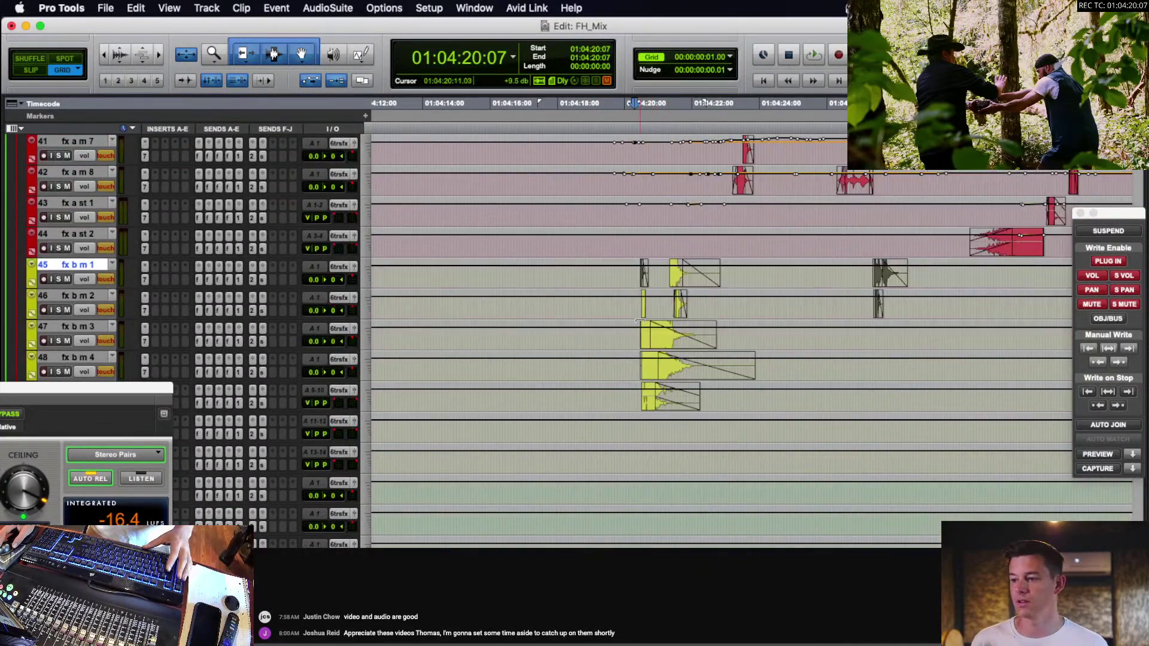
left_click(617, 281)
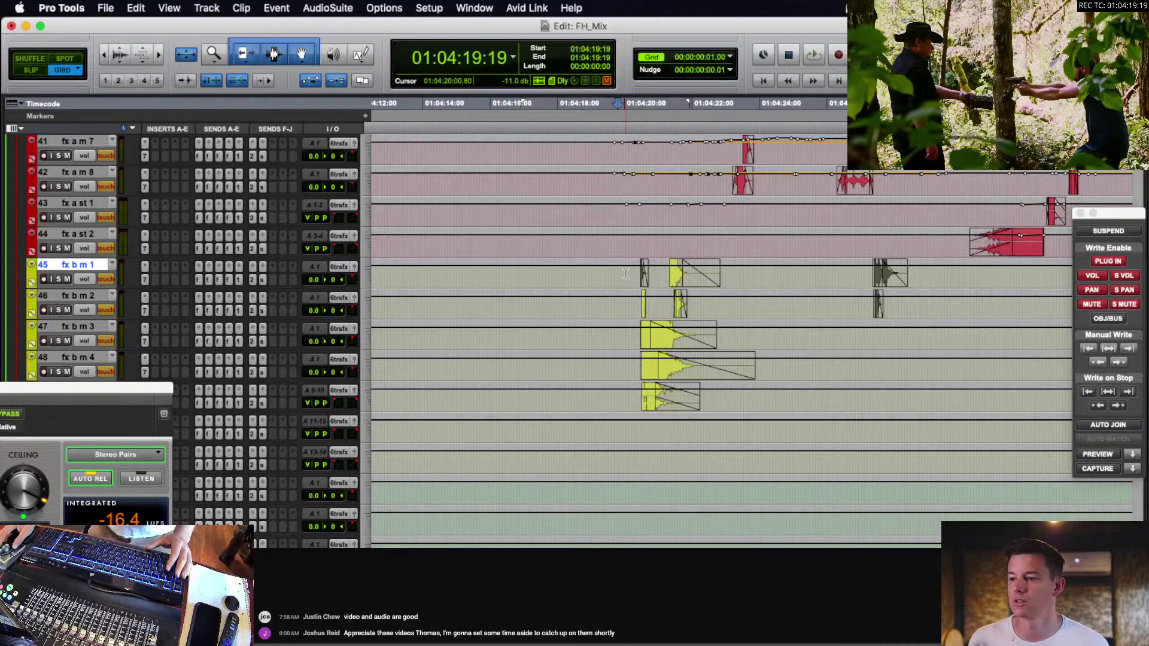
Switch the tracks to waveform view and enlarge the fx b clips around 01:04:21:01 on fx b m 2.
key("ctrl+alt+minus")
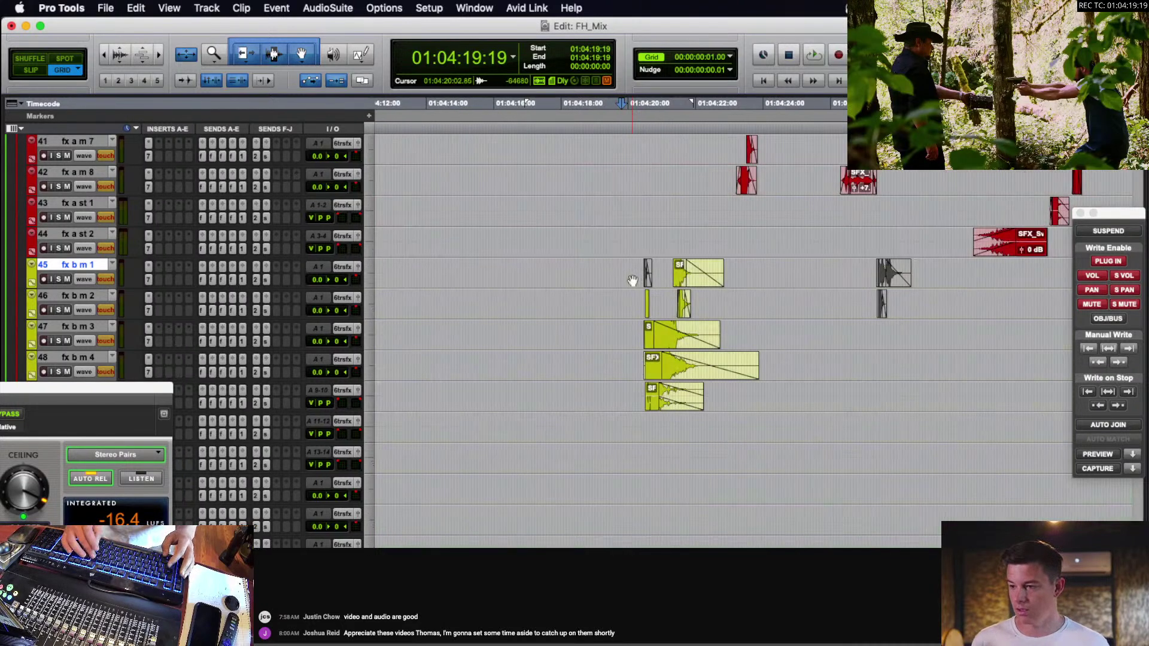
left_click(661, 302)
key("super+bracketright")
key("super+bracketright")
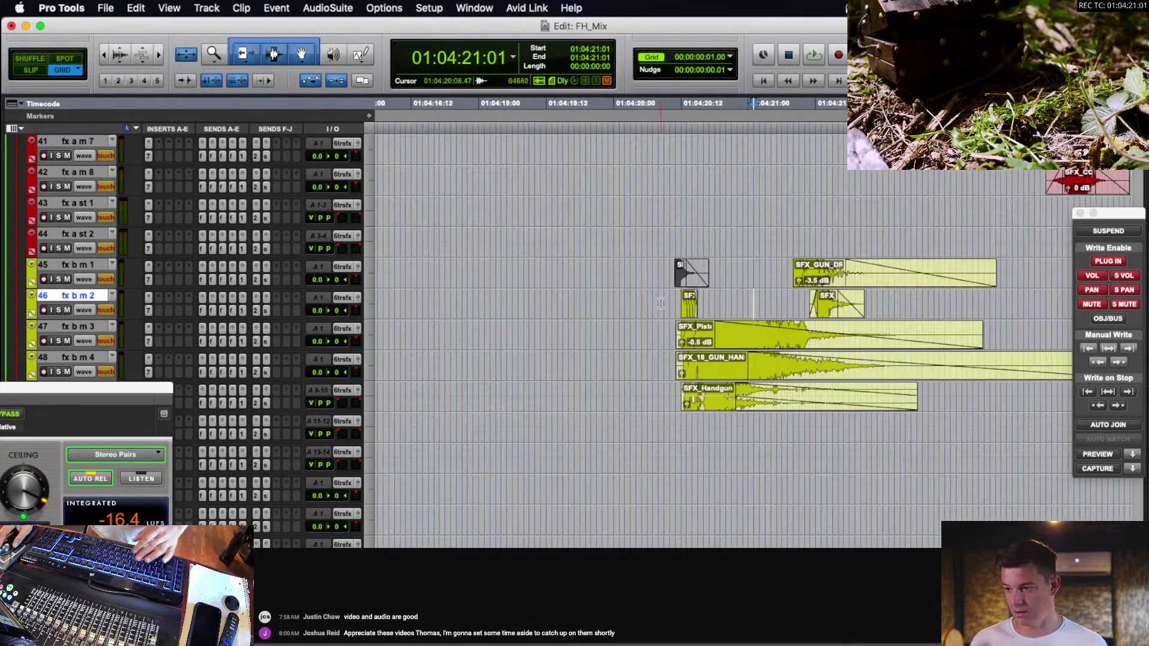
scroll(661, 303, "right", 2)
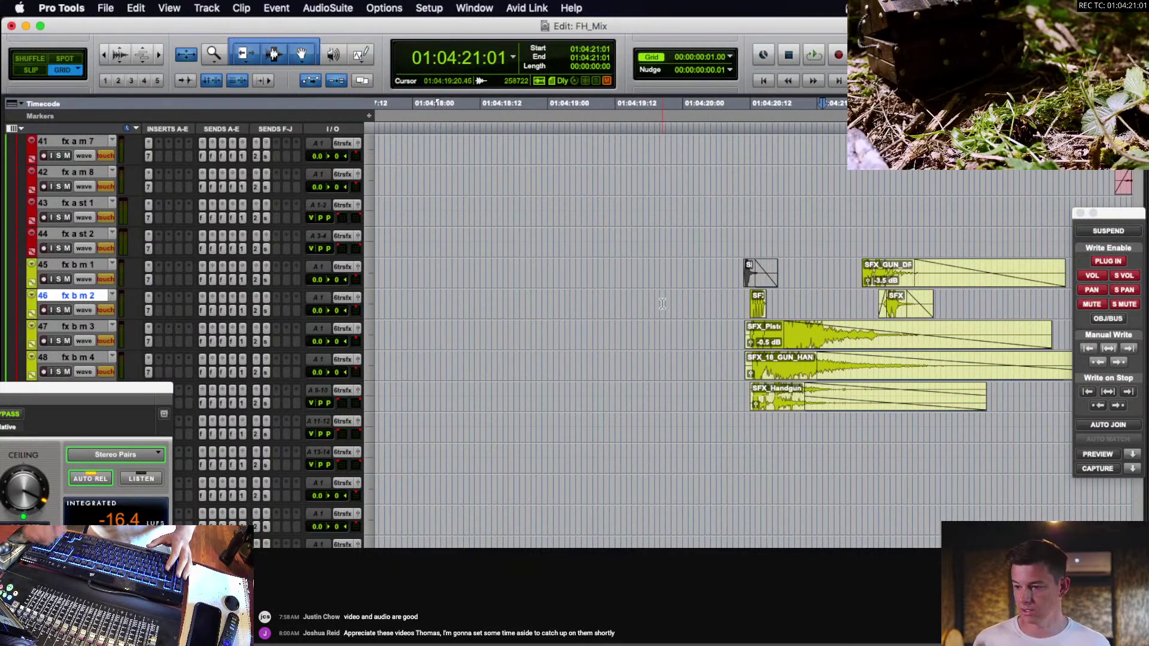
Collapse the stem and bus folder at the start of the track list.
scroll(662, 304, "up", 15)
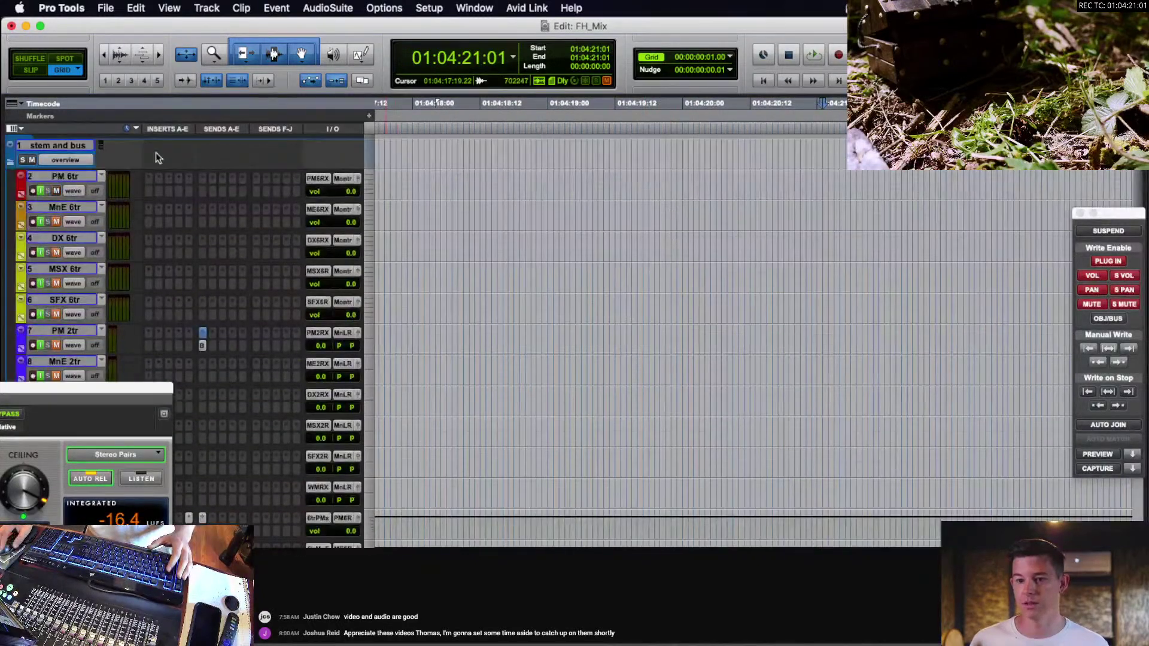
left_click(11, 162)
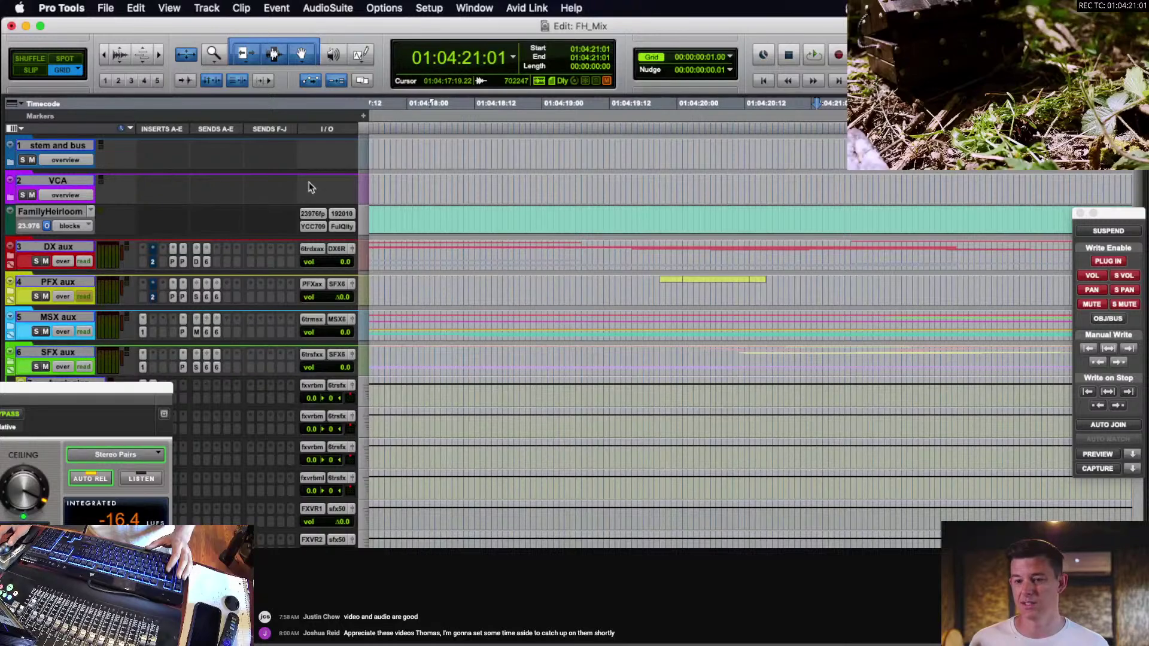
Play the sound effects from 01:04:19:13 on fx a m 1 past the gunshot clips on the fx b tracks.
scroll(528, 236, "down", 6)
left_click(616, 244)
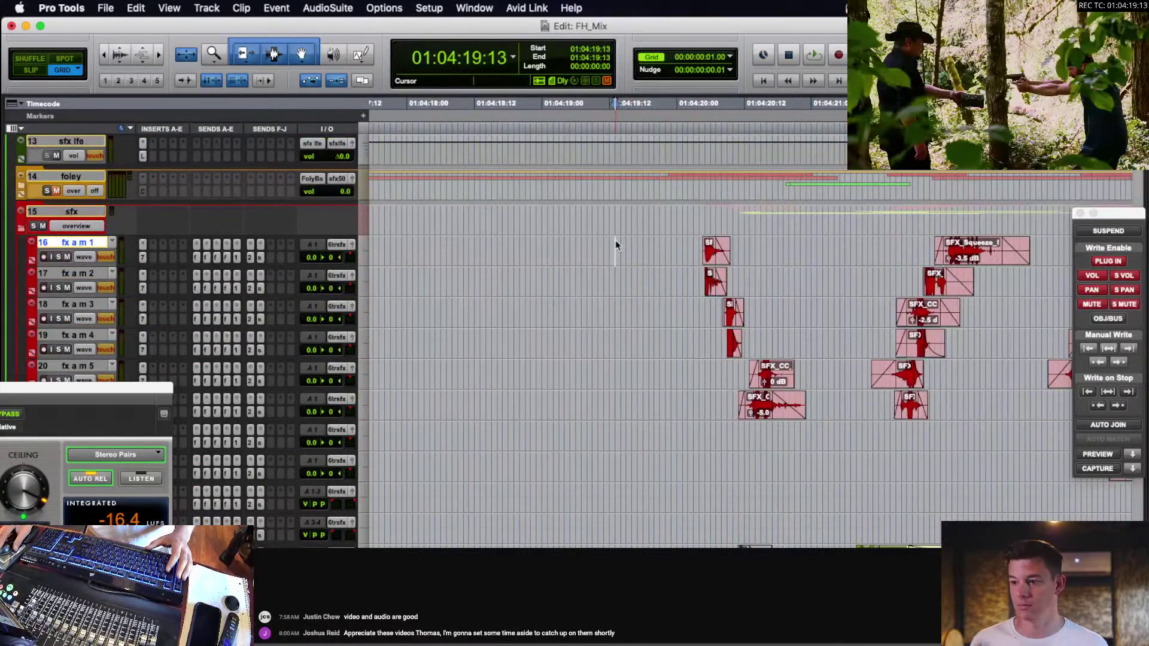
key("space")
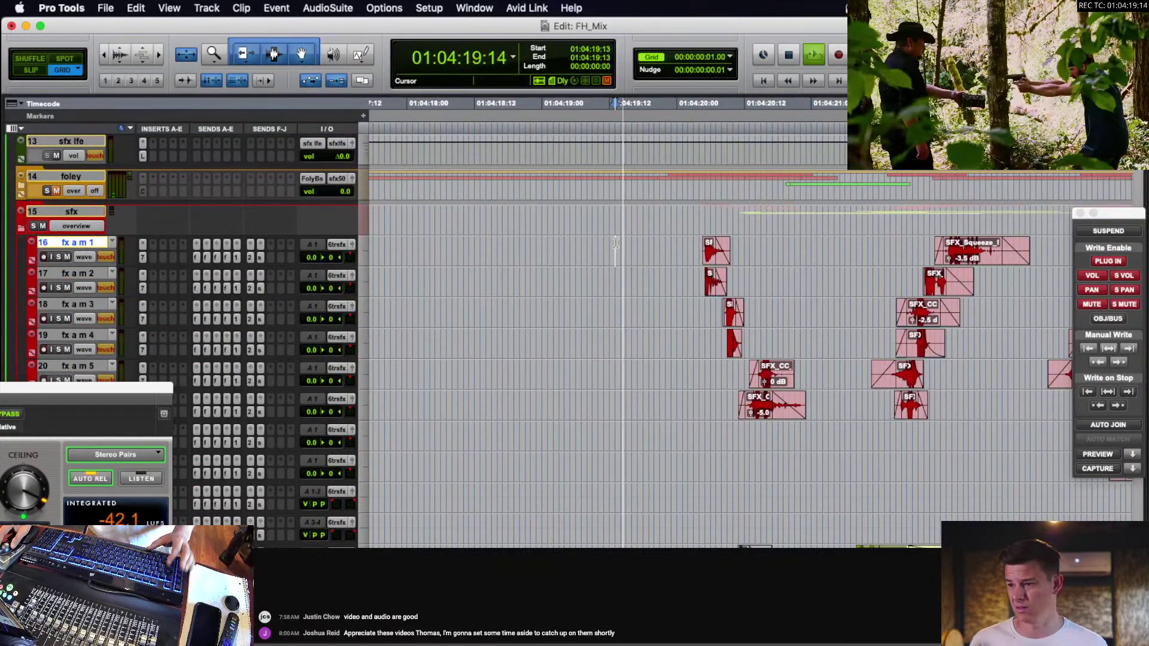
scroll(628, 269, "down", 6)
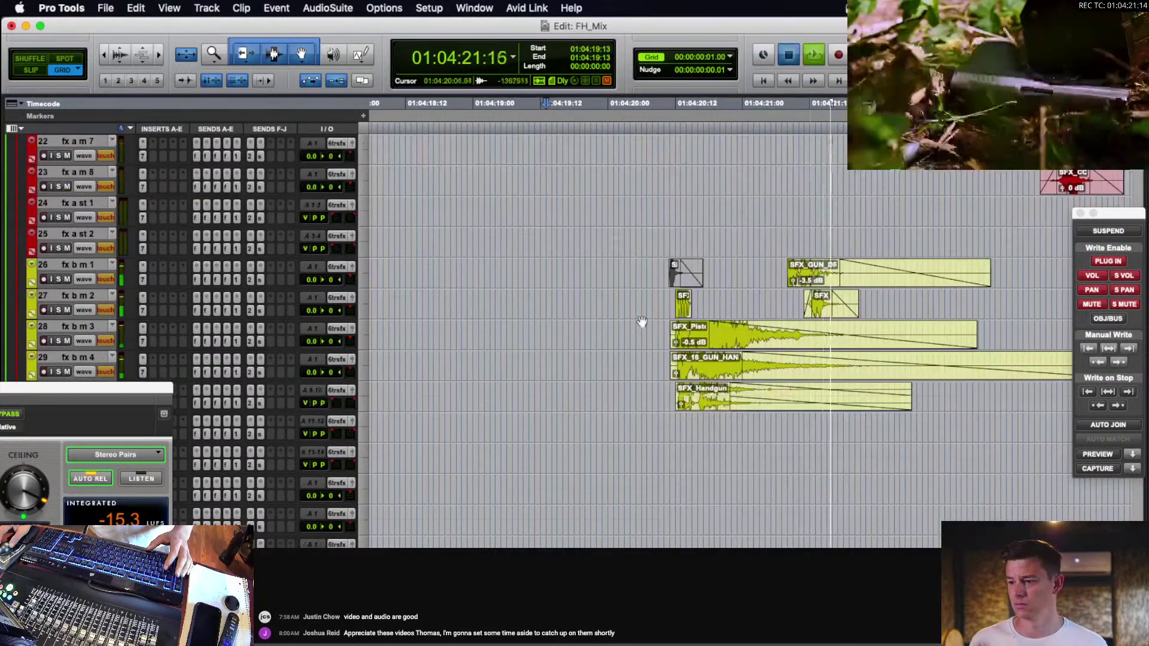
key("space")
Solo fx b m 2 and play it from 01:04:20:06 through its first clip.
left_click(661, 301)
key("space")
scroll(667, 290, "down", 1)
scroll(668, 291, "right", 1)
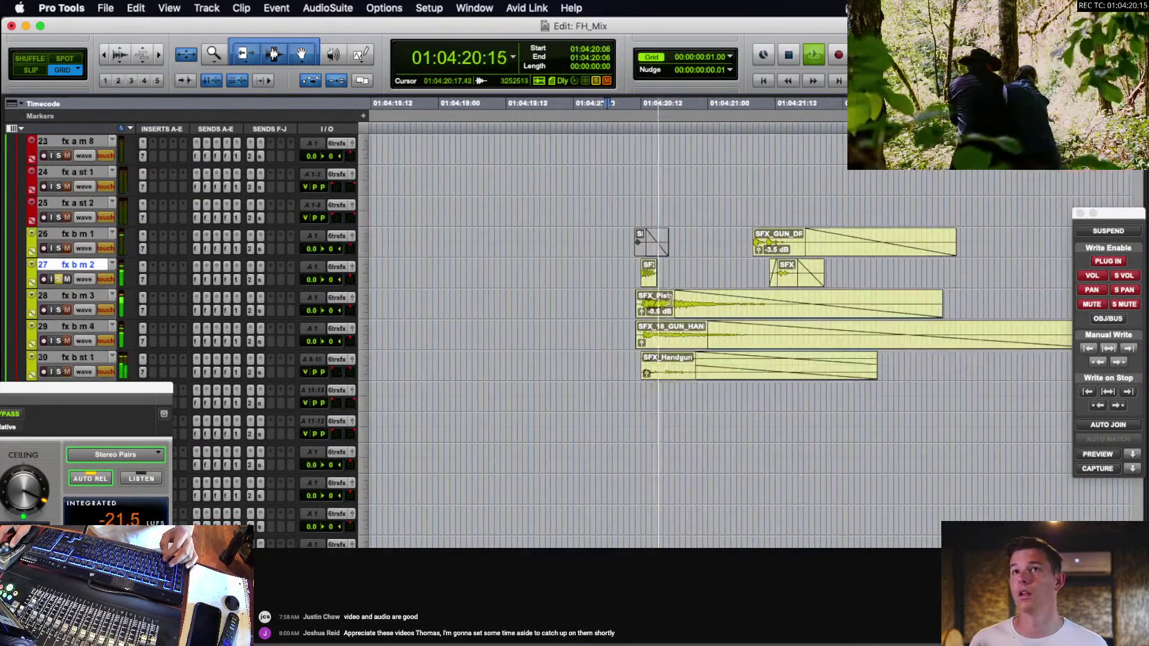
key("space")
Place the edit cursor at 01:04:20:13 on fx b m 2 and switch all tracks to the sfx lfe send level view.
key("t")
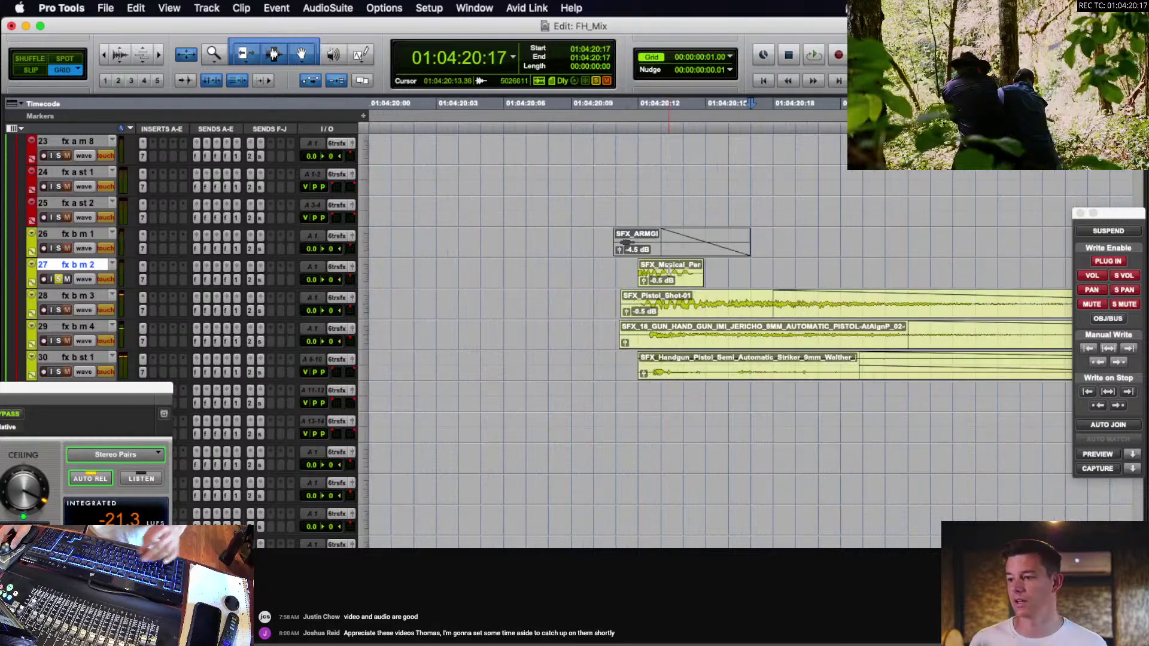
scroll(668, 270, "up", 3)
left_click(668, 270)
key("r")
key("r")
key("r")
key("r")
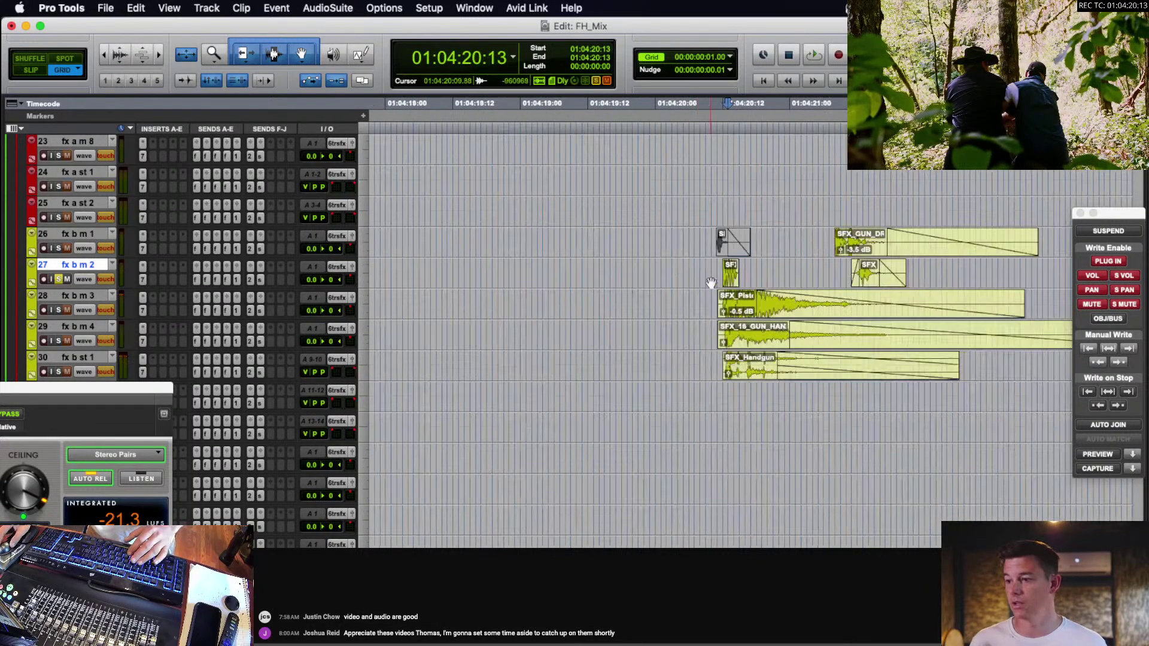
left_click(84, 279)
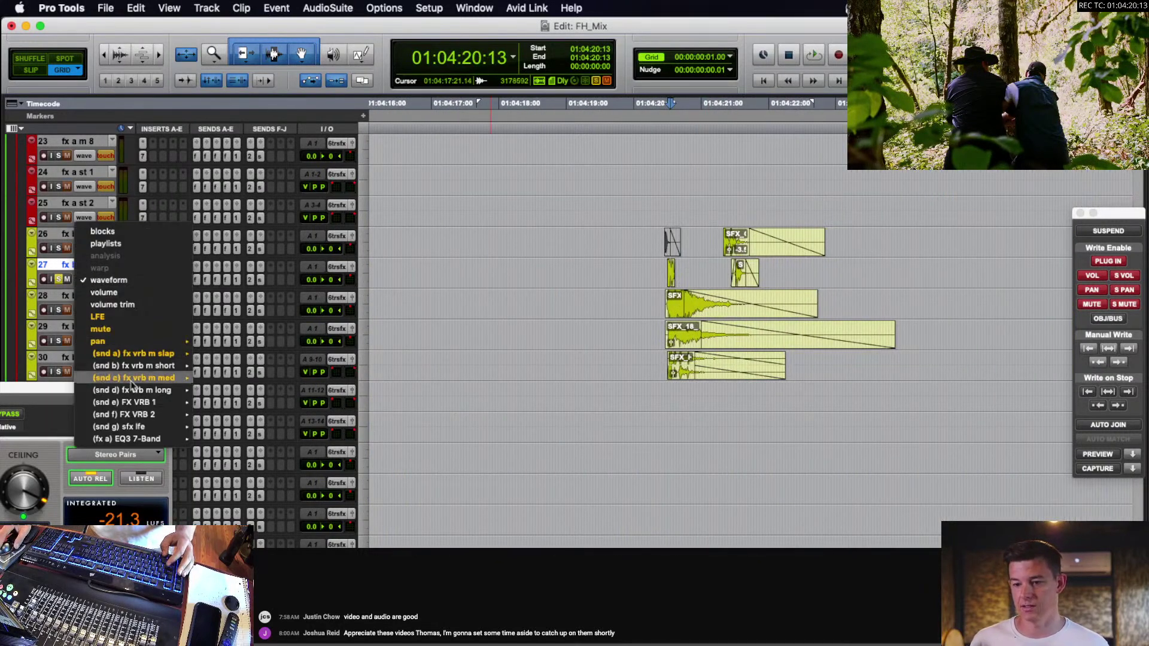
mouse_move(174, 427)
left_click(226, 430, "alt")
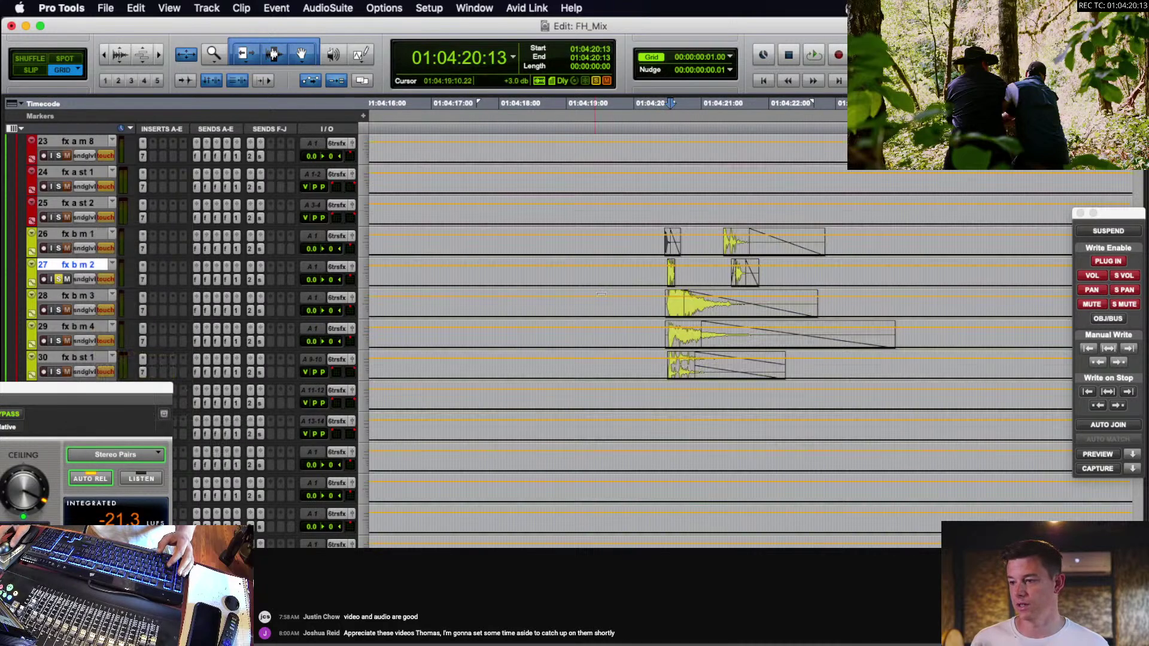
Add sfx lfe send level breakpoints around the first fx b m 2 clip and raise the level at the clip's start.
left_click(667, 286, "super")
left_click(687, 286, "super")
left_click_drag(670, 286, 667, 280)
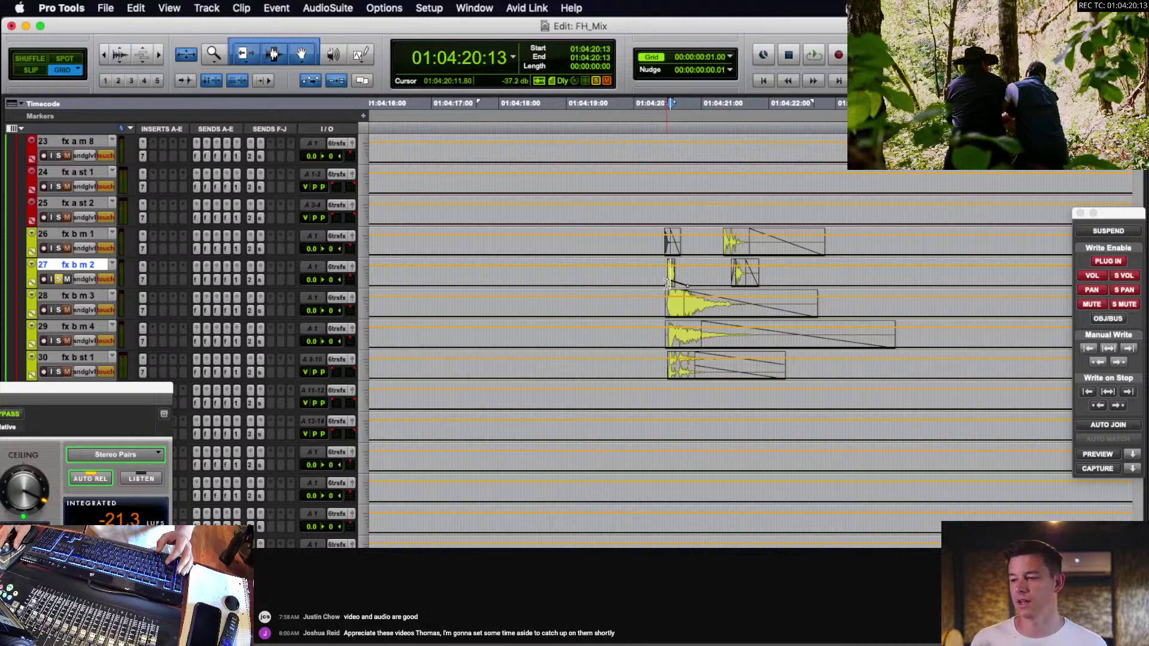
Play fx b m 2 from 01:04:20:00 to audition the sfx lfe send automation on the first clip.
left_click(654, 280)
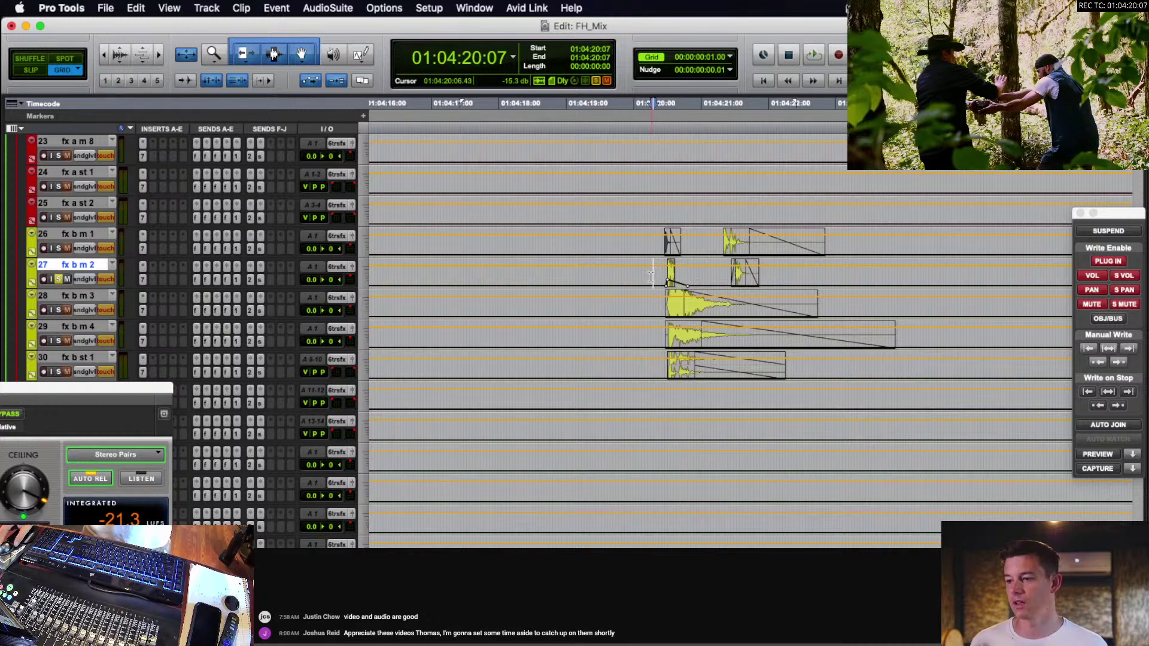
left_click(646, 276)
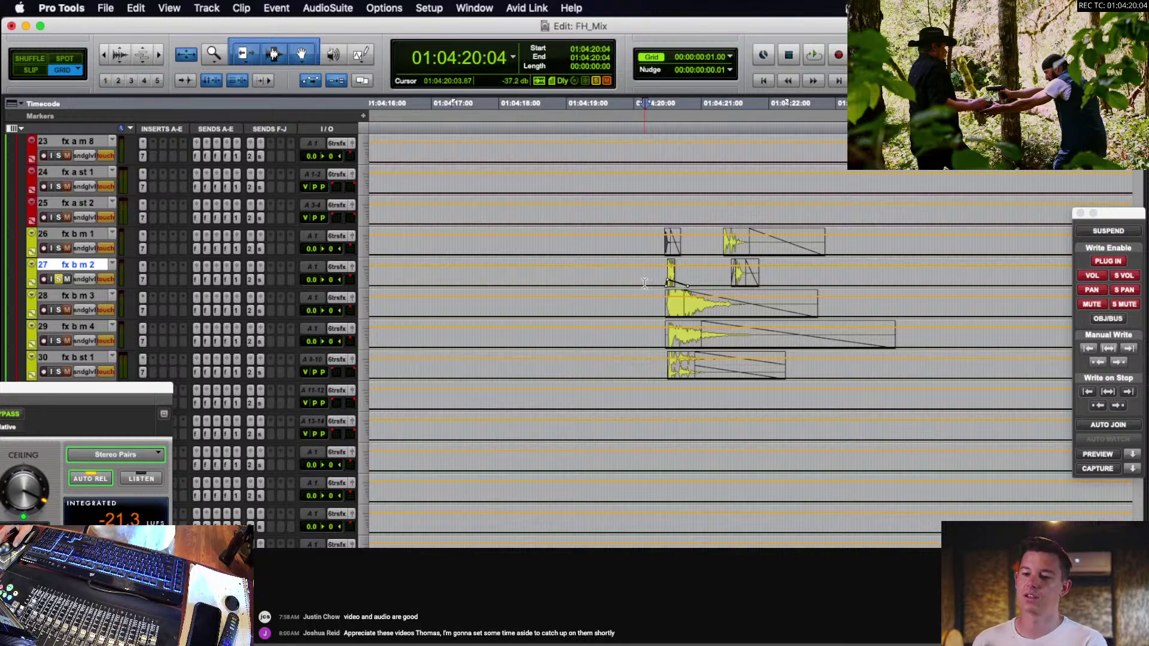
left_click(625, 273)
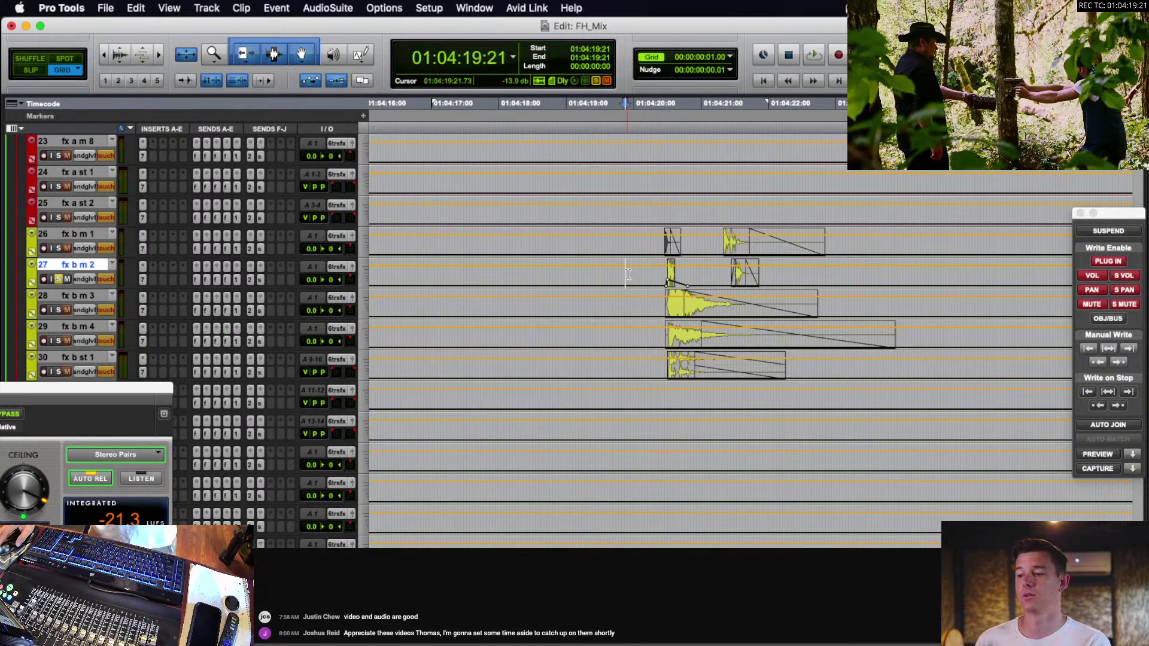
left_click(628, 276)
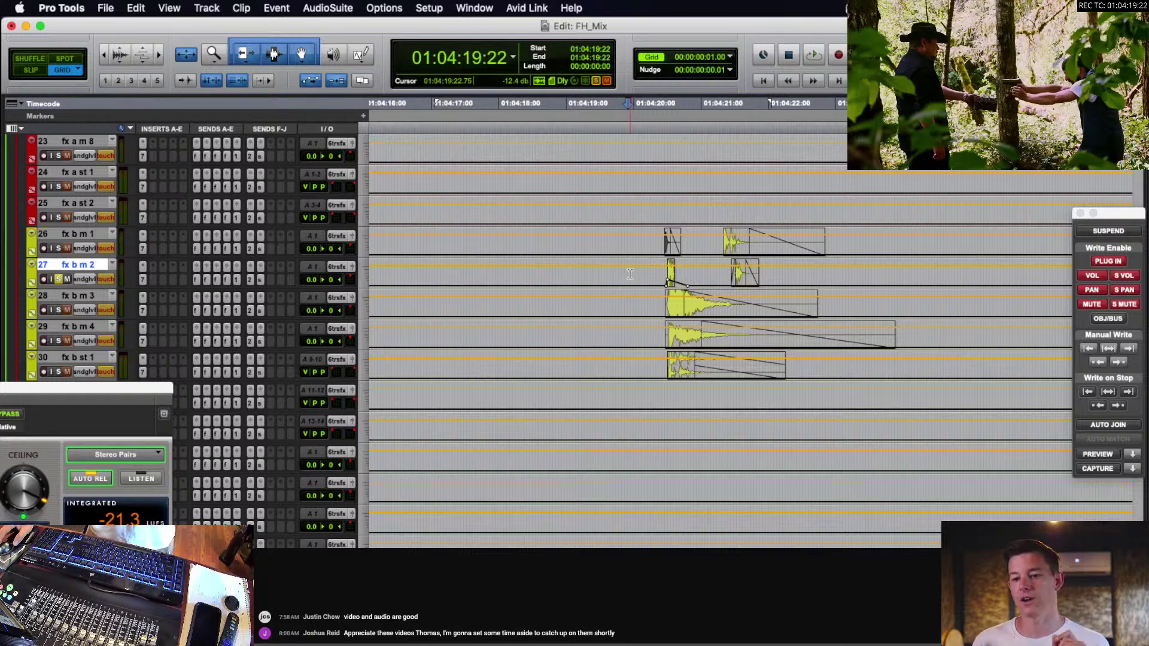
left_click(615, 274)
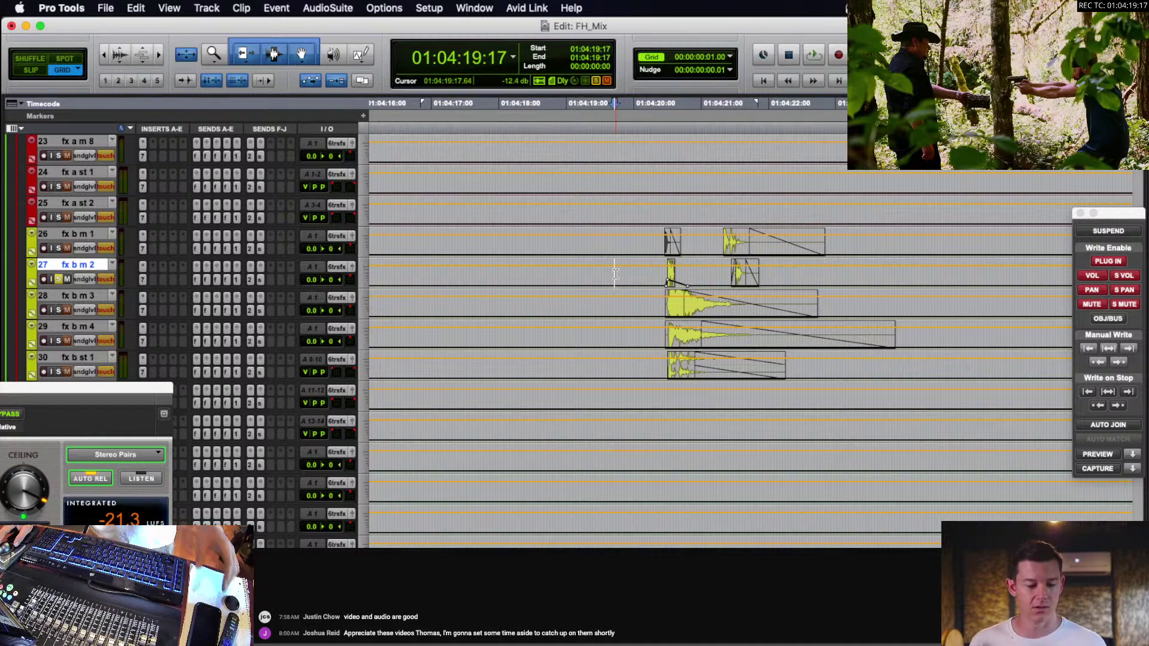
left_click(634, 274)
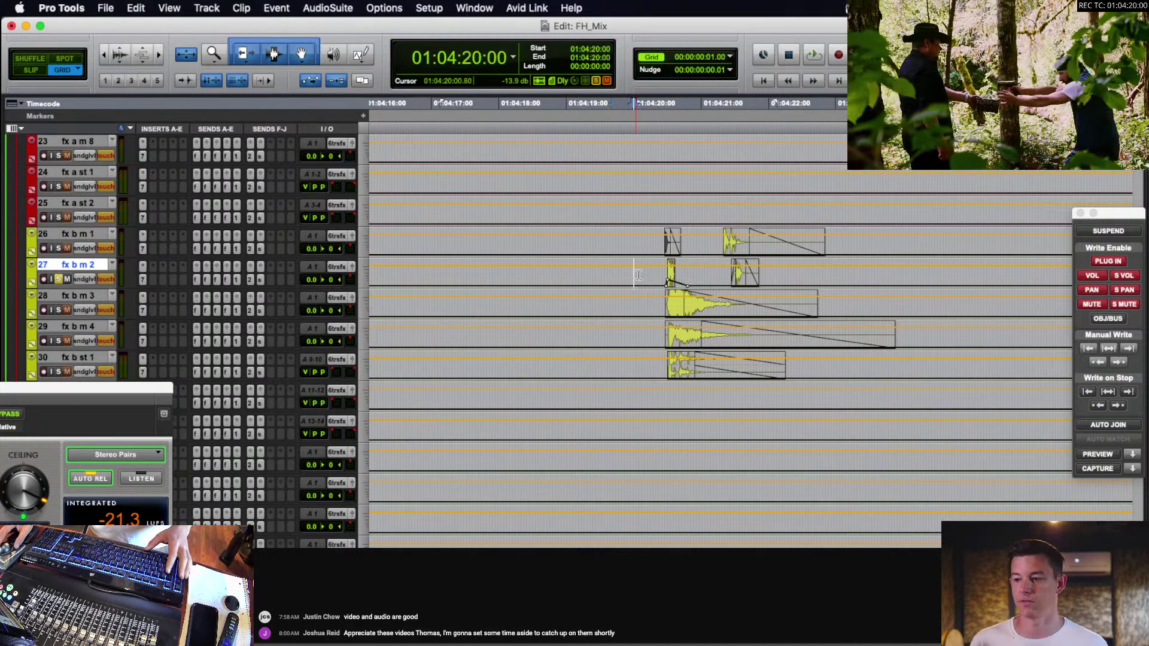
key("space")
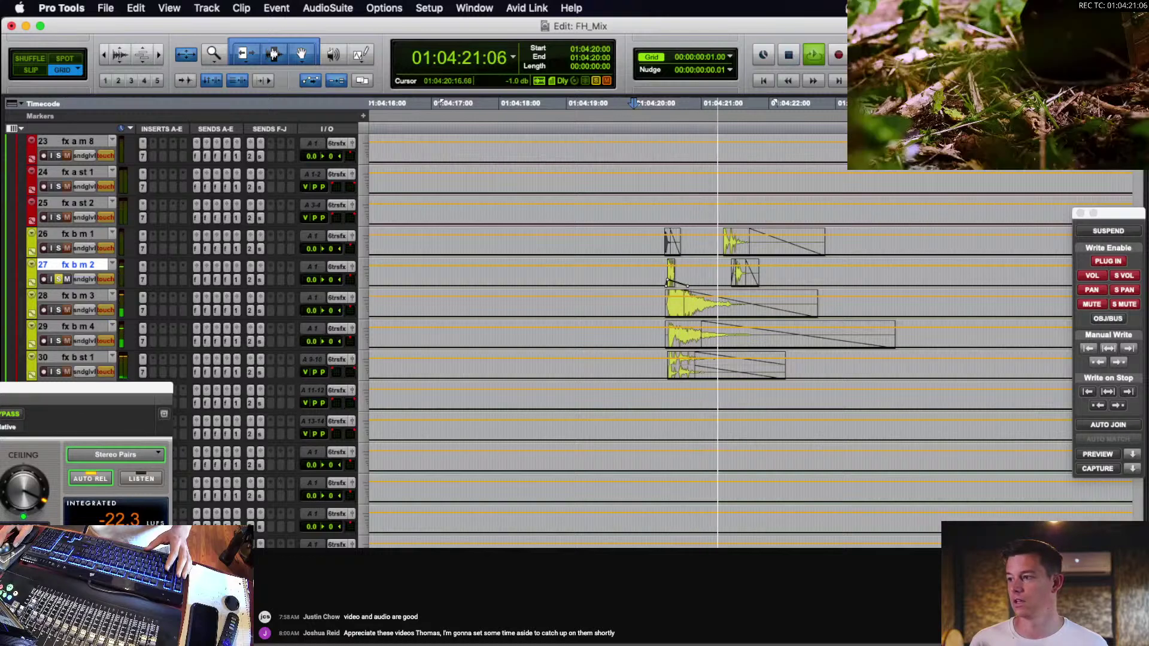
key("space")
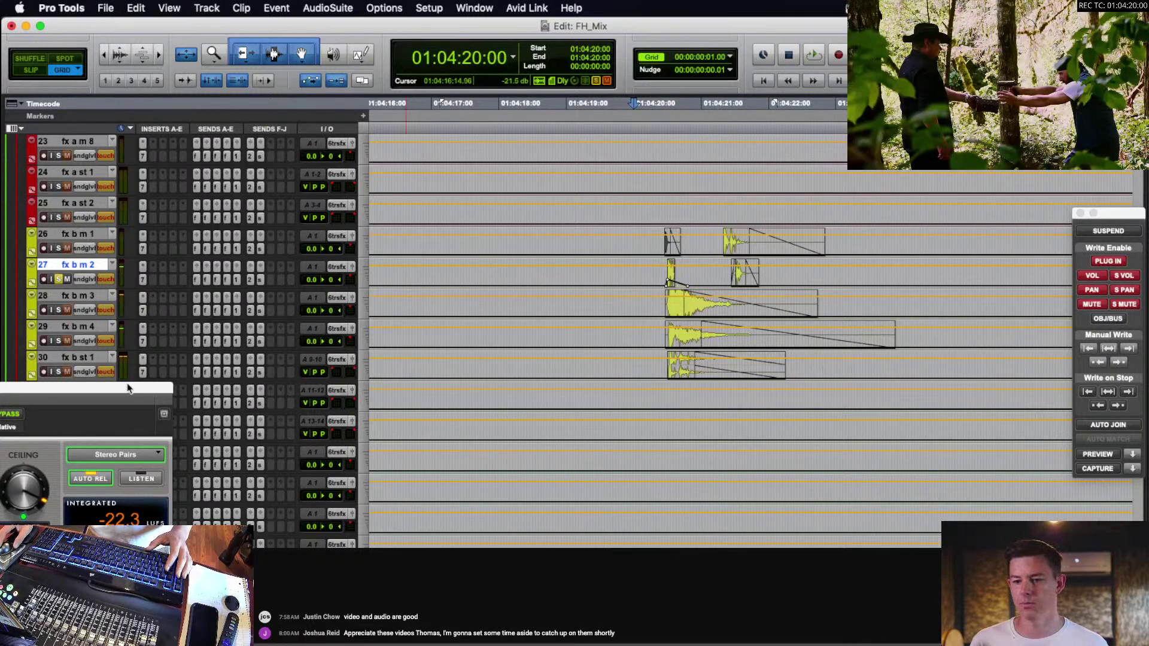
Close the PM dmx limiter, expand the stem and bus folder, and open the PM aux Pro Limiter clear of the track list.
left_click_drag(126, 386, 510, 293)
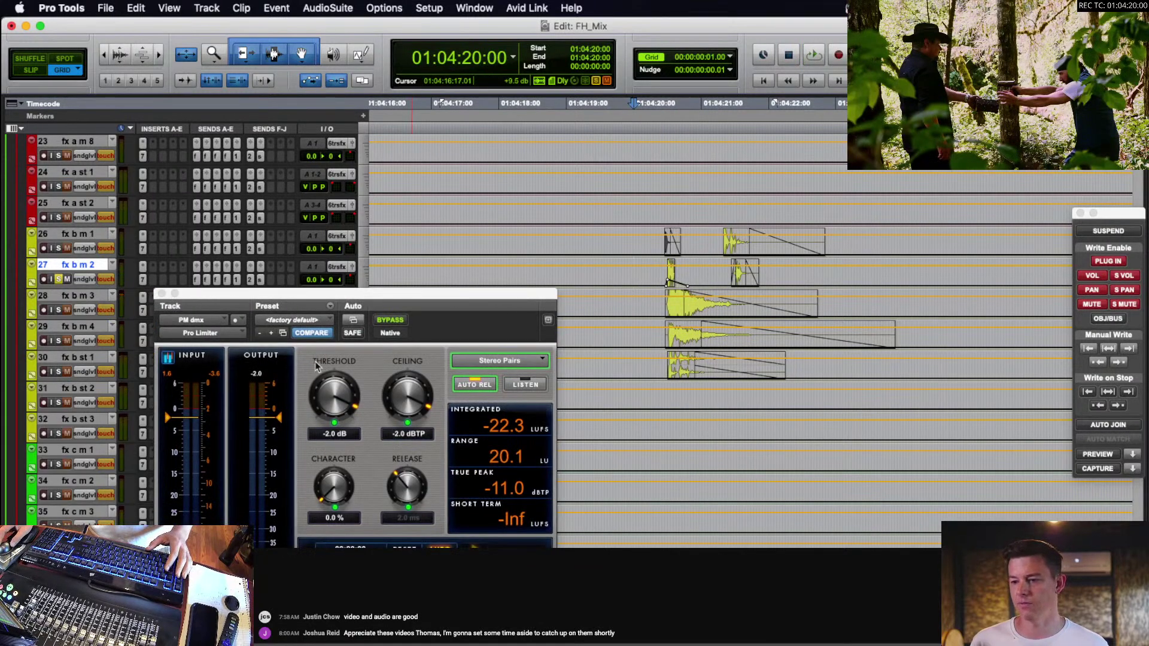
left_click(162, 295)
scroll(89, 251, "up", 15)
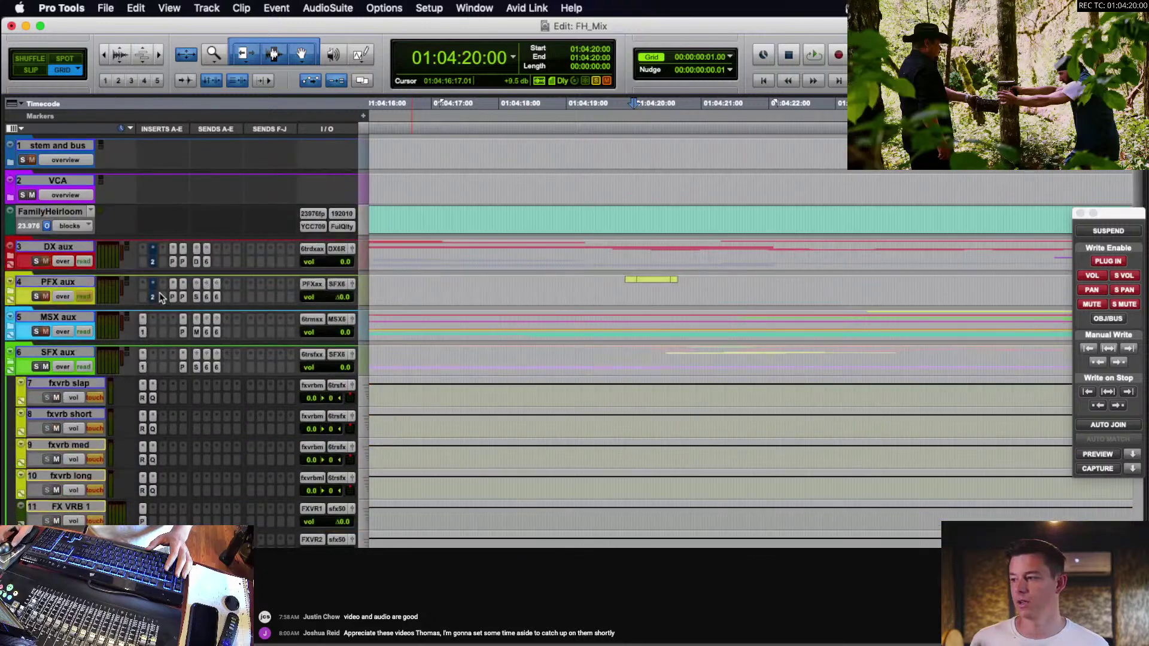
left_click(12, 162)
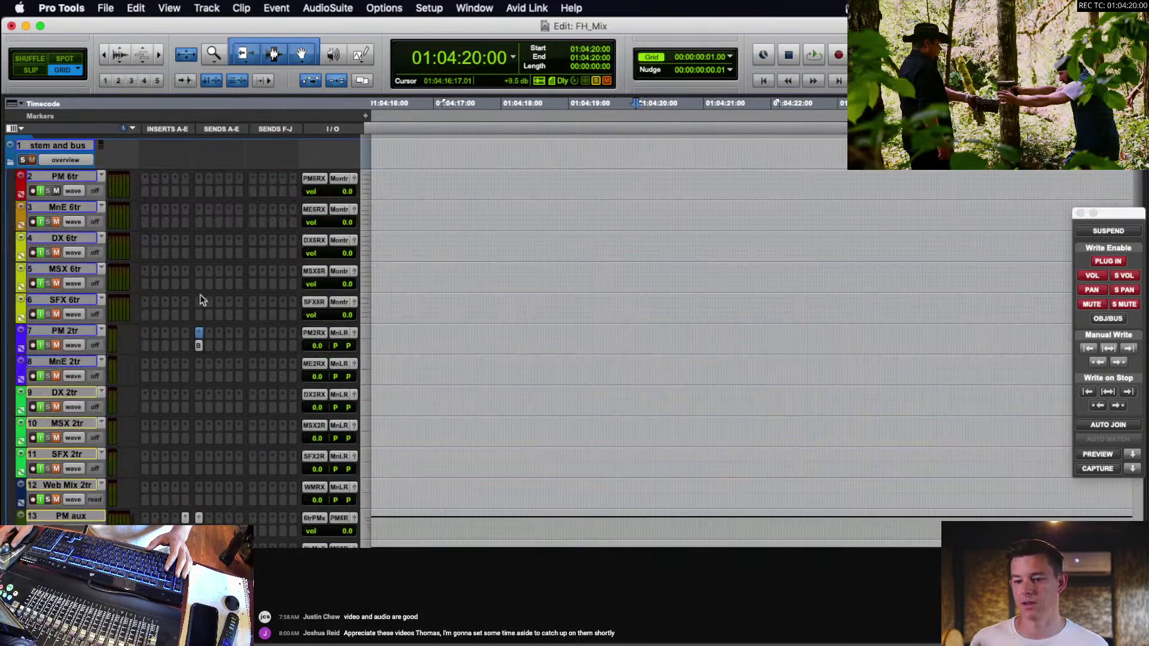
scroll(200, 300, "down", 5)
left_click(184, 373)
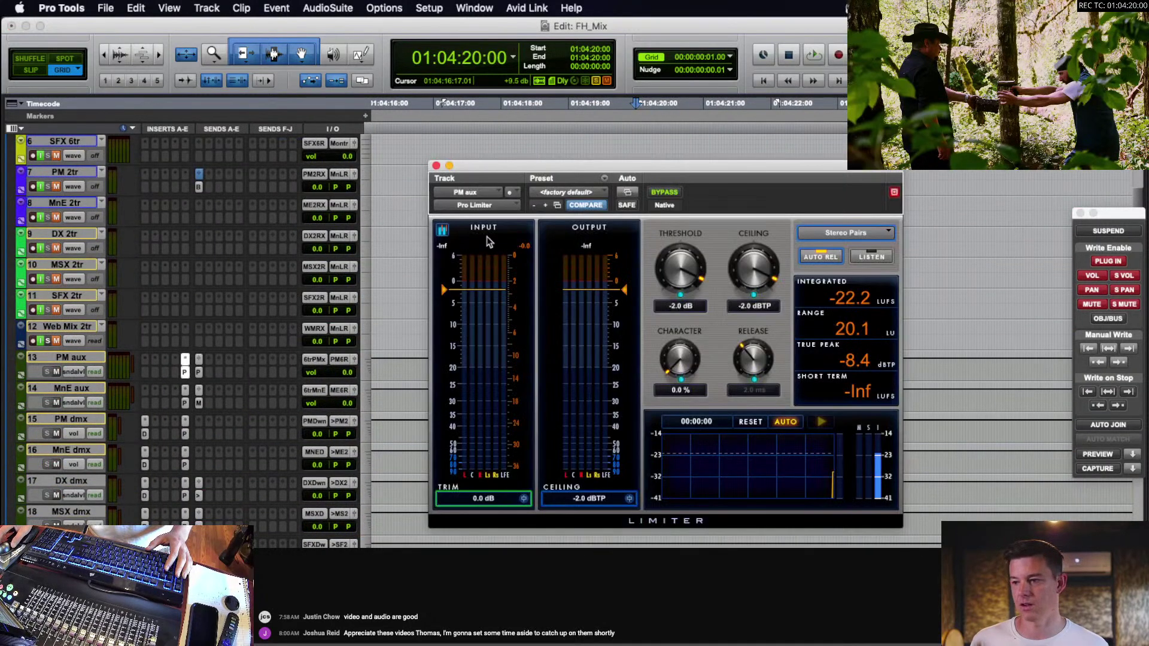
left_click_drag(534, 172, 689, 177)
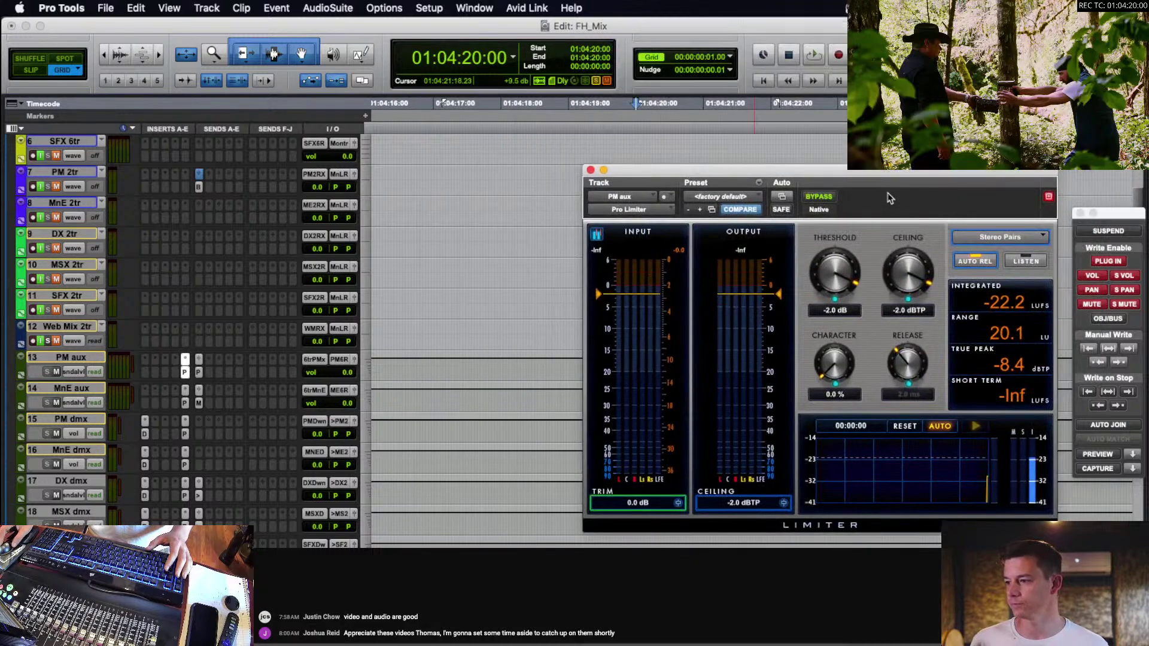
left_click_drag(881, 173, 972, 21)
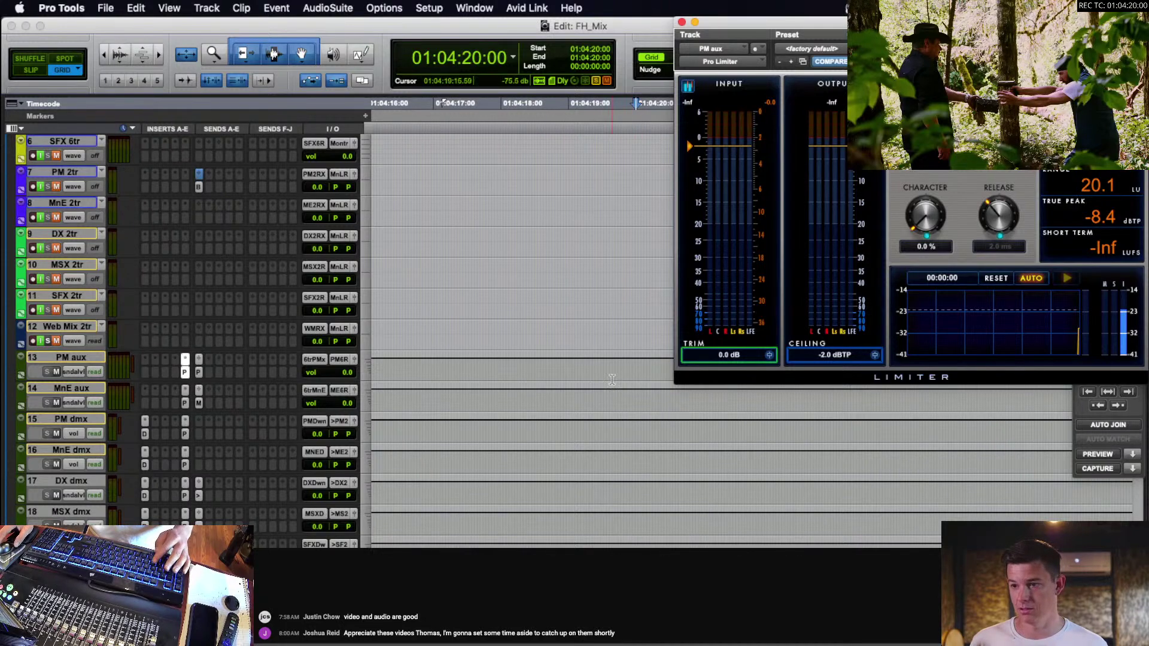
Play fx b m 2 from 01:04:19:20 while checking the channel meters in the PM aux limiter.
scroll(612, 379, "down", 5)
scroll(612, 380, "down", 4)
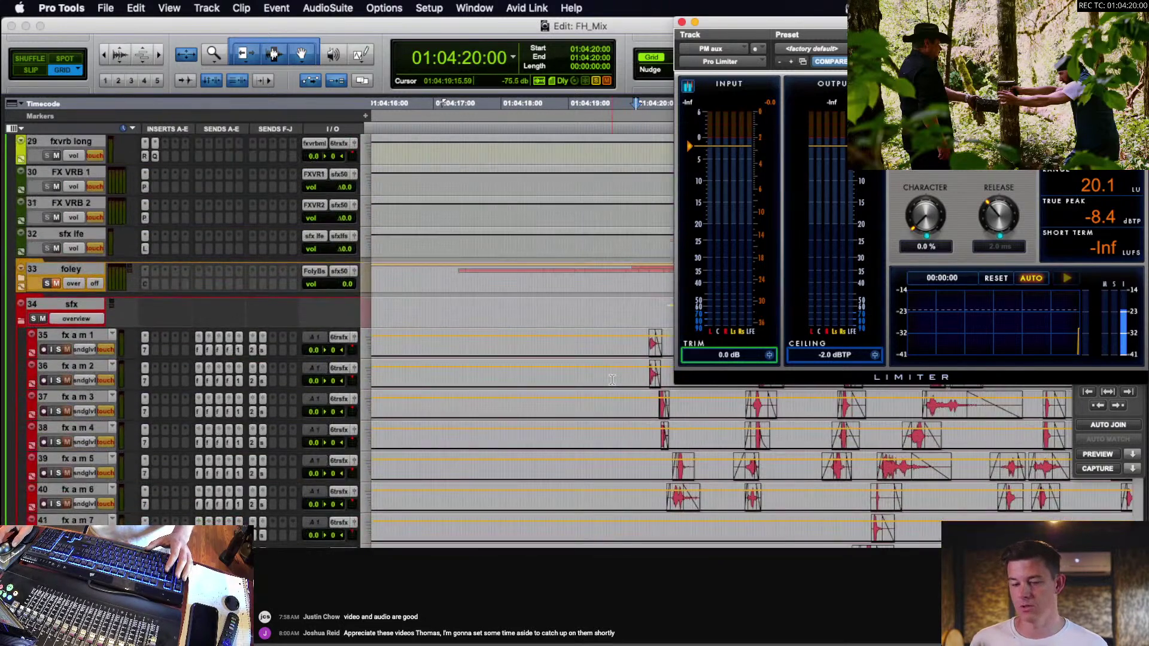
scroll(611, 380, "up", 1)
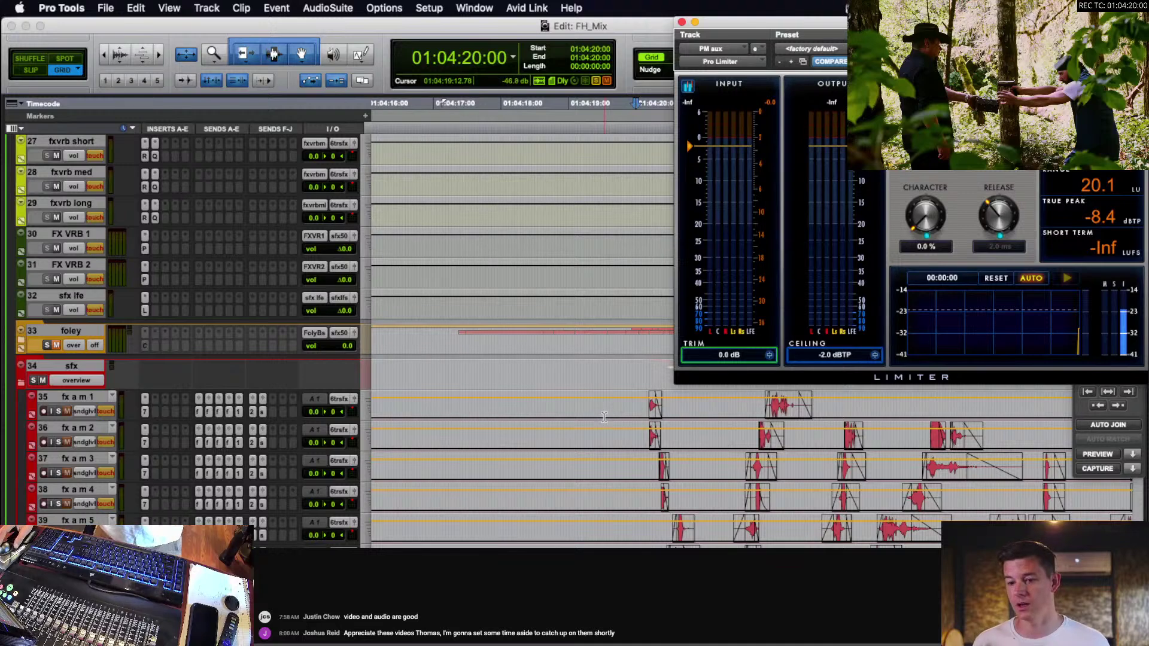
scroll(603, 414, "down", 5)
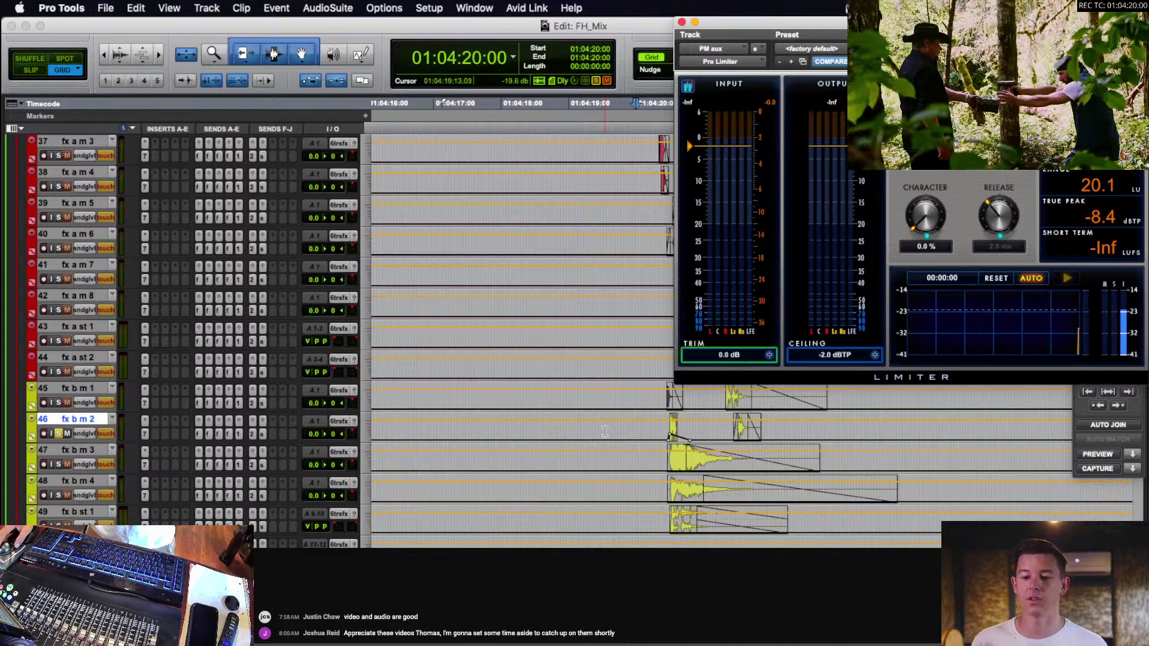
left_click(624, 431)
key("space")
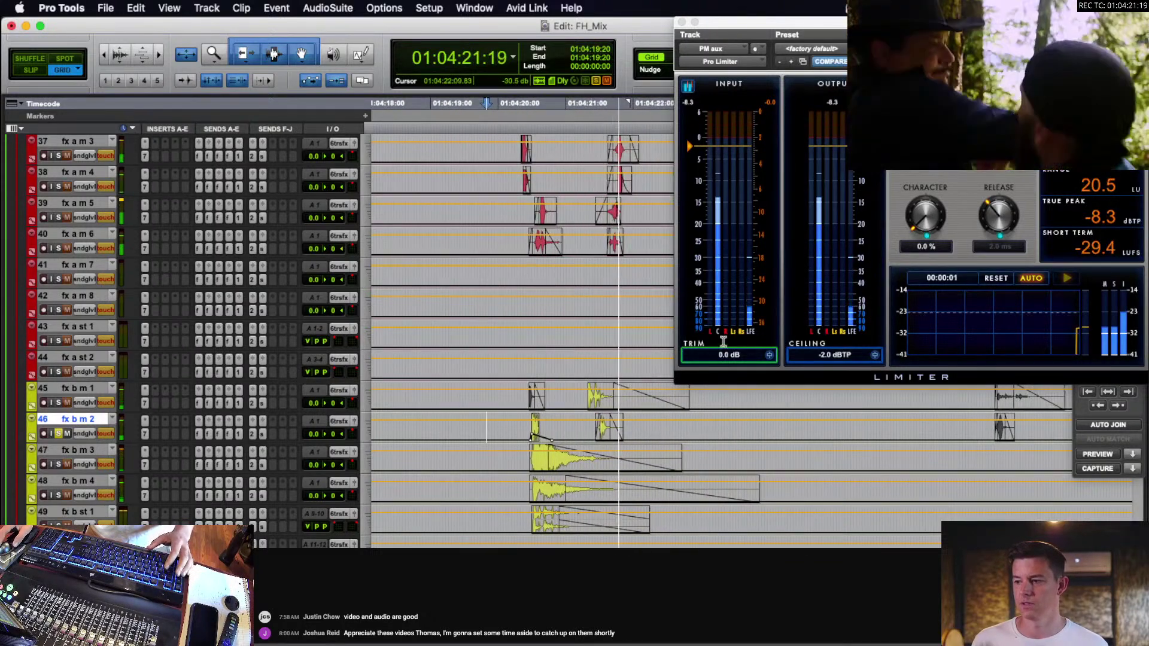
key("space")
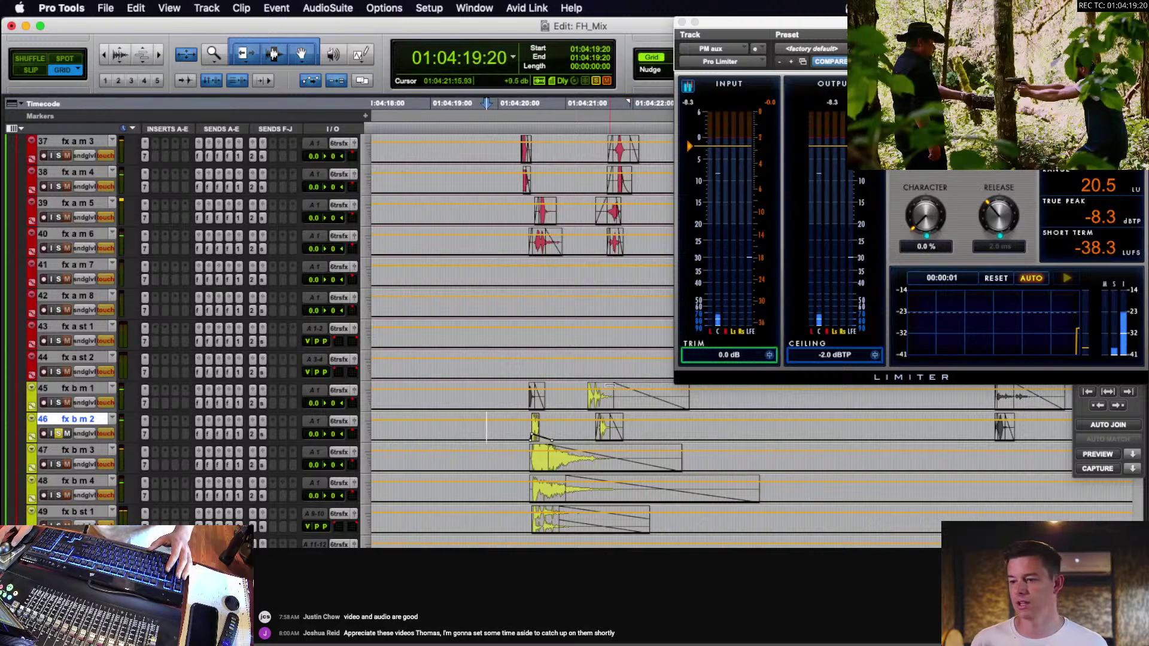
Solo fx b m 3 and place the edit cursor just before its clip at 01:04:20:03.
left_click(567, 398)
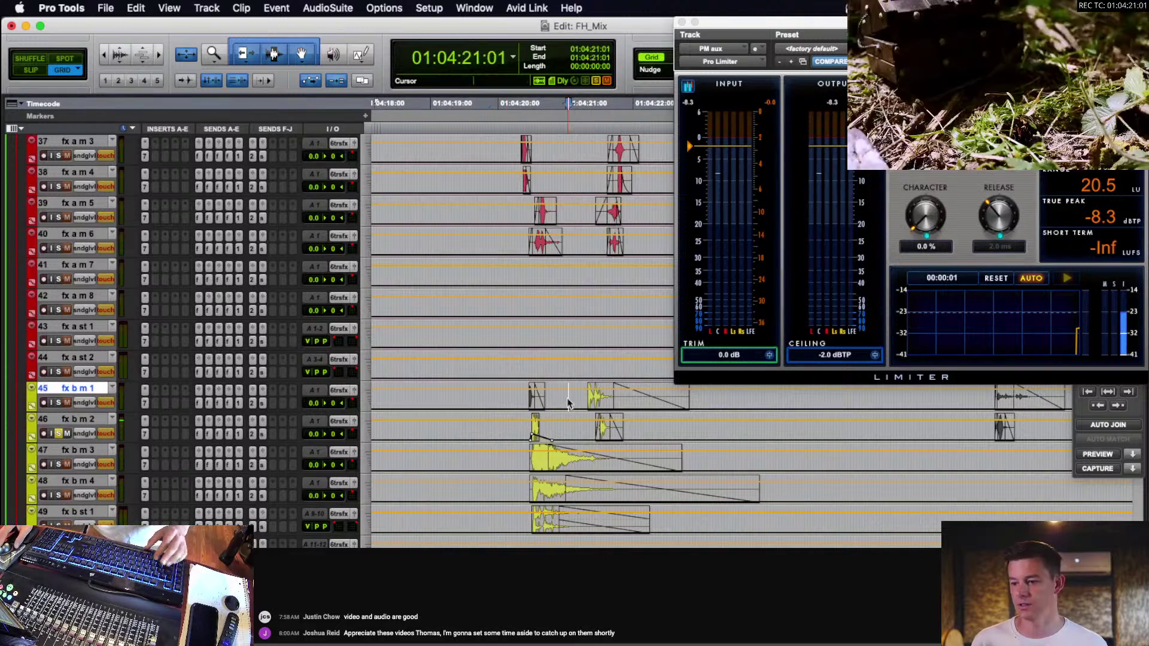
left_click(501, 459)
left_click_drag(479, 459, 519, 466)
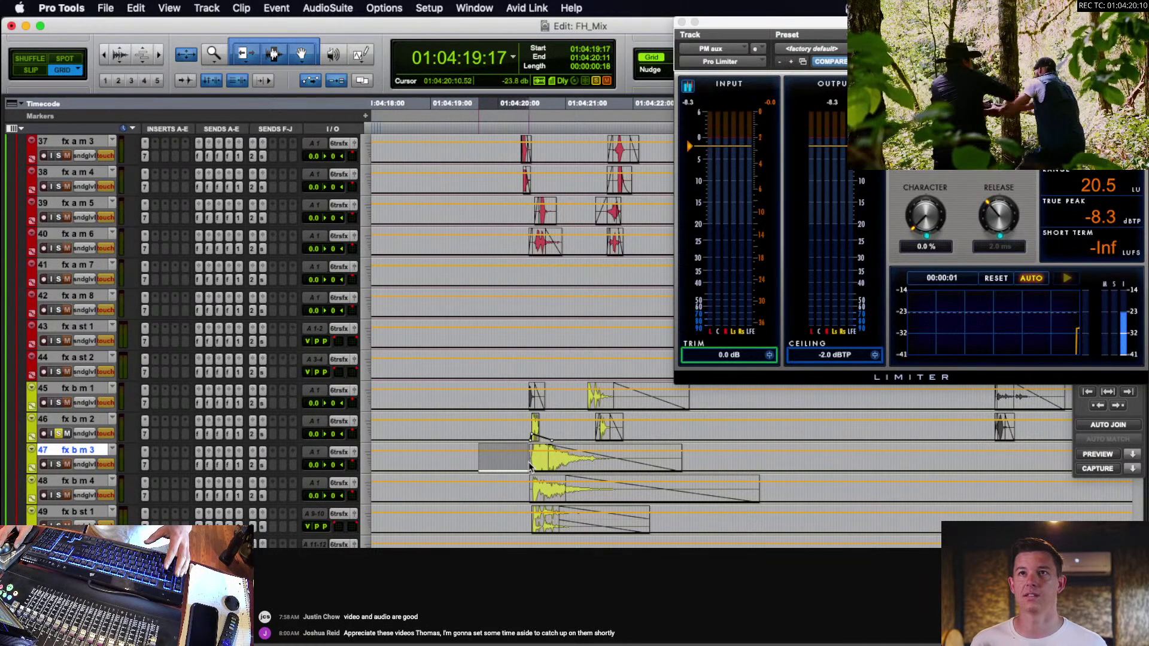
left_click(520, 466)
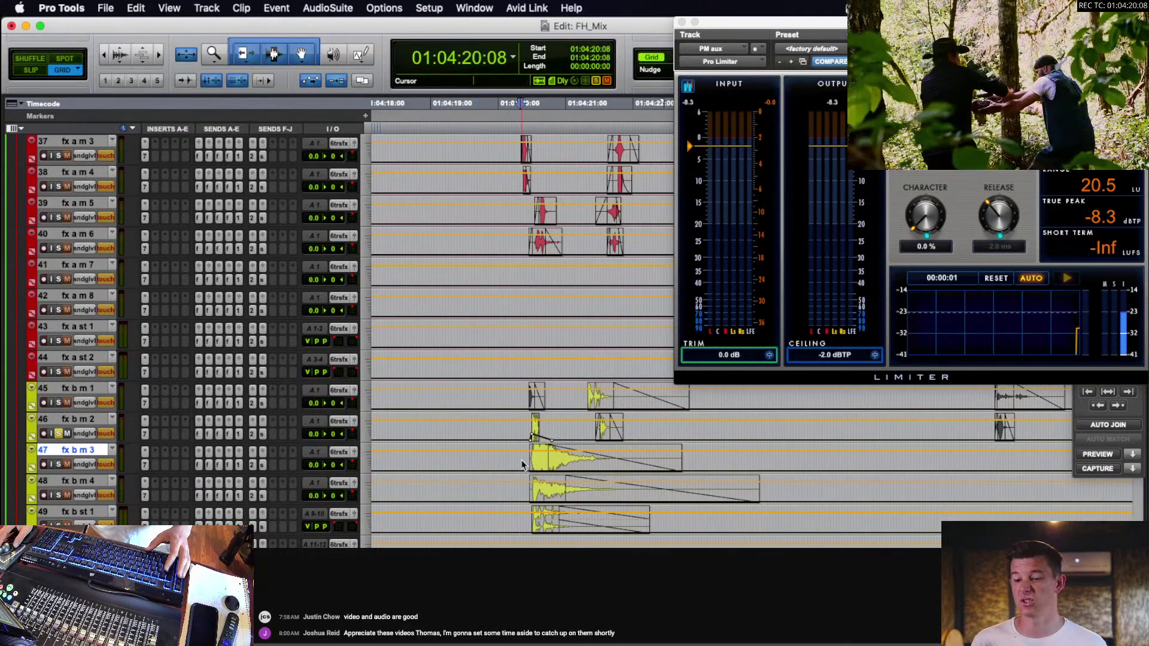
scroll(525, 431, "down", 3)
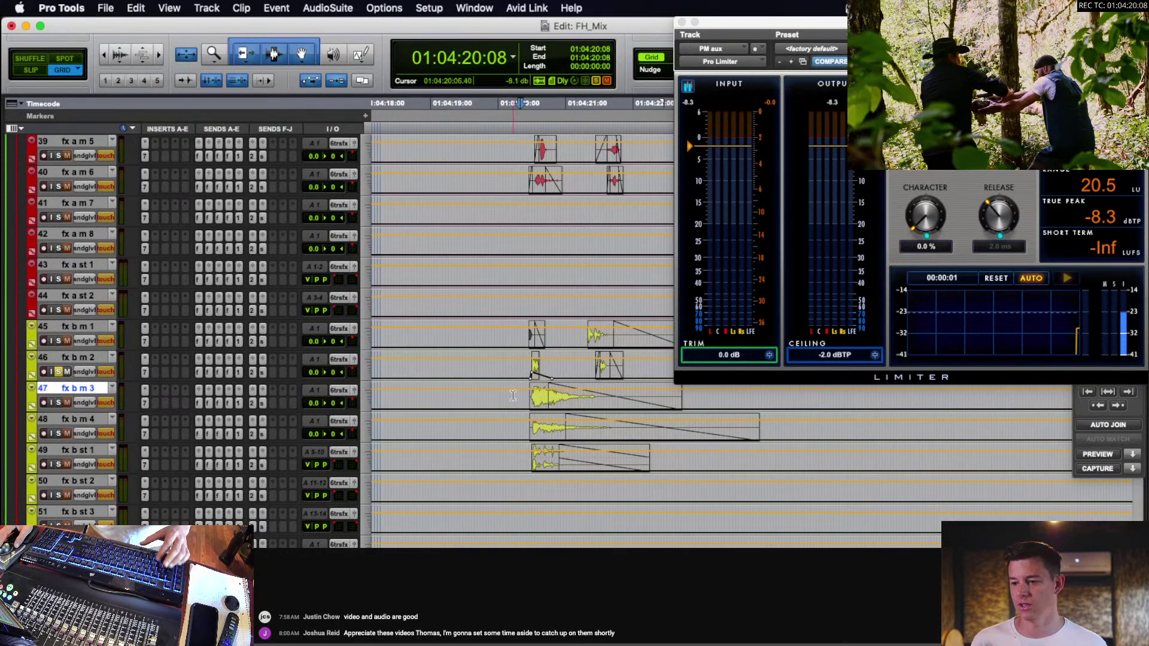
left_click(513, 395)
left_click(505, 425)
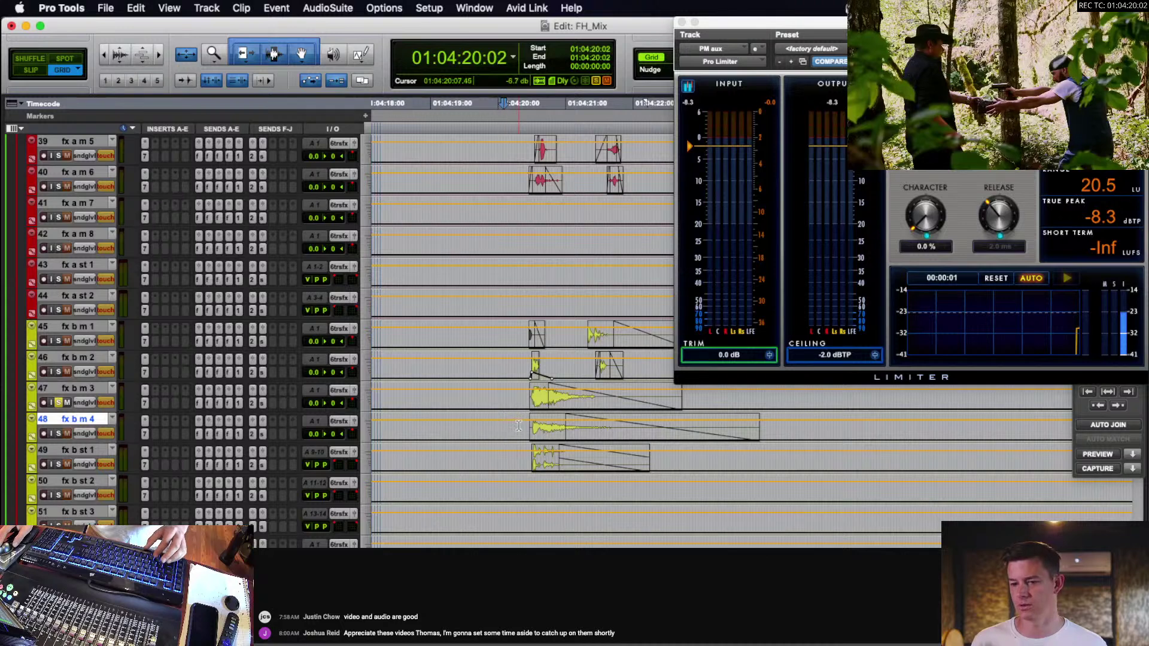
left_click(513, 398)
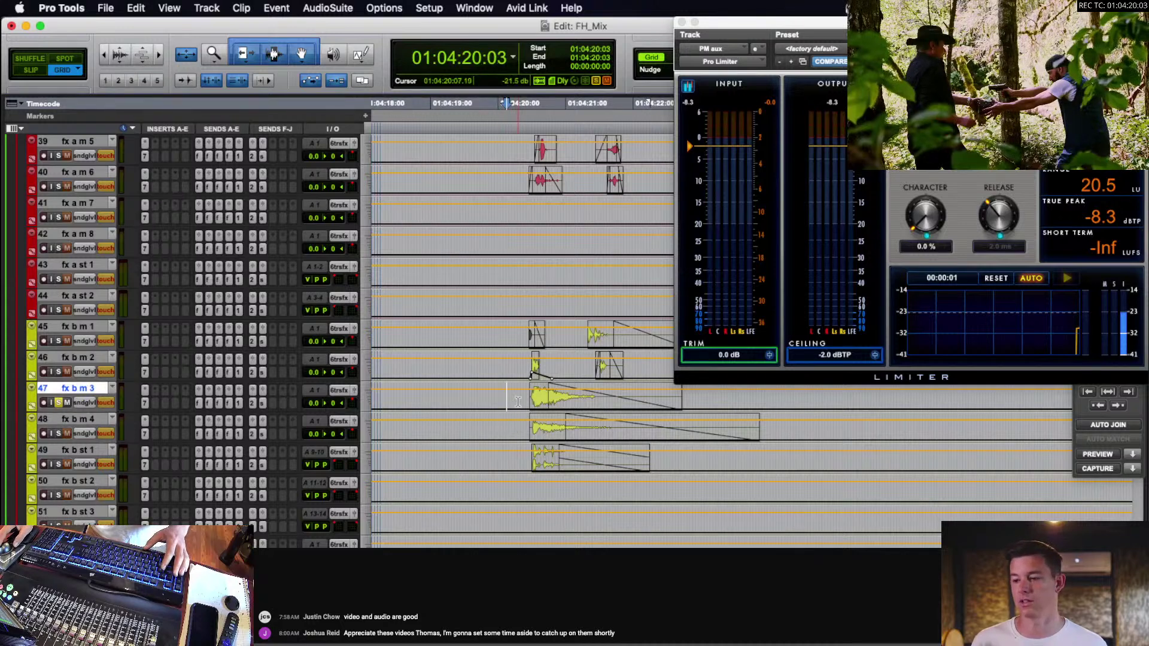
Play the soloed fx b m 3 clip from 01:04:20:03 and again from 01:04:20:04 while watching the limiter meters.
key("space")
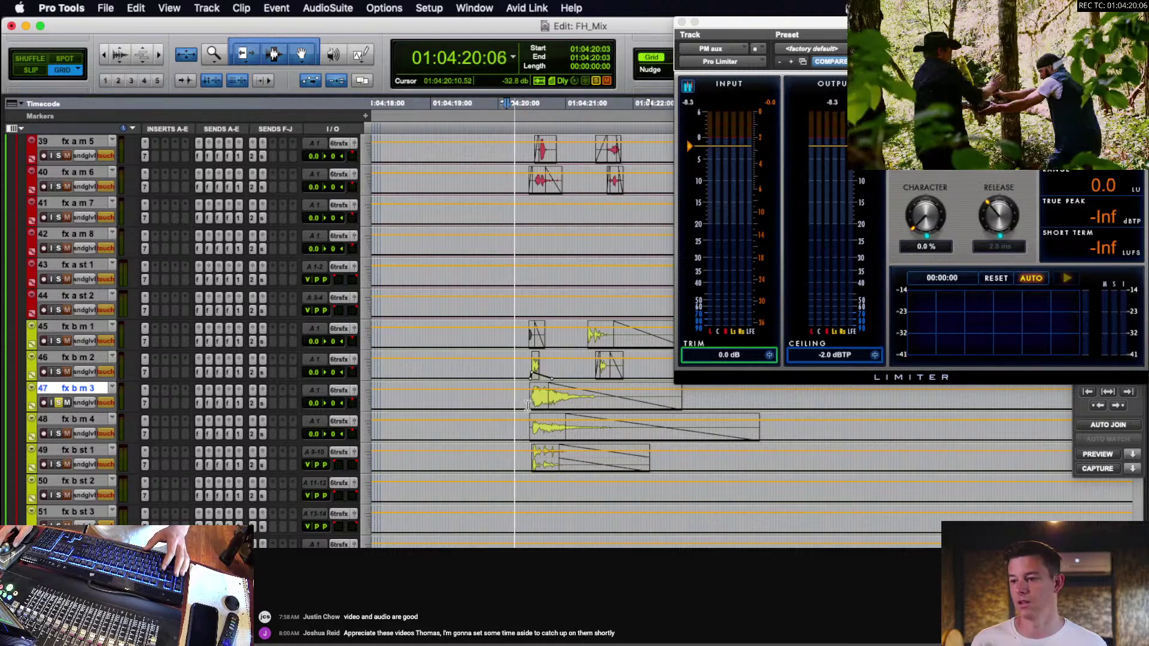
key("space")
left_click(510, 400)
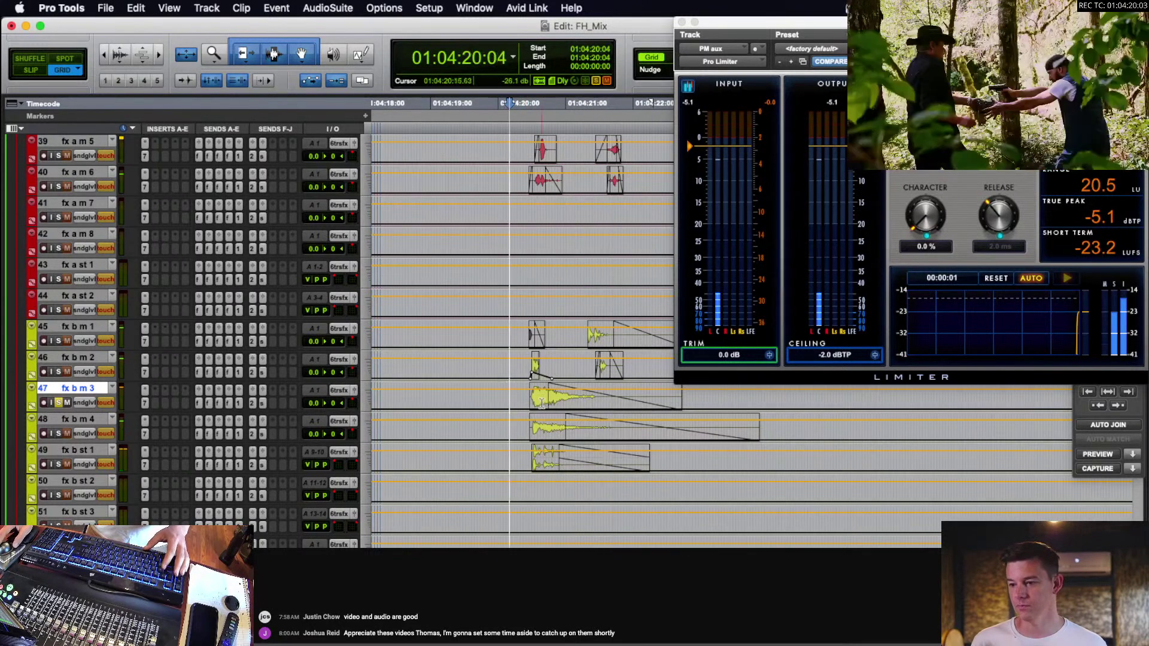
key("space")
key("space")
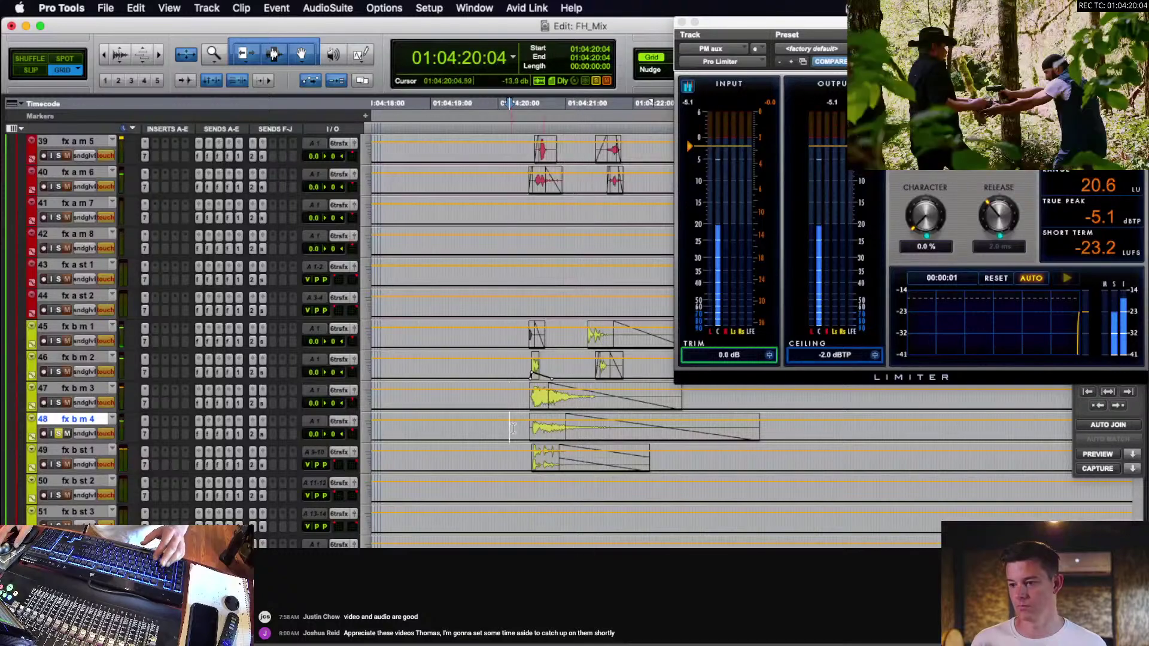
Audition fx b m 4 in solo from 01:04:20:04 against the PM aux limiter meters.
left_click(549, 424)
key("space")
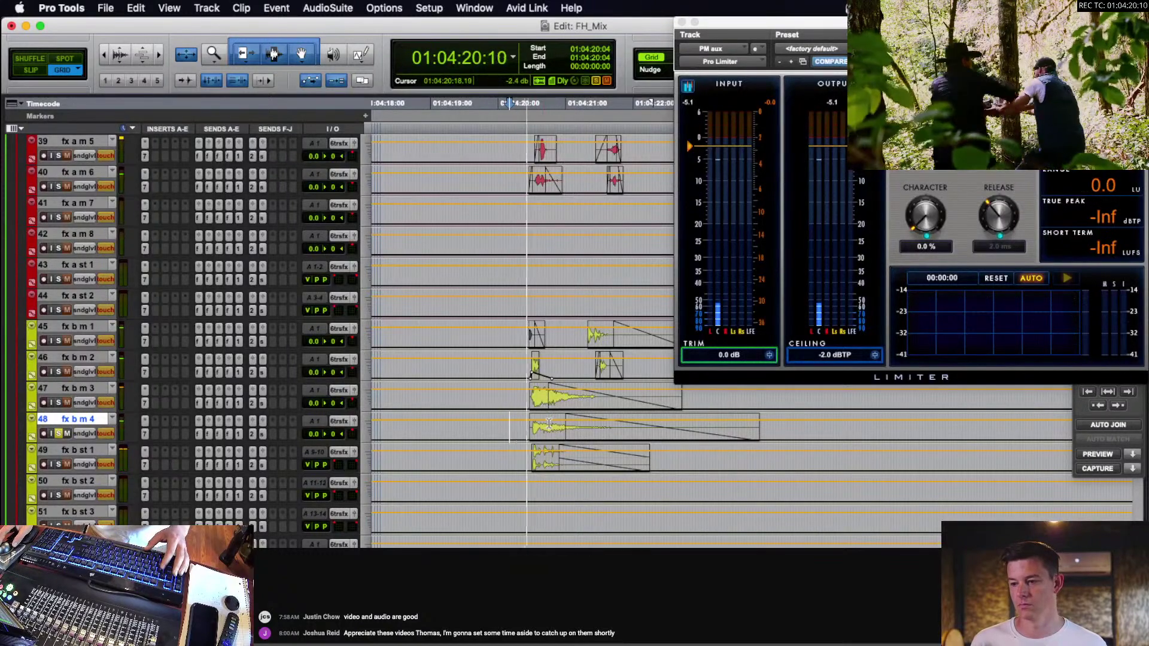
key("space")
Open the EQ3 7-Band insert on fx b m 3 and return the tracks to waveform view.
left_click(489, 401)
left_click(145, 403)
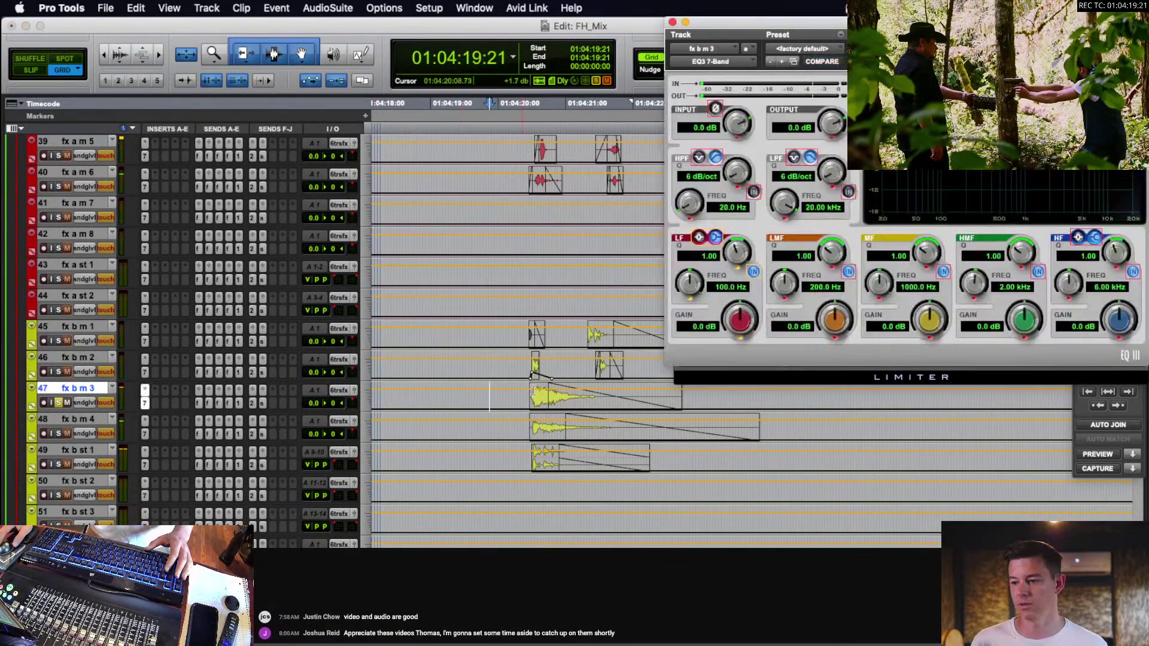
left_click(504, 394)
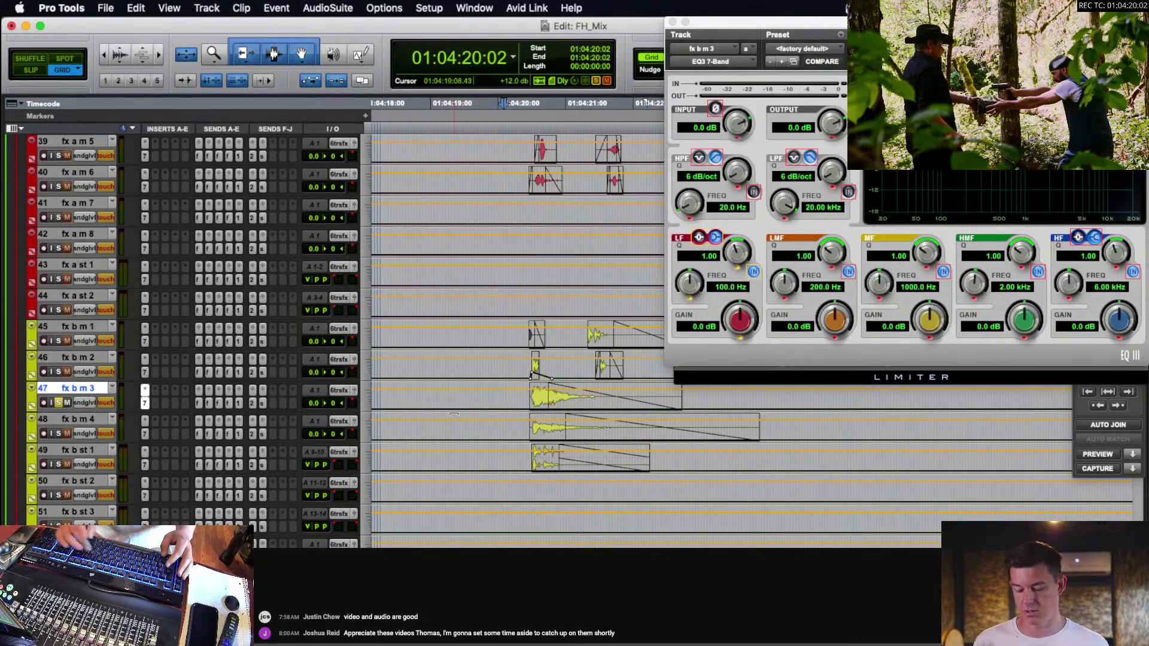
key("ctrl+alt+minus")
key("ctrl+alt+minus")
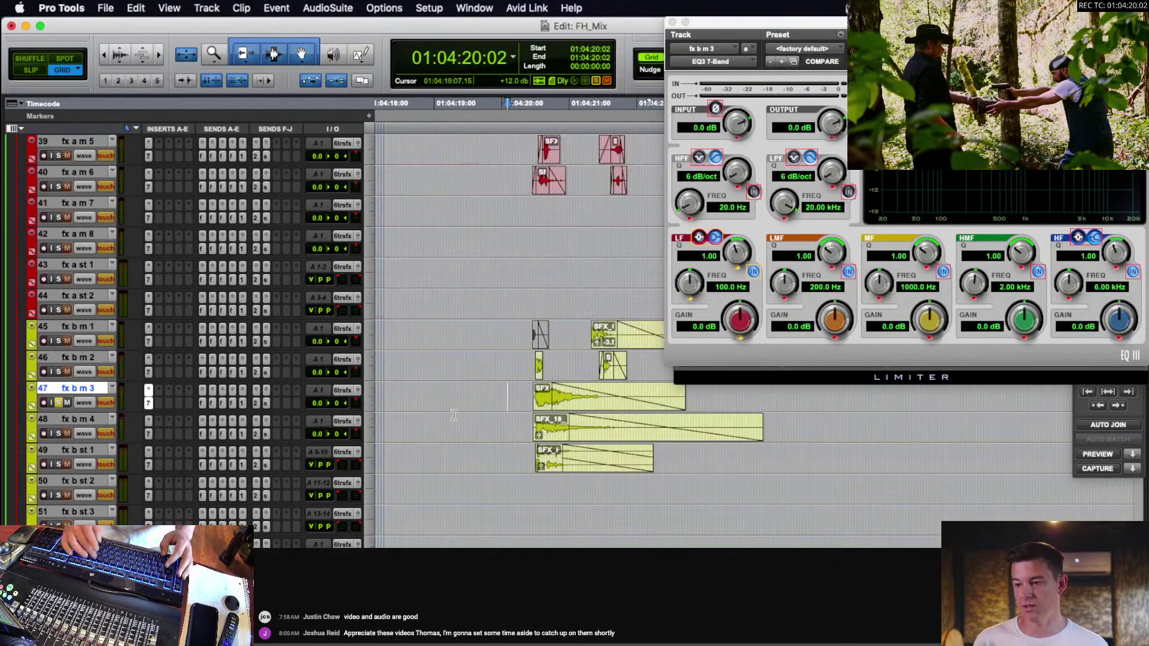
Play fx b m 3 from 01:04:19:18 with its EQ3 7-Band open.
left_click(524, 394)
scroll(515, 392, "down", 2)
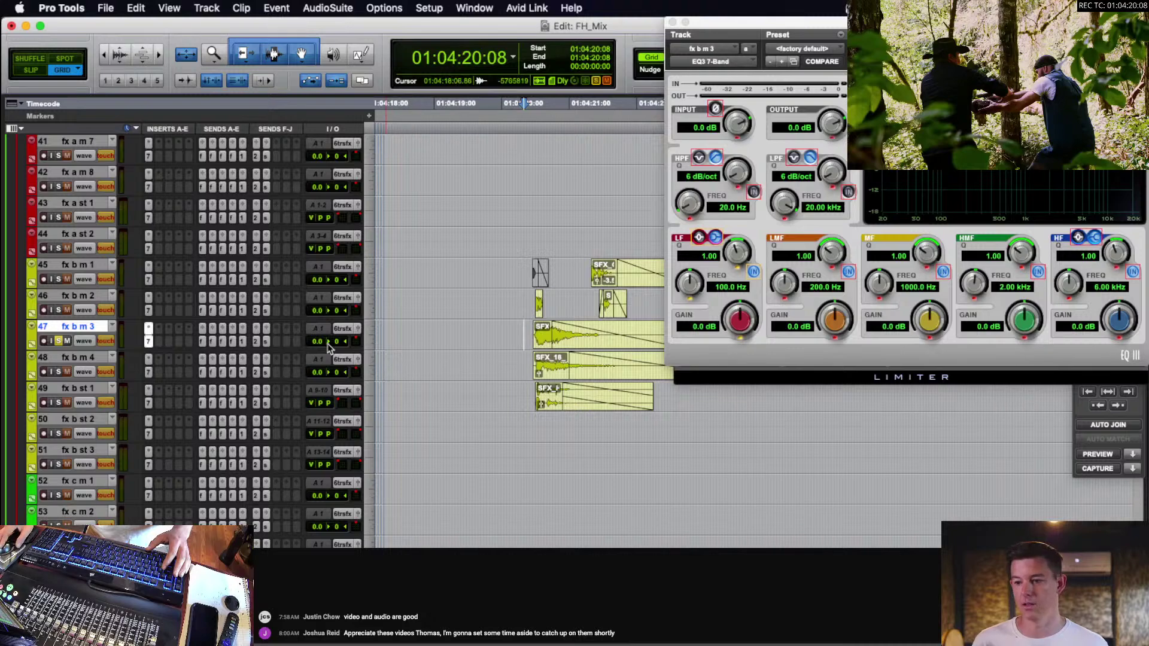
left_click(486, 331)
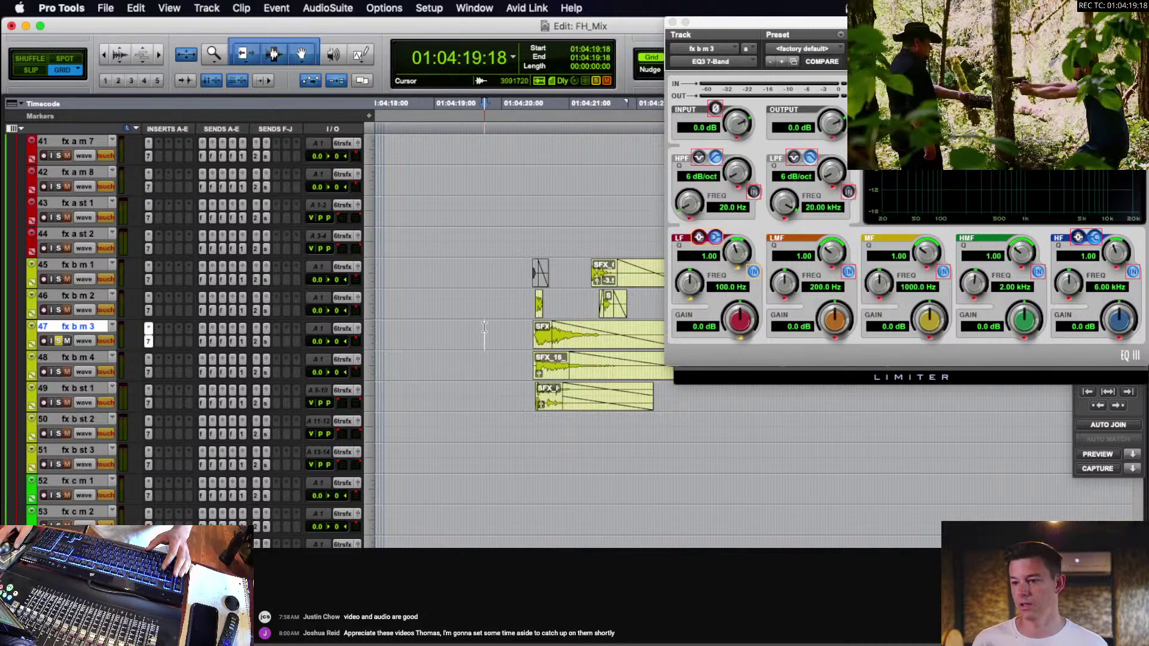
key("space")
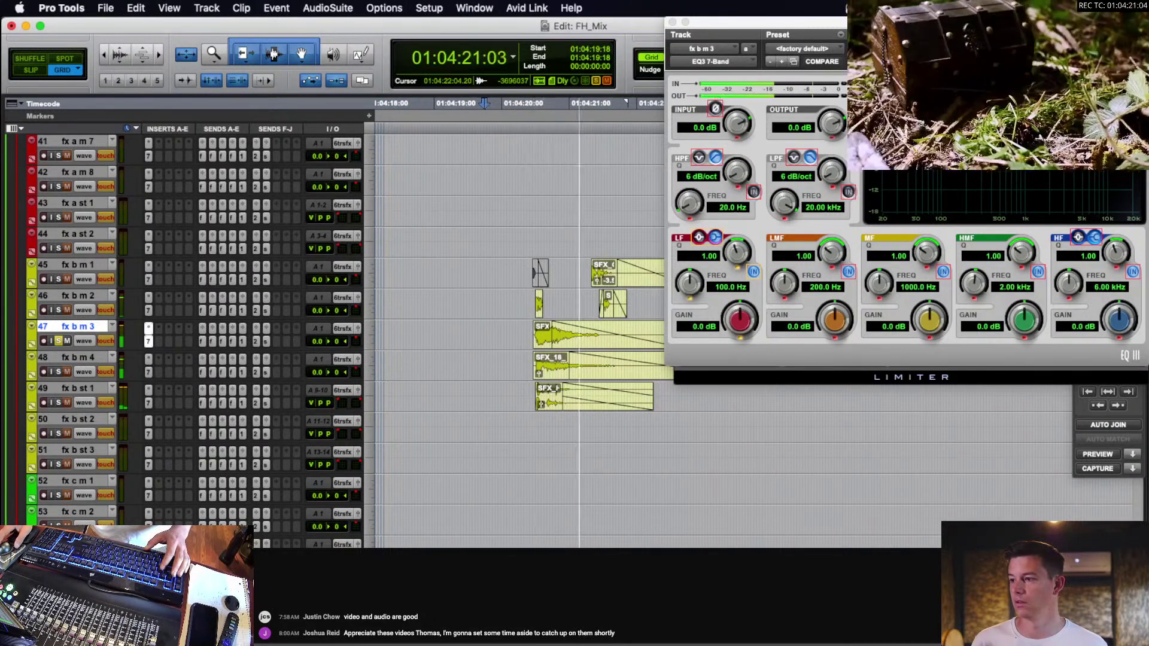
key("space")
Replay fx b m 3 with the EQ moved clear of the limiter, slightly boosting its high end, and close the EQ.
left_click_drag(930, 30, 541, 366)
key("space")
mouse_move(662, 485)
left_mouse_down()
mouse_move(676, 463)
mouse_move(665, 487)
left_mouse_up()
key("space")
key("space")
key("space")
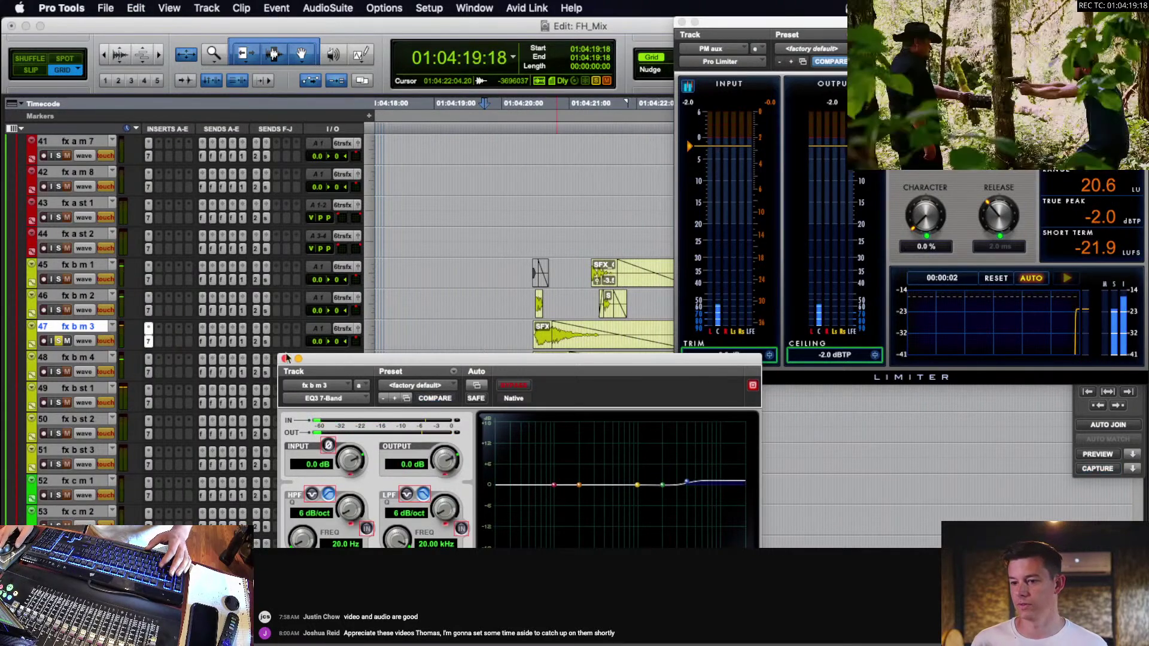
left_click(286, 358)
Audition the soloed fx b m 4 clip from 01:04:20:05 and 01:04:20:08 while checking the limiter's channel meters.
left_click(514, 365)
key("space")
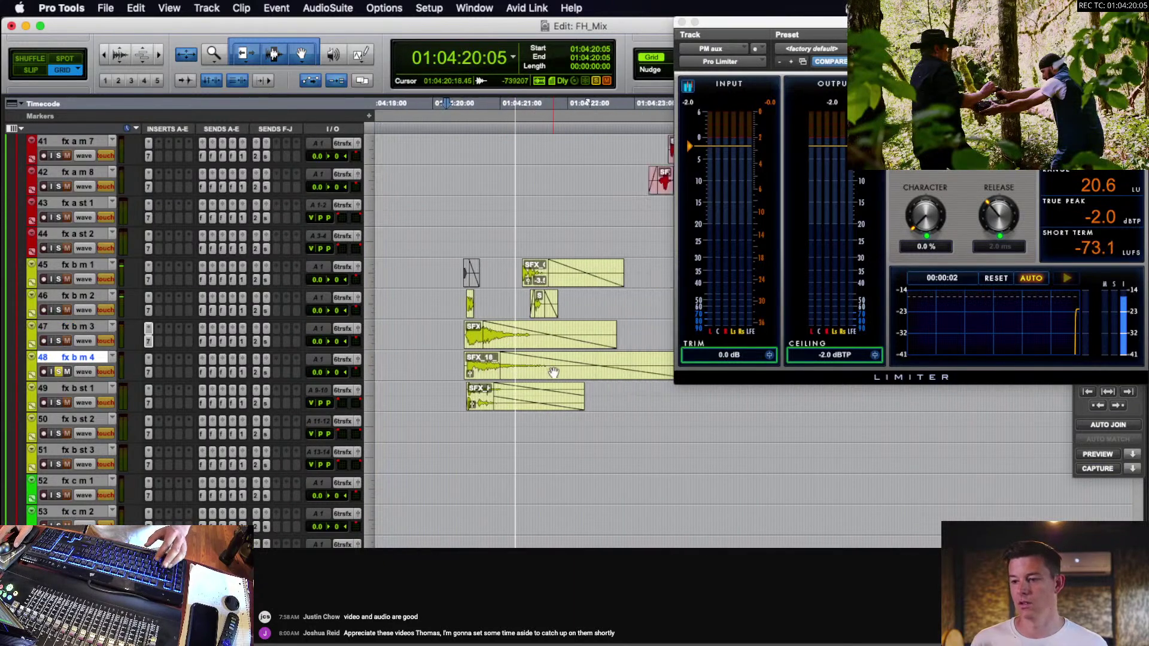
key("space")
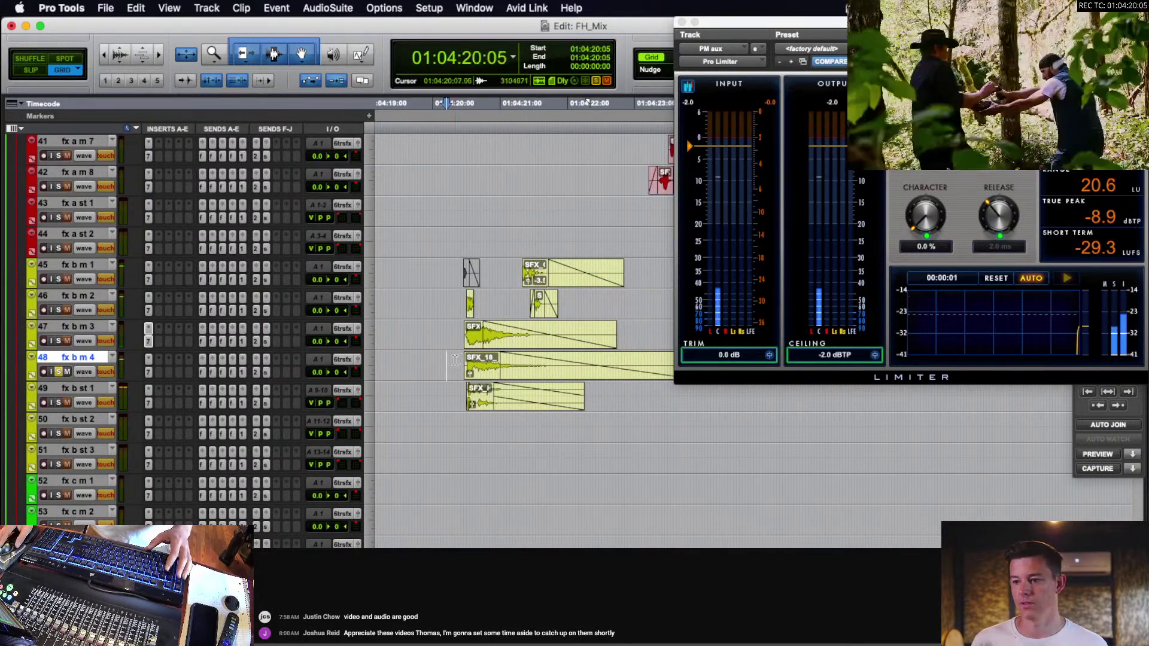
left_click(490, 363)
key("space")
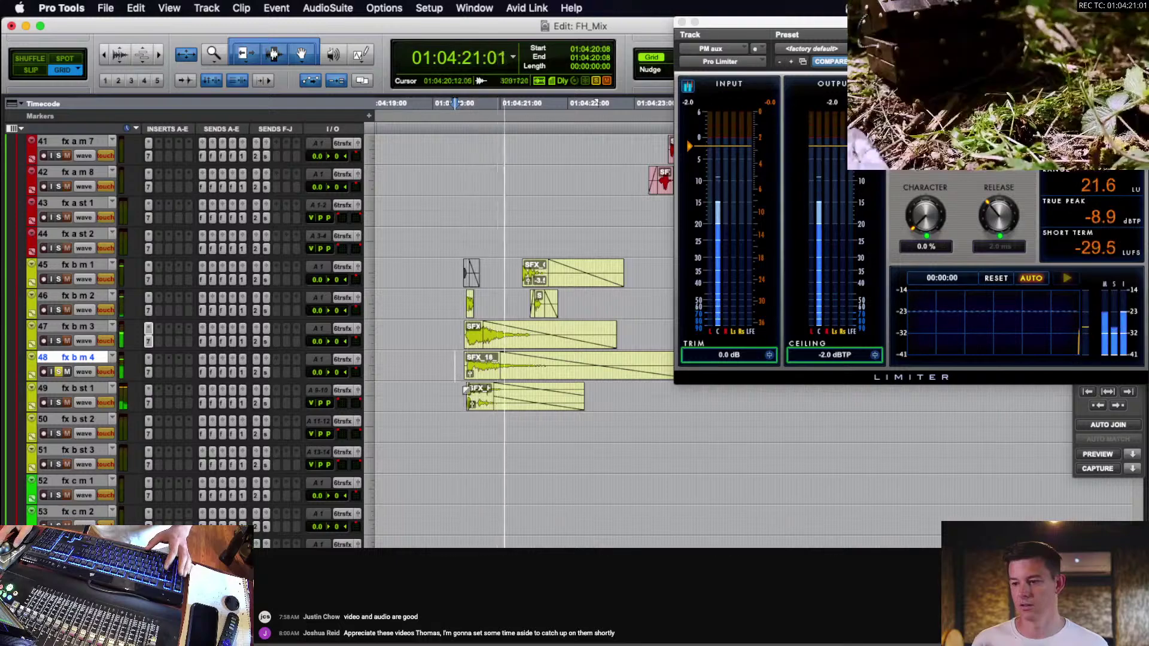
key("space")
Solo fx b st 1 and play it from 01:04:20:05 to check its levels in the limiter.
left_click(448, 390)
key("shift+s")
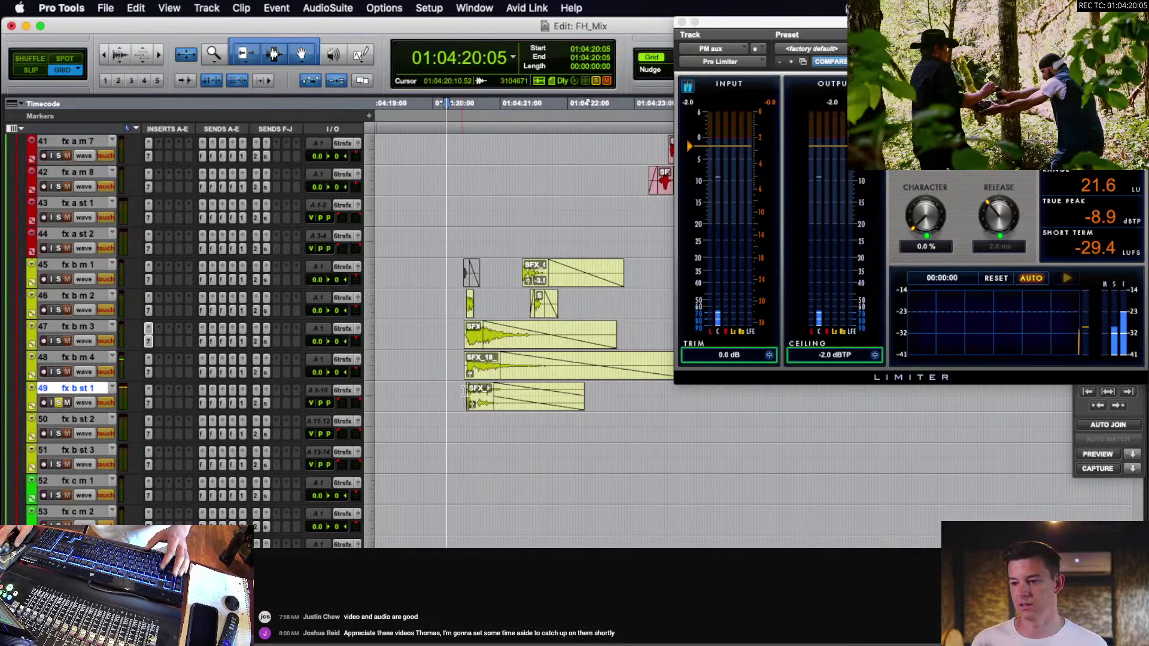
key("space")
key("space")
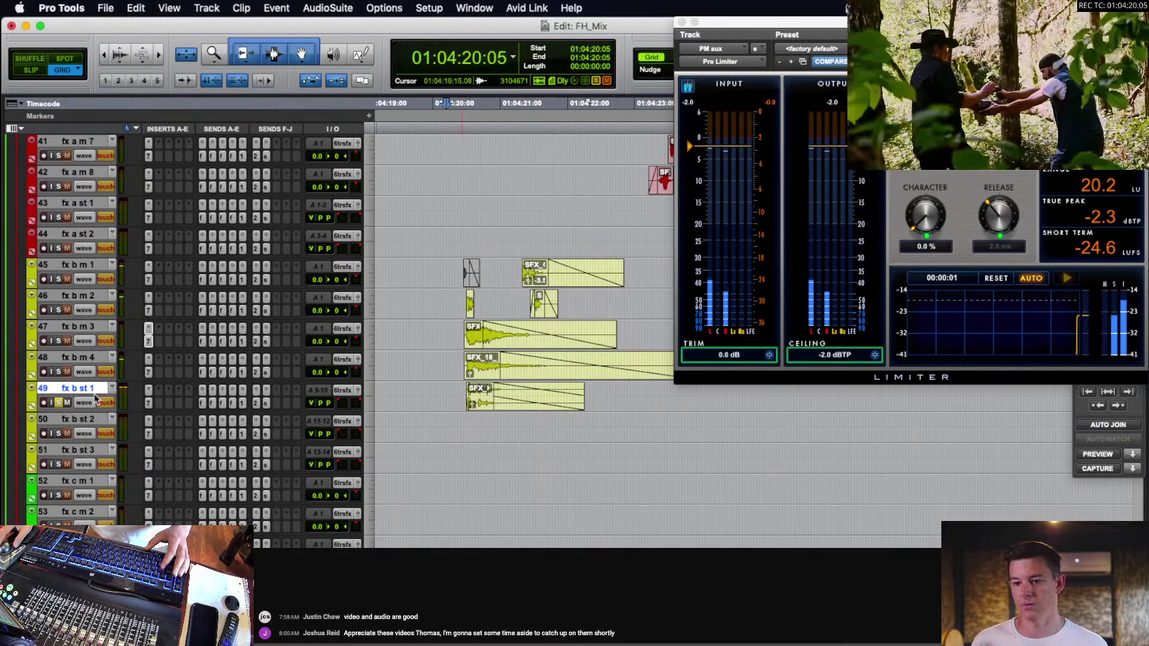
Show send level automation on fx b st 1 and raise it across the clip from 01:04:20:01 for 00:00:03:11.
left_click(83, 403)
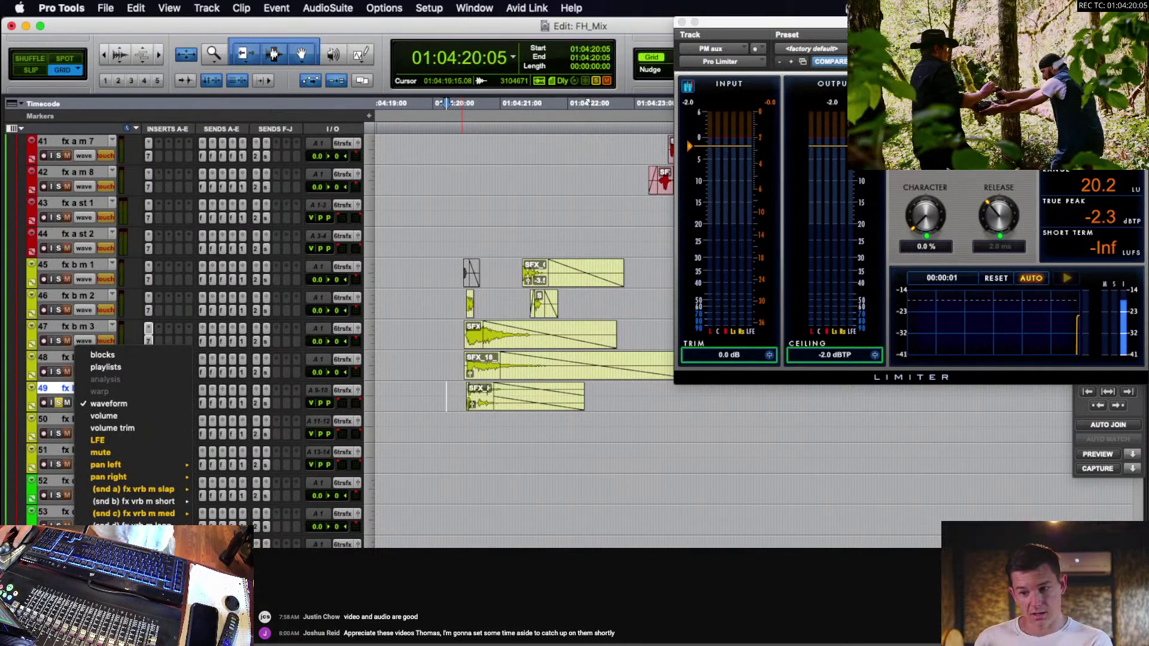
left_click(216, 563)
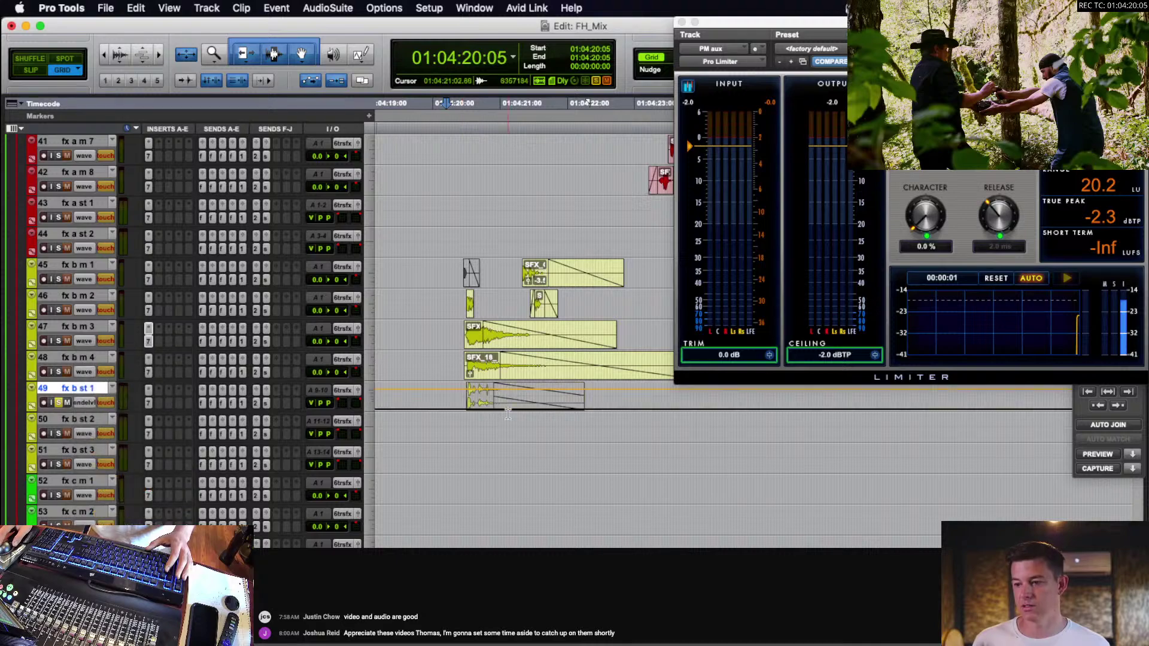
scroll(456, 399, "up", 10)
scroll(455, 400, "up", 2)
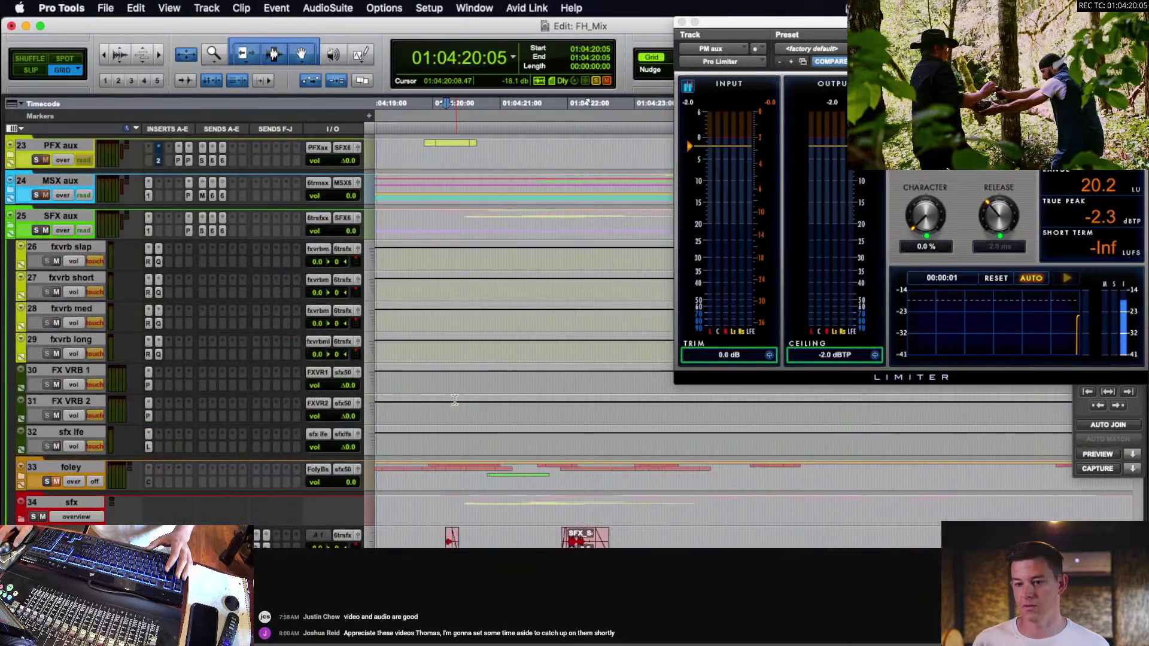
scroll(455, 400, "down", 10)
left_click(84, 526)
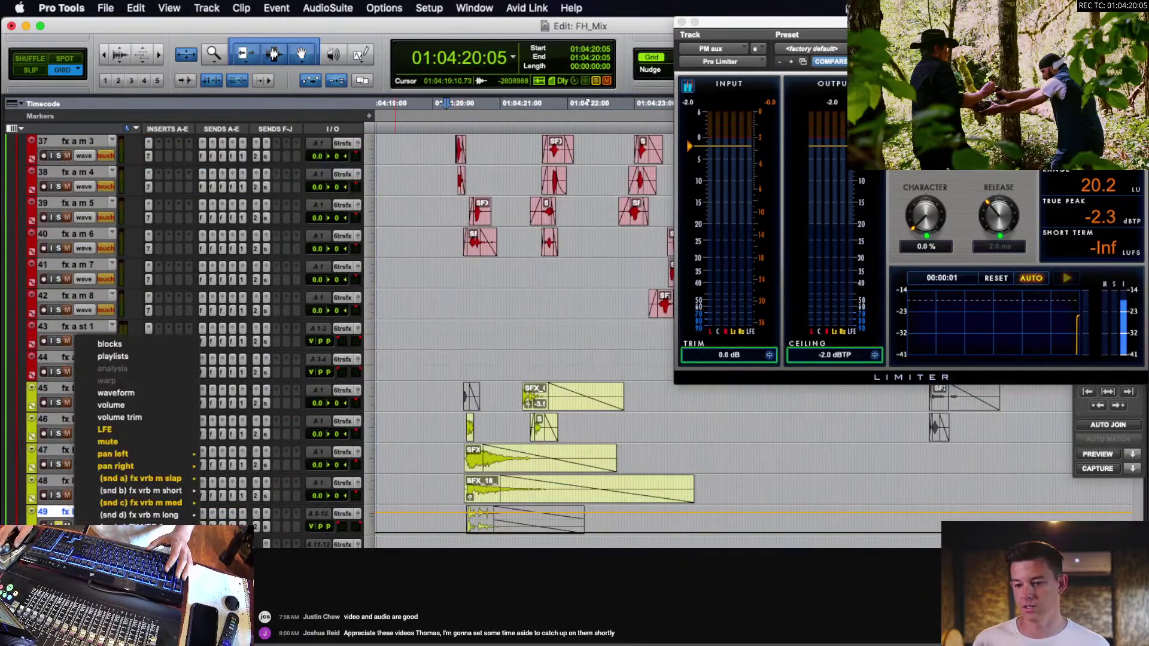
left_click(215, 563)
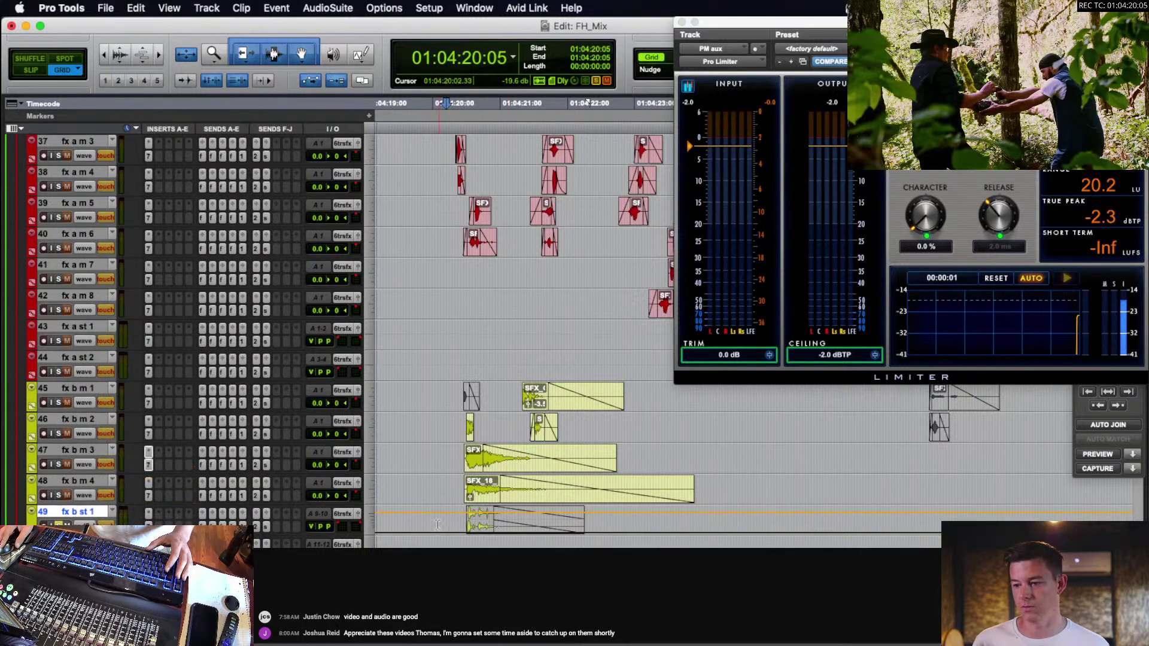
left_click_drag(436, 525, 636, 493)
Show send level automation on fx b m 4 and select the range 01:04:20:02 to 01:04:24:03 around its clip.
left_click(85, 496)
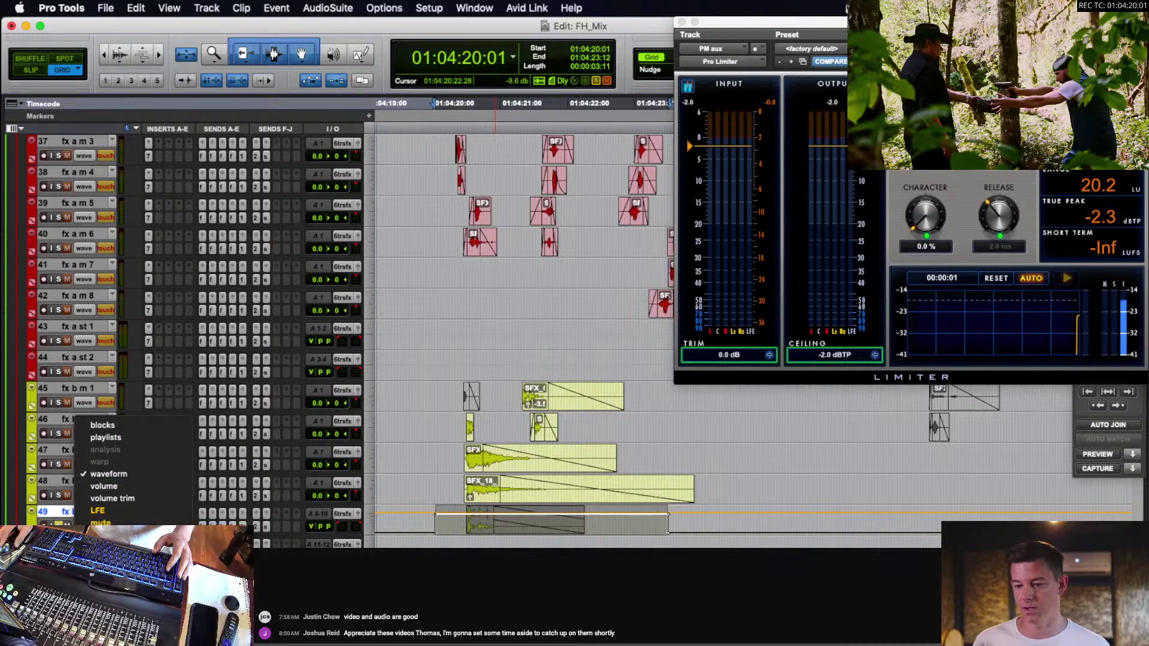
left_click(228, 599)
left_click_drag(438, 486, 711, 495)
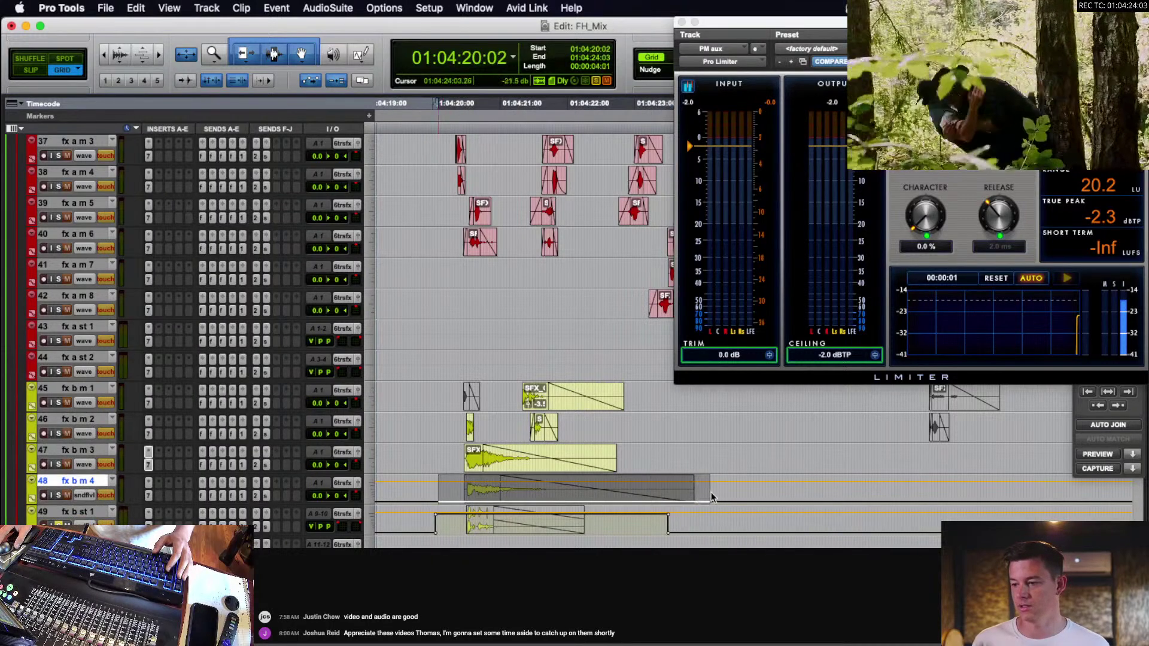
Select the range 01:04:19:17 to 01:04:24:02 on the FX VRB 2 track.
scroll(689, 432, "up", 5)
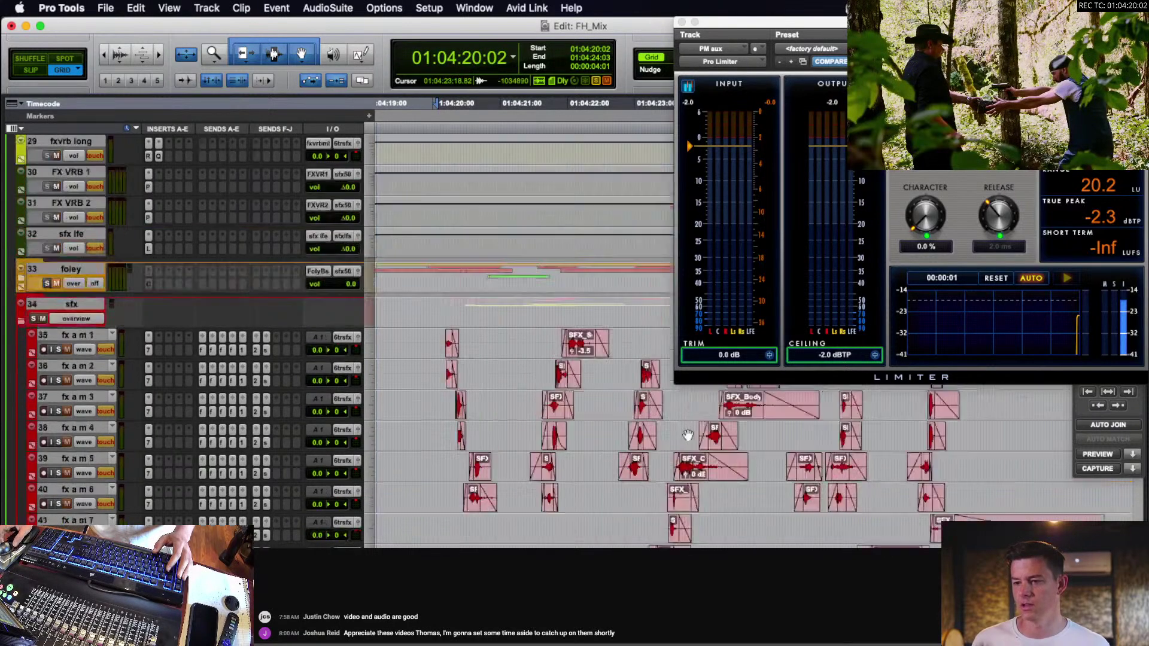
scroll(688, 435, "up", 3)
left_click_drag(413, 377, 709, 392)
Open the Automation window, move it clear of the limiter, and turn on Preview mode.
key("super+KP_4")
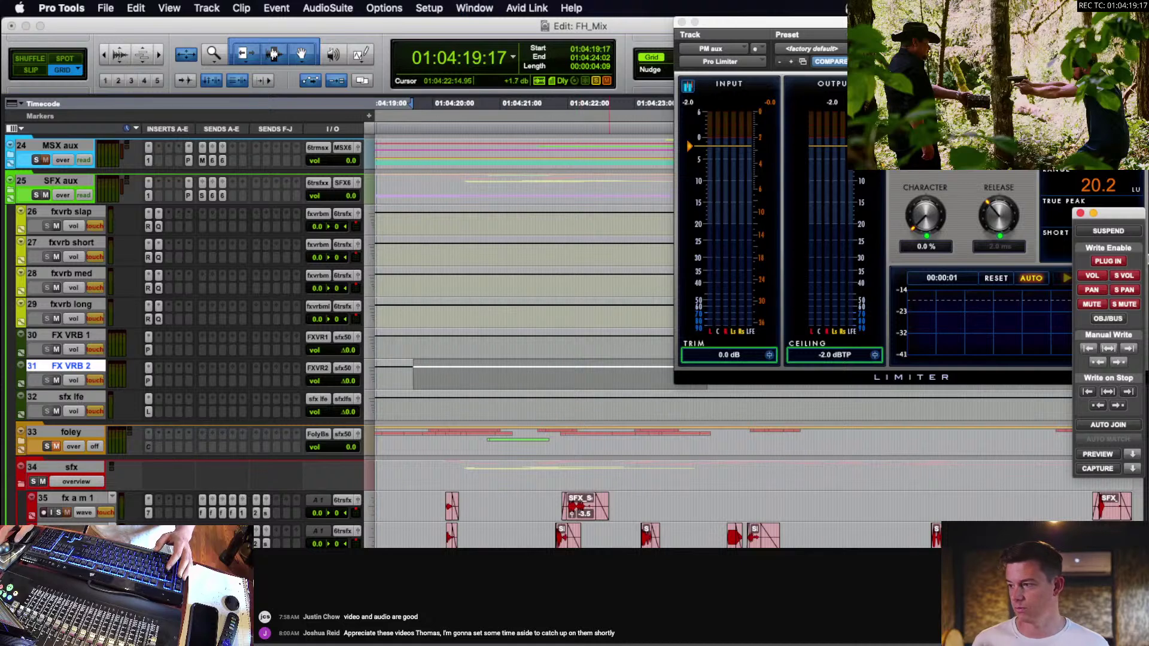
left_click_drag(1123, 210, 298, 144)
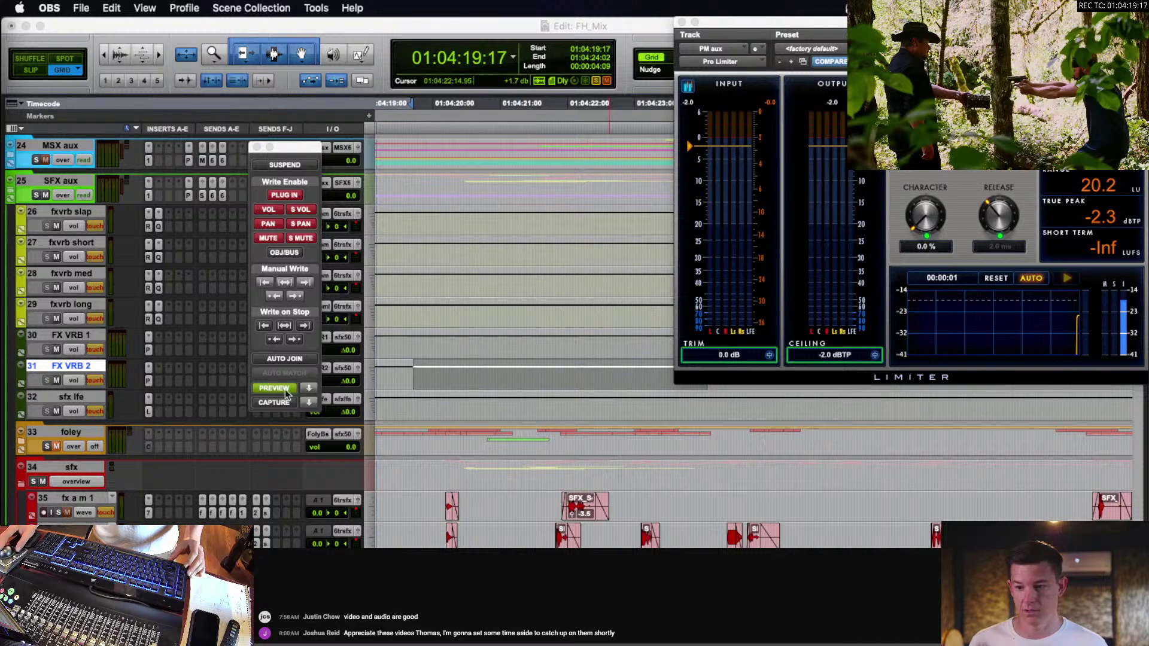
left_click(371, 23)
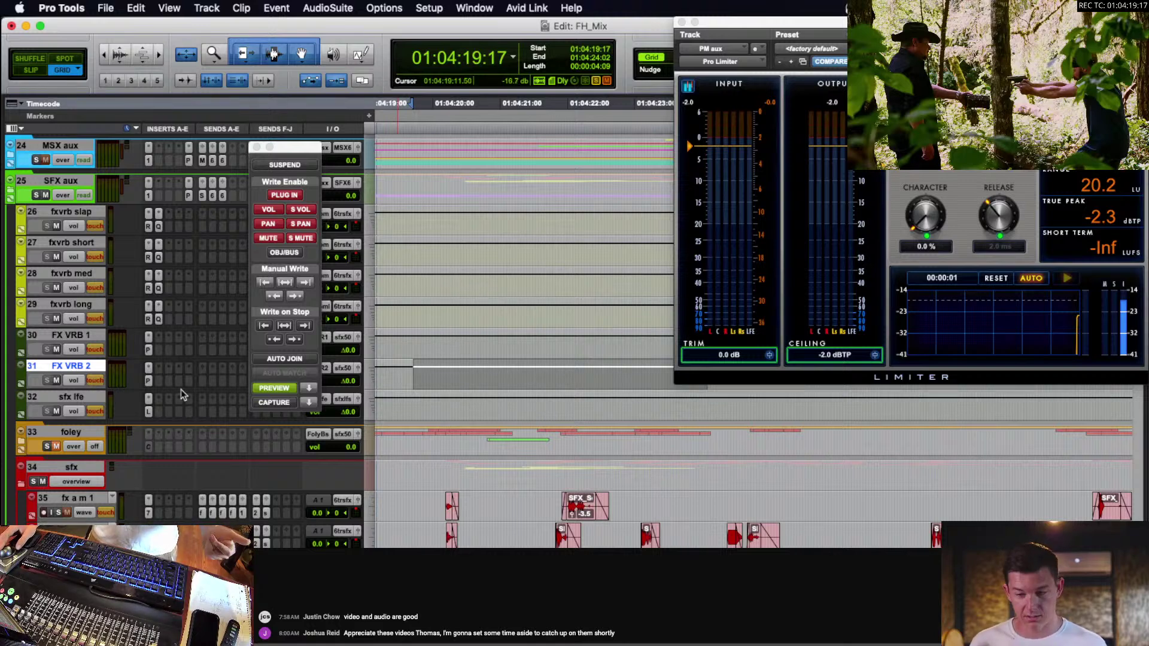
Open the PhoenixVerb Surround insert on FX VRB 2 and move its window up into clear view.
left_click(148, 381)
left_click_drag(479, 287, 469, 212)
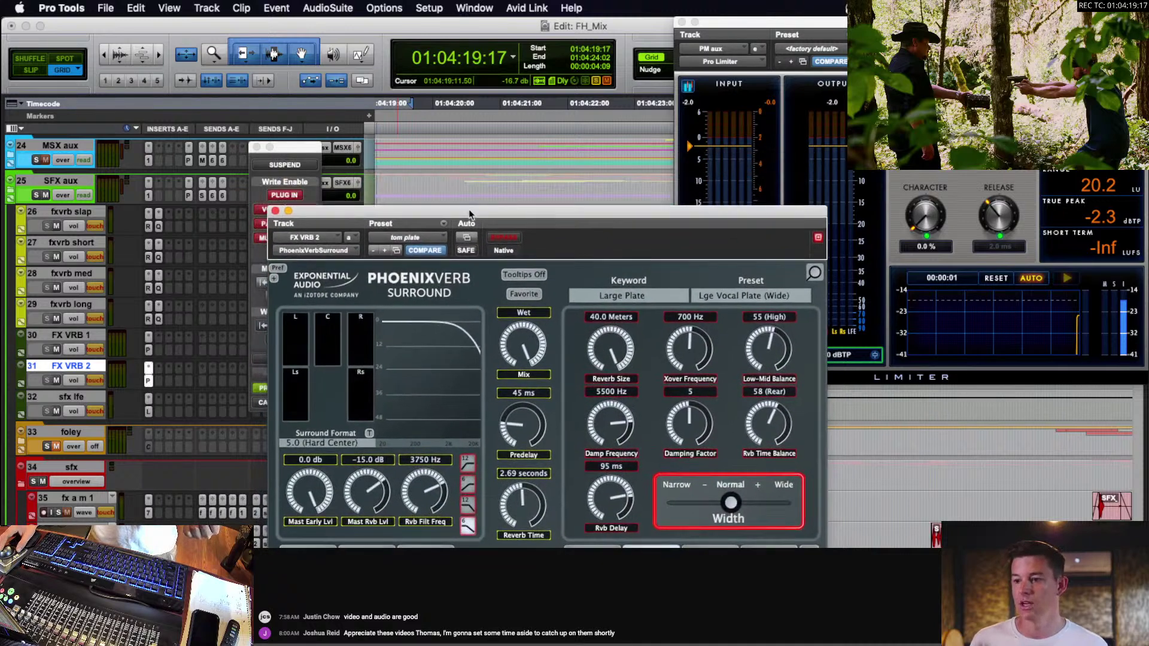
left_click(323, 252)
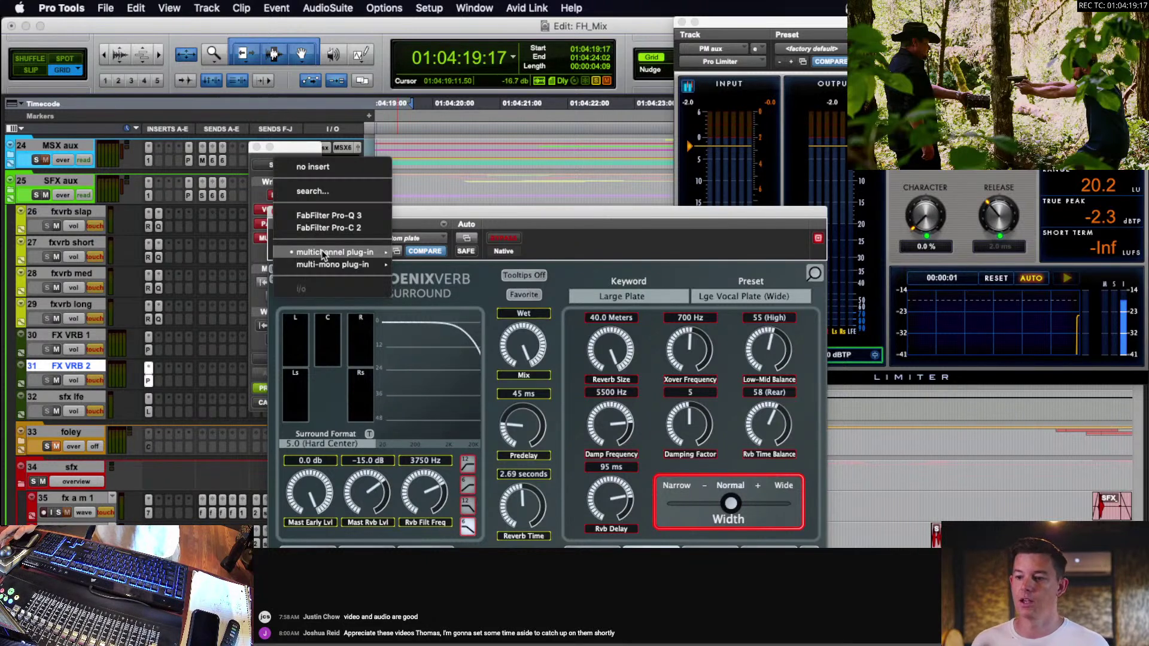
mouse_move(326, 255)
mouse_move(436, 296)
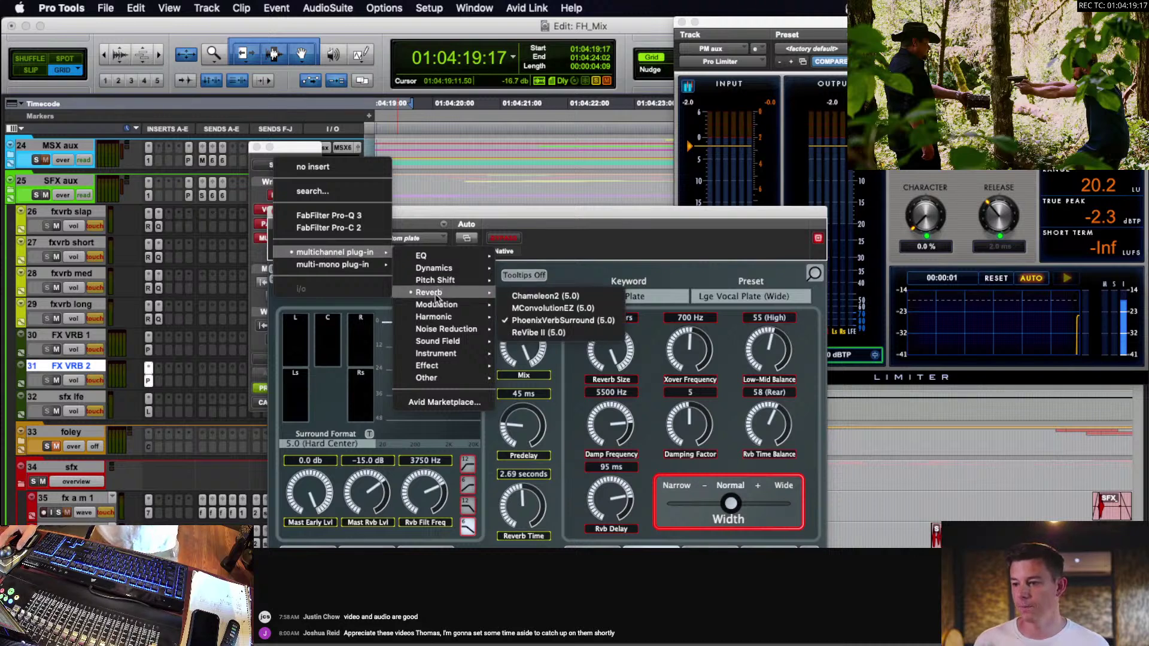
left_click(551, 333)
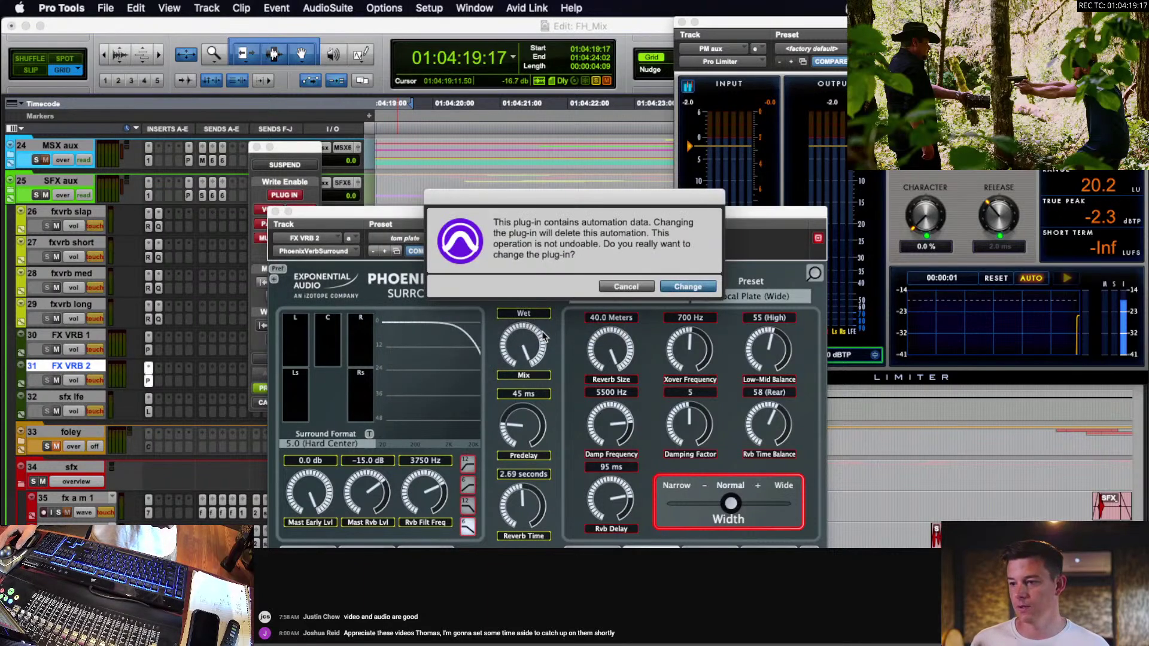
left_click(638, 287)
Replace PhoenixVerb Surround on FX VRB 2 with the multichannel ReVibe II (5.0) reverb, accepting deletion of the plug-in's automation.
left_click_drag(623, 222, 648, 32)
scroll(663, 480, "up", 4)
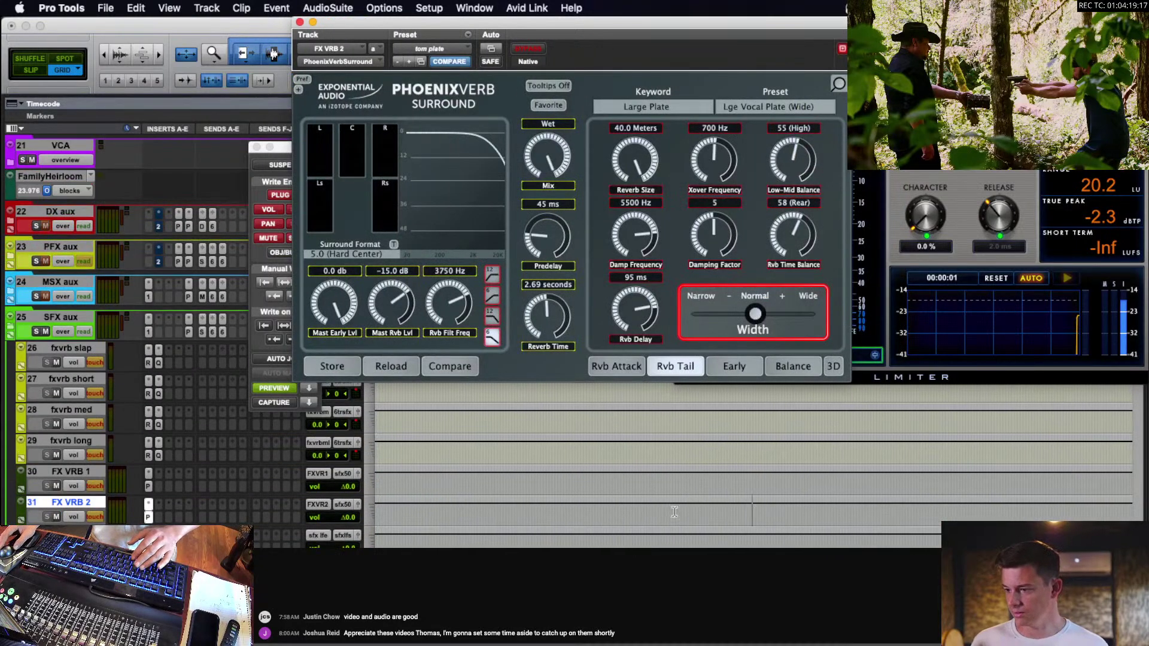
key("t")
key("t")
key("t")
key("t")
key("t")
key("t")
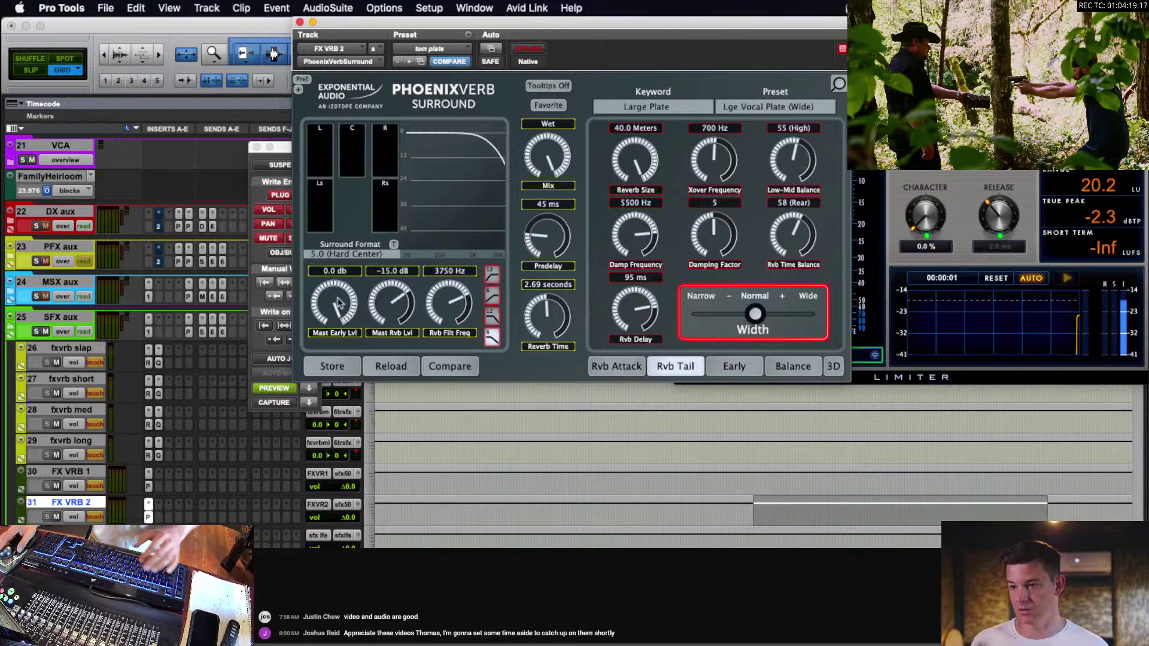
left_click_drag(377, 25, 256, 151)
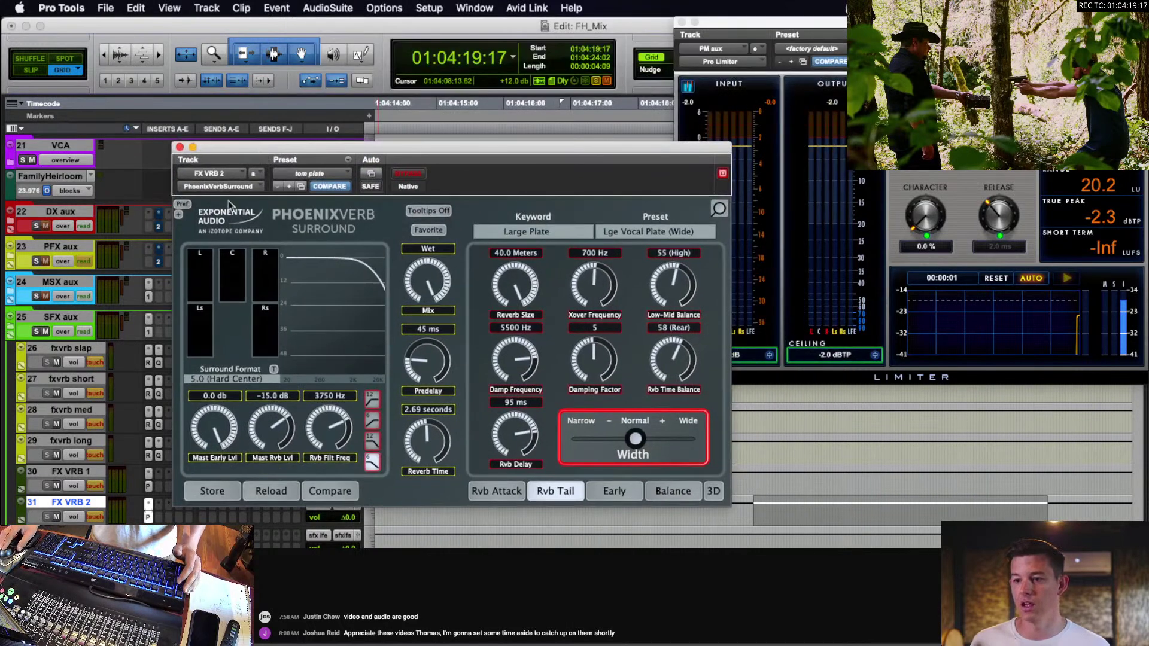
left_click(220, 187)
mouse_move(220, 187)
mouse_move(354, 230)
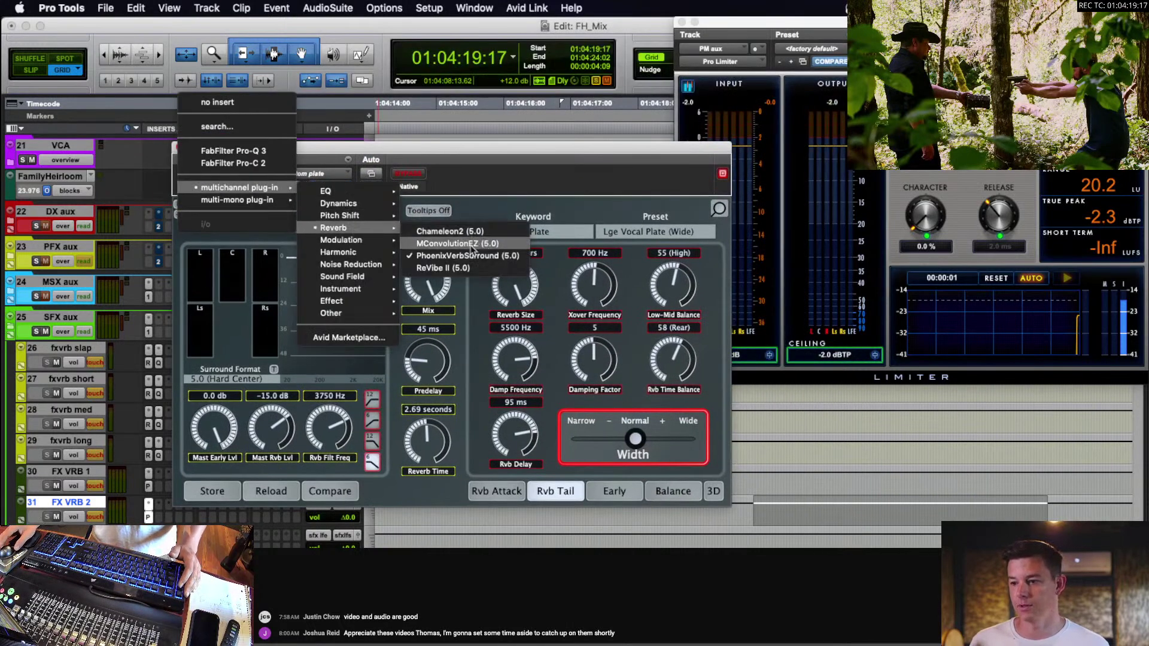
left_click(462, 268)
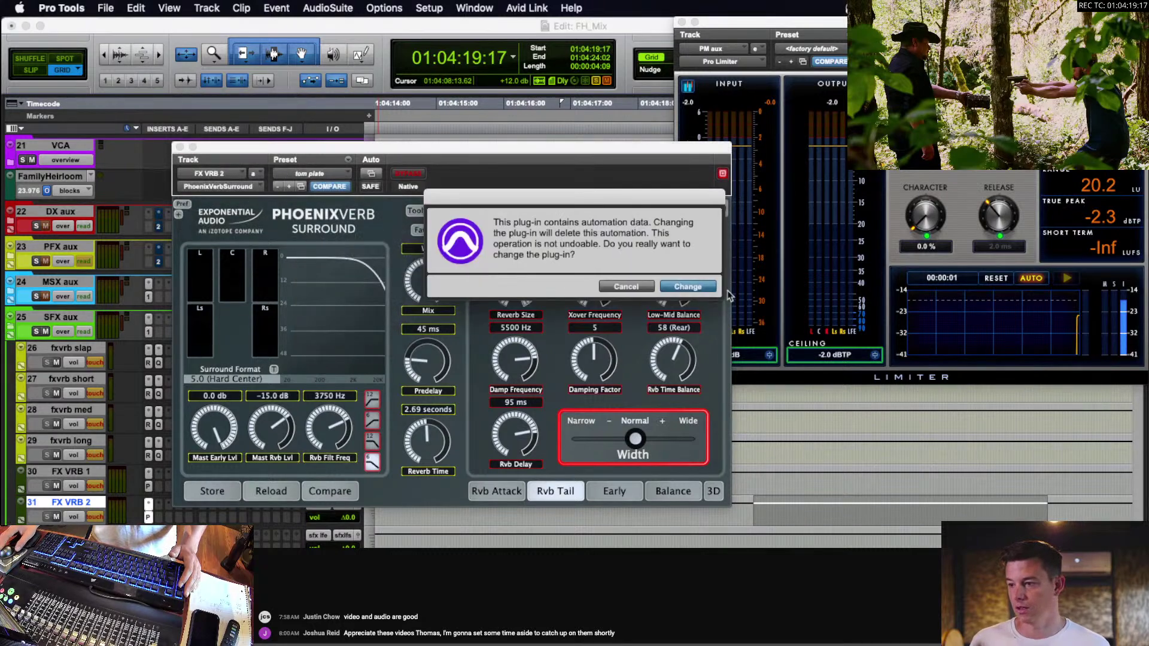
left_click(688, 287)
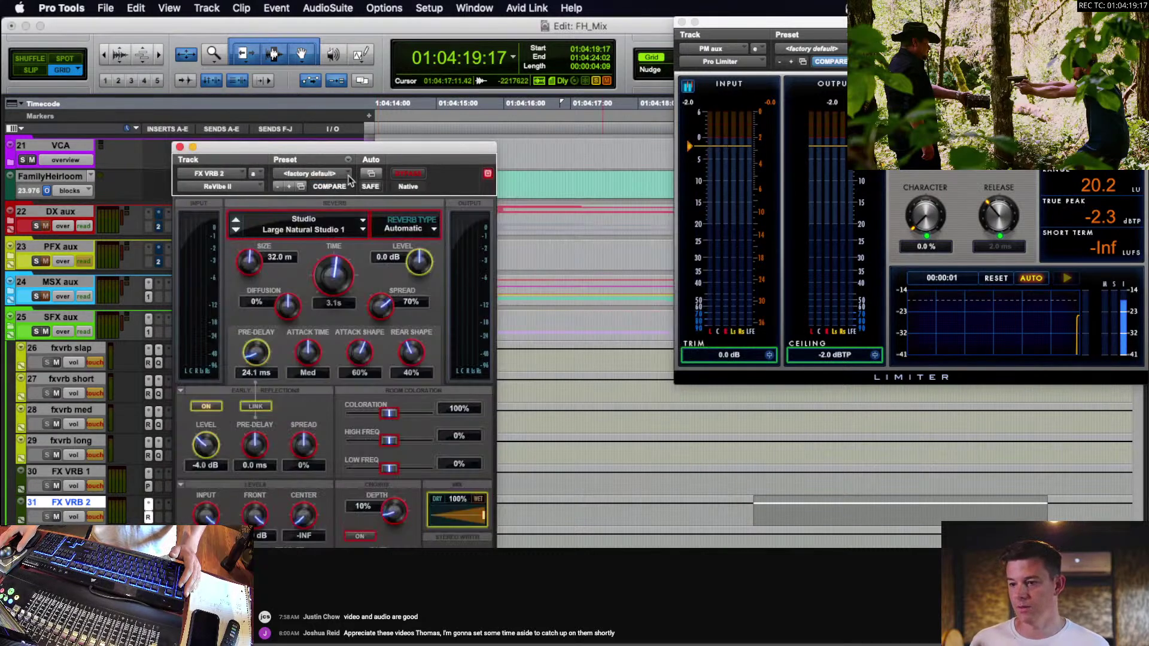
Load the Woods preset in ReVibe II on FX VRB 2.
left_click(329, 174)
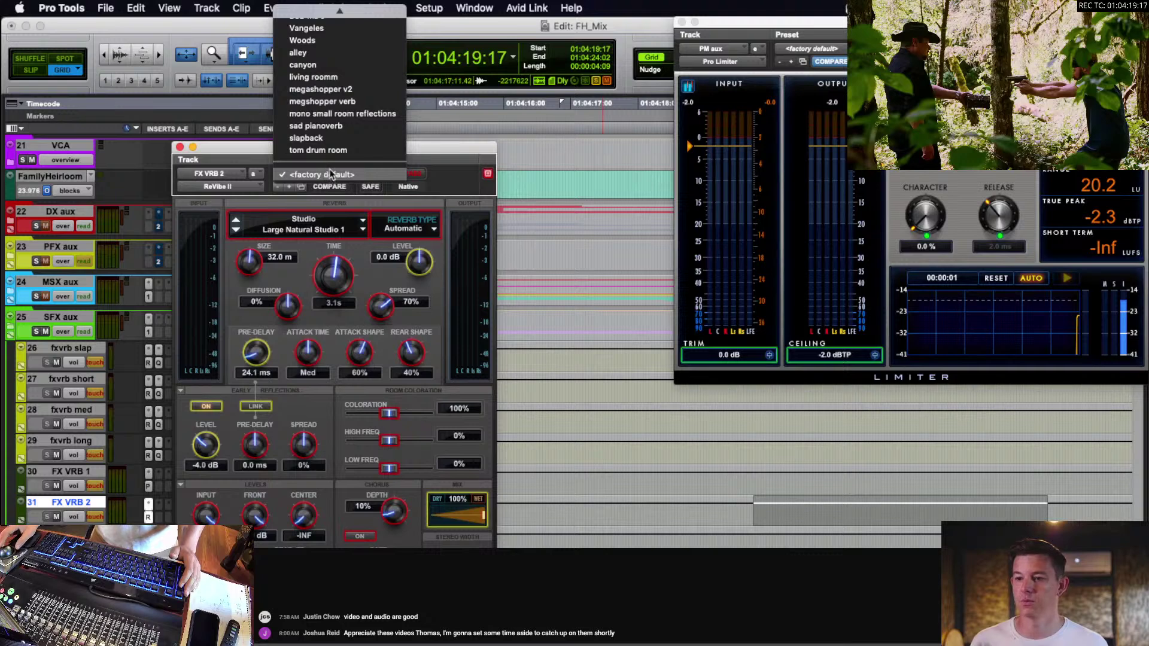
scroll(319, 116, "up", 5)
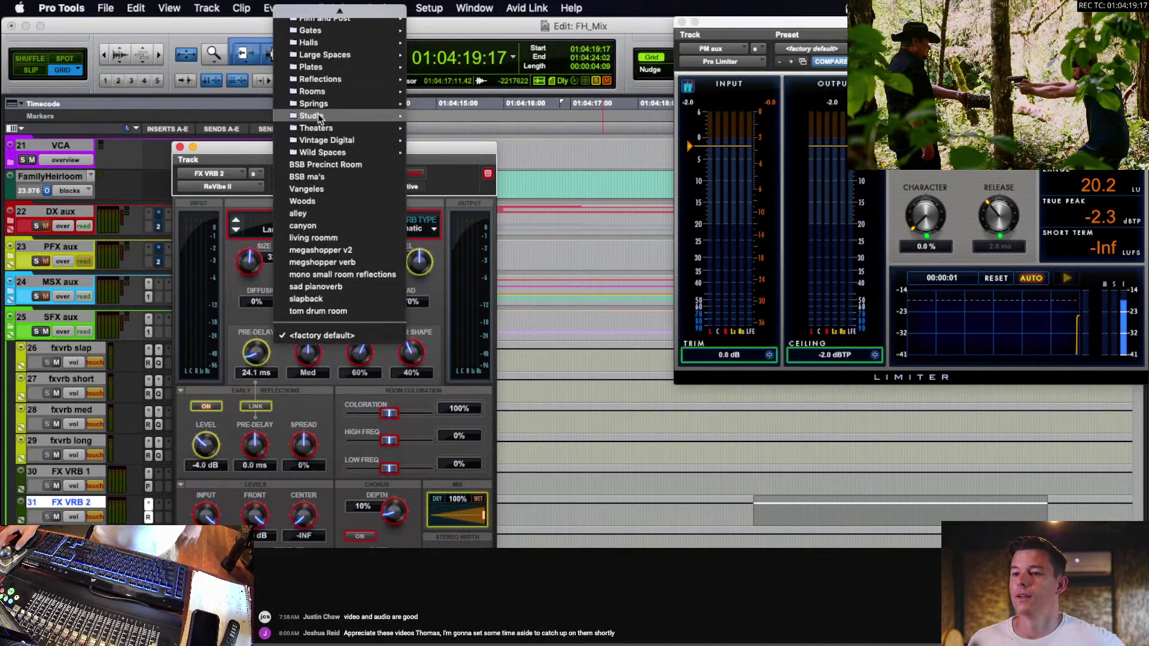
left_click(329, 202)
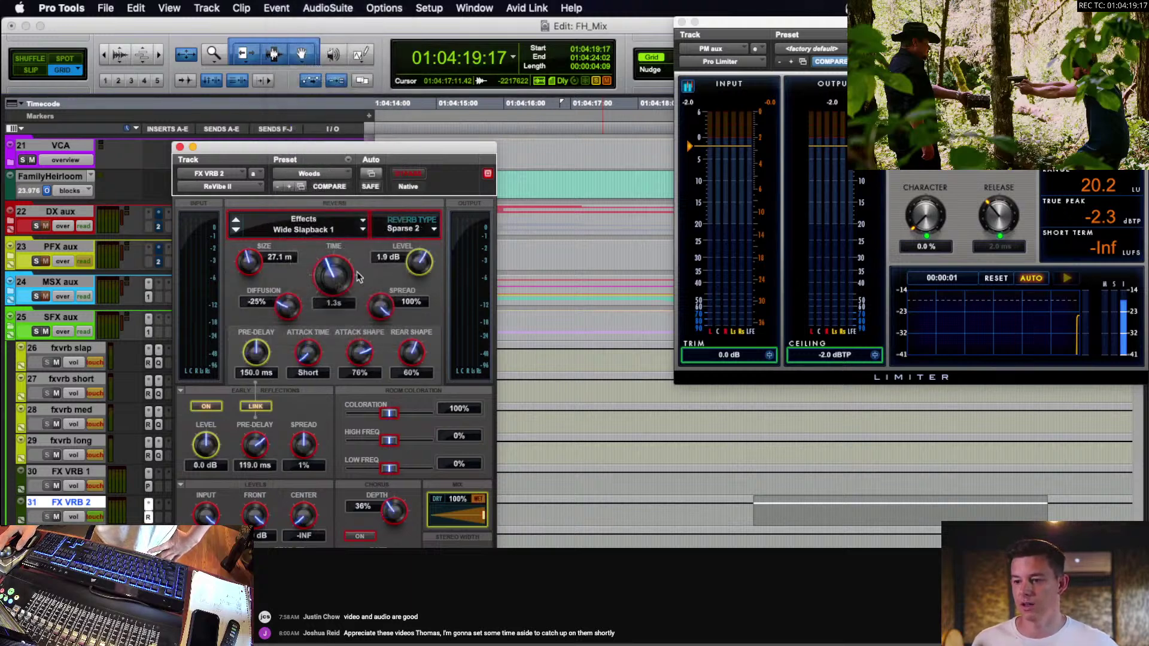
Set ReVibe II's center level to -1.0 dB, early reflections spread to 39% and rear shape to 75%.
mouse_move(302, 522)
left_mouse_down()
mouse_move(319, 472)
mouse_move(308, 535)
left_mouse_up()
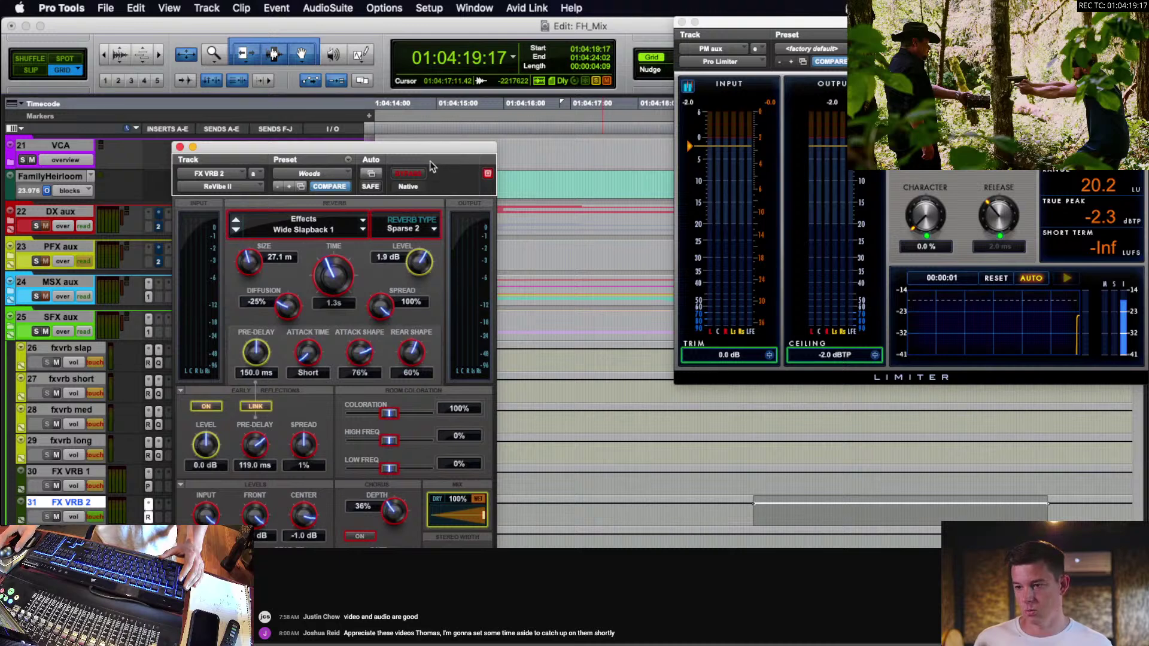
left_click_drag(430, 148, 485, 44)
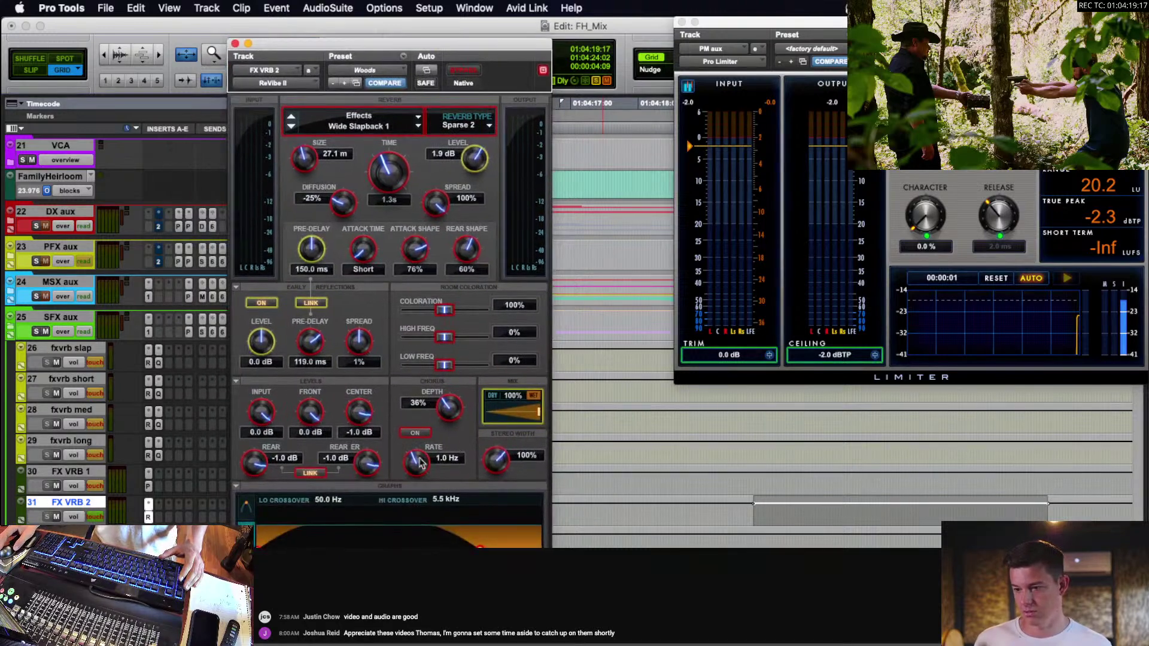
left_click_drag(361, 345, 368, 309)
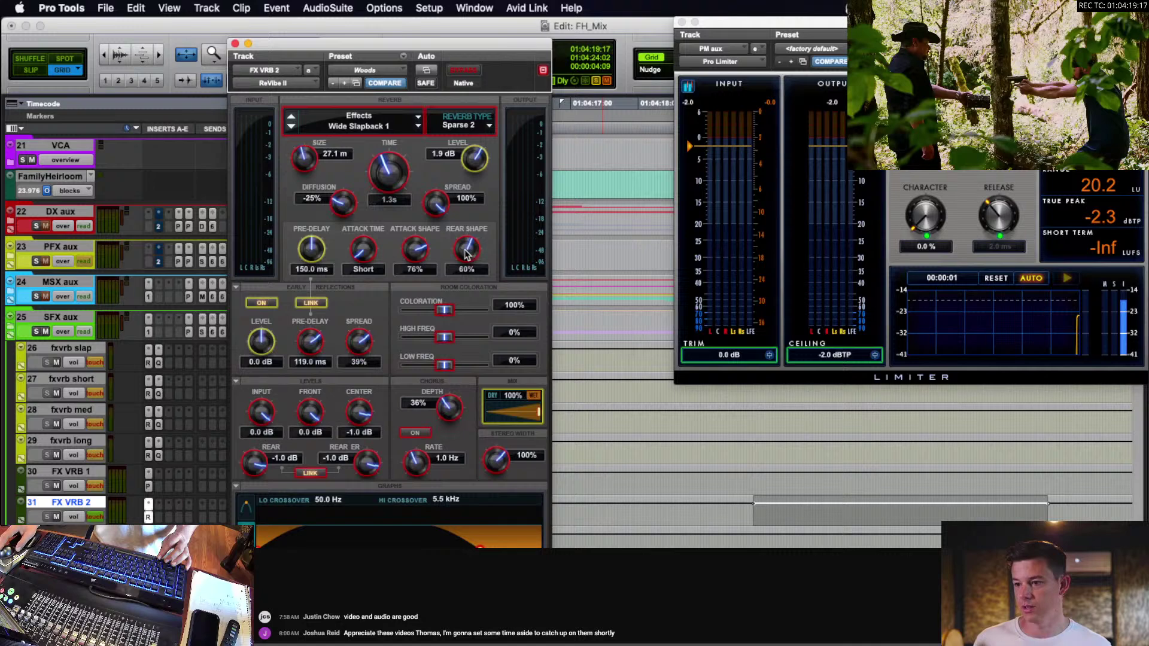
left_click_drag(467, 254, 474, 232)
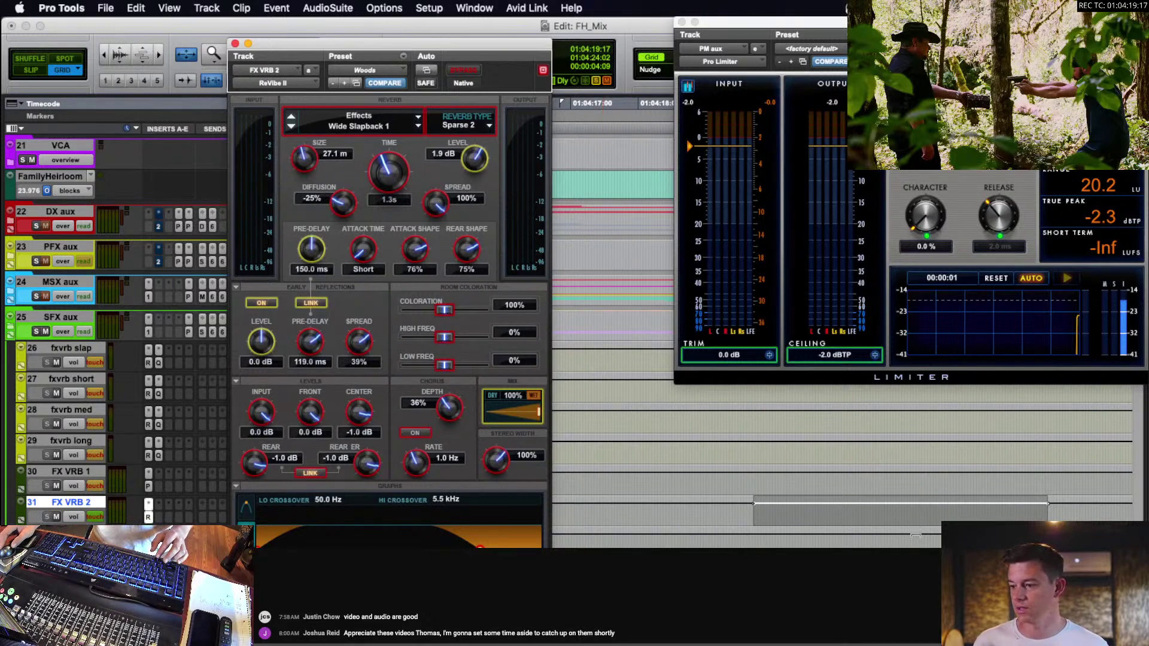
Close the ReVibe II window and turn off Preview mode in the Automation window.
scroll(898, 515, "down", 5)
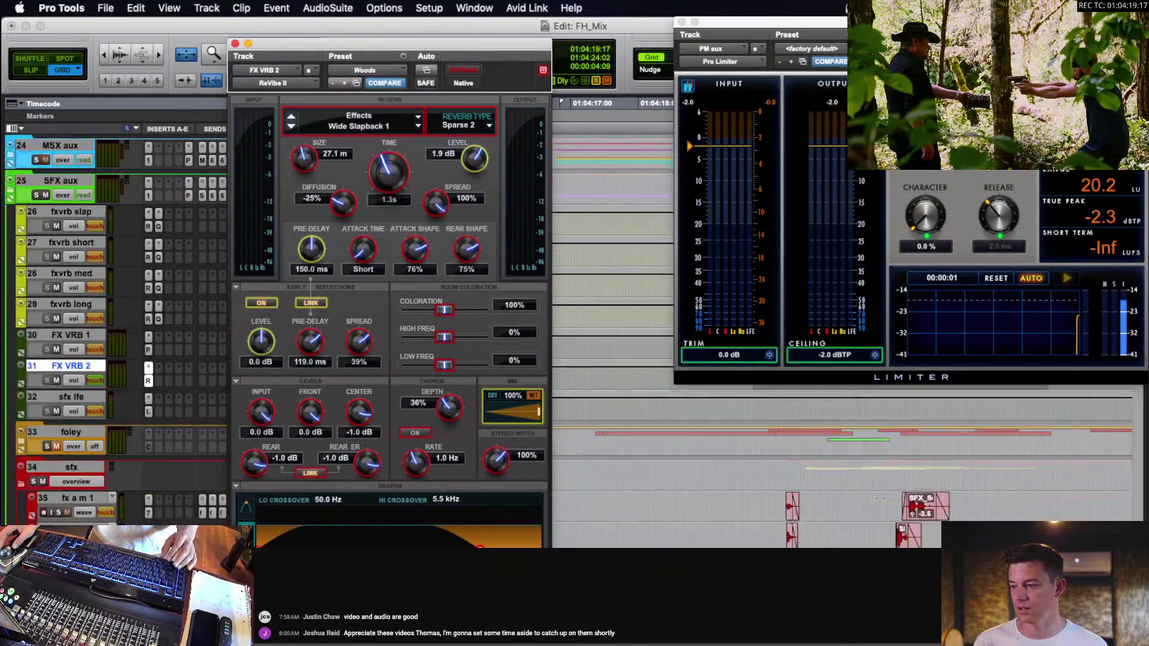
scroll(880, 499, "down", 7)
scroll(880, 499, "up", 8)
scroll(880, 499, "right", 1)
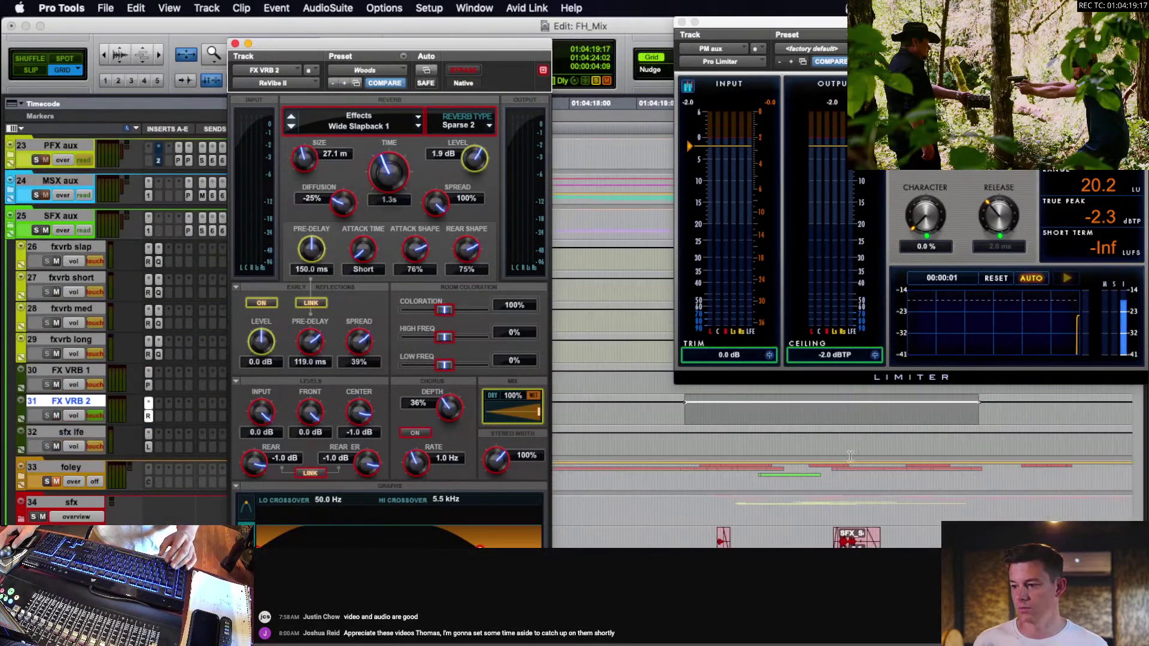
scroll(850, 456, "right", 1)
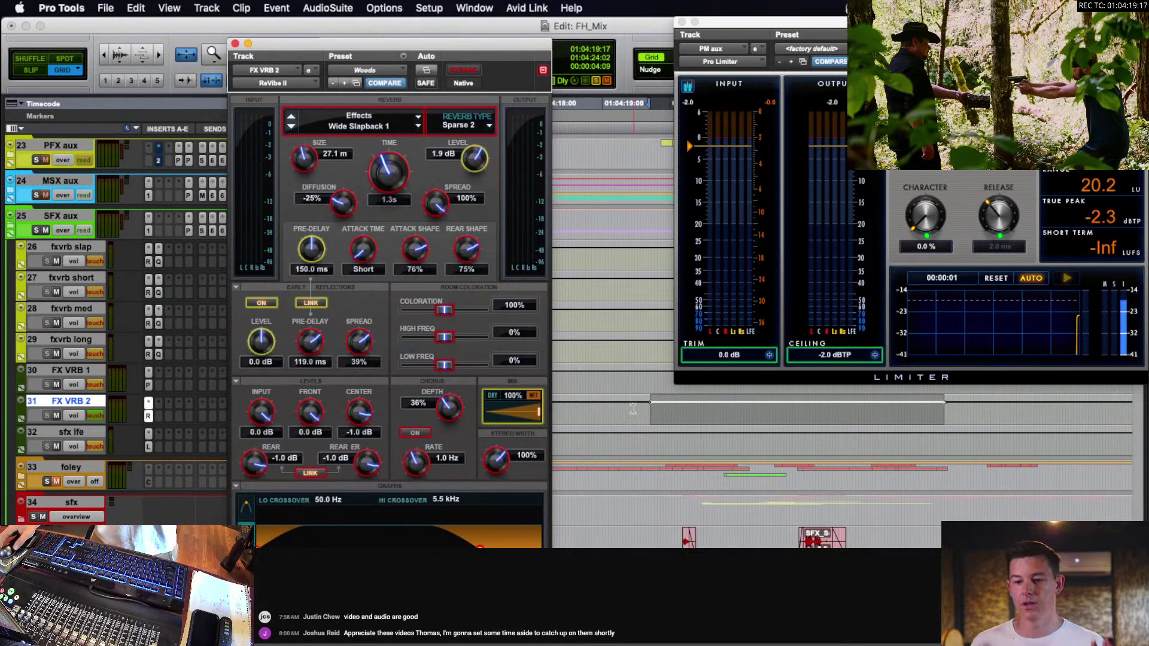
left_click(235, 43)
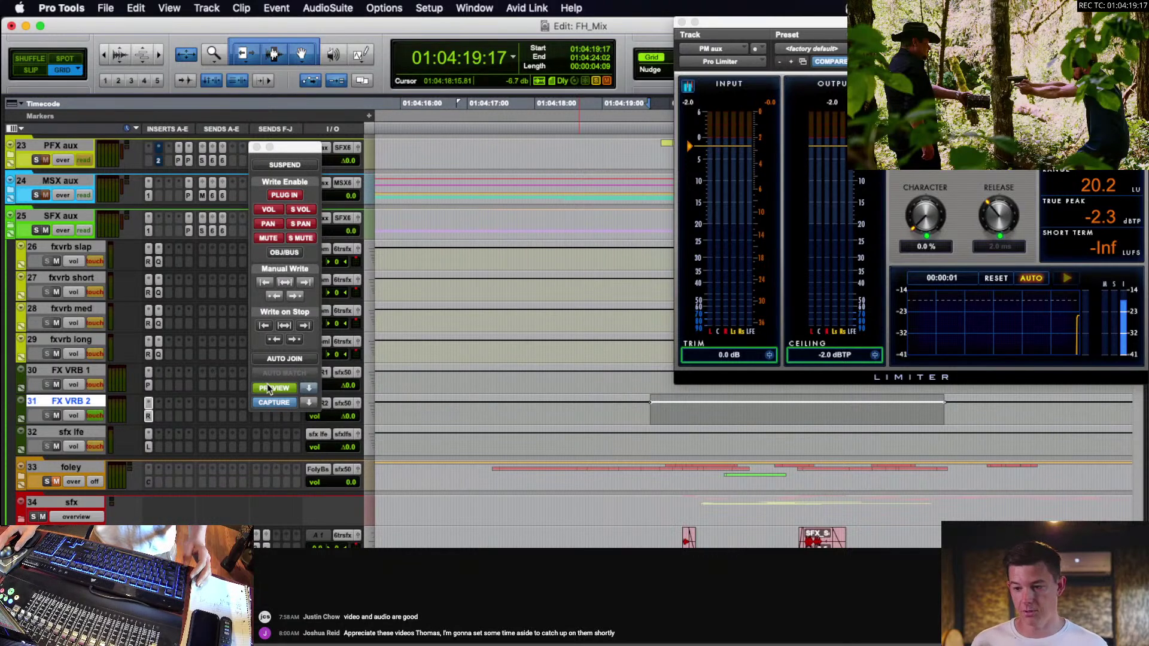
left_click(293, 393)
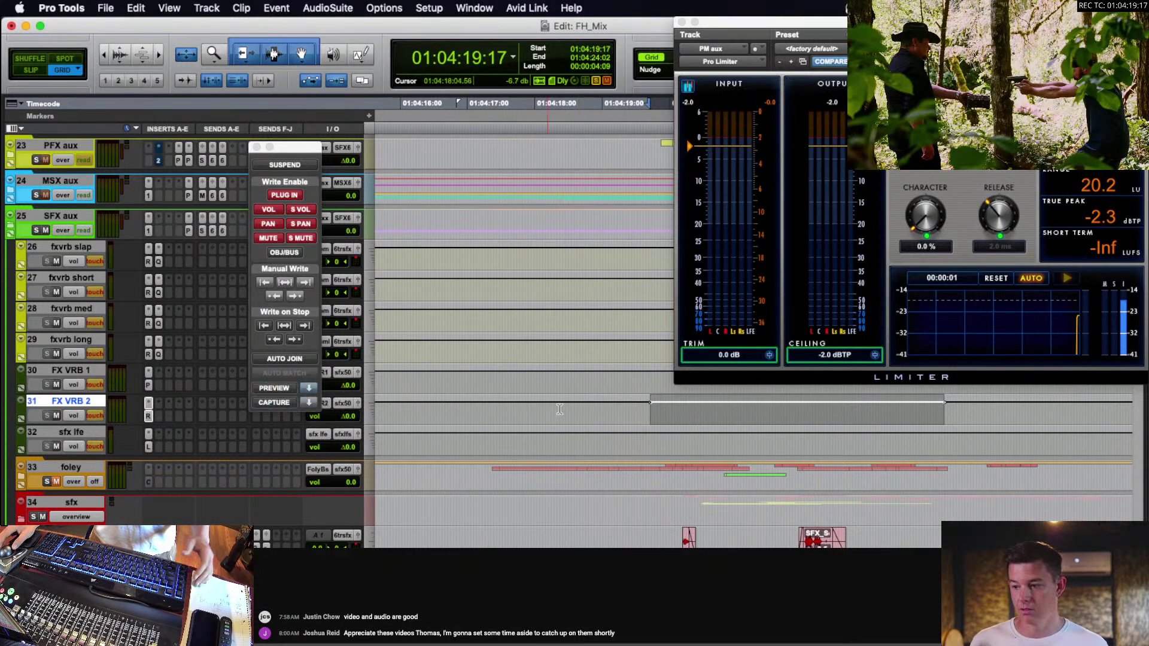
Play the effects from 01:04:20:08, and replay from the same point with fx b m 4 soloed.
scroll(561, 412, "down", 6)
scroll(711, 494, "down", 7)
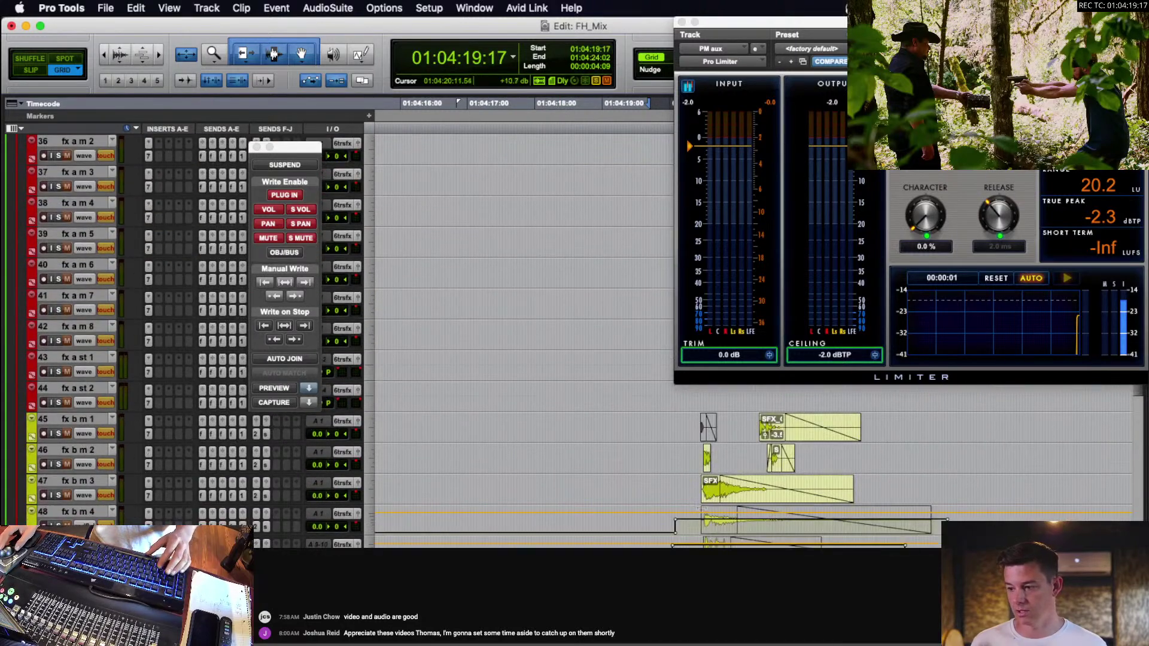
left_click(693, 492)
key("space")
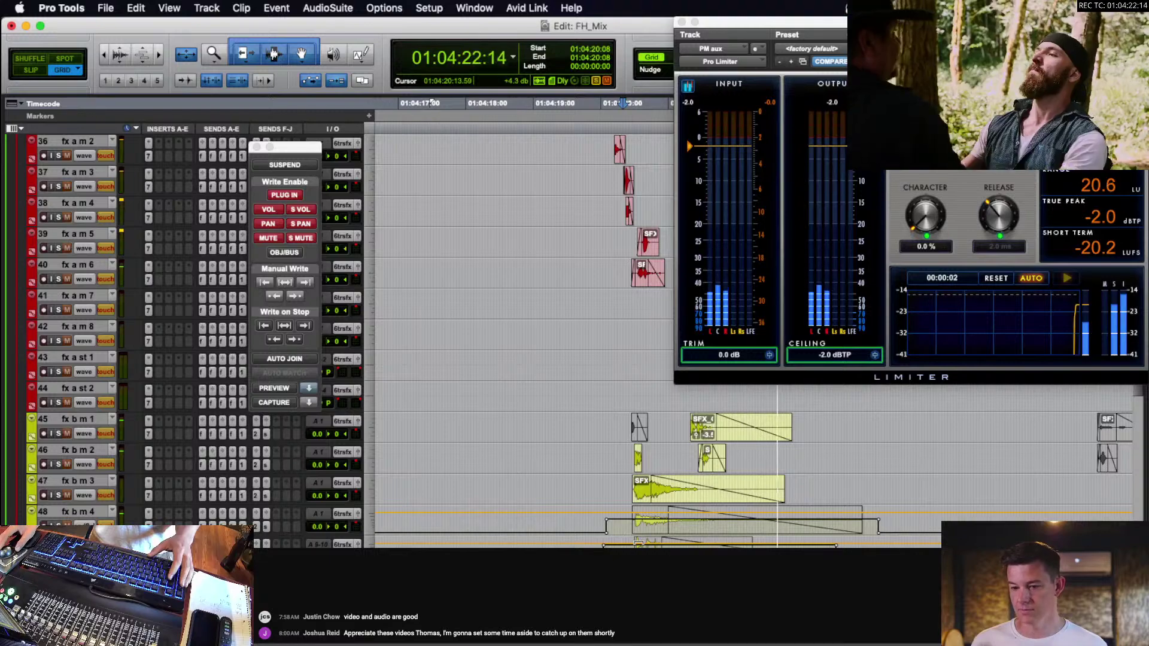
key("space")
left_click(622, 526)
key("space")
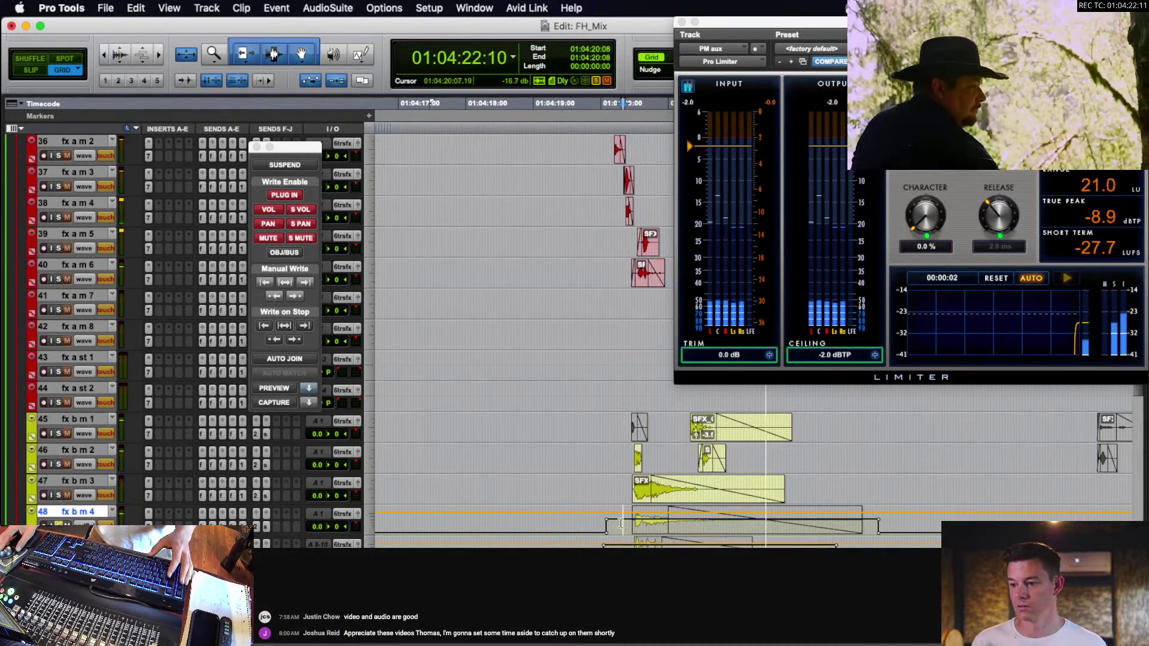
key("space")
Solo fx b st 1 instead of fx b m 4 and play it from 01:04:20:05.
left_click(584, 521)
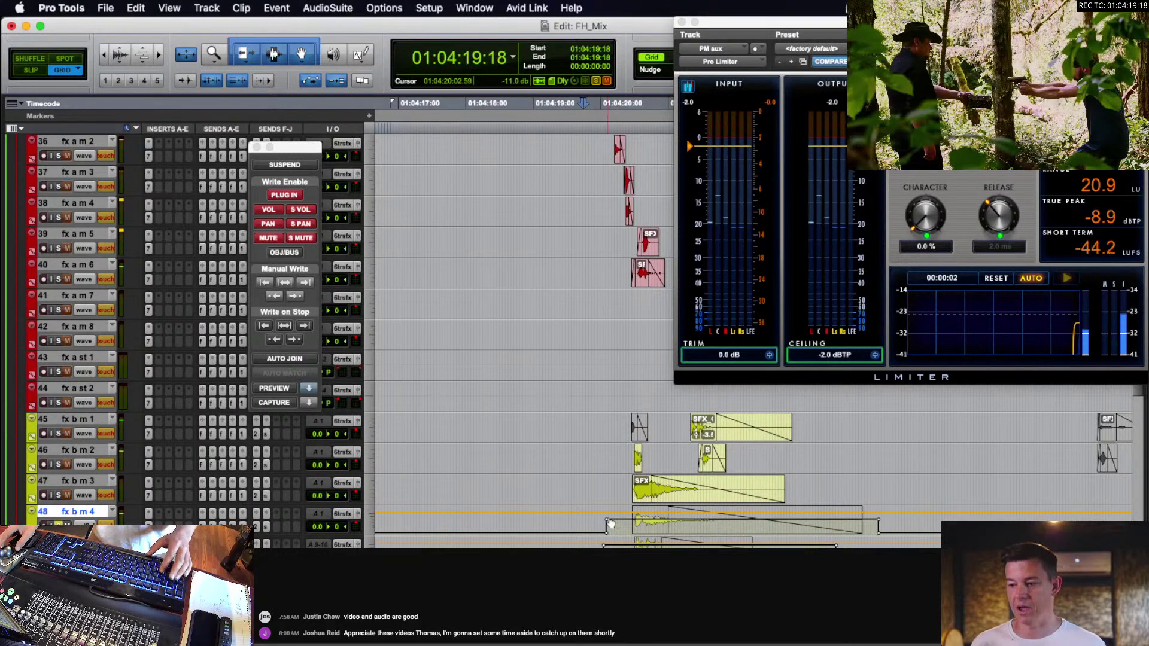
scroll(611, 513, "down", 2)
scroll(611, 514, "right", 2)
left_click(545, 487)
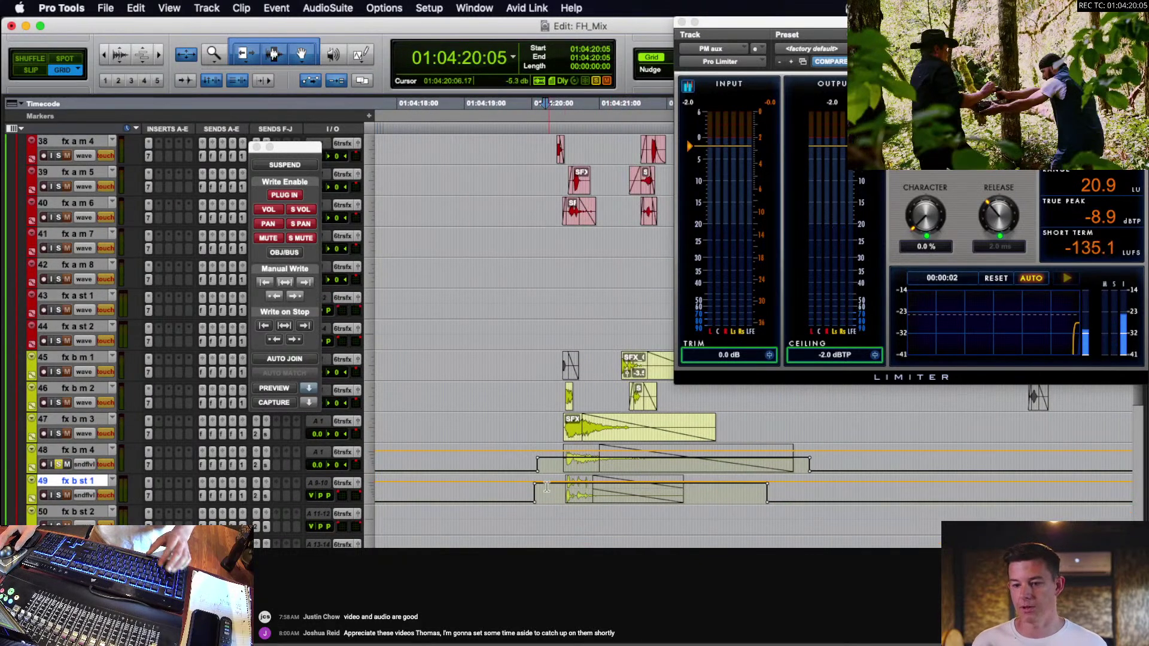
key("shift+s")
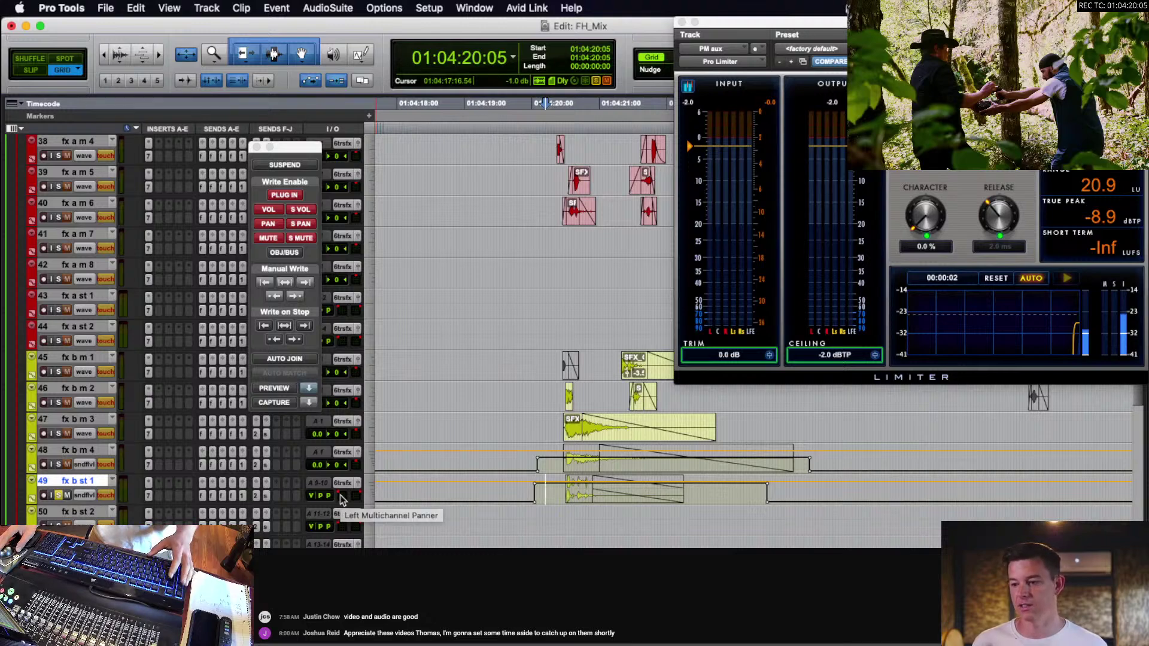
key("space")
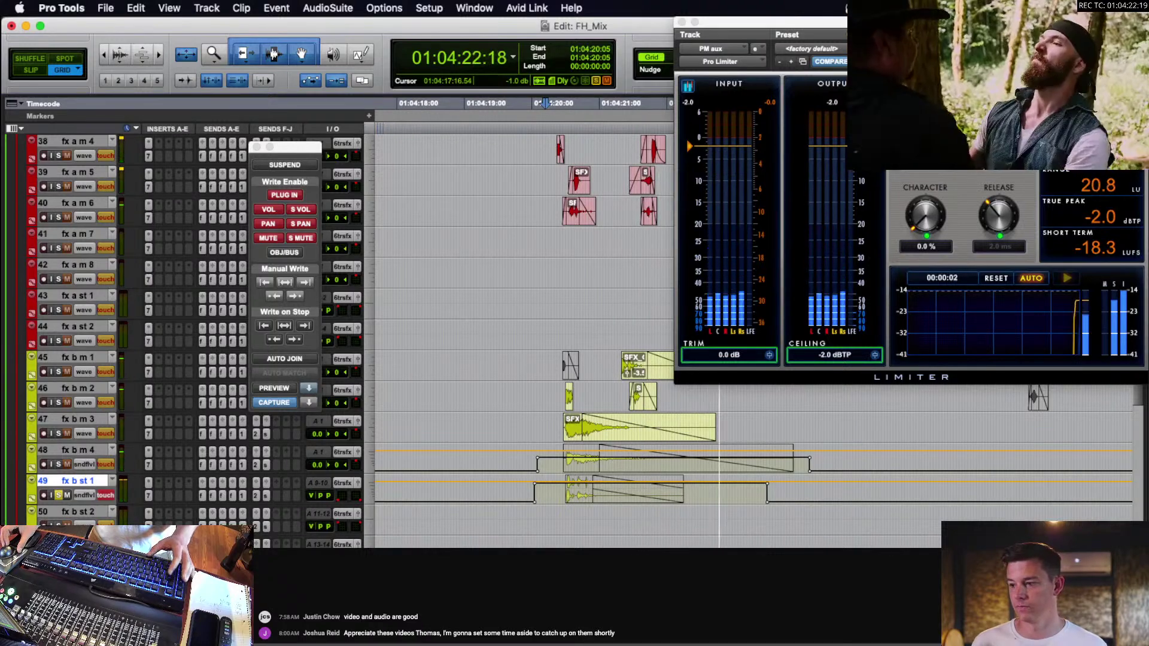
key("space")
Play the unsoloed mix from 01:04:19:01 and again from 01:04:19:14 on fx b m 4.
left_click(468, 487)
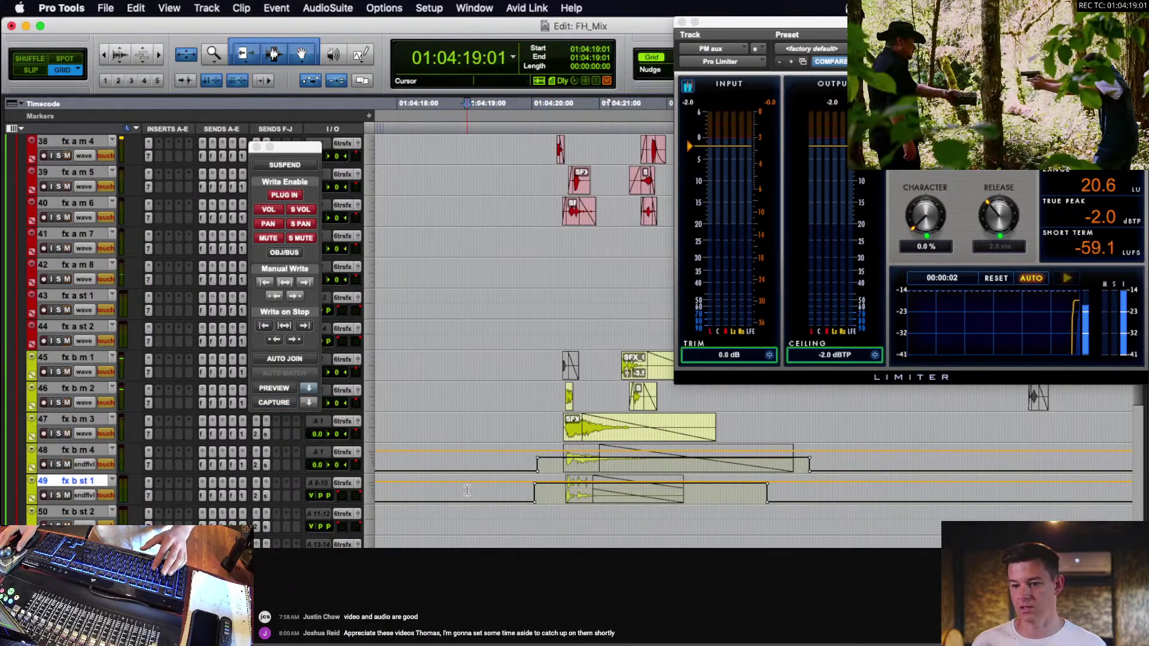
key("space")
left_click(505, 462)
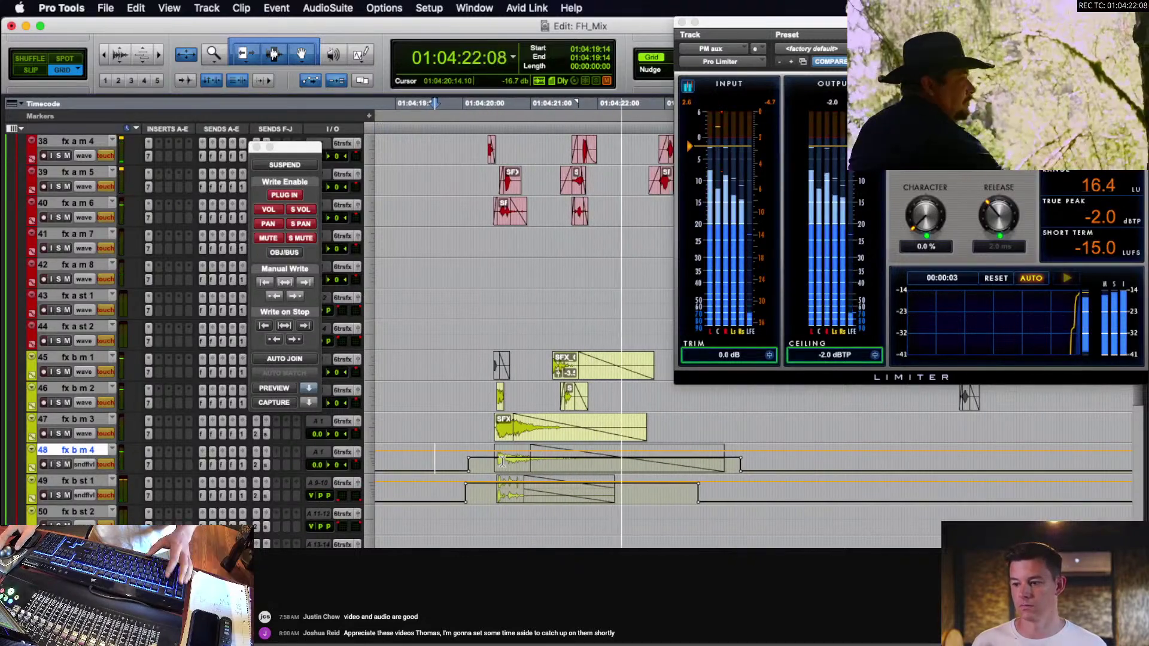
key("space")
Place the edit cursor on the FX VRB 2 track just ahead of its automation breakpoint.
scroll(482, 464, "up", 7)
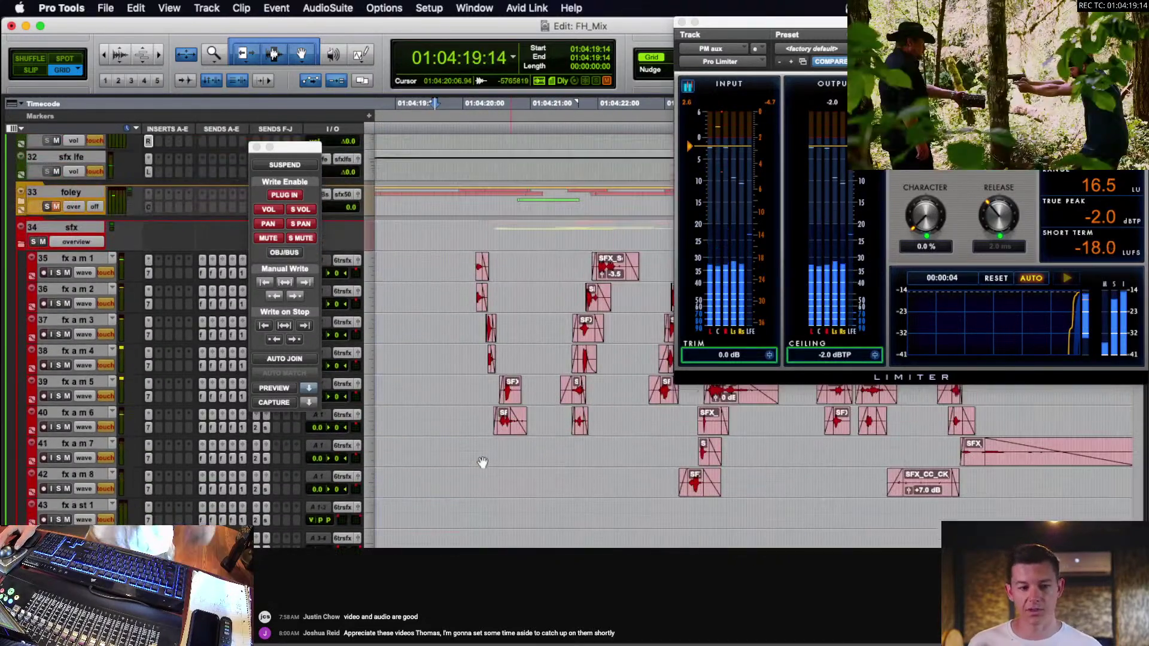
scroll(590, 453, "up", 5)
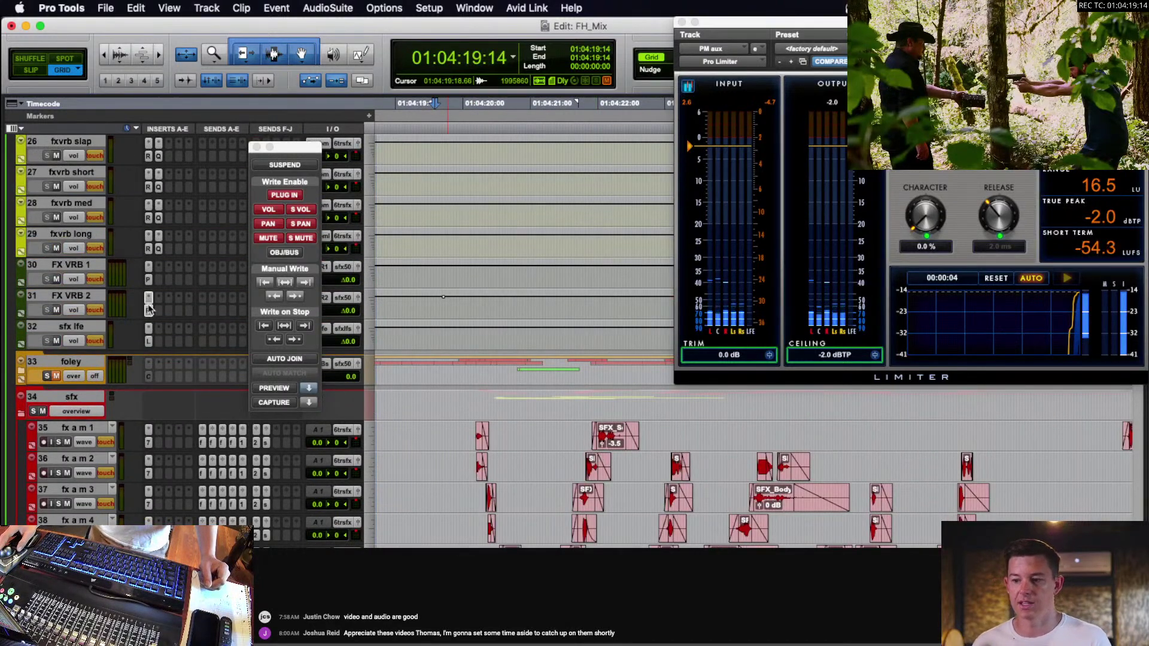
scroll(496, 381, "down", 2)
scroll(496, 380, "up", 2)
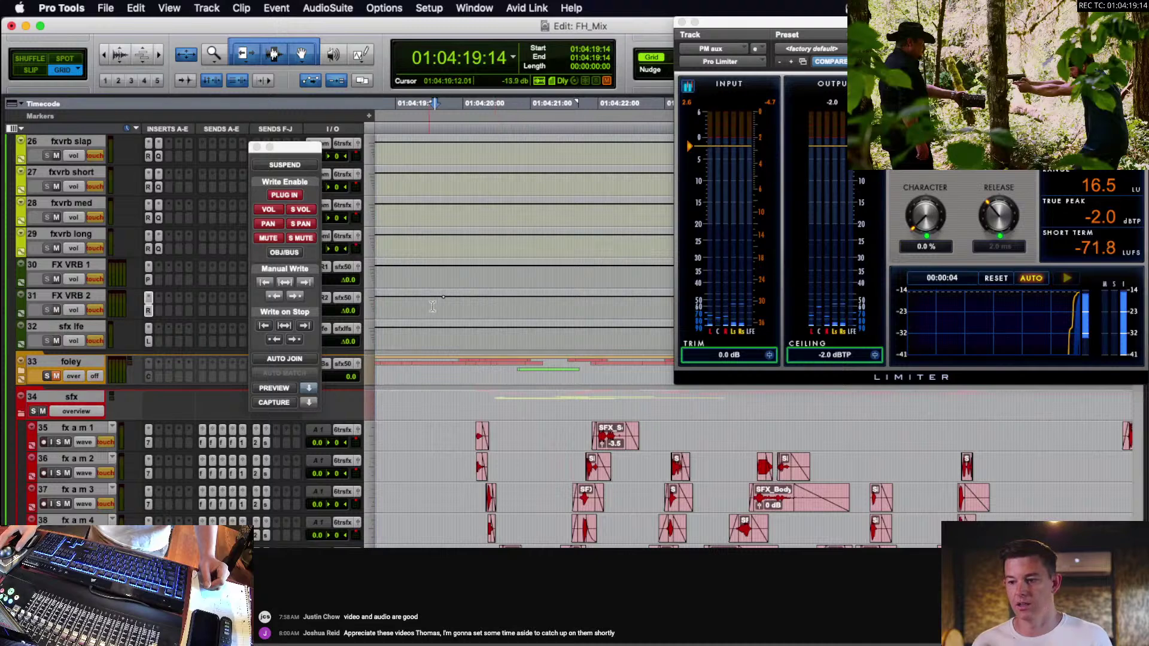
left_click(417, 303)
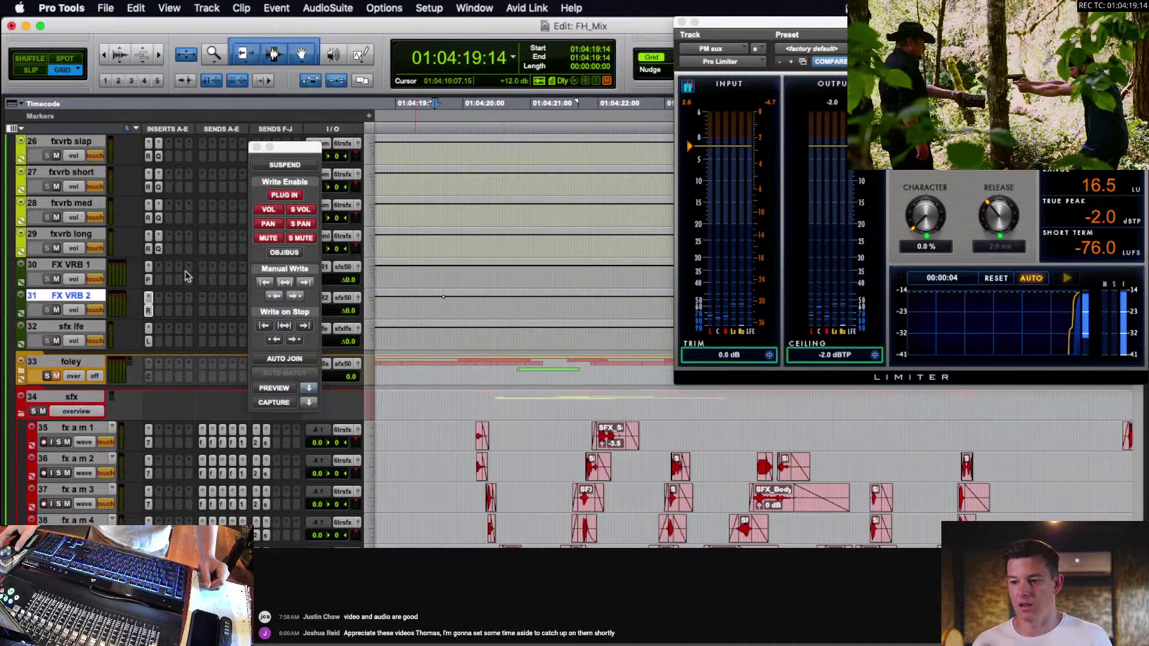
Open ReVibe II on FX VRB 2 and compare its settings with the cursor at 01:04:19:16 and 01:04:19:21, around the automation breakpoint.
left_click(148, 310)
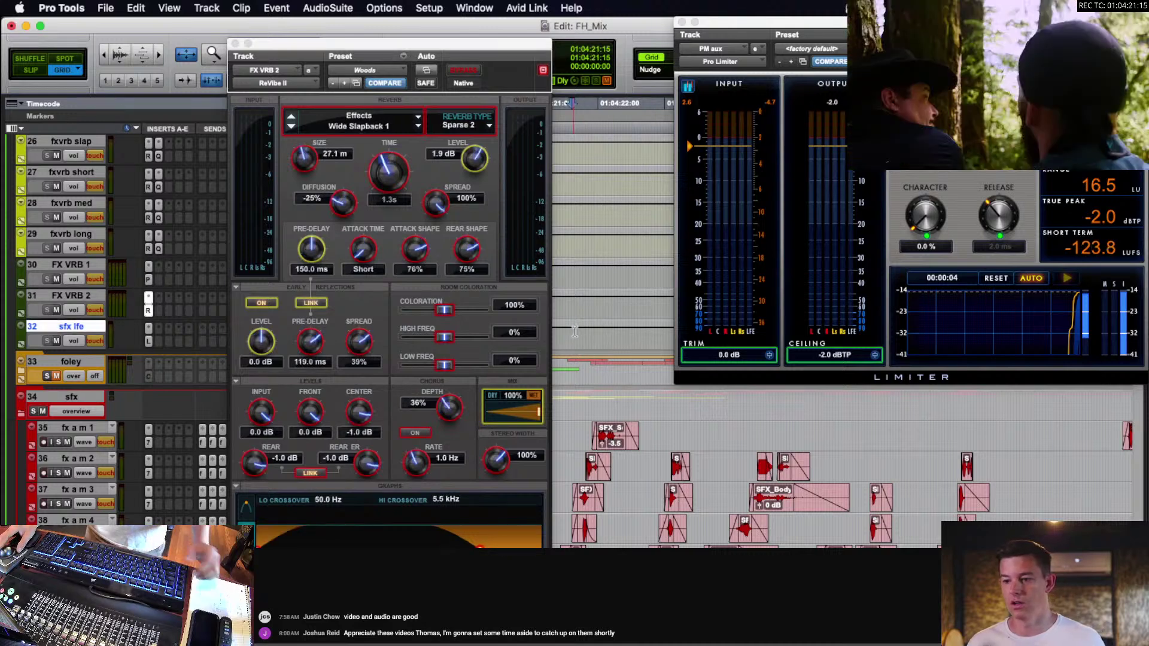
scroll(598, 340, "left", 3)
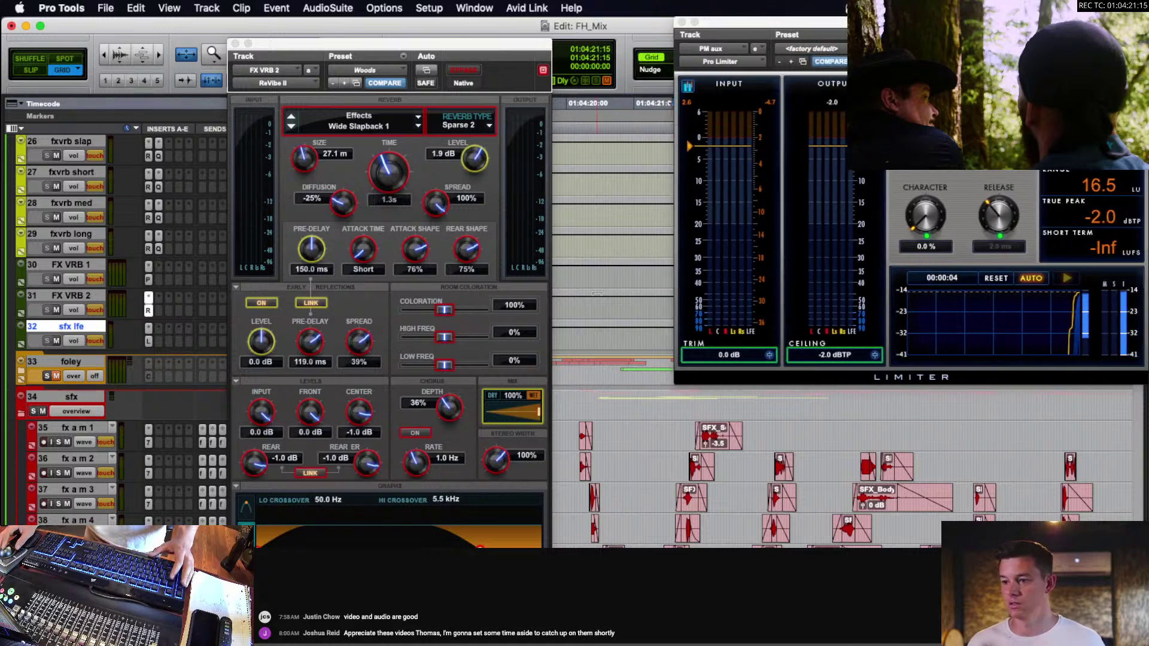
scroll(585, 349, "left", 2)
left_click(613, 341)
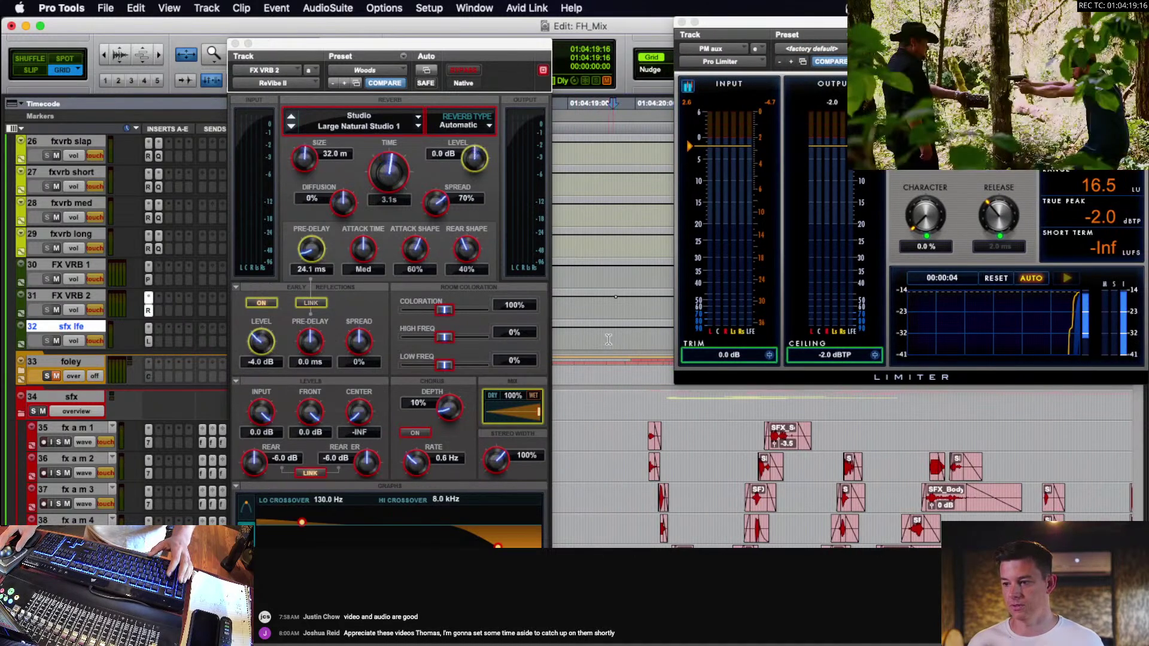
left_click(628, 335)
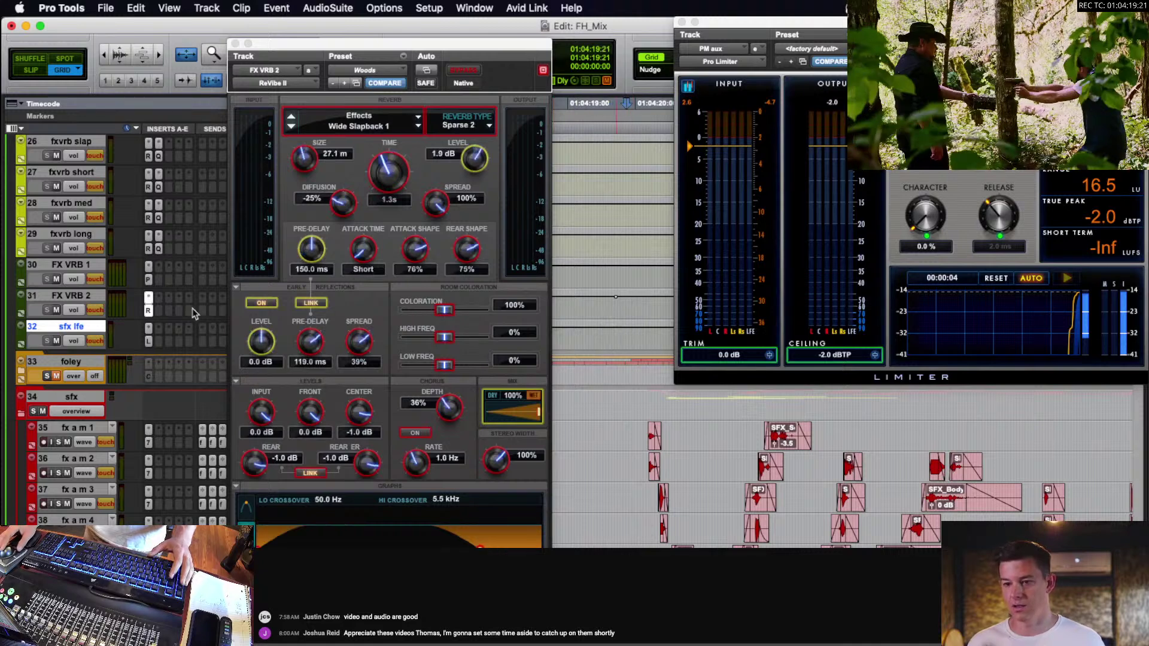
Show the ReVibe II Reverb Pre-Delay automation on FX VRB 2 and lower the pre-delay after the breakpoint to 73.1 ms.
left_click(72, 307)
mouse_move(111, 351)
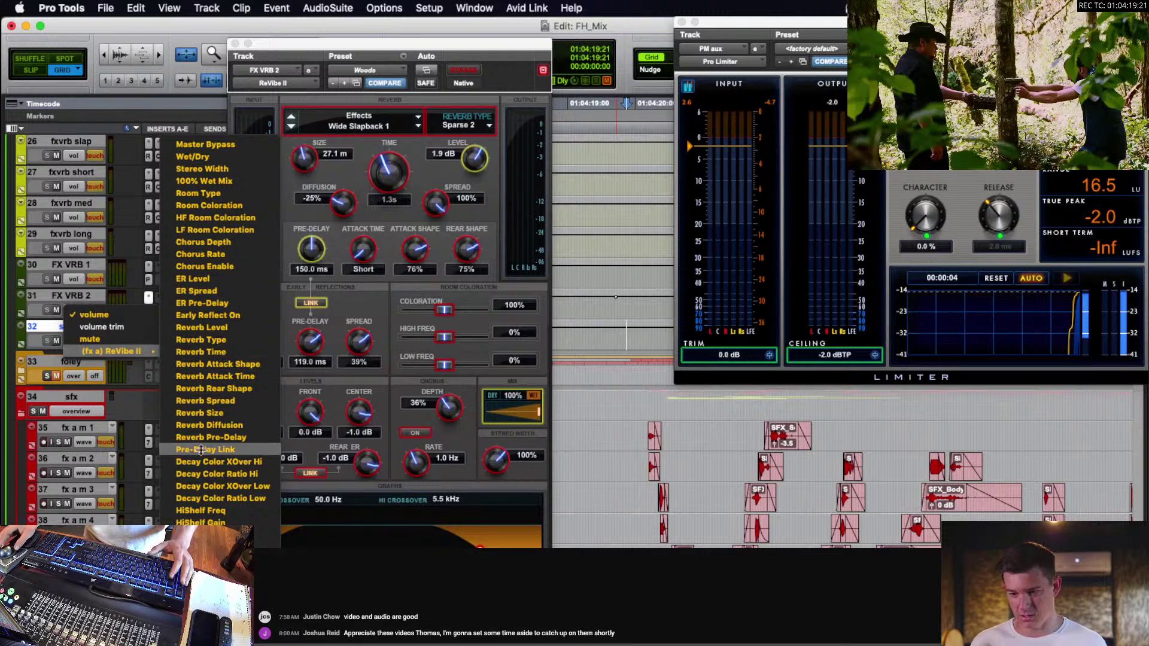
left_click(201, 451)
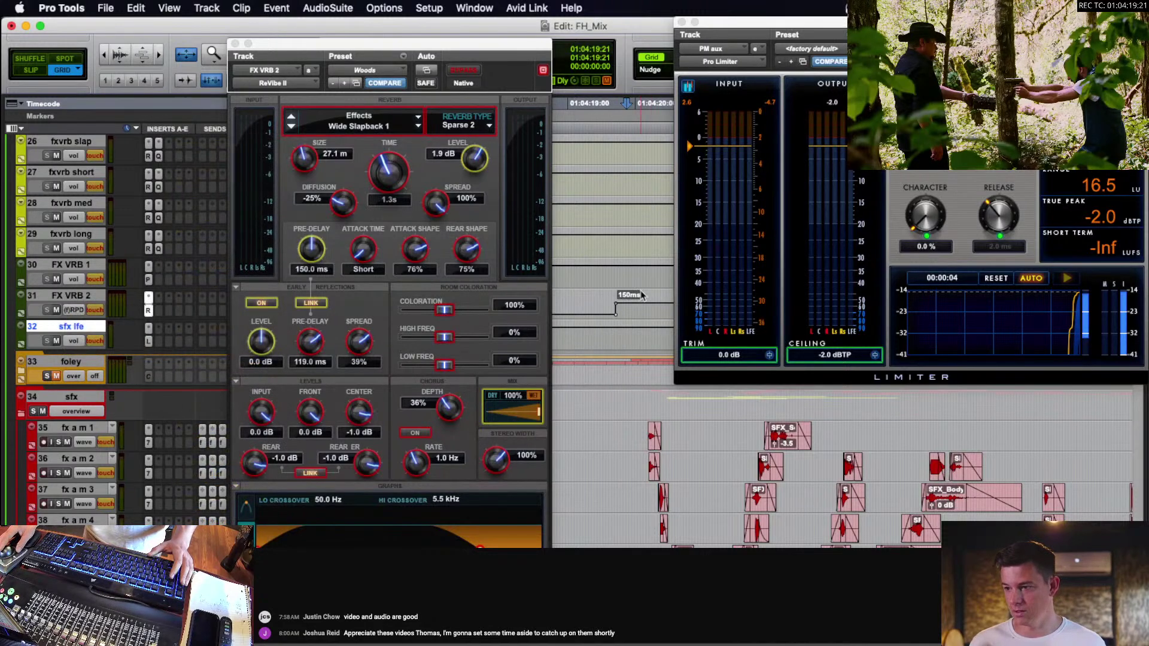
left_click_drag(641, 297, 641, 300)
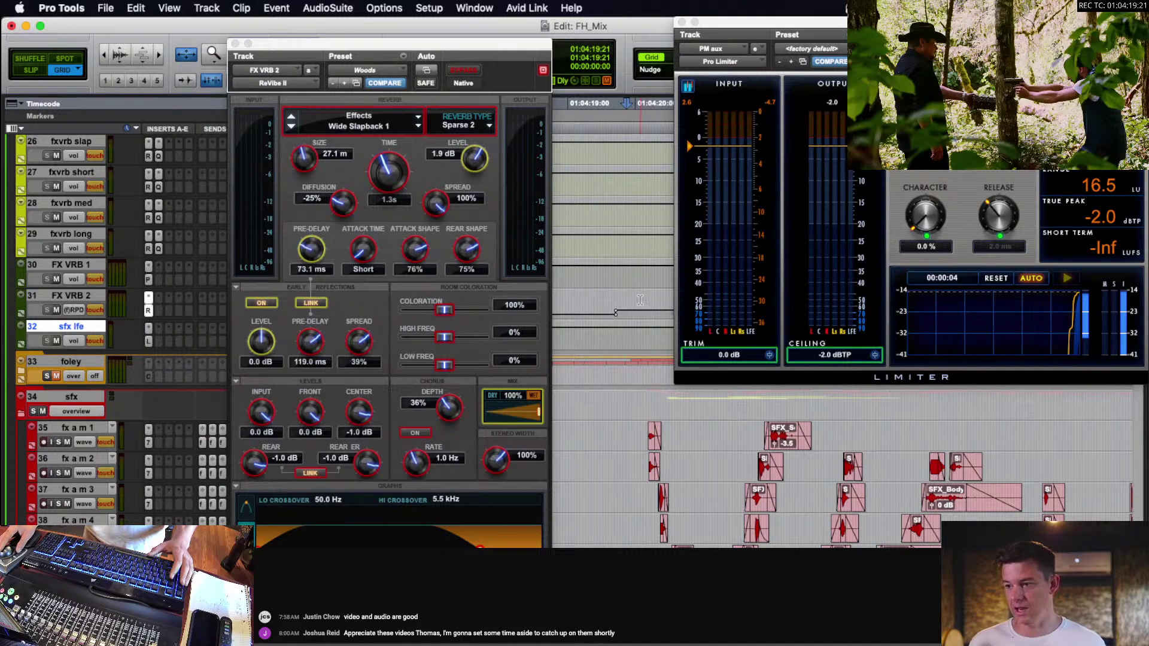
Play the mix from 01:04:19:21 to hear the reverb, stop playback, and close the ReVibe II window.
key("space")
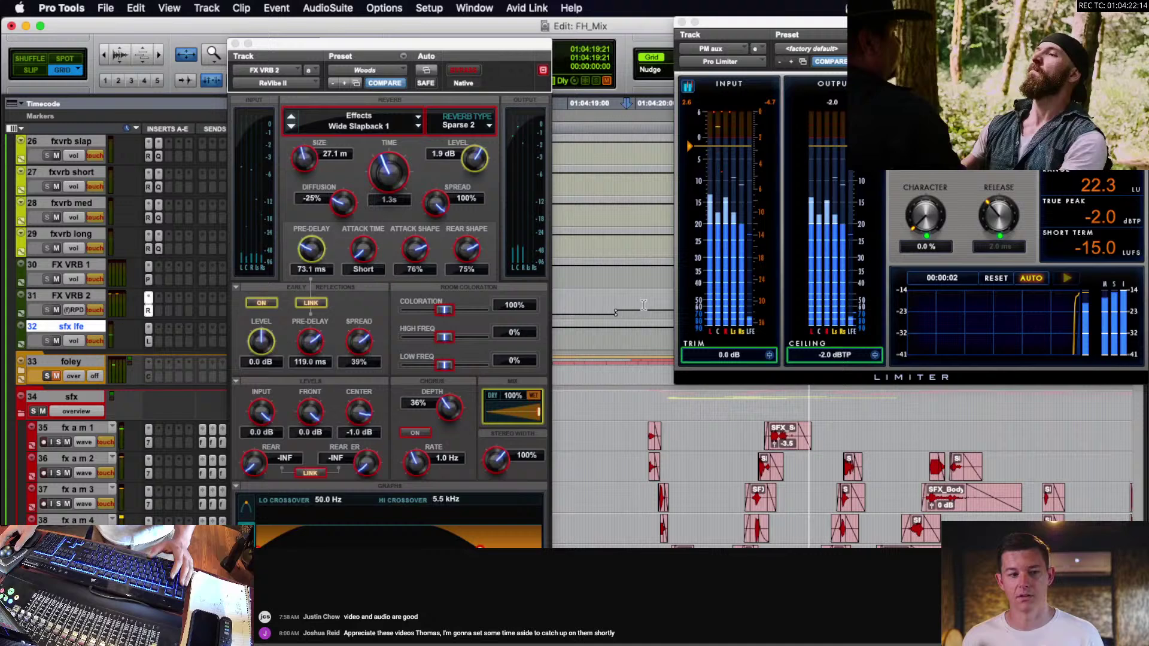
key("space")
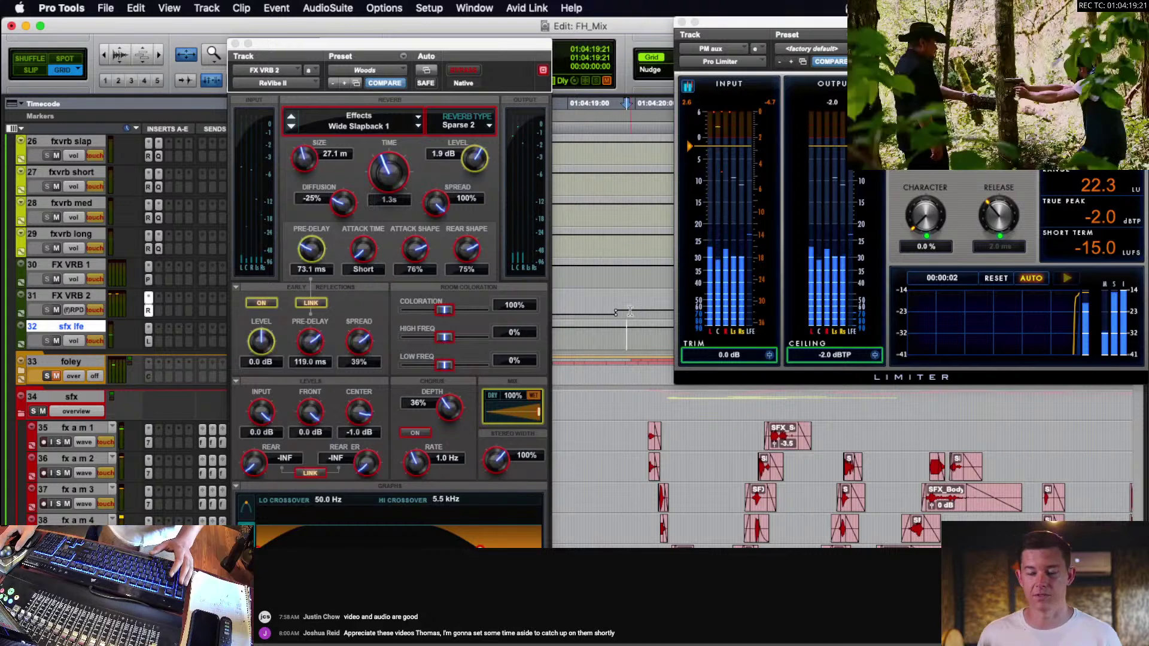
left_click(235, 43)
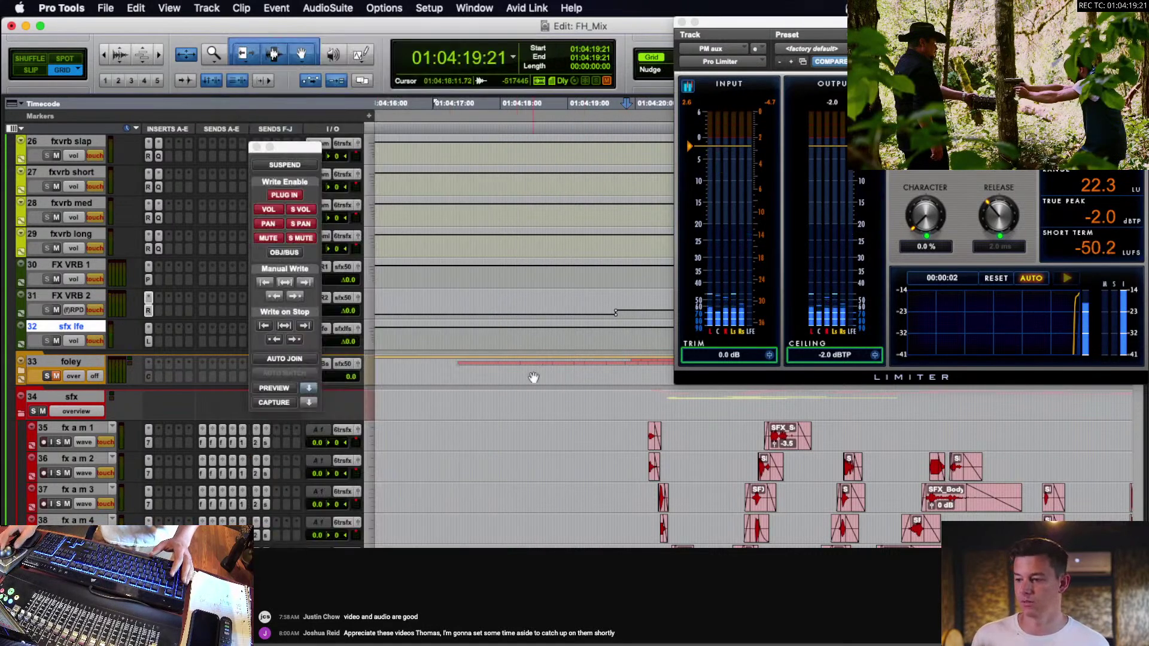
Place the edit cursor at 01:04:20:02 on fx b m 1 and return the fx b tracks to waveform view.
scroll(566, 449, "down", 10)
scroll(579, 453, "up", 1)
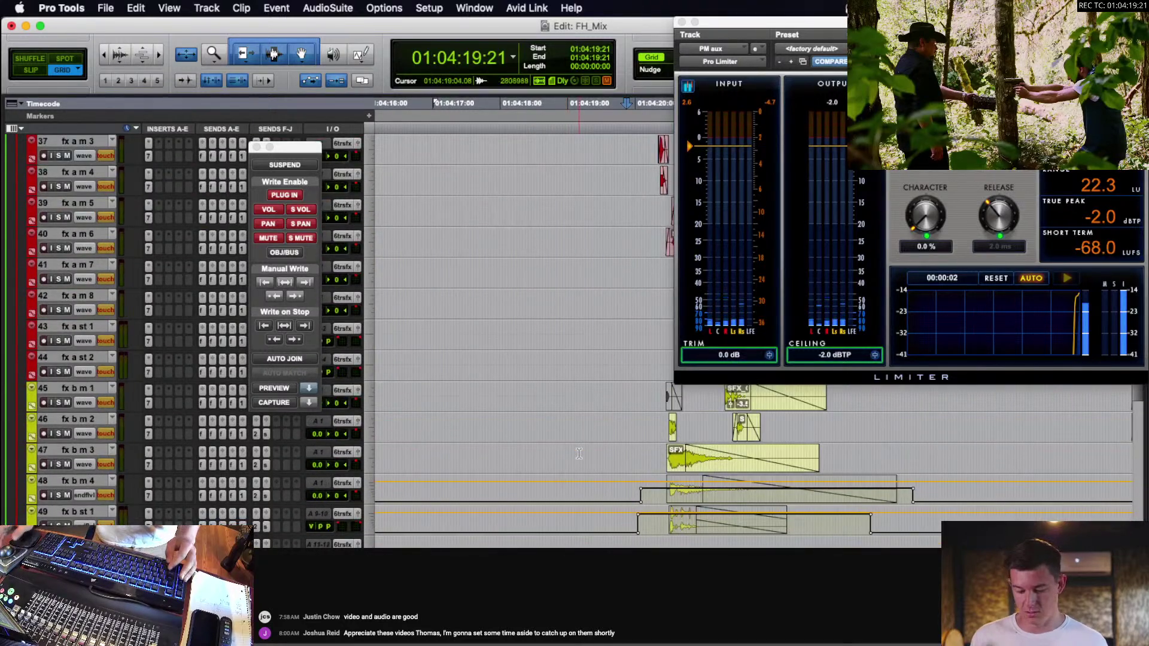
left_click(641, 392)
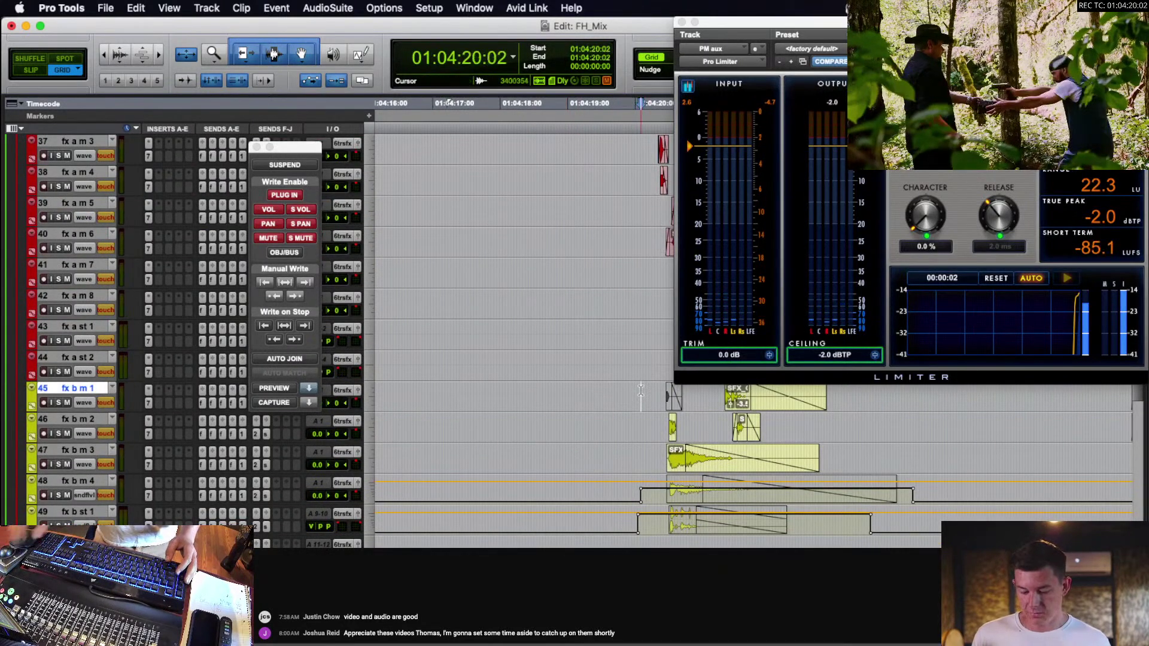
key("ctrl+alt+minus")
key("ctrl+alt+minus")
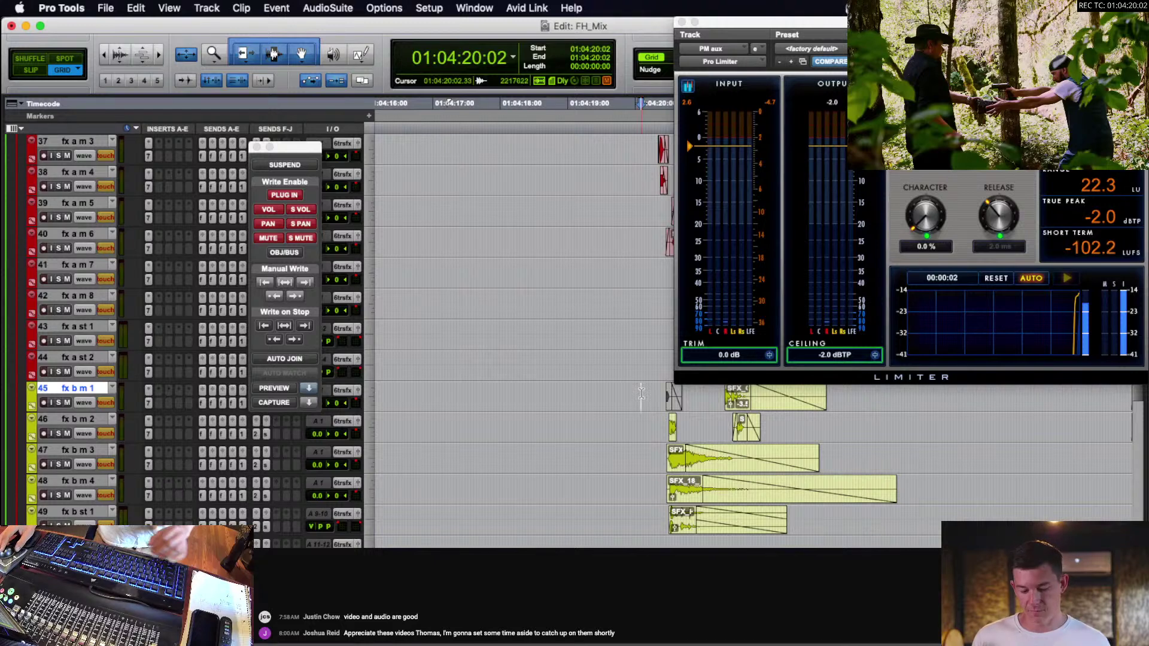
Examine the clips along the fx b tracks, moving the edit cursor through 01:04:27:09, 01:04:29:07 and 01:04:43:08.
scroll(701, 437, "down", 3, "alt")
left_click(802, 419)
scroll(849, 433, "up", 5, "alt")
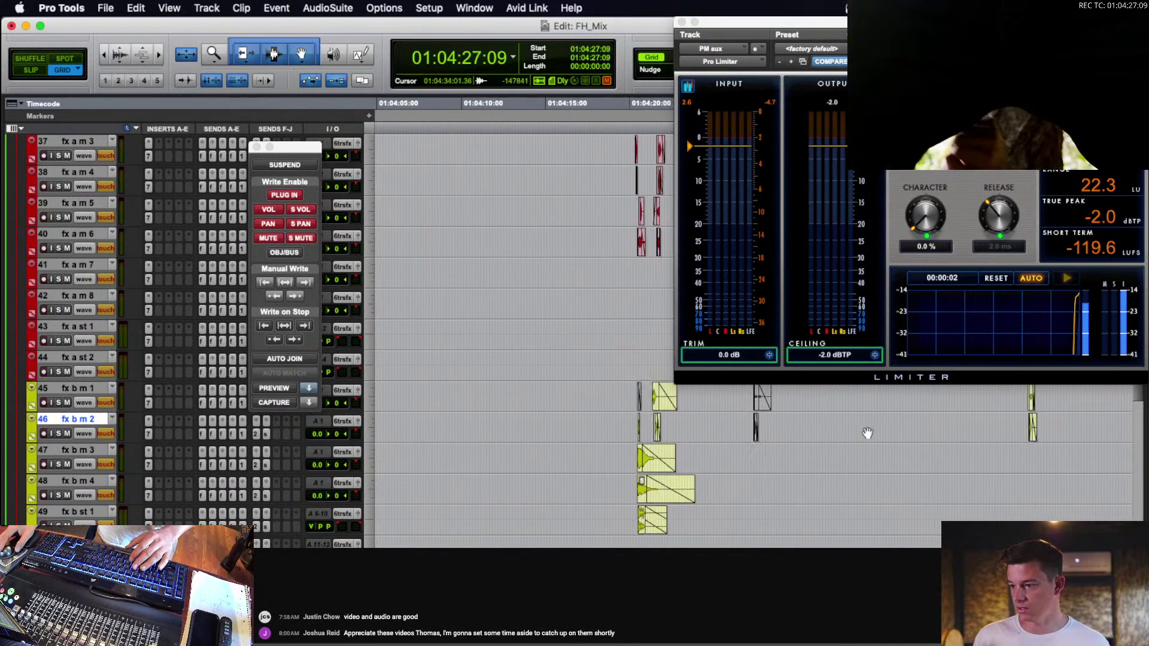
scroll(848, 432, "right", 1)
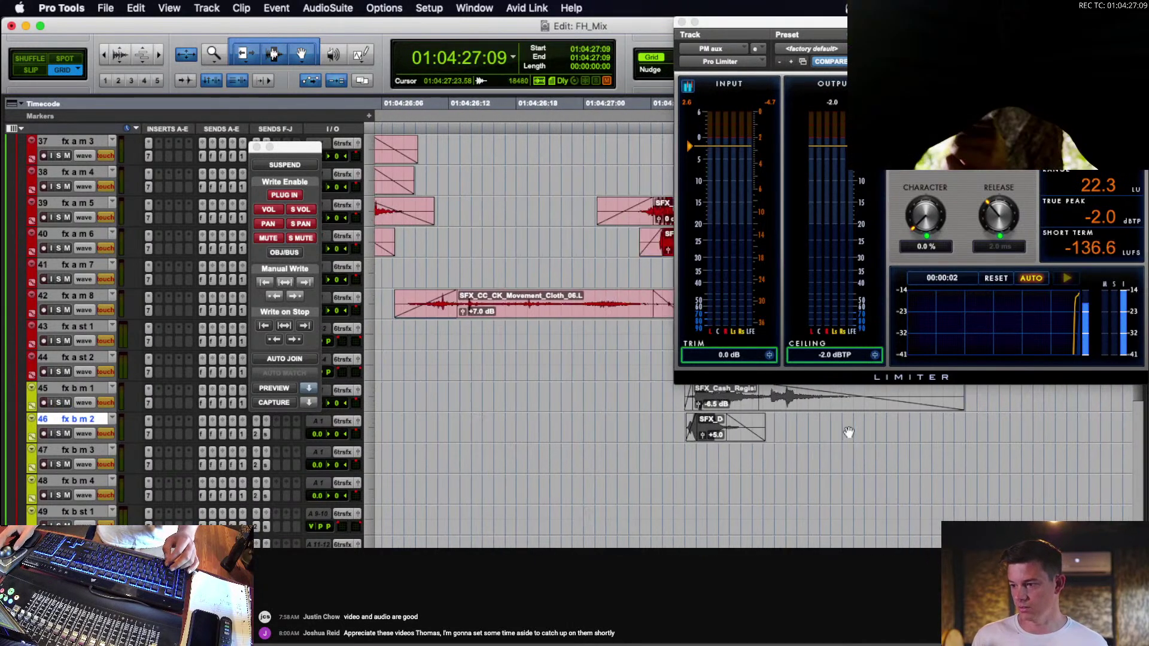
left_click(823, 424)
key("r")
key("r")
left_click(867, 402)
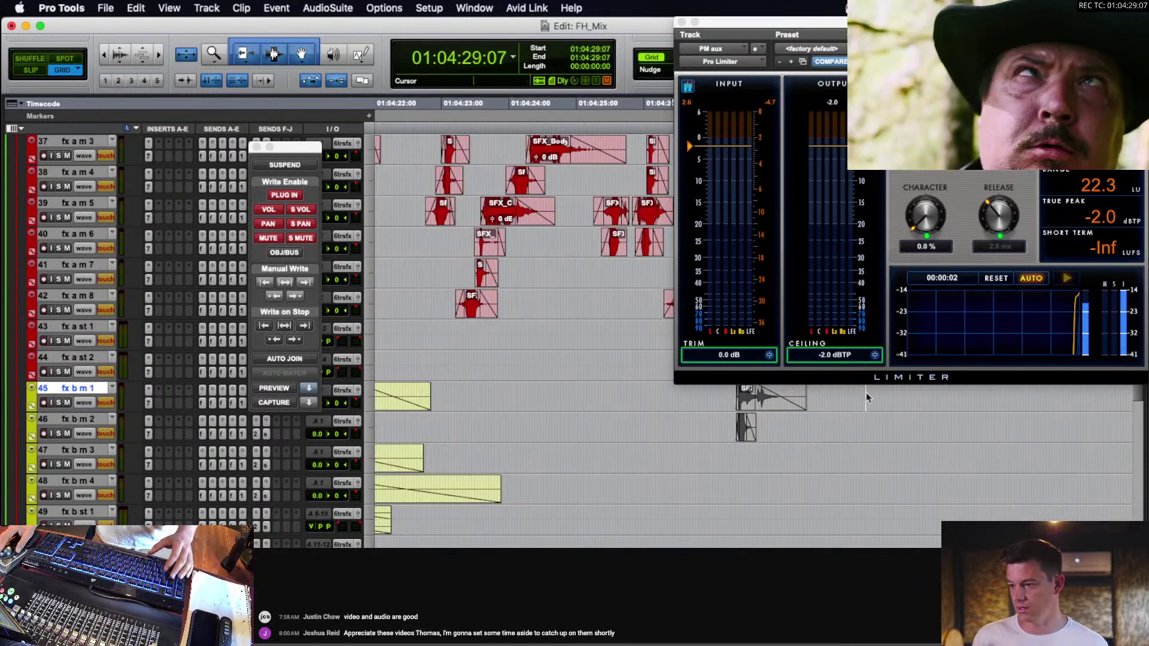
key("Tab")
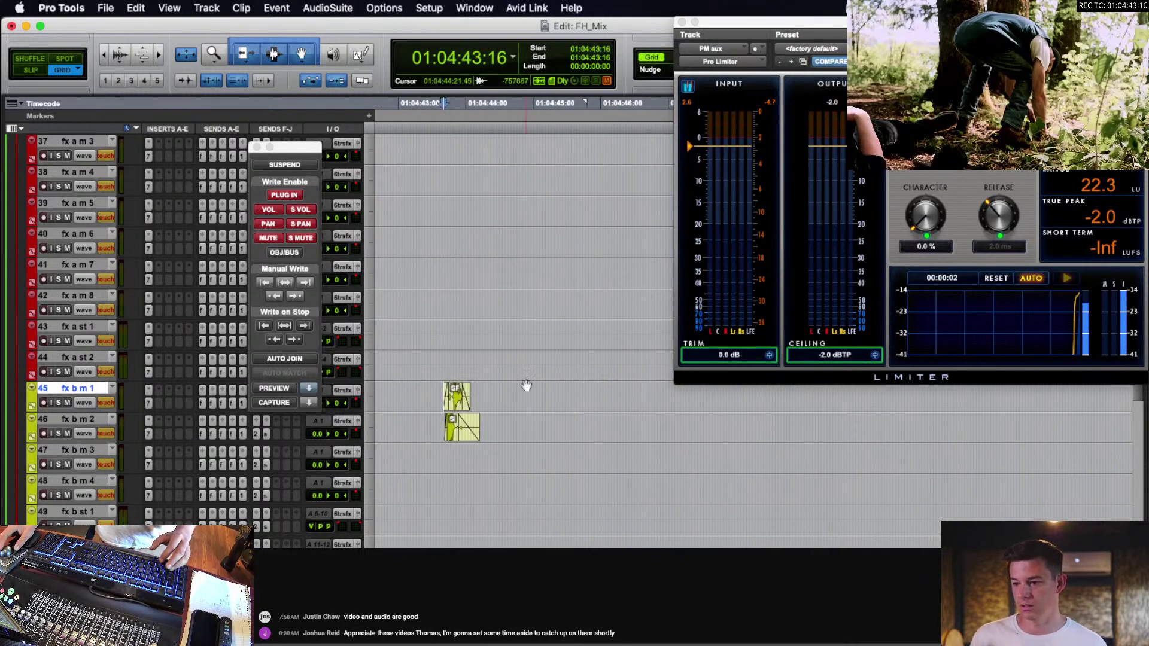
left_click(423, 390)
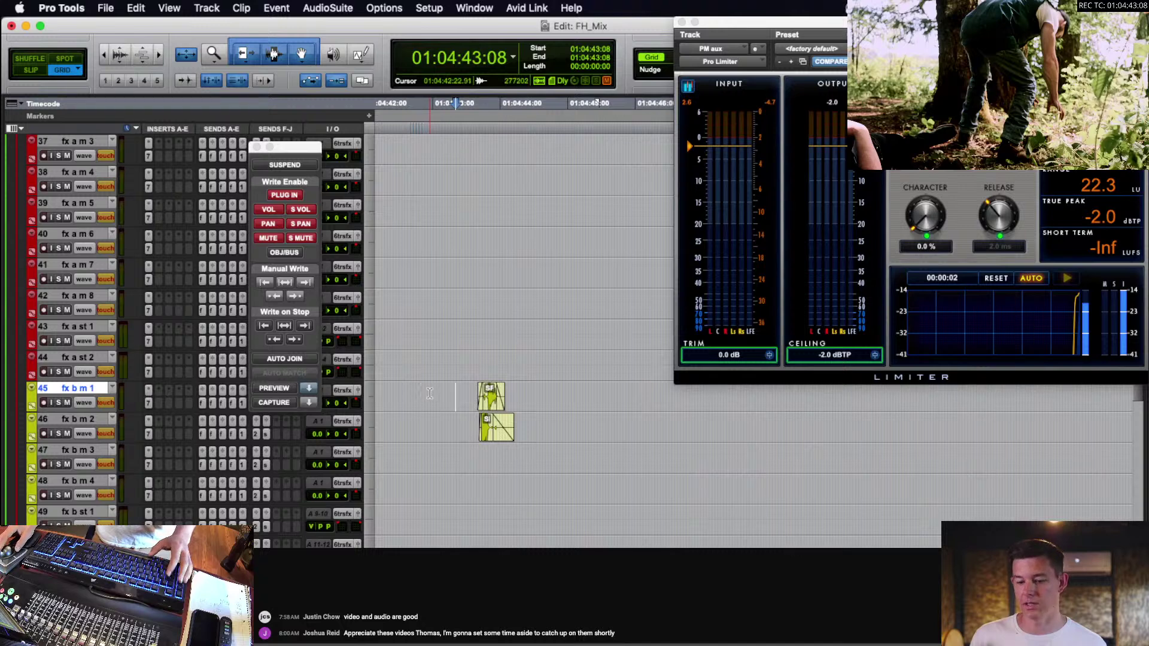
key("r")
key("r")
key("r")
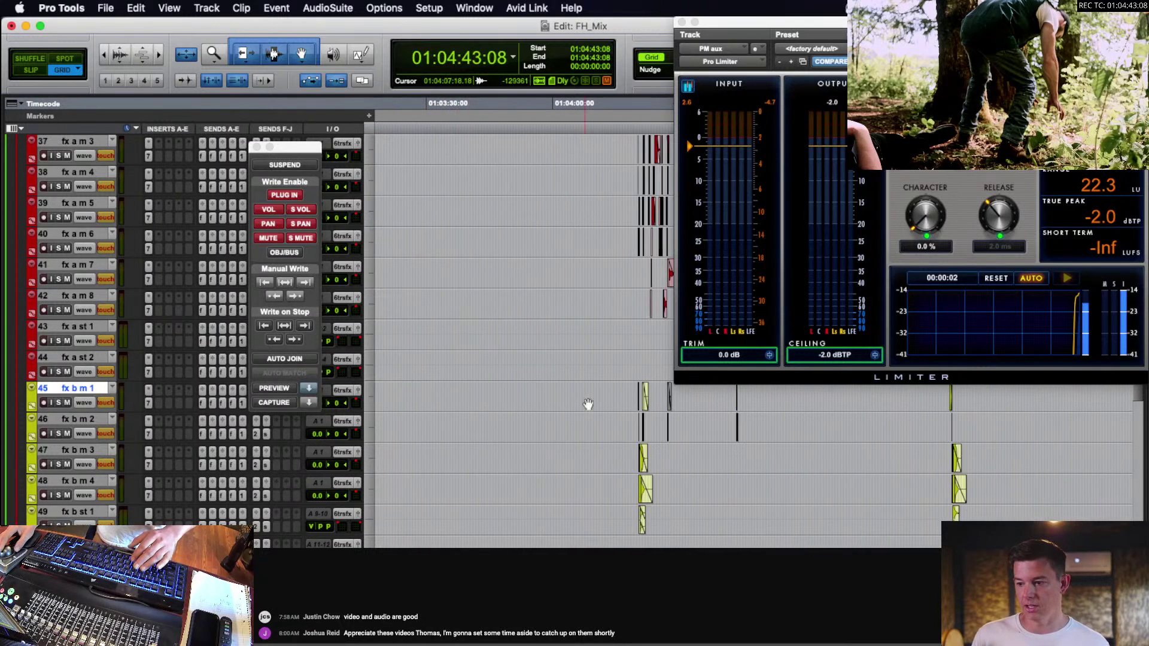
Place the edit cursor at 01:04:20:05 on fx b m 1 and switch the effects tracks to volume automation view.
left_click(637, 390)
key("t")
key("t")
key("t")
key("t")
key("t")
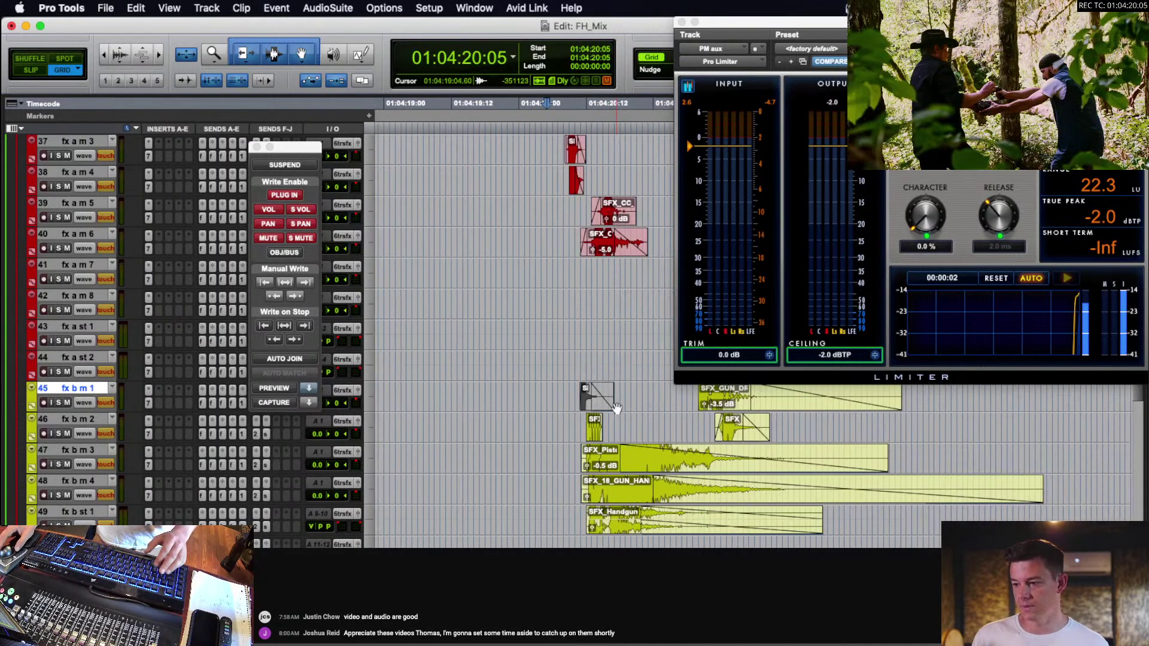
key("ctrl+alt+minus")
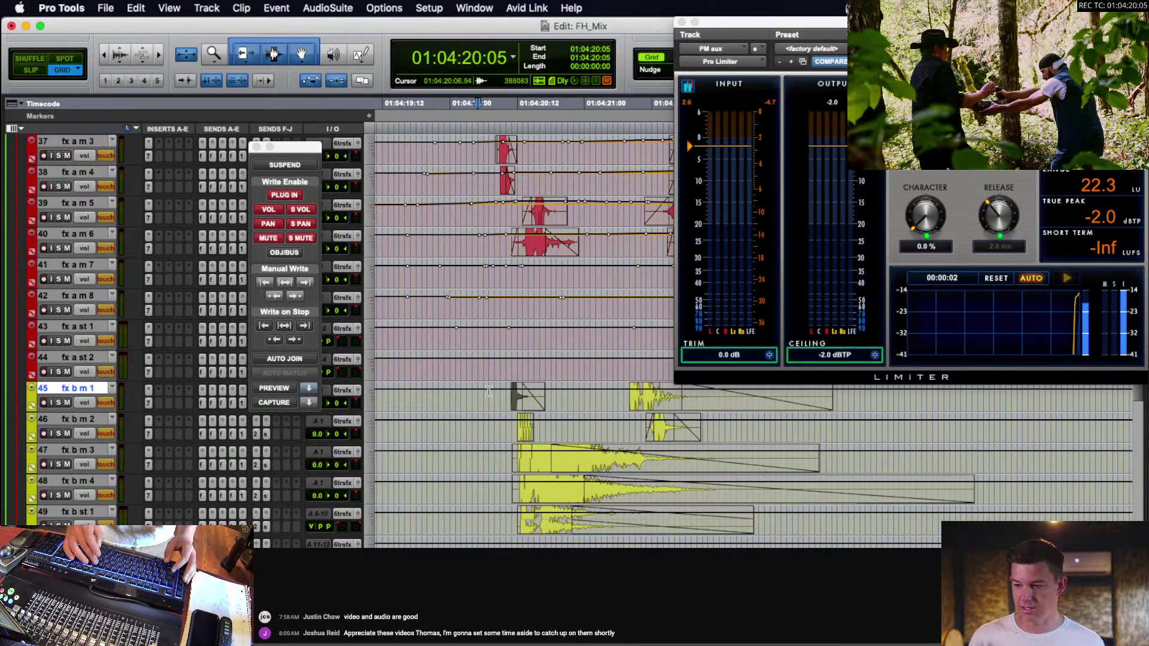
key("r")
key("r")
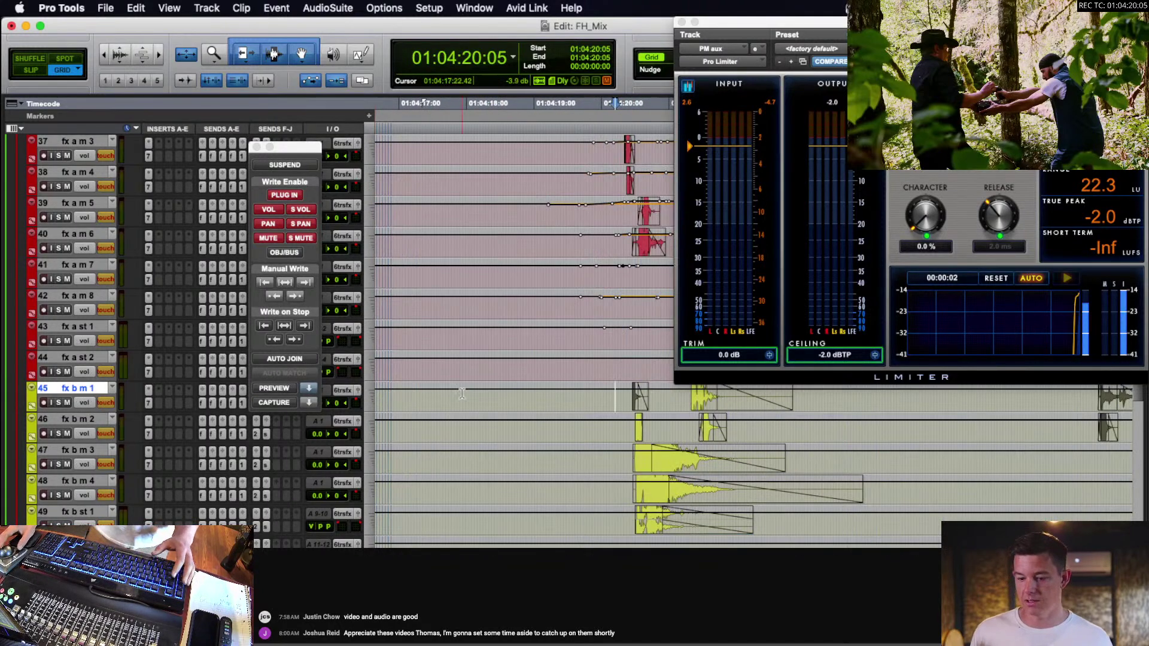
Collapse the stem and bus folder and return to the fx b tracks.
scroll(462, 394, "up", 20)
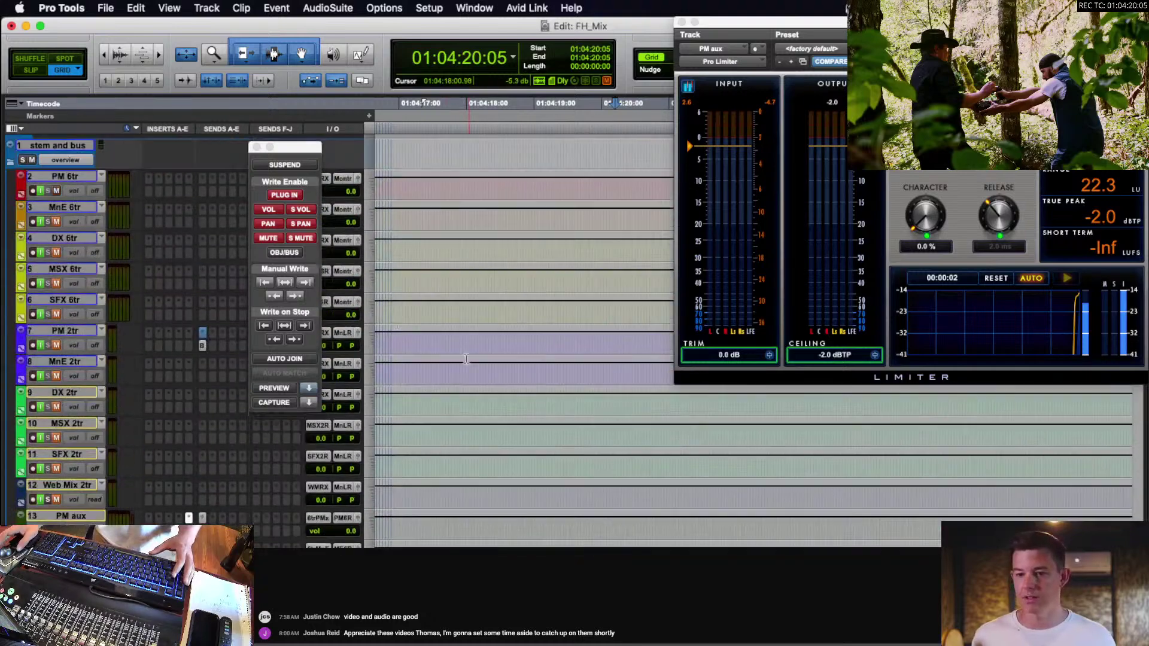
left_click(10, 163)
scroll(439, 291, "down", 10)
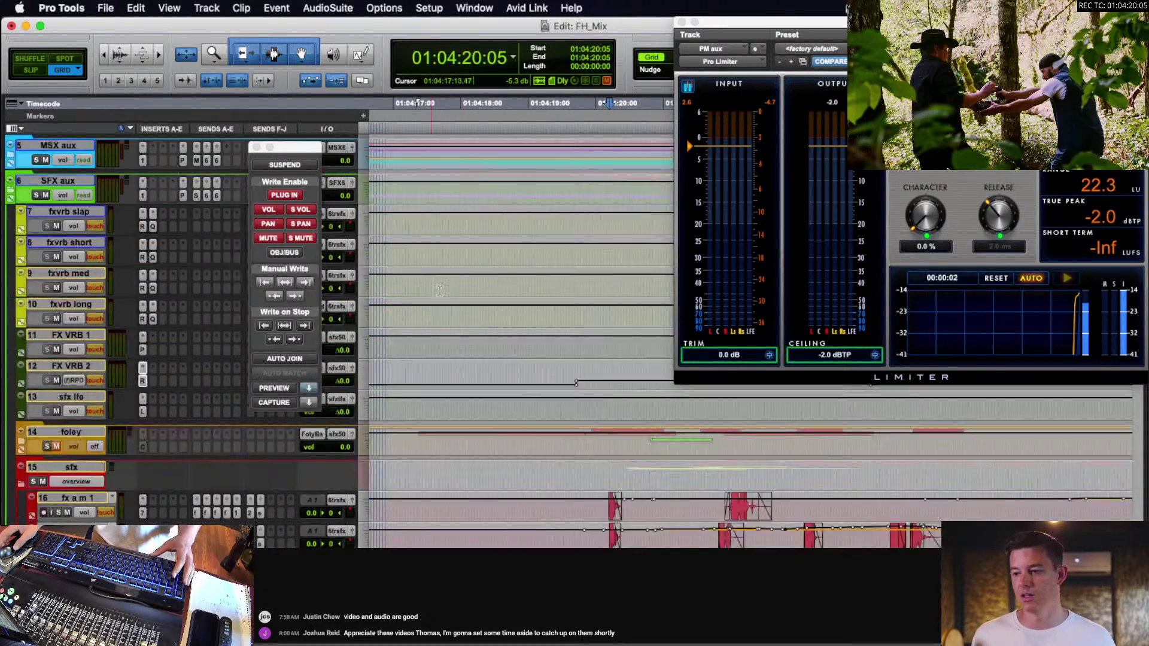
scroll(439, 291, "down", 5)
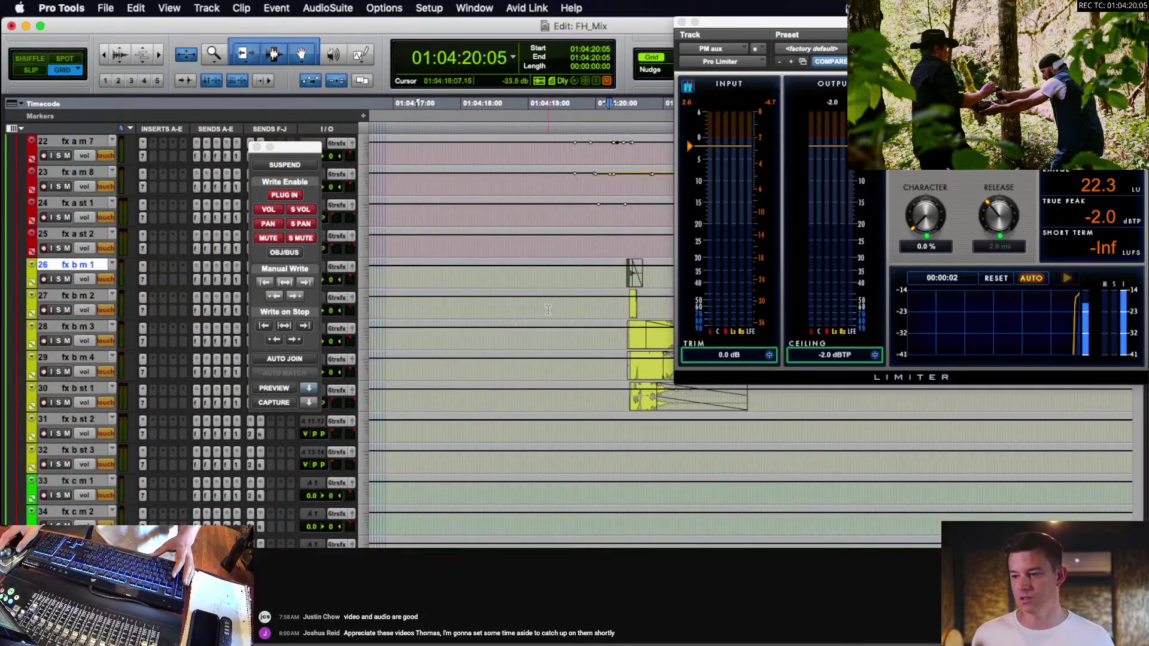
Play from 01:04:15:12 on fx b m 1 and write volume fader moves on fx b m 1 through fx b st 1 past the gunshot.
left_click(549, 310)
key("r")
key("r")
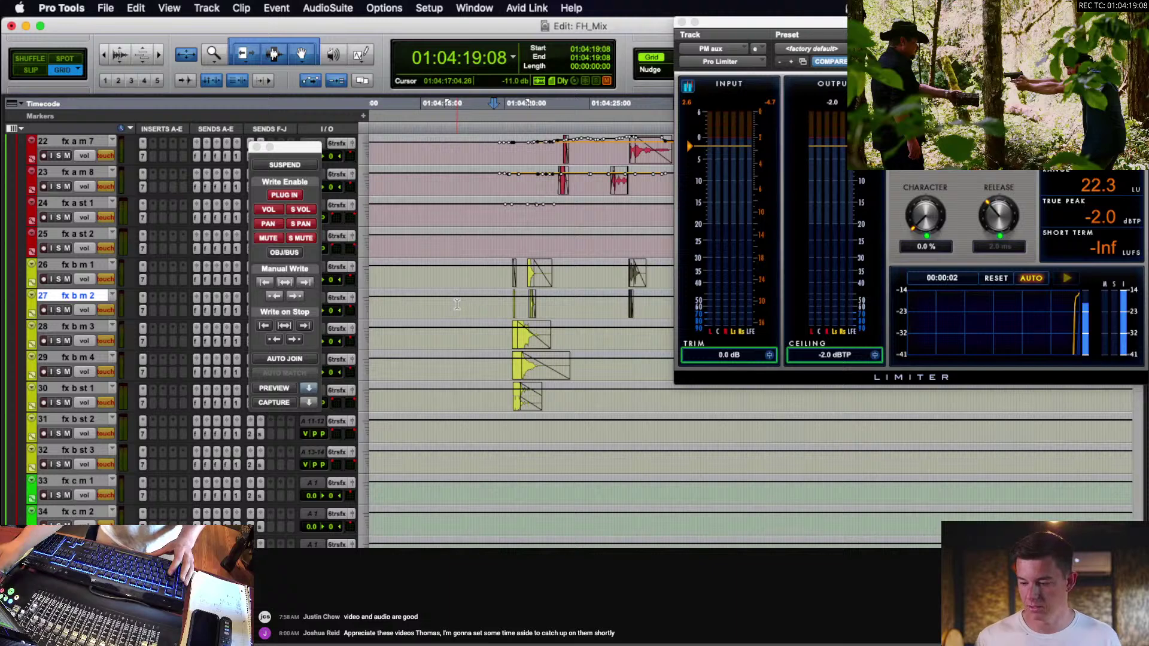
scroll(456, 305, "up", 2)
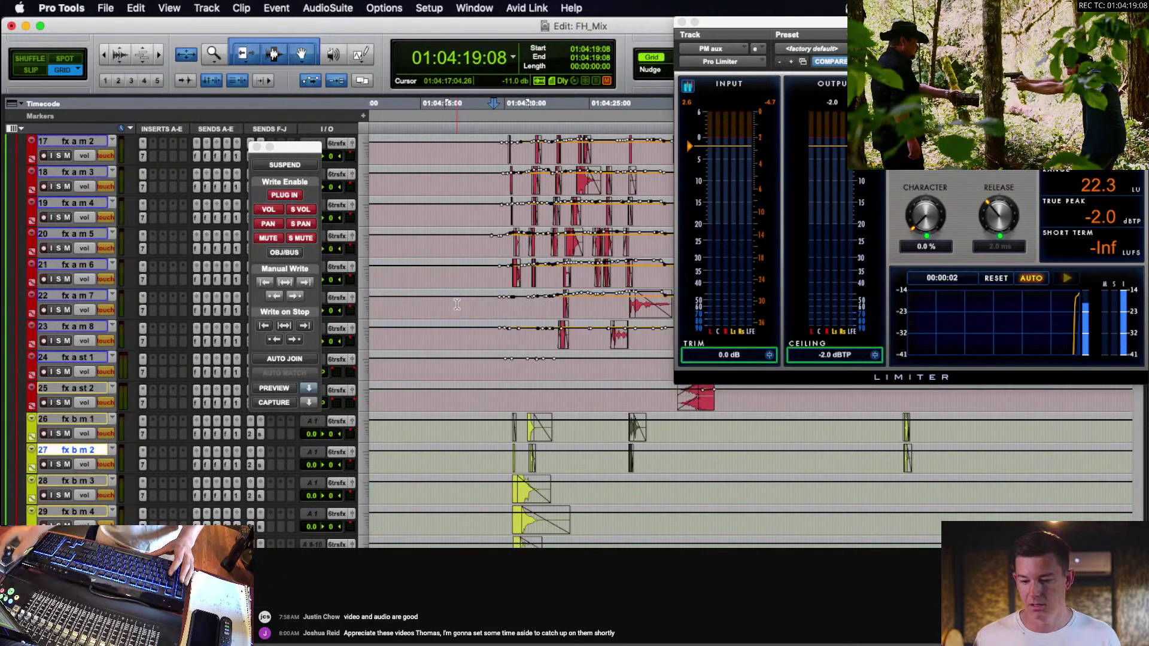
scroll(465, 318, "down", 2)
left_click(420, 338)
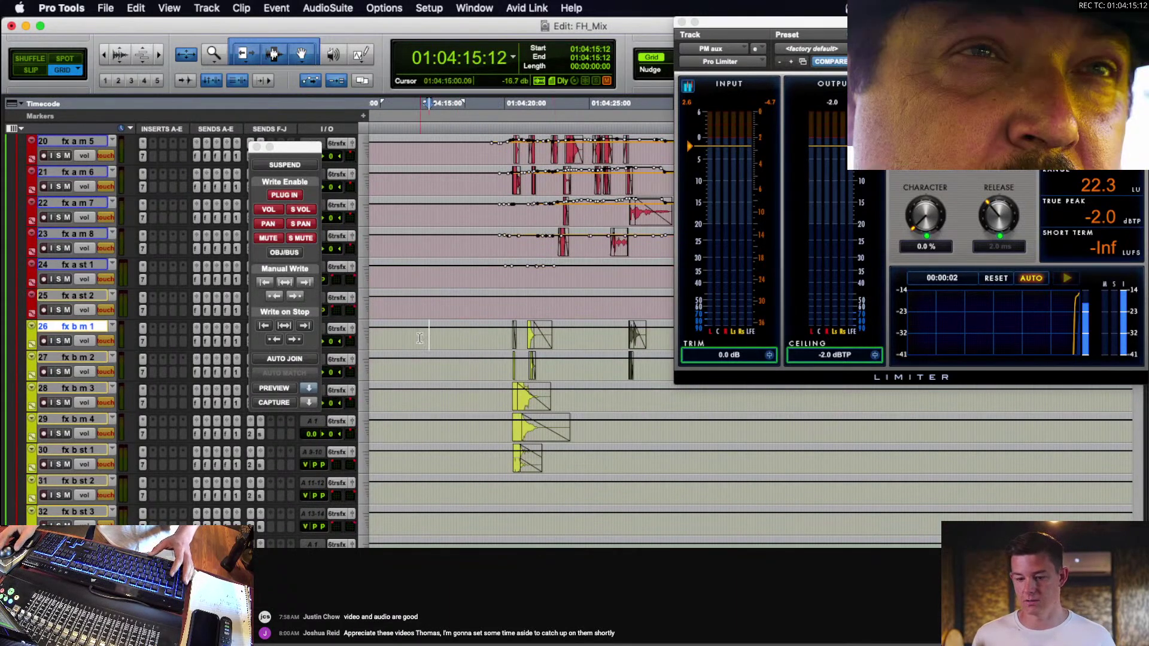
key("space")
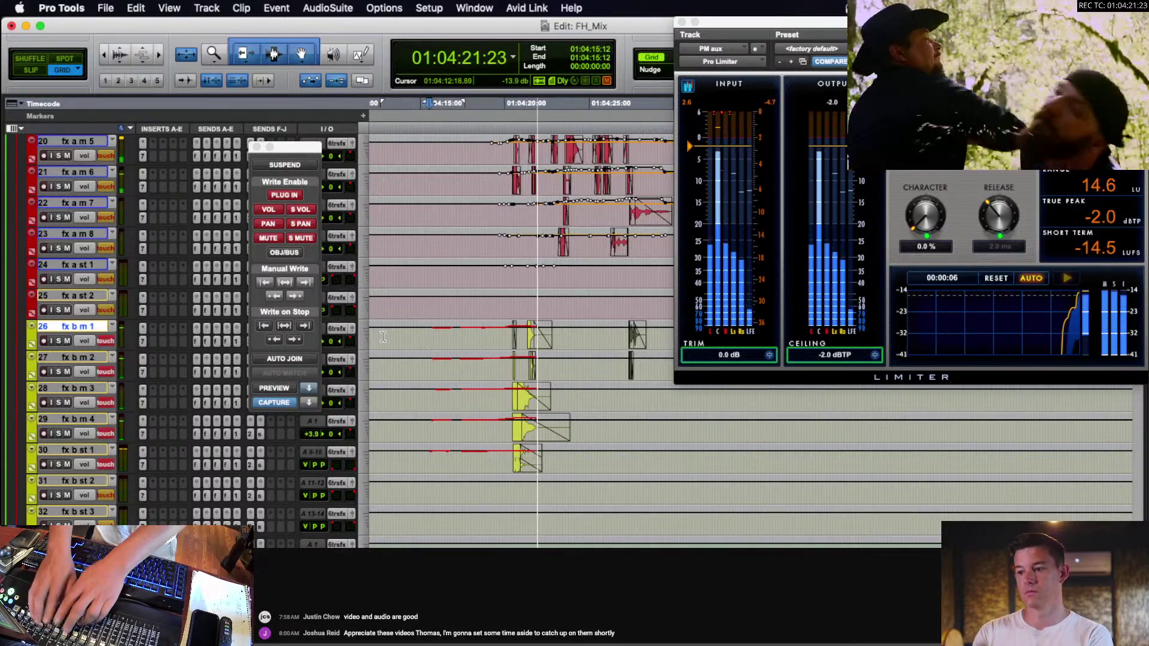
key("r")
key("space")
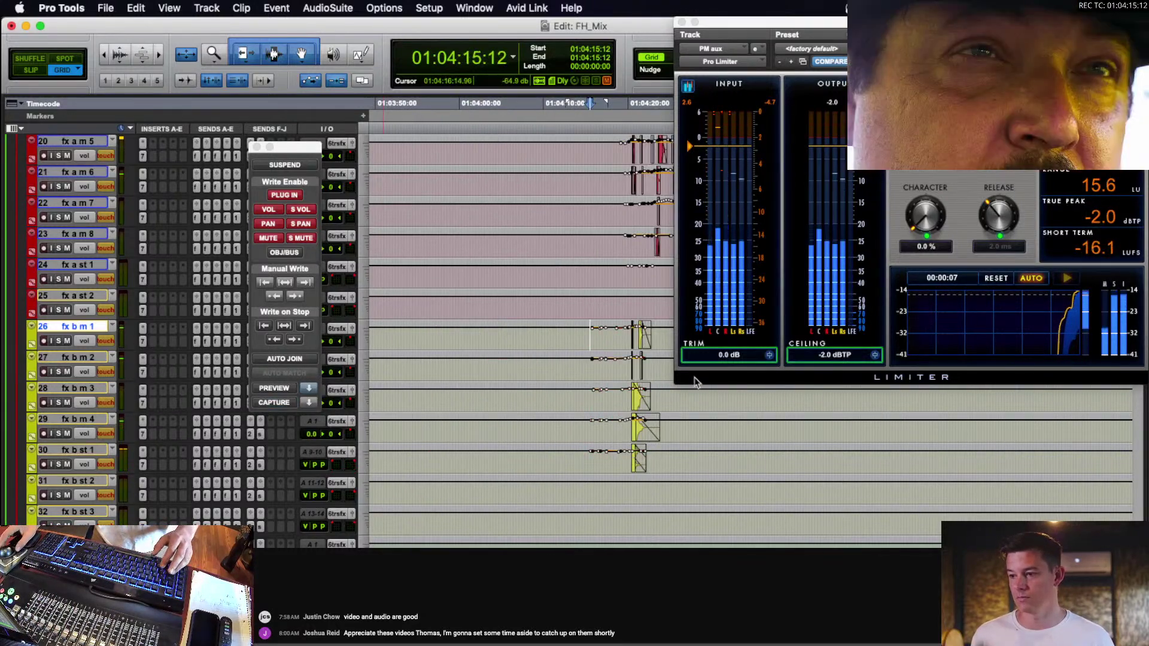
Locate the later fx b gunshot clips and place the edit cursor at 01:05:33:08 on fx b m 2.
scroll(621, 360, "down", 1)
key("r")
key("r")
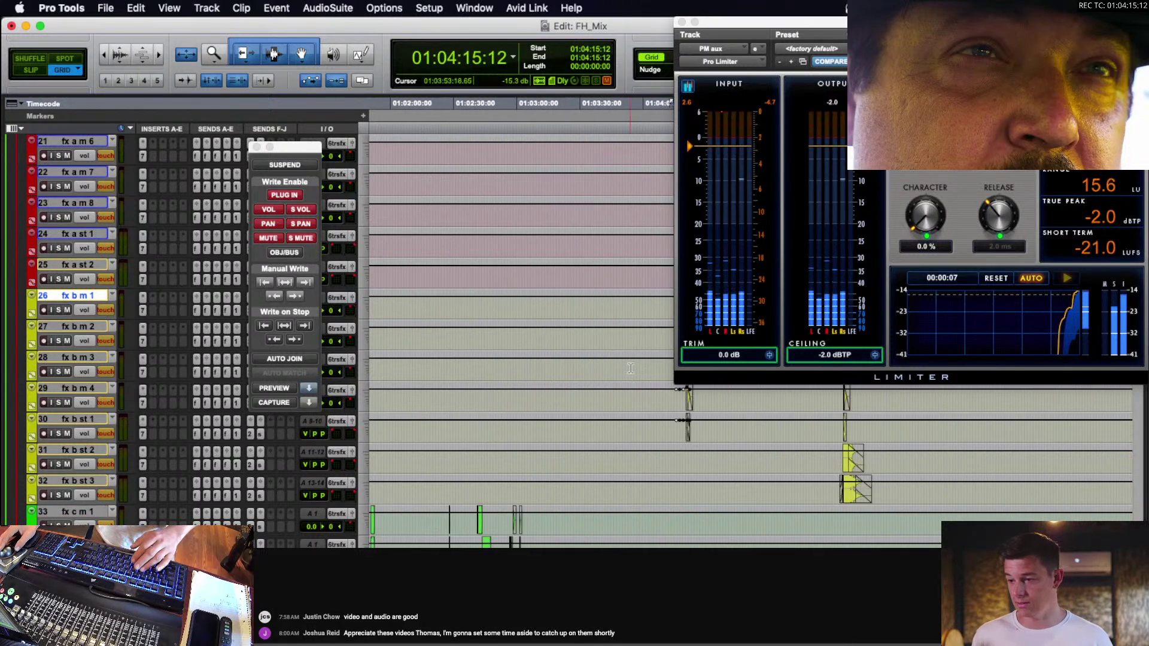
left_click(509, 342)
key("t")
key("t")
key("t")
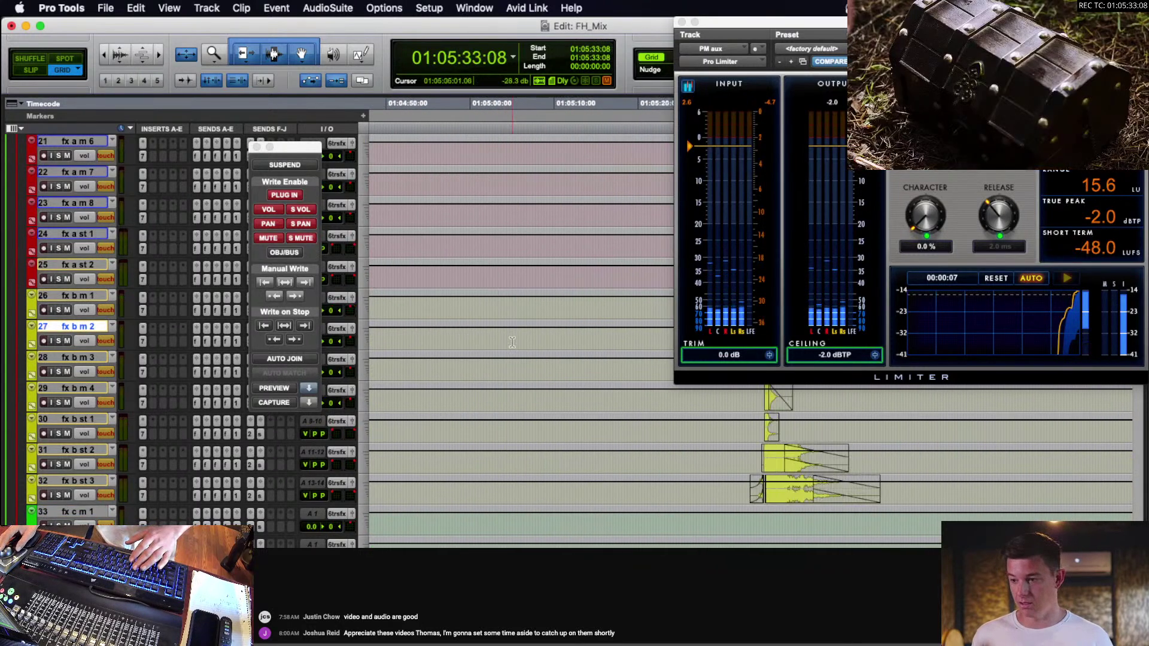
Select 01:05:32:11 to 01:05:34:10 on fx b m 2, and reduce the selection to an edit cursor at 01:05:33:20.
left_click(490, 336)
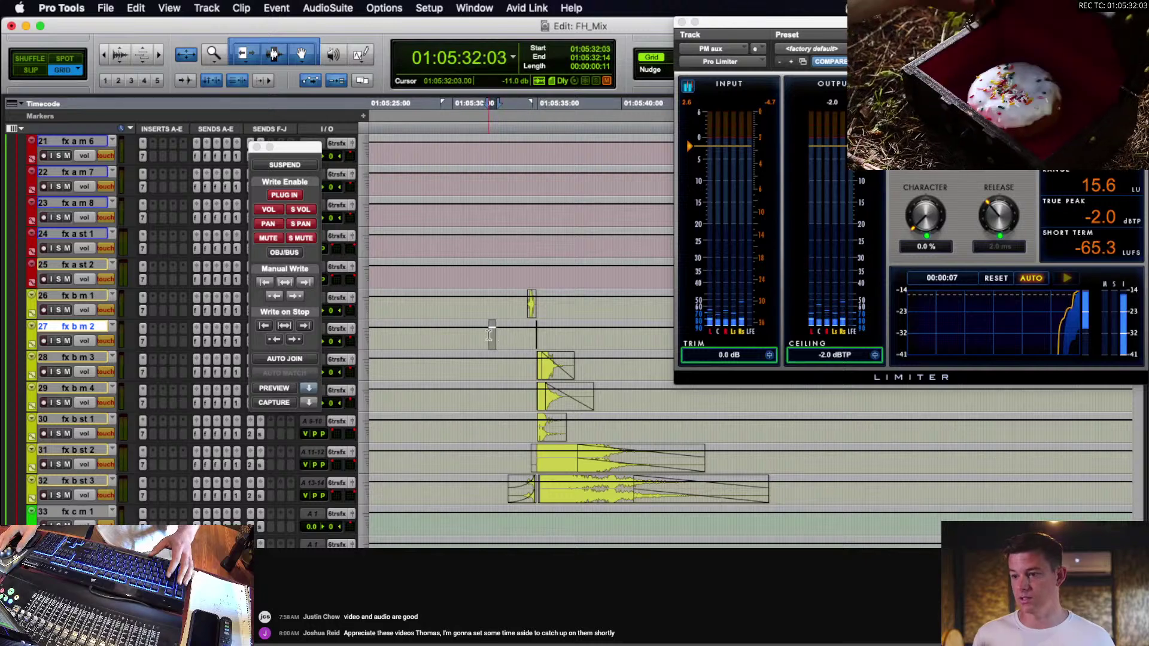
left_click(510, 336)
left_click_drag(495, 337, 525, 340)
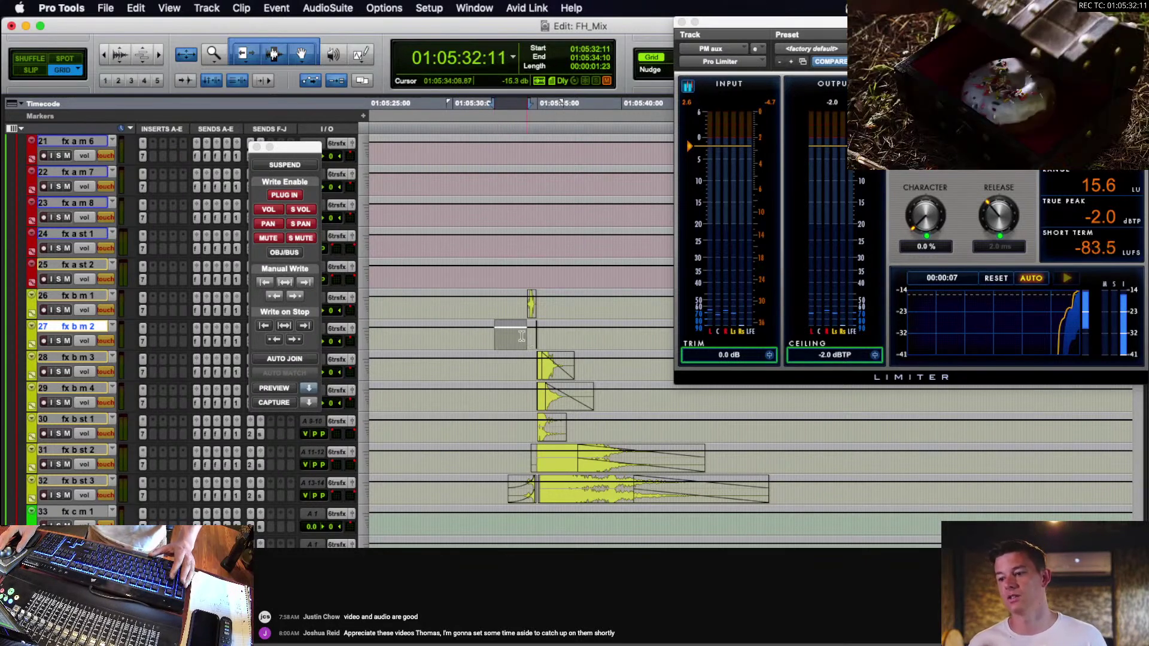
left_click(518, 335)
Place the edit cursor at 01:04:45:15 on fx b m 1.
key("r")
key("r")
key("r")
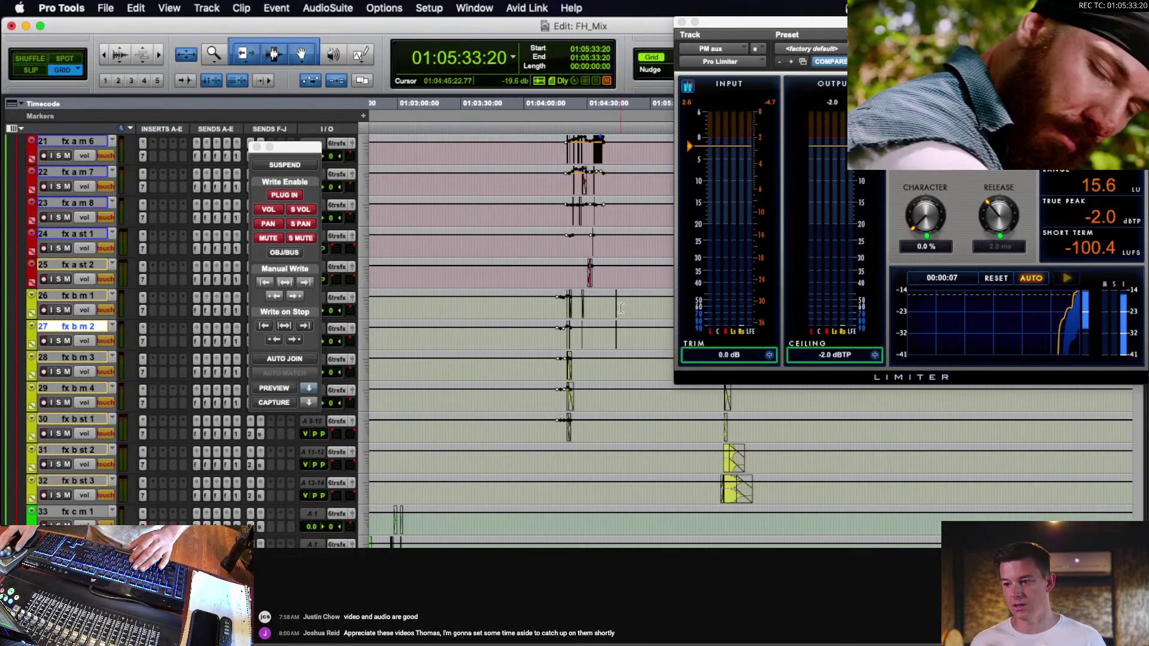
left_click(620, 308)
key("r")
key("r")
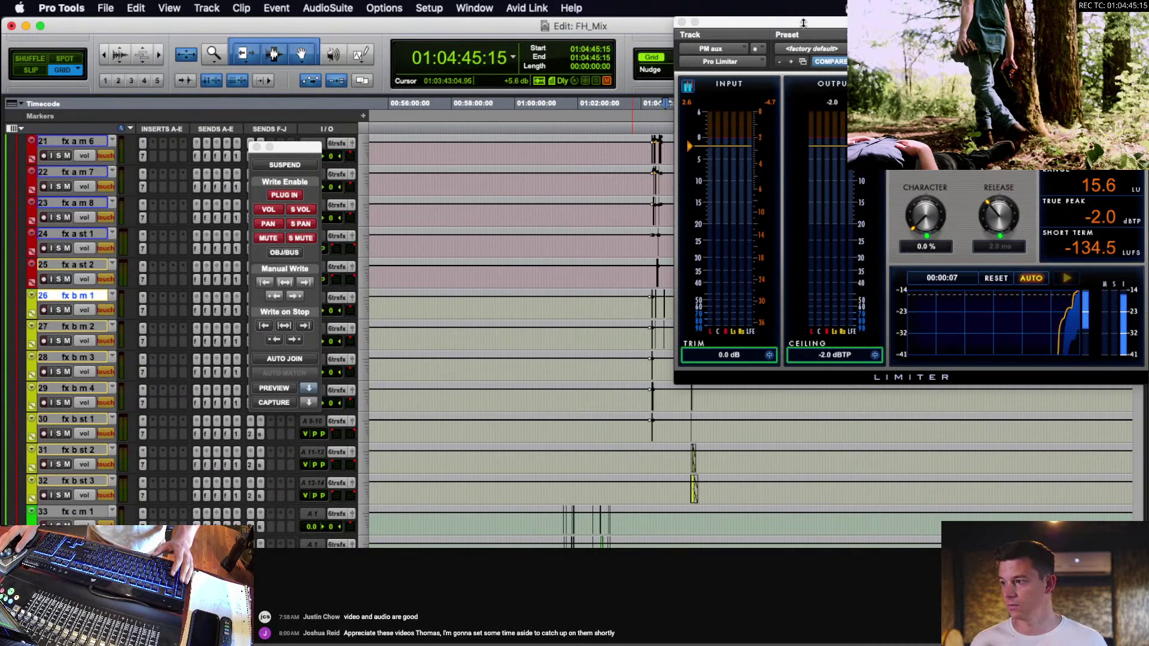
Close the Pro Limiter window and expand the stem and bus folder.
left_click_drag(803, 23, 797, 111)
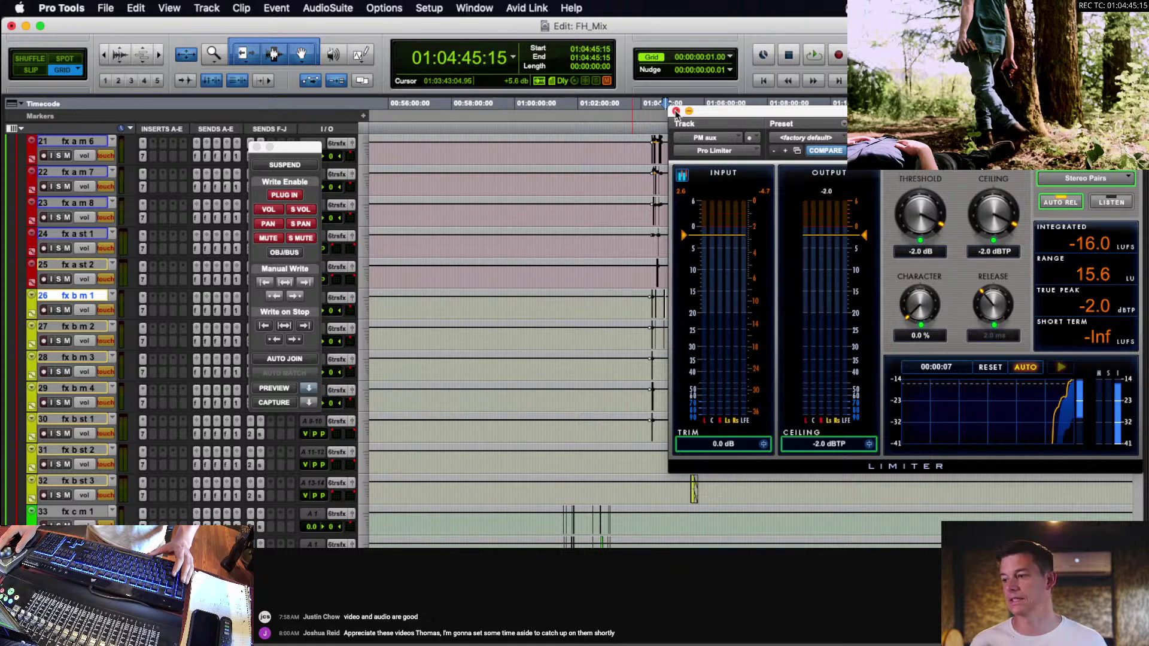
left_click(676, 111)
scroll(43, 199, "up", 15)
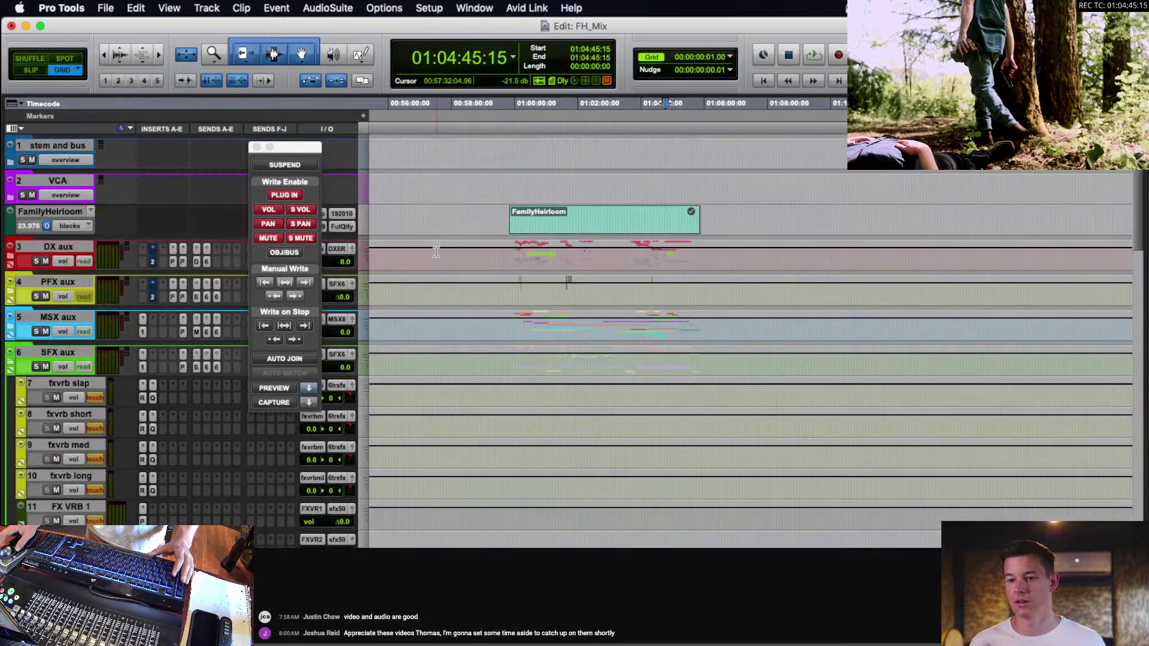
left_click(10, 162)
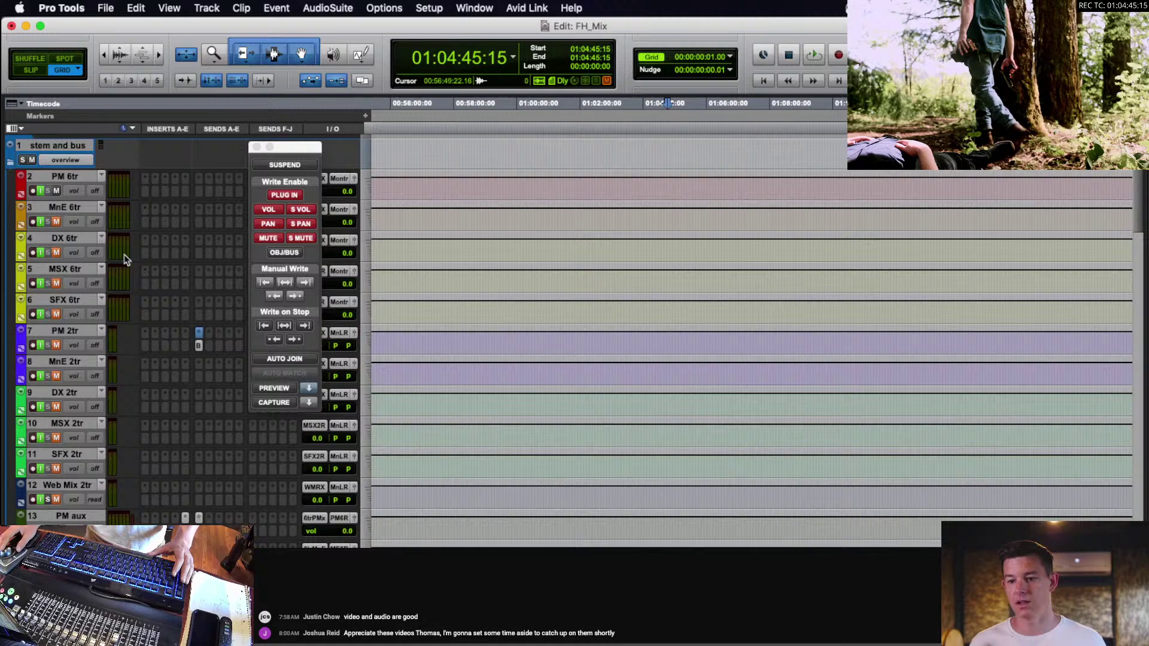
Insert Youlean Loudness Meter 2 on the first insert slot of PM 6tr.
left_click(145, 181)
mouse_move(159, 179)
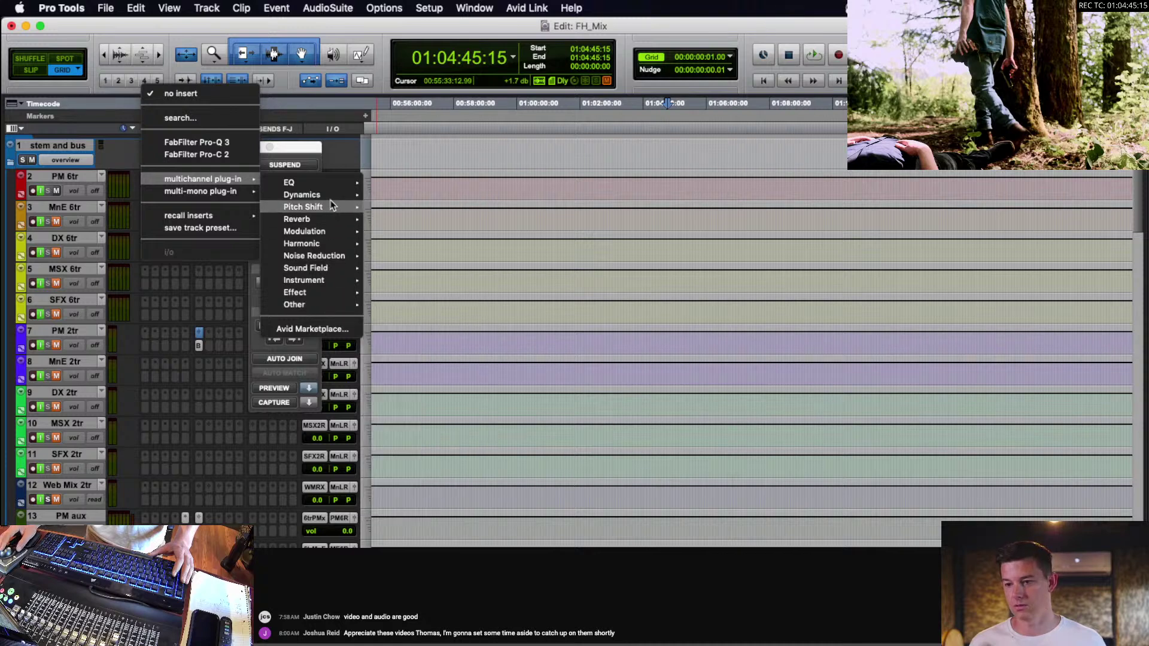
mouse_move(331, 189)
mouse_move(323, 274)
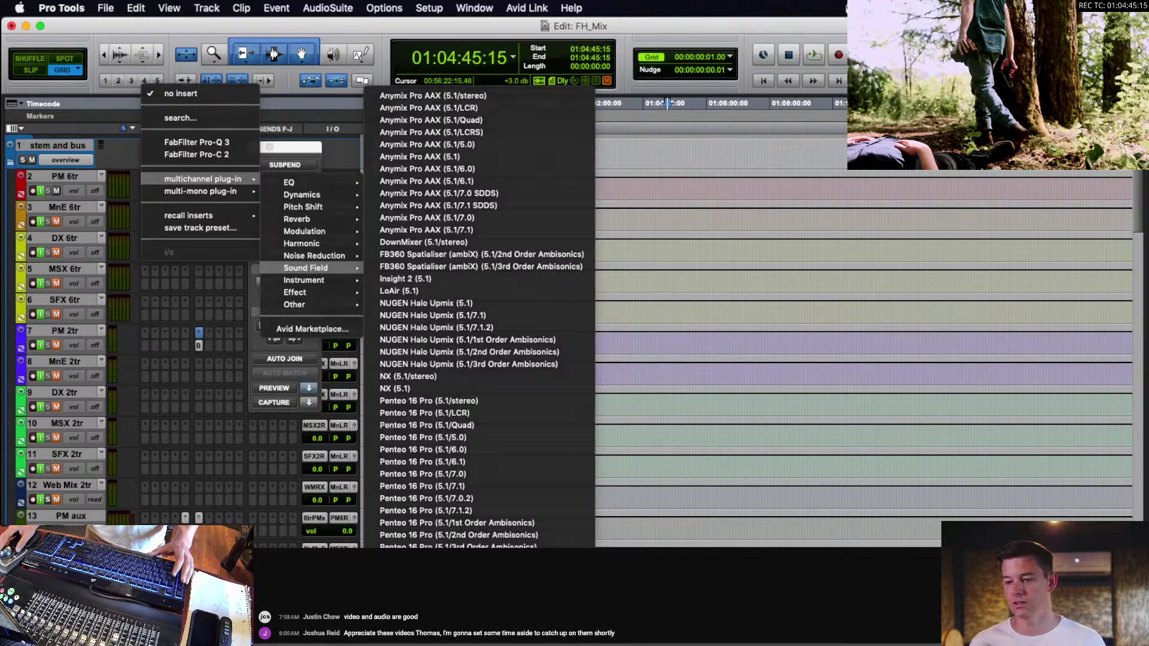
key("Escape")
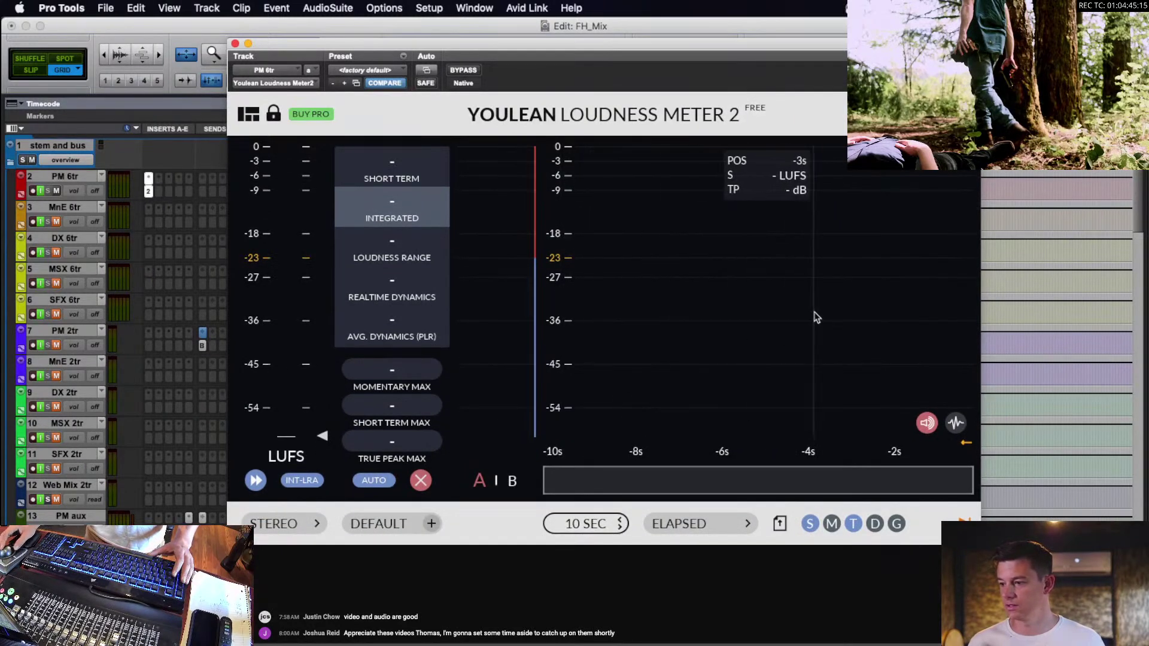
Turn off the loudness meter's distribution graph and play from 01:04:45:15 to check its readings.
left_click(249, 115)
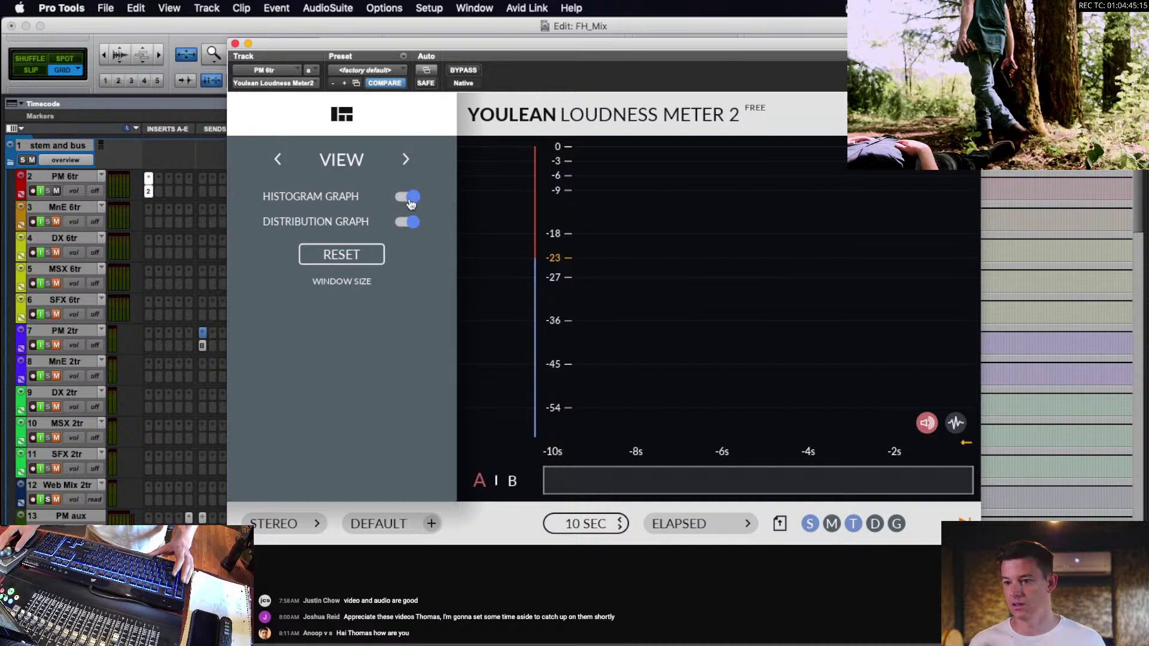
left_click(408, 222)
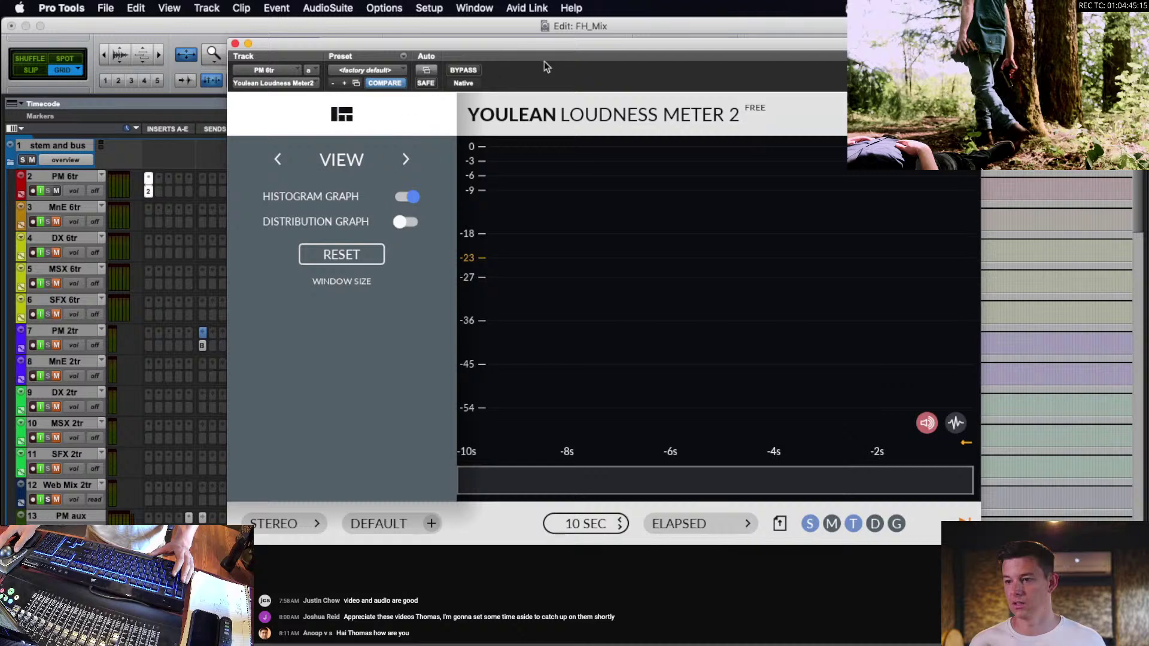
left_click(343, 115)
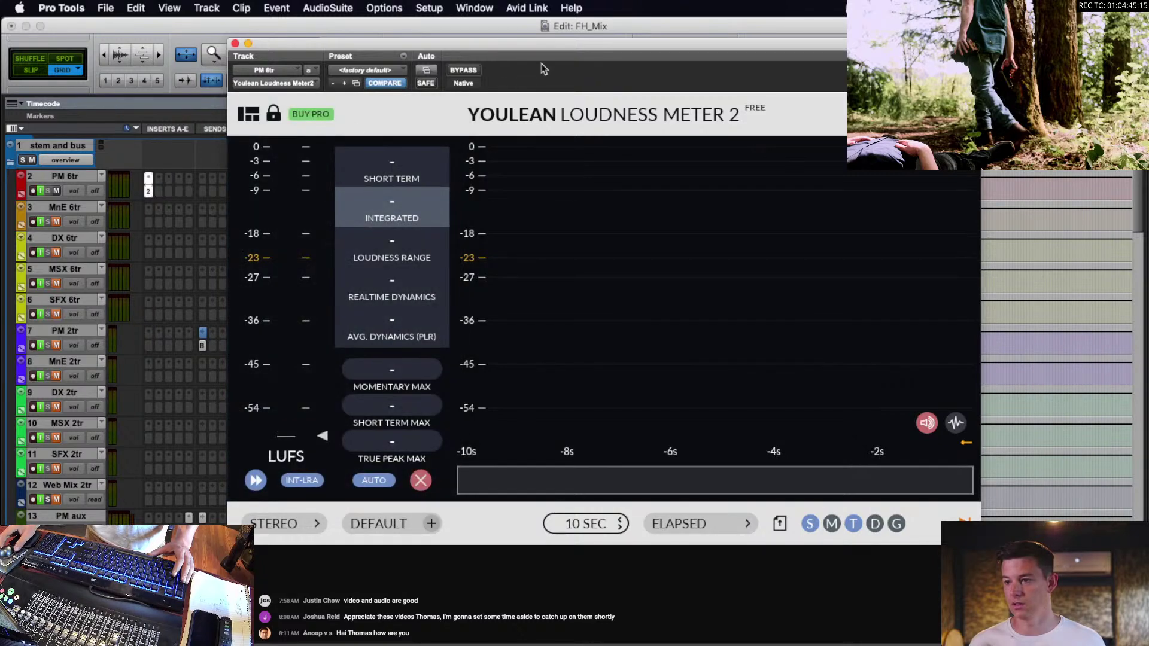
left_click_drag(552, 48, 694, 43)
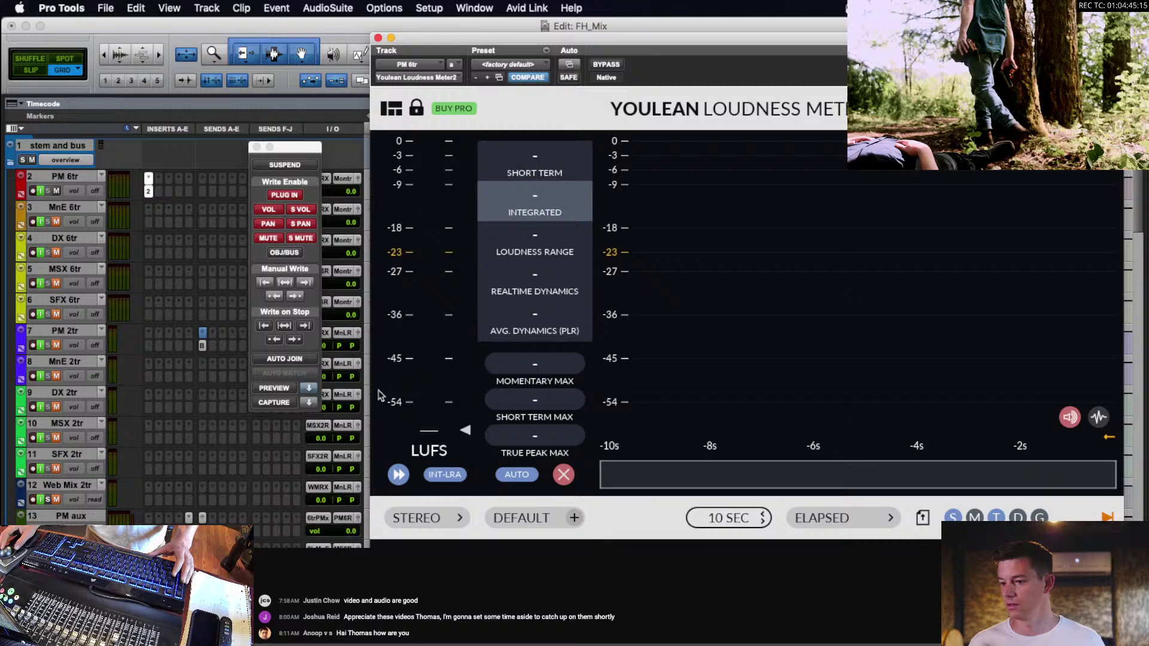
key("space")
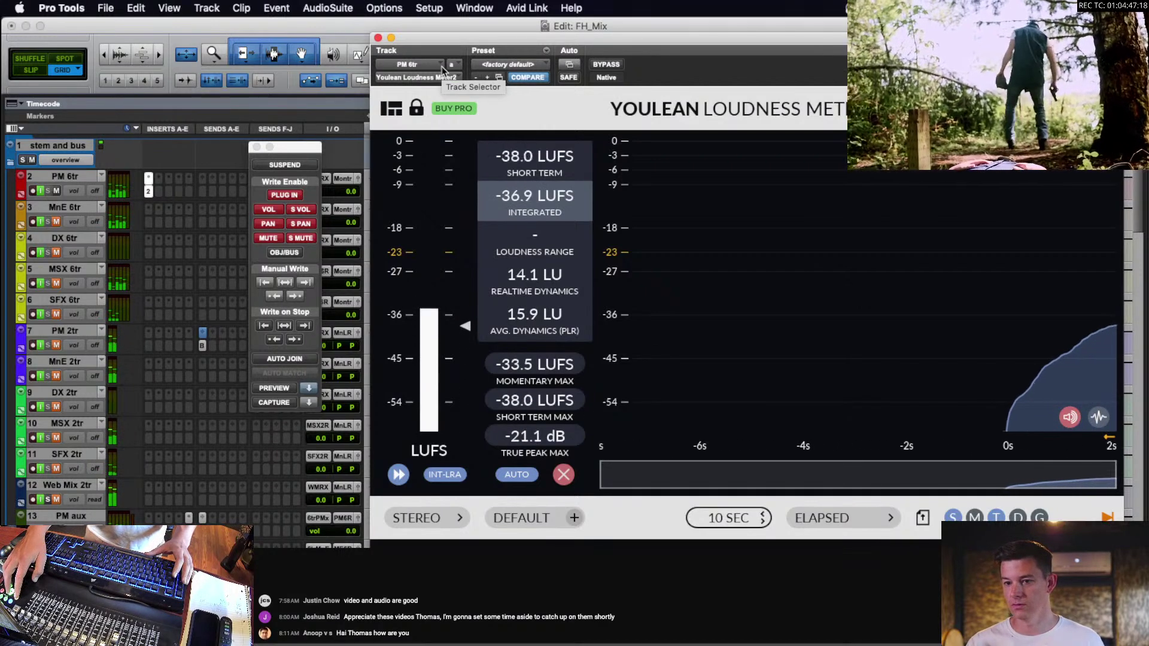
key("space")
Replace the loudness meter on PM 6tr with Insight 2 (5.1), and shrink its window clear of the tracks.
left_click(148, 178)
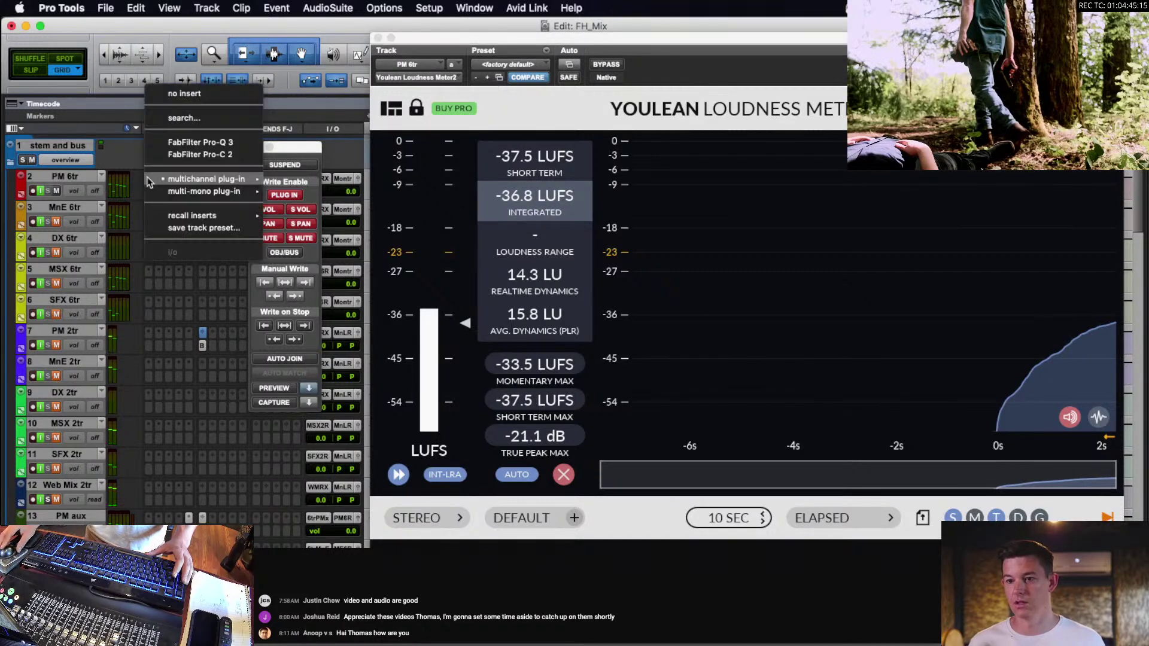
mouse_move(210, 180)
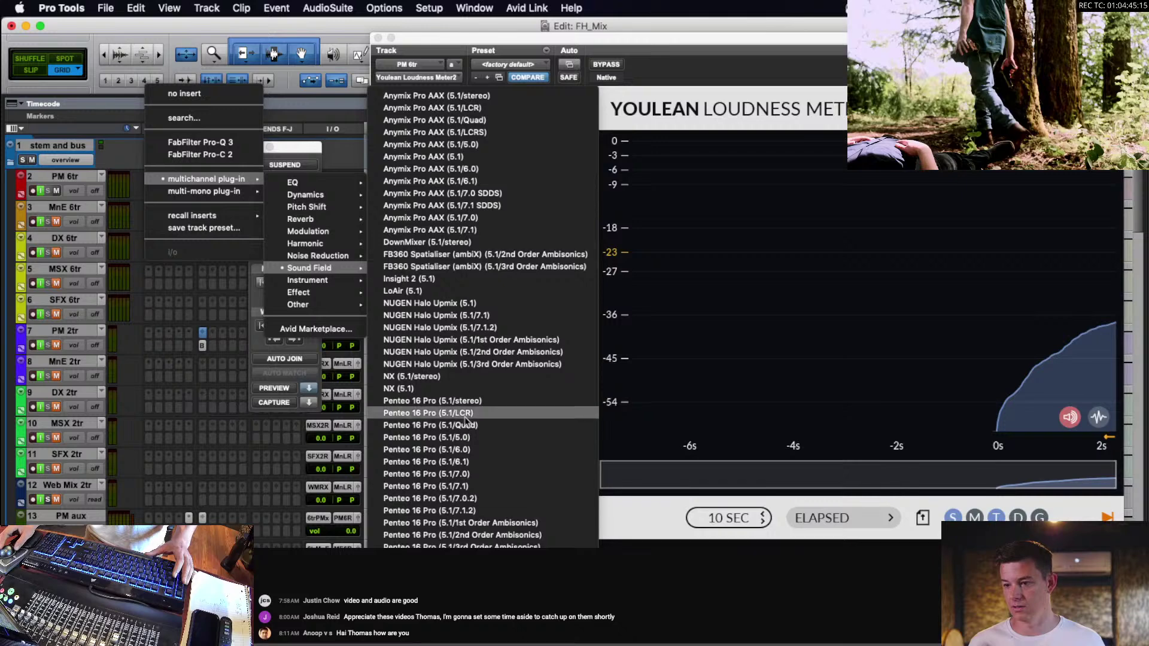
left_click(453, 278)
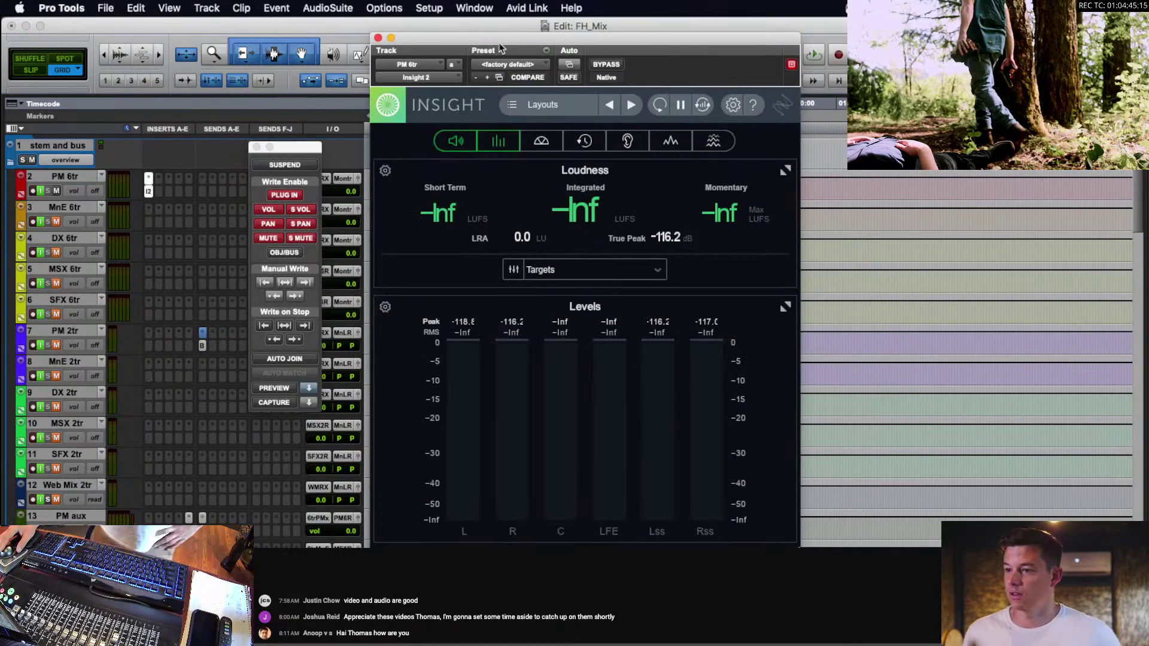
left_click_drag(501, 45, 832, 29)
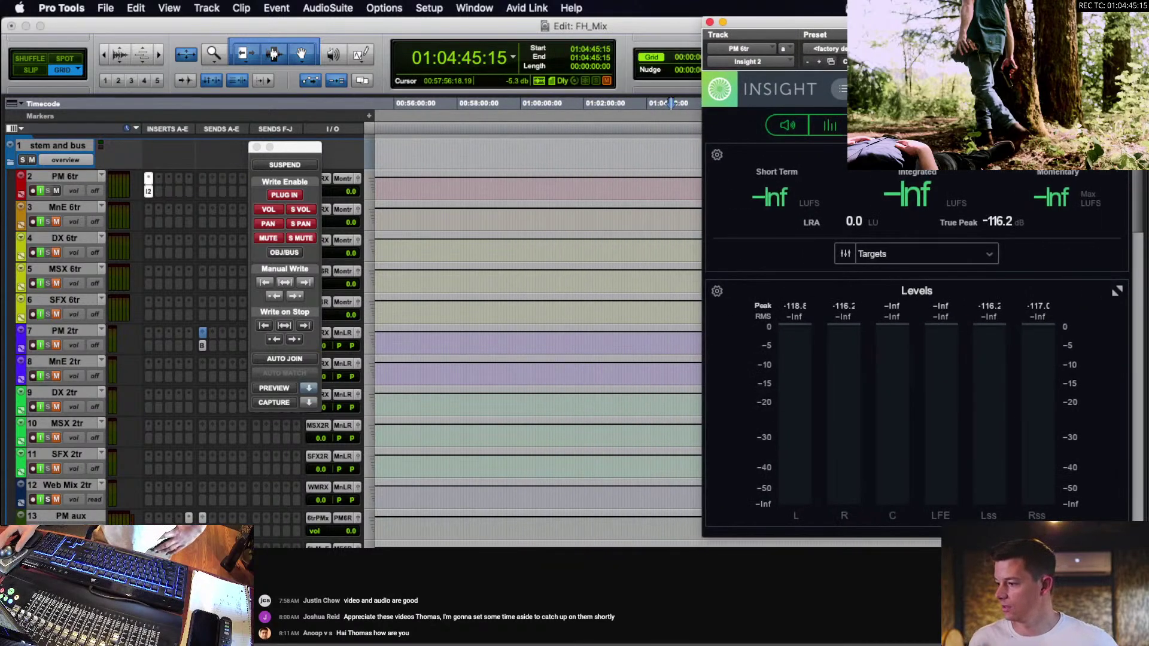
left_click_drag(1129, 533, 1101, 266)
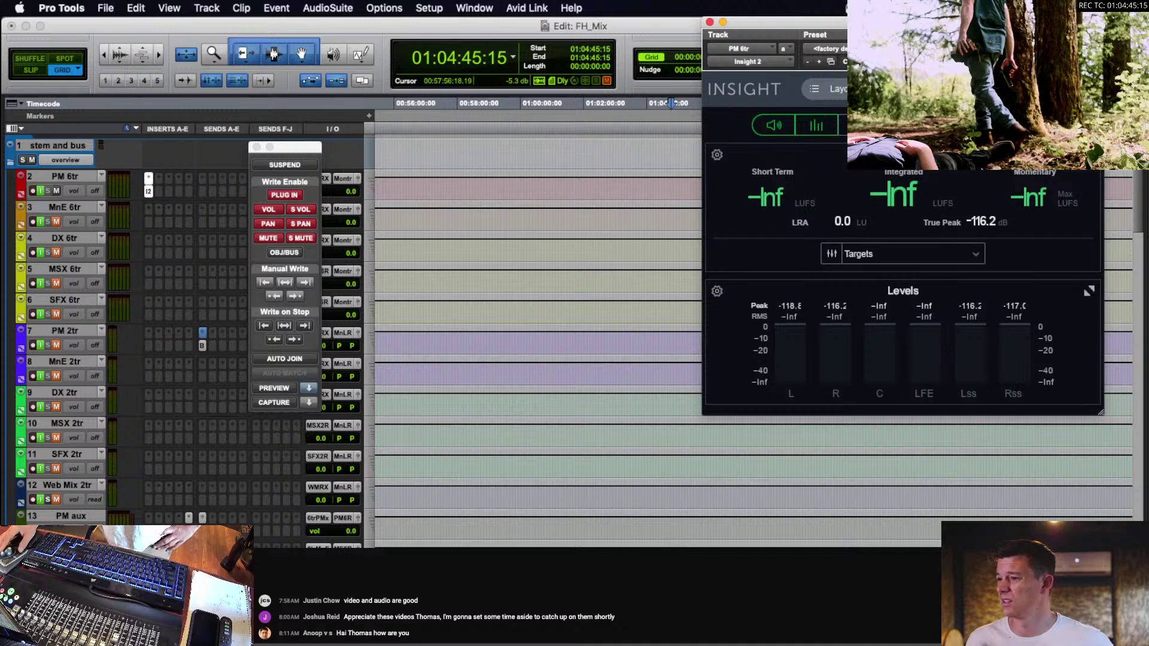
left_click_drag(898, 23, 942, 23)
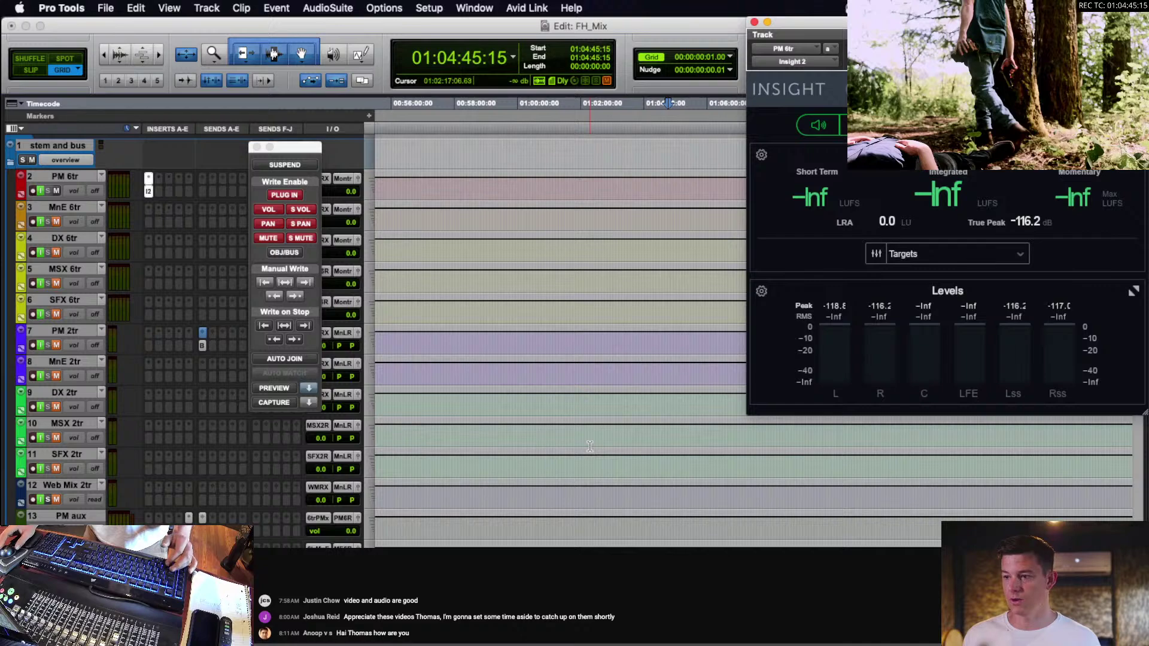
Place the edit cursor at 01:05:02:08 on fx a m 1.
scroll(590, 447, "down", 15)
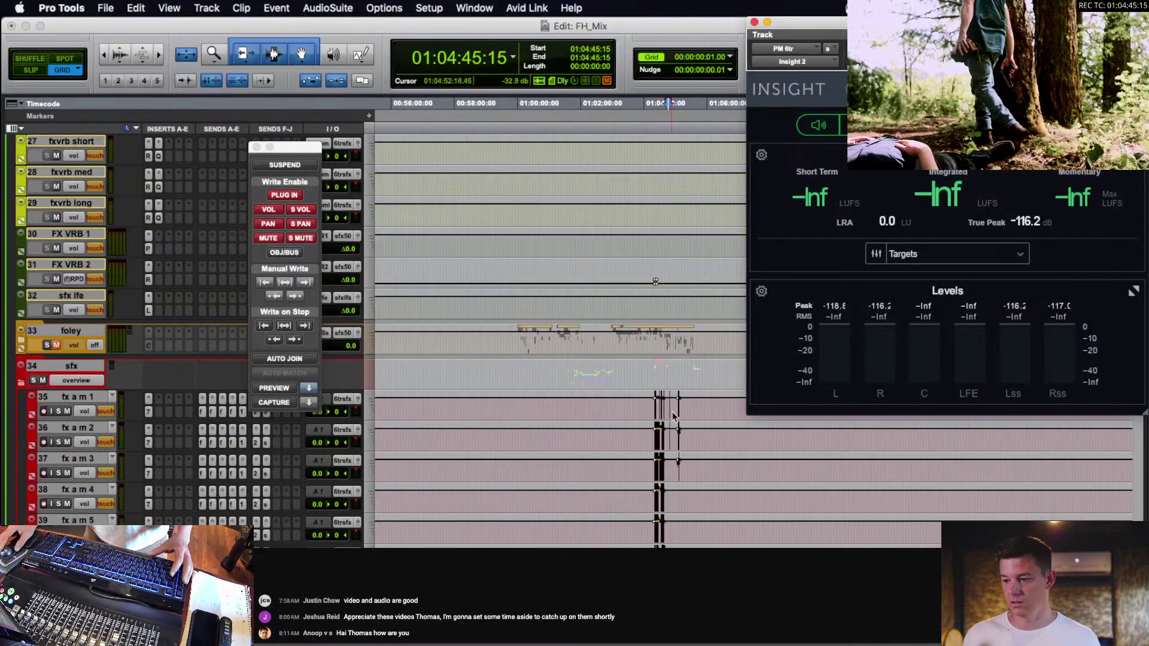
left_click(676, 413)
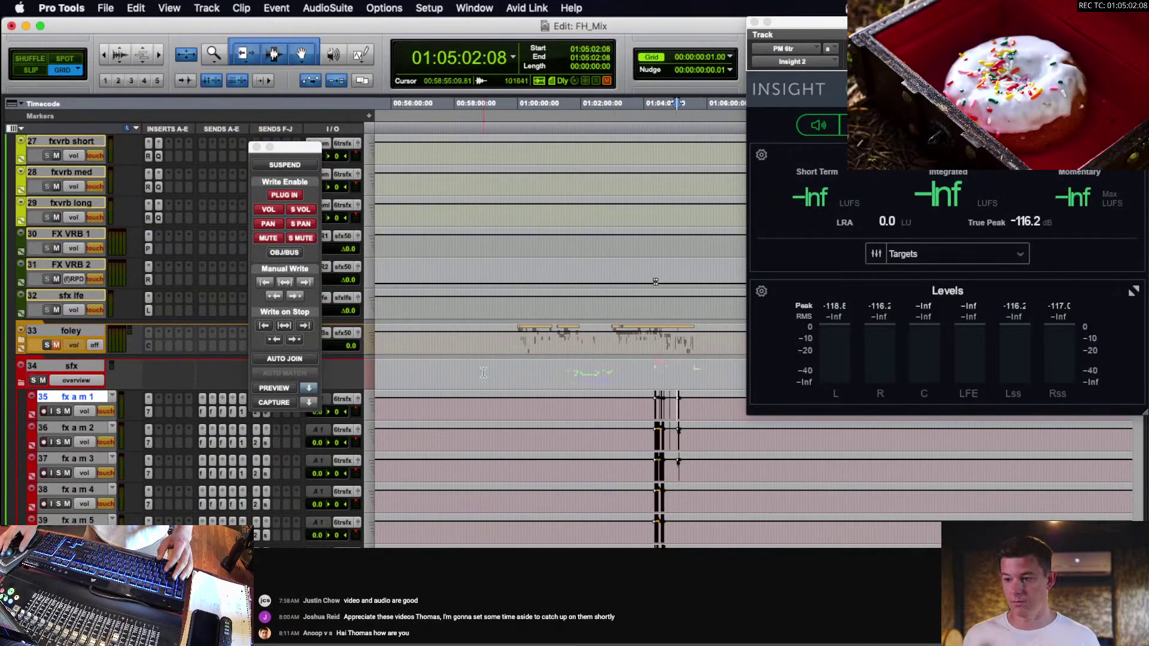
key("super+Tab")
key("super+Tab")
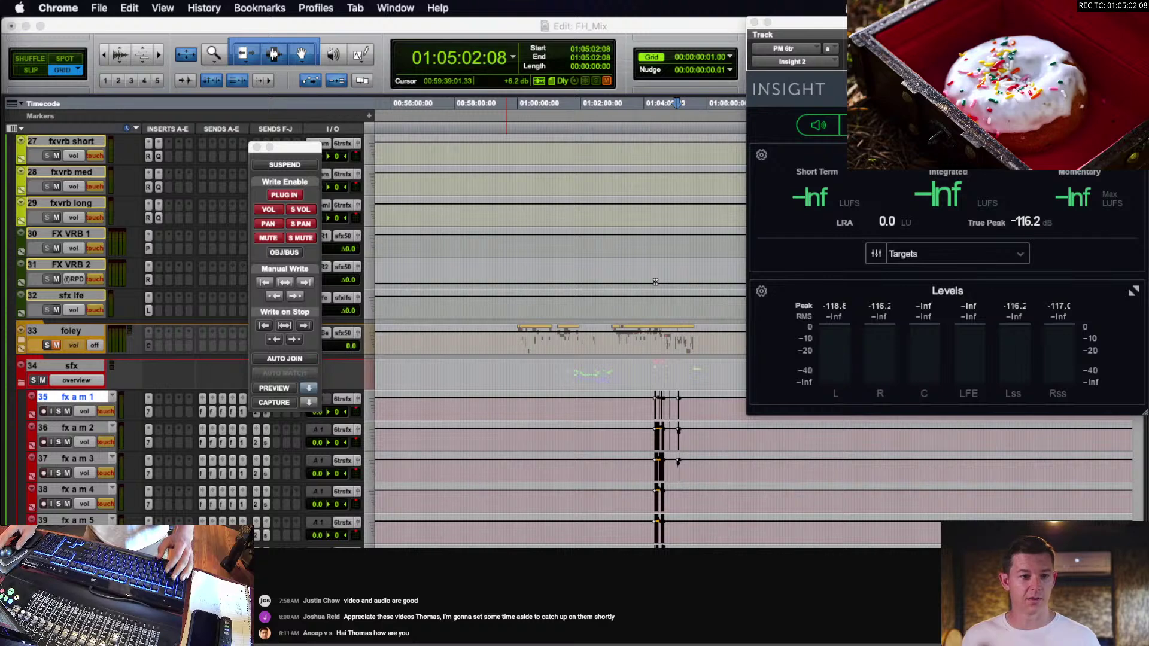
key("super+Tab")
key("super+Tab")
key("super+Tab")
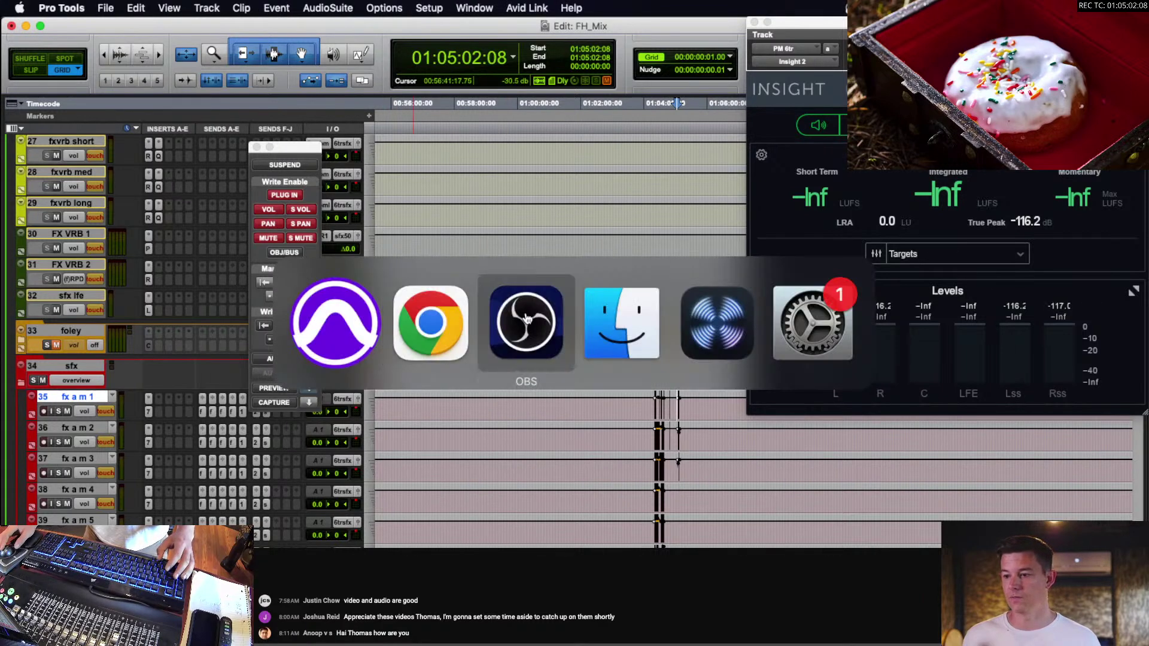
key("super+Tab")
key("super+Tab")
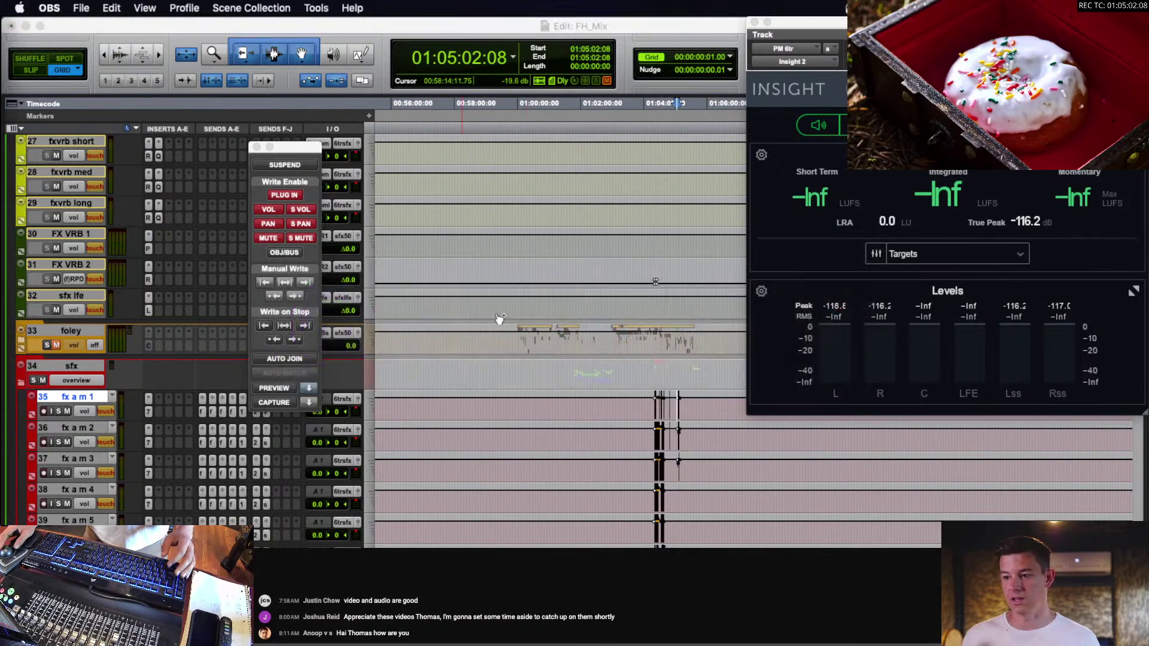
Place the edit cursor at 01:04:58:05 on fx a m 1, and collapse the stem and bus folder.
scroll(561, 351, "down", 2)
left_click(680, 347)
left_click(675, 349)
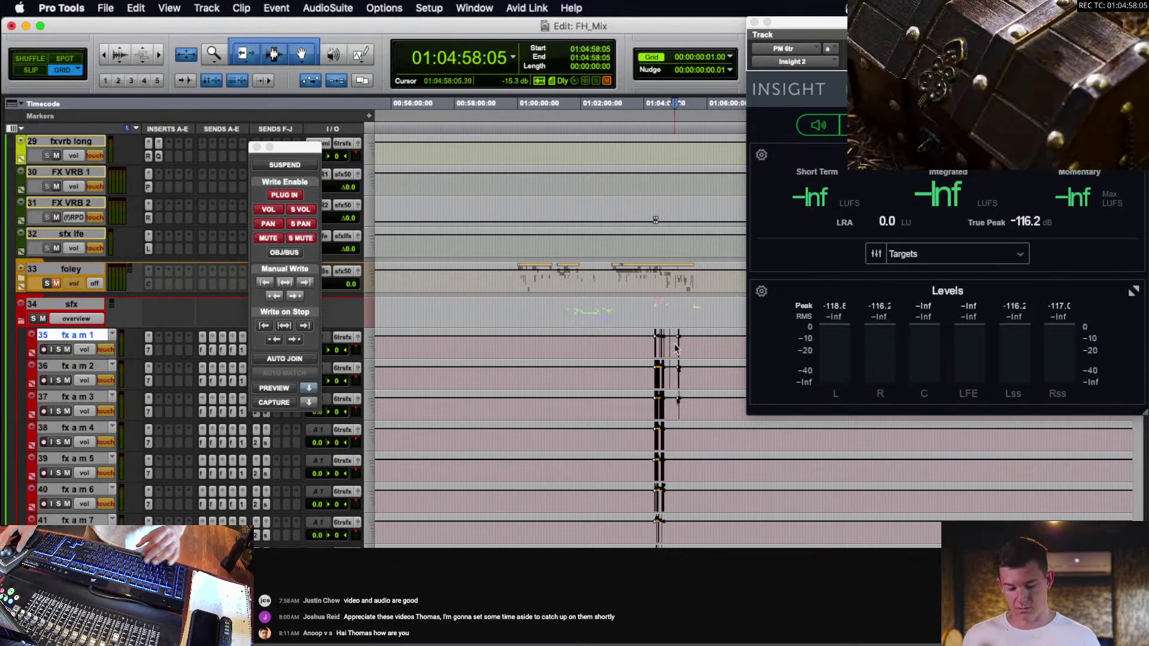
key("t")
key("t")
key("t")
key("r")
scroll(605, 240, "up", 15)
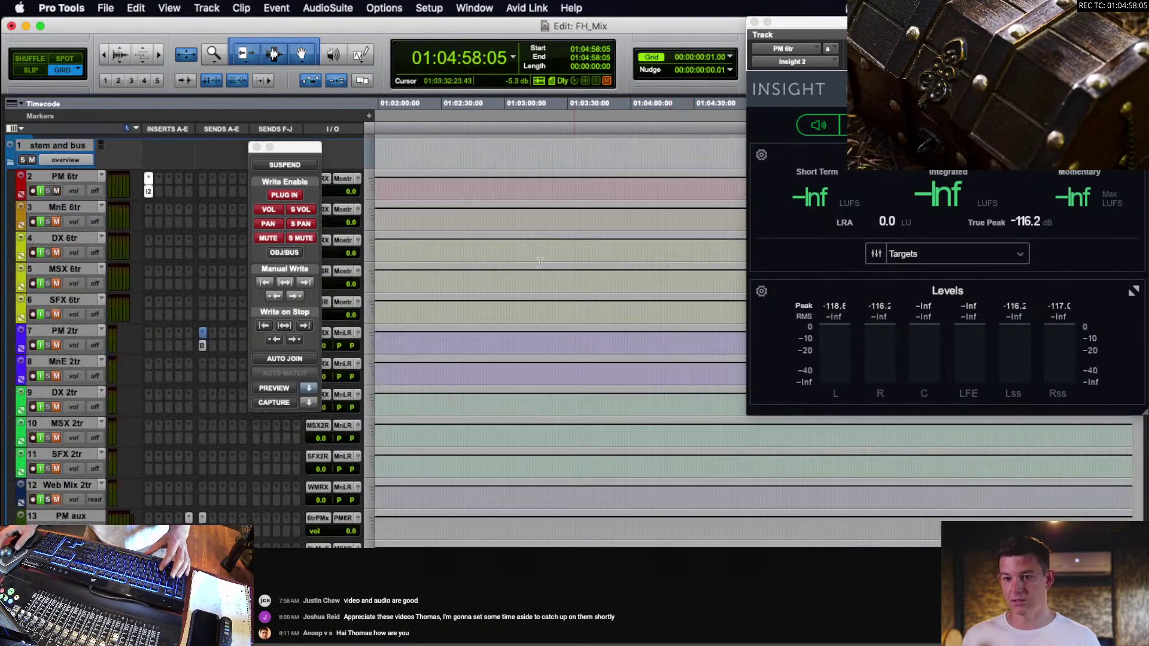
Place the edit cursor at 01:05:14:14 on fx a m 2 and locate the later fx b gunshot clips.
scroll(9, 166, "down", 10)
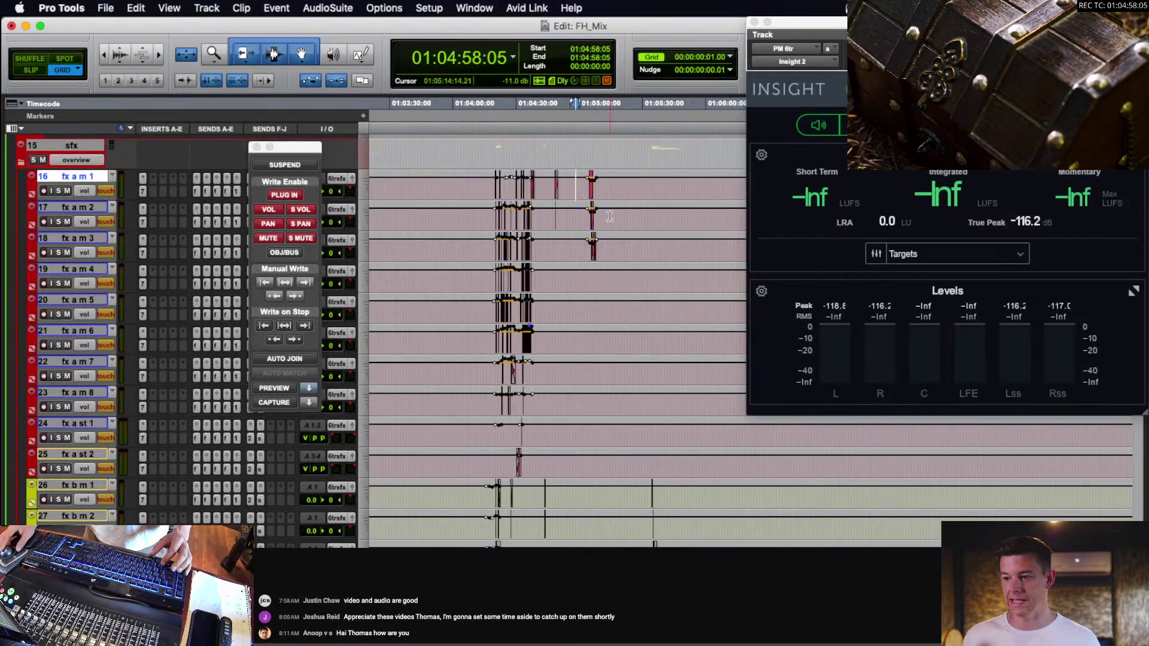
left_click(610, 216)
key("t")
key("t")
key("t")
scroll(620, 297, "down", 3)
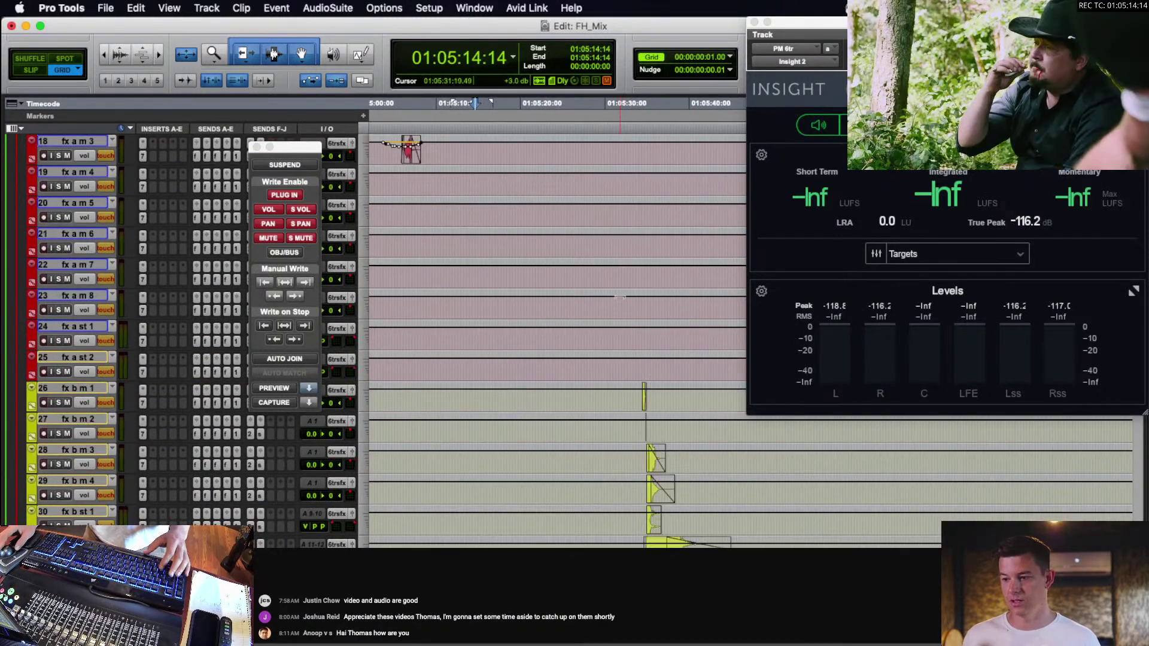
key("r")
Place the edit cursor at 01:04:42:14 on fx b m 1, just before the short clips on fx b m 1 and 2.
left_click(483, 399)
key("t")
key("t")
key("t")
key("t")
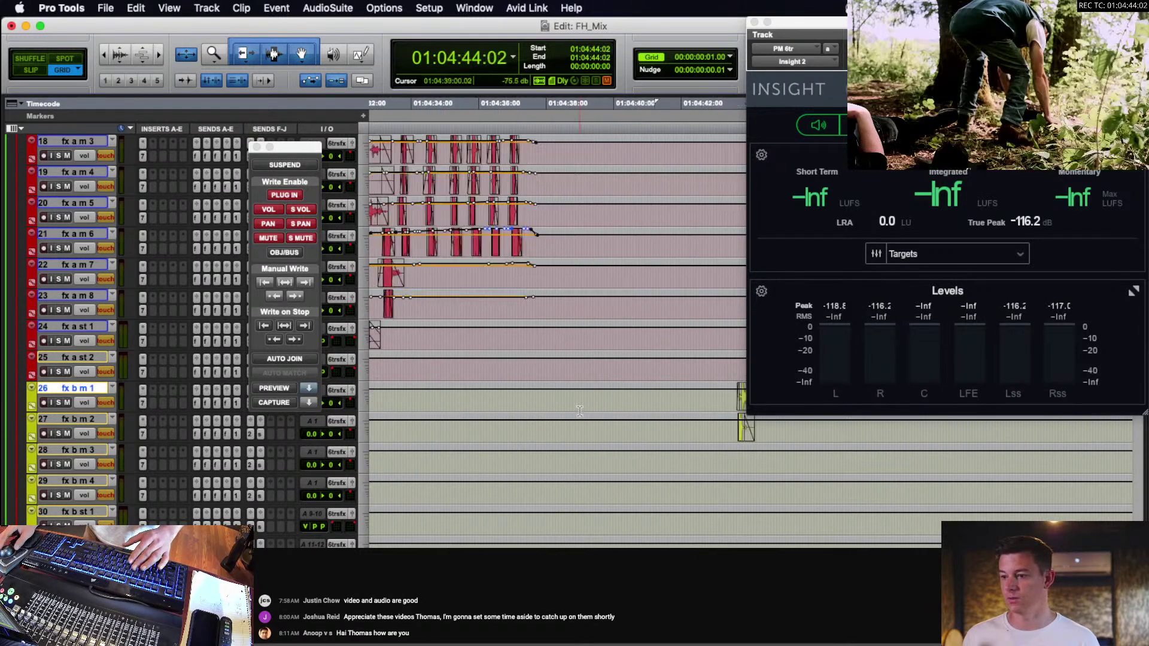
left_click(522, 400)
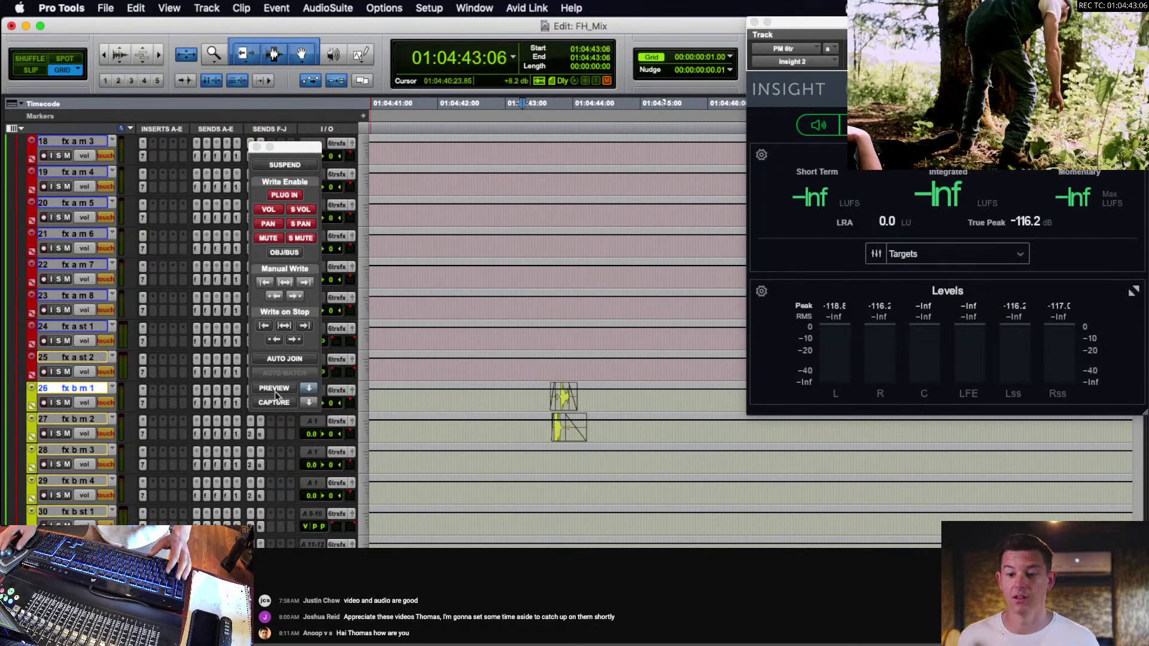
left_click(468, 402)
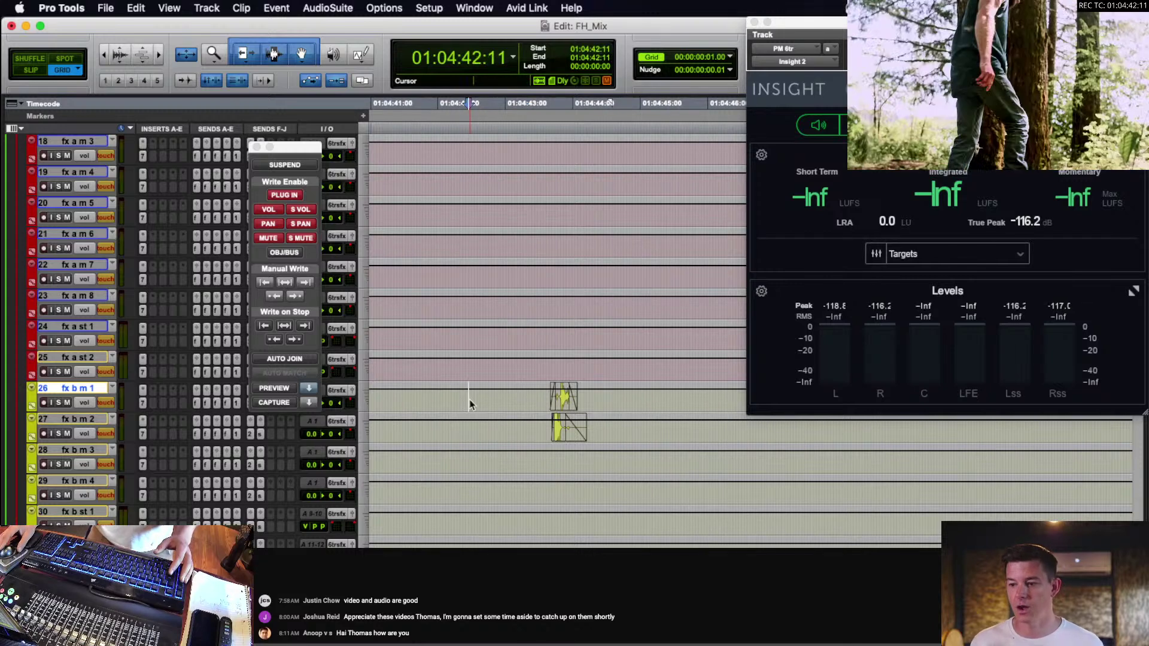
left_click(477, 402)
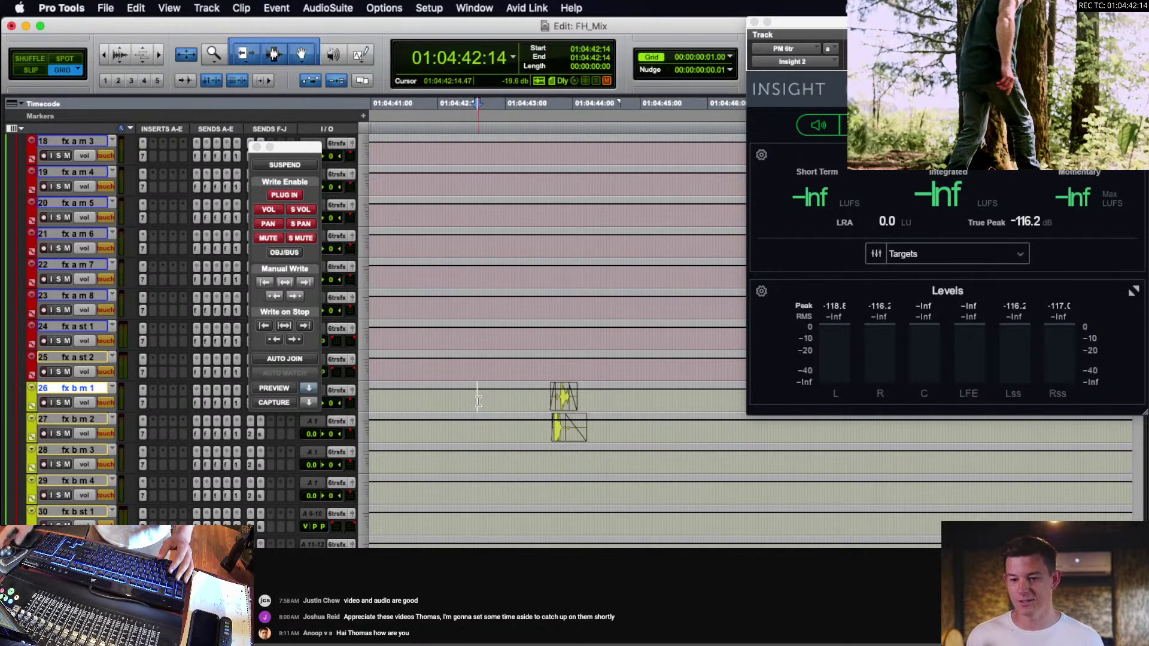
Switch the fx tracks from volume to waveform view and save the session.
key("minus")
key("minus")
key("minus")
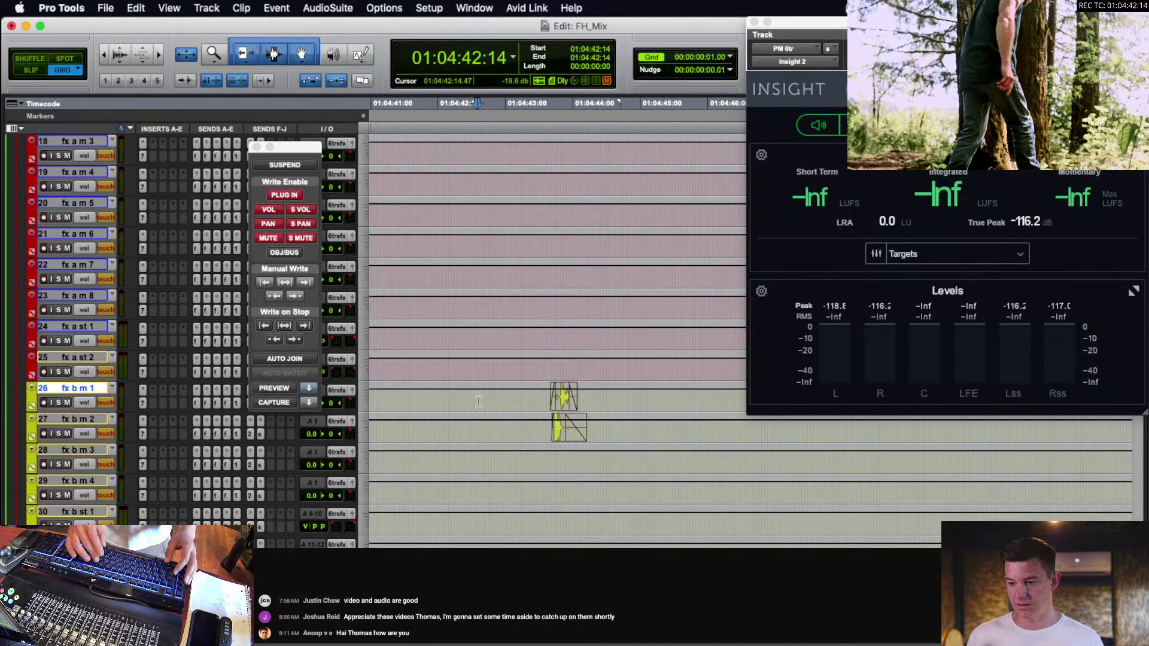
key("super+s")
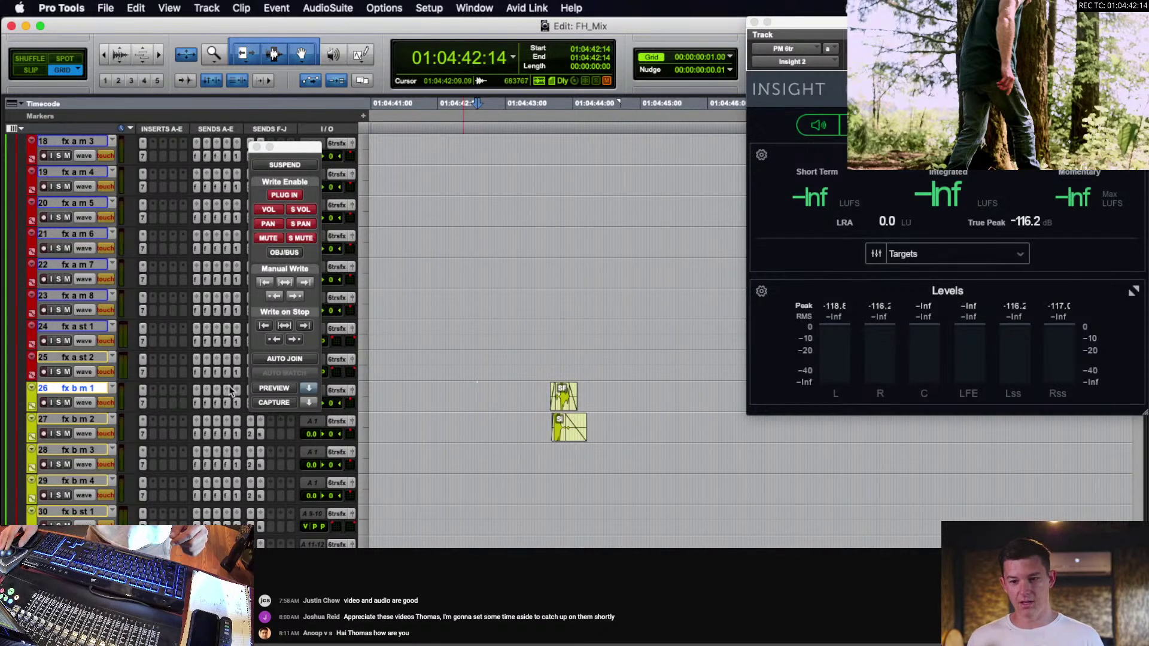
Play the fx b m 1 and 2 gunshot clips from 01:04:42:18, and place the edit cursor at 01:04:42:07 on fx b m 1.
left_click(86, 420, "shift")
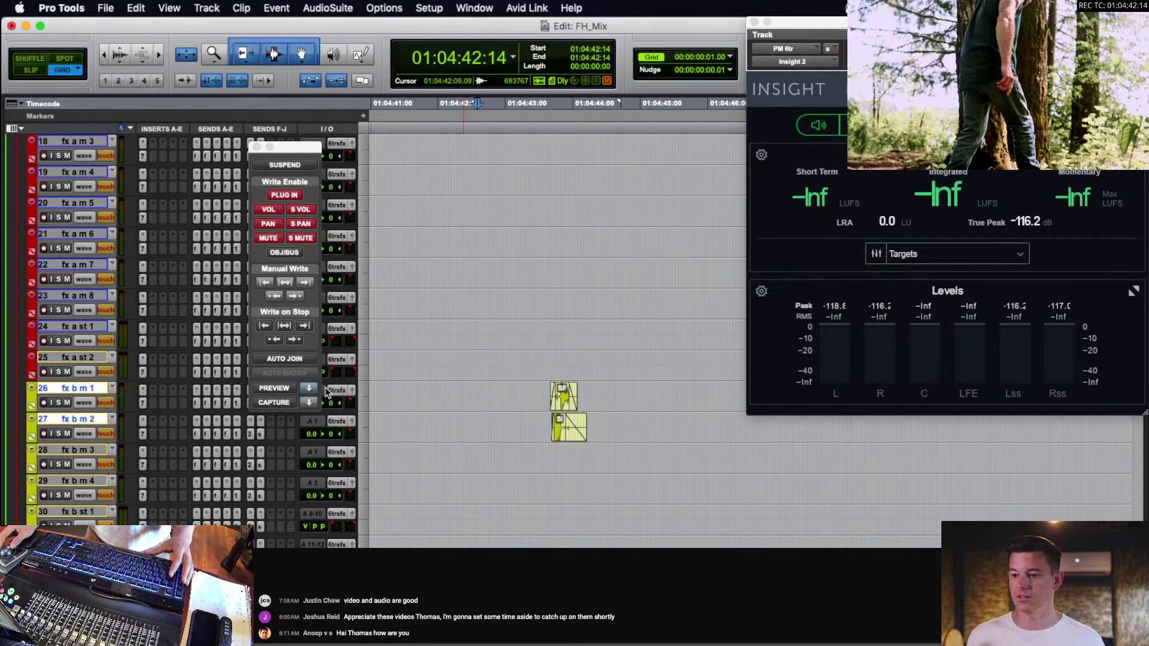
left_click(482, 387)
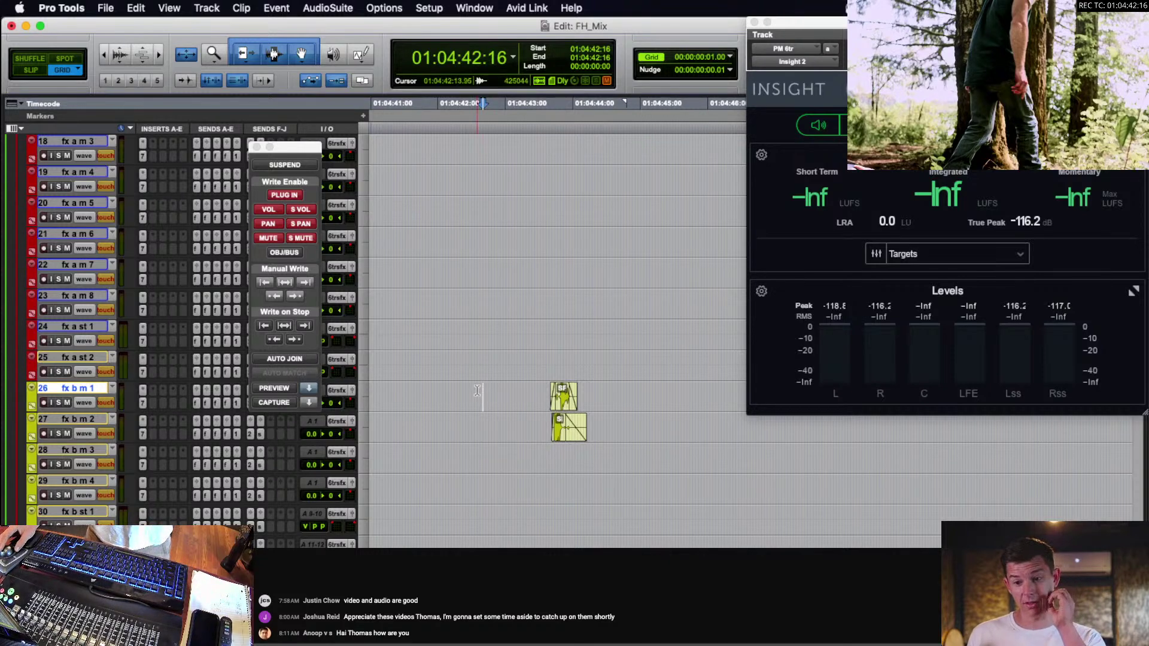
left_click(522, 389)
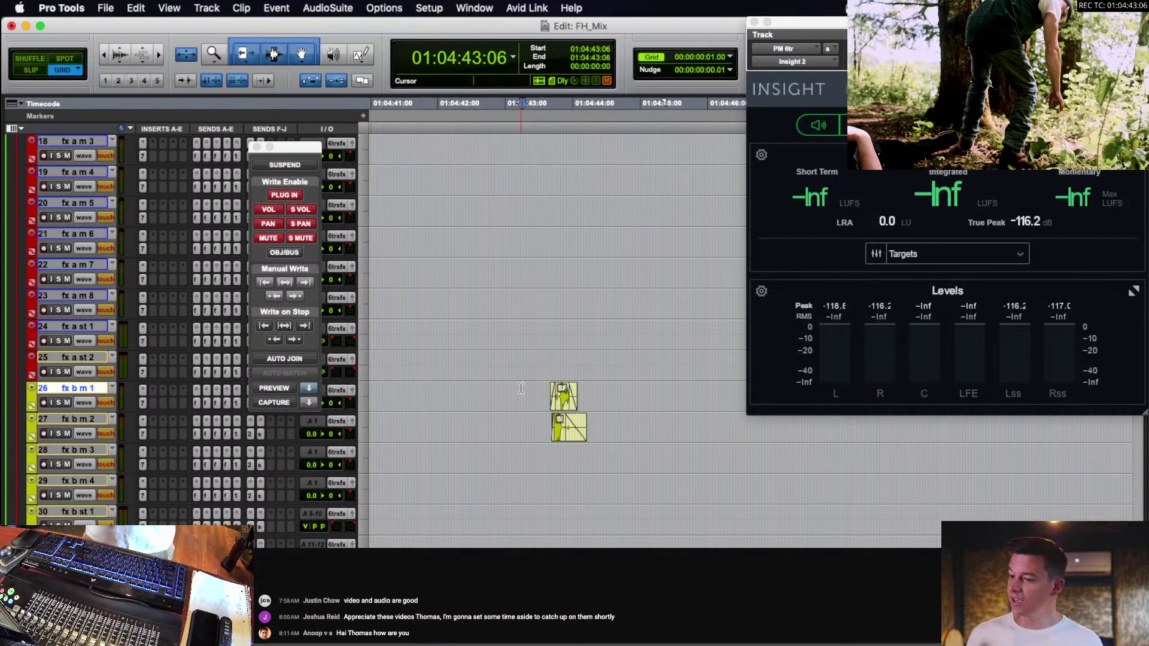
left_click(508, 388)
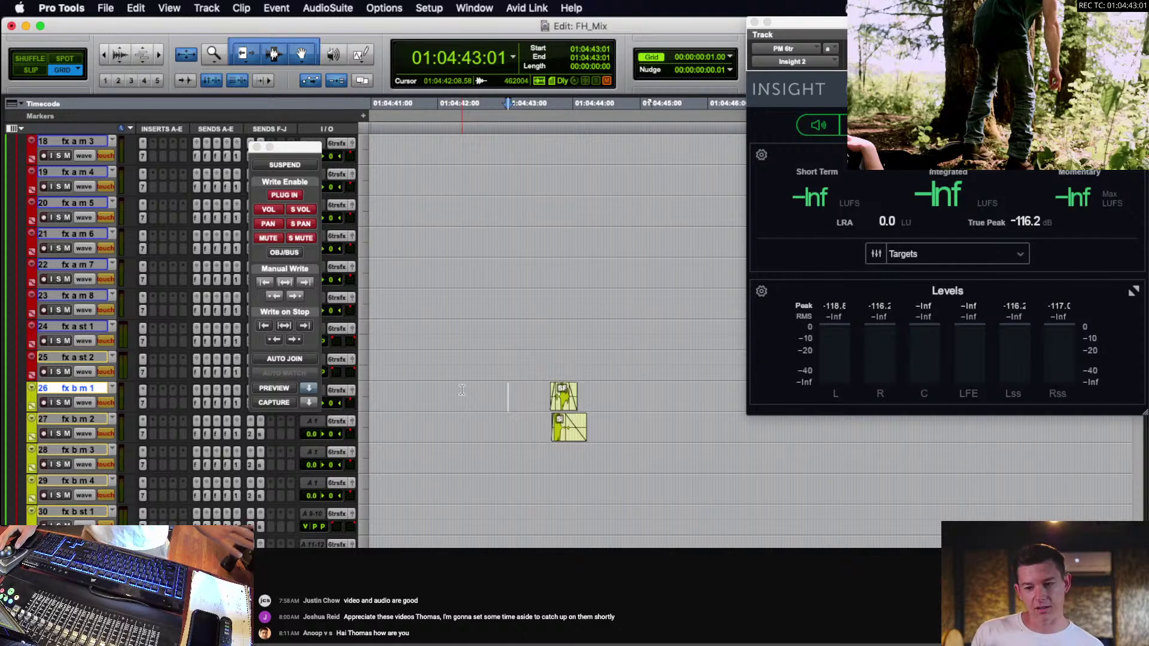
left_click(489, 388)
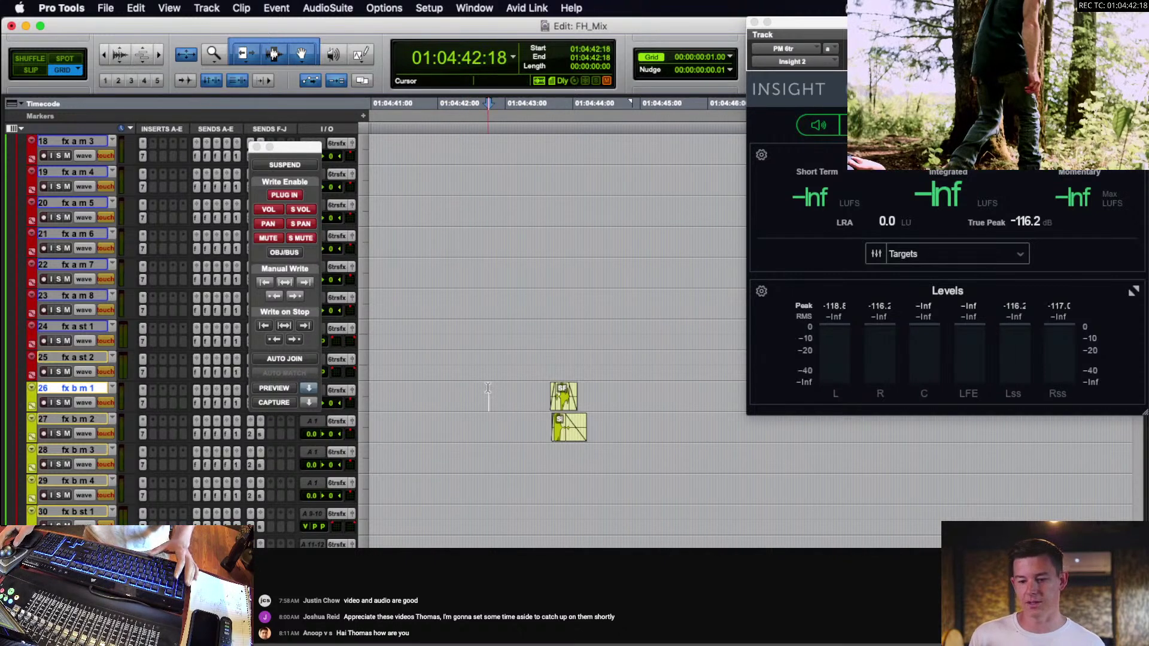
key("space")
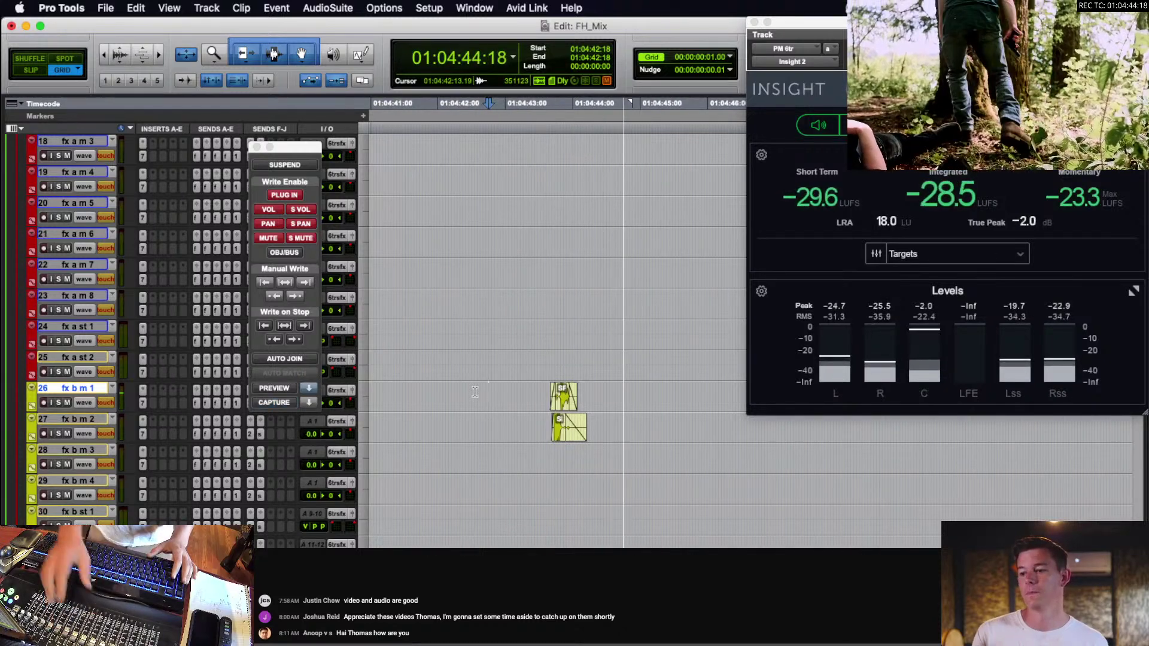
key("space")
left_click(457, 403)
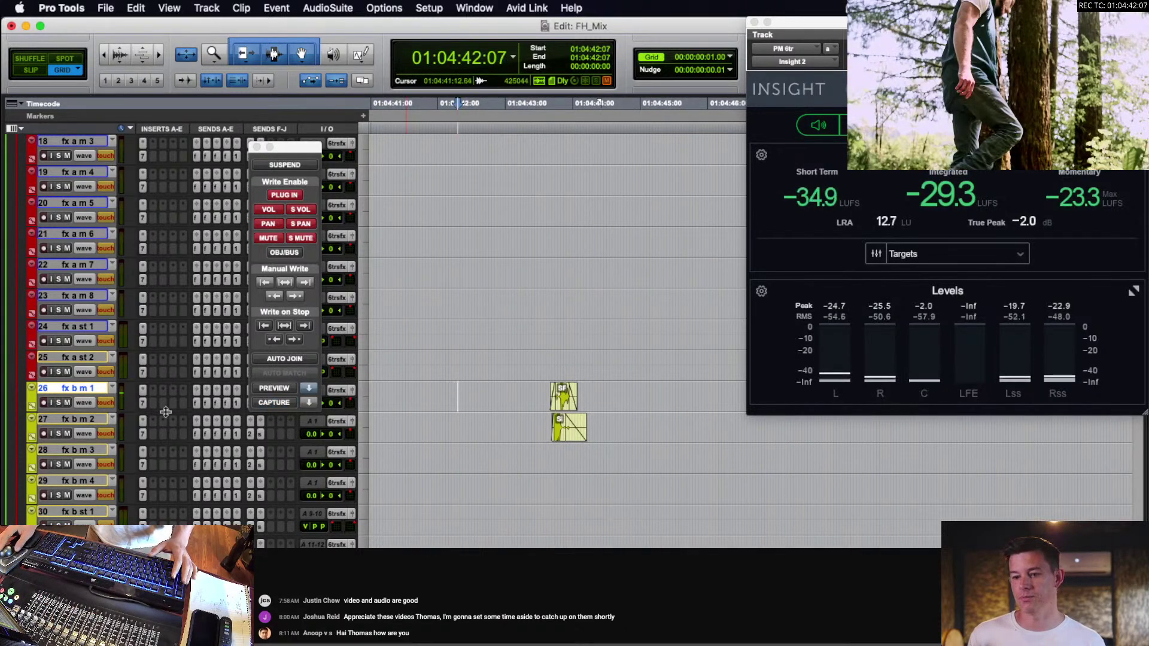
left_click(142, 434)
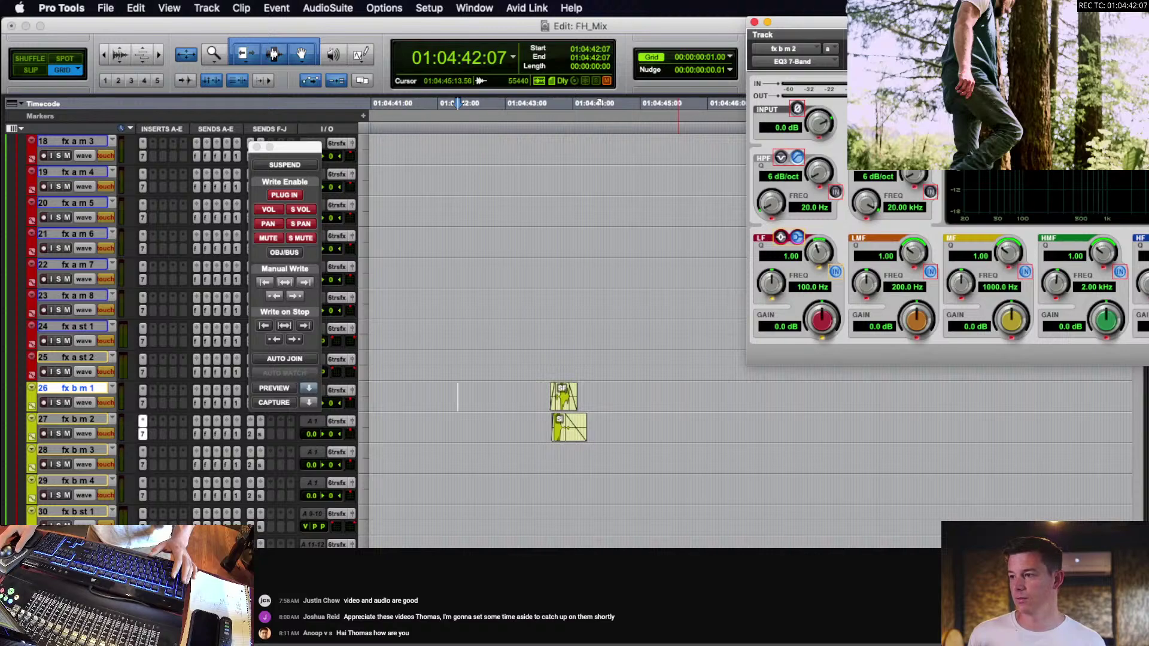
left_click_drag(802, 22, 544, 114)
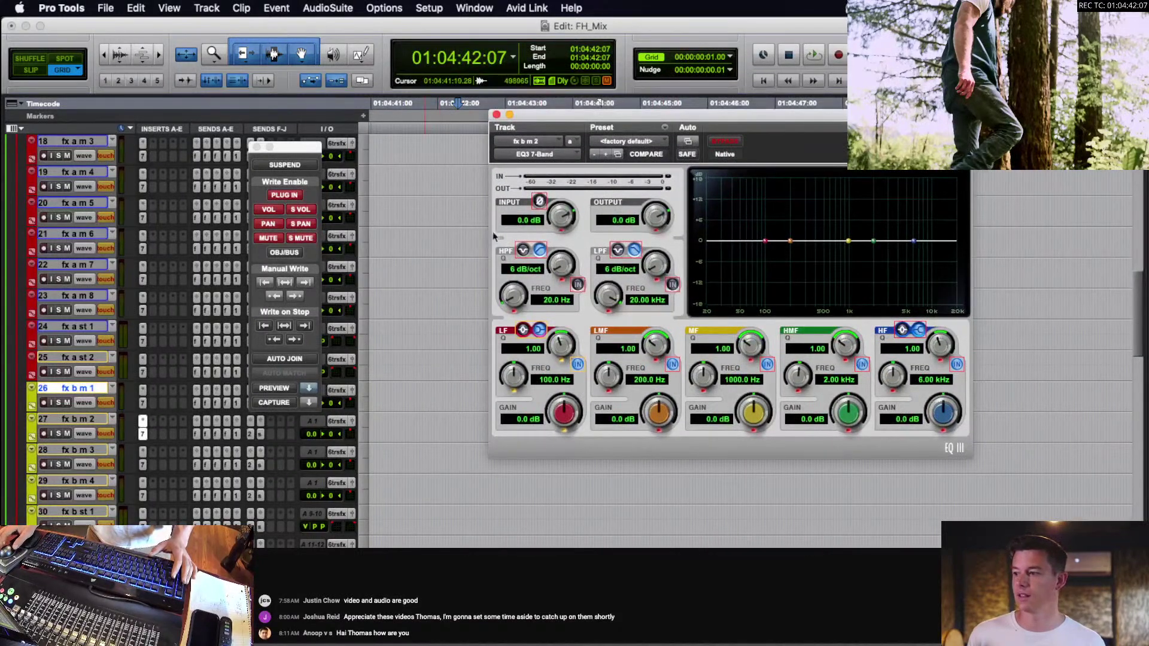
left_click(496, 115)
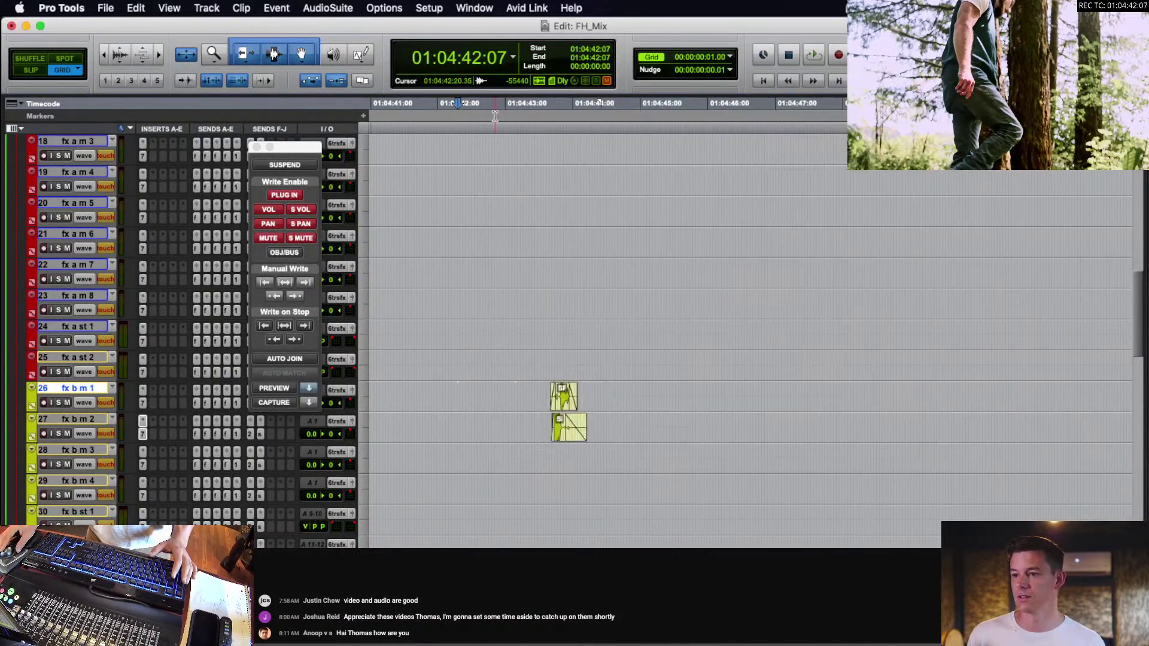
Bring up the Insight 2 meter on PM 6tr beside the timeline, and collapse the stem and bus folder.
scroll(470, 248, "up", 15)
left_click(9, 163)
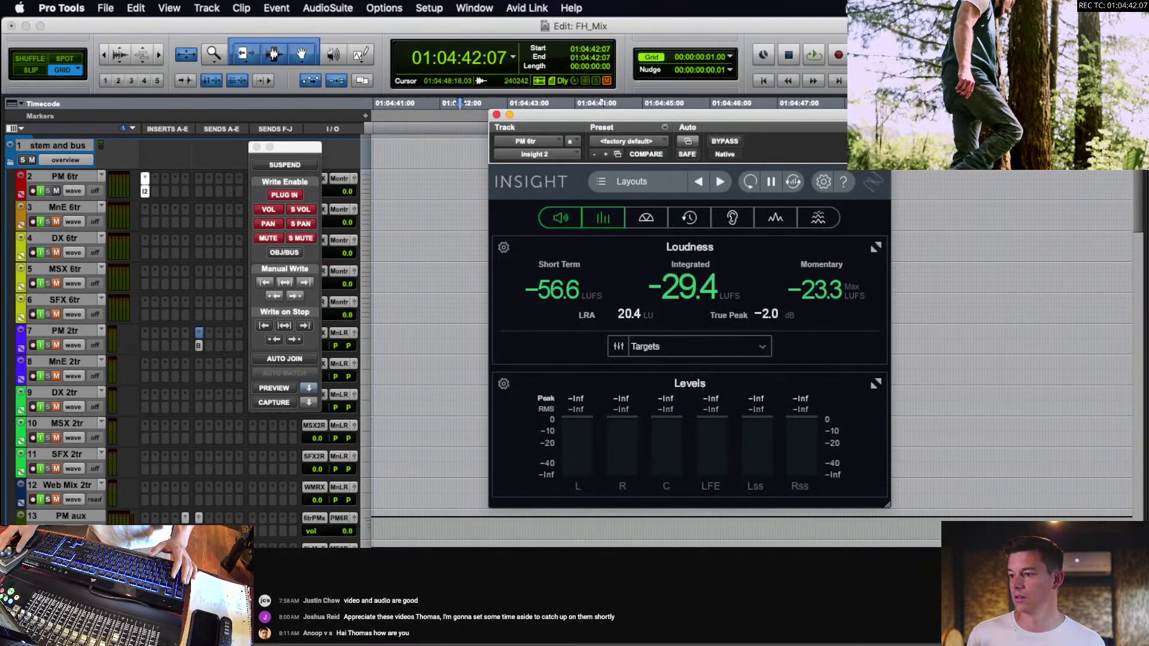
left_click_drag(616, 114, 898, 22)
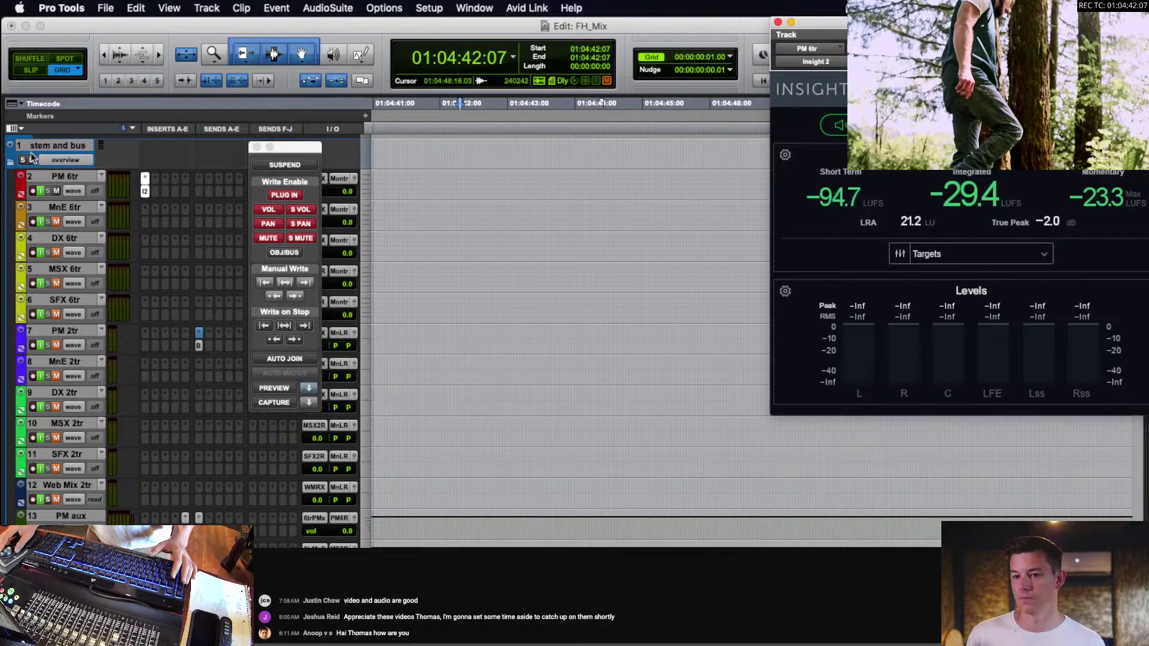
left_click(10, 163)
scroll(613, 290, "down", 10)
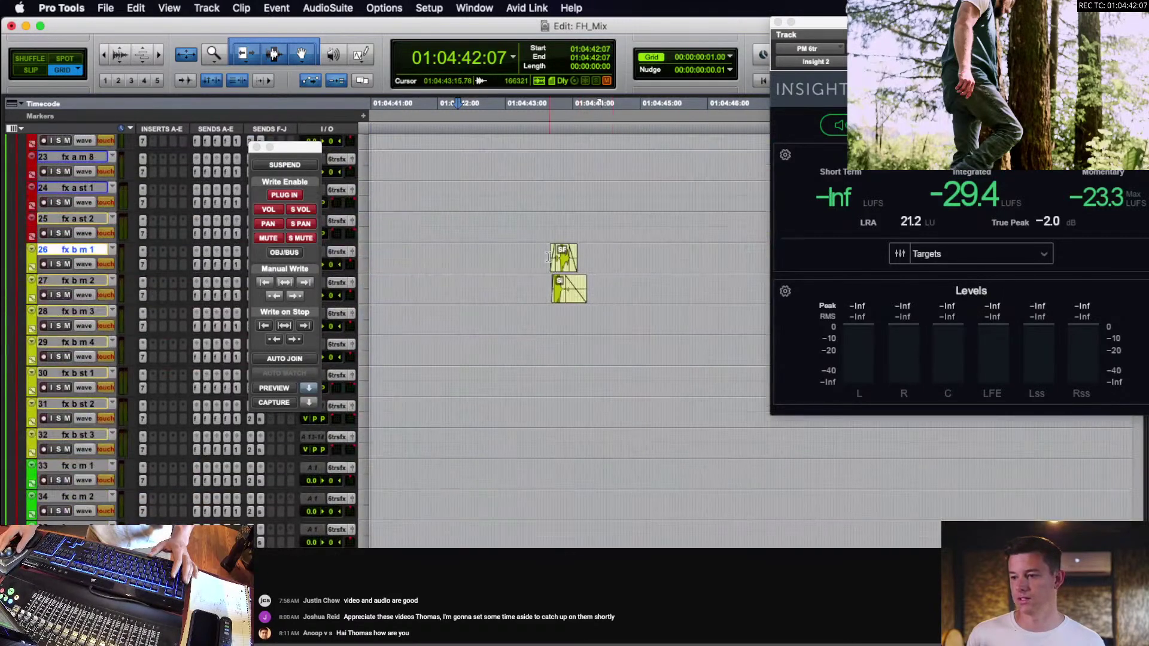
Solo and play the gunshot clips on fx b m 2 and fx b m 1 in turn, finishing with fx b m 2 soloed.
left_click(546, 284)
key("shift+s")
key("space")
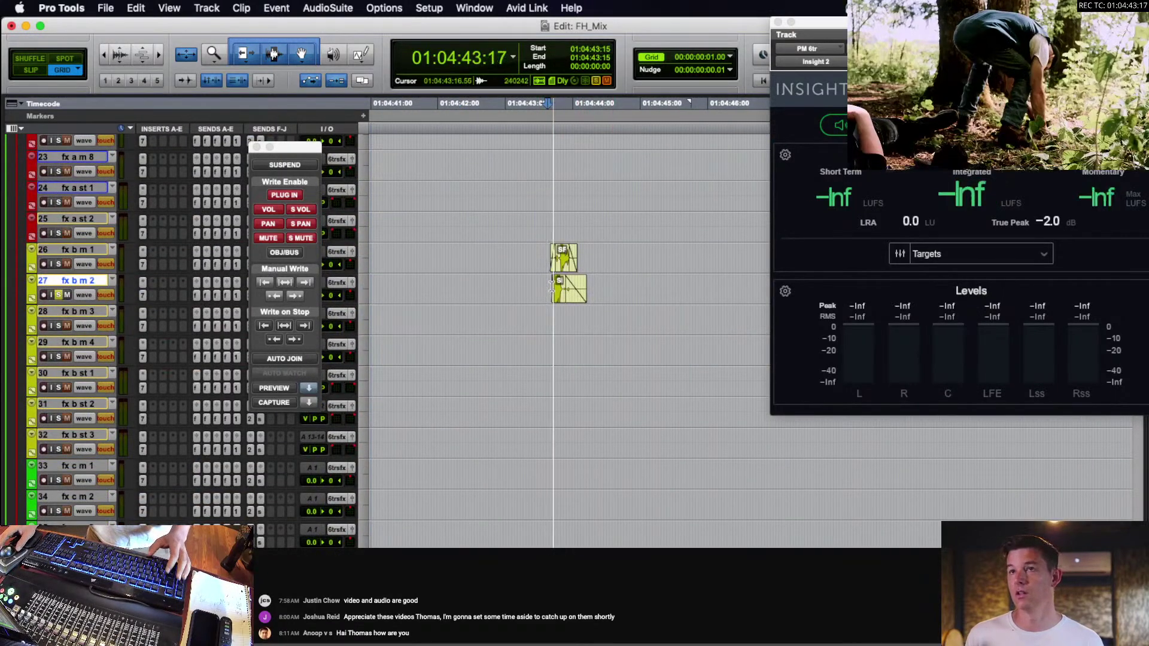
key("space")
left_click(536, 250)
key("shift+s")
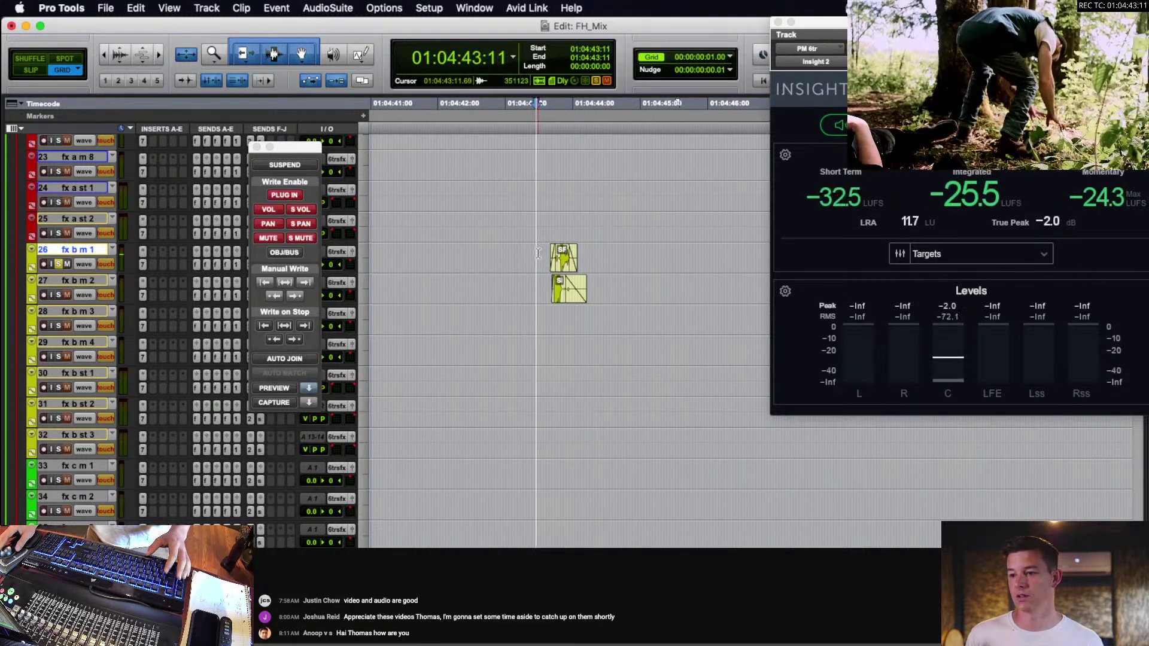
key("space")
key("space")
left_click(532, 283)
key("shift+s")
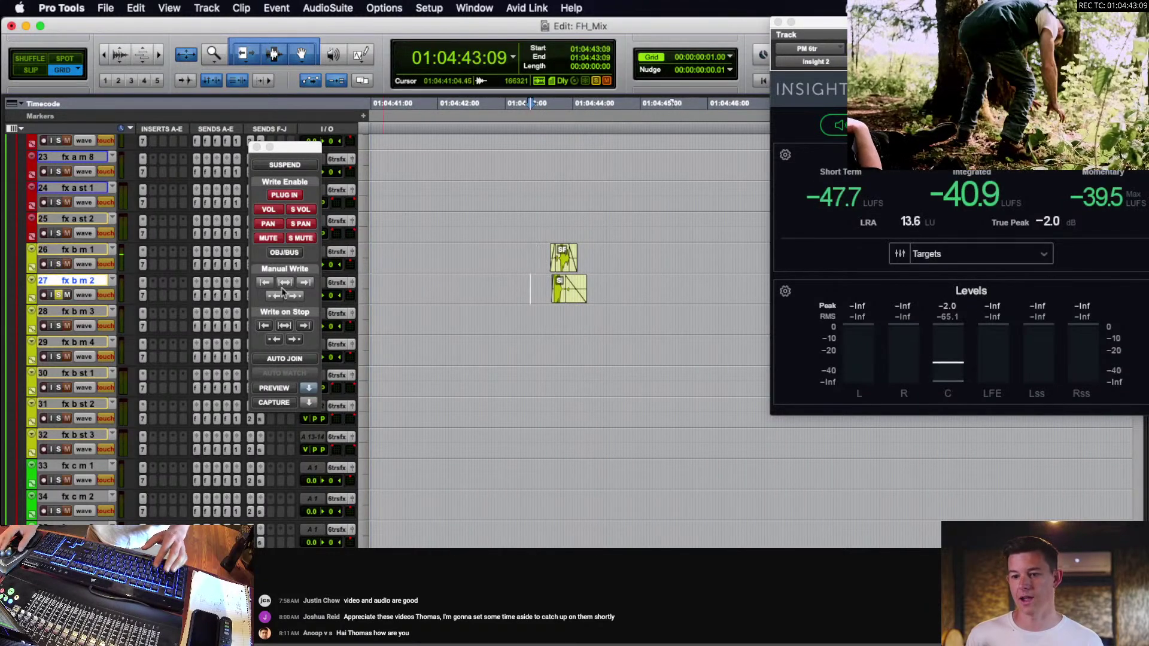
Open the EQ3 7-Band on fx b m 2 and cut its high-frequency shelf slightly while playing the clip.
left_click(143, 295)
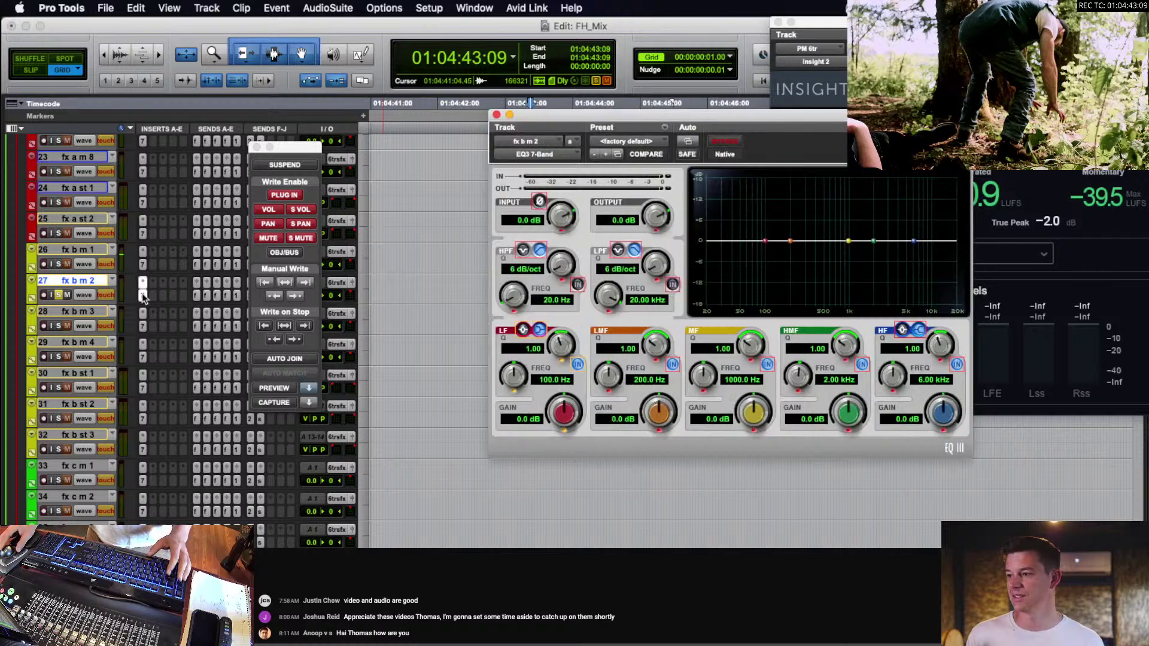
left_click_drag(763, 145, 321, 313)
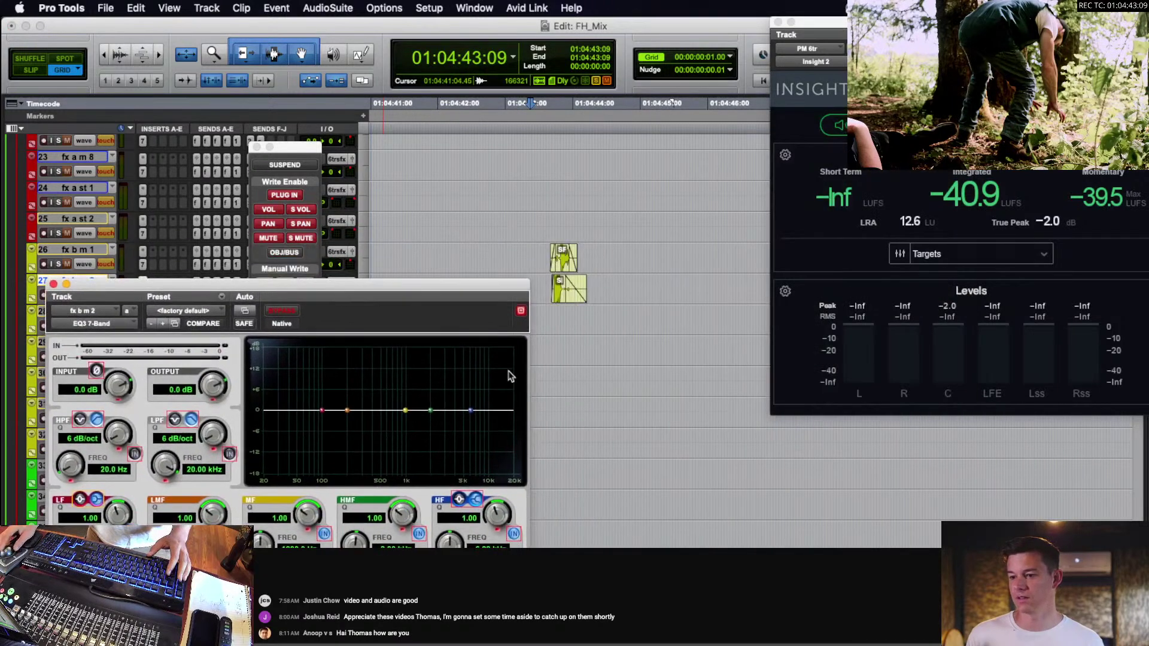
key("space")
left_click_drag(470, 410, 455, 436)
key("space")
key("space")
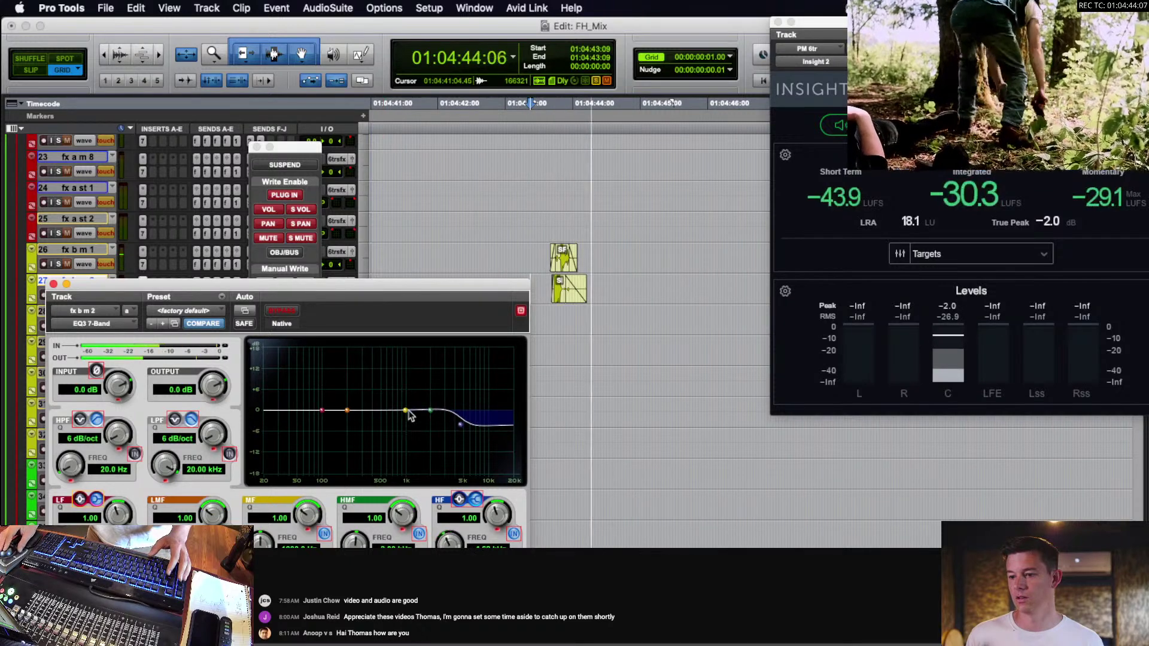
key("space")
key("space")
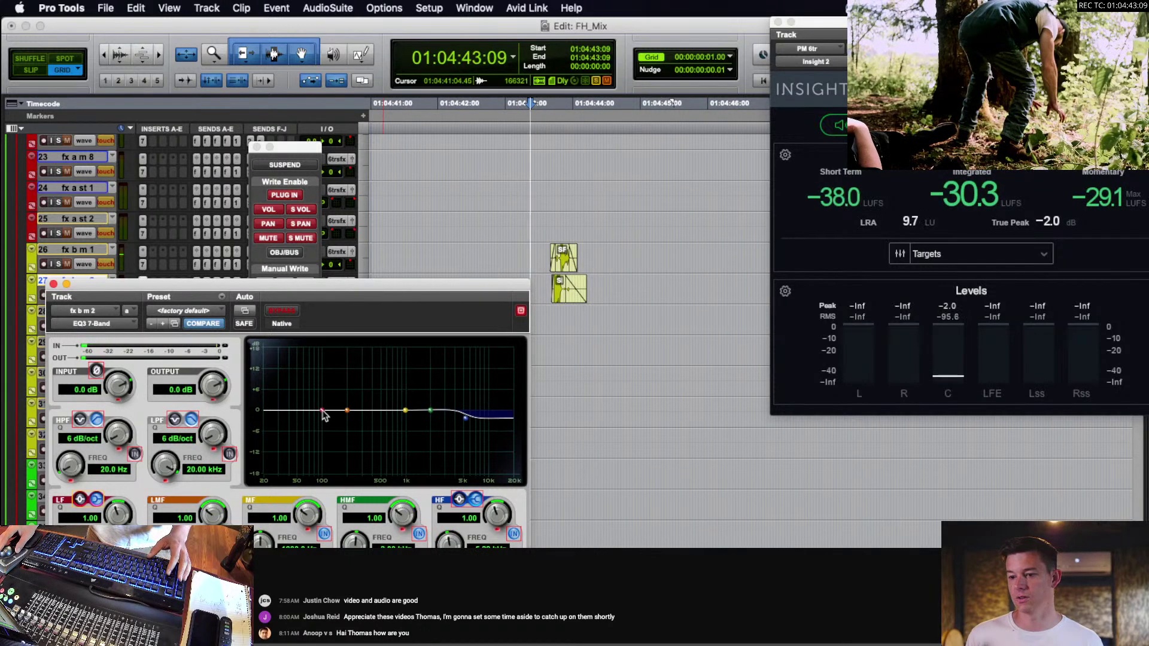
Audition fx b m 2 with the EQ cut and with the flat default, and close the EQ with the track unsoloed.
left_click_drag(322, 413, 348, 412)
key("space")
key("space")
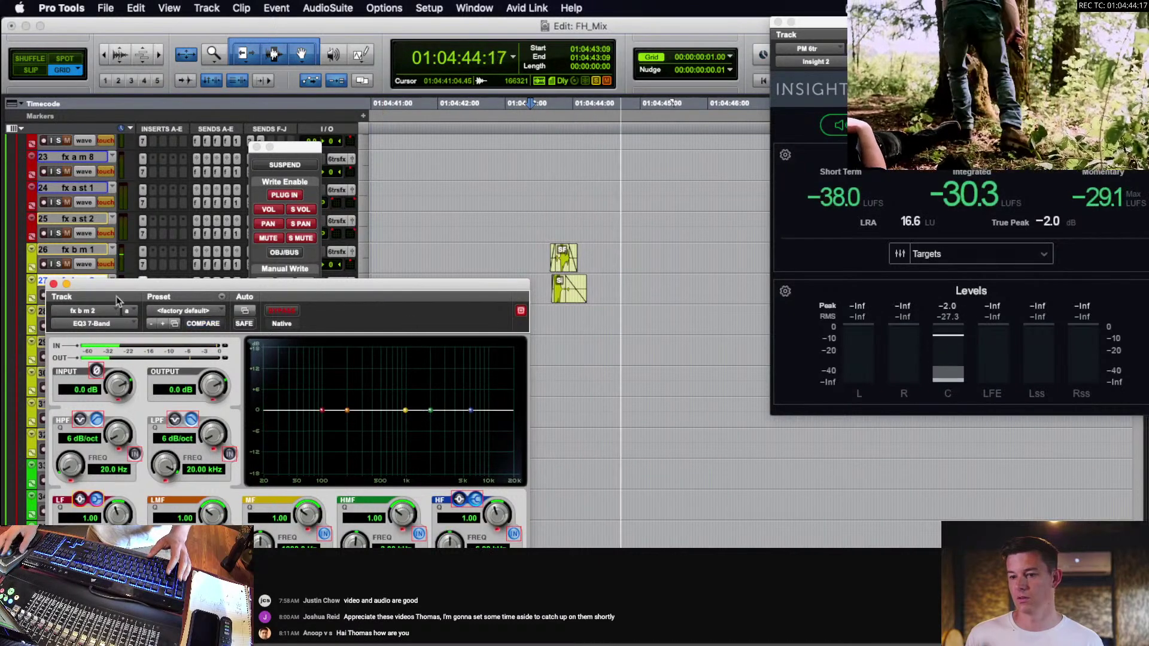
key("space")
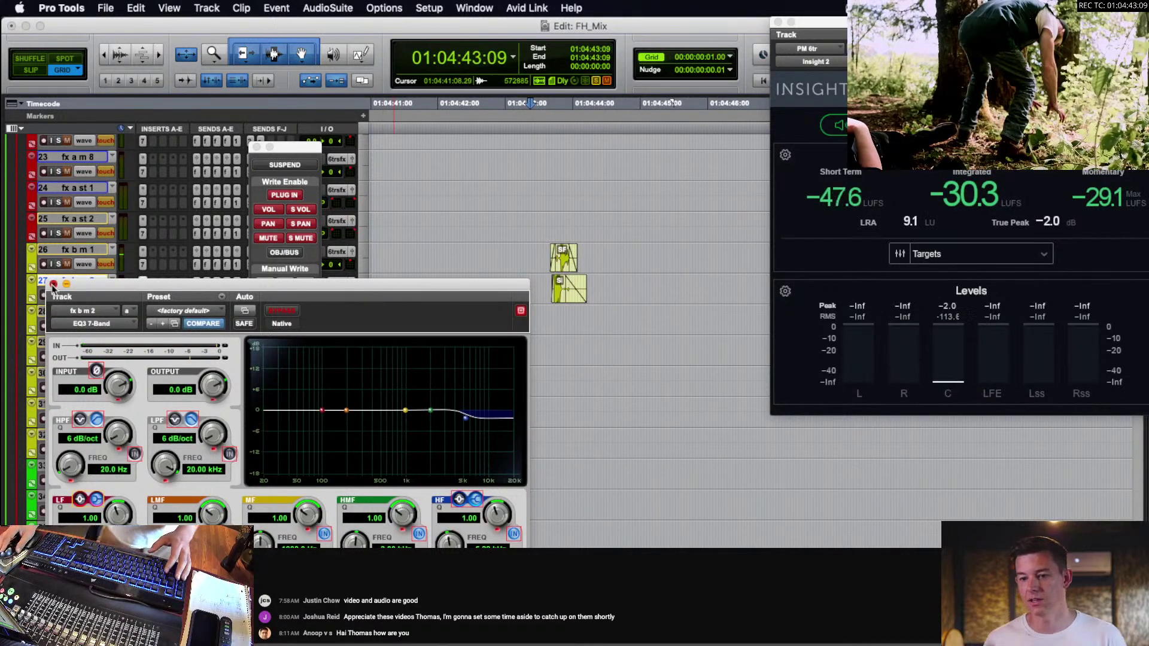
left_click(53, 284)
left_click(535, 283)
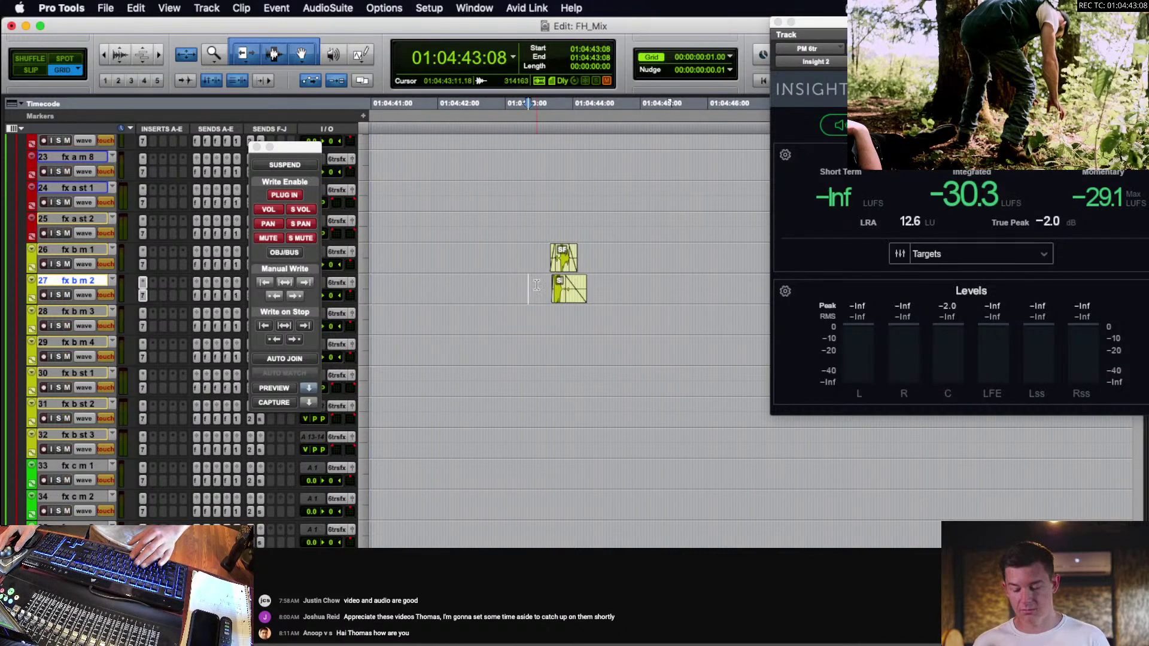
Locate the later group of fx b gunshot and thunder clips, and place the edit cursor at 01:05:33:14 on fx b m 2.
scroll(624, 285, "down", 2)
scroll(623, 286, "right", 3)
scroll(624, 286, "right", 1)
left_click(616, 285)
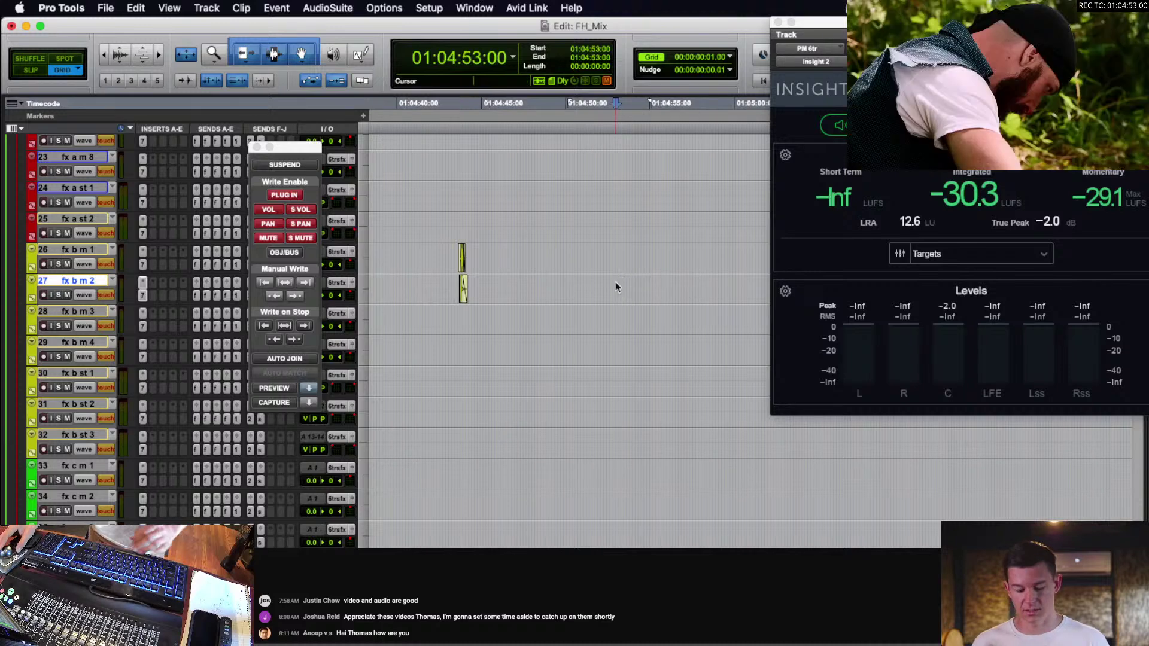
key("r")
scroll(625, 286, "right", 3)
scroll(629, 285, "right", 5)
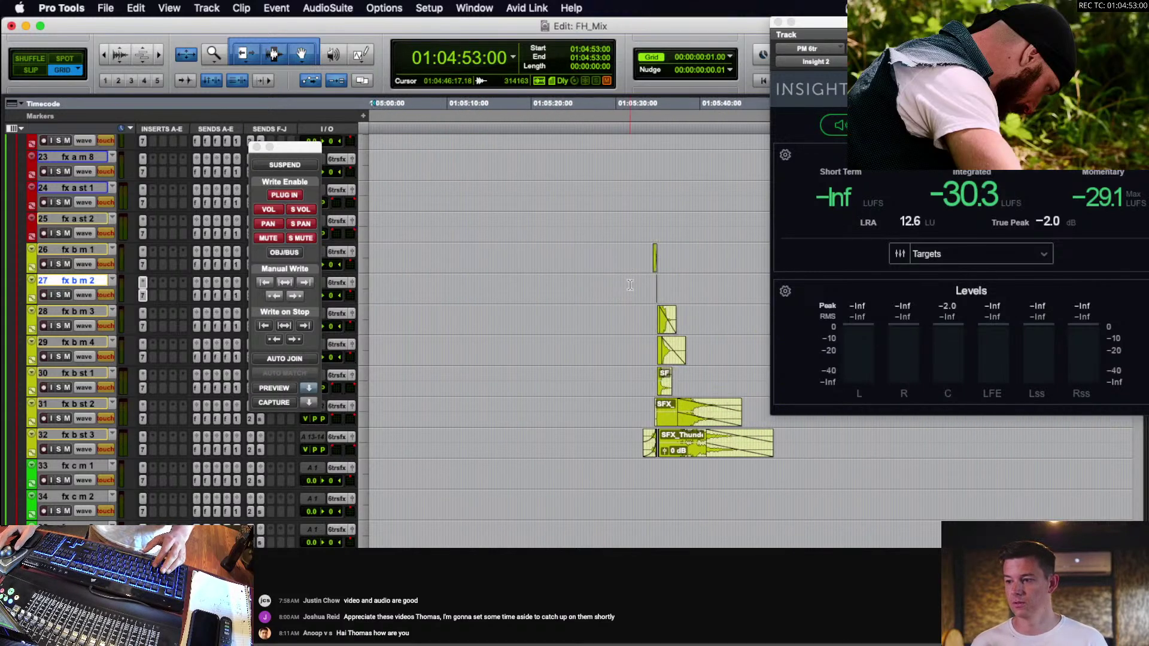
left_click(611, 282)
key("t")
key("t")
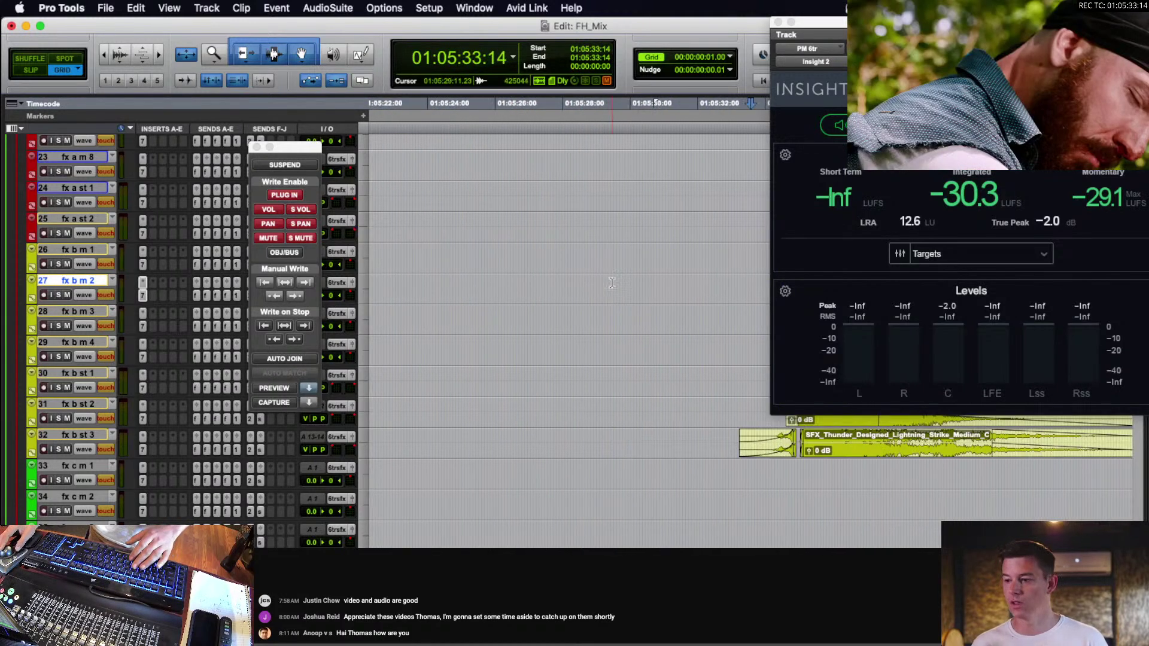
scroll(612, 282, "left", 6)
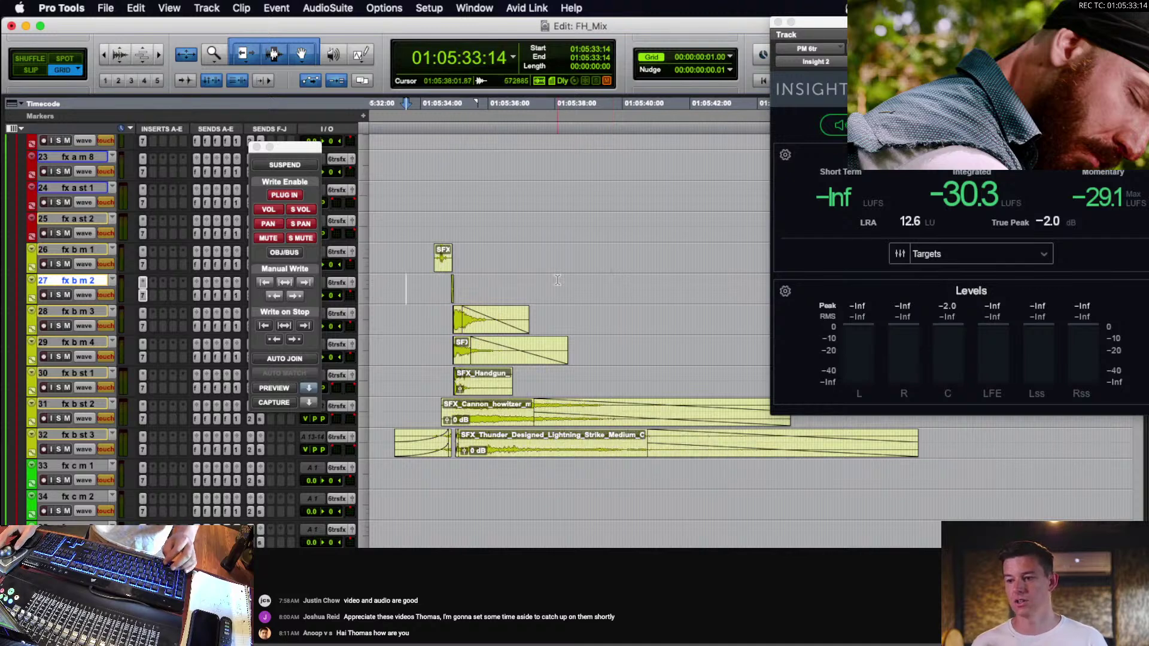
Play the layered gunshot and thunder clips from 01:05:32:18, and set the edit cursor at 01:05:33:12 on fx b m 1.
left_click(402, 254)
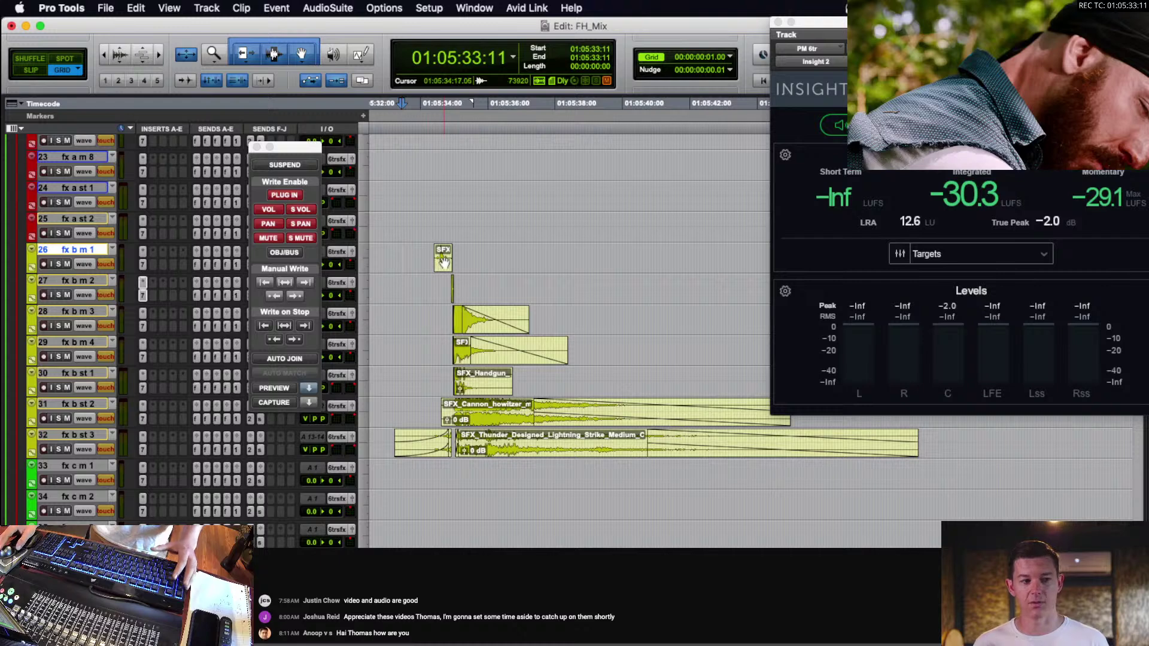
left_click(407, 251)
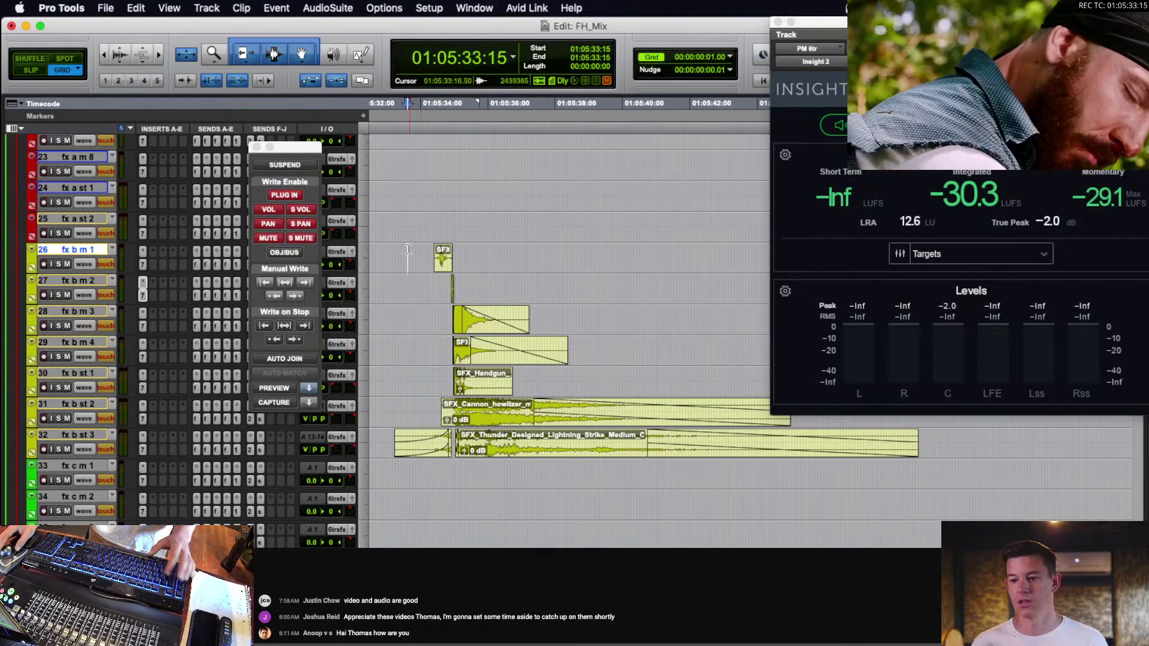
left_click(379, 254)
scroll(408, 255, "left", 1)
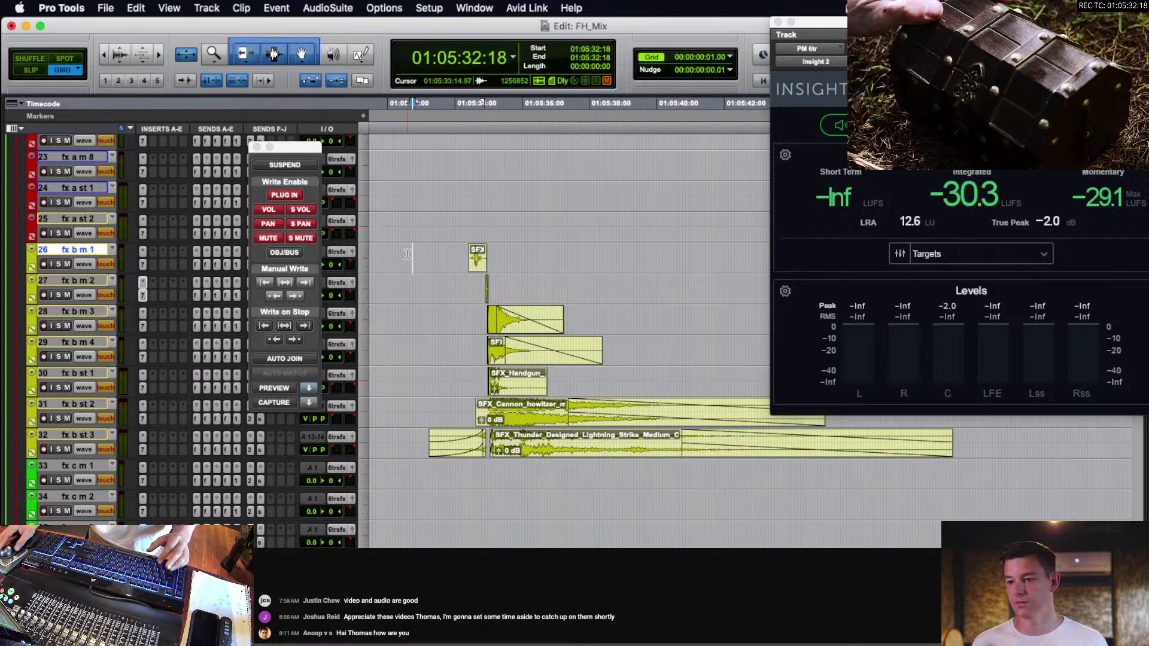
key("space")
left_click(438, 253)
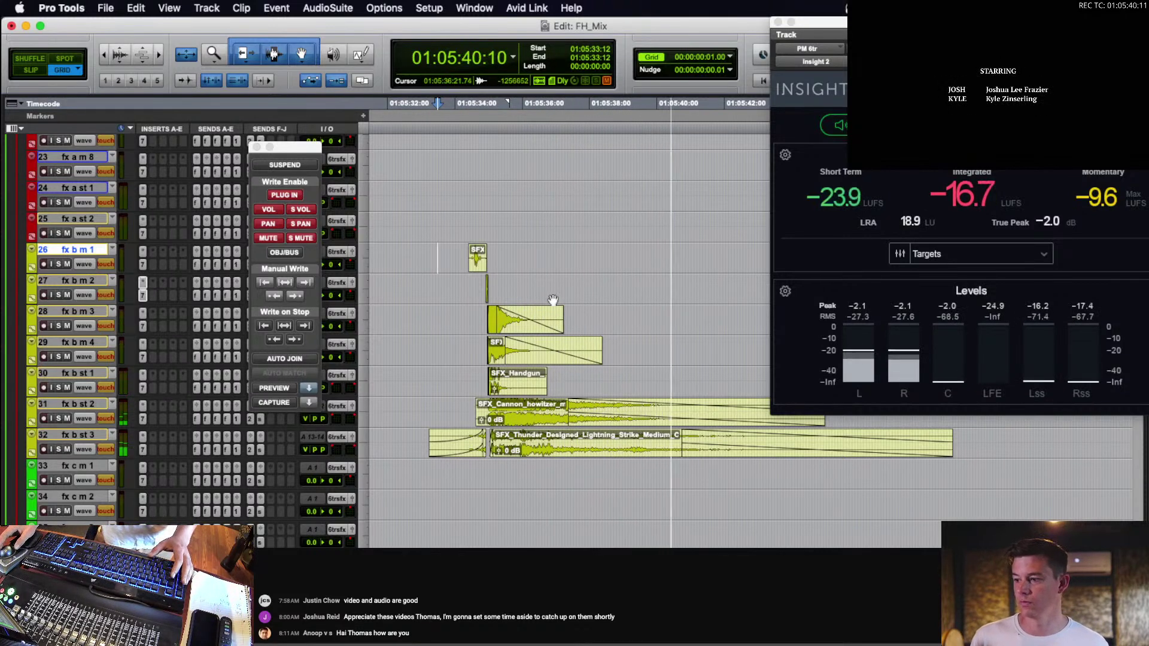
key("space")
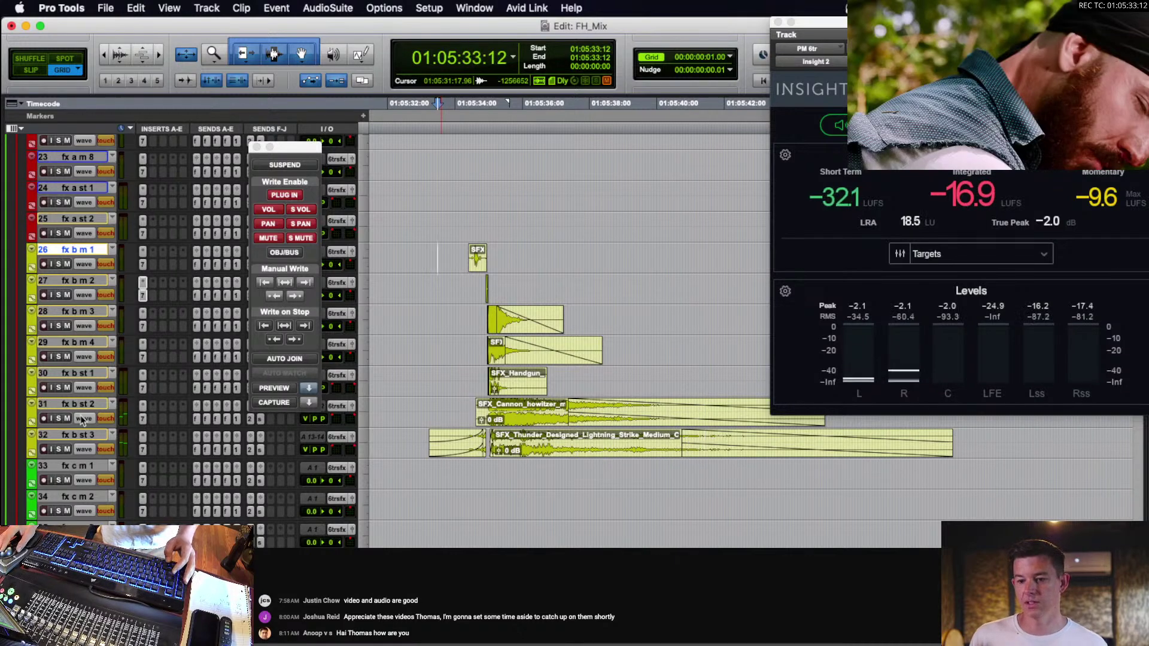
Show send E level automation on all tracks, and raise it over the thunder clip on fx b st 3 and the cannon clip on fx b st 2.
left_click(84, 418)
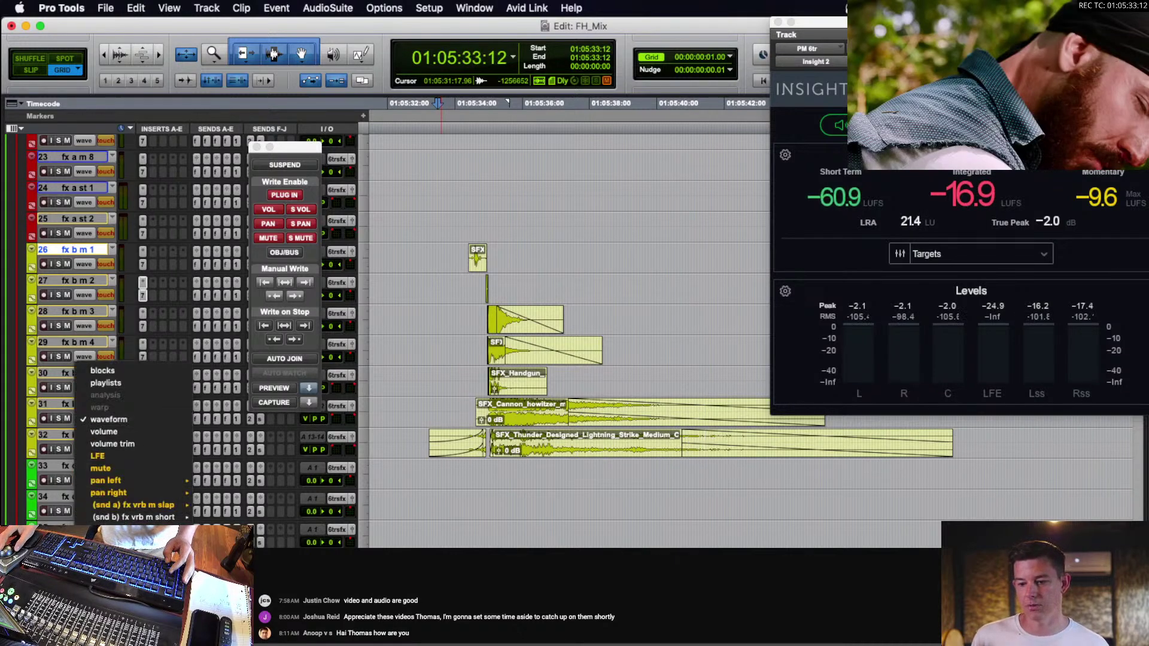
left_click(211, 555, "alt")
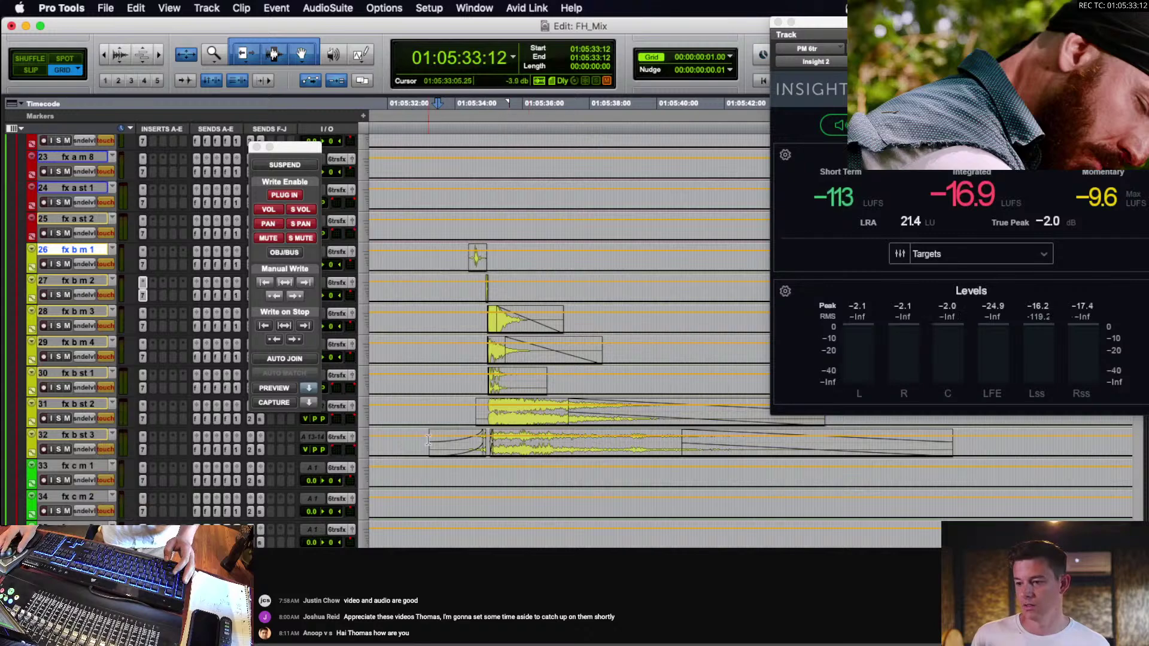
double_click(518, 443)
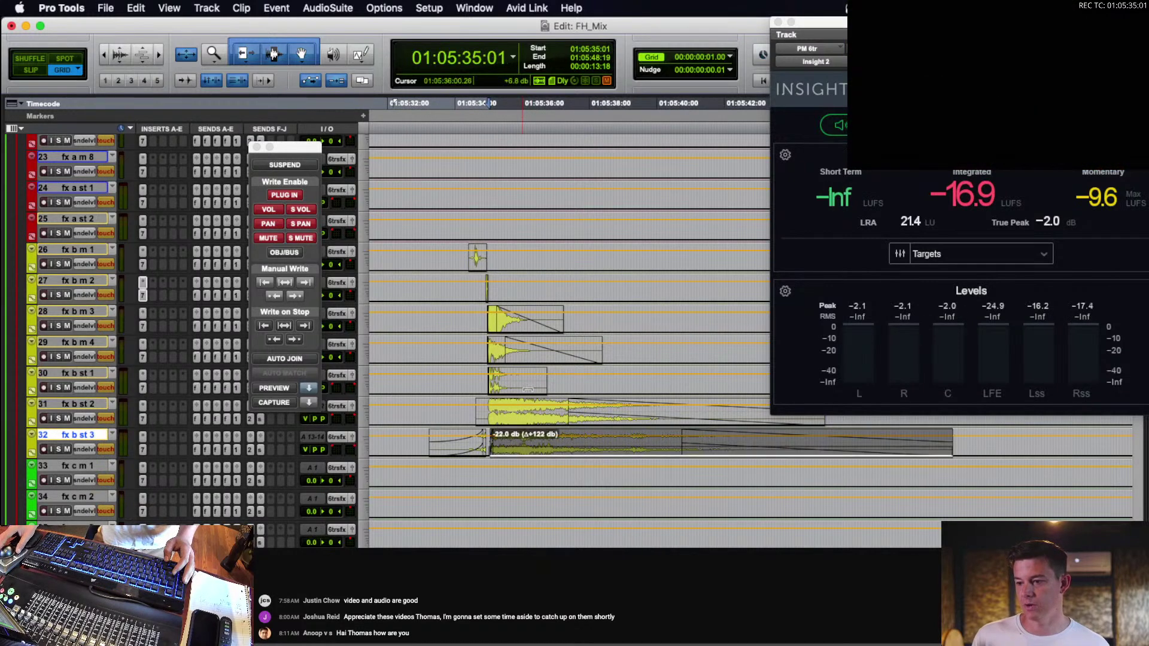
double_click(526, 413)
left_click_drag(526, 403, 526, 361)
left_click(523, 419)
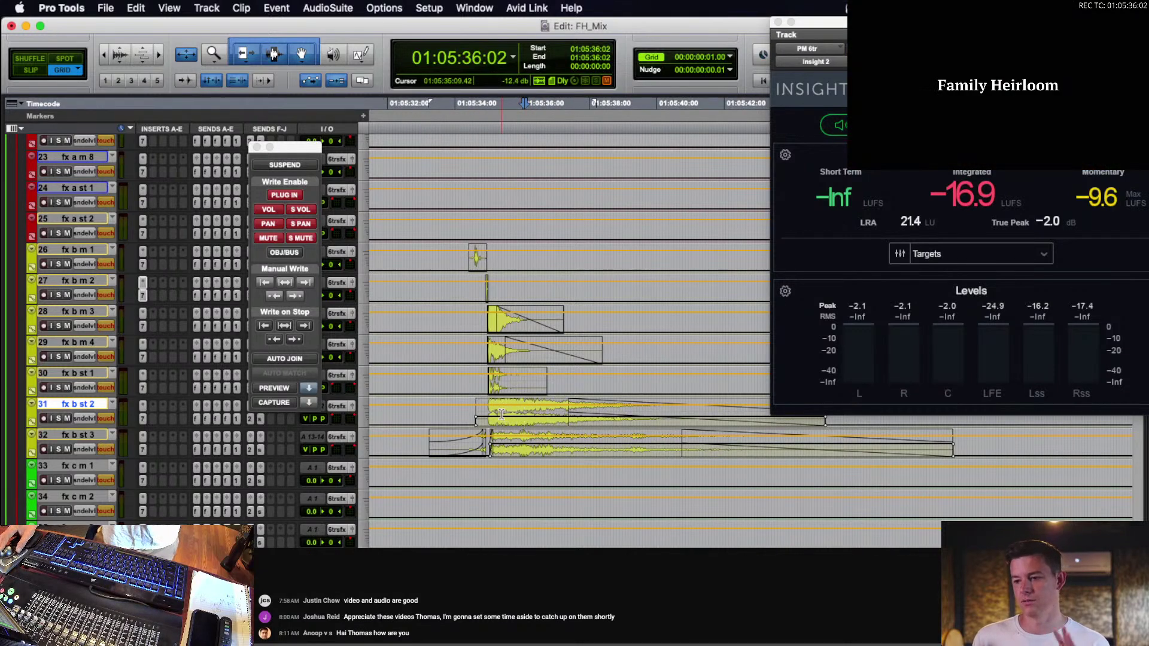
Place the edit cursor at 01:05:35:01 on fx b st 2 and return all tracks to waveform view.
left_click(498, 413)
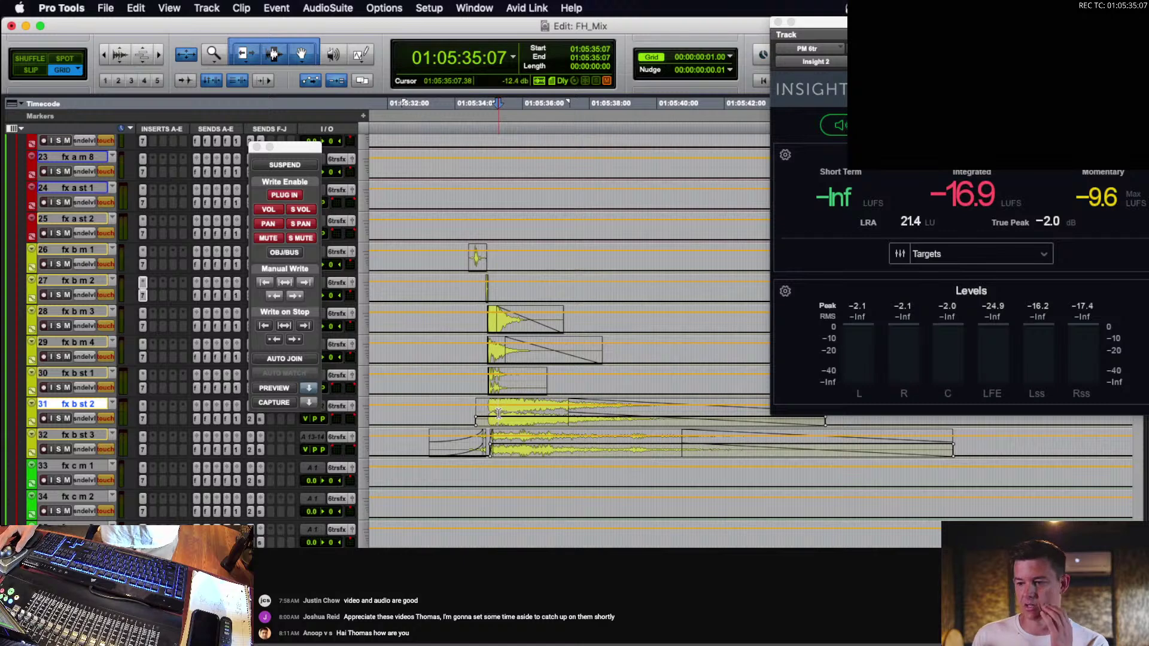
left_click(489, 413)
key("minus")
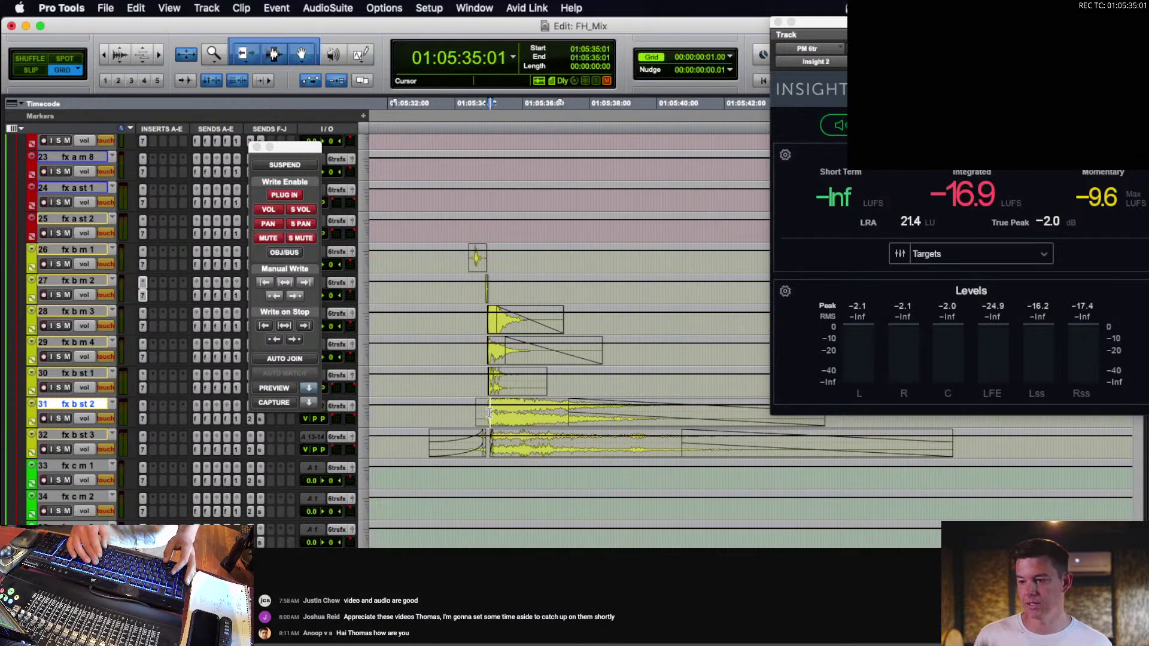
key("ctrl+minus")
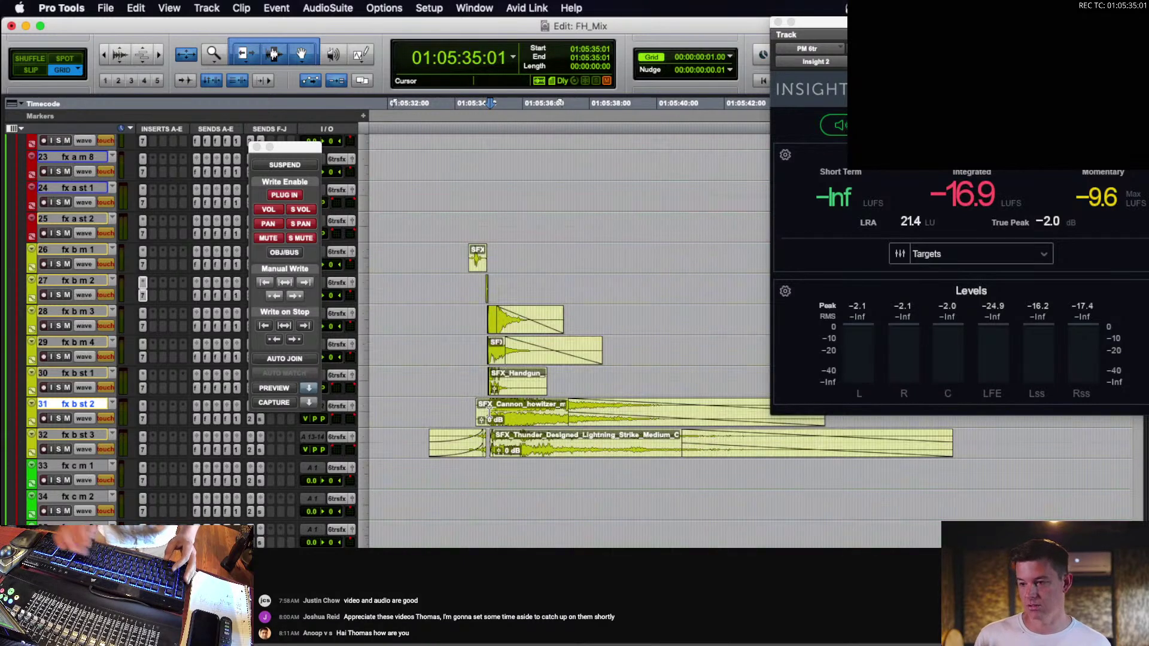
Play fx b m 1 from 01:05:34:03 and then fx b m 2, each soloed, and fade out the end of the fx b m 1 clip.
left_click(459, 249)
key("space")
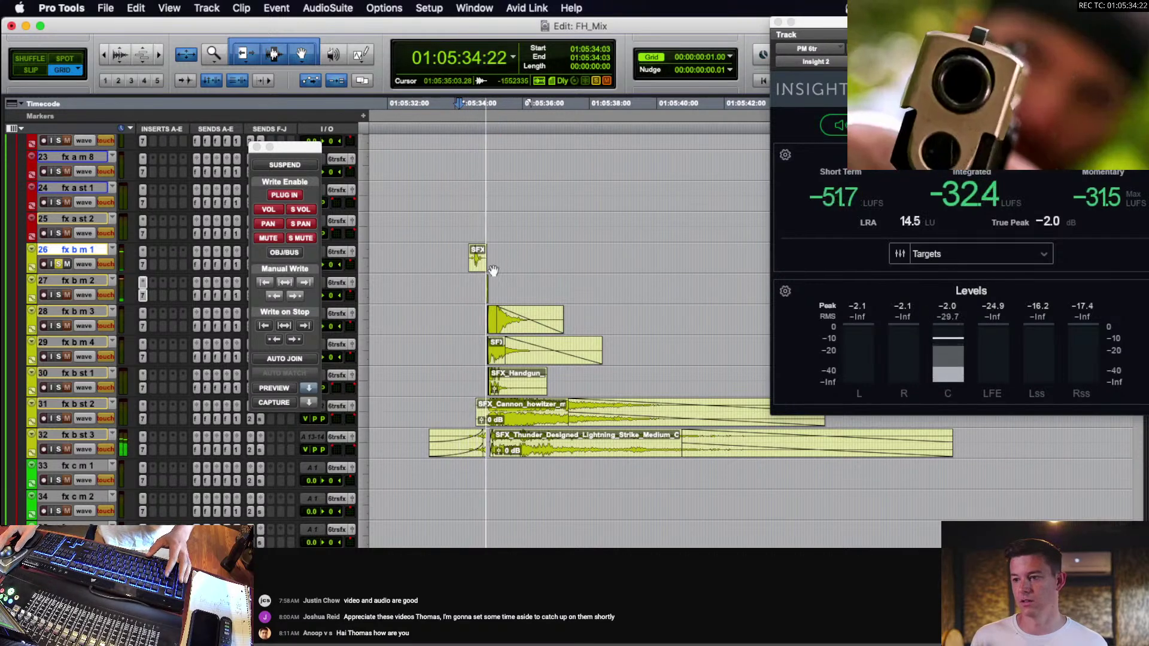
key("space")
left_click(470, 282)
key("shift+s")
key("space")
left_click_drag(496, 258, 484, 256)
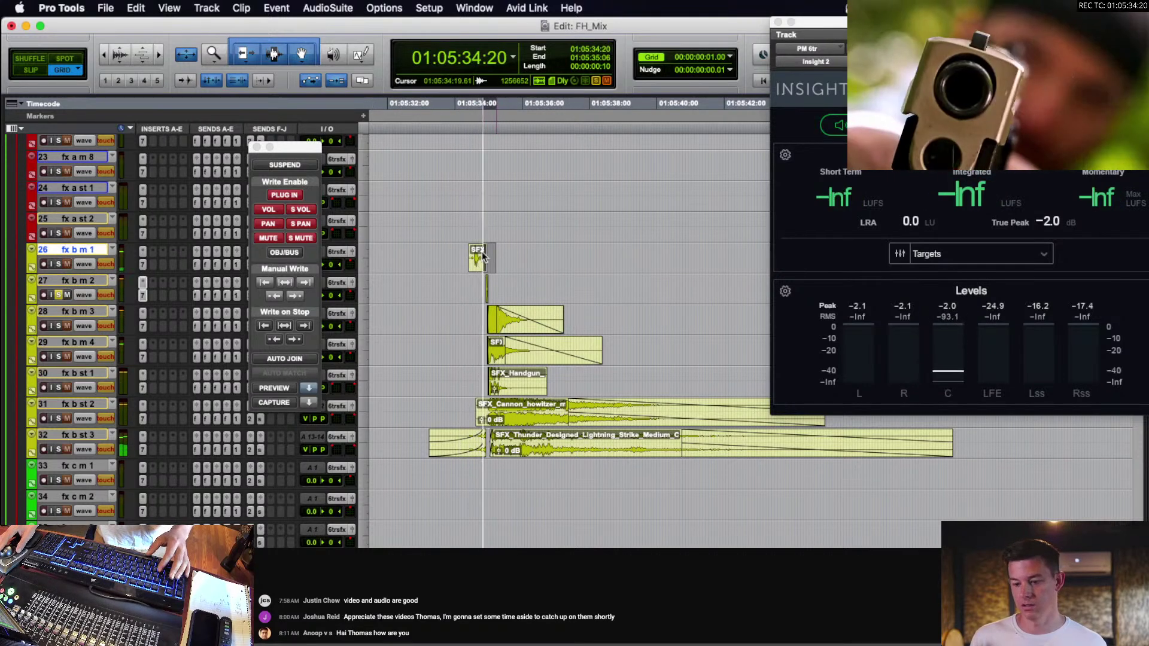
key("space")
Audition fx b m 3 and fx b m 4 soloed one after the other from 01:05:34:16, and clear the solo.
left_click(477, 316)
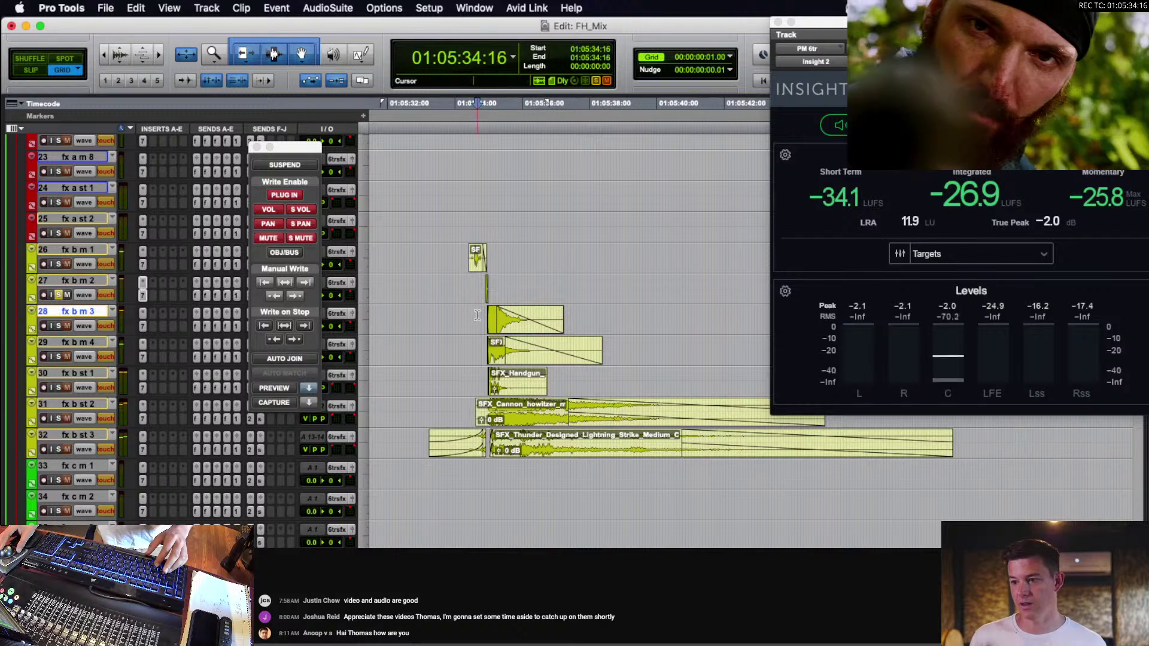
key("shift+s")
key("space")
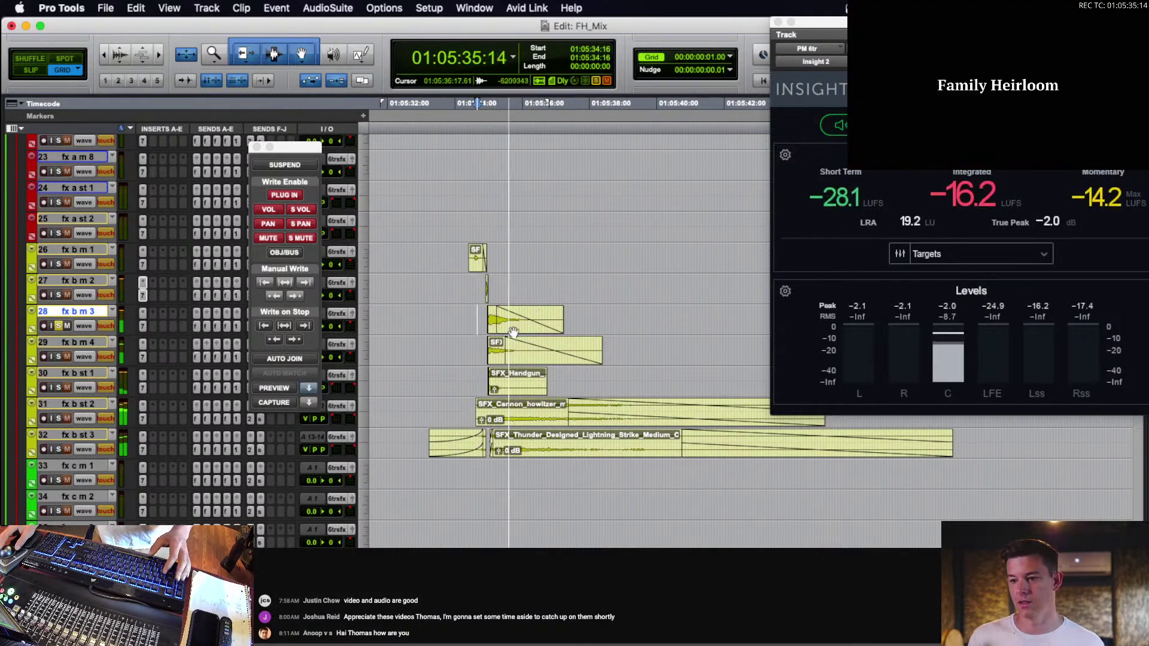
key("space")
left_click(477, 343)
key("shift+s")
key("space")
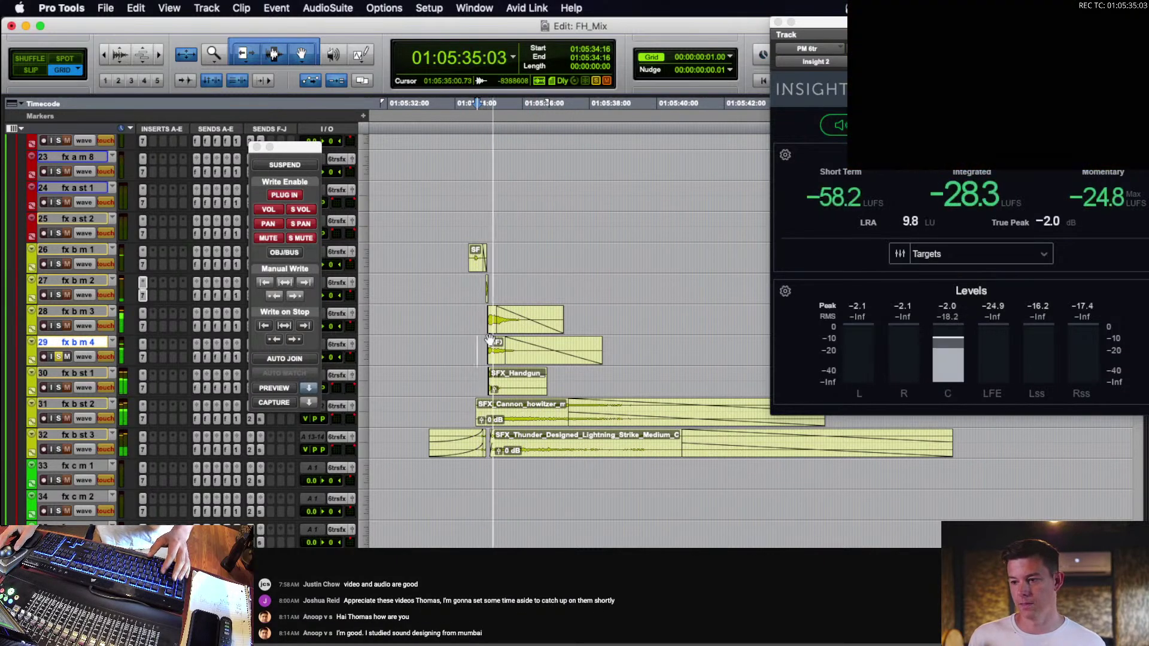
key("space")
key("shift+s")
Select fx b m 3 and fx b m 4 from 01:04:21:18 to 01:05:44:23, reaching from the early gunshots past the later ones.
left_click(474, 320)
key("r")
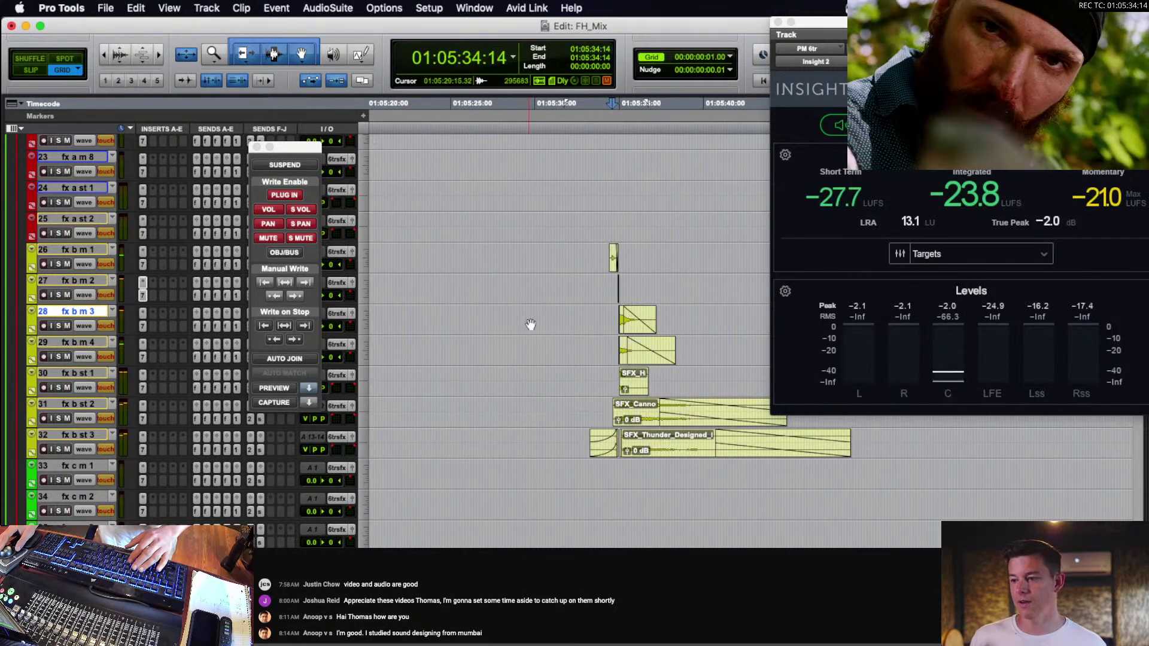
key("r")
key("r")
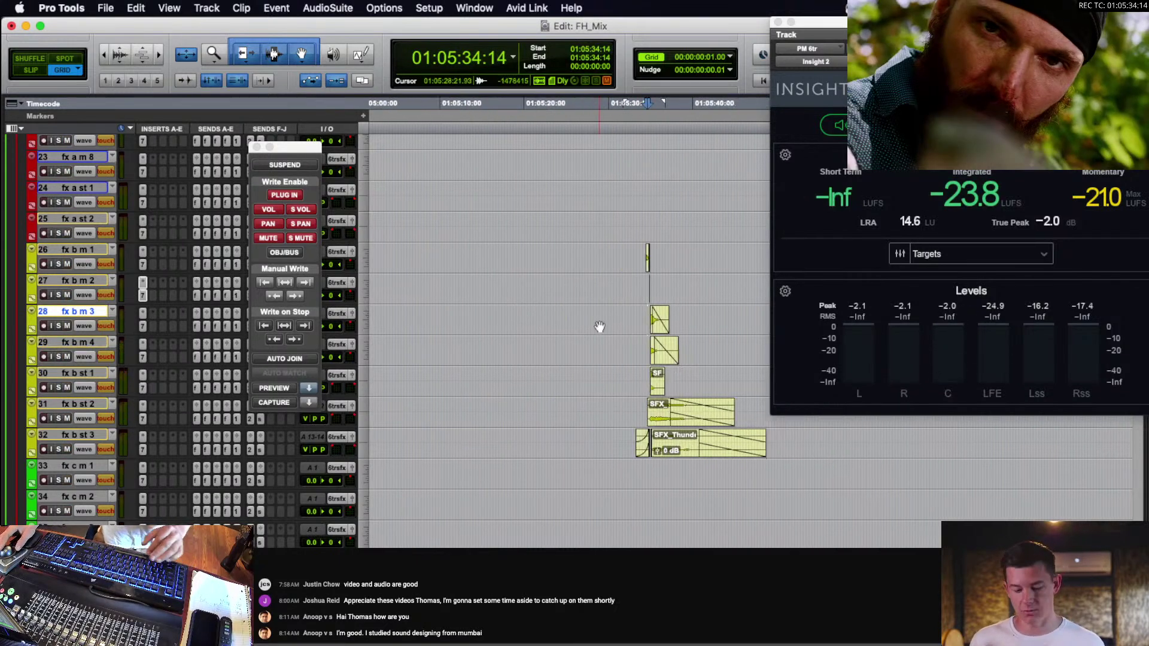
key("space")
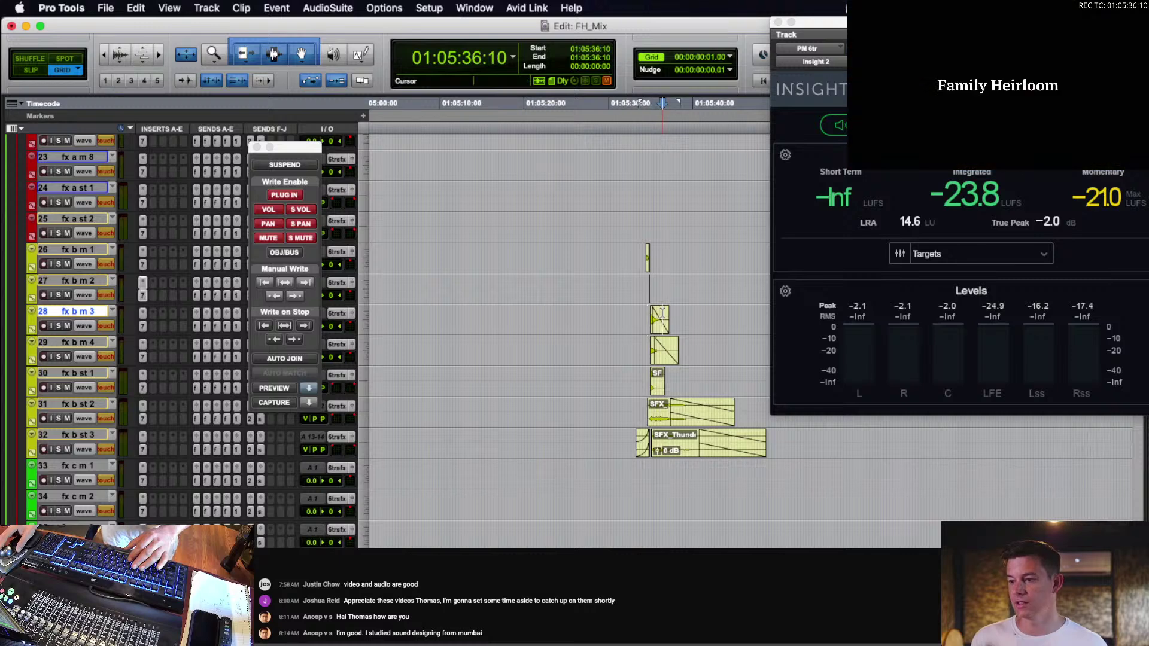
key("r")
key("r")
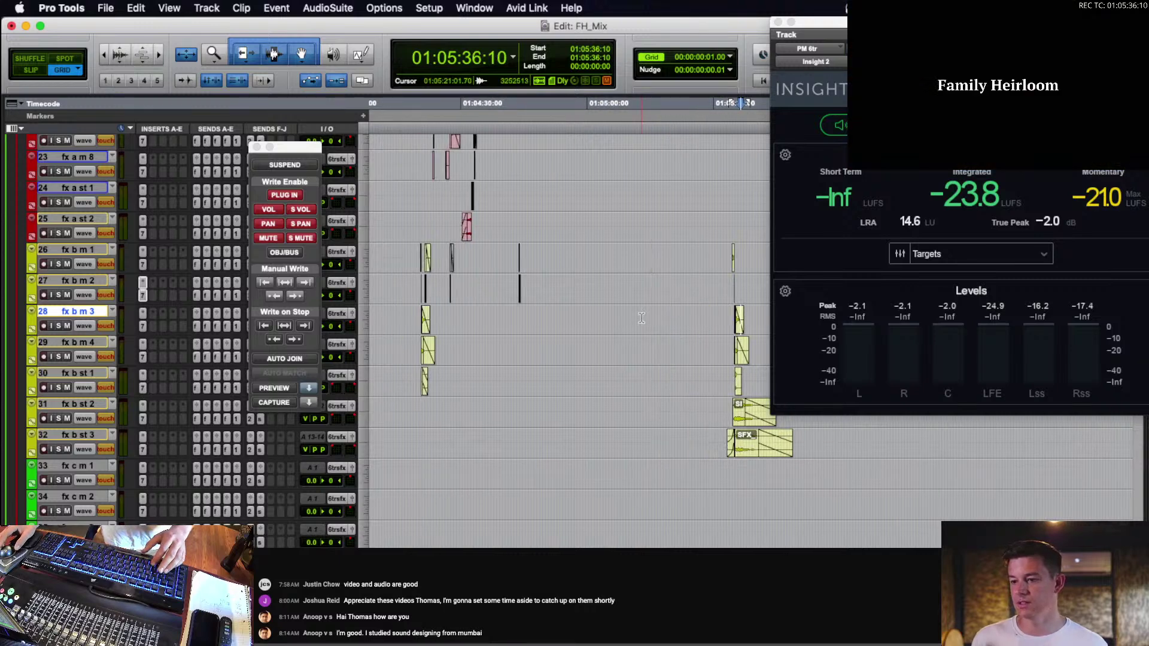
left_click(426, 312)
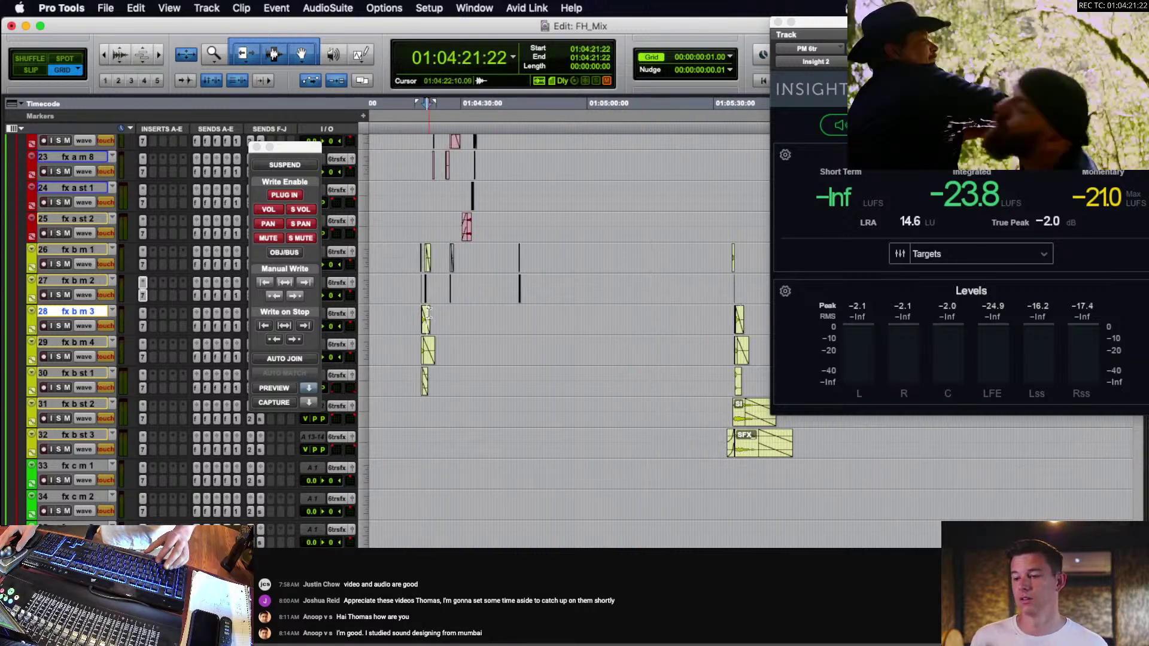
scroll(430, 313, "right", 2)
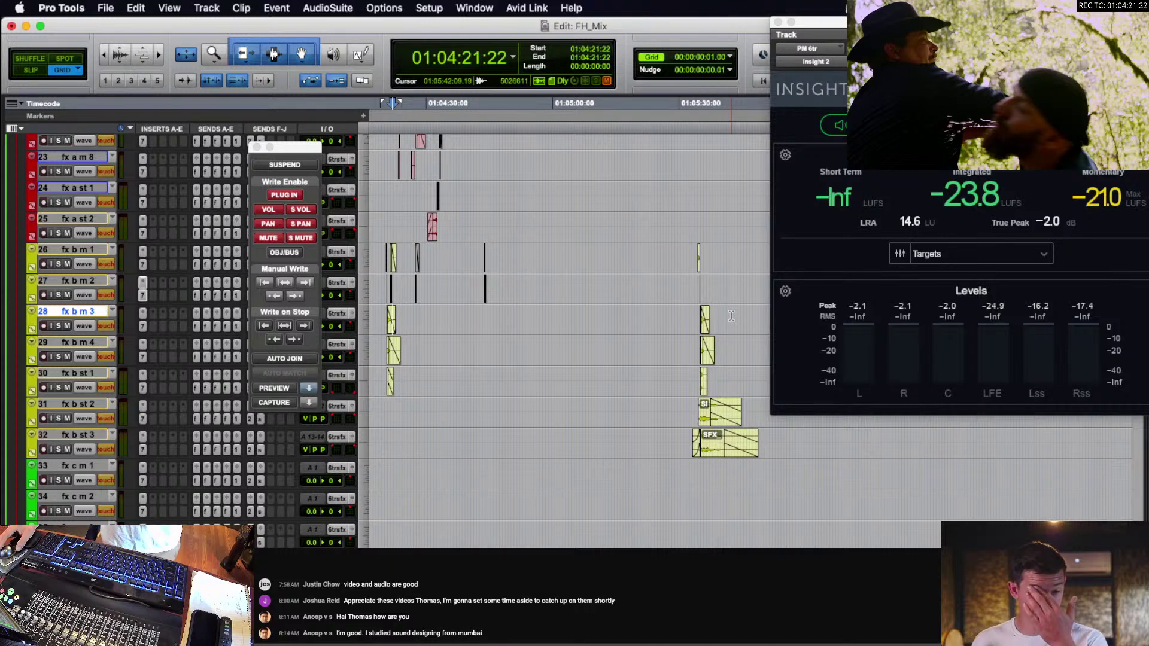
left_click_drag(741, 314, 392, 347)
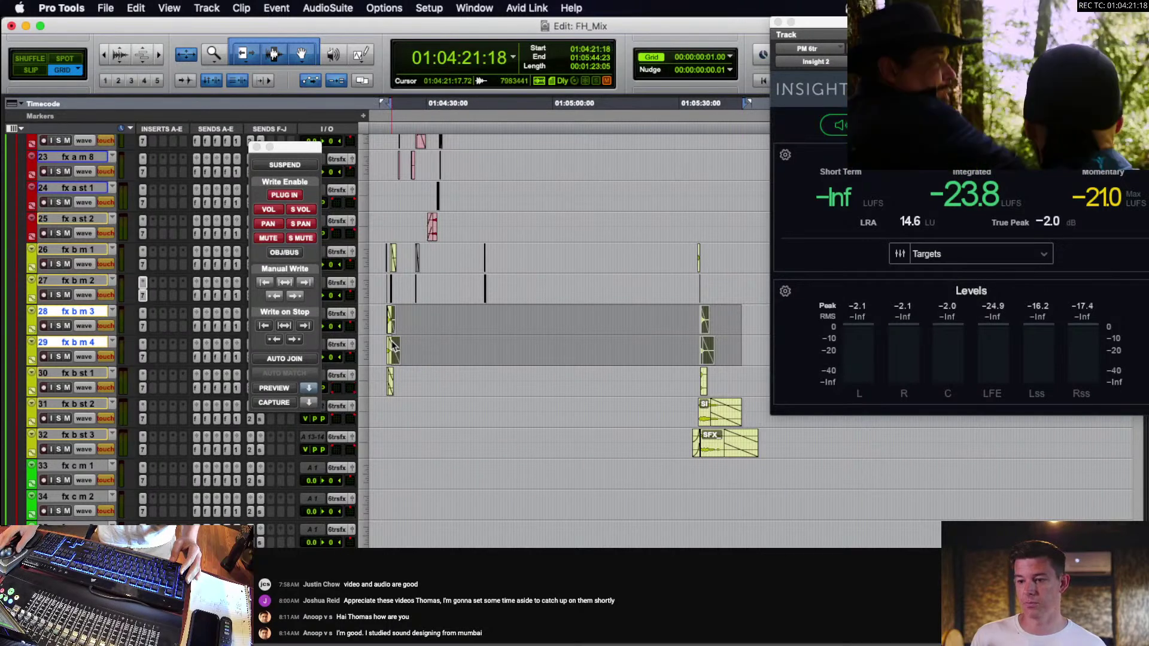
Check the EQ3 7-Band on fx b m 3 and fx b m 4, and write all enabled automation across the selection in volume view.
left_click(143, 326)
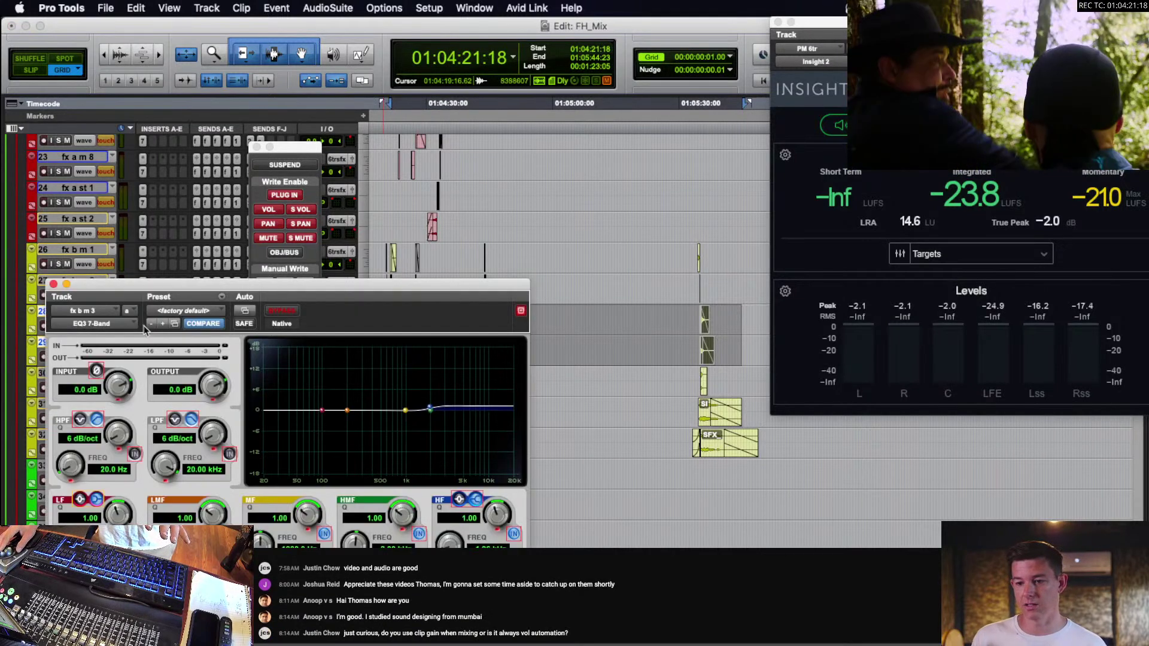
left_click(52, 284)
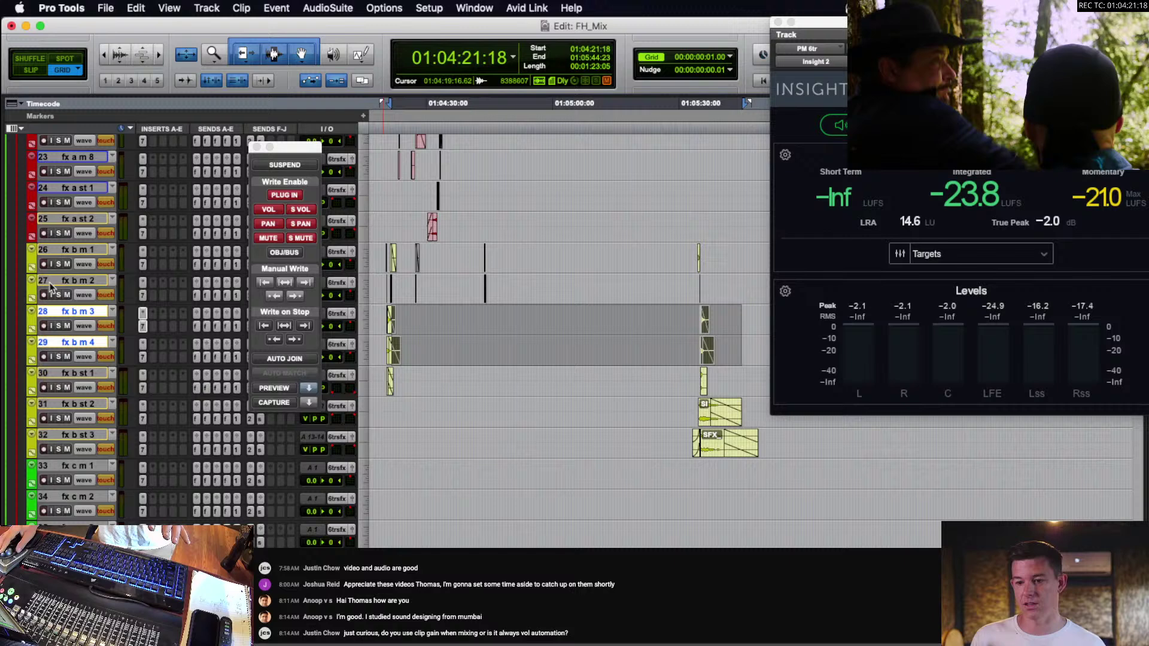
left_click(143, 357)
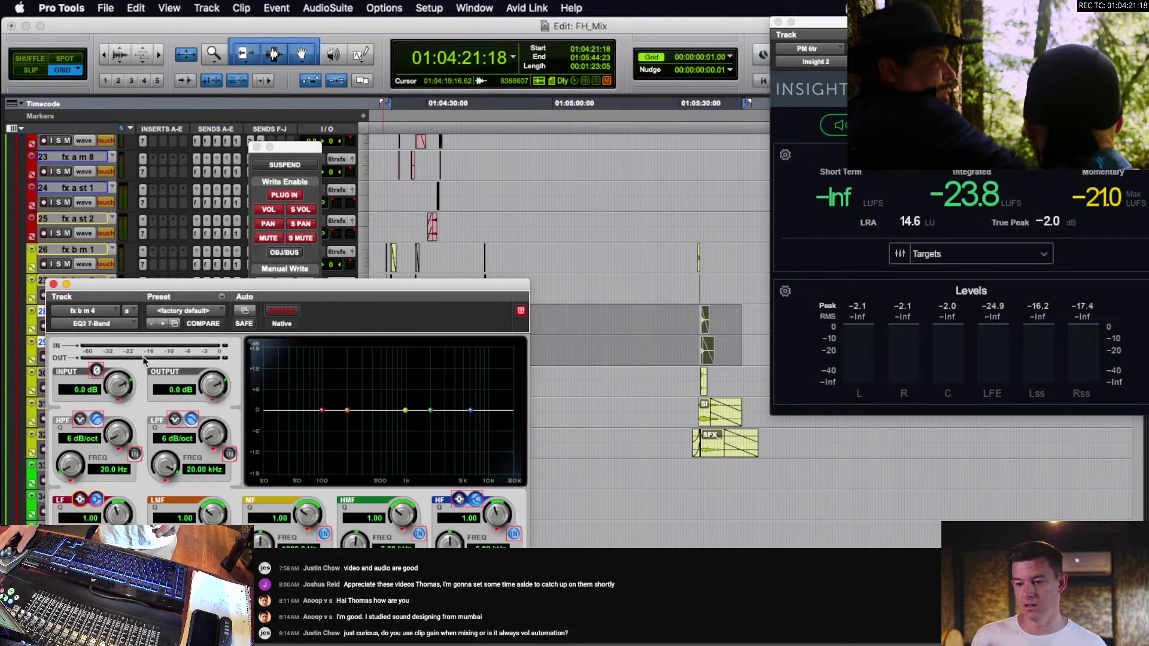
left_click(52, 285)
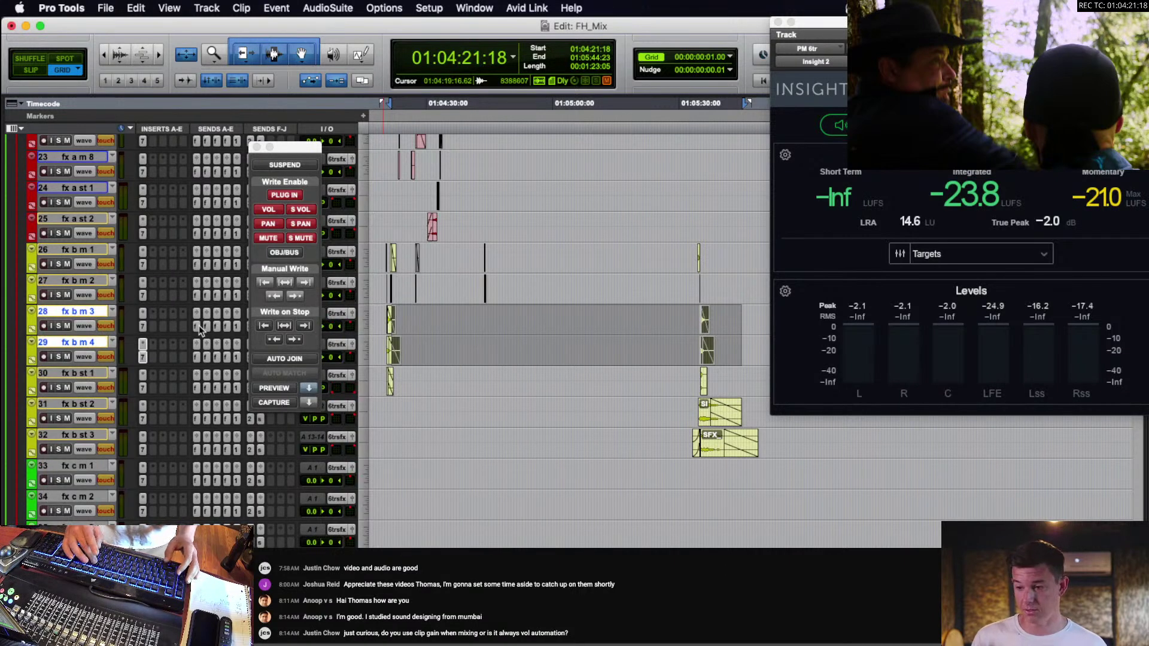
key("ctrl+minus")
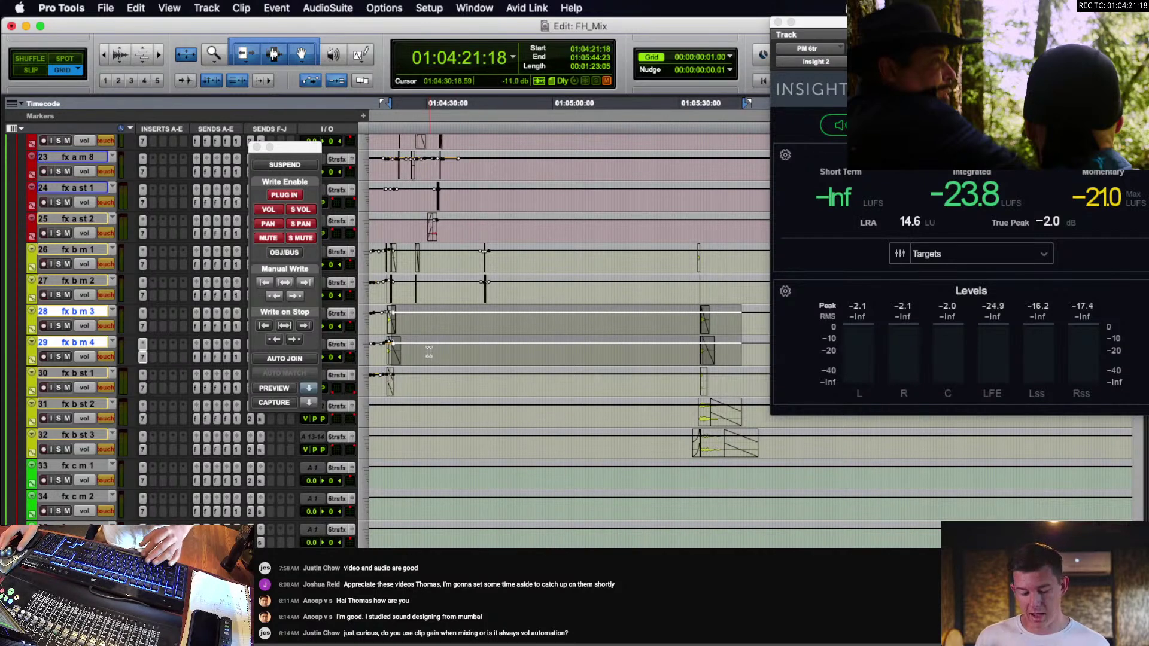
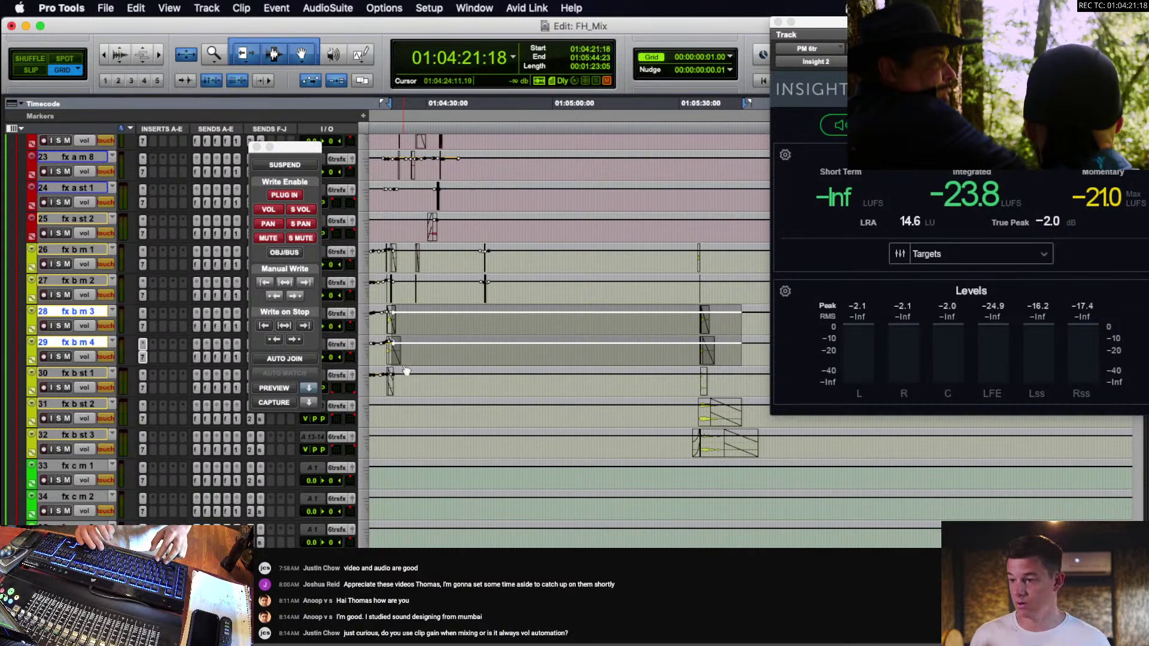
key("alt+super+slash")
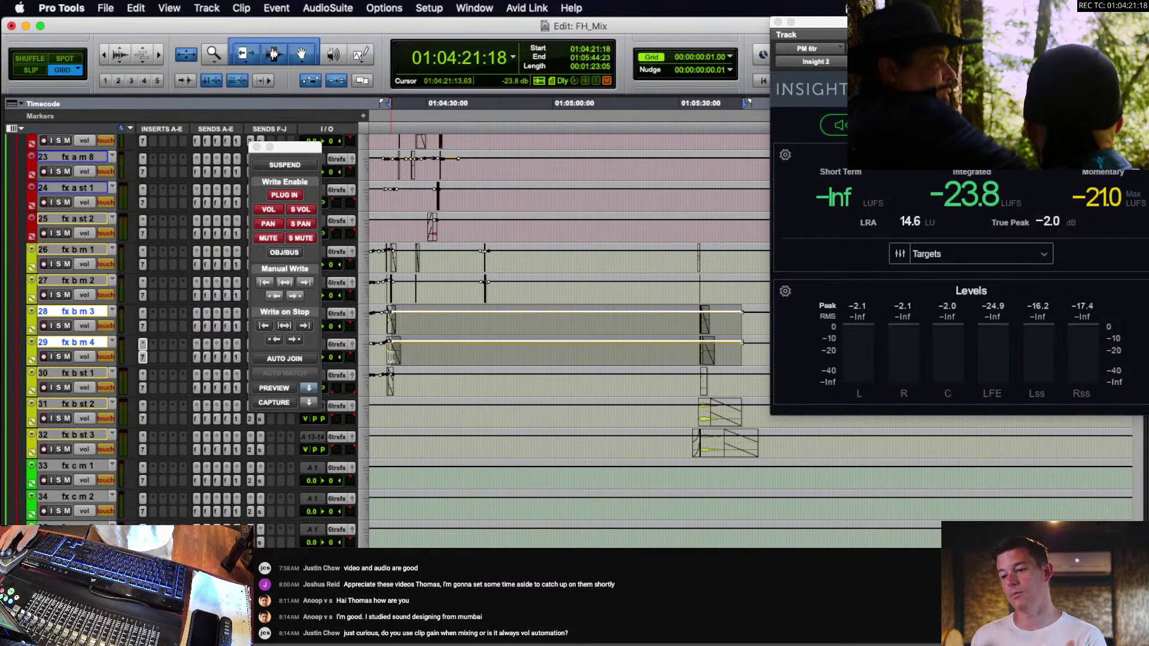
Go to the later gunshot group and play fx b st 1 soloed from 01:05:34:10.
left_click_drag(390, 357, 711, 365)
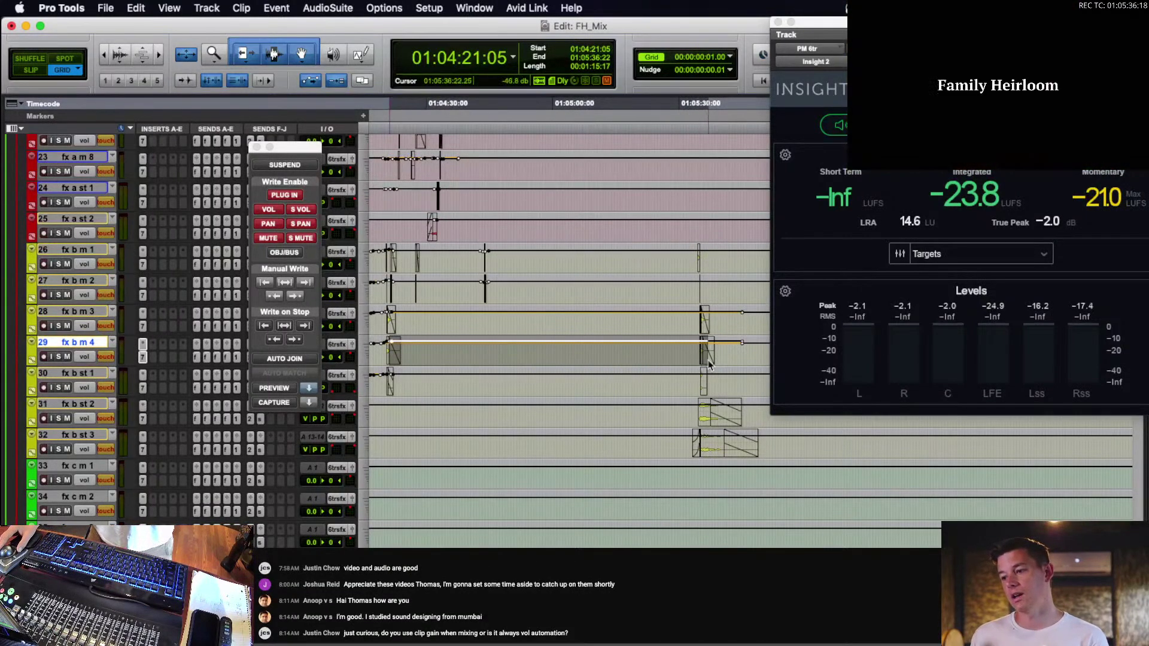
left_click(704, 359)
key("t")
key("t")
scroll(674, 362, "right", 3)
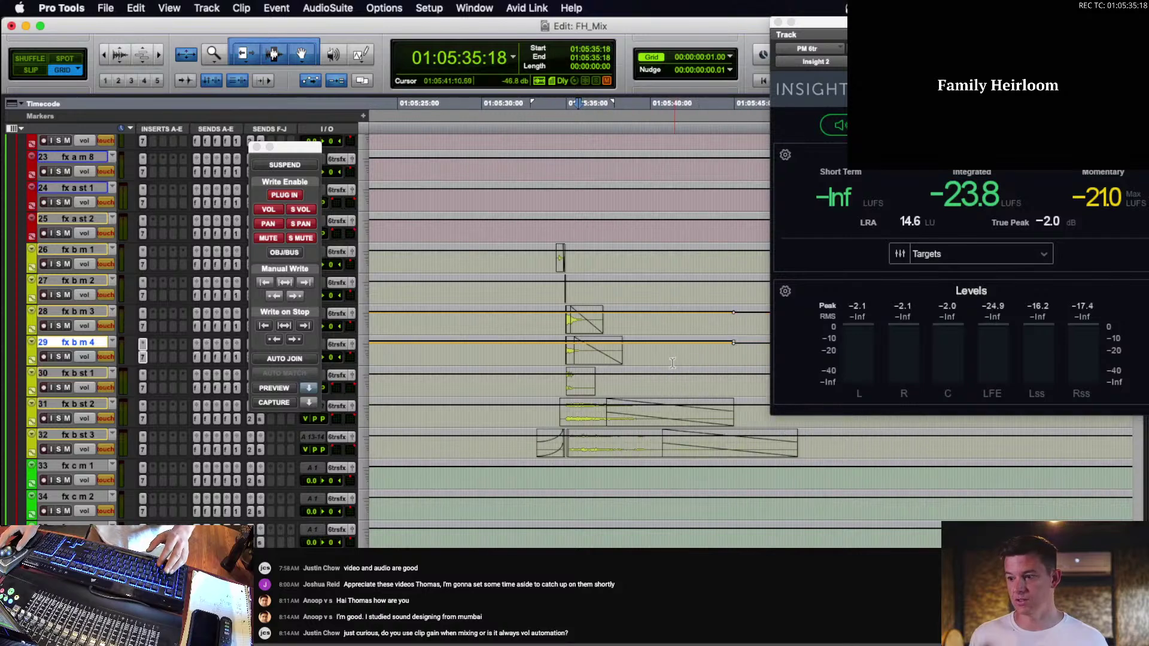
left_click(556, 384)
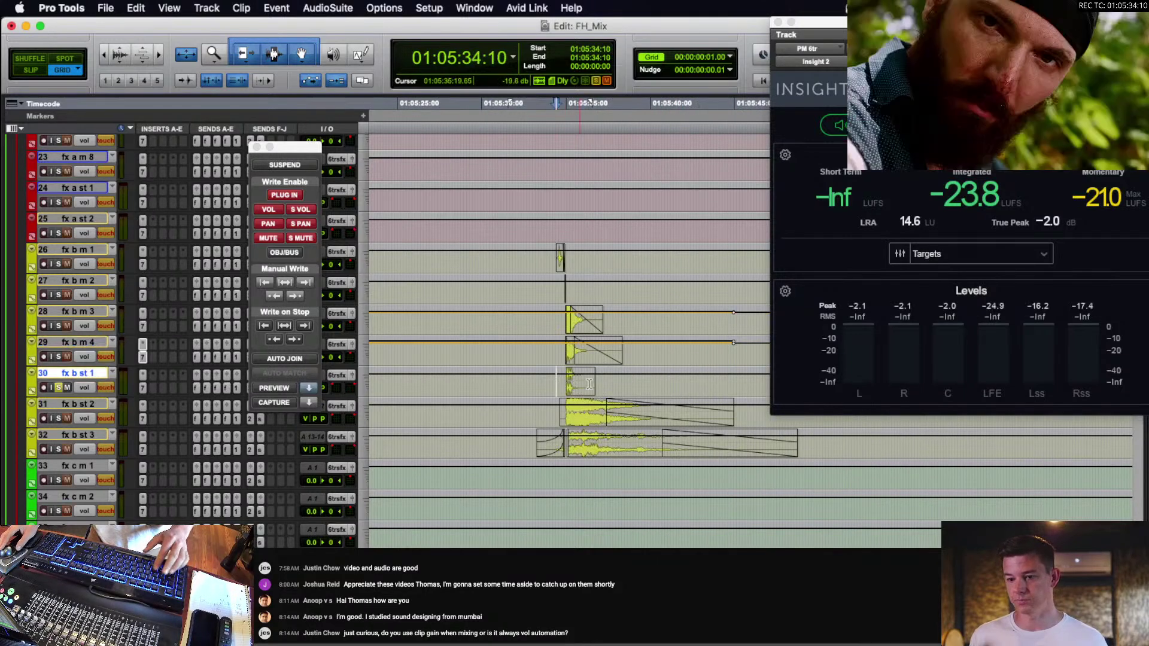
key("space")
key("space")
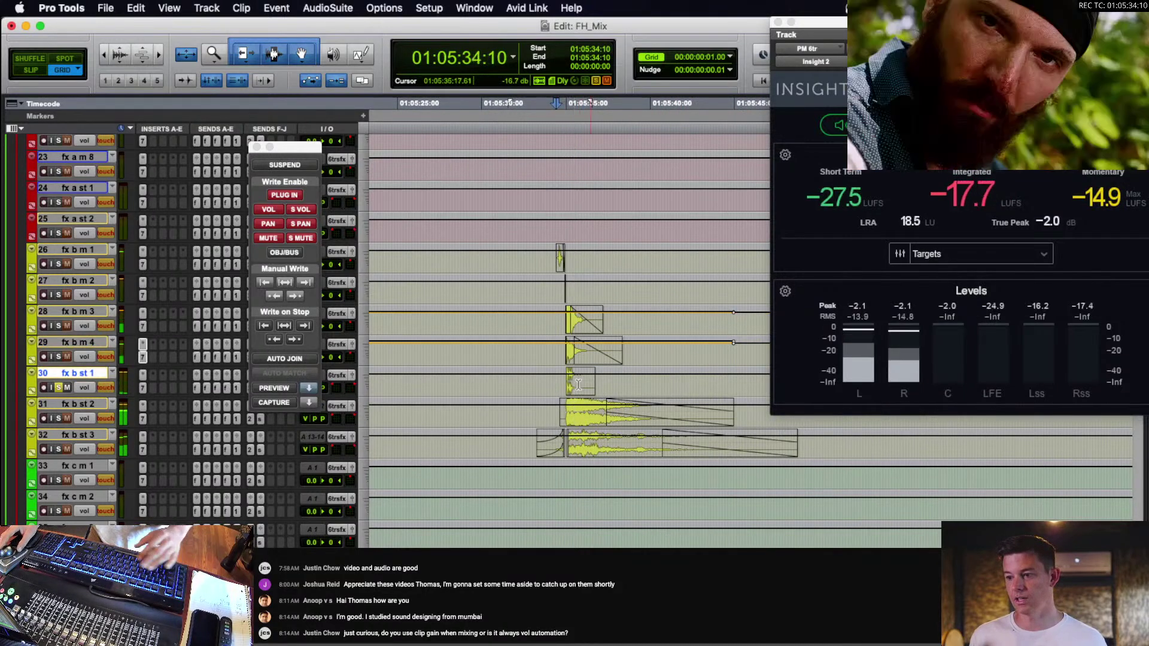
Select fx b st 1 from 01:04:21:22 to 01:05:38:03, from its early gunshot through the later one.
key("r")
left_click(665, 380)
left_click_drag(686, 380, 491, 390)
scroll(607, 379, "left", 8)
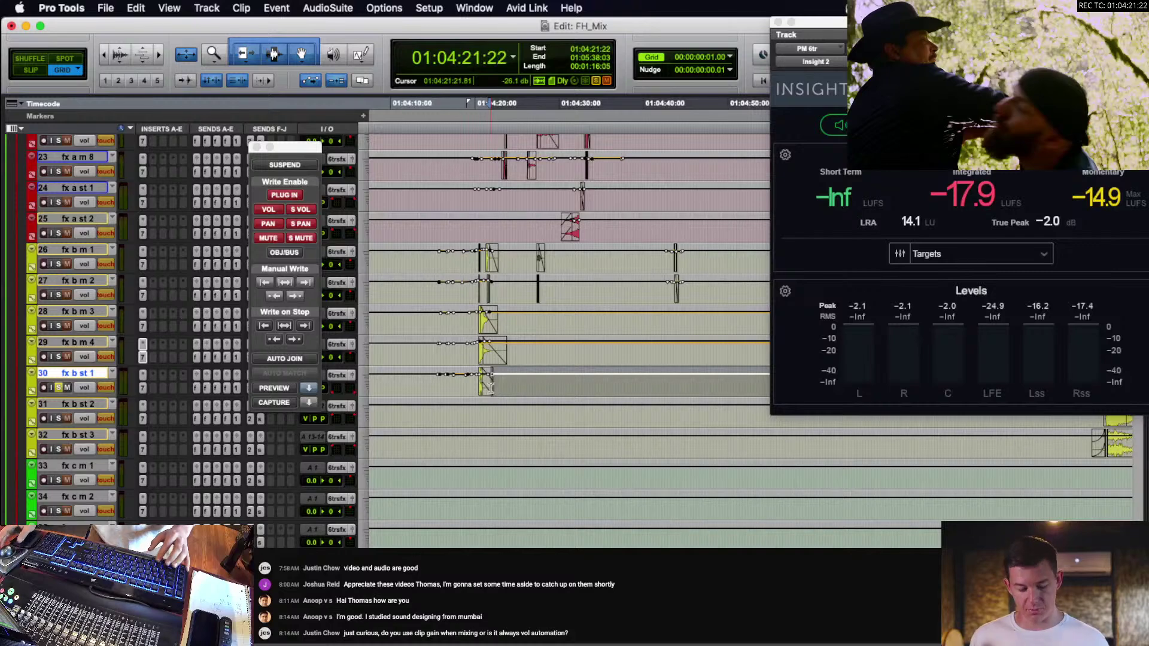
scroll(493, 386, "right", 9)
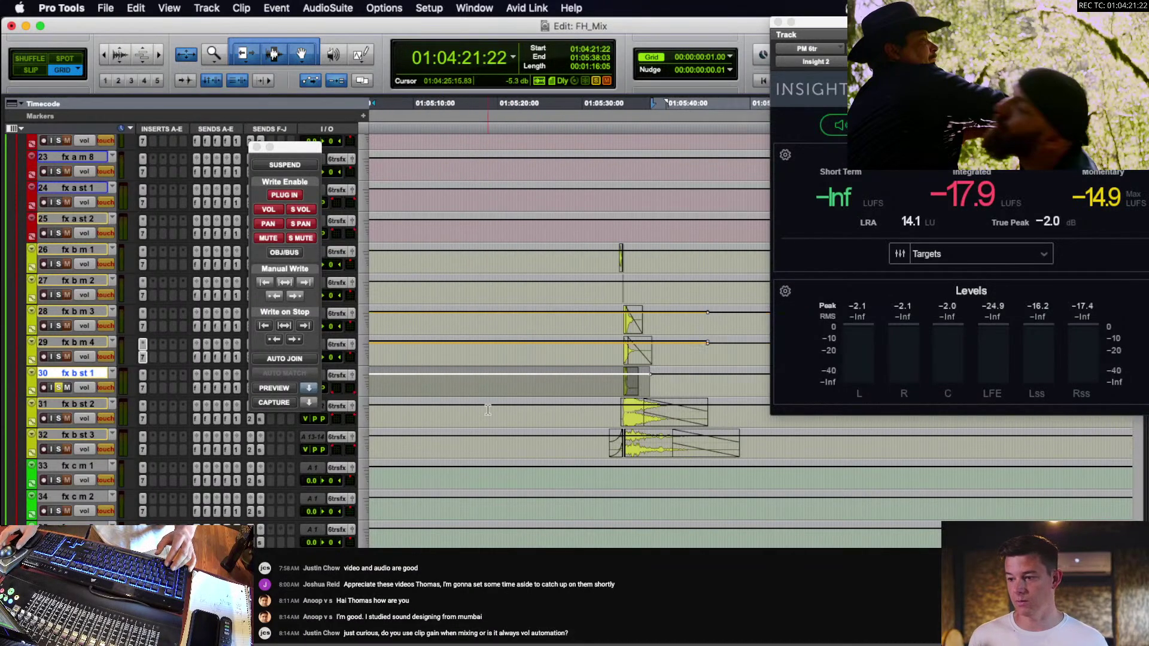
Copy all automation on FX VRB 2 from 01:04:20:21 to 01:04:23:15, at the early gunshots.
key("r")
scroll(488, 410, "up", 10)
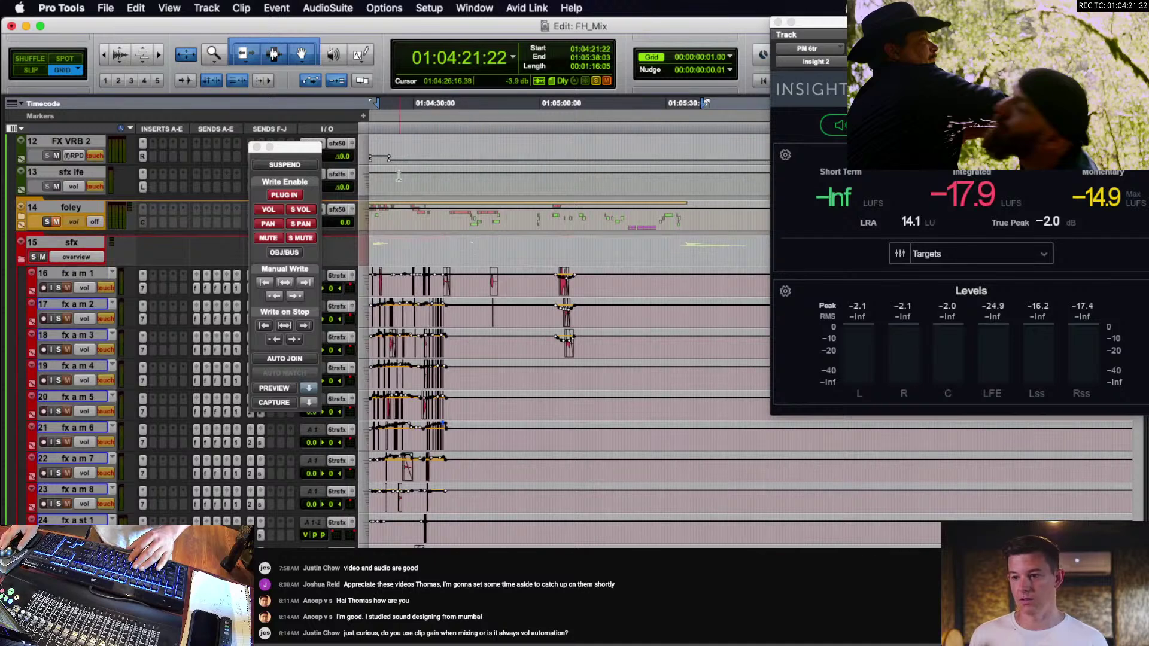
left_click_drag(377, 159, 387, 158)
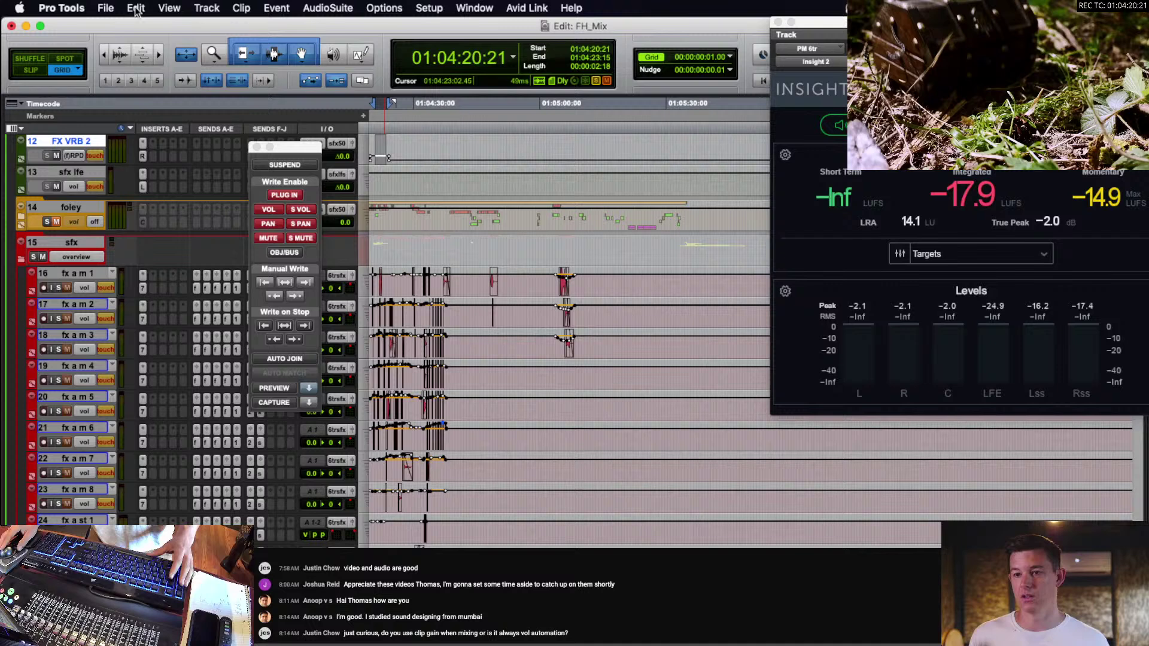
left_click(136, 8)
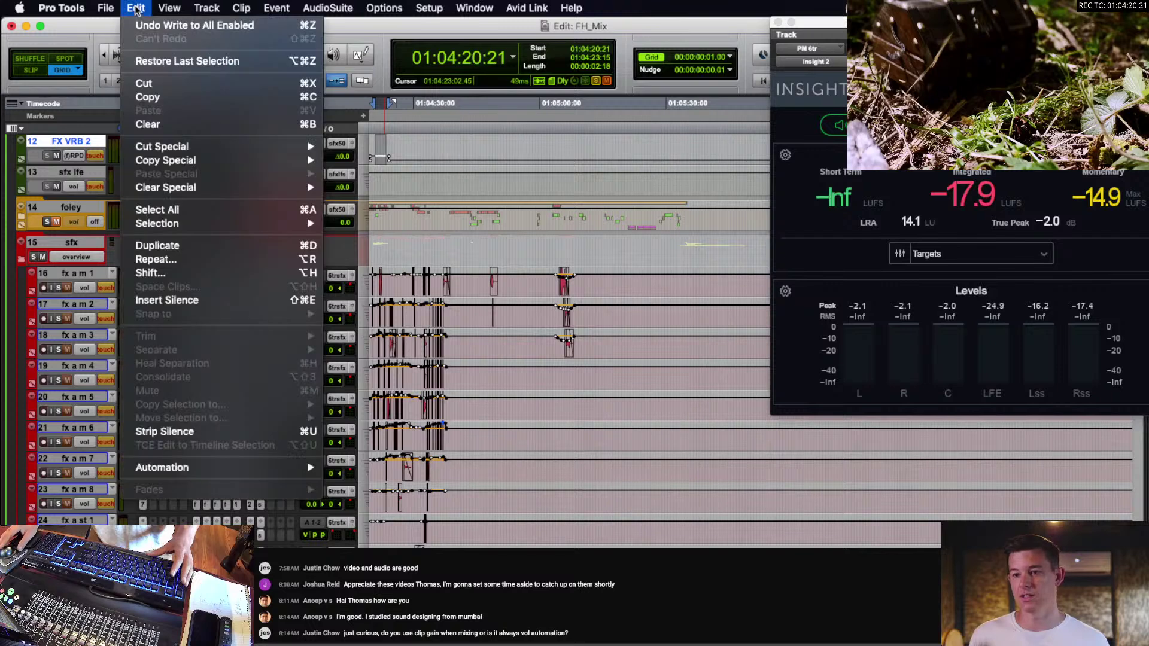
mouse_move(166, 163)
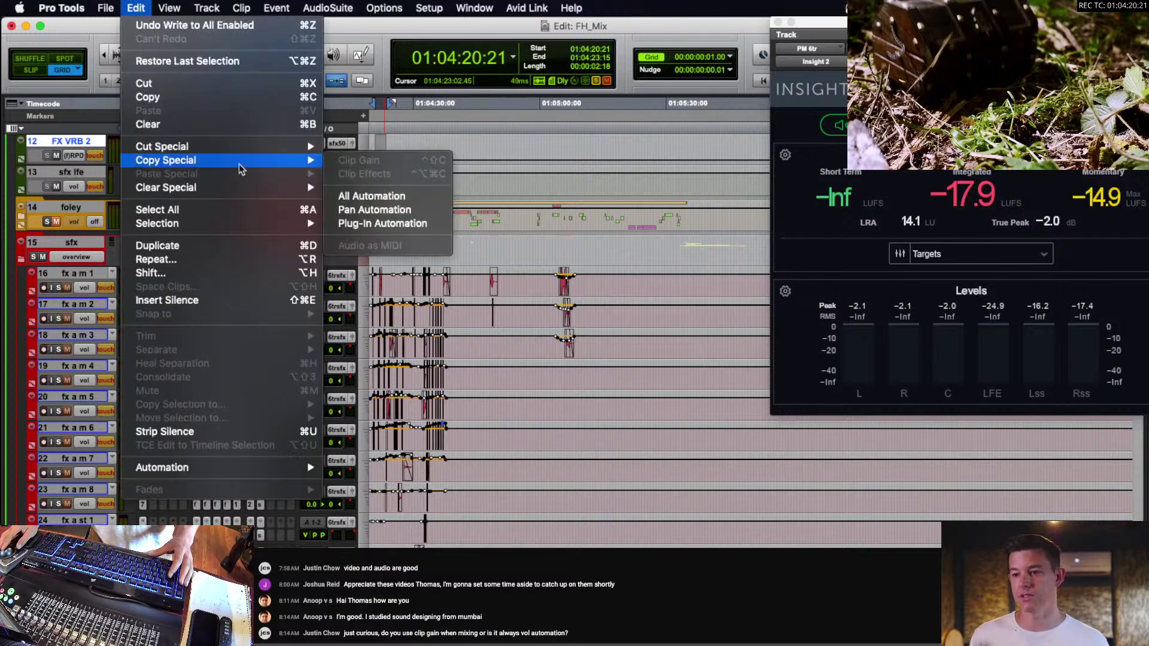
left_click(366, 194)
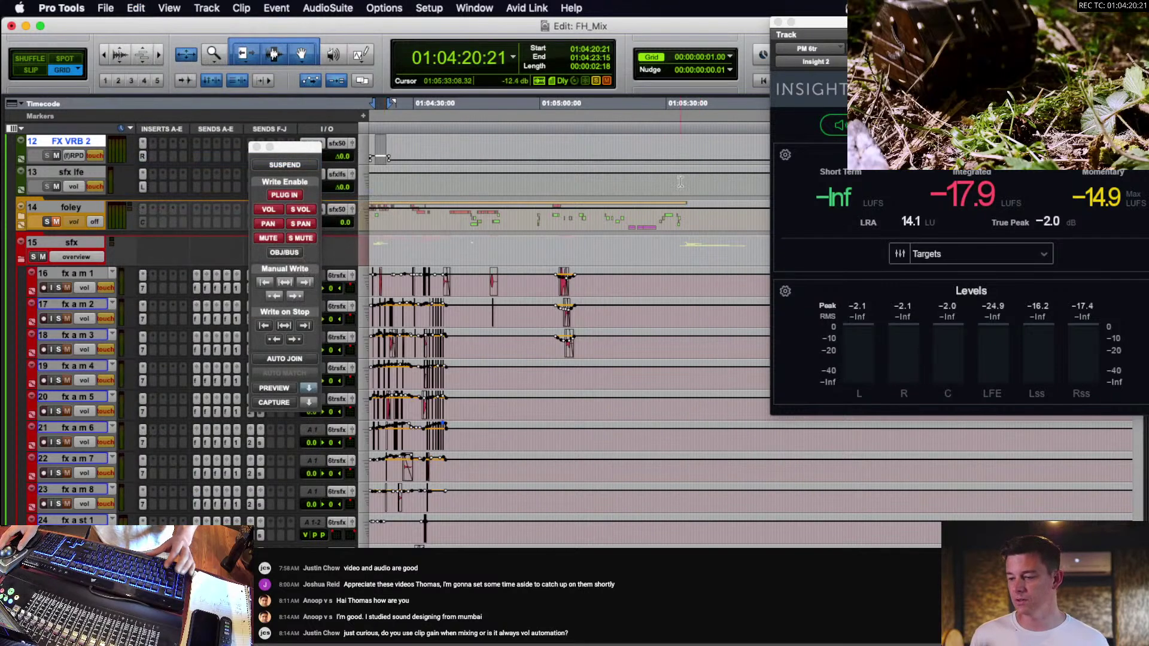
Paste the copied automation repeatedly to fill FX VRB 2 from 01:05:28:18 to 01:05:37:19.
left_click_drag(663, 159, 698, 155)
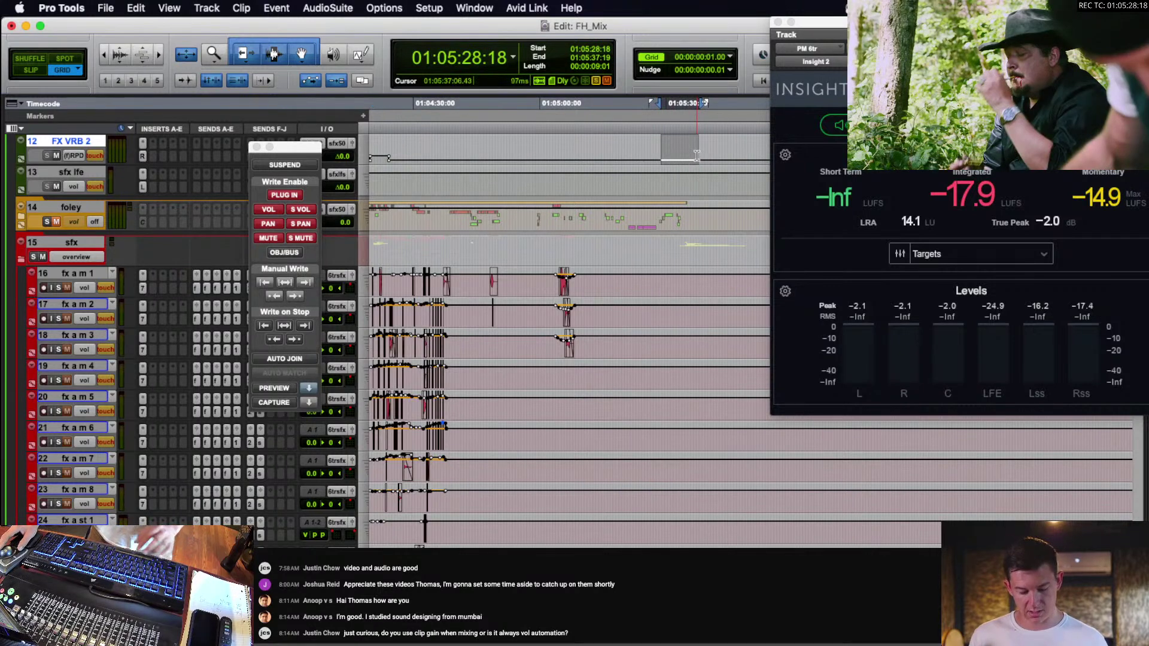
left_click(136, 8)
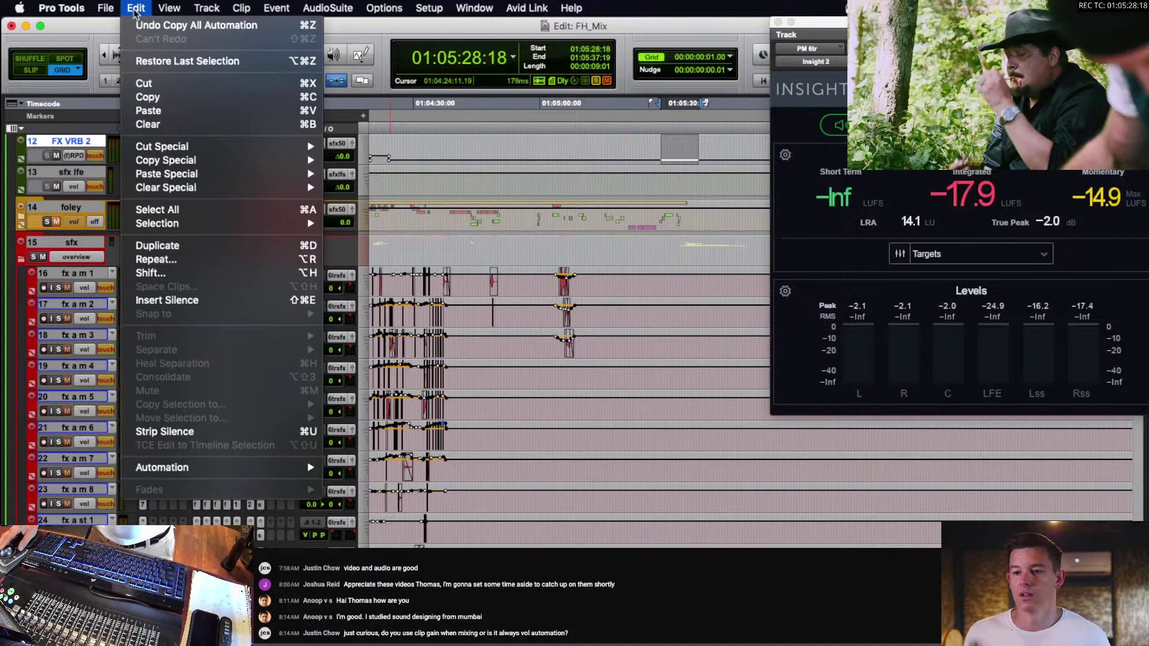
mouse_move(199, 178)
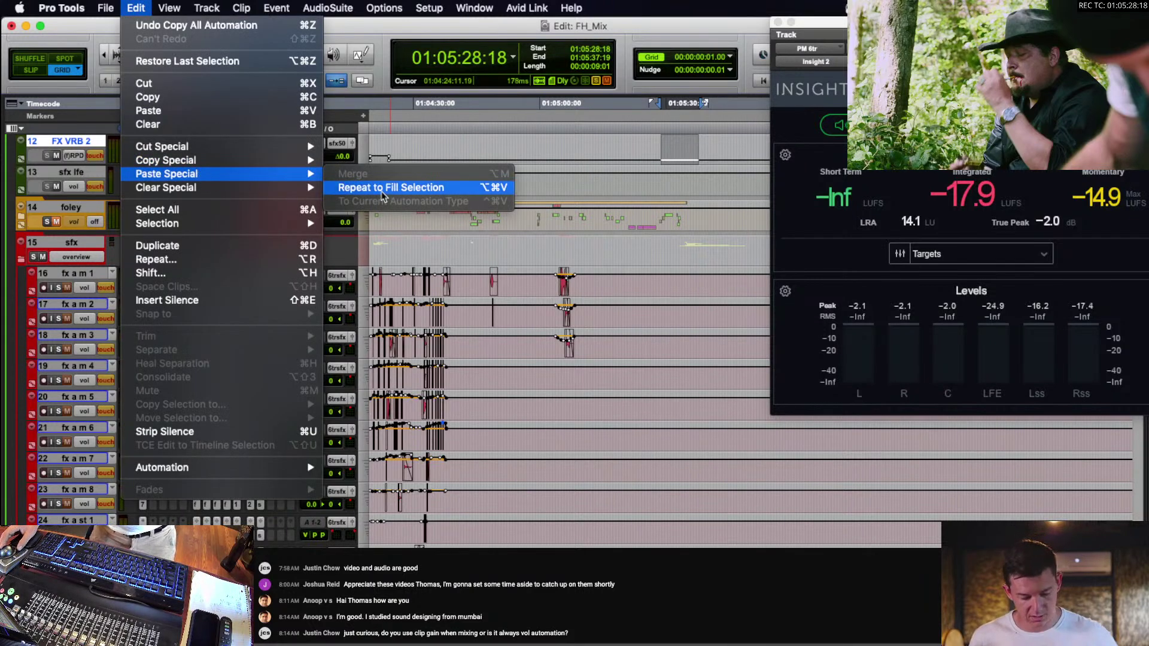
left_click(381, 29)
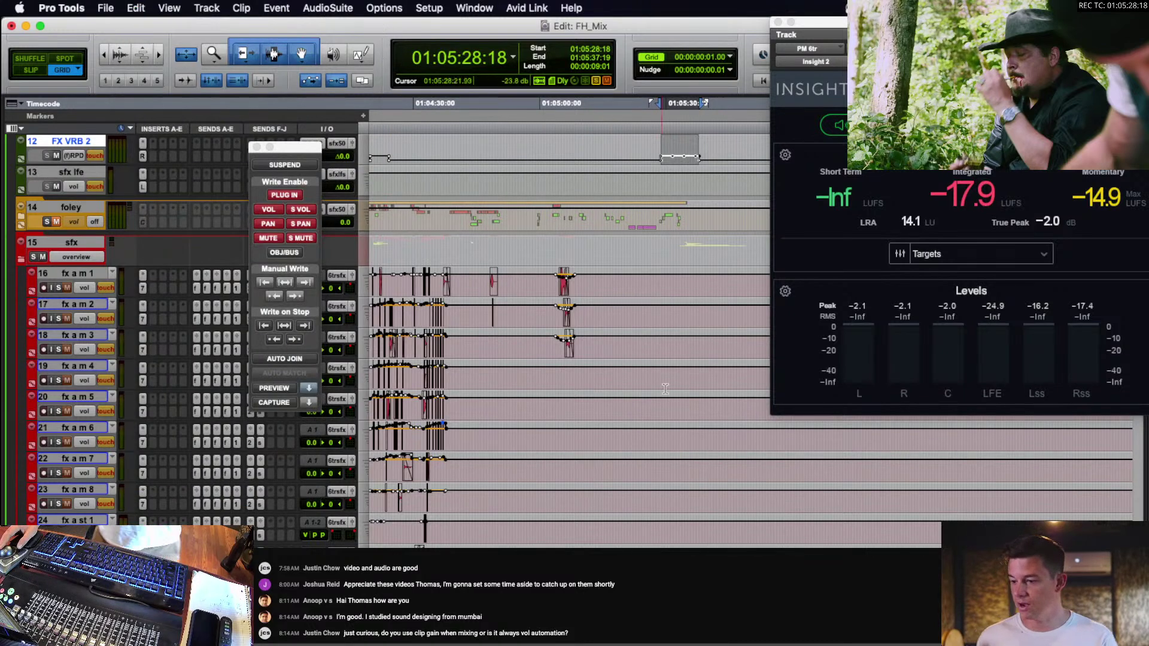
Go to the later gunshot on fx b st 1 at 01:05:34:13 and open the track's output panner window.
scroll(665, 389, "down", 5)
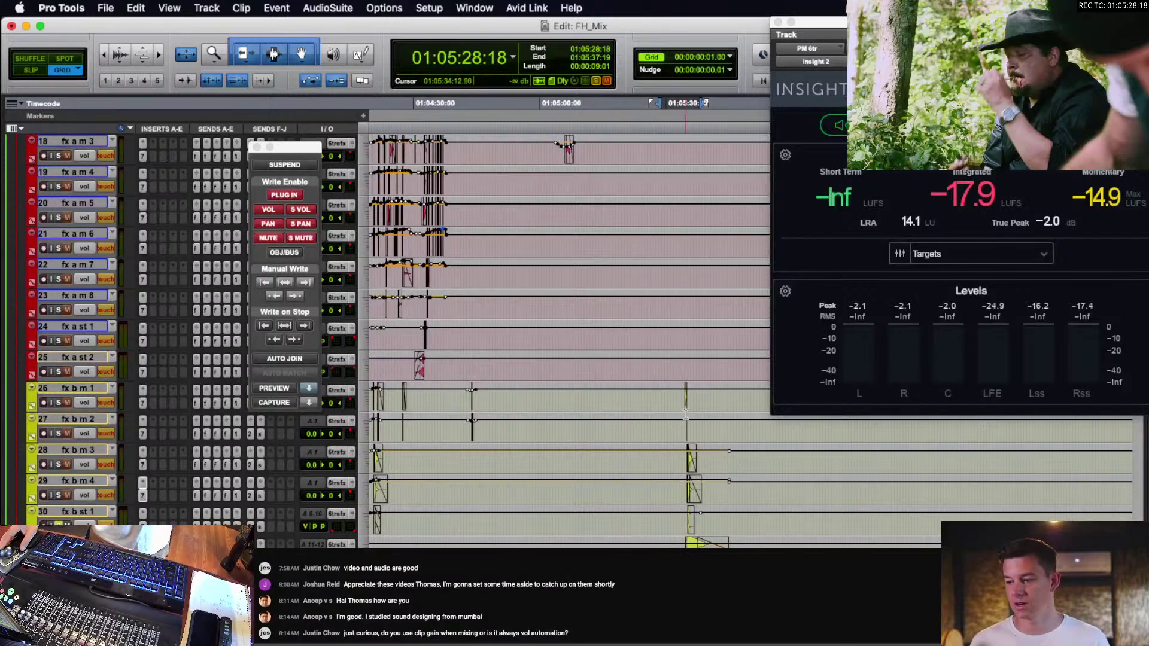
scroll(705, 457, "down", 1)
left_click(695, 458)
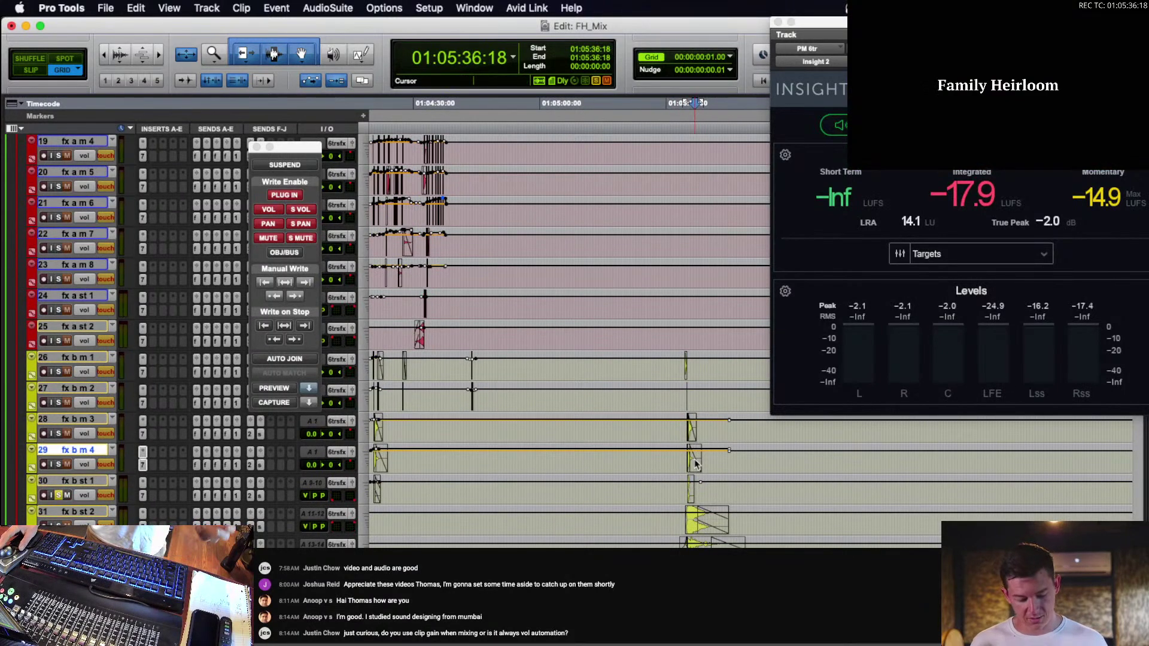
key("t")
key("t")
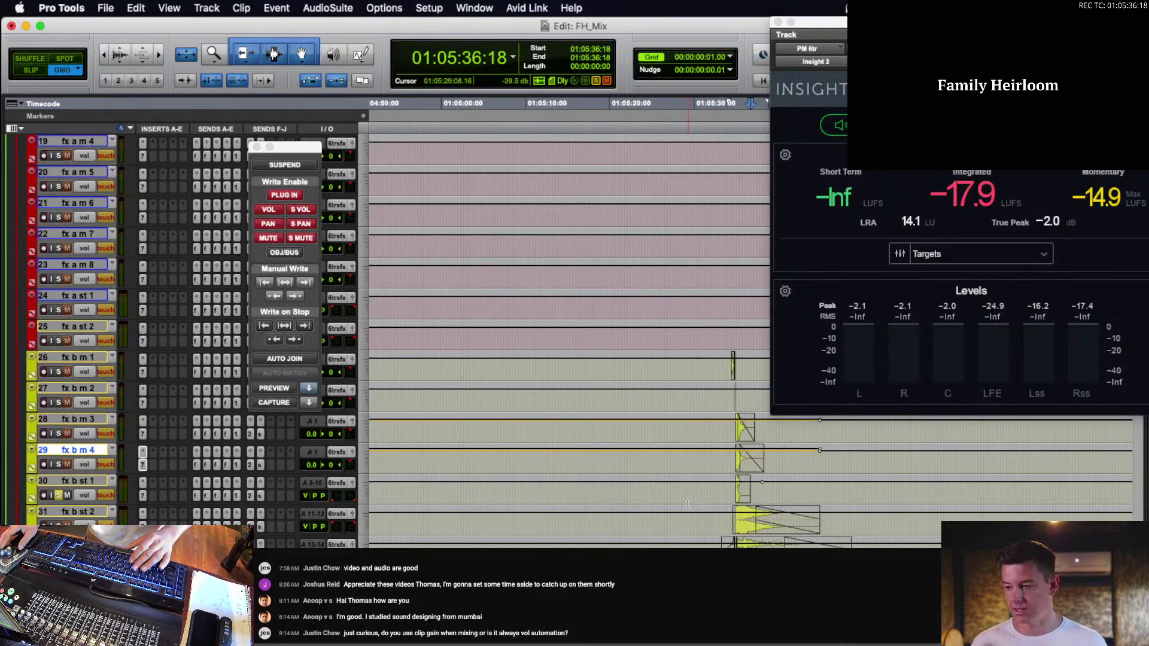
scroll(695, 461, "right", 2)
left_click(644, 492)
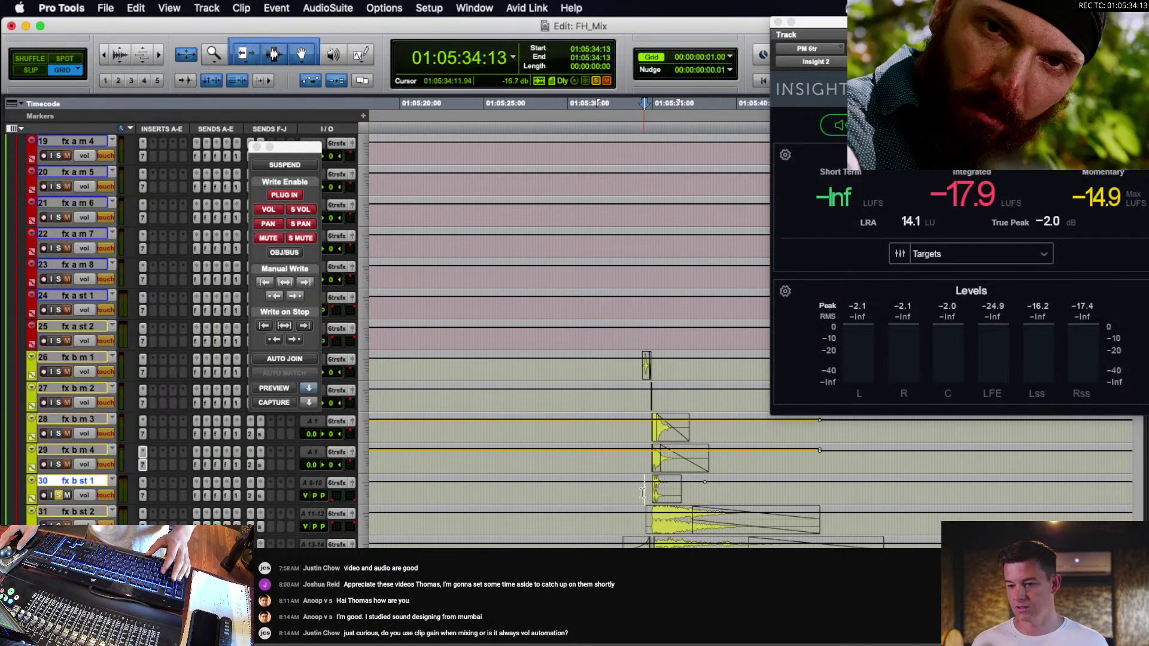
left_click(353, 482)
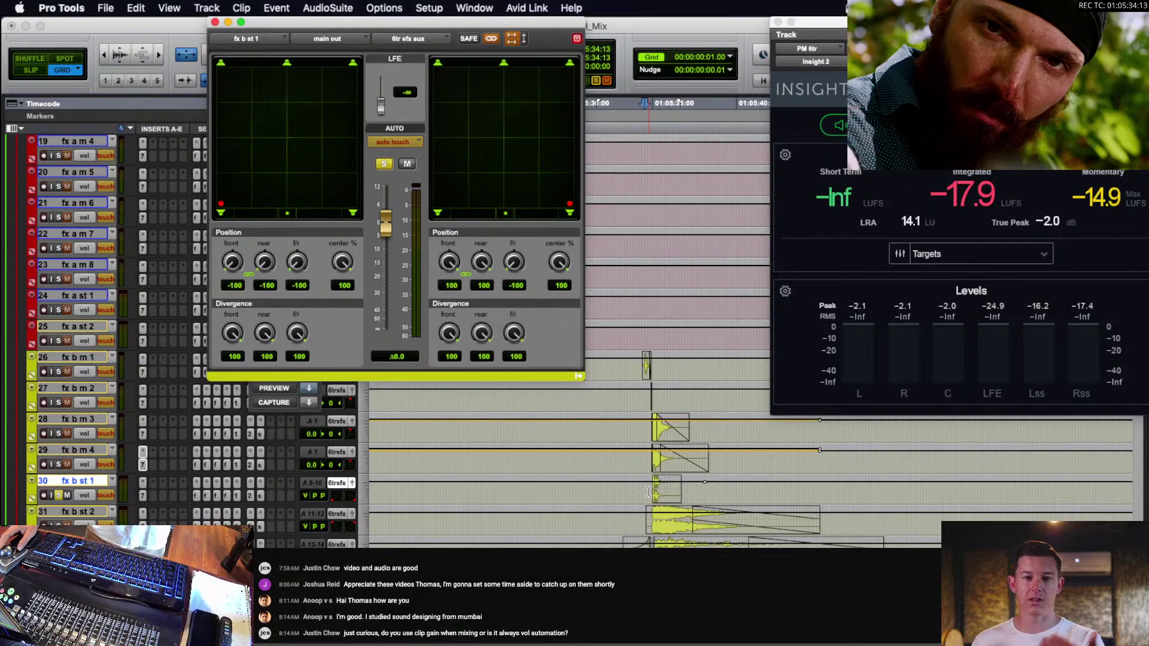
Play the later gunshot from 01:05:33:11 to check the panning of fx b st 1, and close the panner window.
left_click(608, 478)
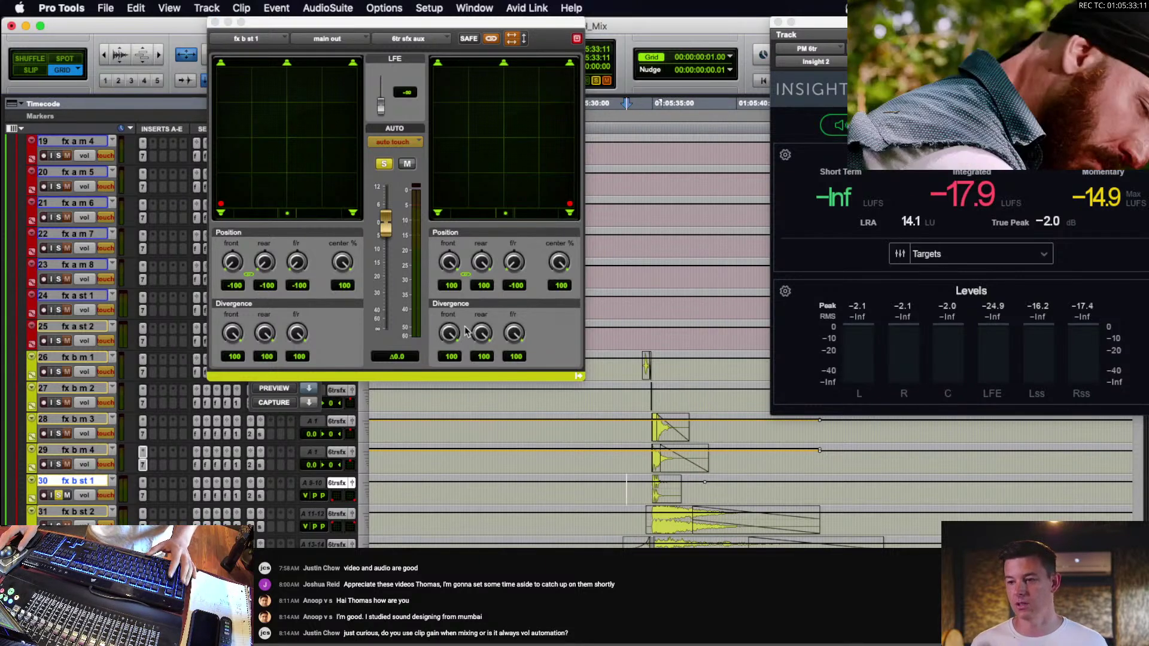
key("space")
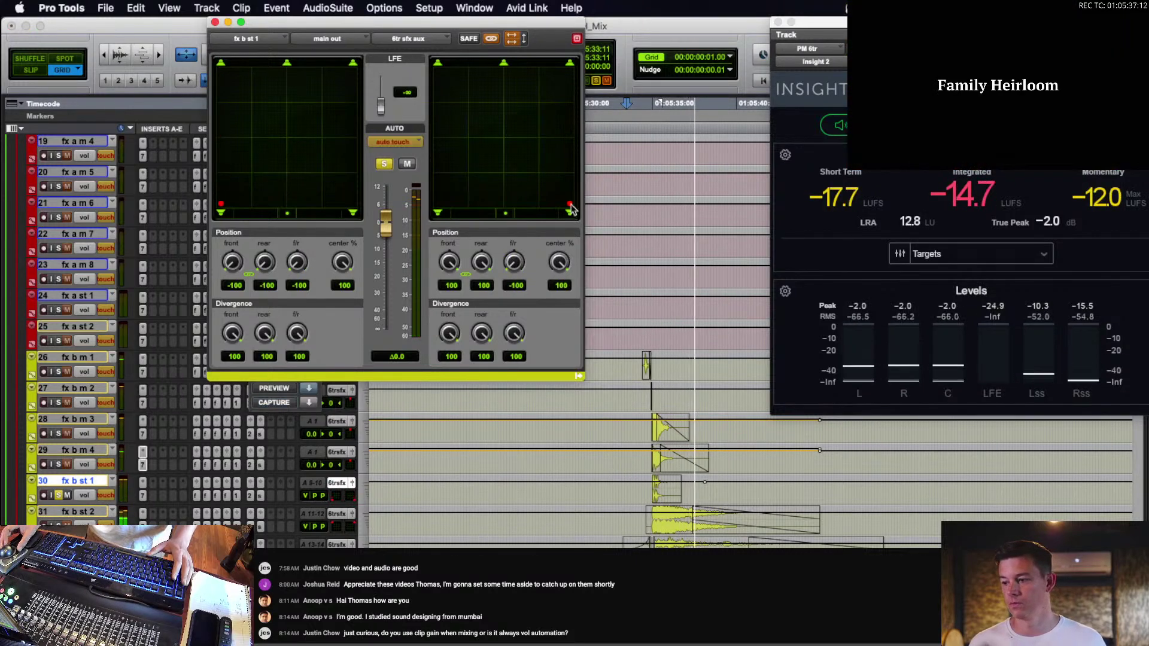
key("space")
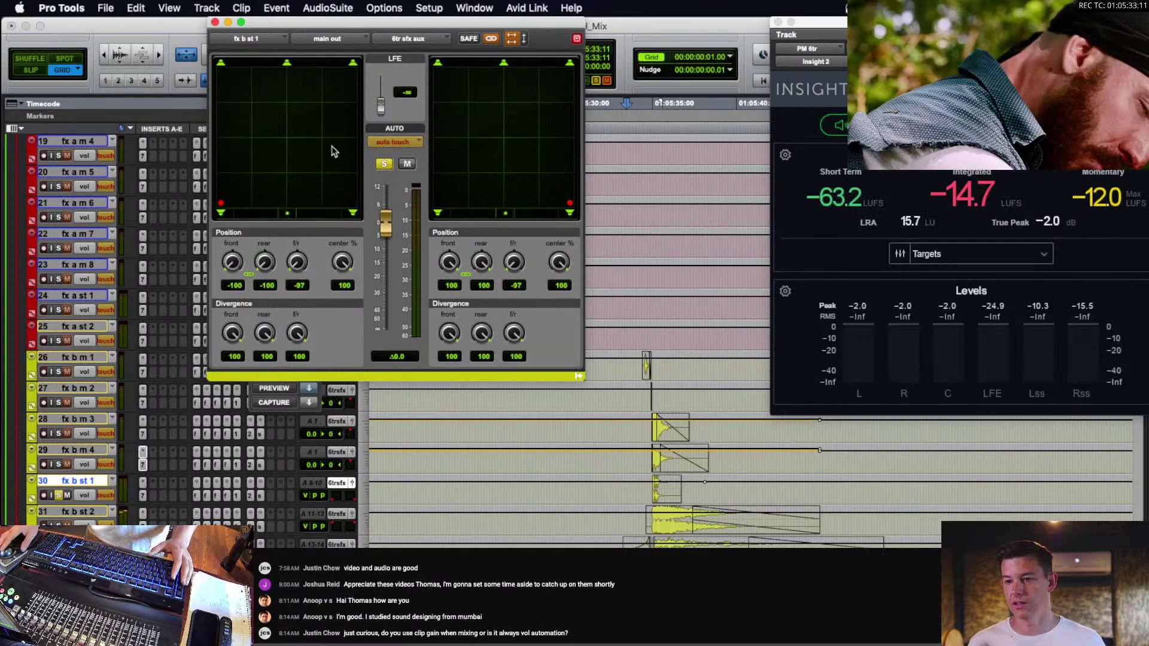
left_click(216, 22)
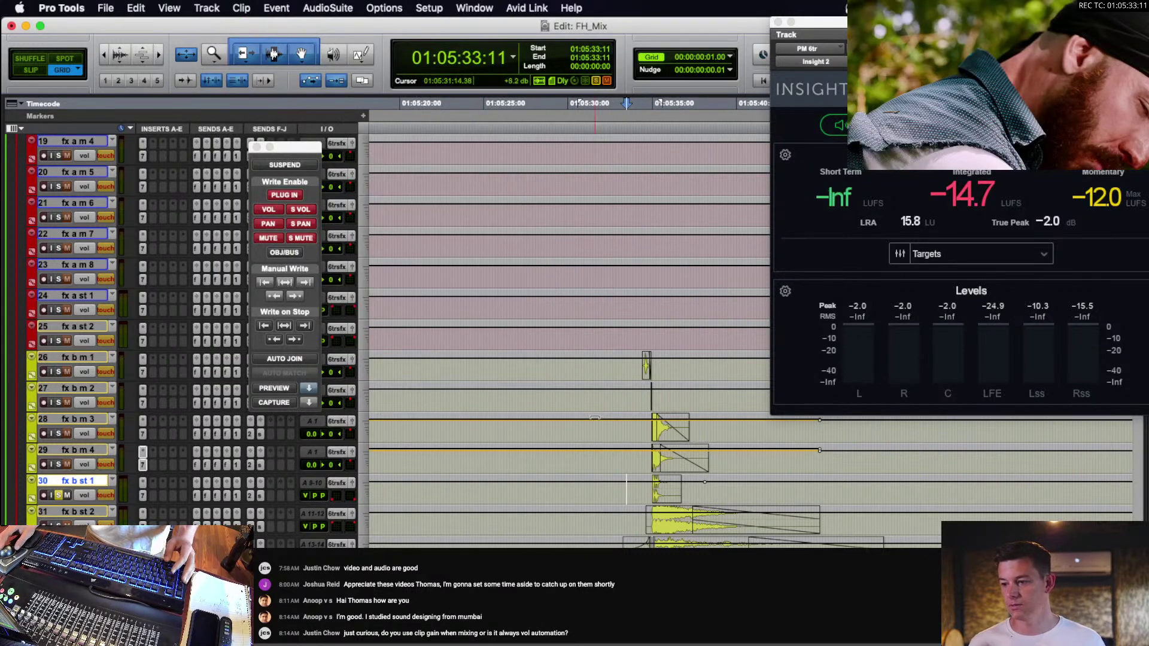
Zoom to the later gunshot on fx b m 3 at 01:05:35:09 and show send G level automation on all tracks.
left_click(659, 430)
key("t")
key("t")
key("t")
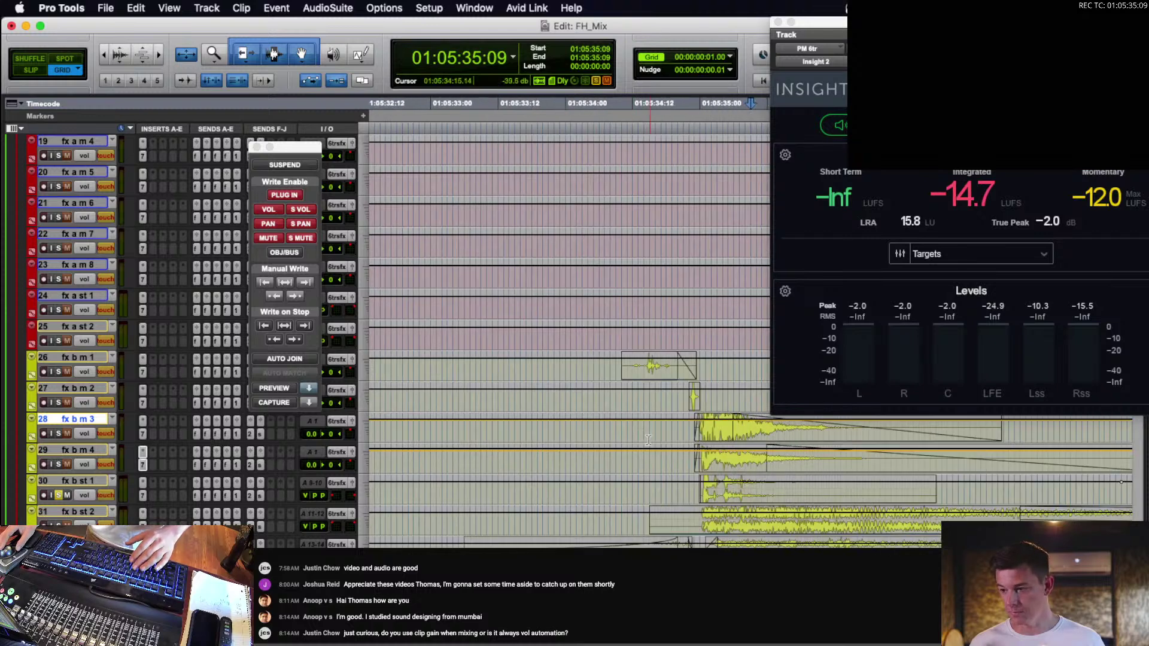
scroll(650, 437, "down", 1)
scroll(646, 438, "right", 3)
scroll(647, 438, "down", 1)
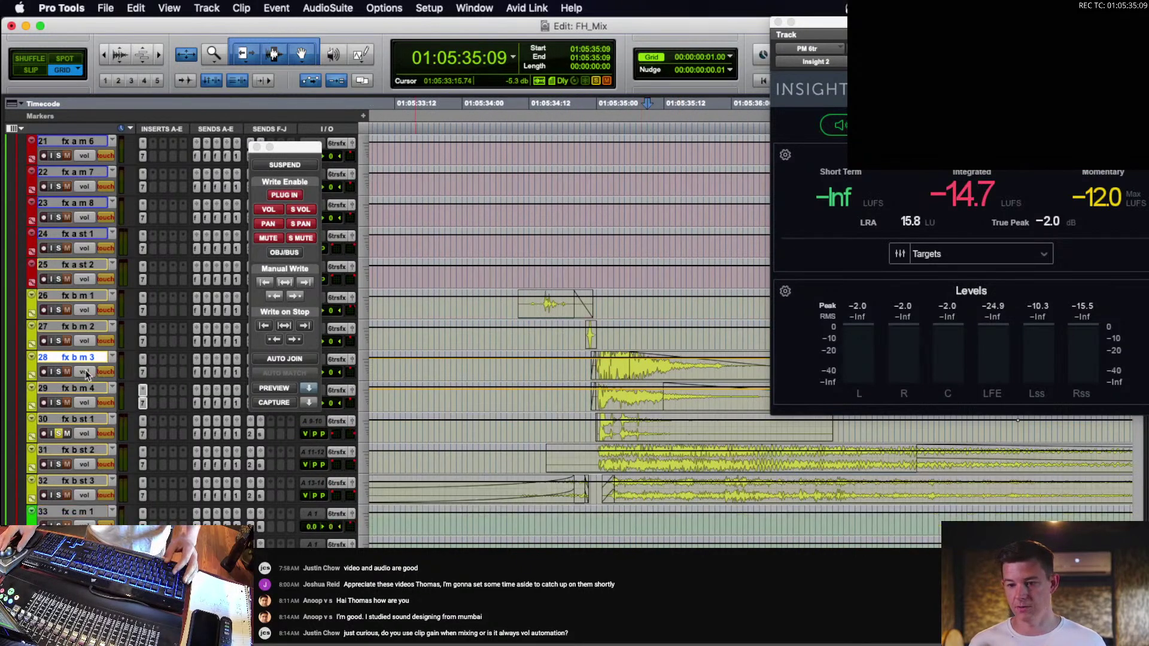
left_click(85, 370)
mouse_move(134, 510)
left_click(223, 510, "alt")
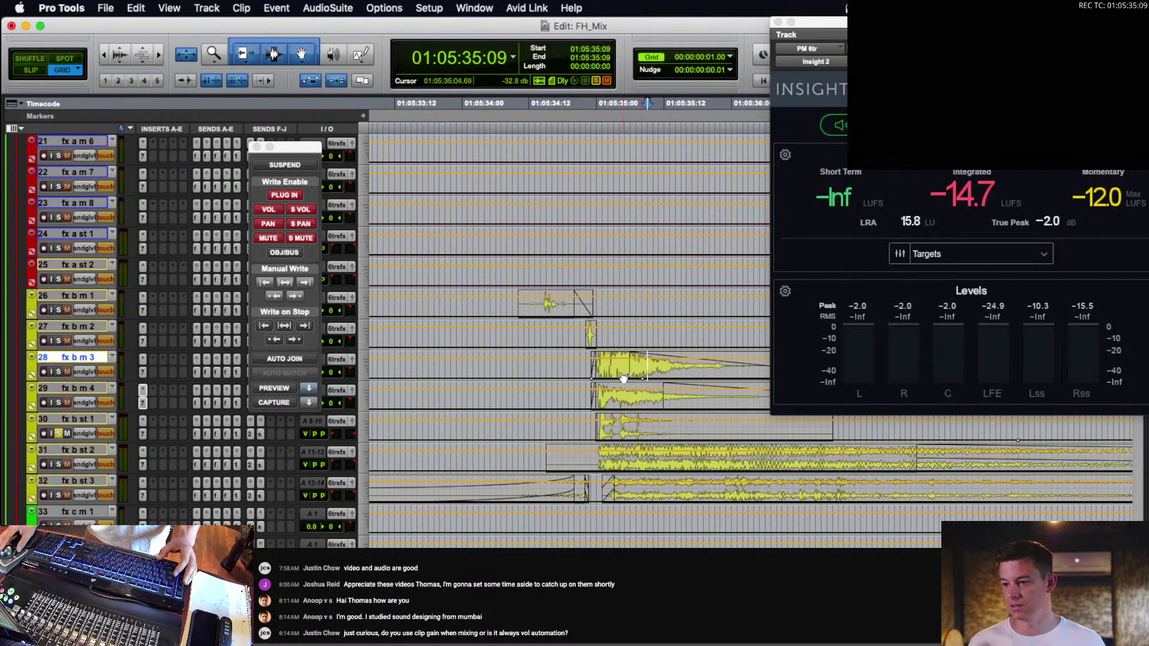
Ramp down the send G level on fx b m 3 just after the gunshot's attack and play it soloed from 01:05:34:19.
scroll(612, 370, "up", 4)
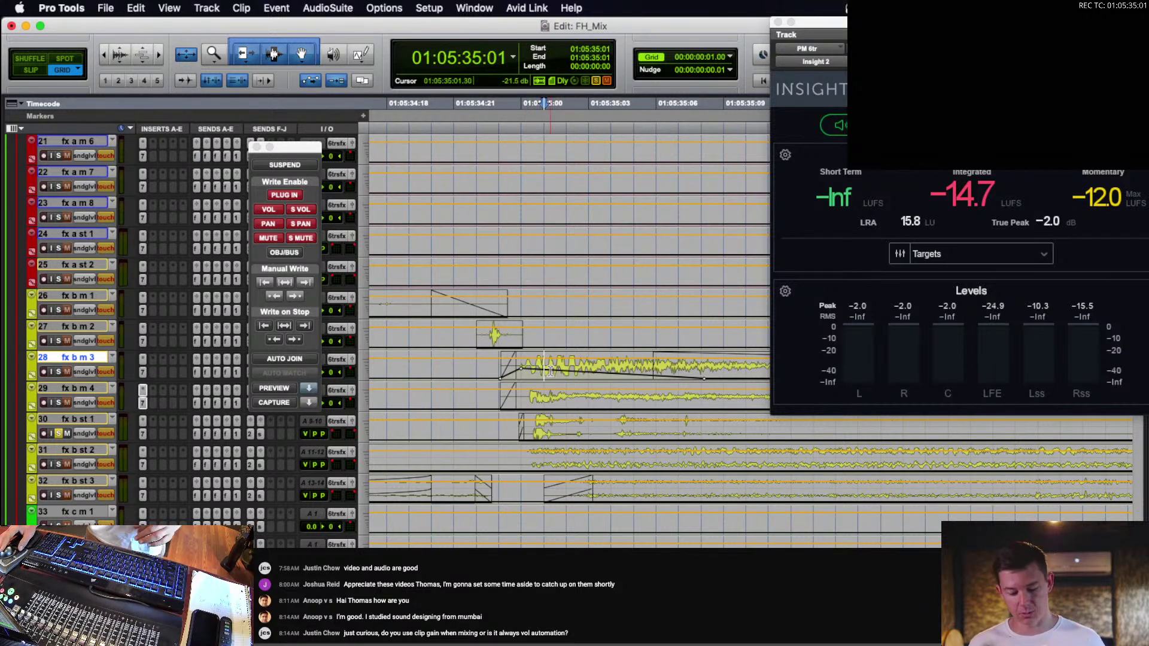
key("r")
key("r")
key("r")
scroll(639, 377, "right", 3)
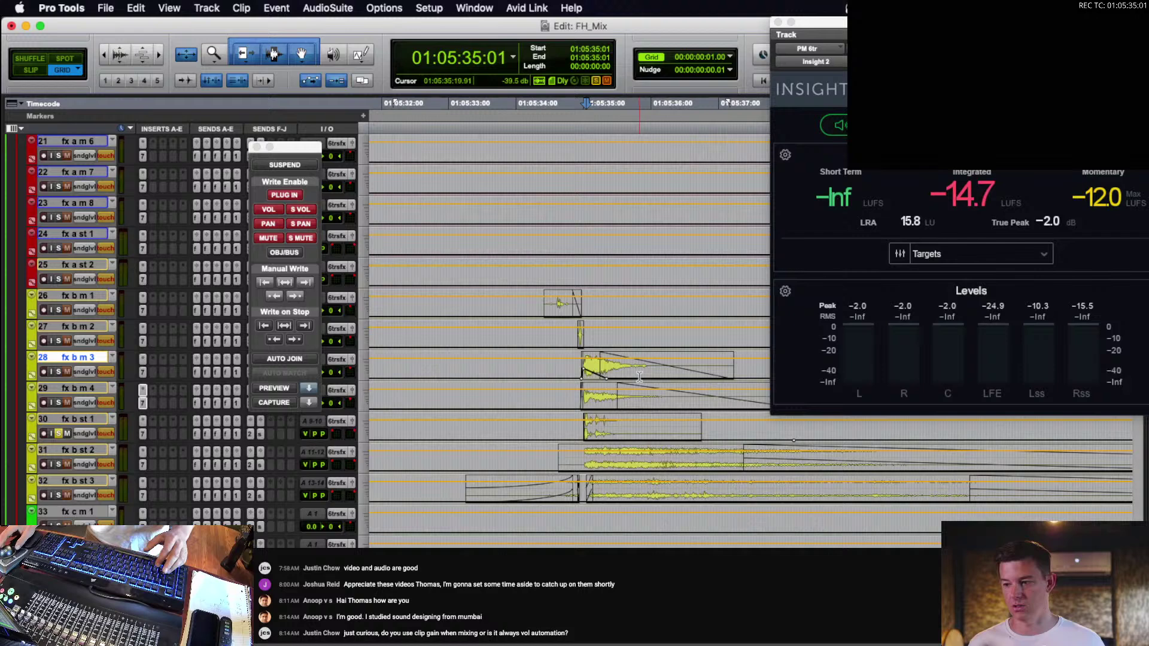
left_click(570, 367)
key("space")
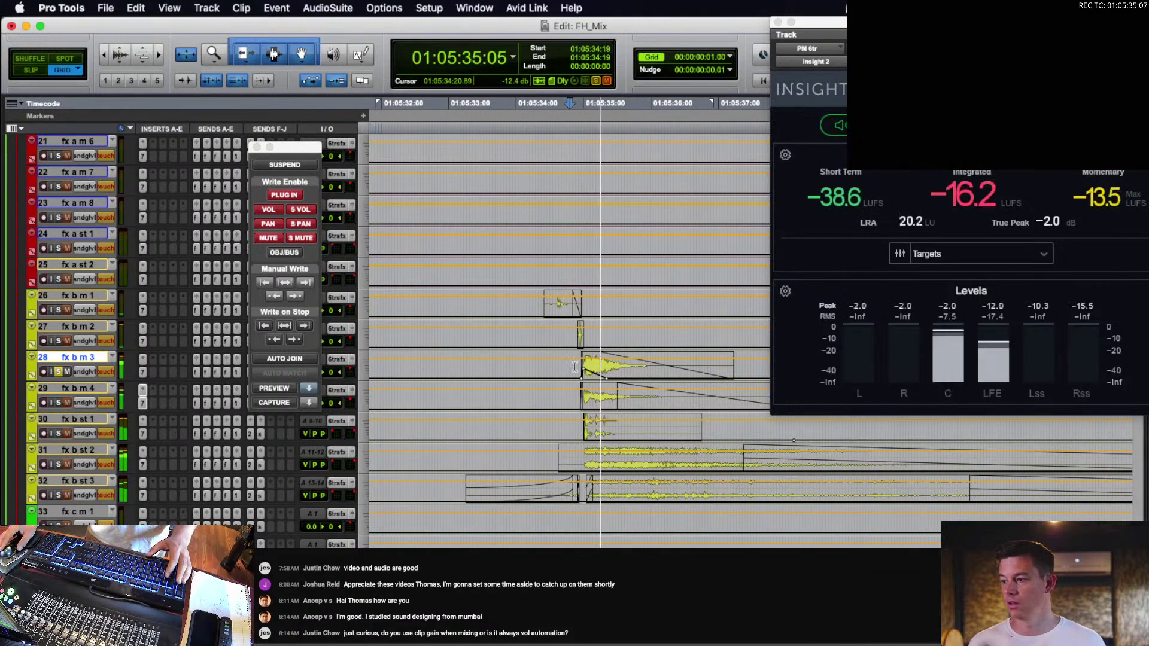
Audition the soloed fx b m 3 track from 01:05:34:10, ahead of its clip.
key("space")
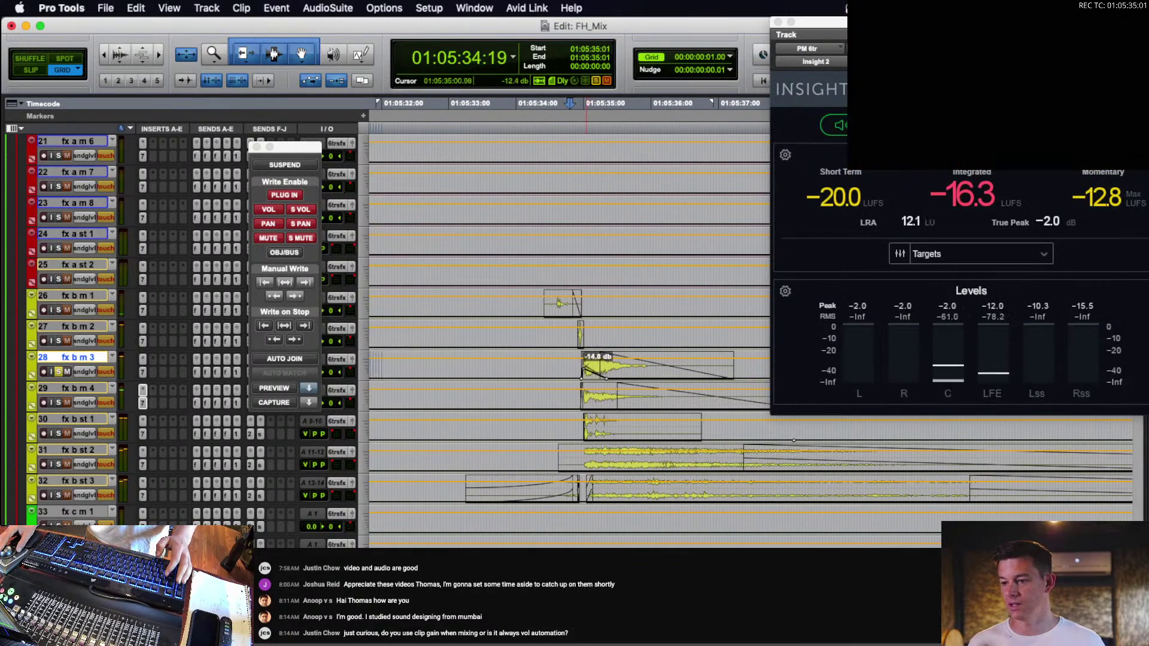
left_click(544, 369)
key("space")
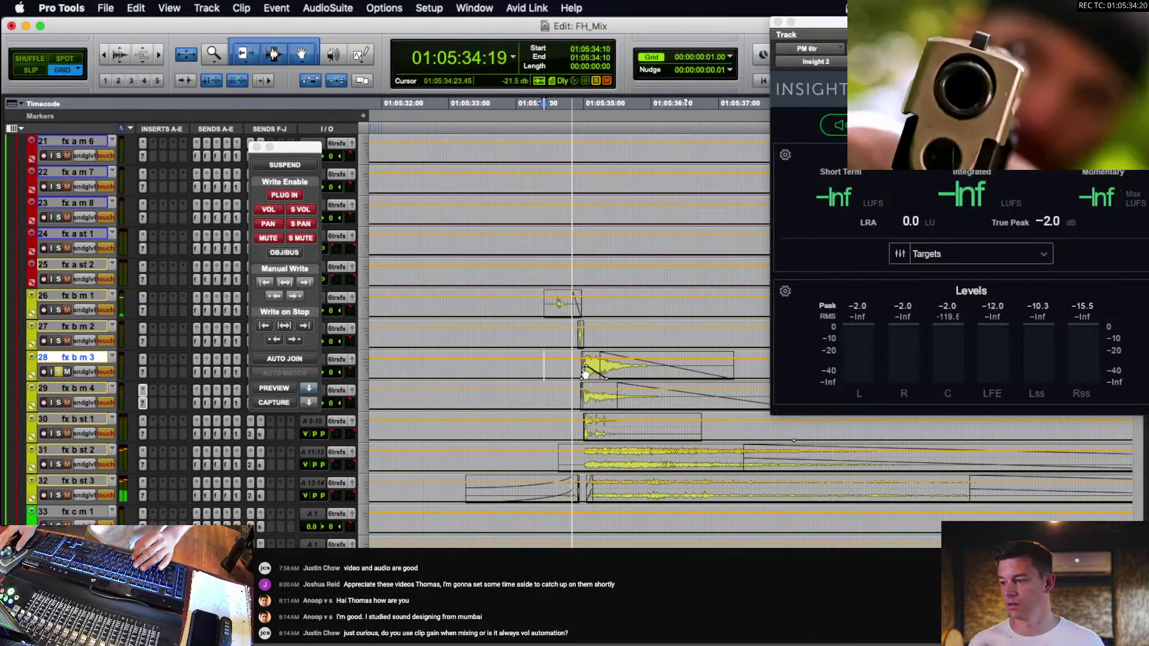
scroll(582, 371, "right", 2)
key("space")
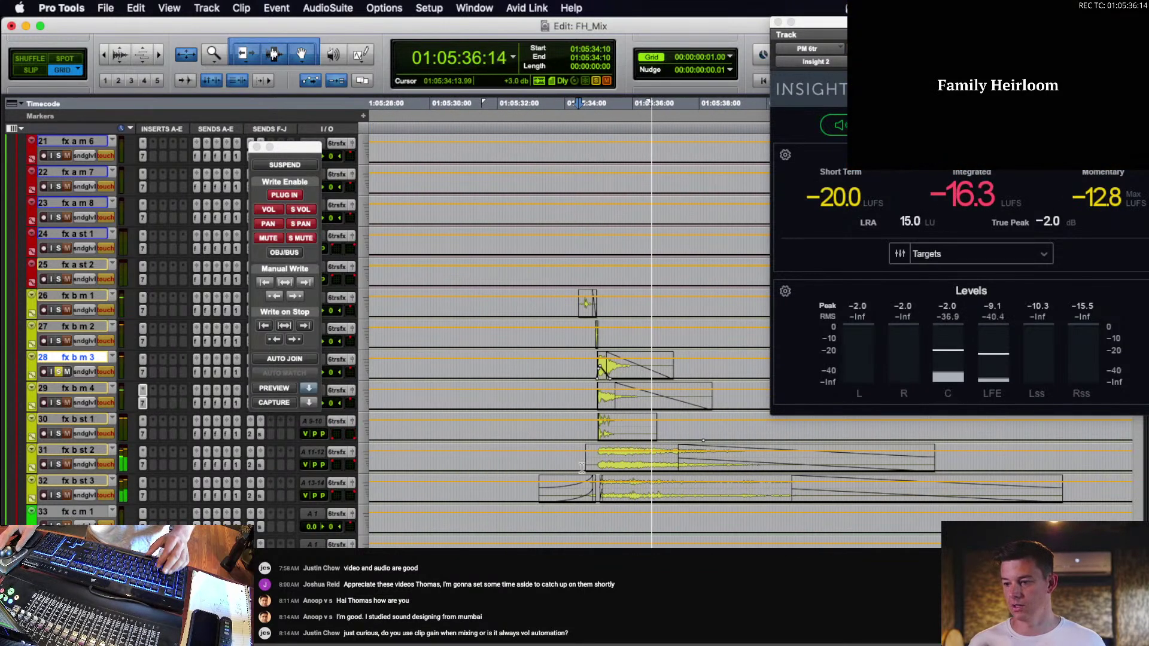
Solo the fx b st 2 track and play it from 01:05:34:09.
left_click(577, 457)
key("shift+s")
key("r")
key("space")
scroll(612, 458, "right", 2)
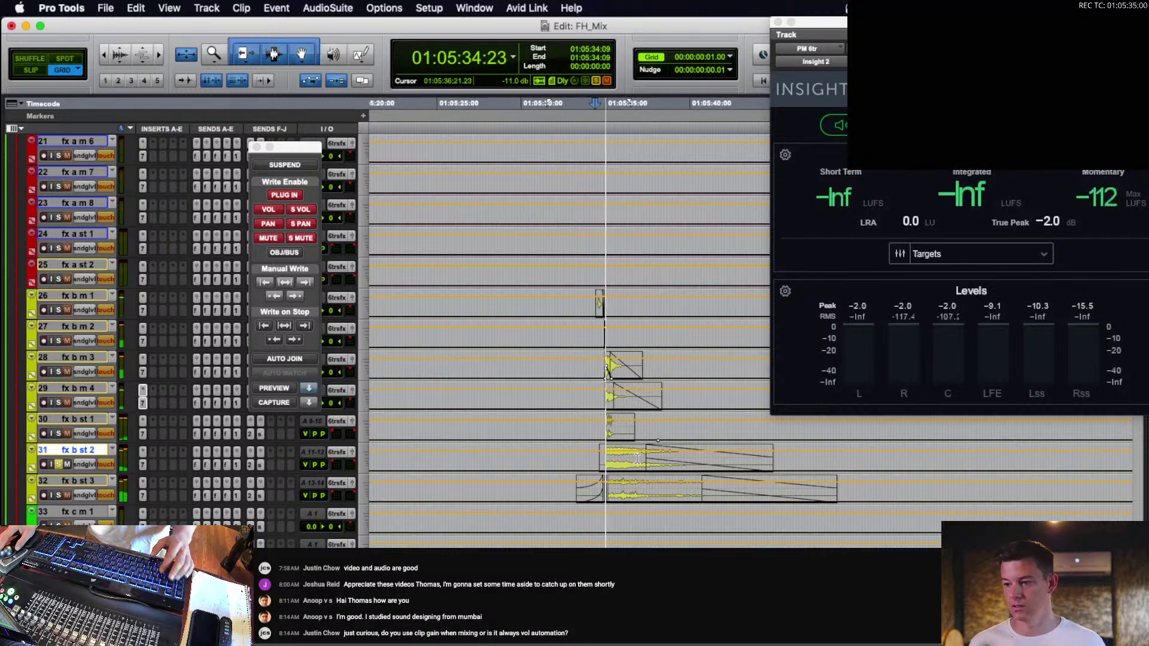
scroll(637, 459, "up", 2)
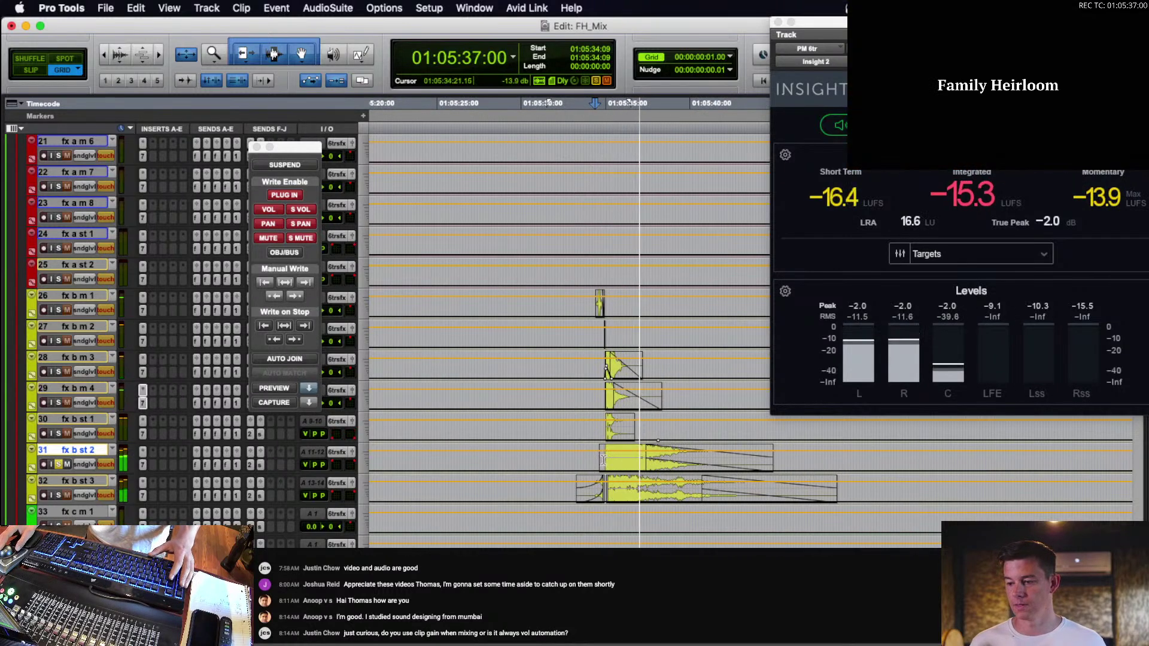
key("space")
Solo the fx b st 3 track and play it from 01:05:33:04, ahead of its clip.
left_click(576, 492)
key("shift+s")
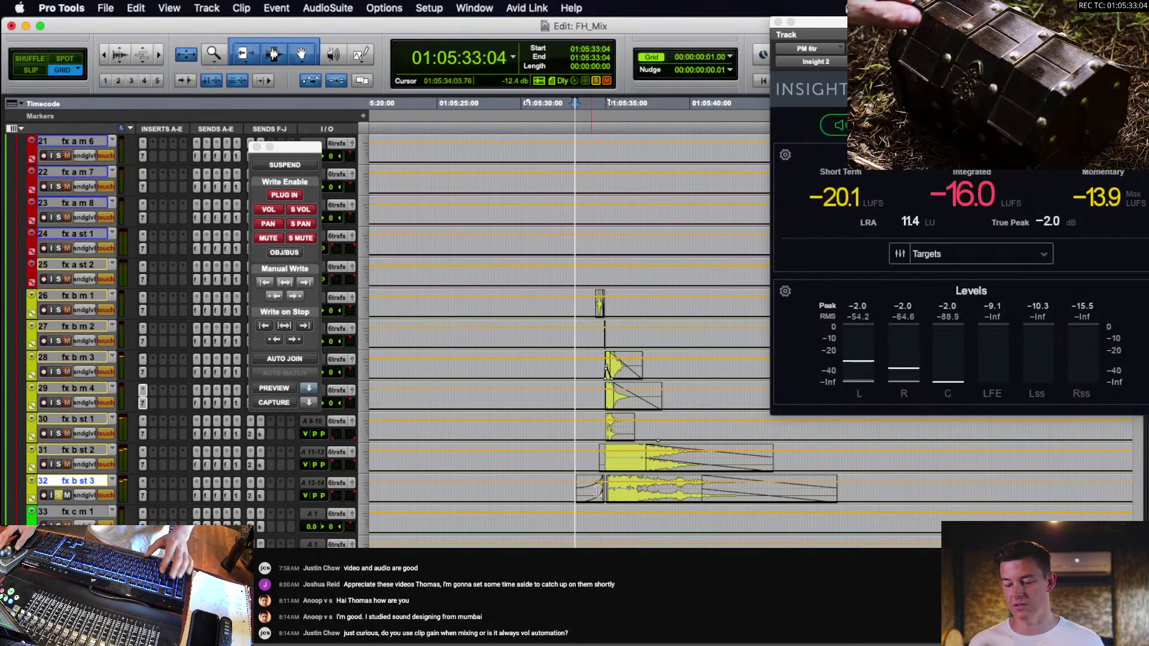
key("t")
key("space")
scroll(656, 491, "right", 3)
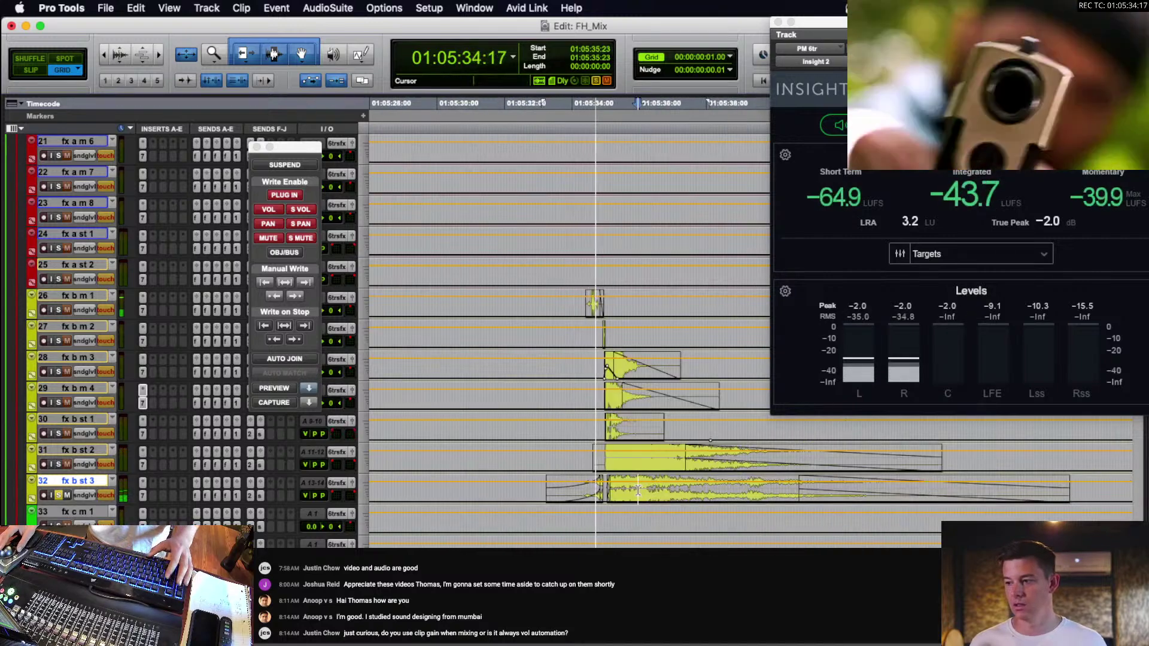
Replay the fade-in and hit on fx b st 3, ending with a pass from 01:05:33:01.
left_click(533, 488)
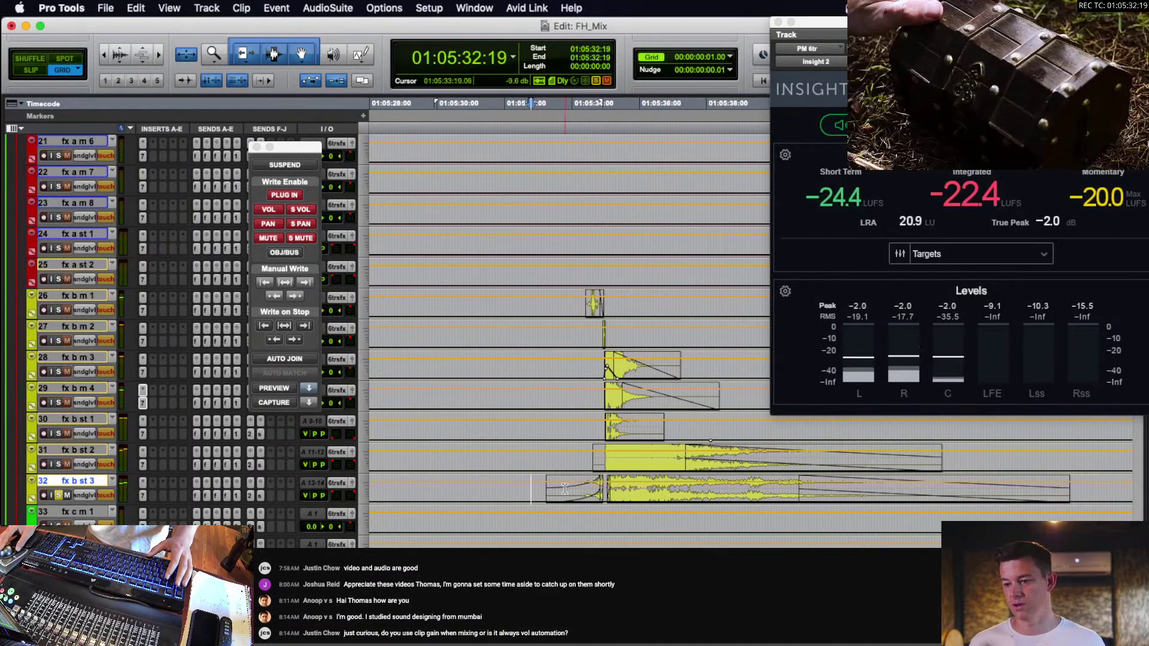
left_click_drag(564, 489, 595, 491)
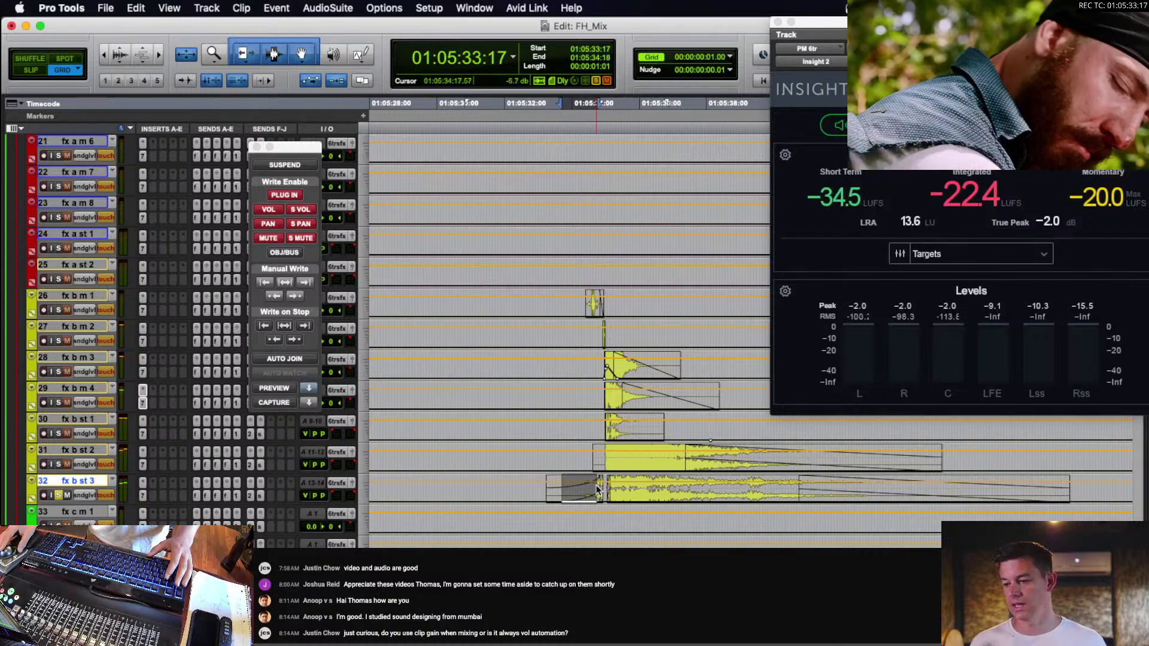
left_click(620, 488)
left_click(537, 487)
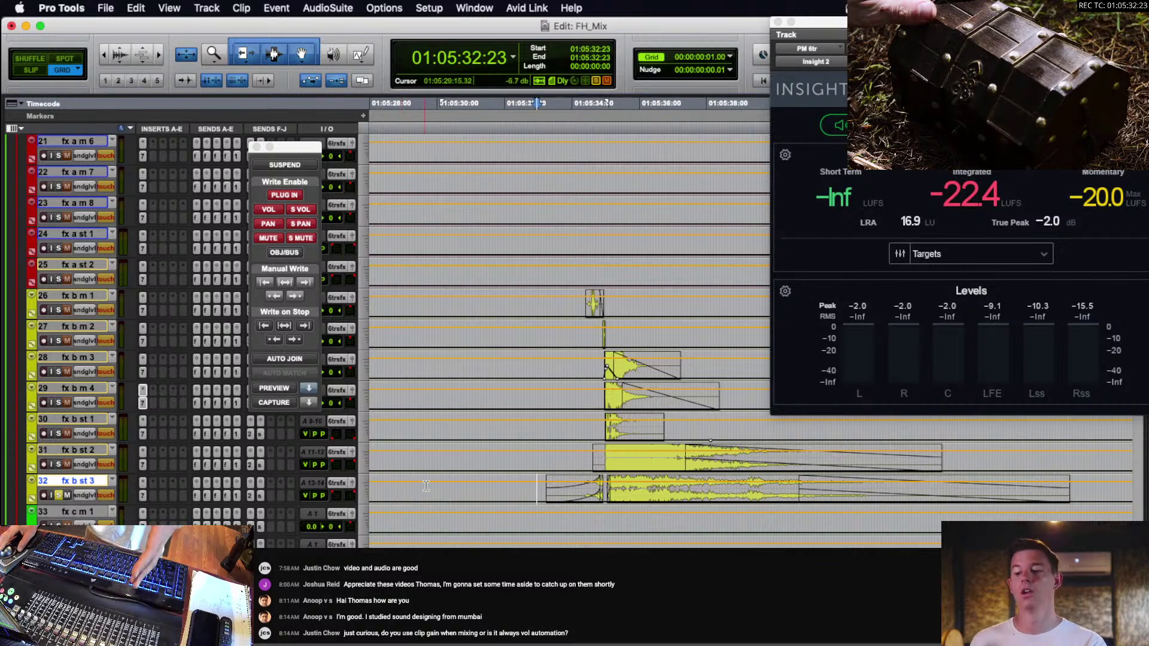
left_click(540, 490)
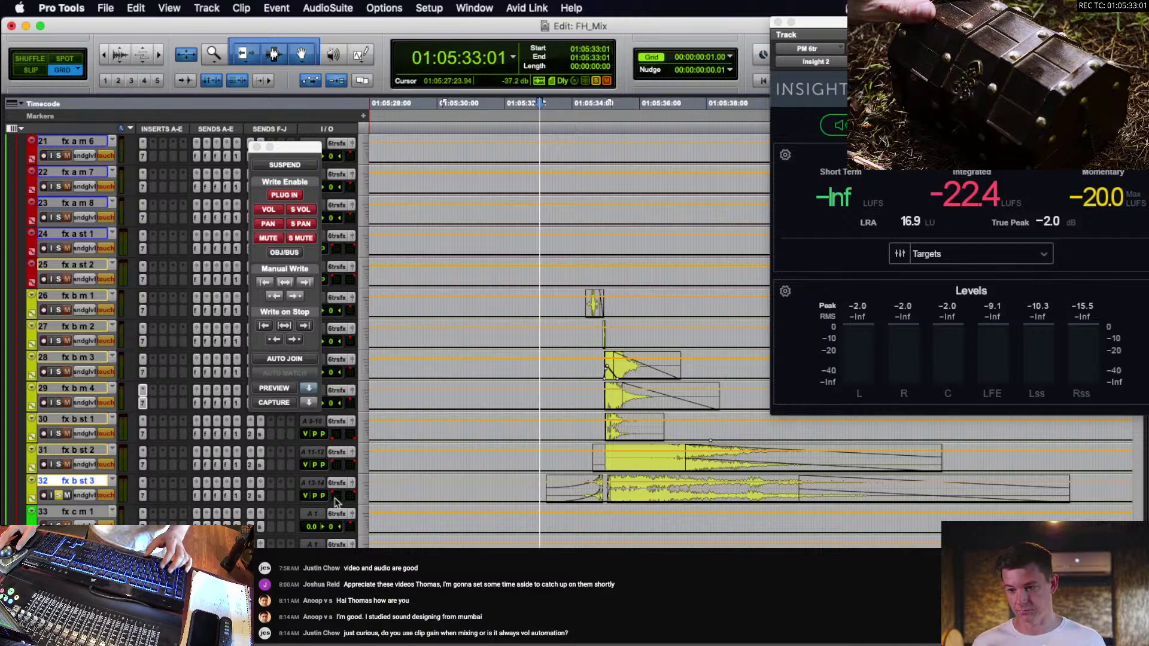
key("space")
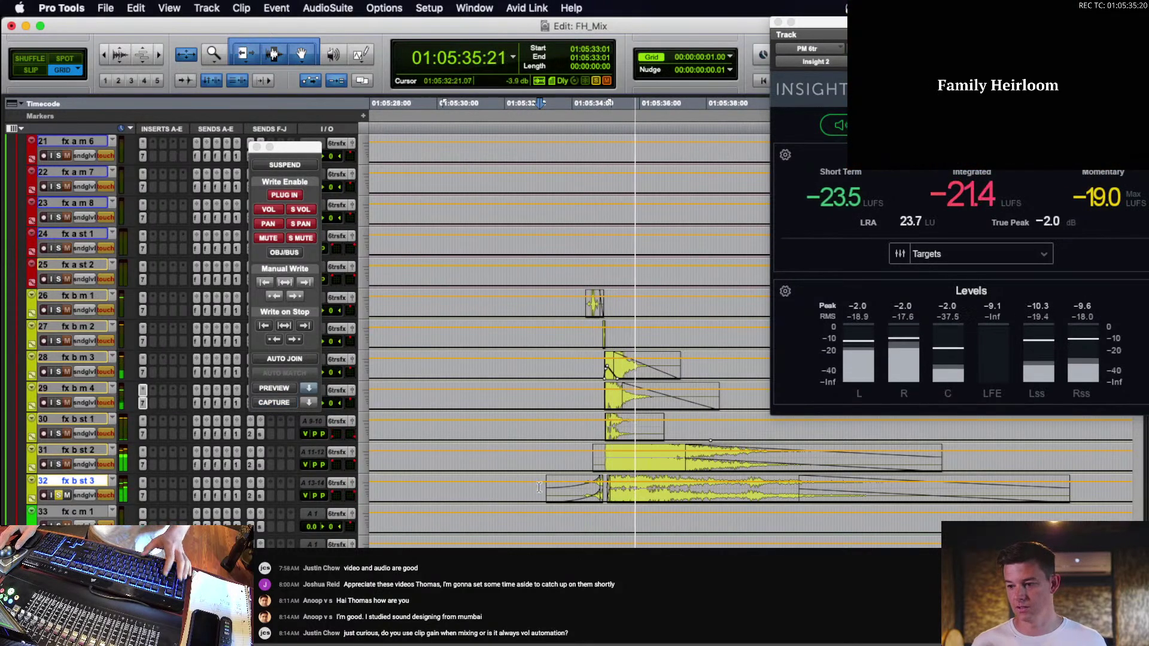
key("space")
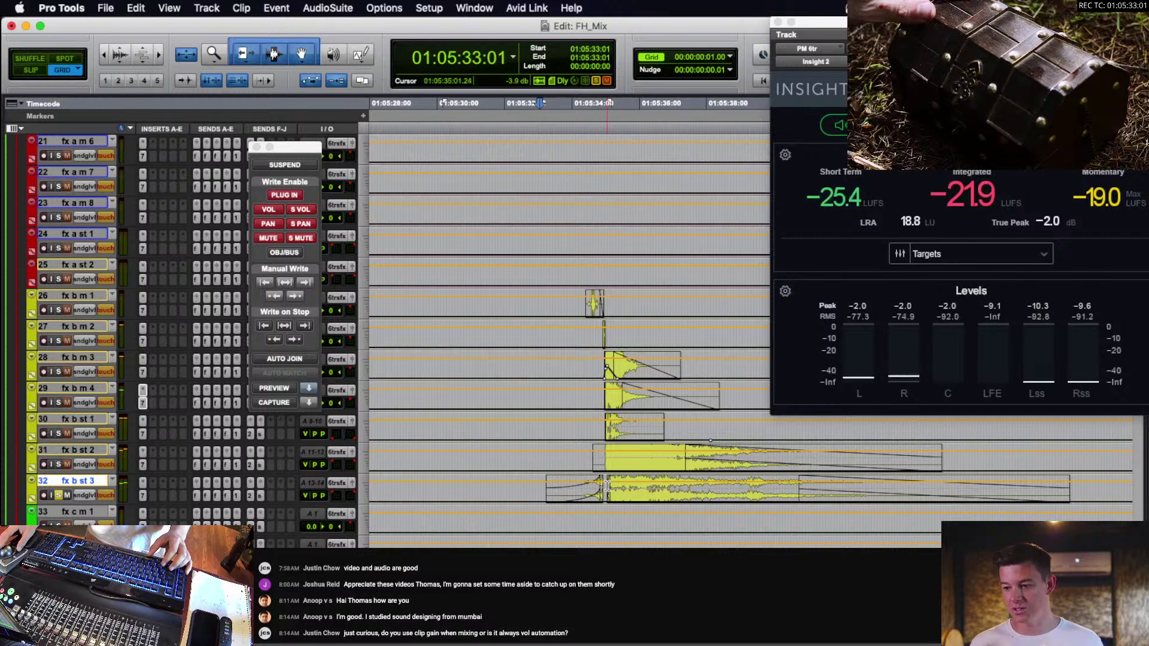
Write touch automation on fx b st 3 while playing from 01:05:32:16, and select the tail from 01:05:43:03 to 01:05:49:13.
left_click(607, 486)
left_click(526, 487)
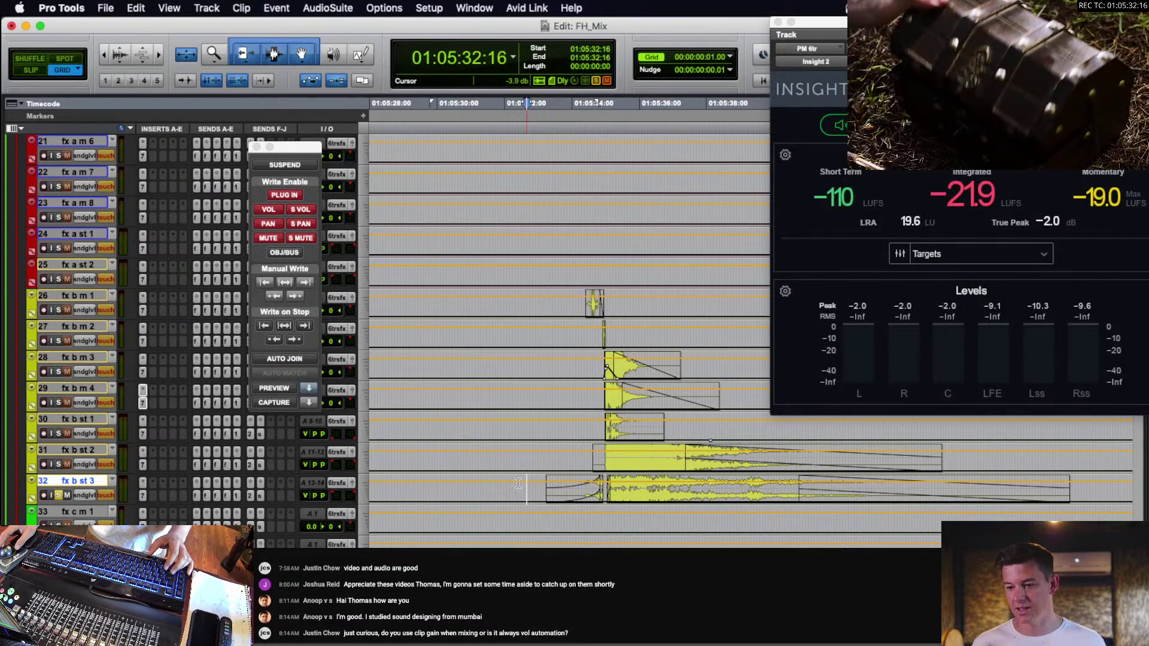
key("space")
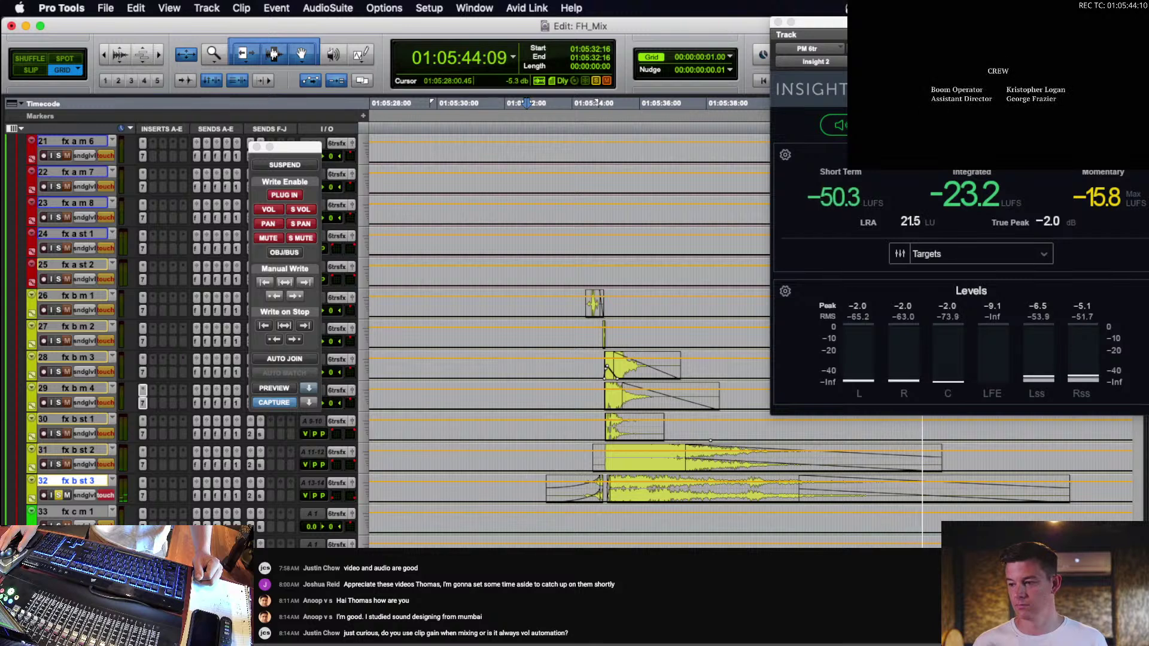
key("space")
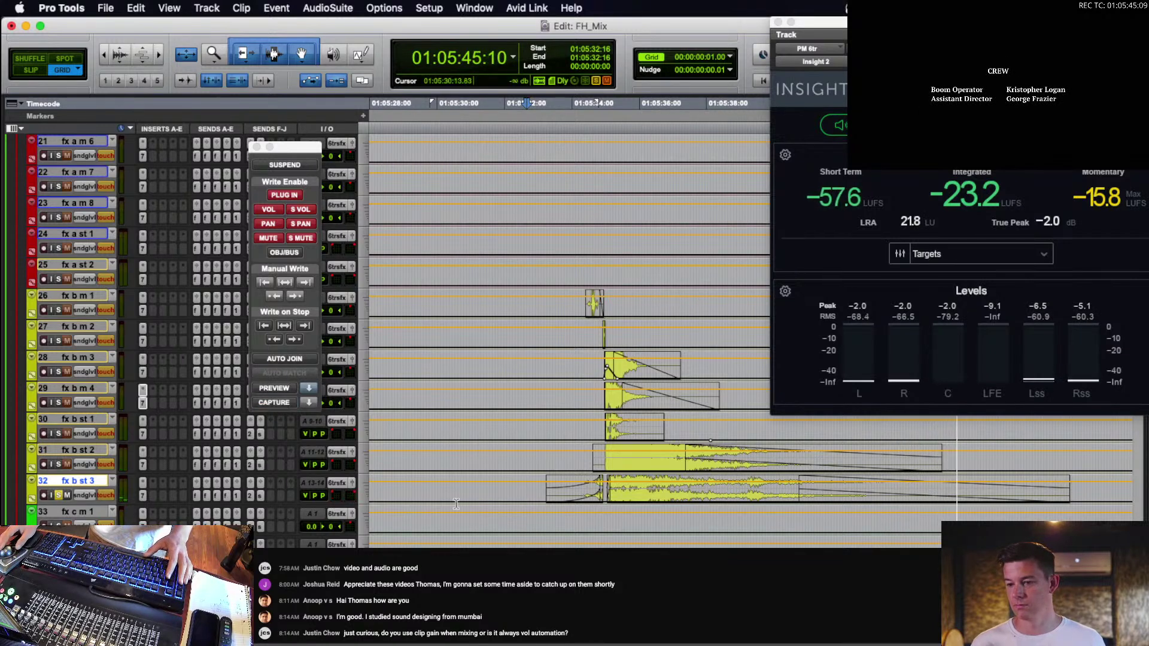
left_click_drag(879, 500, 1094, 496)
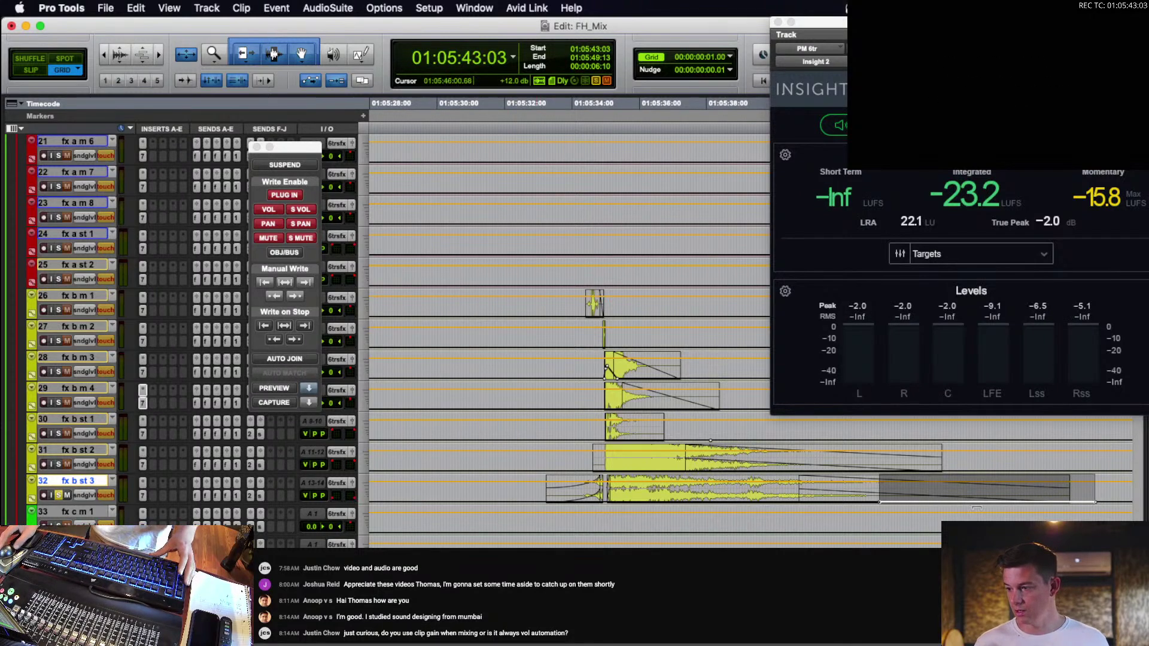
Audition fx b st 2 from 01:05:34:16, clear its solo and place the edit cursor at 01:05:31:16.
left_click(596, 458)
key("space")
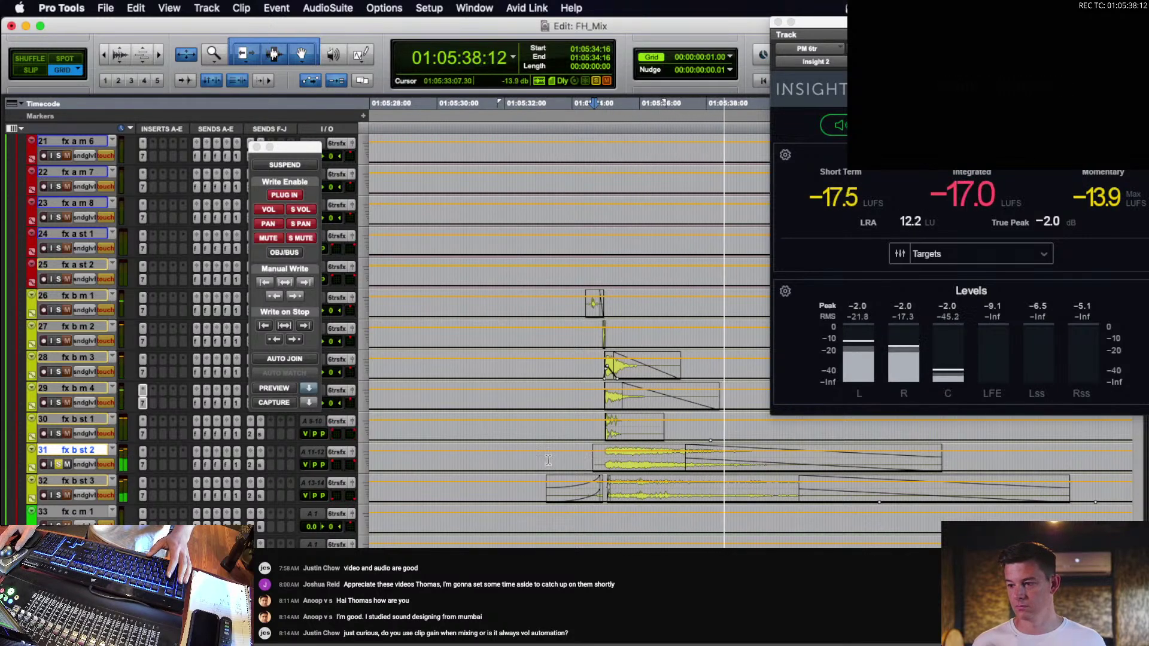
key("space")
left_click(515, 459)
key("shift+s")
left_click(494, 460)
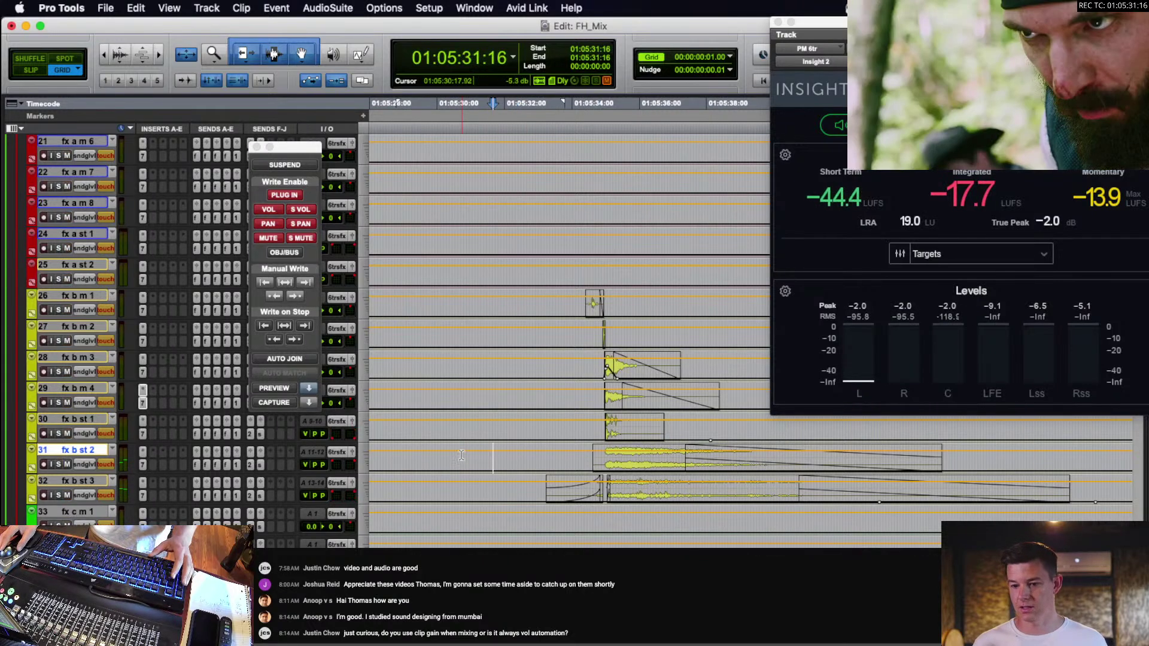
Show the volume automation lanes on the tracks and select fx b m 1 through fx b st 2.
key("minus")
key("minus")
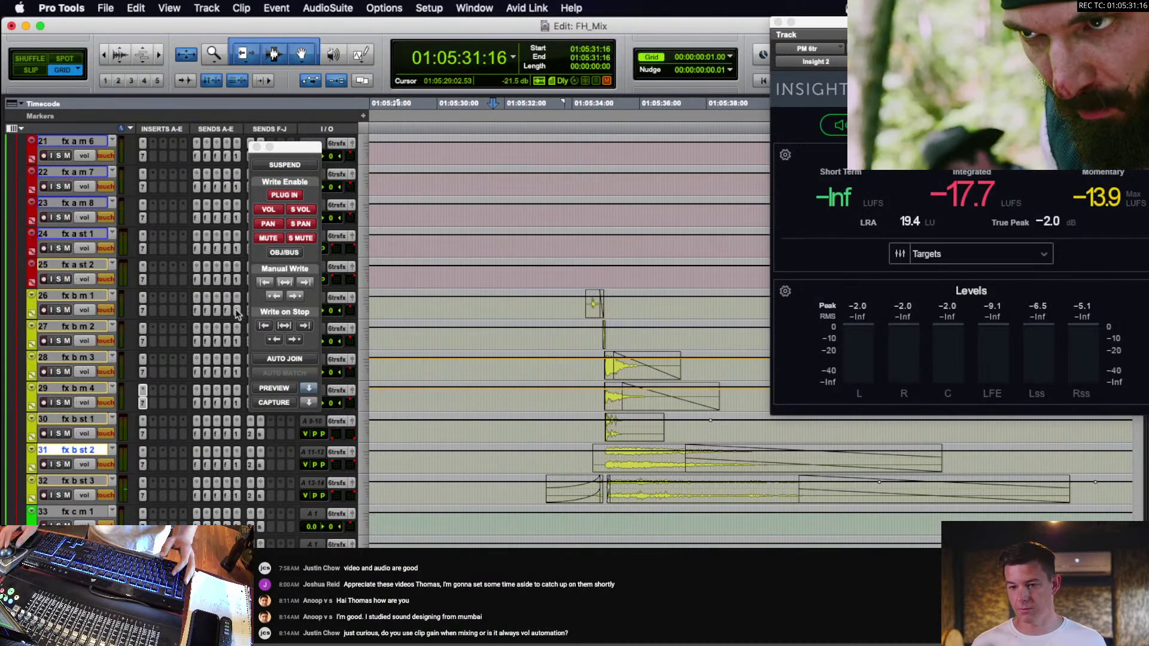
left_click(97, 297, "shift")
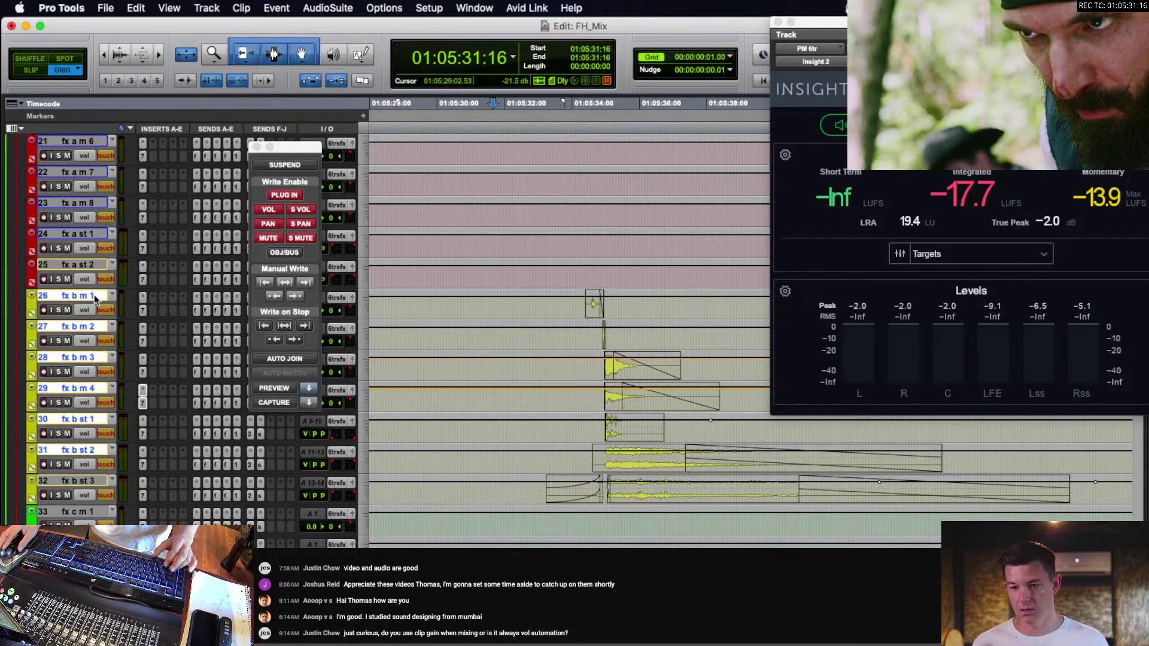
Write a volume automation pass on all the fx b tracks while playing from 01:05:31:20.
left_click(498, 367)
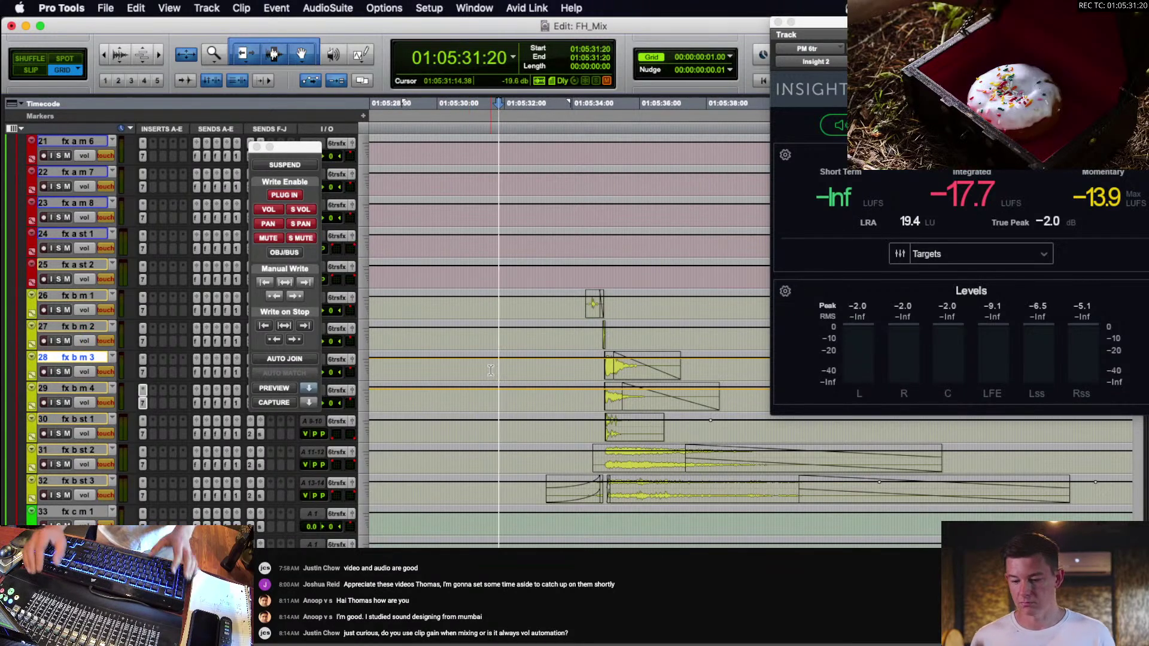
key("space")
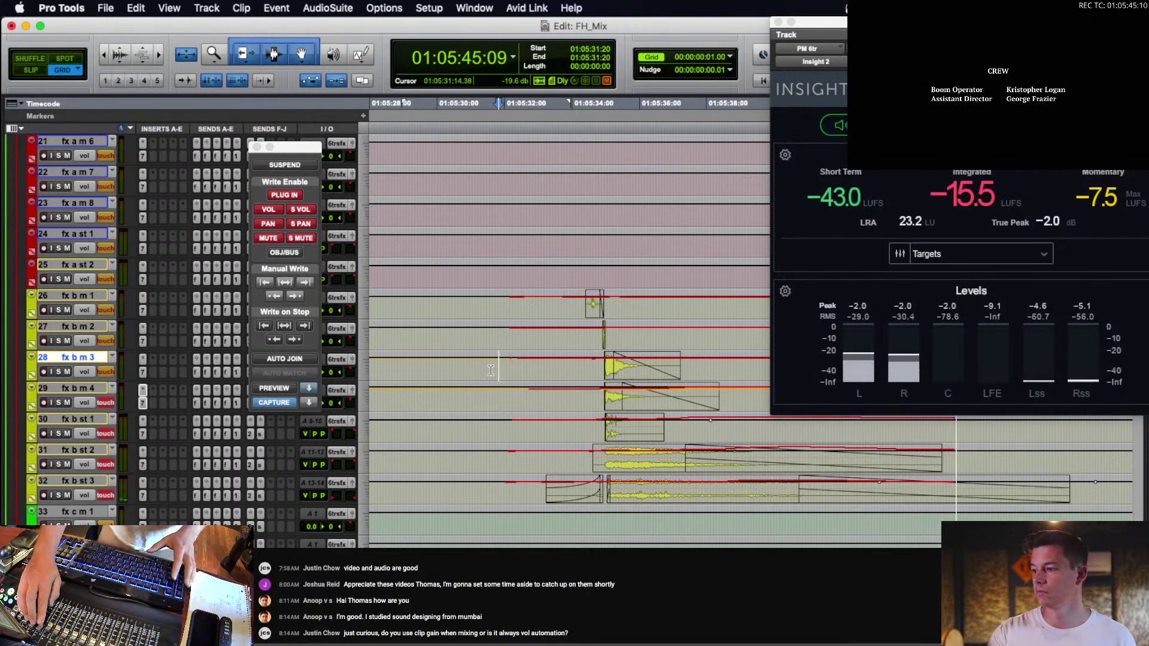
left_click(642, 461)
key("space")
Switch fx b st 2 to waveform view and place the edit cursor at 01:05:34:03.
left_click(633, 464)
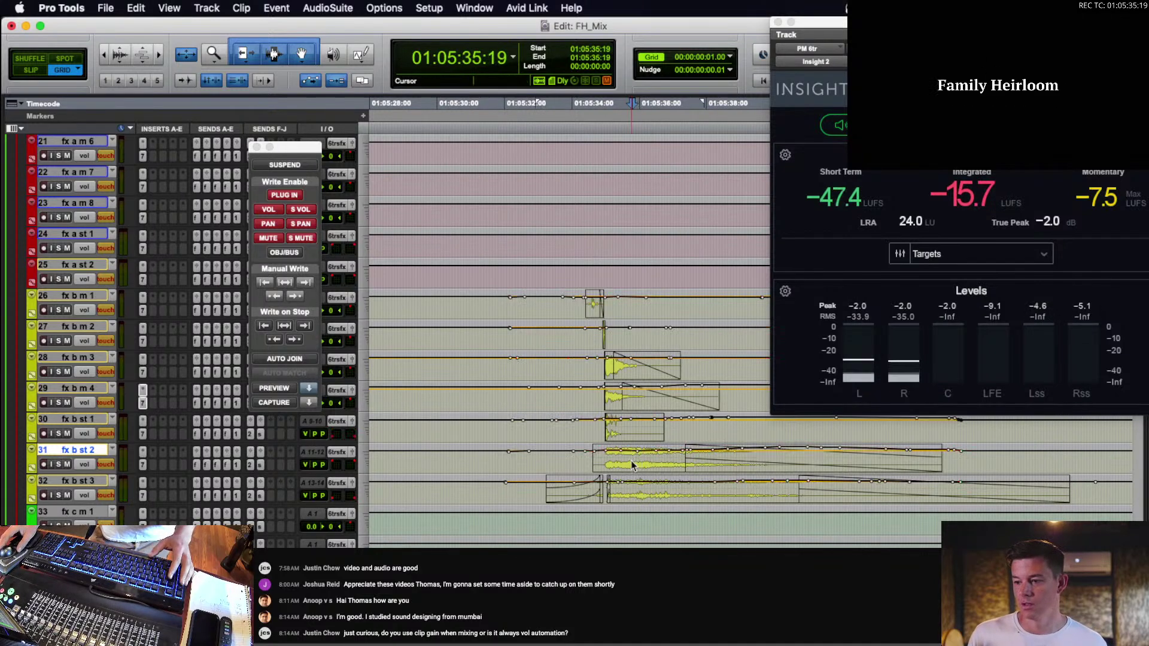
left_click(611, 465)
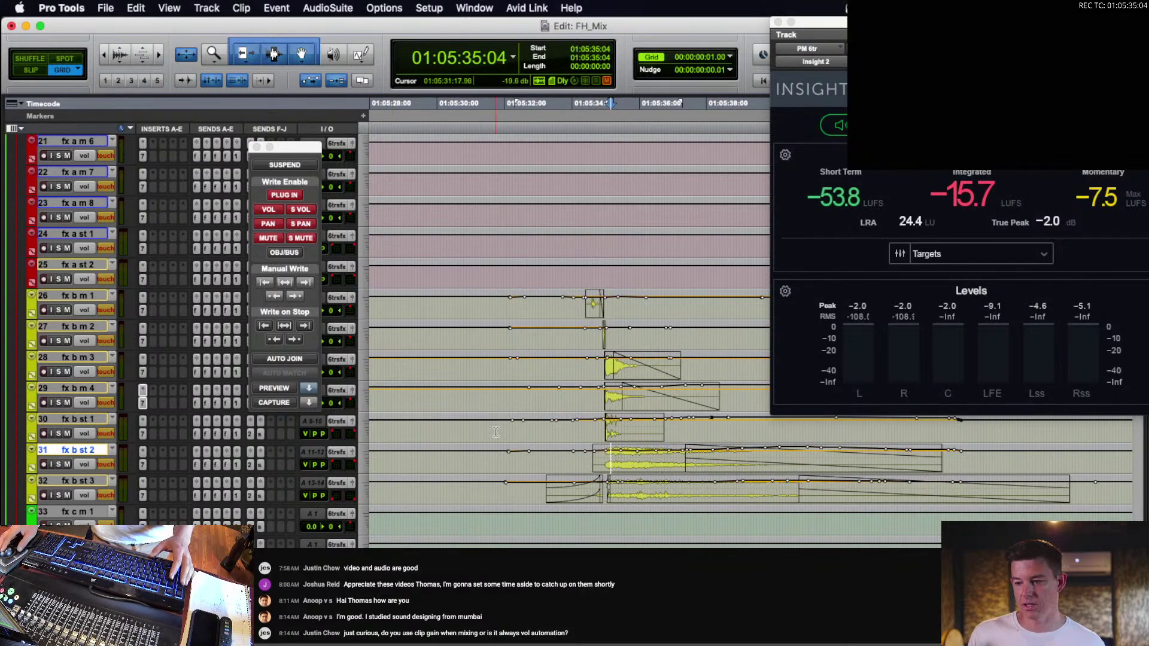
left_click(619, 461)
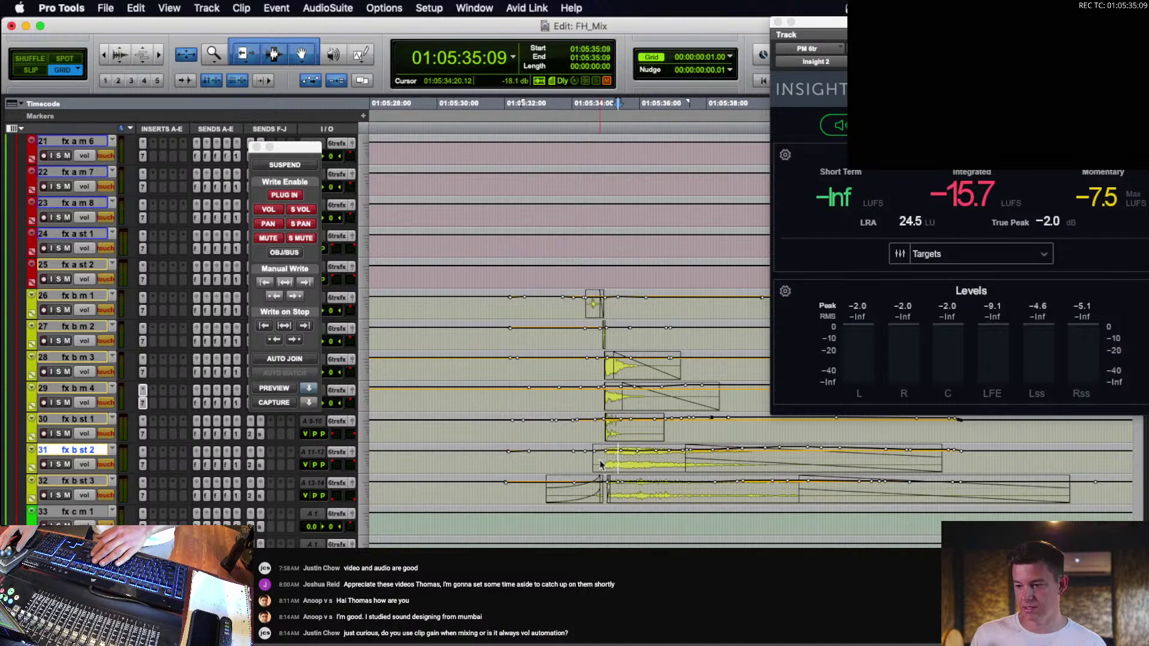
key("minus")
left_click(576, 459)
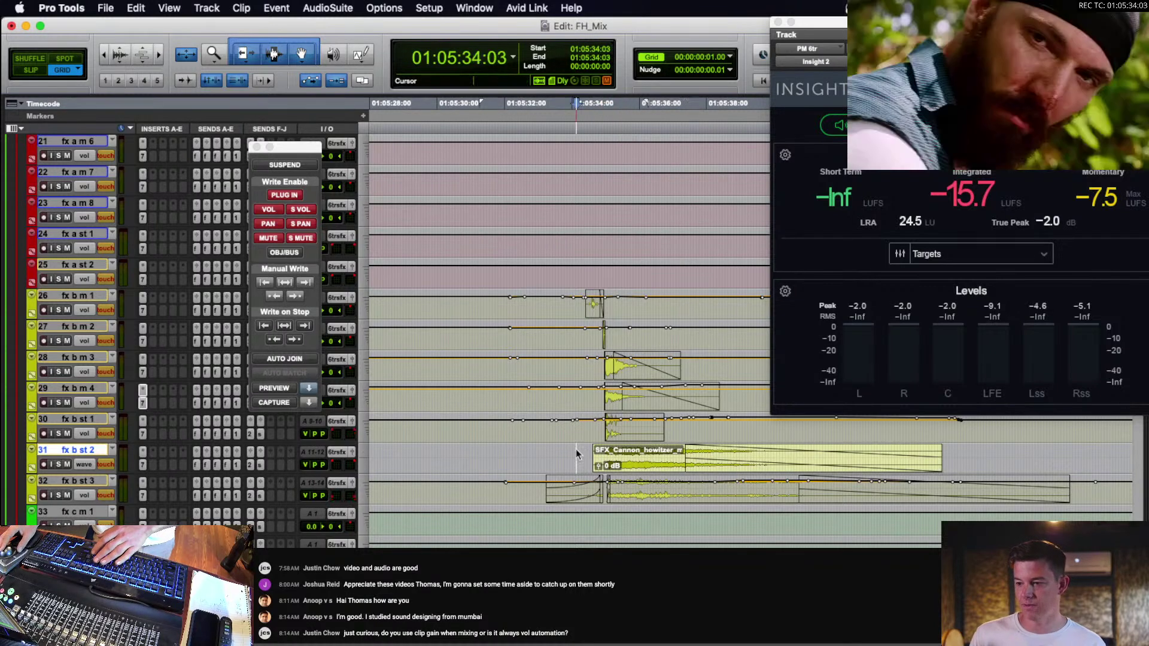
Open the EQ3 7-Band plug-in on fx b st 2 and move its window clear of the fx b st 2 track.
left_click(143, 466)
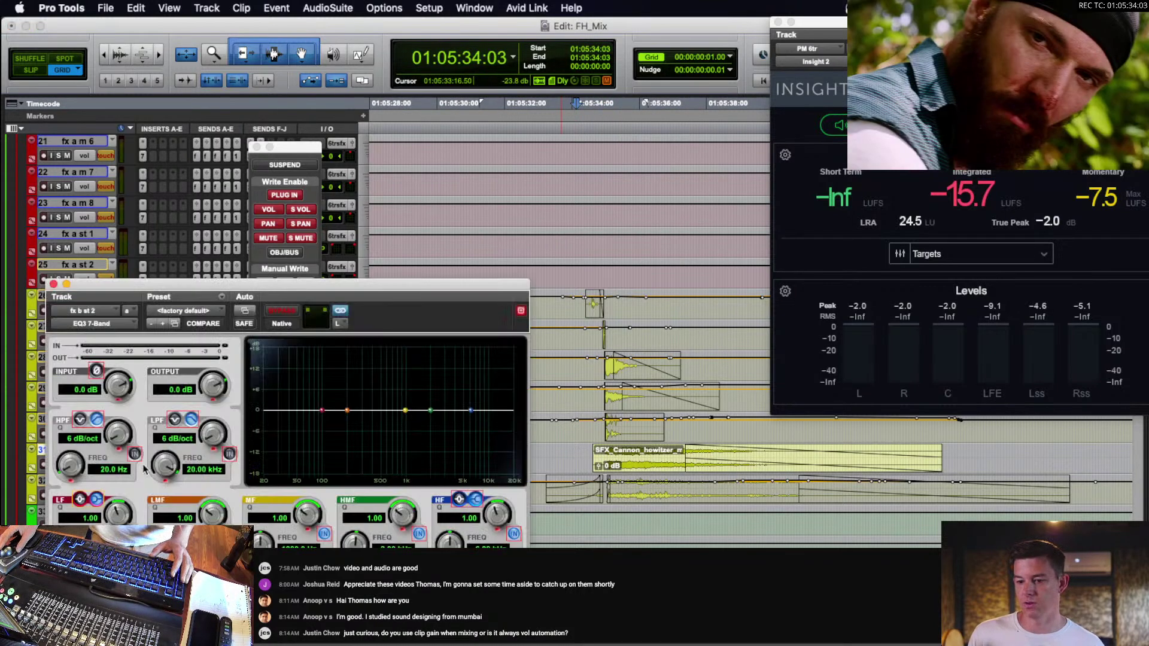
left_click_drag(390, 282, 375, 132)
scroll(565, 496, "up", 3)
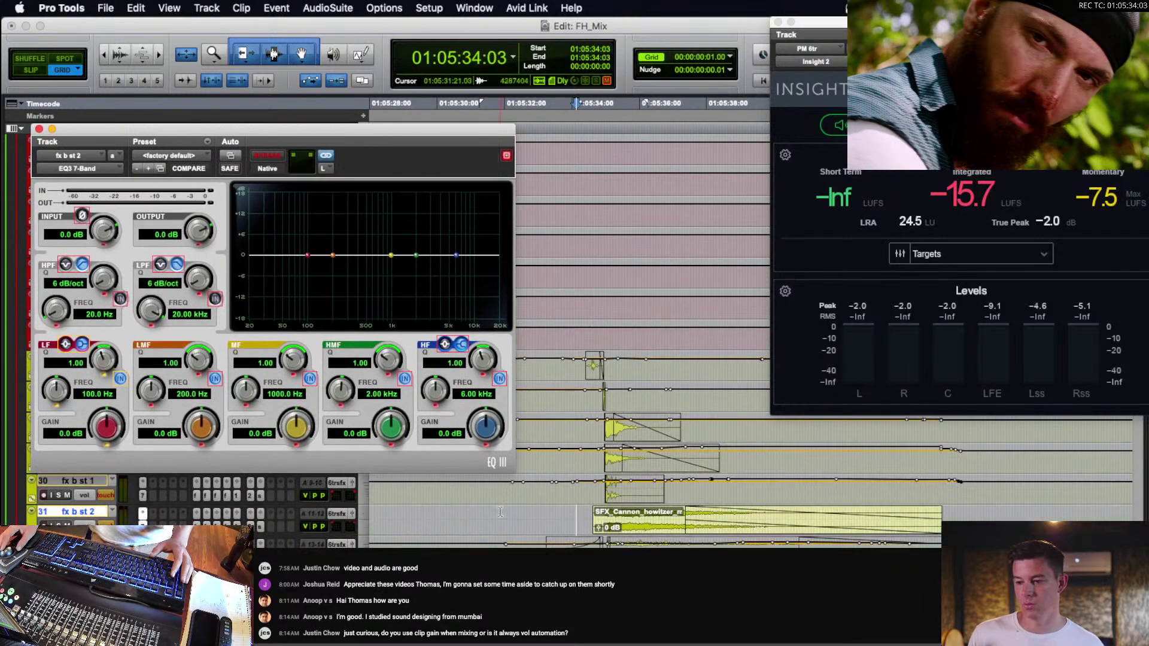
Show the low-pass enable automation of the EQ on fx b st 2 and turn the filter on across the cannon clip.
left_click(84, 525)
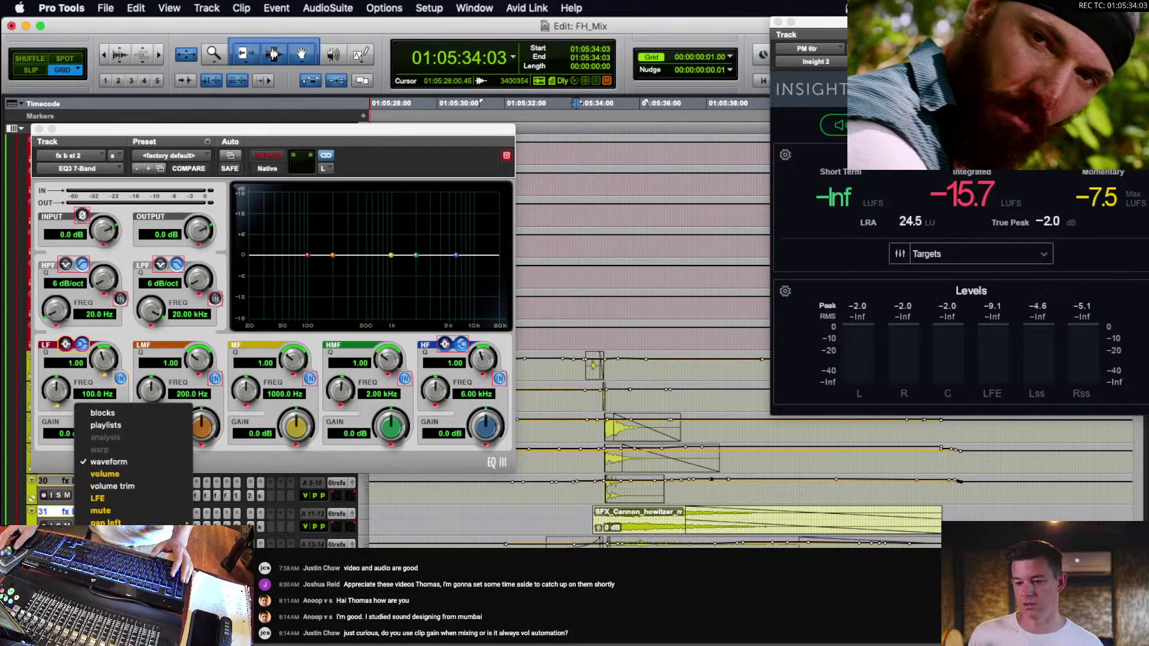
mouse_move(132, 599)
left_click(234, 597)
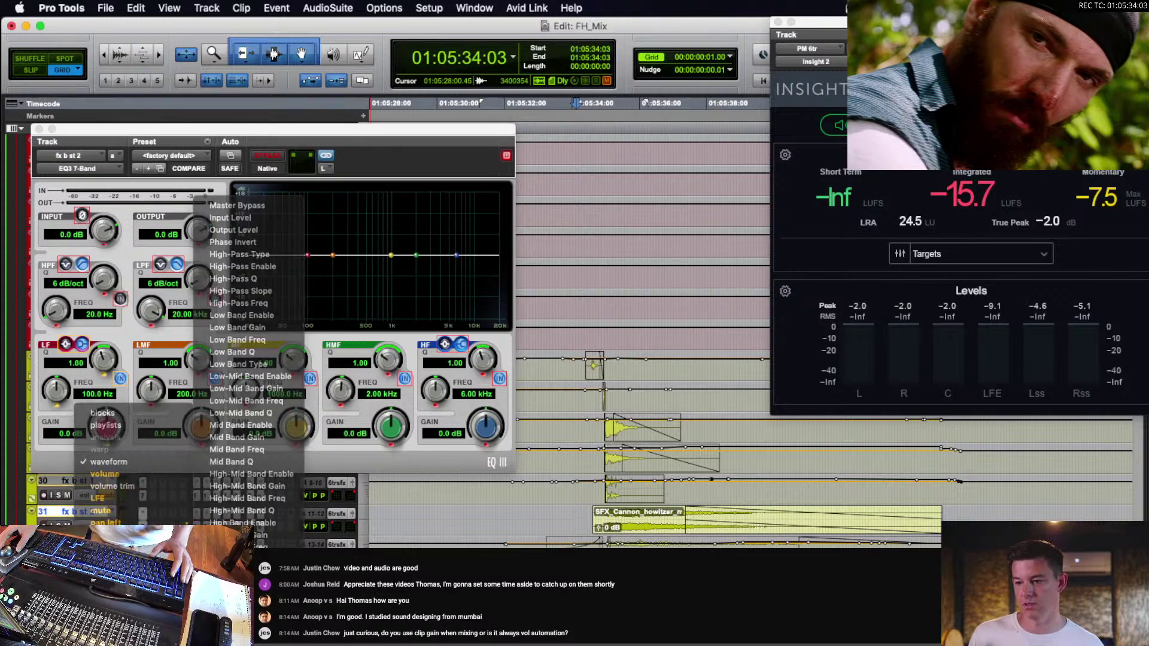
double_click(627, 527)
left_click_drag(627, 511, 628, 492)
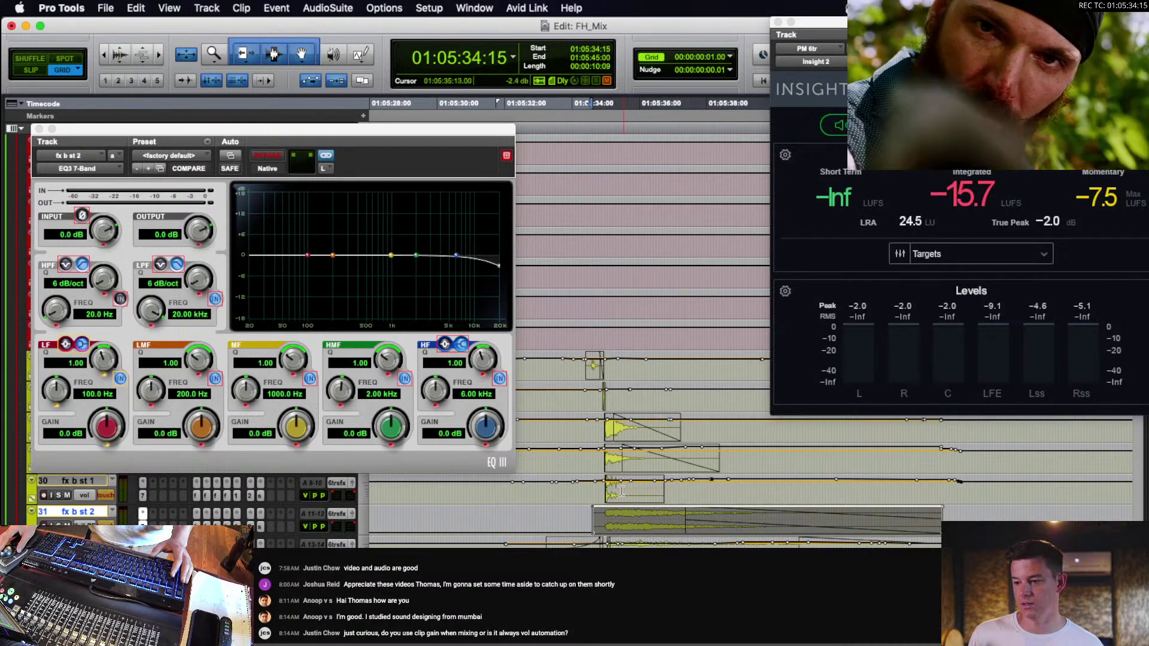
Play fx b st 2 from 01:05:33:22 while lowering the EQ's low-pass frequency to 120 Hz.
left_click(597, 521)
left_click(570, 516)
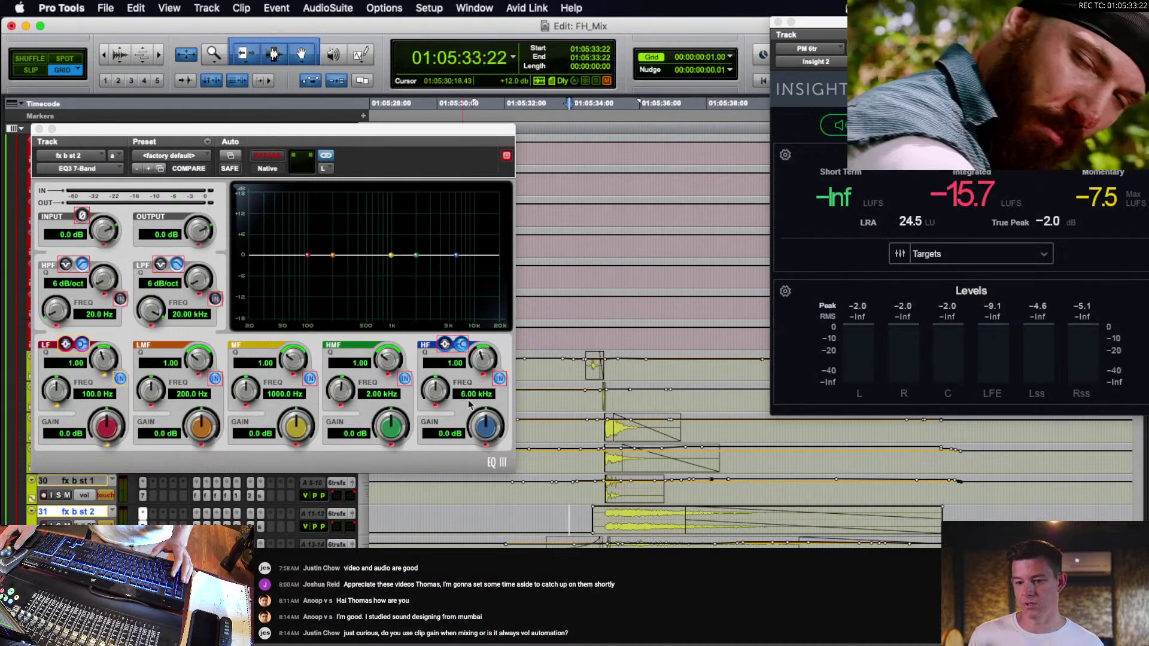
key("space")
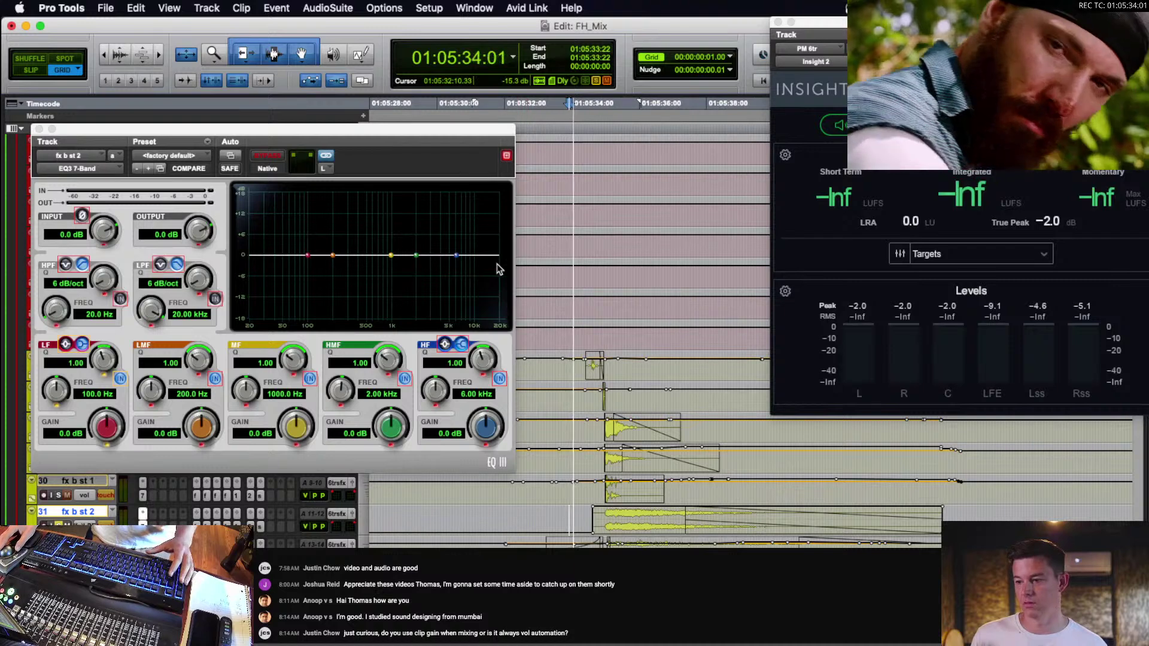
left_click_drag(497, 269, 301, 264)
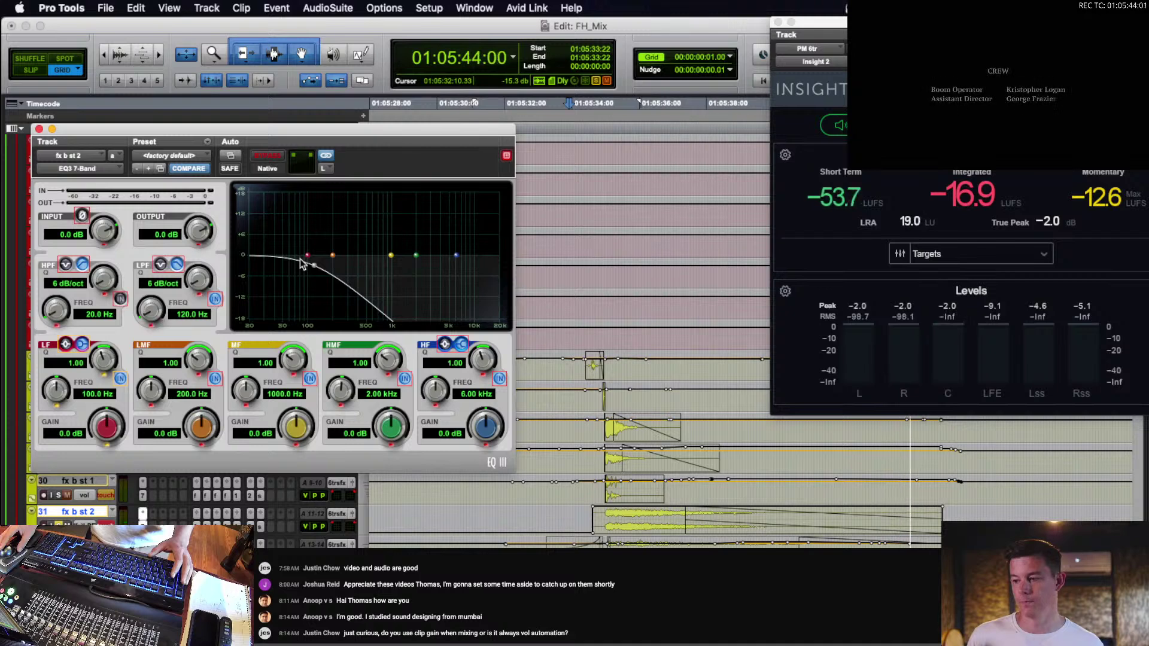
Stop playback, close the EQ, and show its low-pass frequency automation on fx b st 2 with the edit cursor at 01:05:35:00.
key("space")
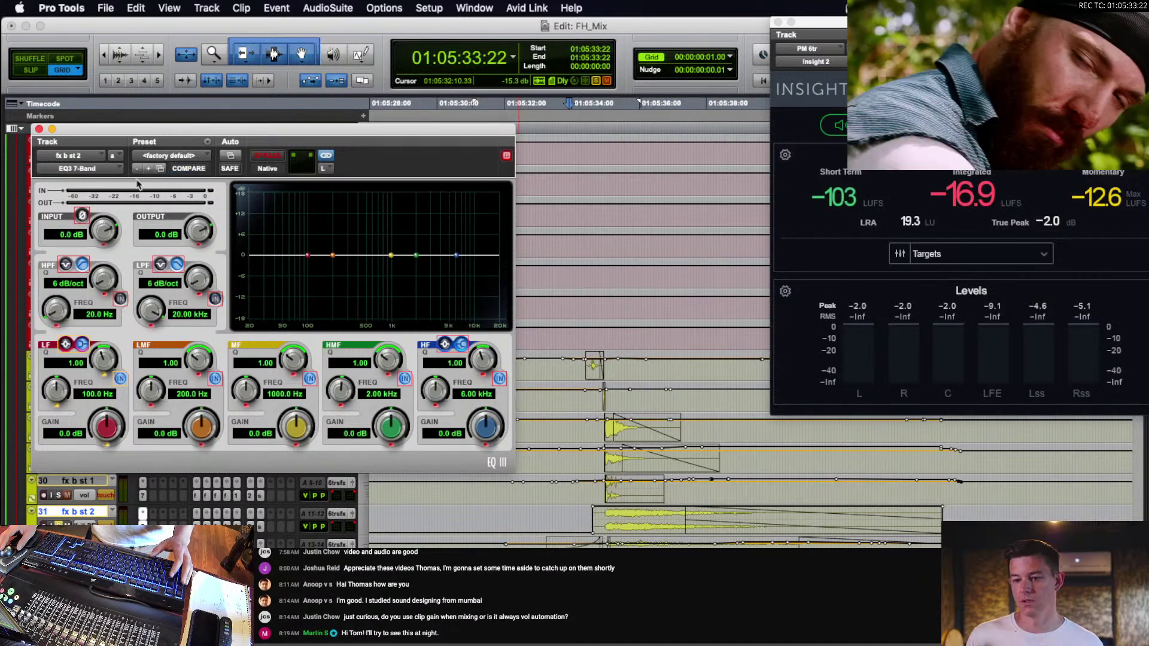
left_click(39, 128)
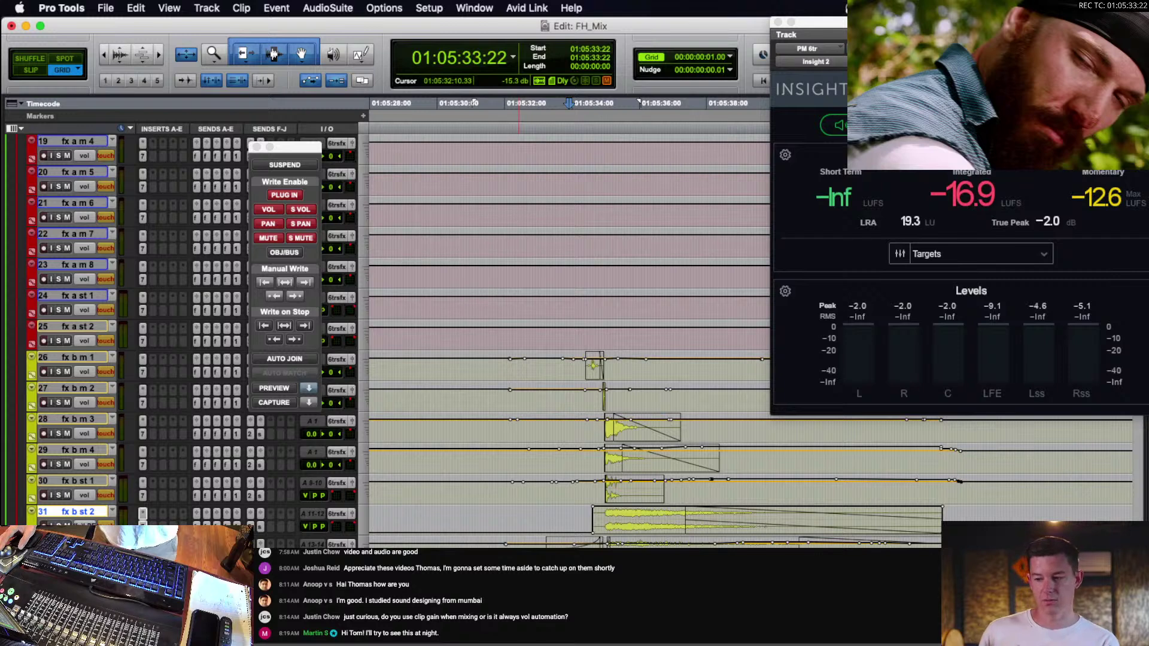
left_click(84, 525)
mouse_move(138, 526)
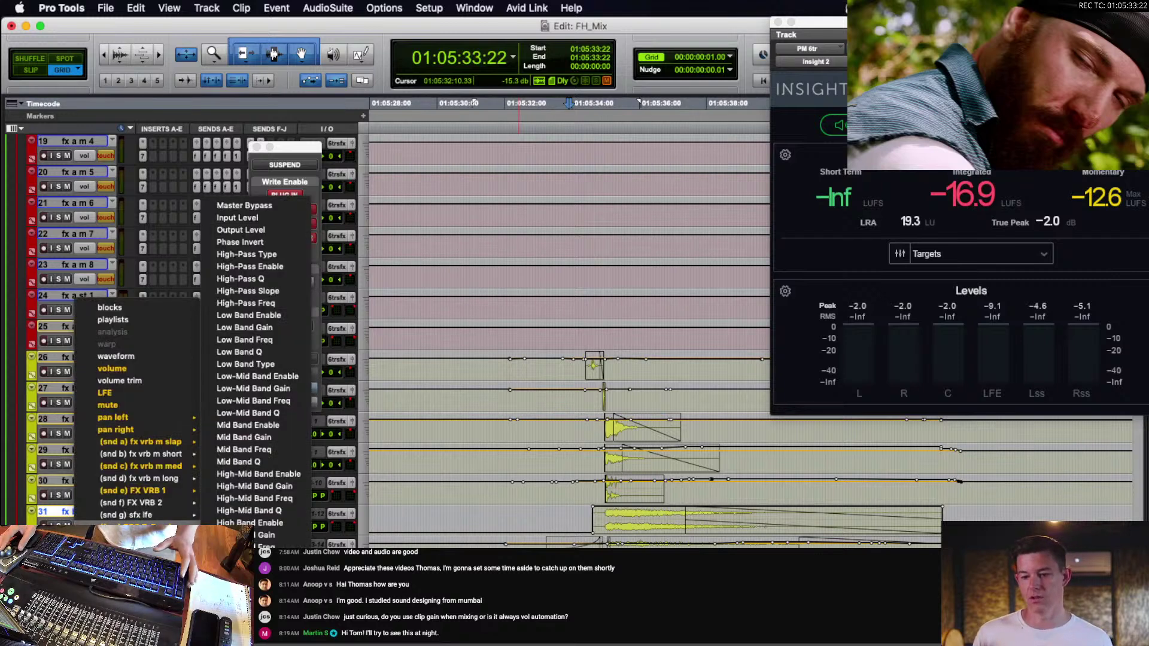
left_click(245, 634)
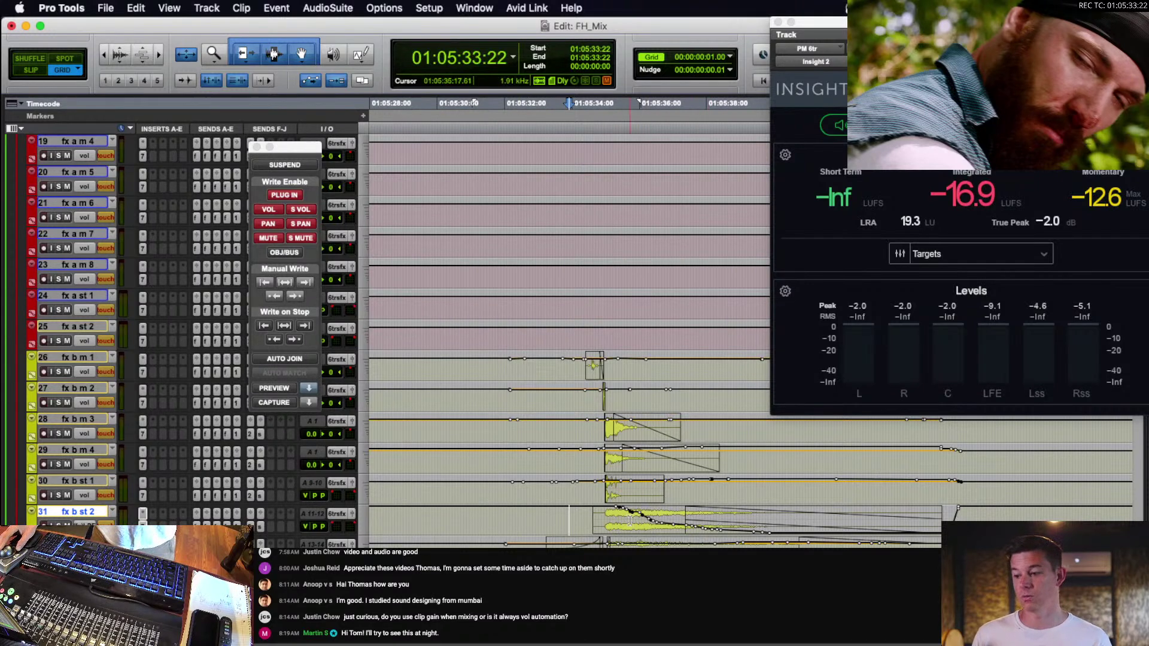
left_click(606, 521)
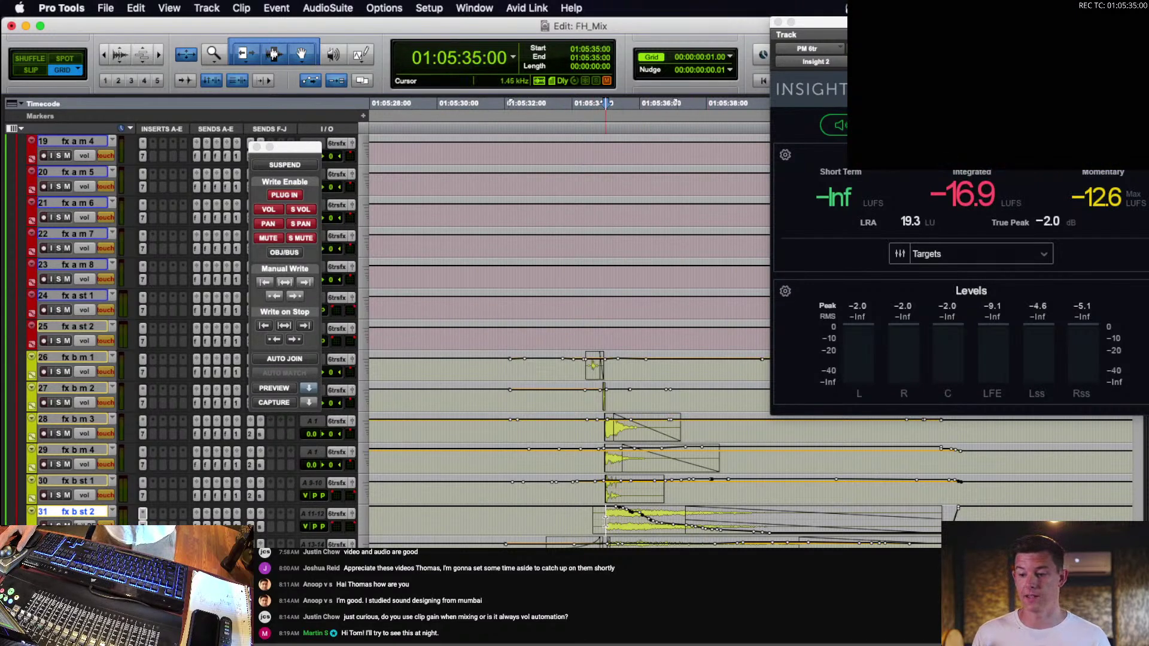
Return fx b st 2 to its volume view and switch the effects tracks to waveform view.
left_click(85, 527)
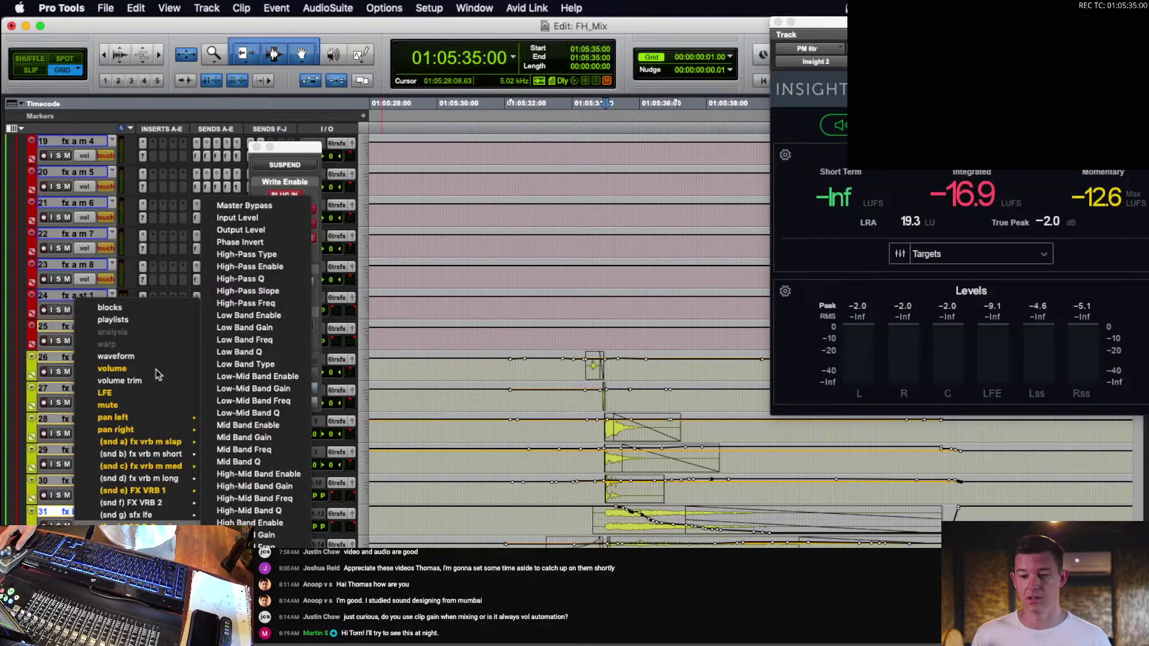
left_click(144, 371)
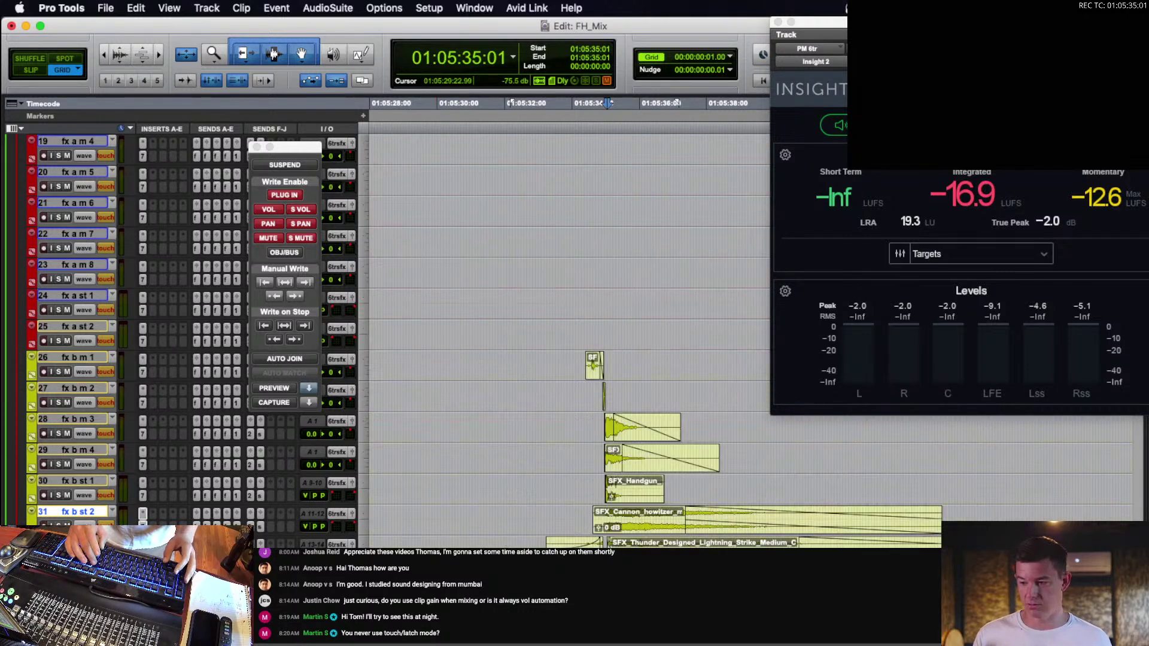
key("ctrl+minus")
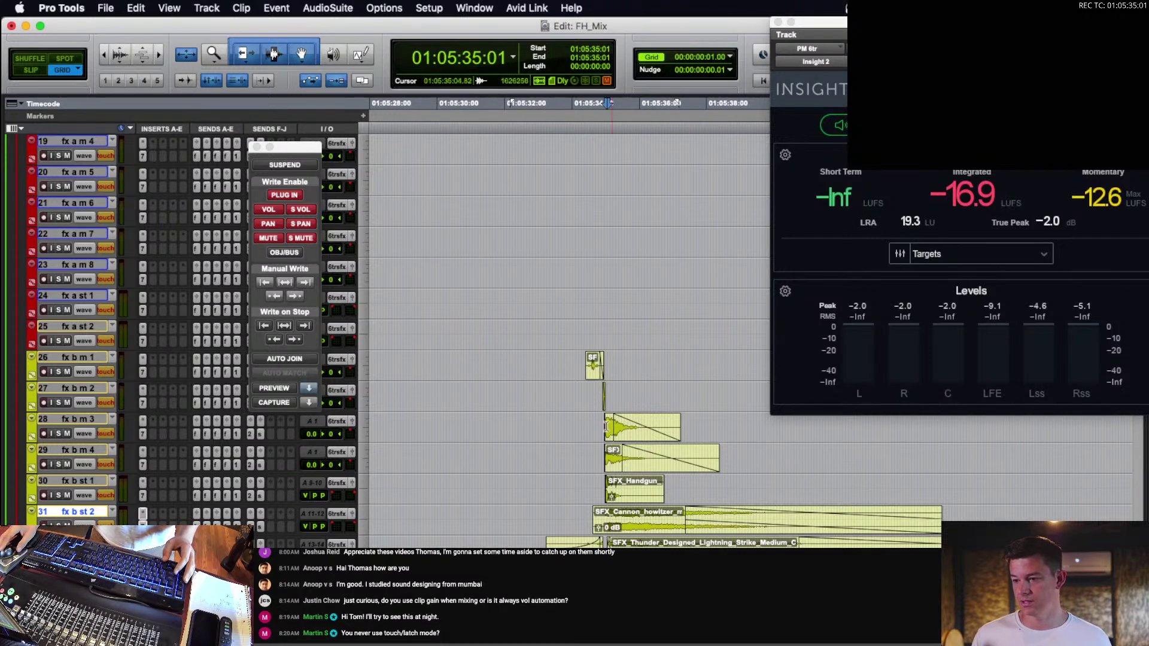
Mark the gunshot clips on fx b m 3 and fx b m 4, clear the selection and place the cursor at 01:05:34:03.
left_click_drag(580, 419, 757, 450)
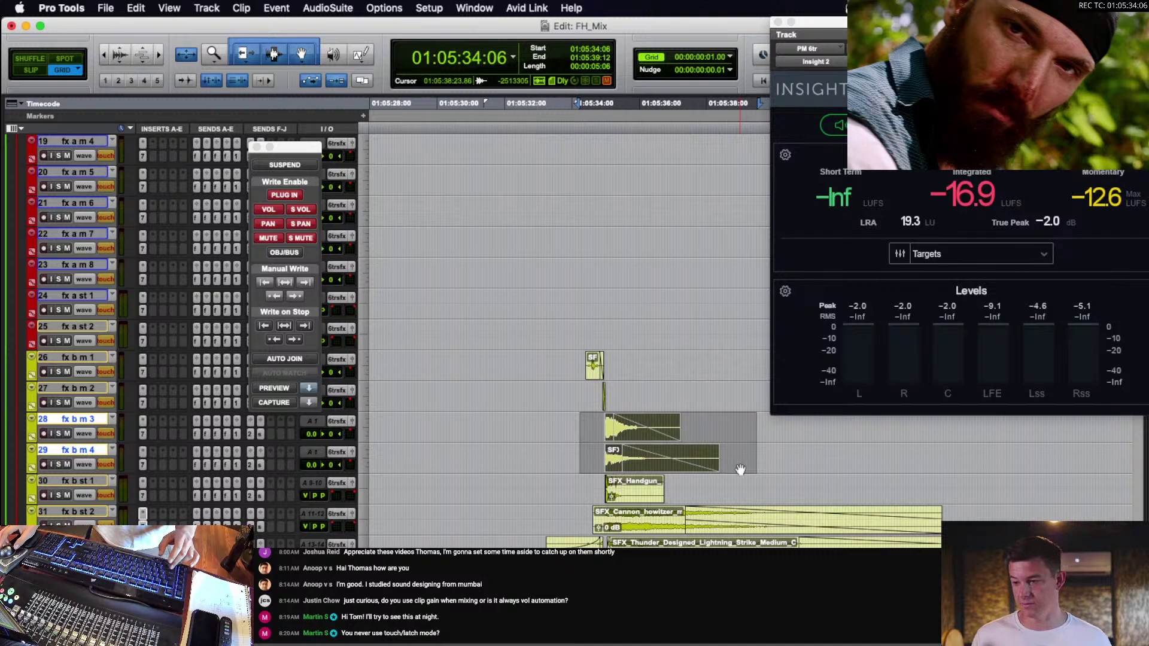
left_click(736, 457)
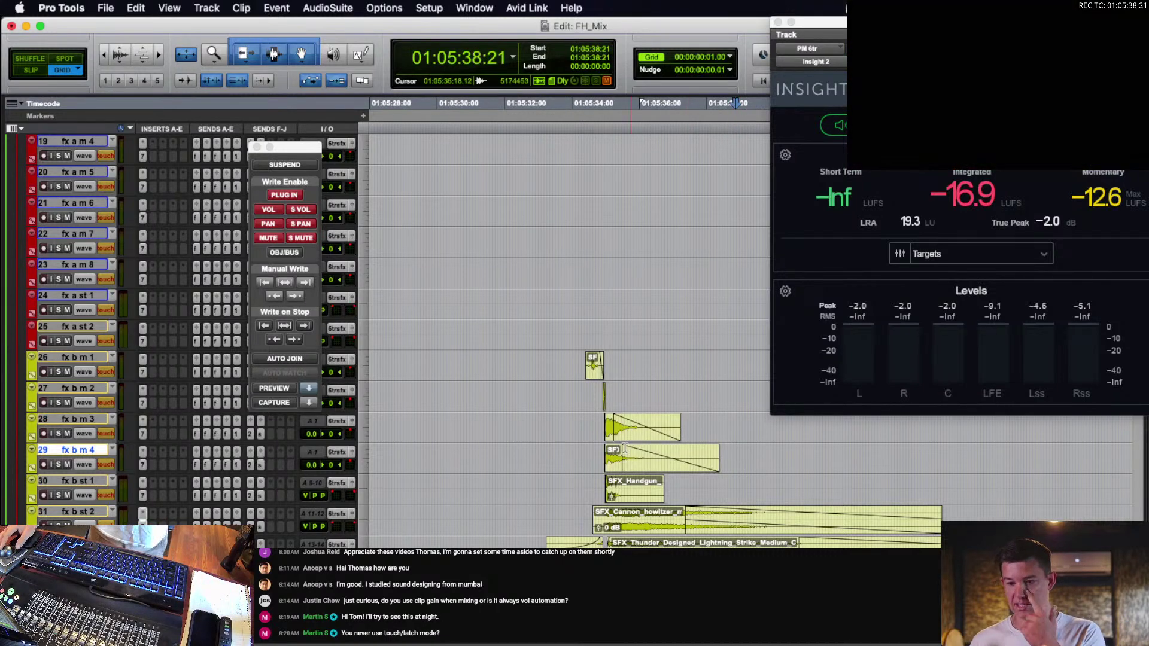
left_click(575, 422)
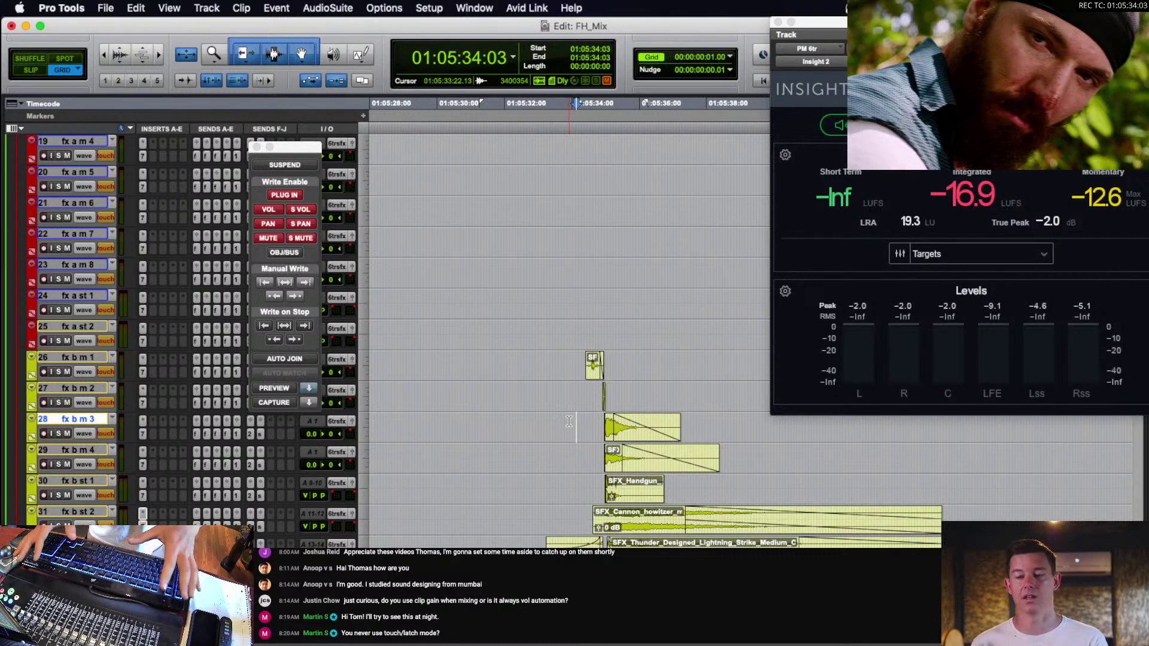
Compare the earlier fx b clips before 01:04:30 with the stacked gunshot clips before the title.
key("r")
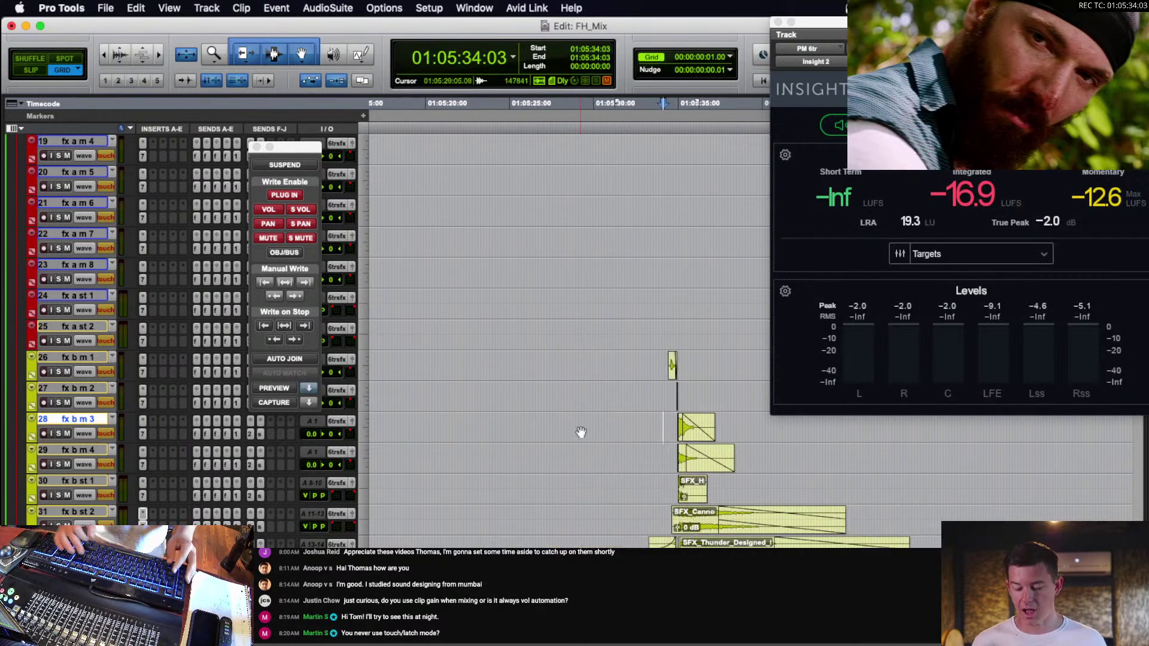
key("ctrl+alt+minus")
key("ctrl+minus")
left_click(614, 419)
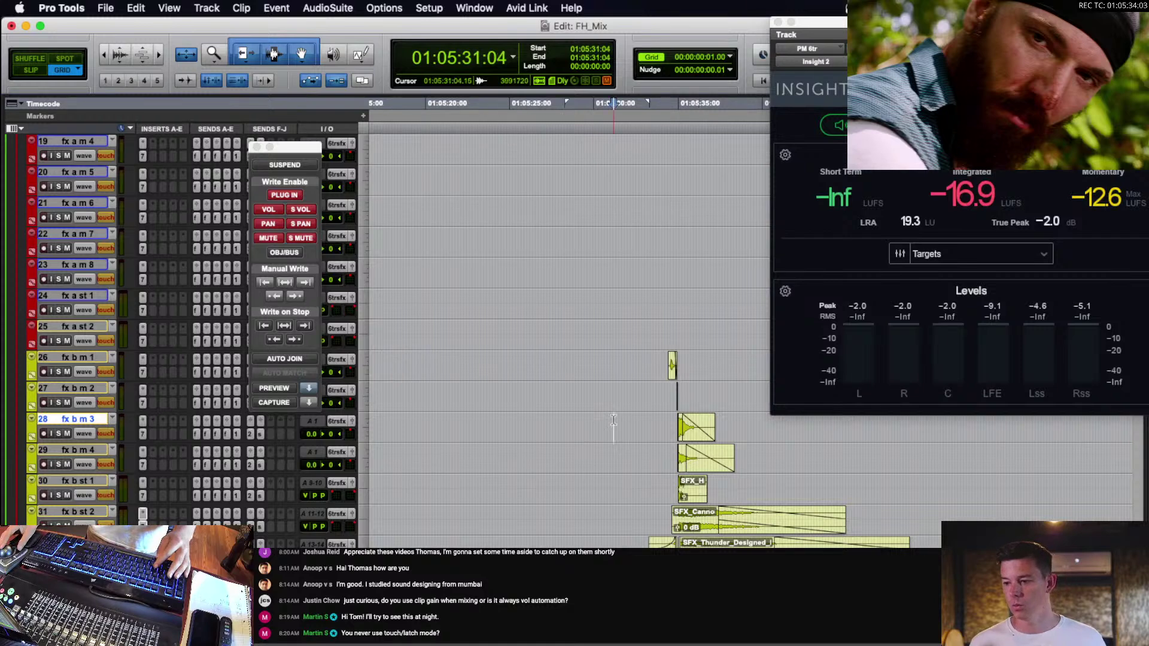
key("r")
key("r")
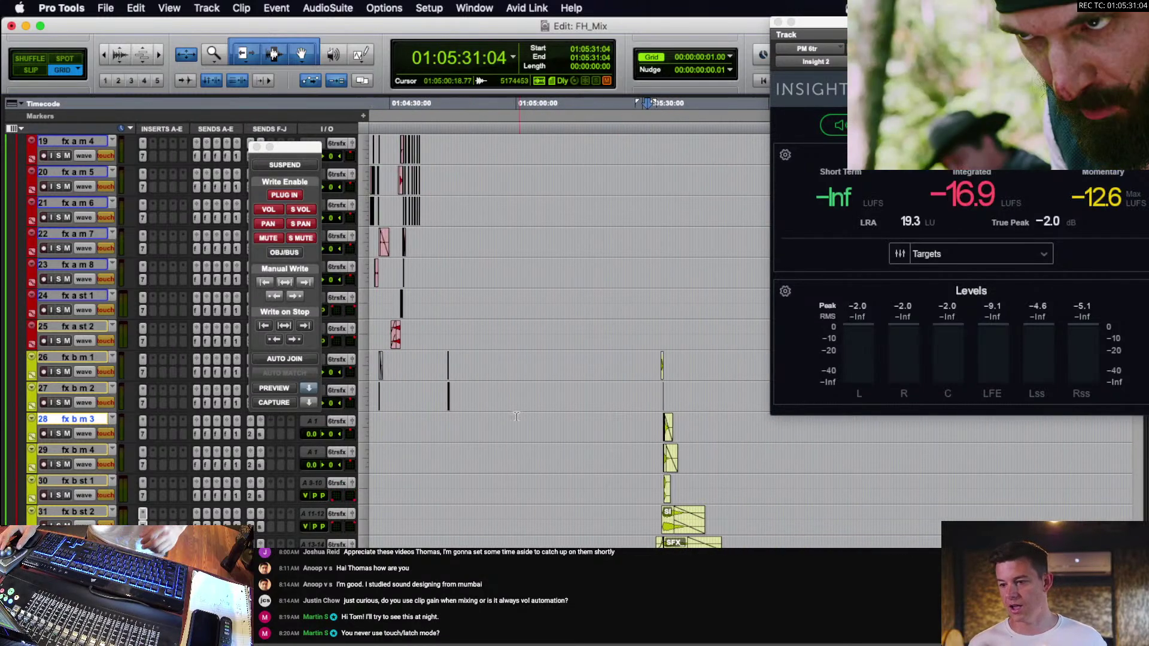
scroll(517, 418, "up", 2)
scroll(529, 436, "left", 3)
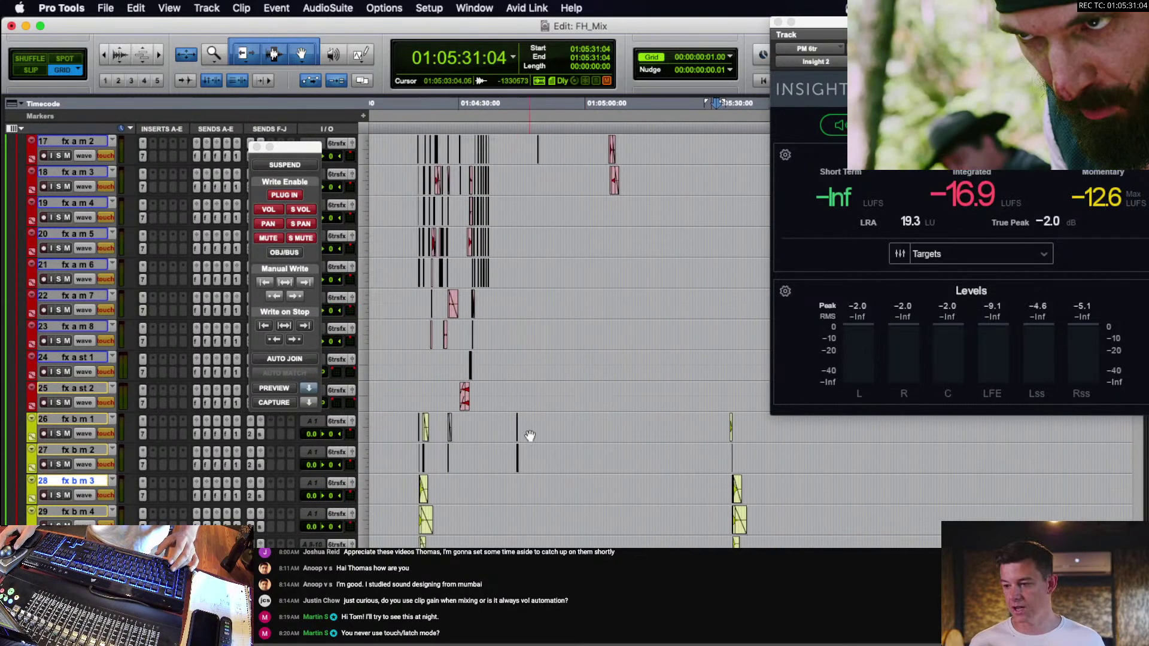
scroll(531, 435, "down", 3)
scroll(530, 436, "down", 1)
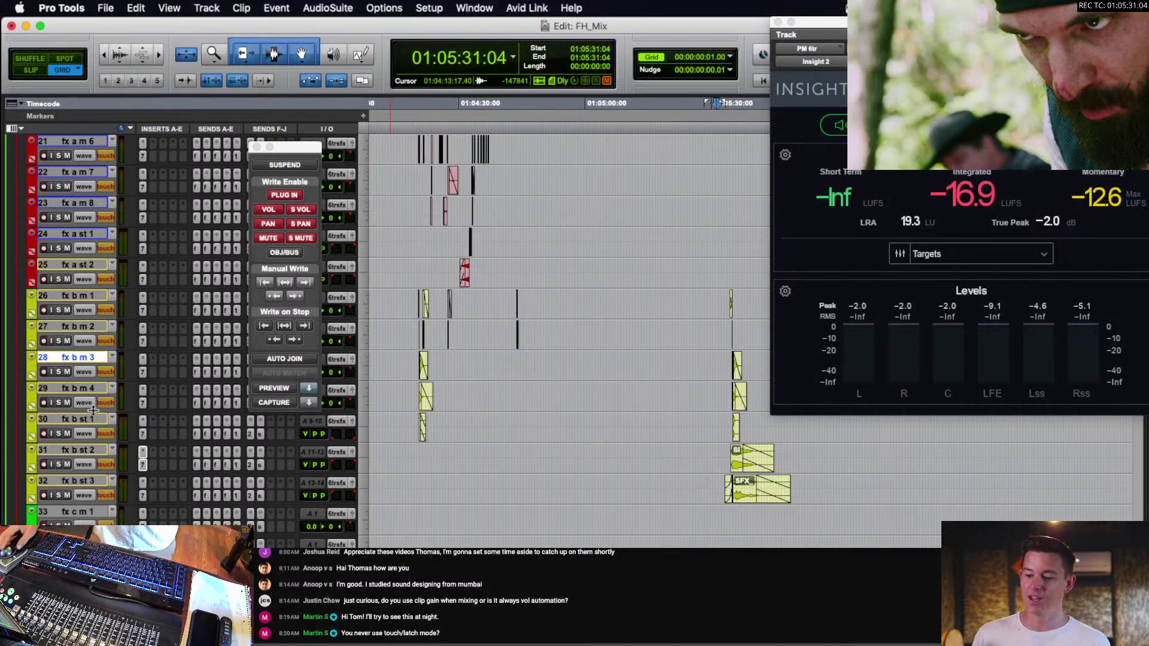
left_click(459, 395)
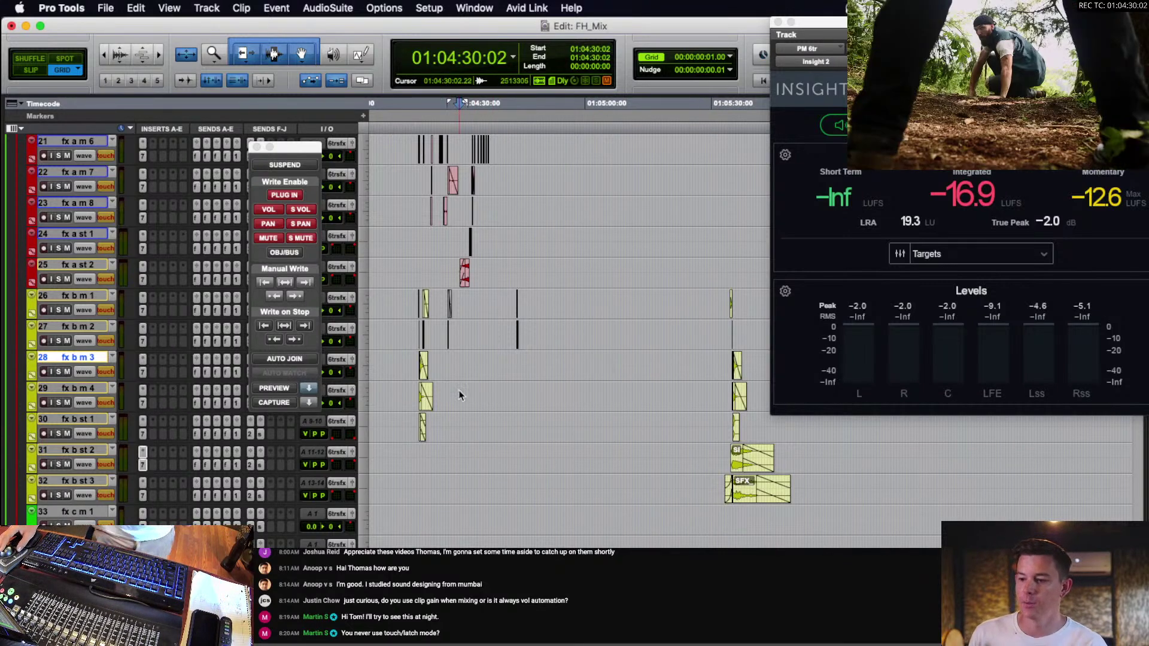
left_click(423, 423)
left_click(757, 423)
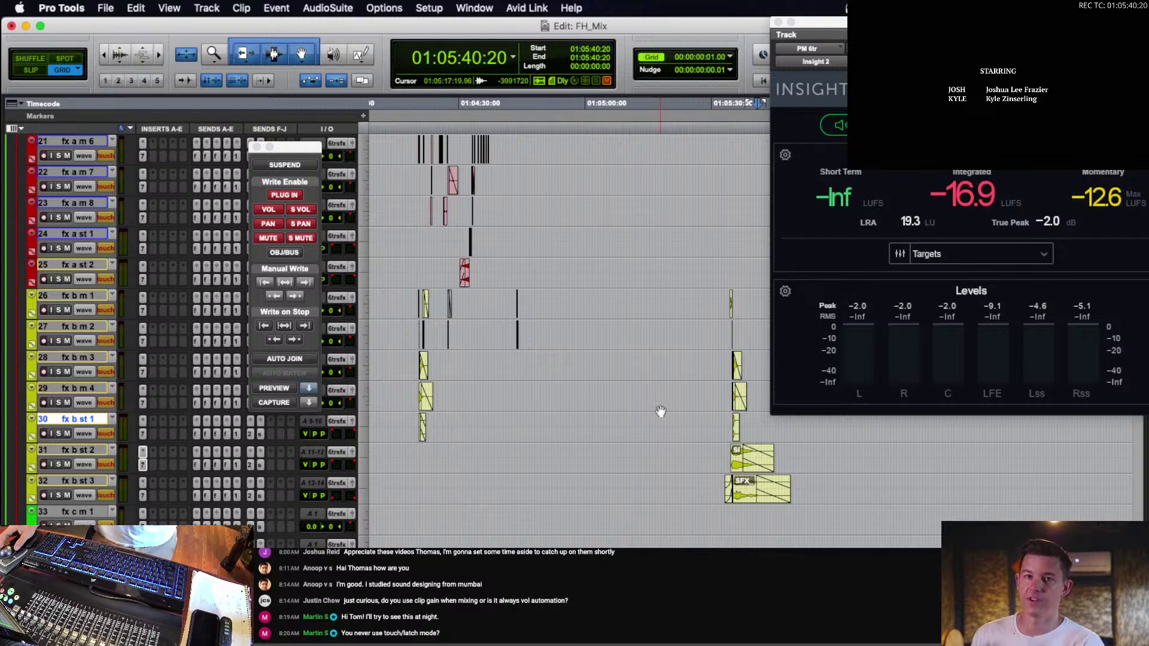
Move the Automation window clear of the sends and I/O columns and look through the fx b and fx c tracks.
left_click_drag(308, 150, 49, 20)
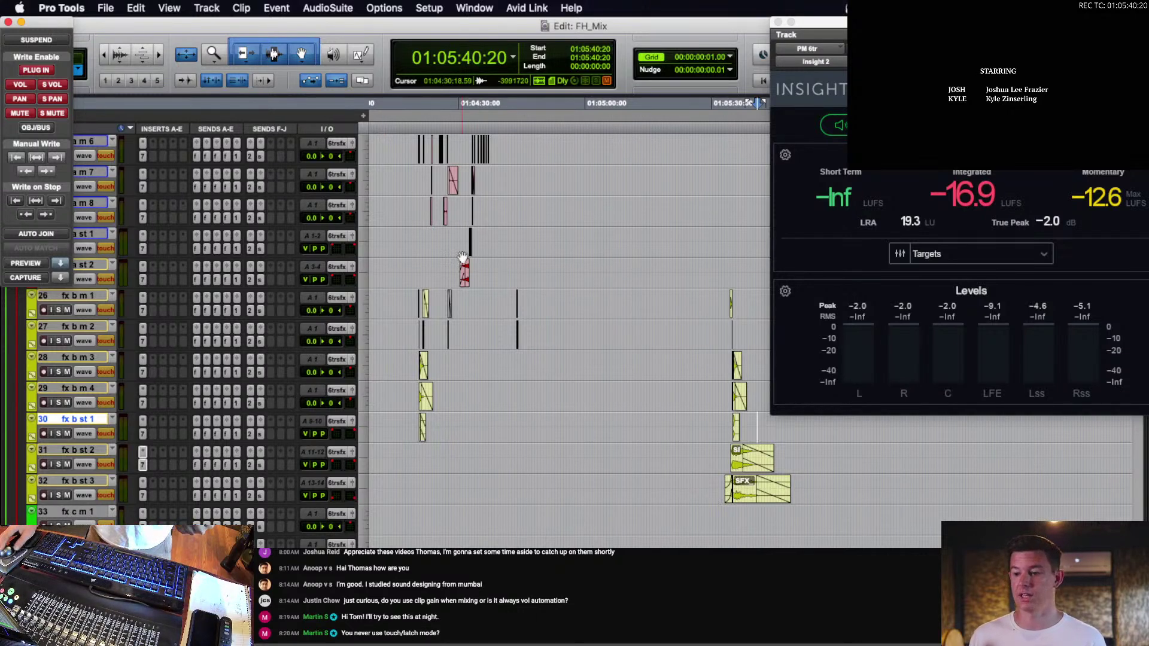
scroll(529, 359, "down", 6)
scroll(529, 359, "up", 5)
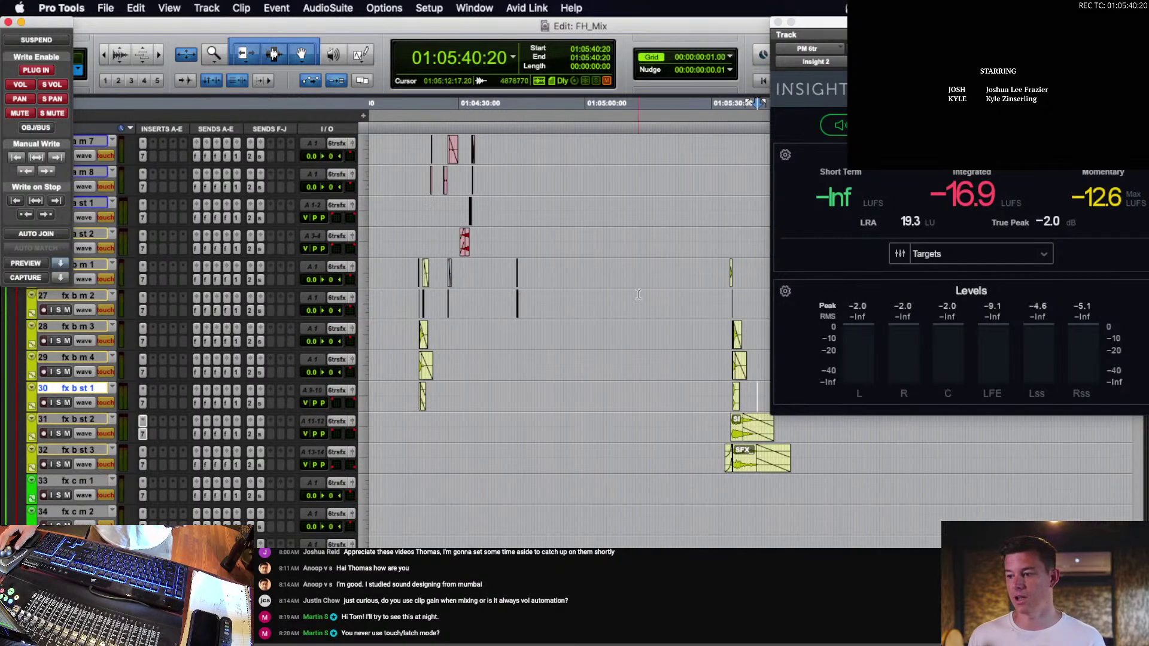
scroll(641, 325, "down", 3)
scroll(641, 325, "down", 3)
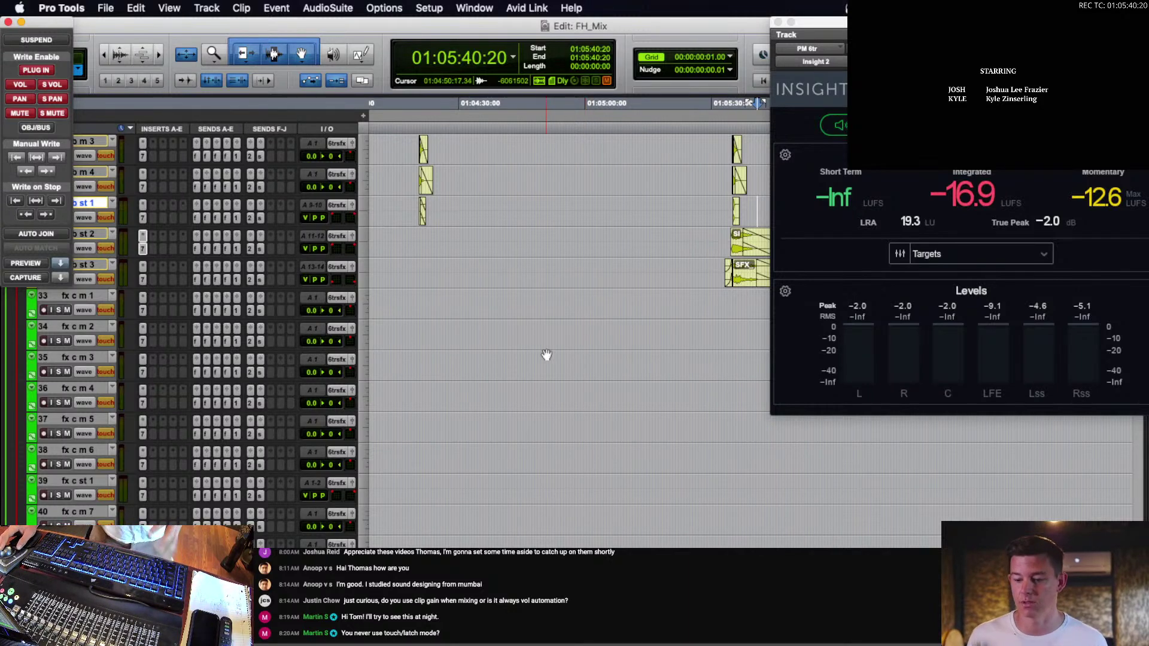
scroll(547, 355, "down", 3)
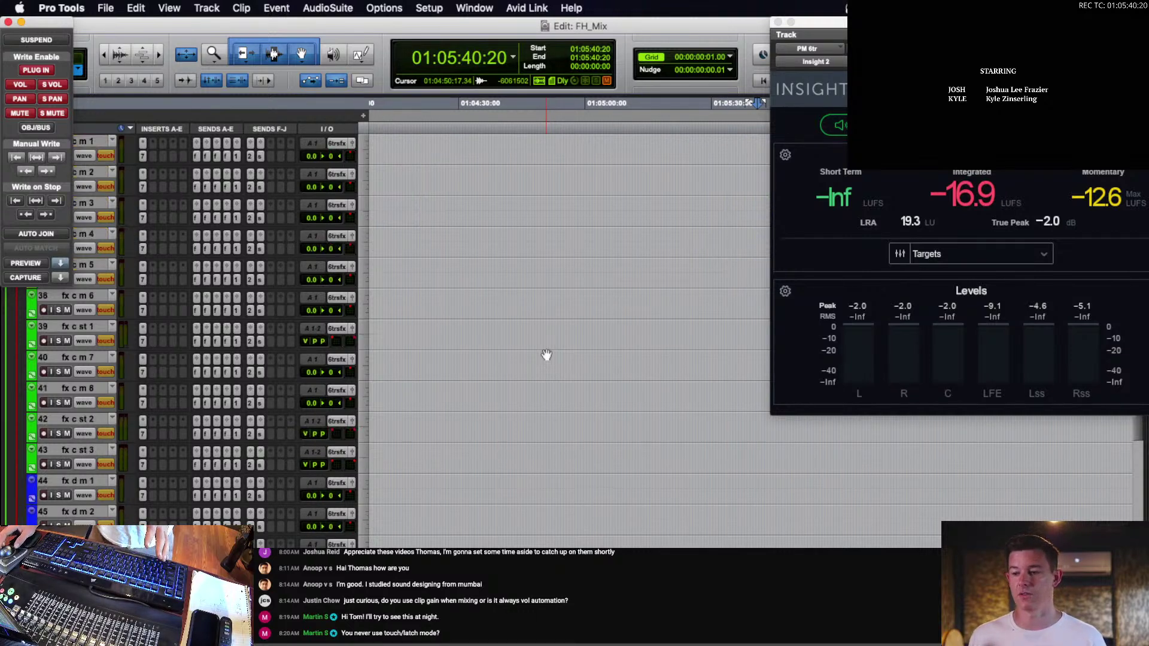
scroll(546, 355, "up", 3)
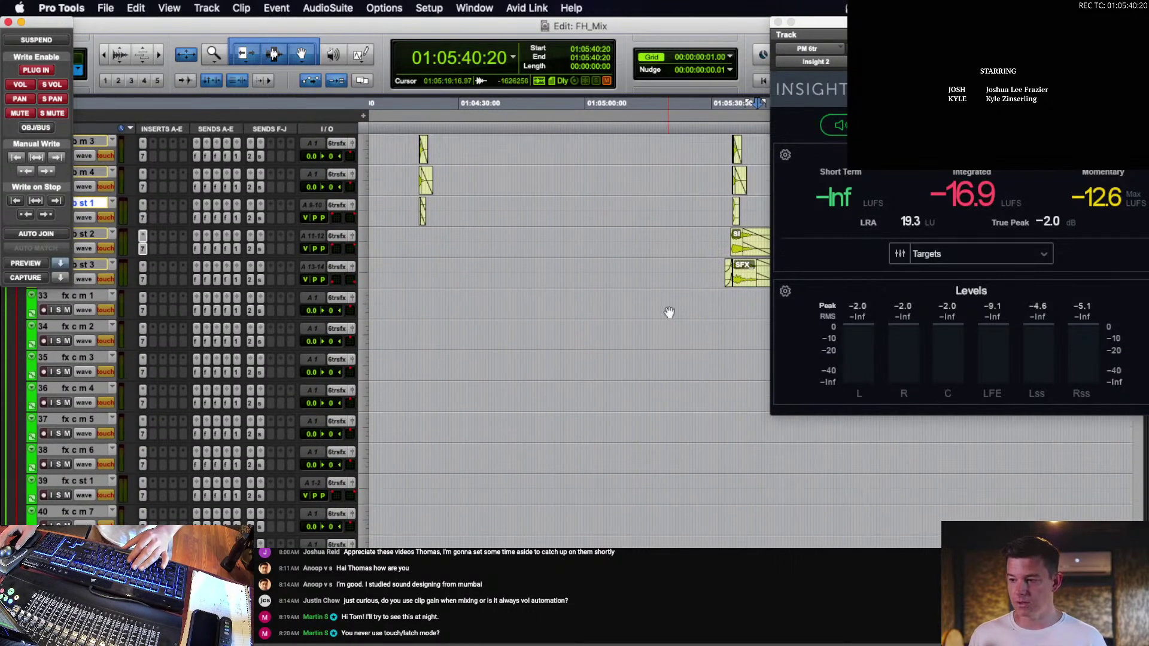
Examine the fx c clips across the whole timeline and place the edit cursor at 01:01:34:07 on fx c m 1.
left_click(693, 298)
key("r")
key("r")
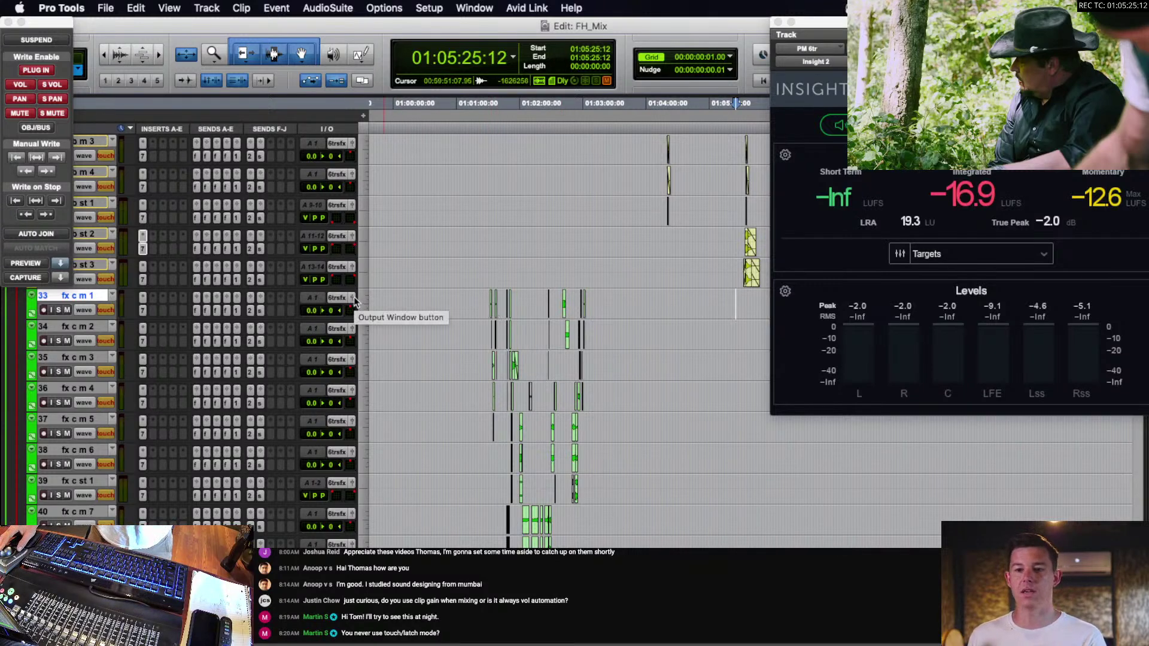
left_click(493, 296)
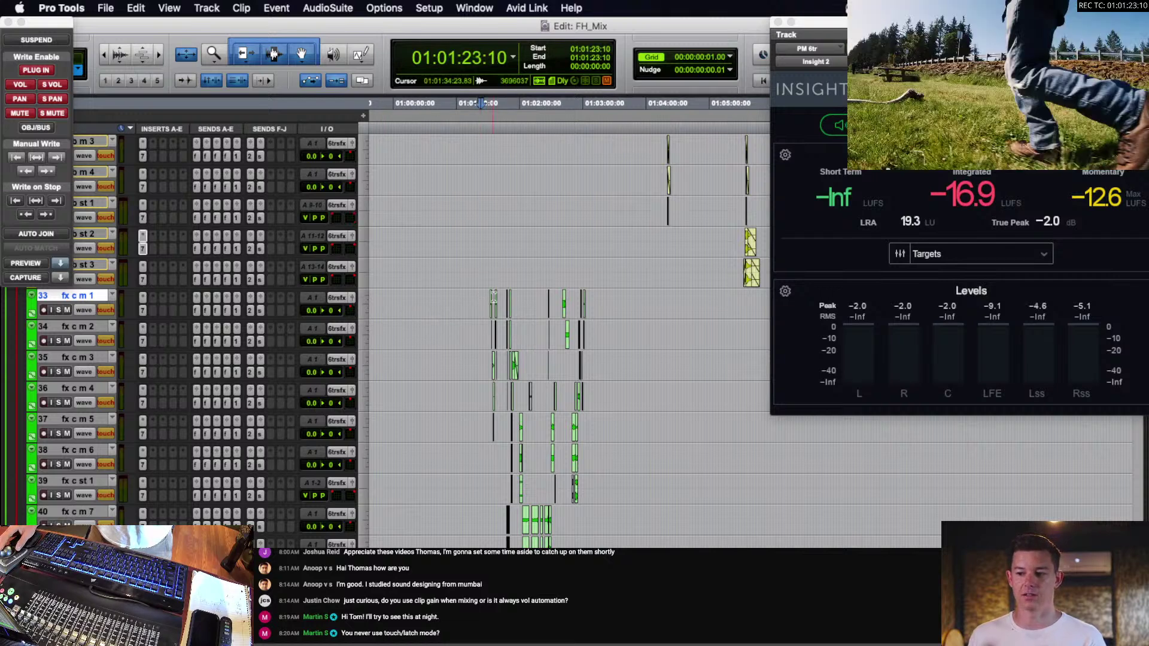
left_click(493, 298)
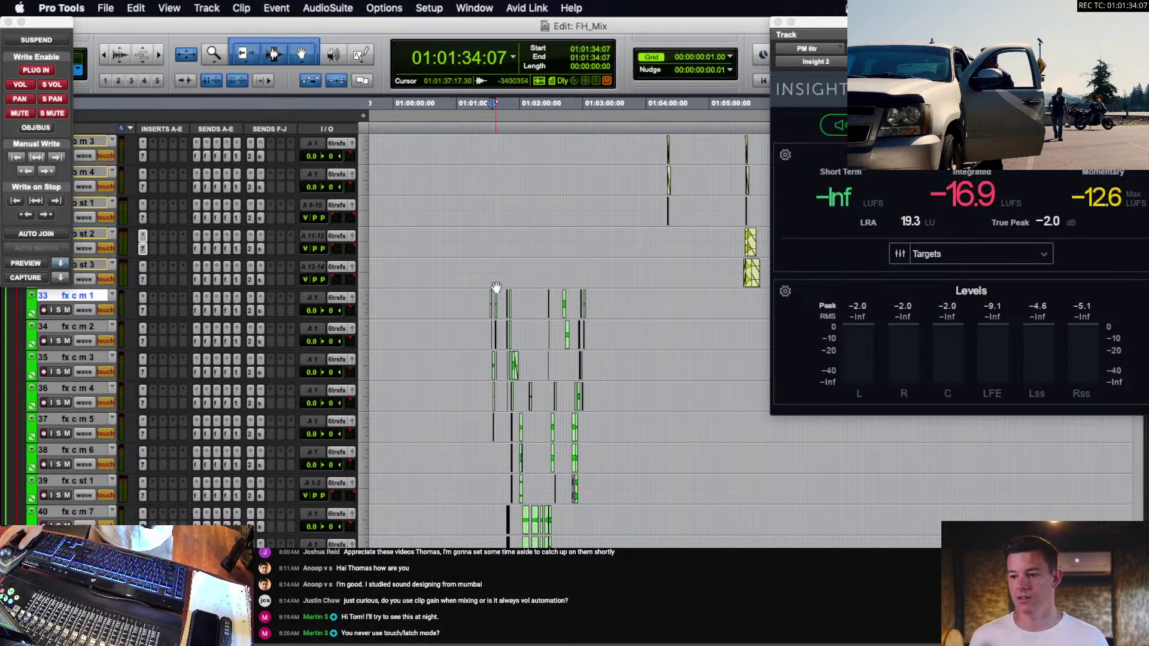
Check the volume automation on fx c m 1 around 01:00:47:22 and return the tracks to waveform view.
key("ctrl+minus")
left_click_drag(419, 311, 444, 301)
left_click(444, 311)
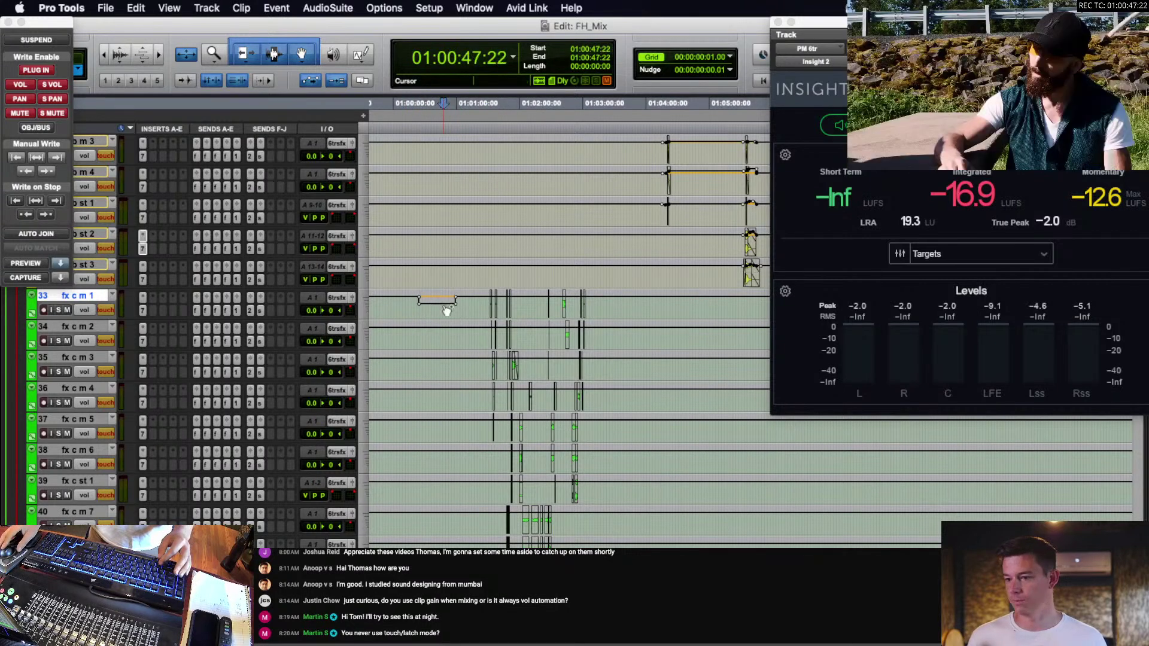
left_click(480, 306)
key("ctrl+minus")
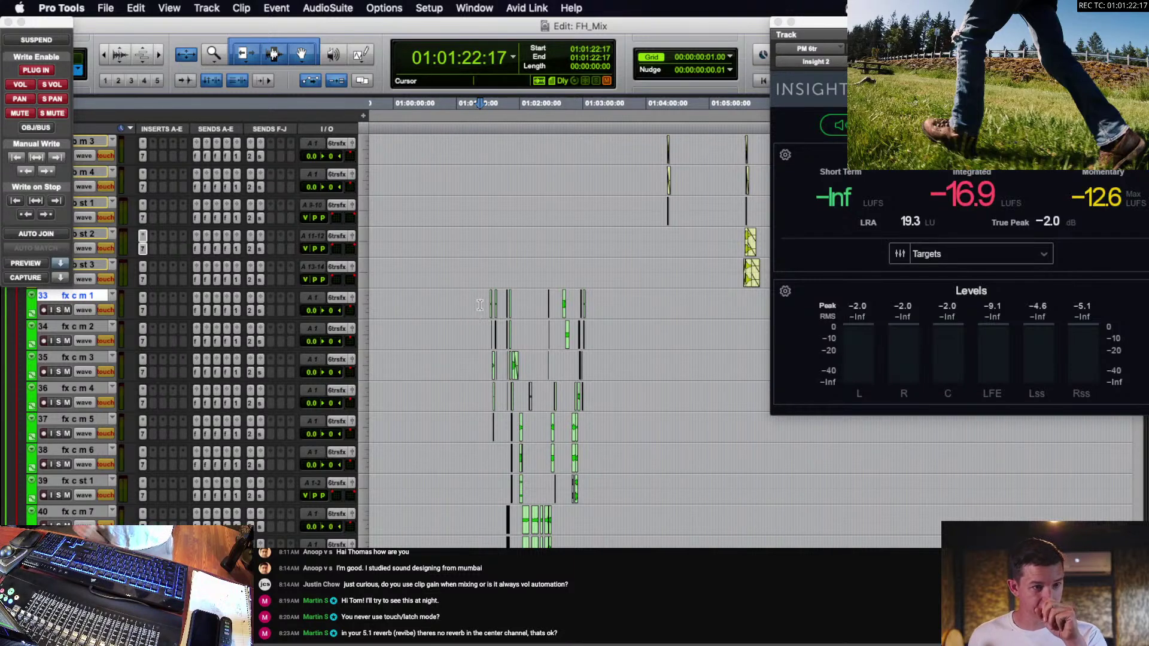
Go back to the gunshot clips on the fx b tracks and place the edit cursor at 01:05:34:09 on fx b st 1.
scroll(656, 295, "up", 6)
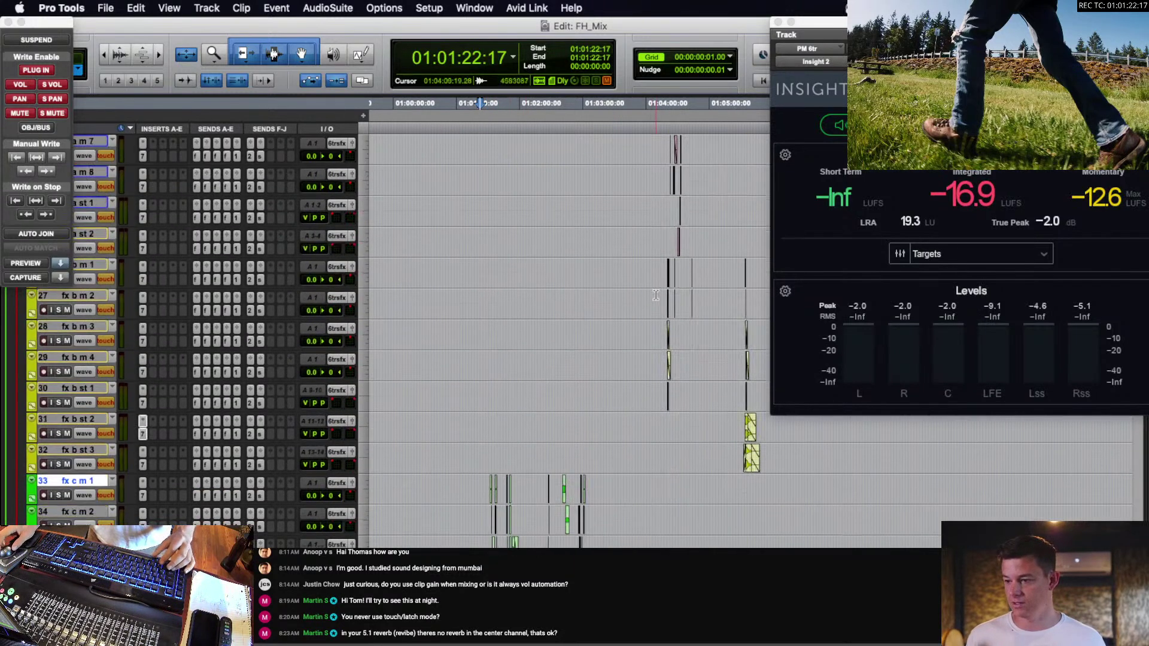
left_click(749, 363)
key("t")
key("t")
scroll(726, 374, "right", 1)
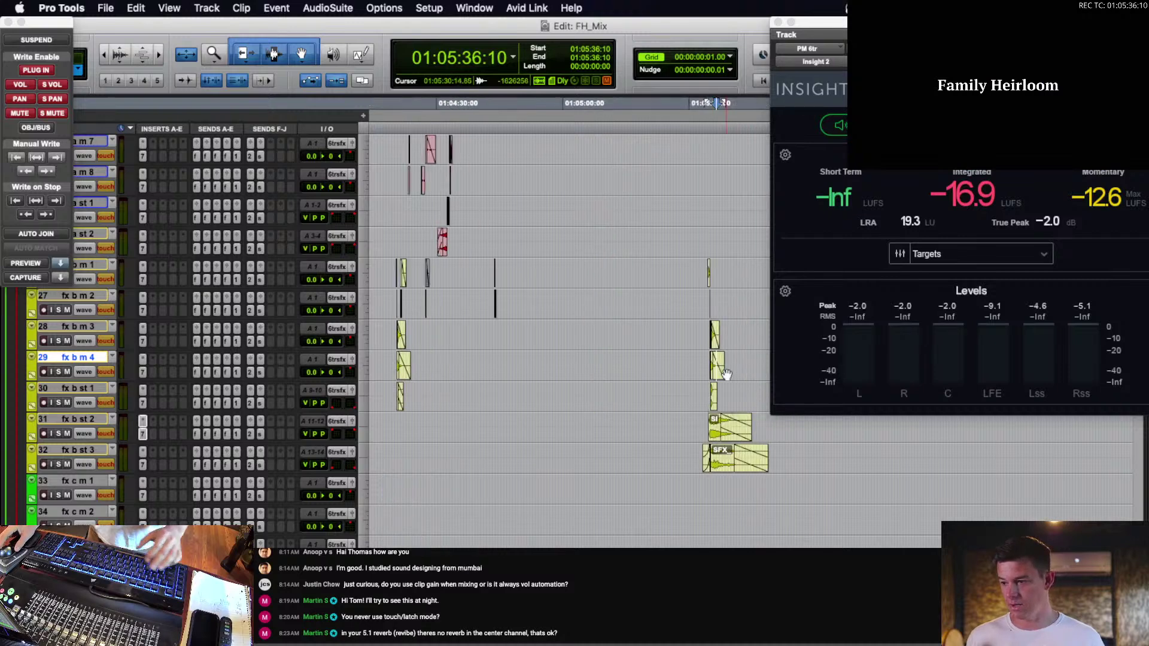
scroll(726, 374, "right", 3)
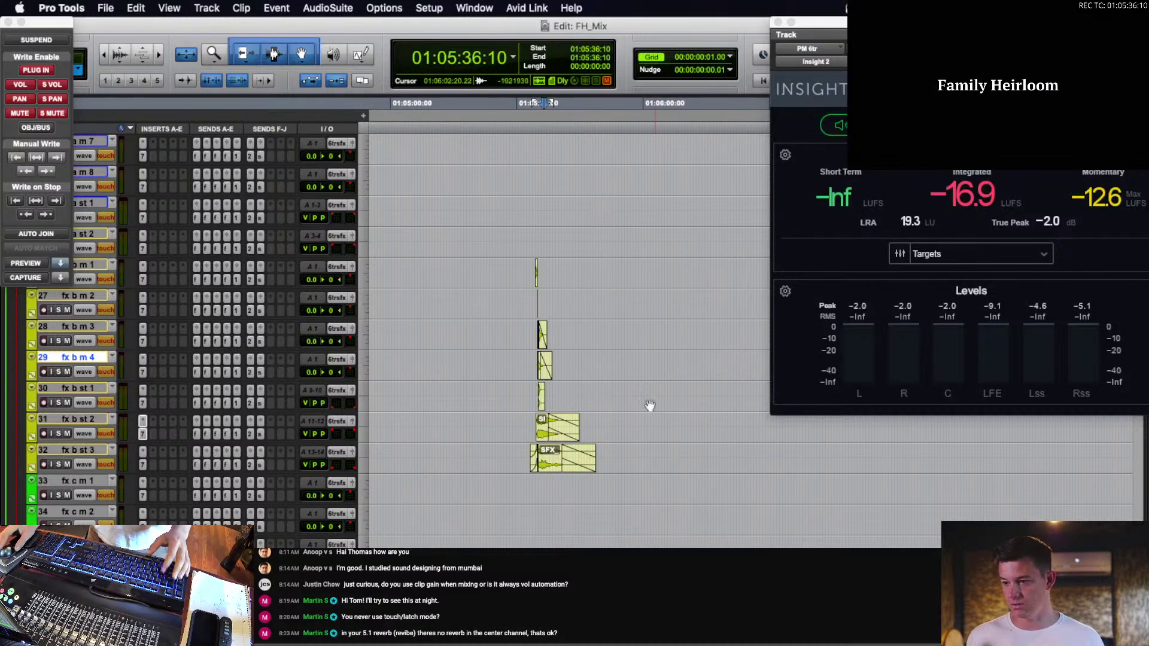
left_click(536, 393)
Audition the gunshot from 01:05:34:09 with the FX VRB 1 and FX VRB 2 reverb tracks in view.
scroll(536, 393, "up", 15)
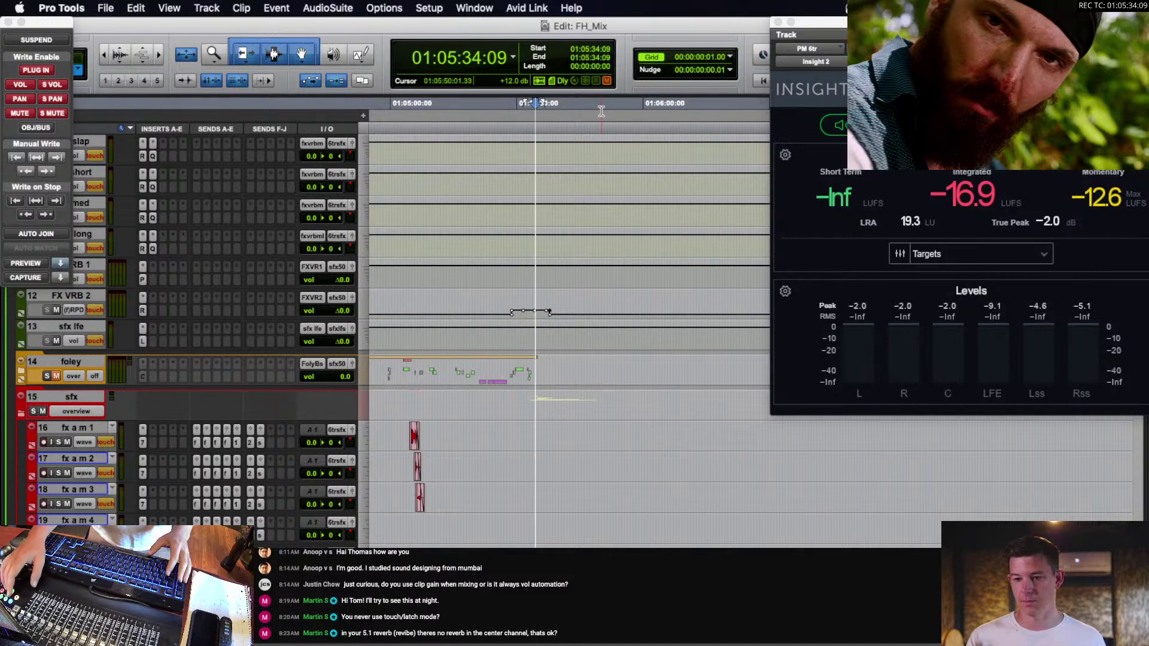
key("space")
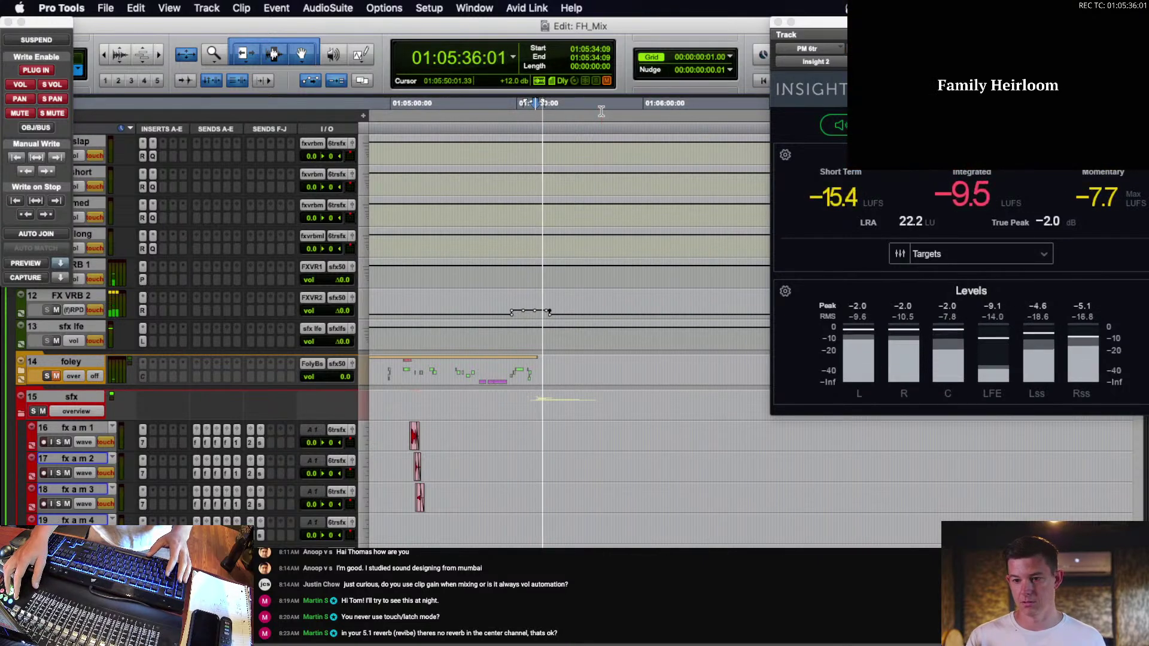
key("space")
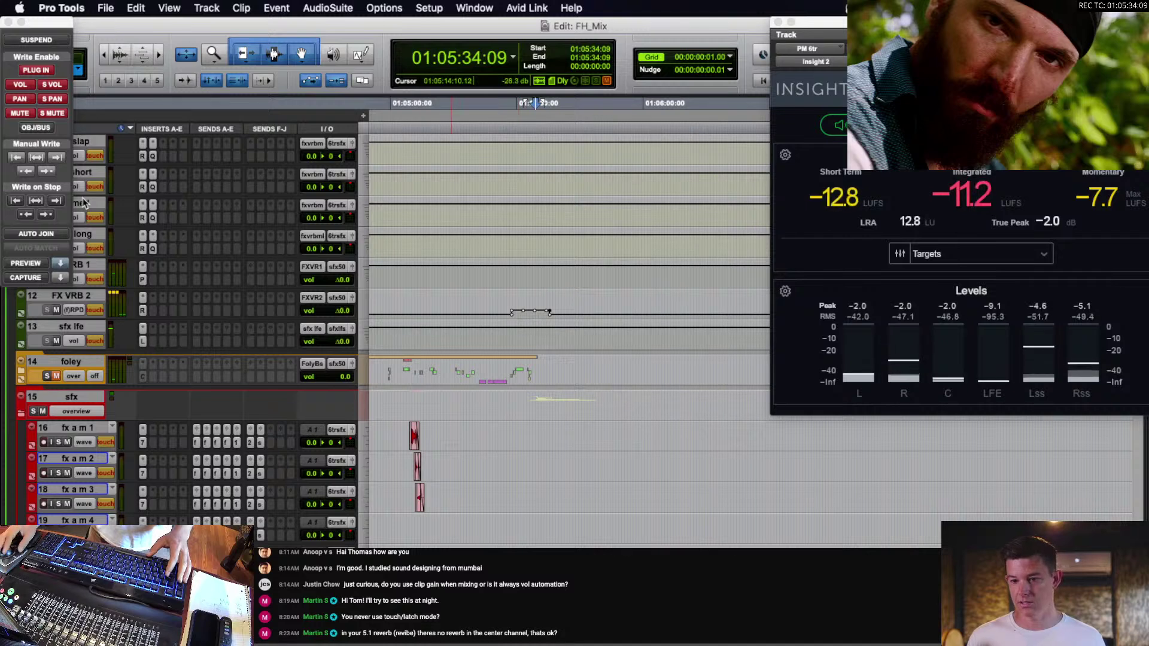
Show the ReVibe II RRL parameter on FX VRB 2 and delete its automation breakpoints between 01:04:12:13 and 01:05:44:14.
left_click(73, 310)
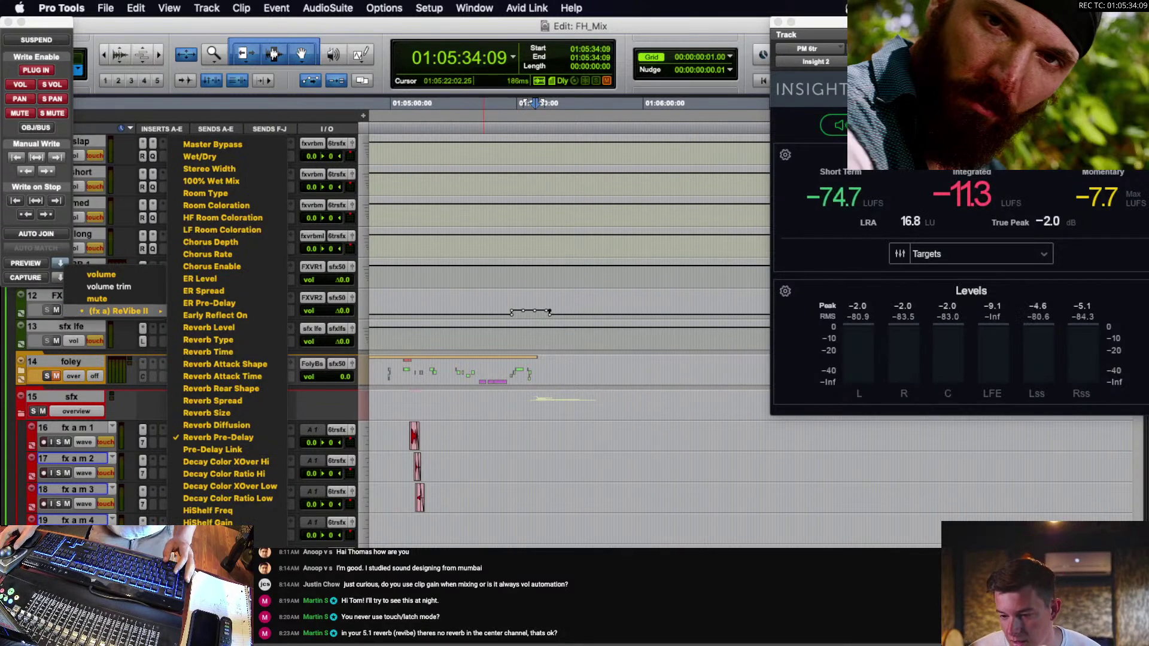
left_click(224, 592)
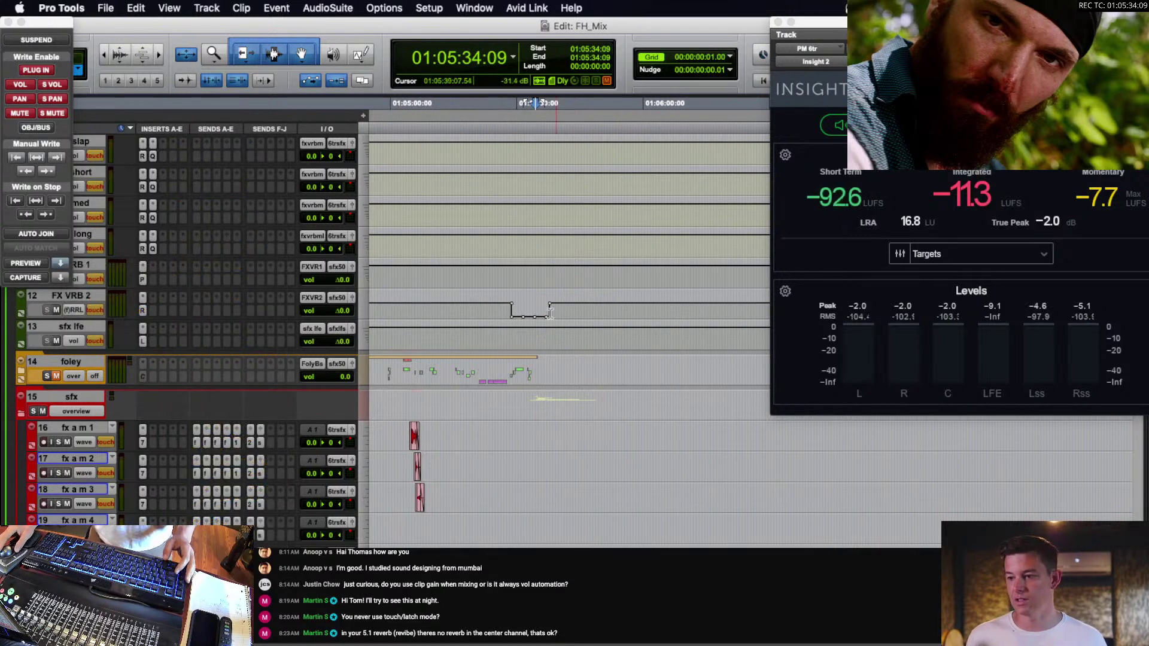
left_click_drag(501, 315, 707, 313)
key("r")
key("r")
key("Delete")
left_click(696, 311)
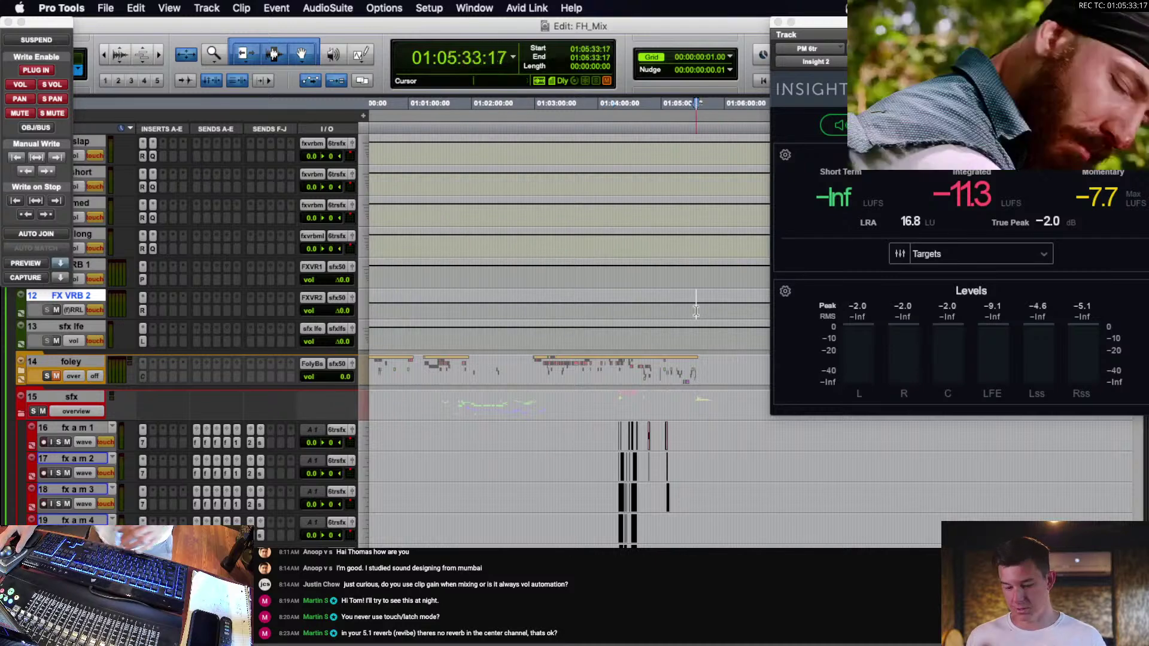
Examine FX VRB 2 and the neighbouring fx a and fx b clips around 01:05:05:01.
key("t")
key("t")
key("t")
left_click(509, 307)
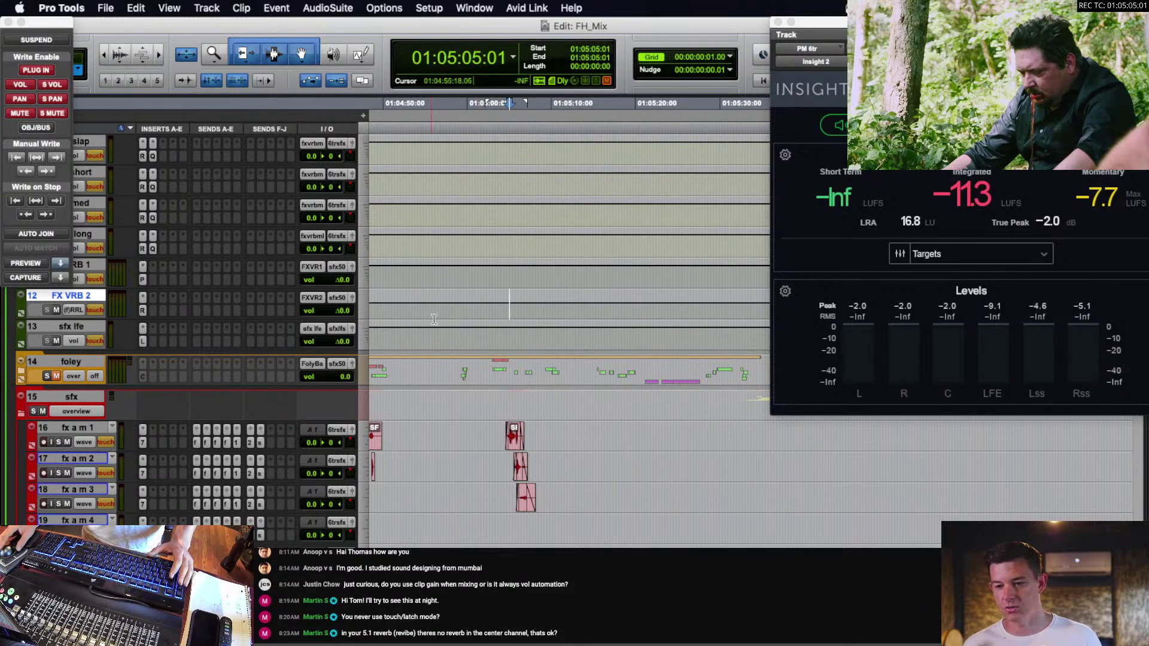
scroll(499, 315, "down", 10)
scroll(483, 324, "up", 8)
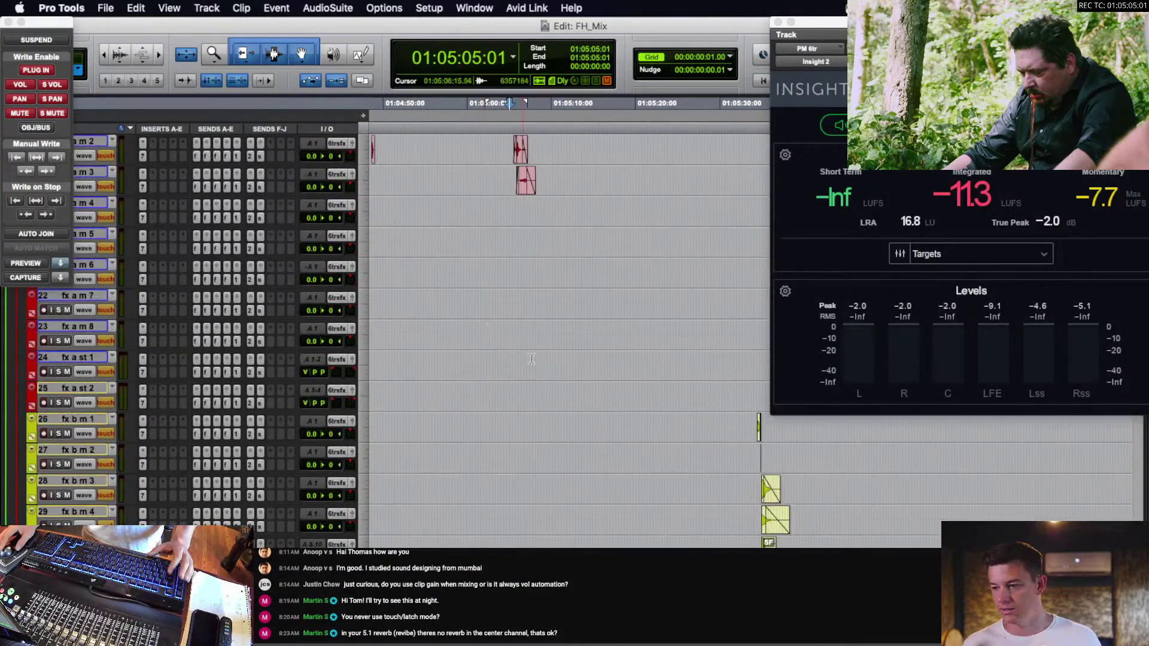
scroll(570, 383, "right", 2)
scroll(571, 383, "up", 6)
scroll(570, 383, "up", 4)
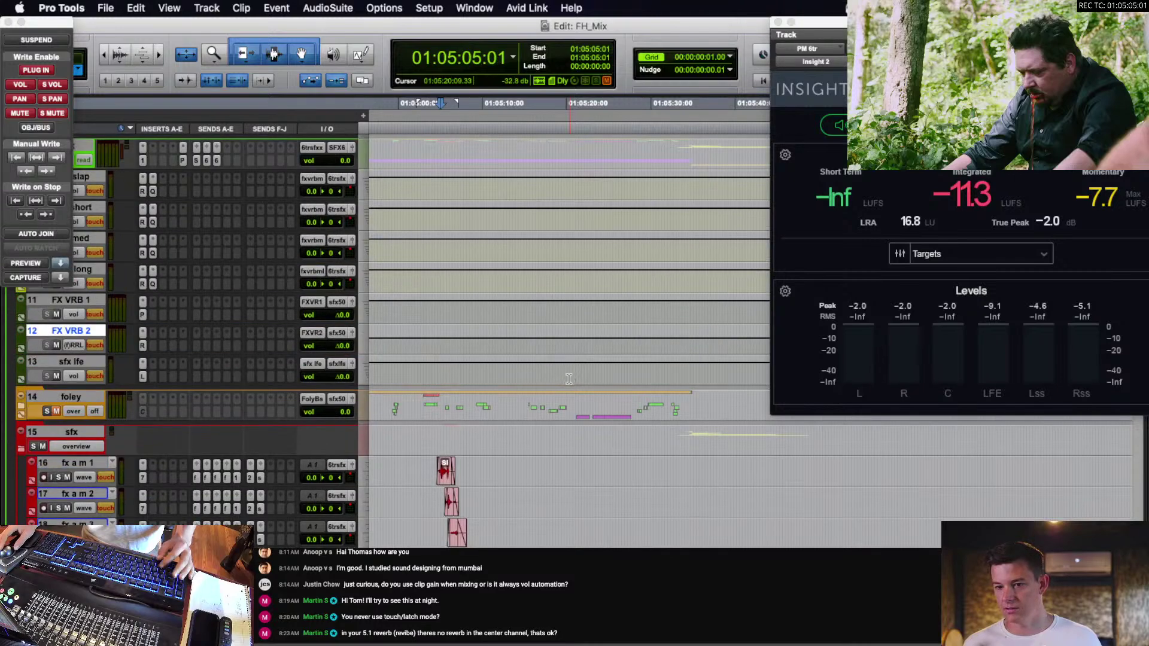
Undo the breakpoint deletion on FX VRB 2 to review the dip, and reinstate the deletion.
double_click(483, 338)
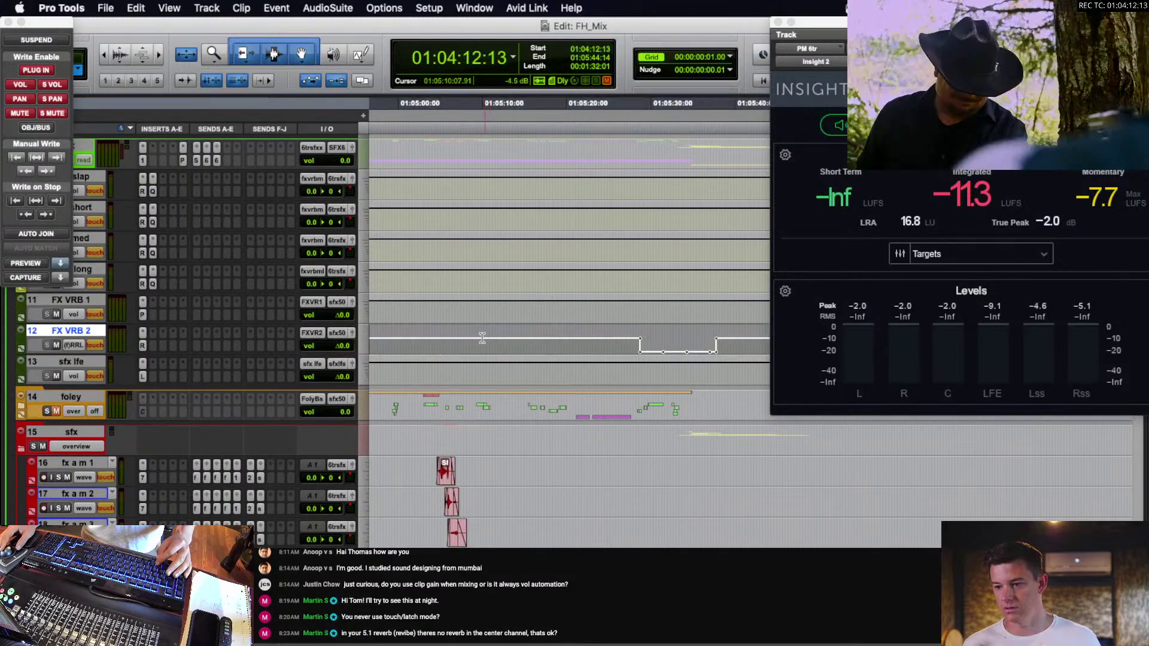
scroll(589, 347, "right", 2)
left_click(591, 345)
key("super+z")
left_click(577, 343)
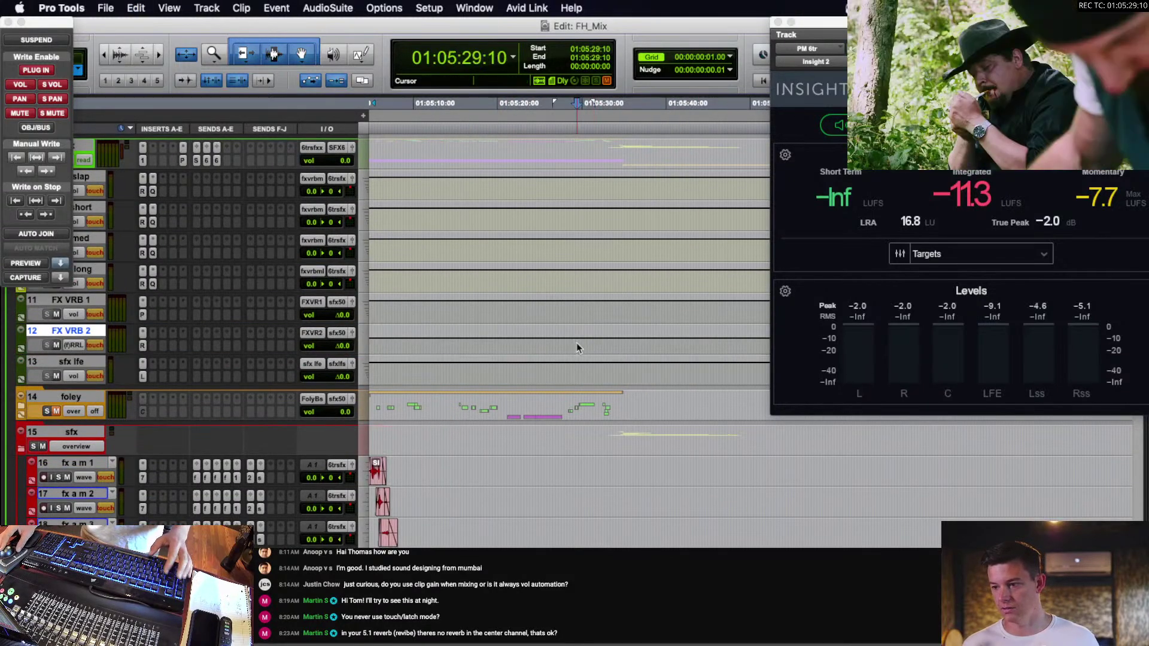
Place the edit cursor at 01:05:34:05 and audition the gunshot while watching the reverb track meters.
scroll(578, 347, "down", 10)
left_click(617, 471)
scroll(586, 444, "up", 10)
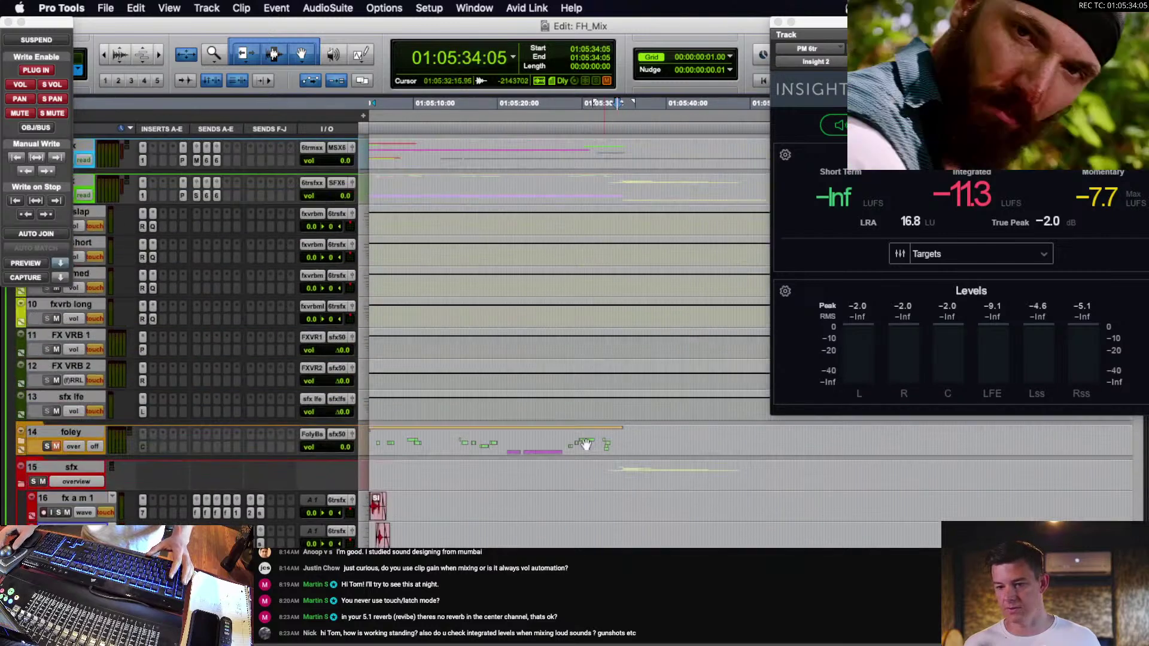
key("space")
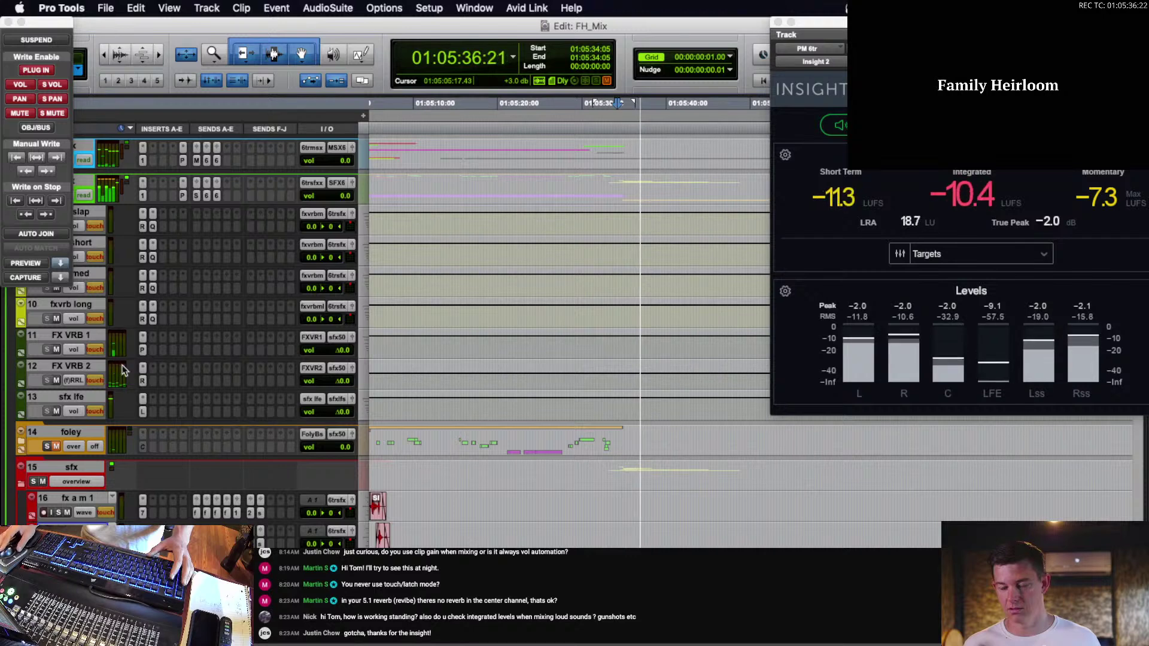
key("space")
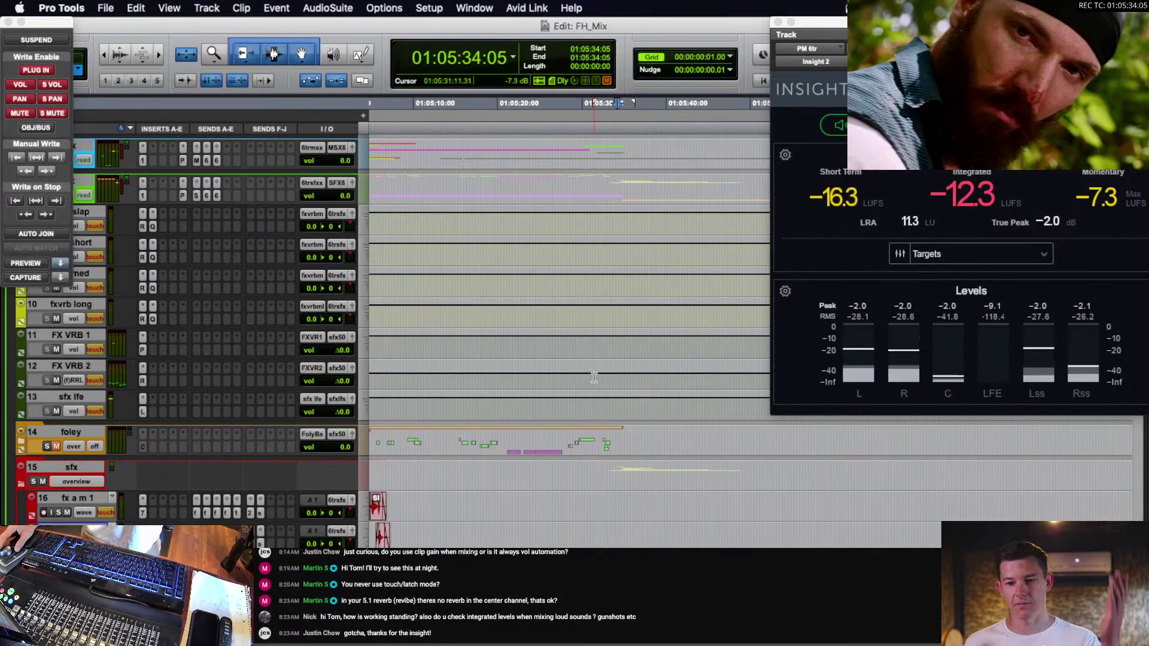
Check the ReVibe II settings on FX VRB 2 while playing the gunshot, and close the plug-in window.
left_click(142, 381)
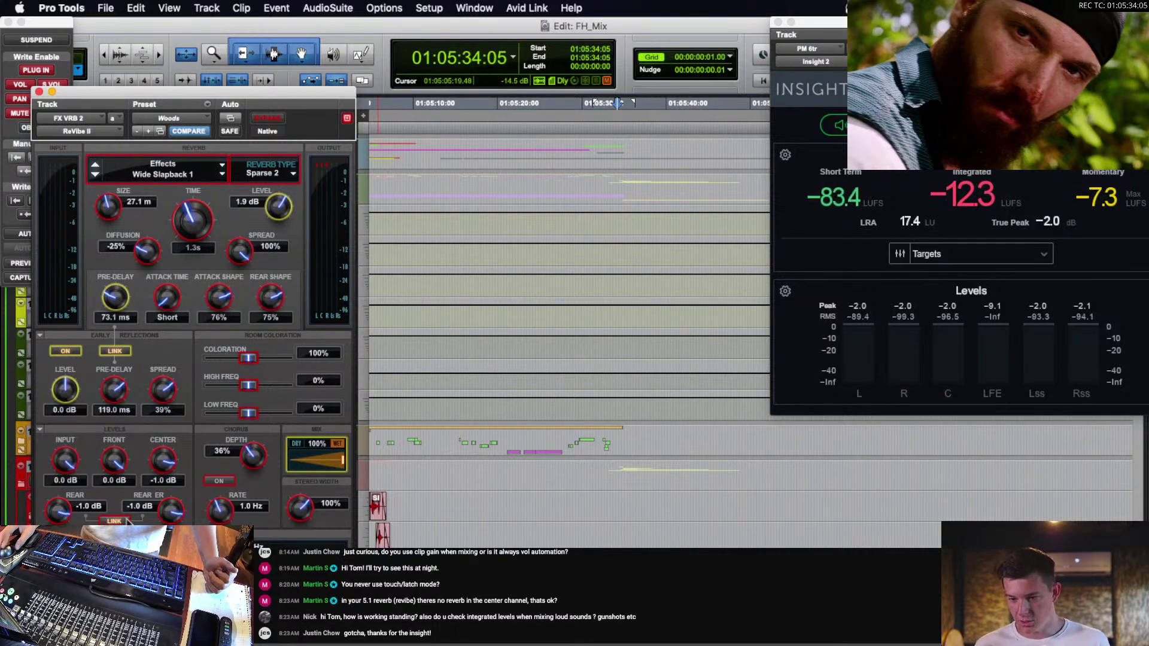
left_click_drag(288, 90, 364, 53)
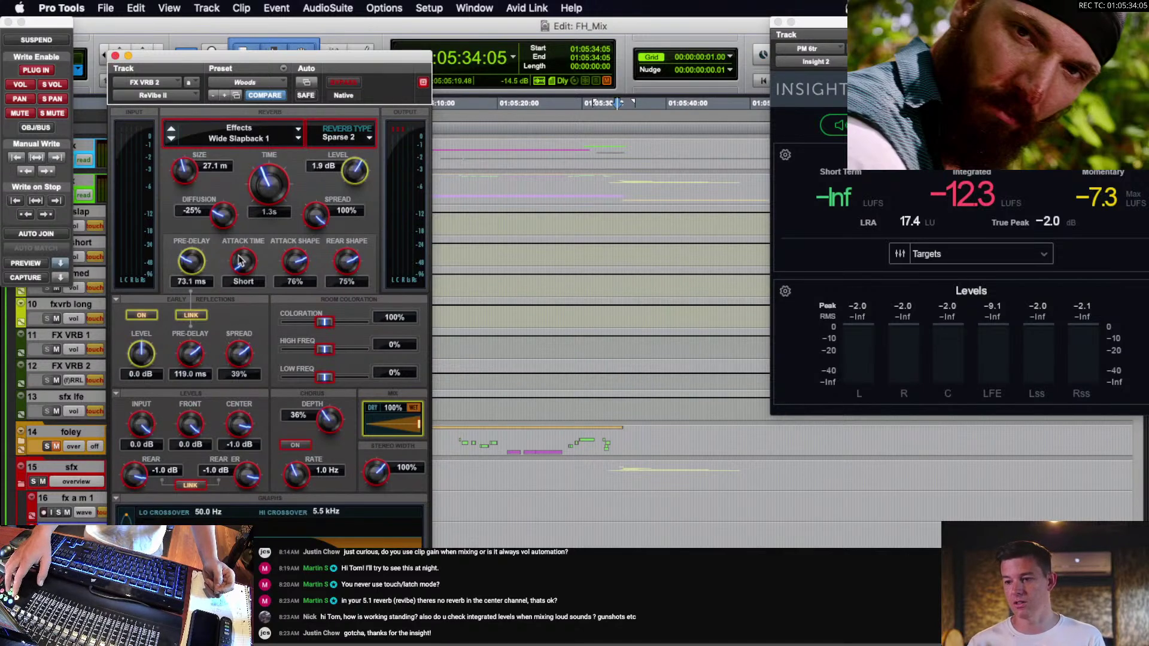
key("space")
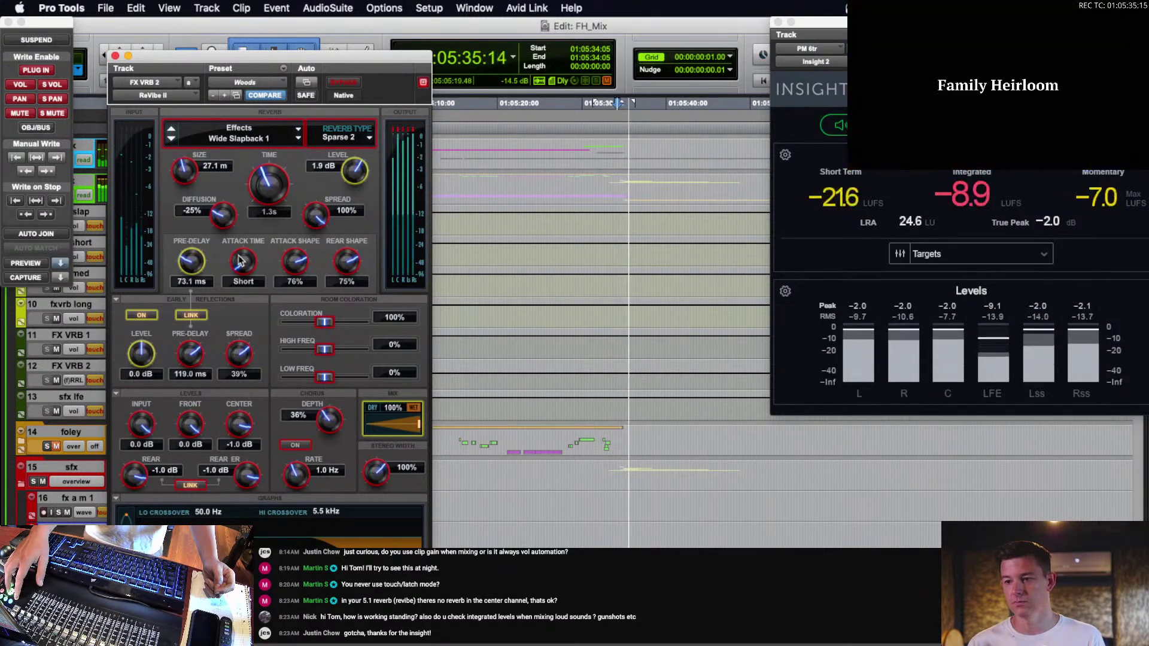
key("space")
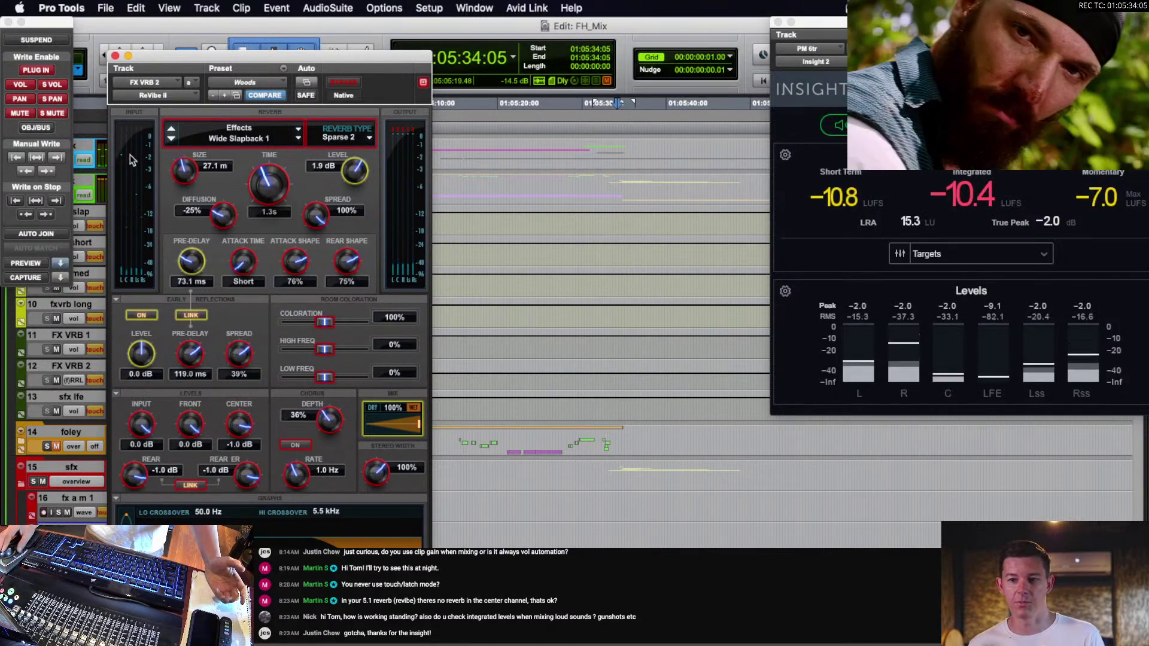
left_click(115, 55)
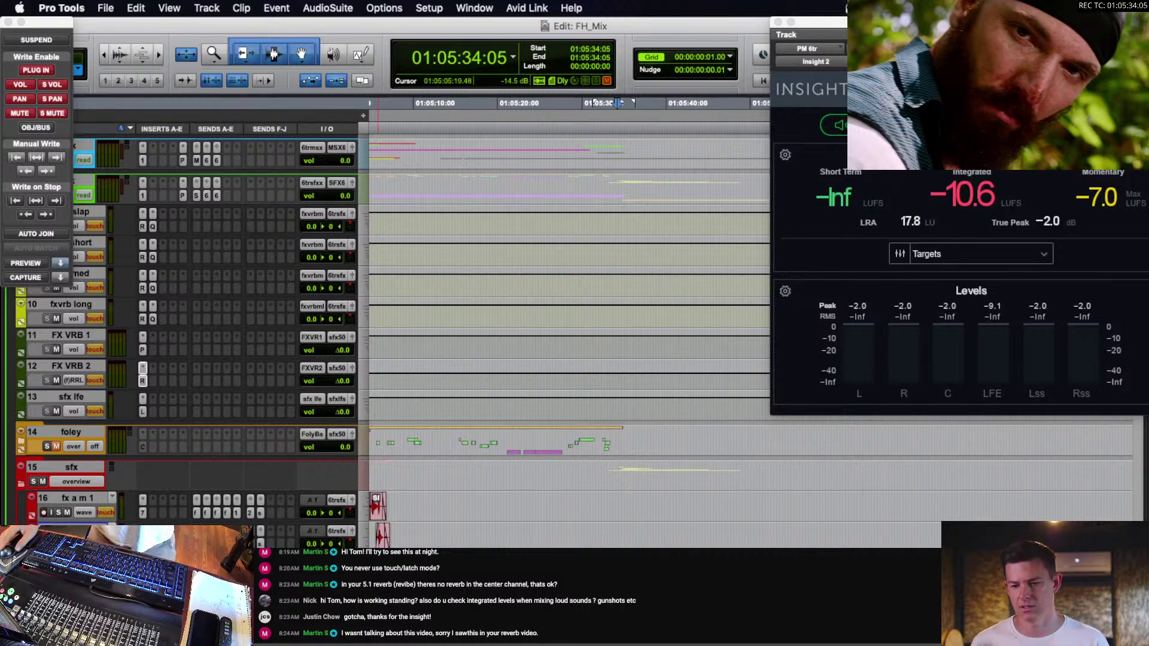
Review the automation modes available for FX VRB 1 without choosing a different one.
left_click(94, 350)
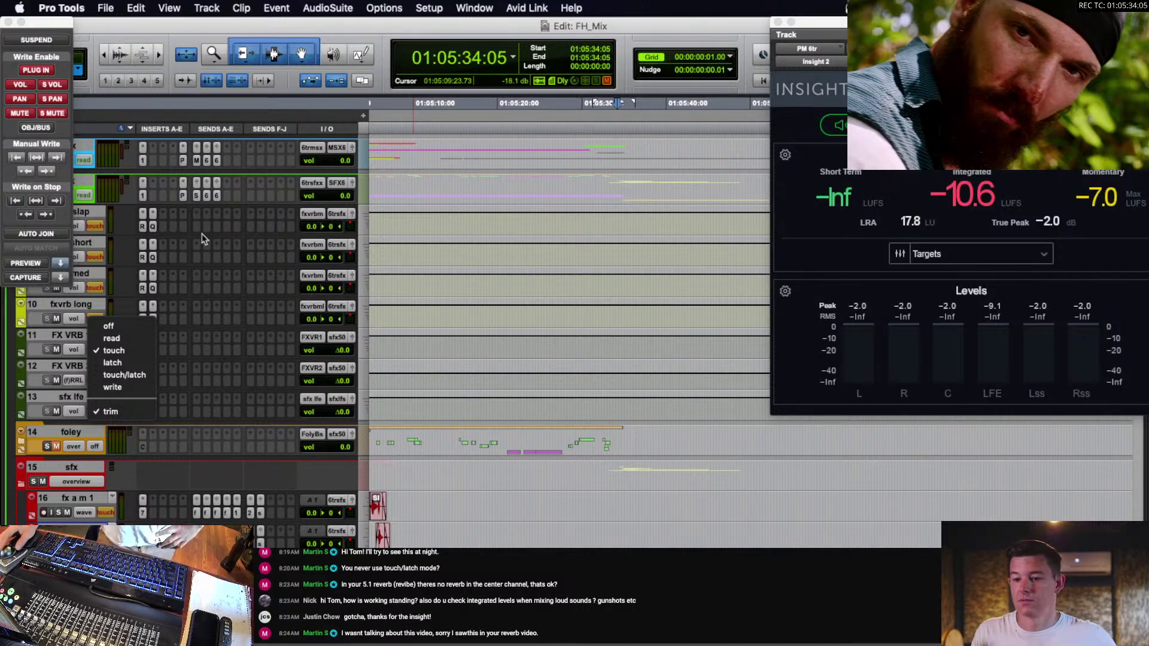
left_click(620, 363)
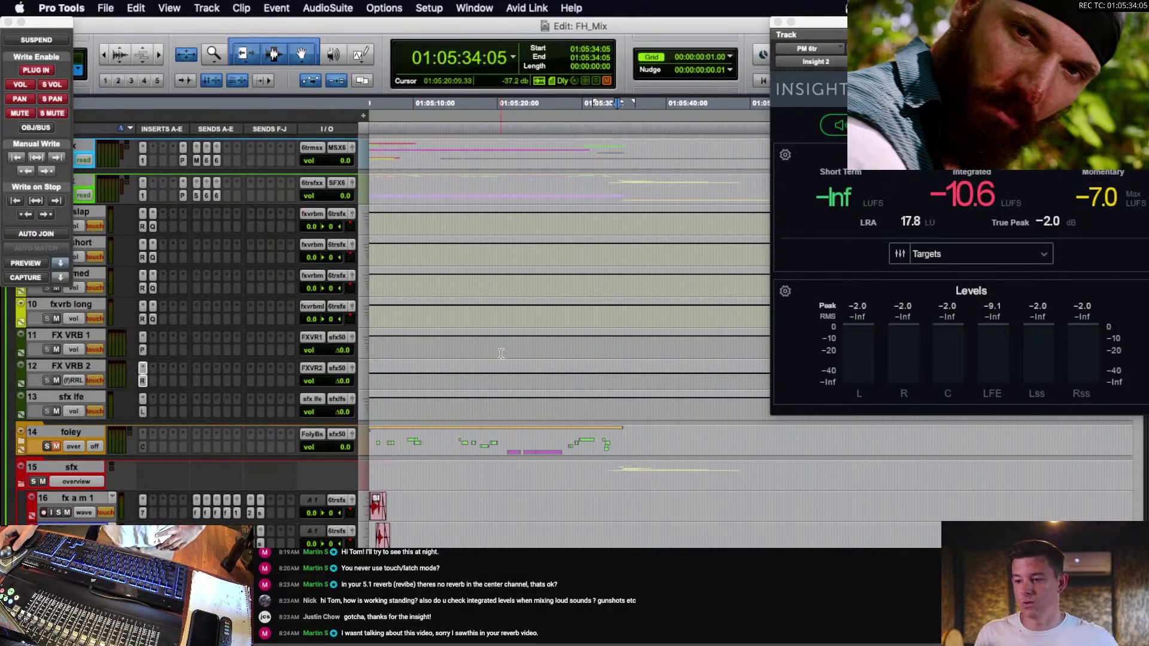
Place the edit cursor at 01:05:11:23 on fx a m 1 and save the session.
scroll(501, 355, "down", 5)
left_click(429, 303)
key("super+s")
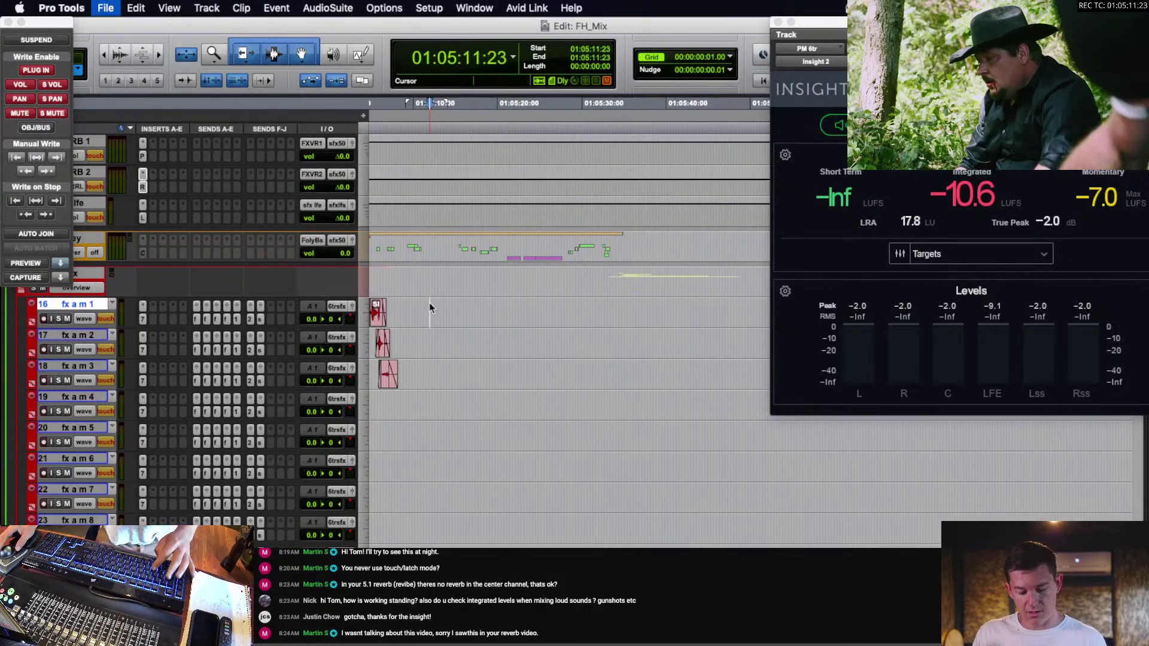
Look over the fx a, fx b and fx c clips across the timeline, stopping at 01:04:19:08, 01:04:24:03 and 01:04:35:05.
key("r")
key("r")
left_click(559, 300)
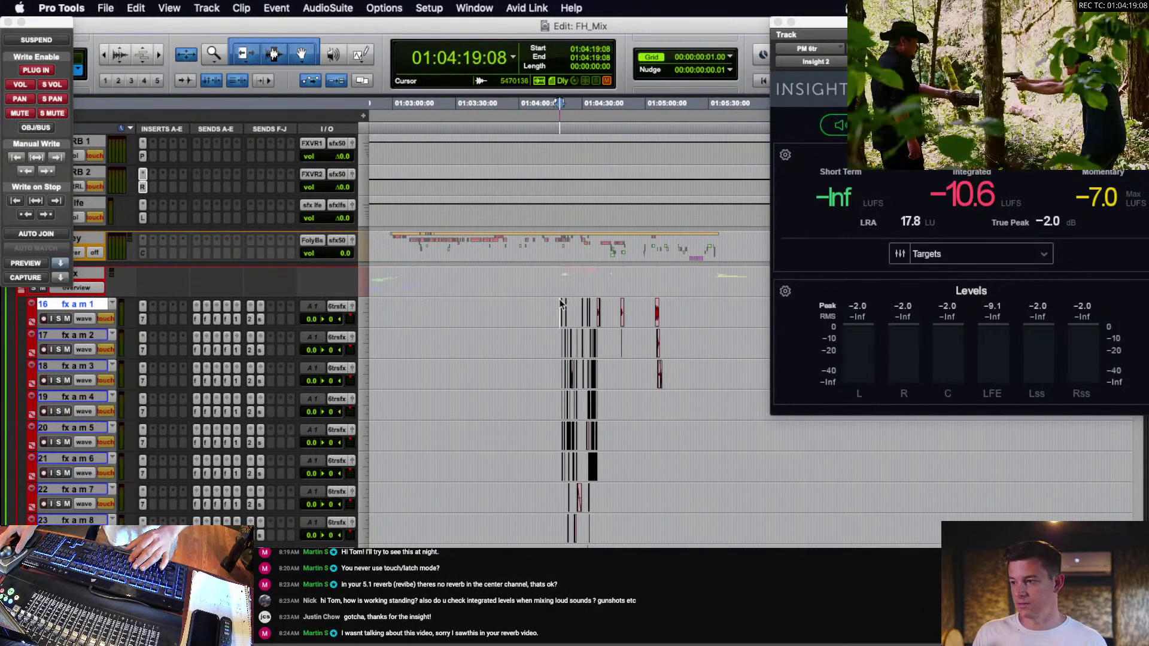
scroll(559, 299, "down", 10)
left_click(573, 271)
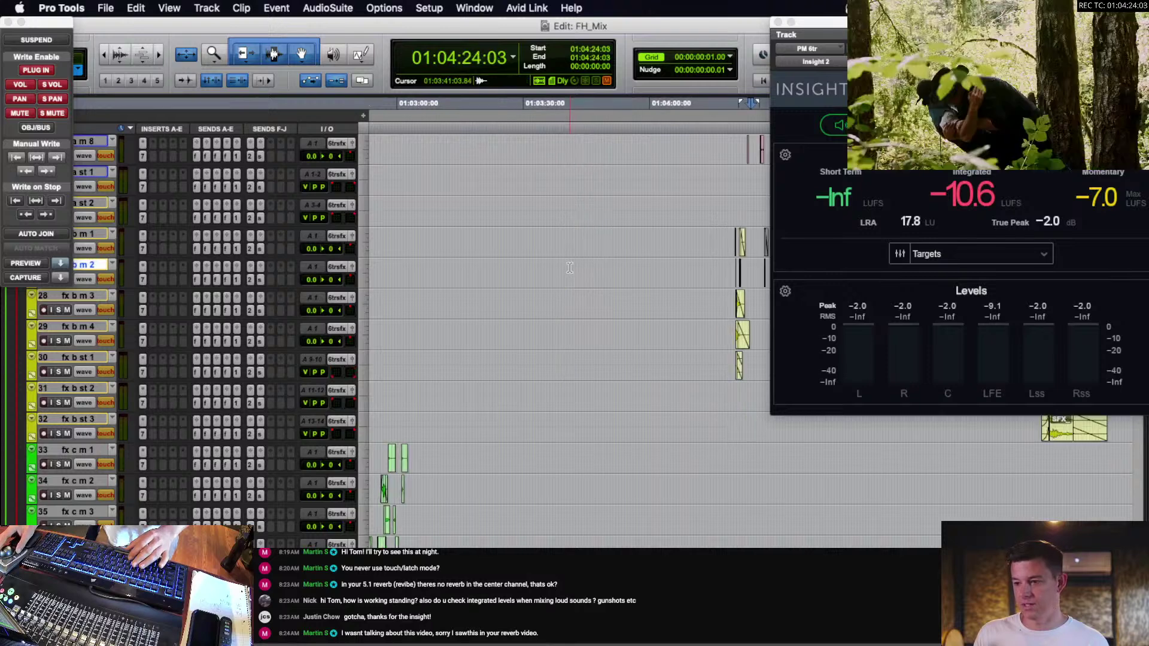
key("t")
key("t")
left_click(524, 273)
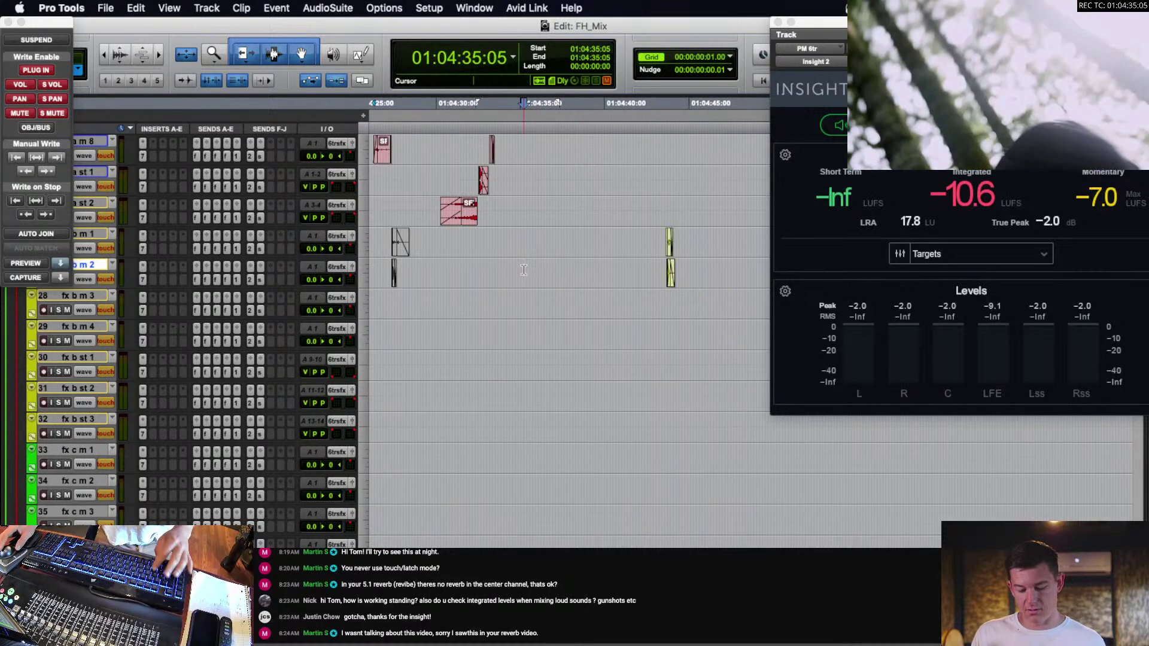
key("r")
key("r")
key("r")
key("r")
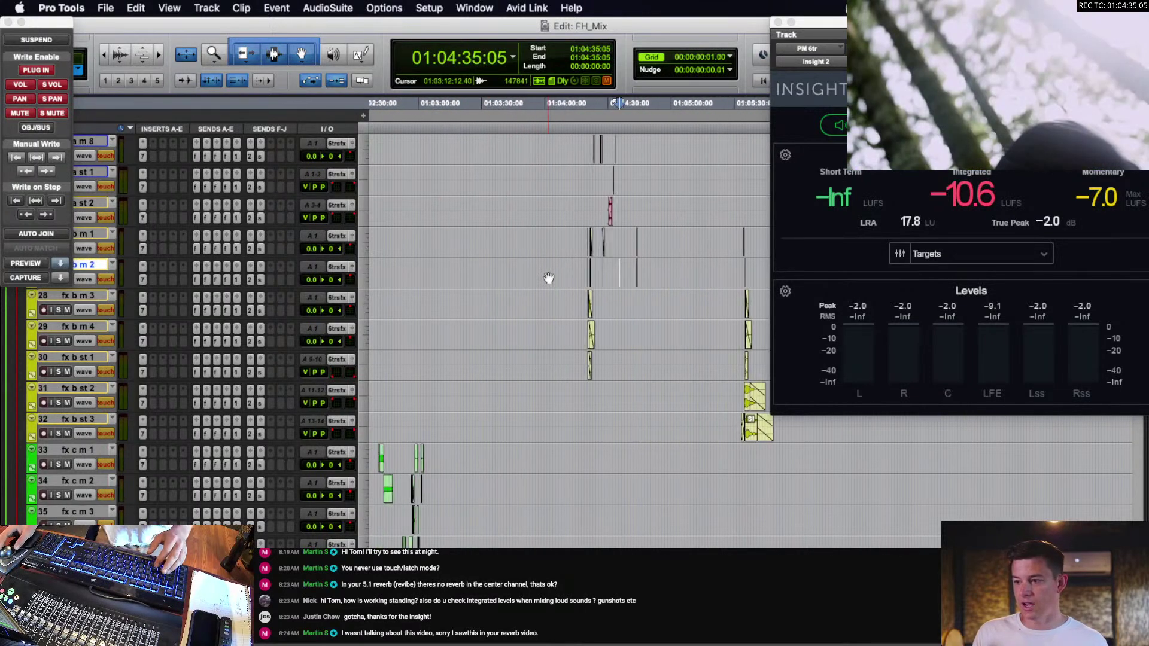
key("r")
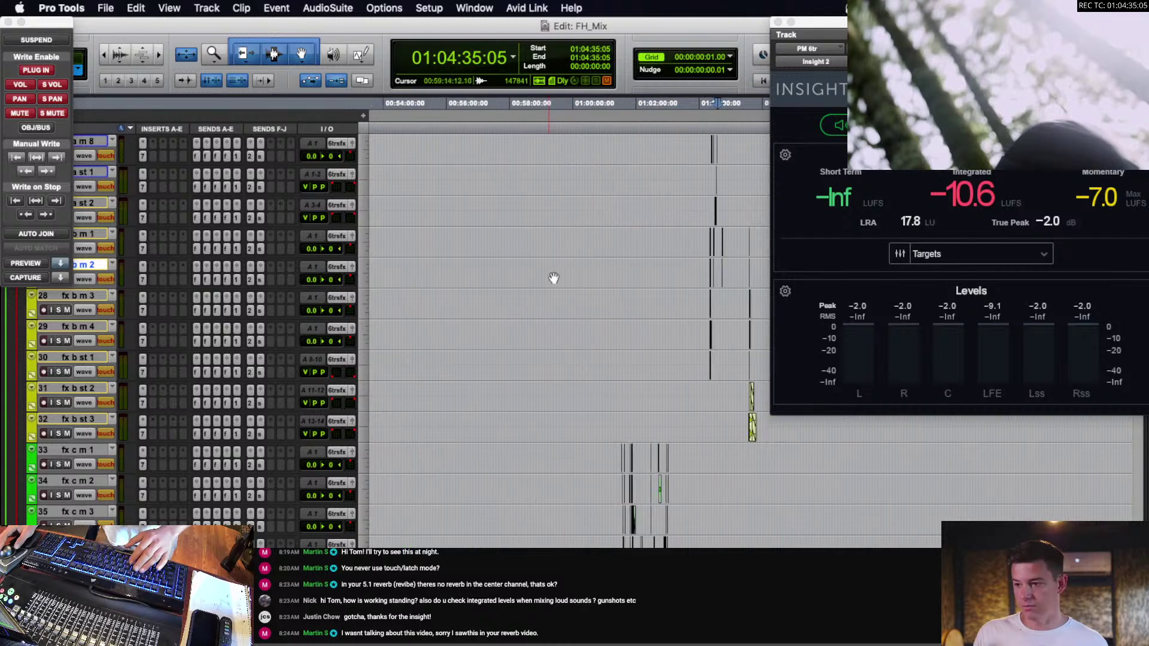
Return to the final gunshot clips on the fx b tracks and place the edit cursor at 01:05:34:11 on fx b m 3.
left_click(748, 272)
key("t")
key("t")
key("t")
key("t")
scroll(714, 270, "right", 3)
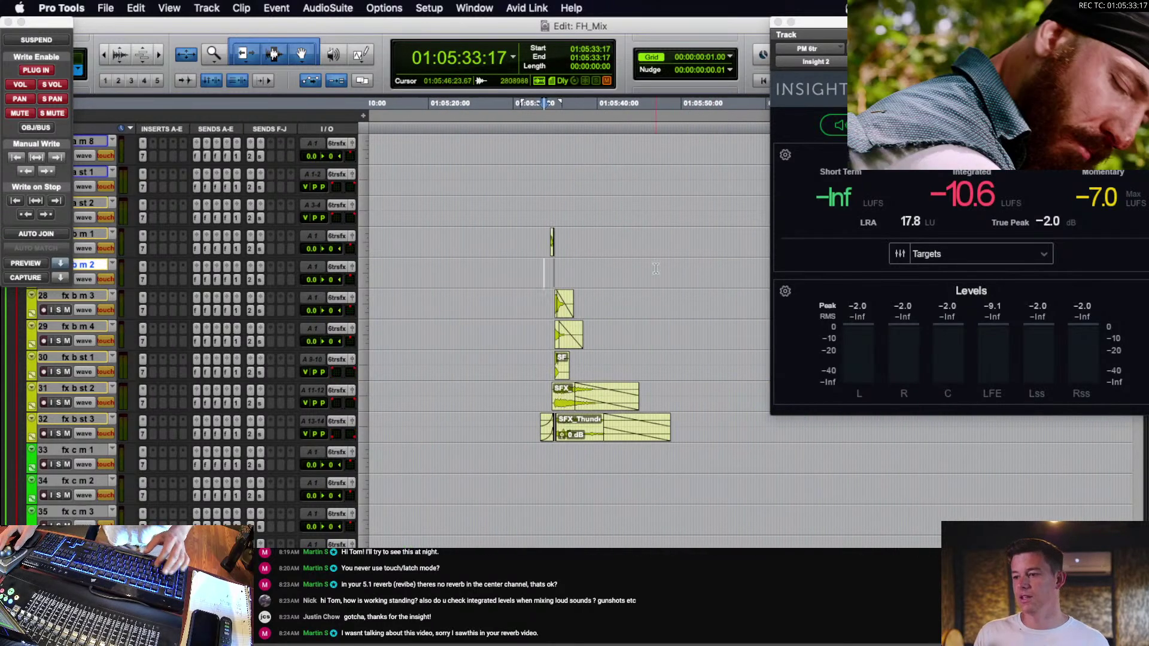
left_click(551, 301)
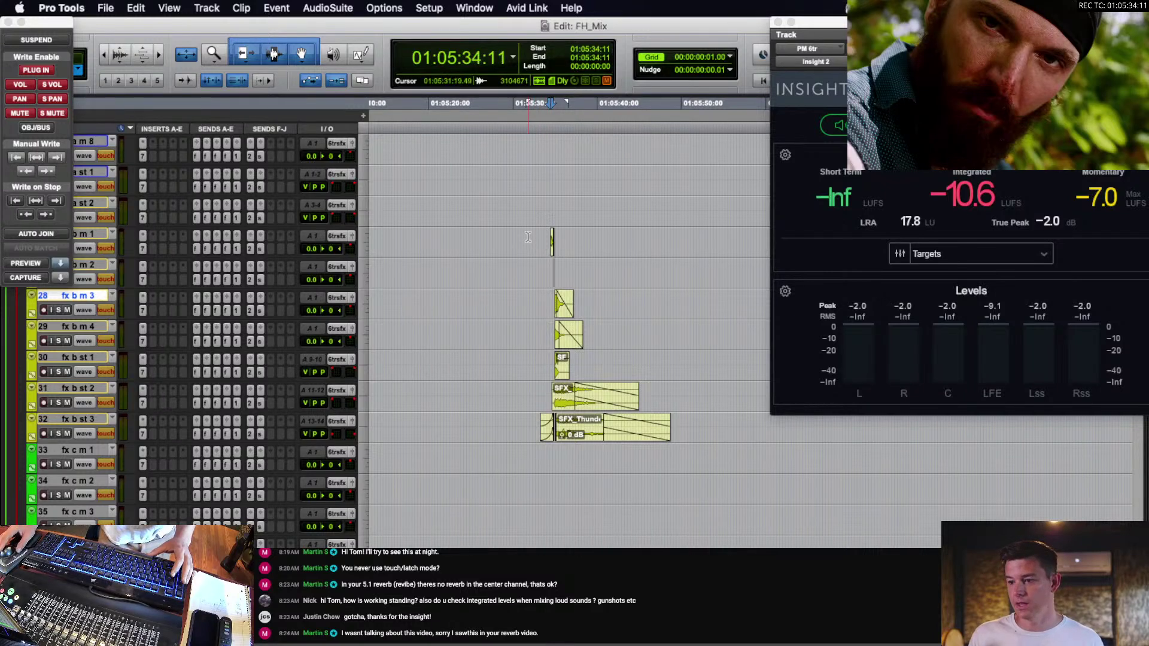
Select the gunshot clips on all fx b tracks from 01:05:28:22 to 01:05:53:13 and lower their clip gain by 5 dB.
left_click_drag(518, 228, 716, 417)
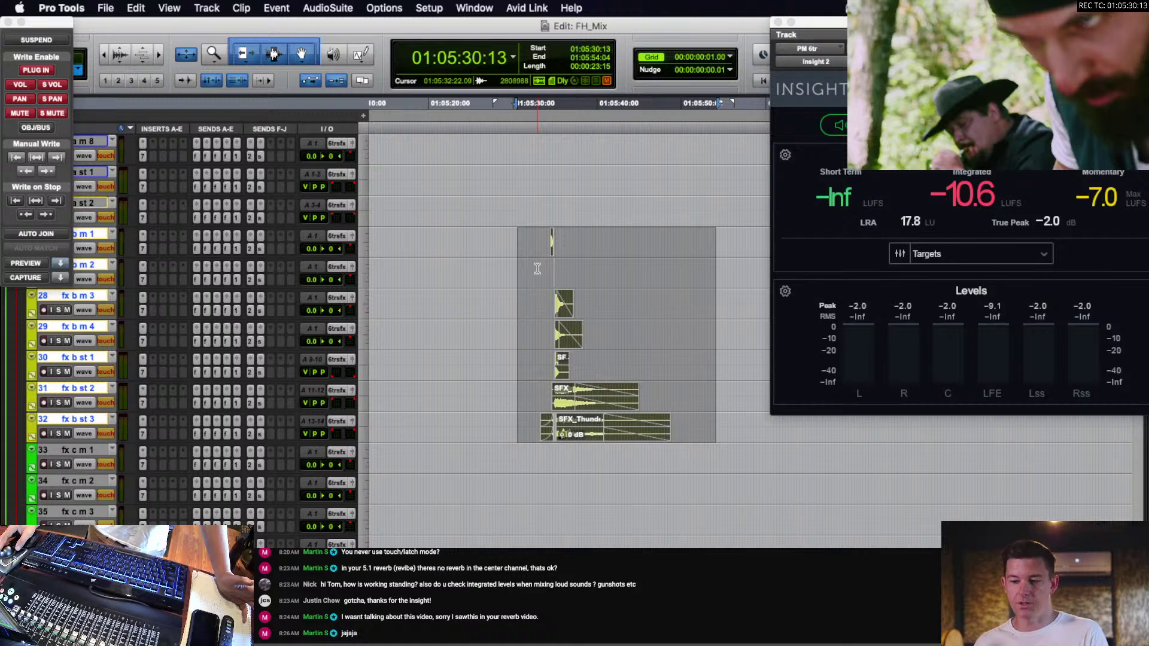
left_click(508, 267)
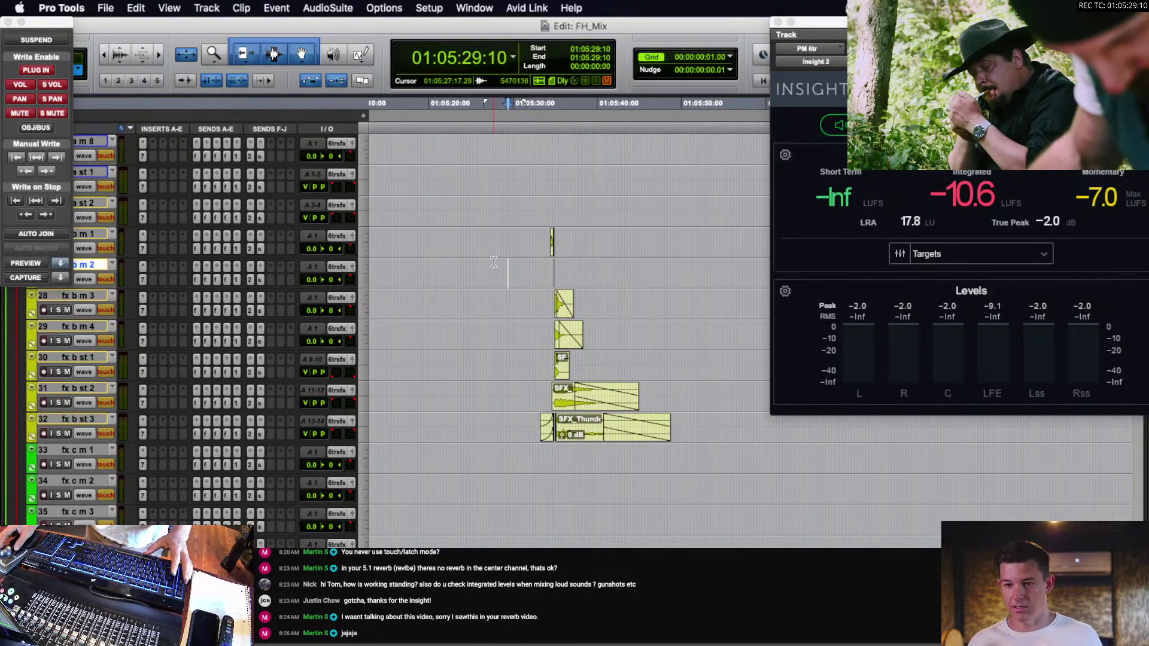
left_click_drag(504, 228, 711, 442)
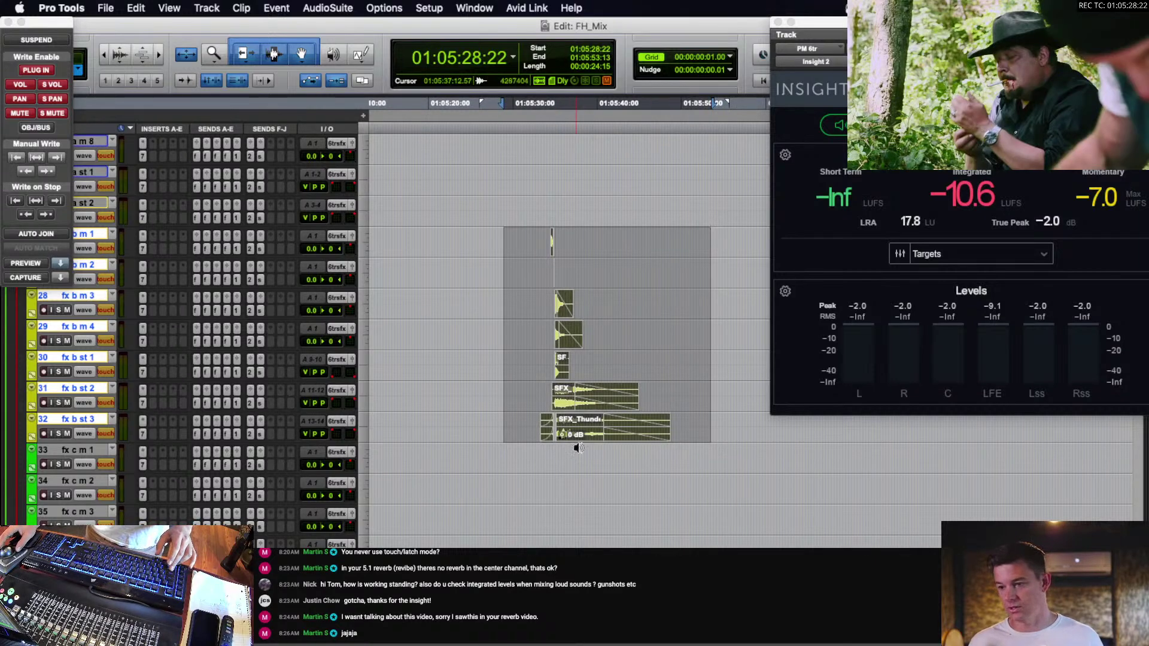
scroll(578, 448, "down", 4)
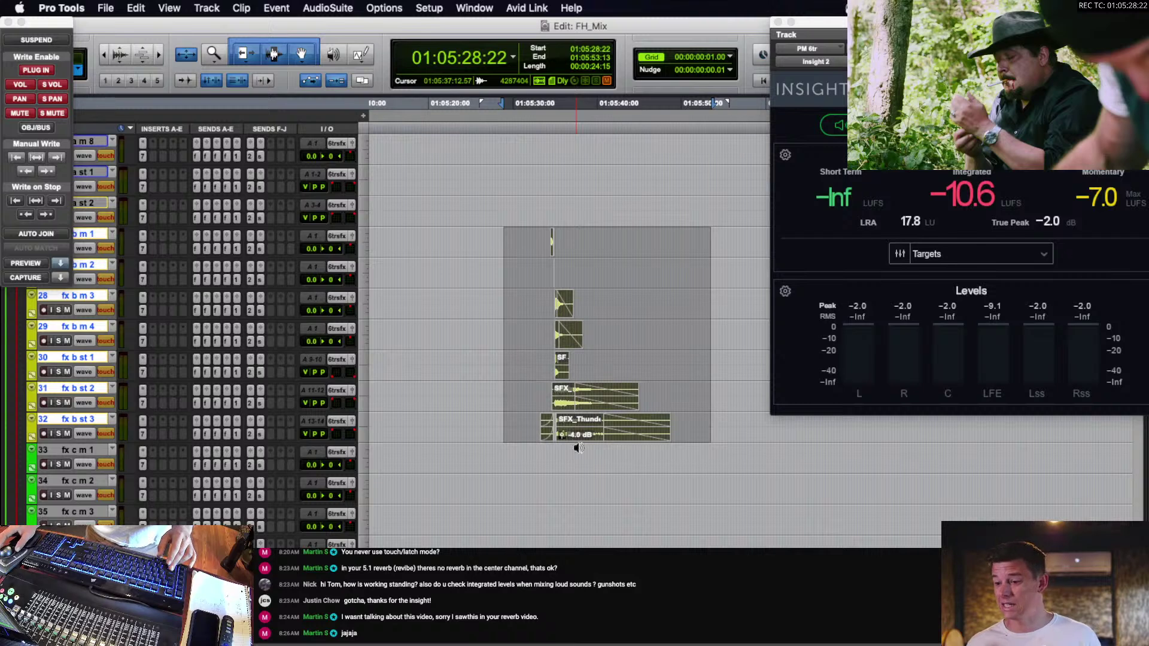
scroll(579, 448, "down", 2)
Audition the gunshot layers from 01:05:28:22 and place the edit cursor at 01:05:31:22 on fx b st 2.
left_click(504, 422)
key("space")
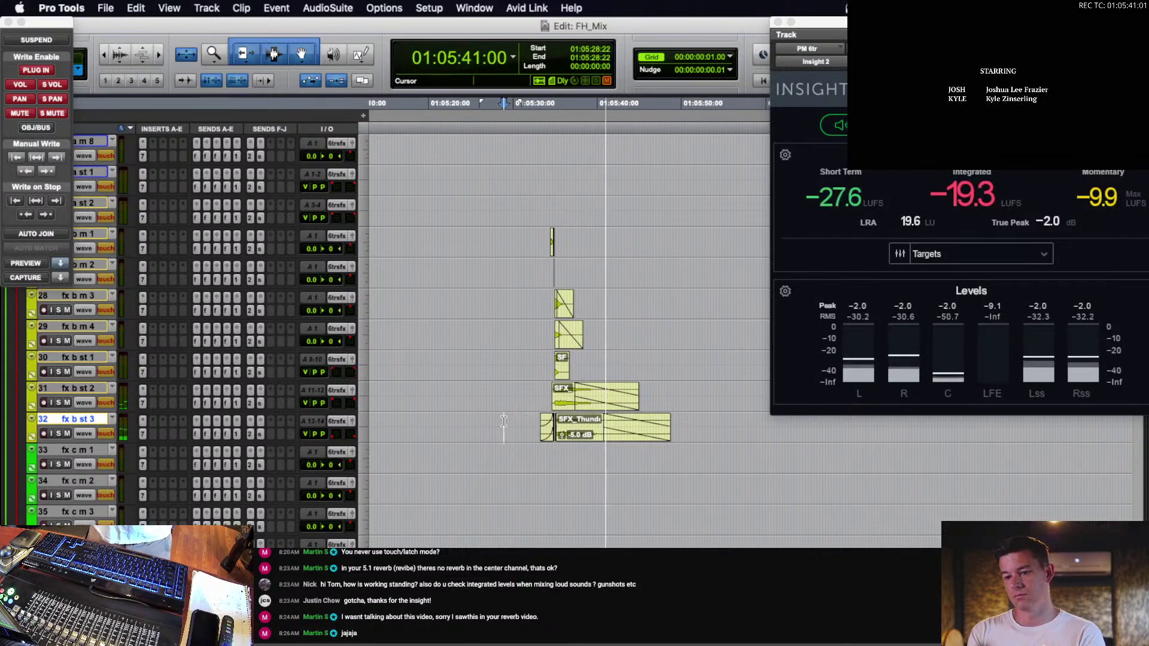
key("space")
left_click(530, 390)
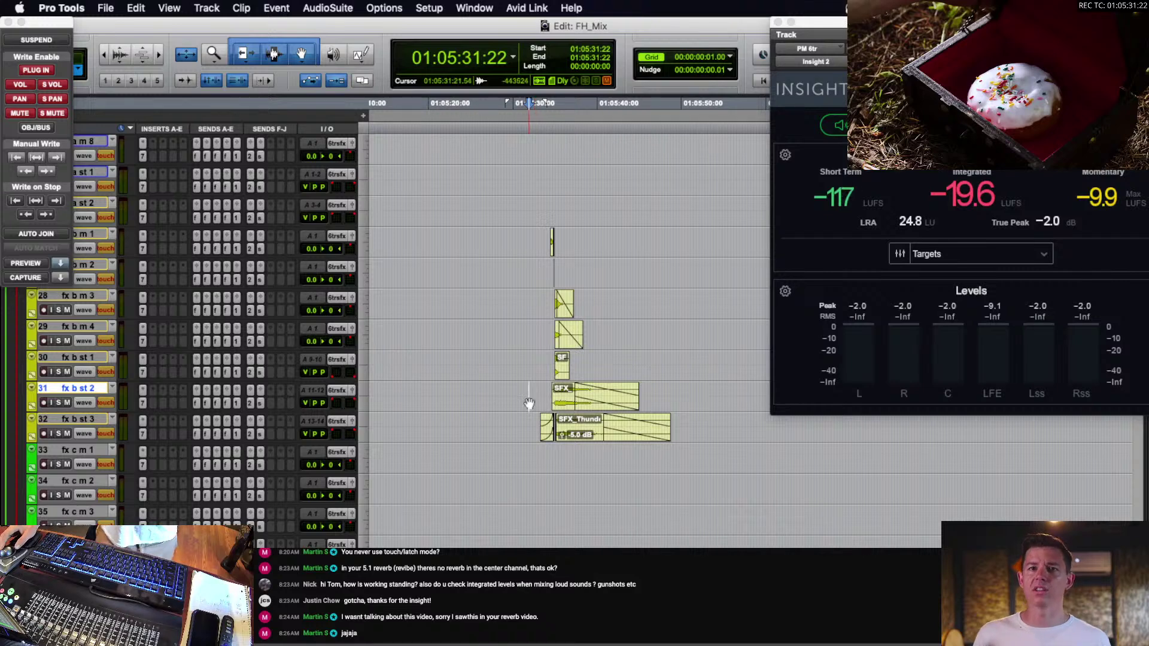
Look over the fx b gunshot clips again, placing the edit cursor at 01:05:32:04 on fx b st 1 and 01:05:33:17 on fx b m 3.
left_click(531, 361)
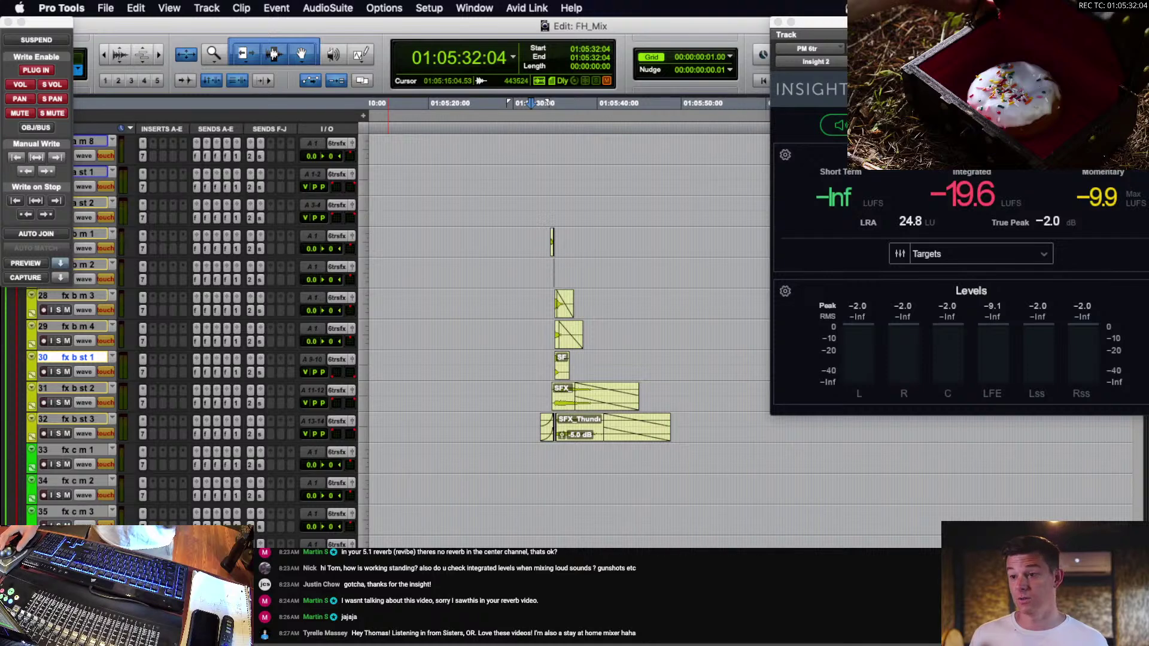
scroll(466, 324, "up", 2)
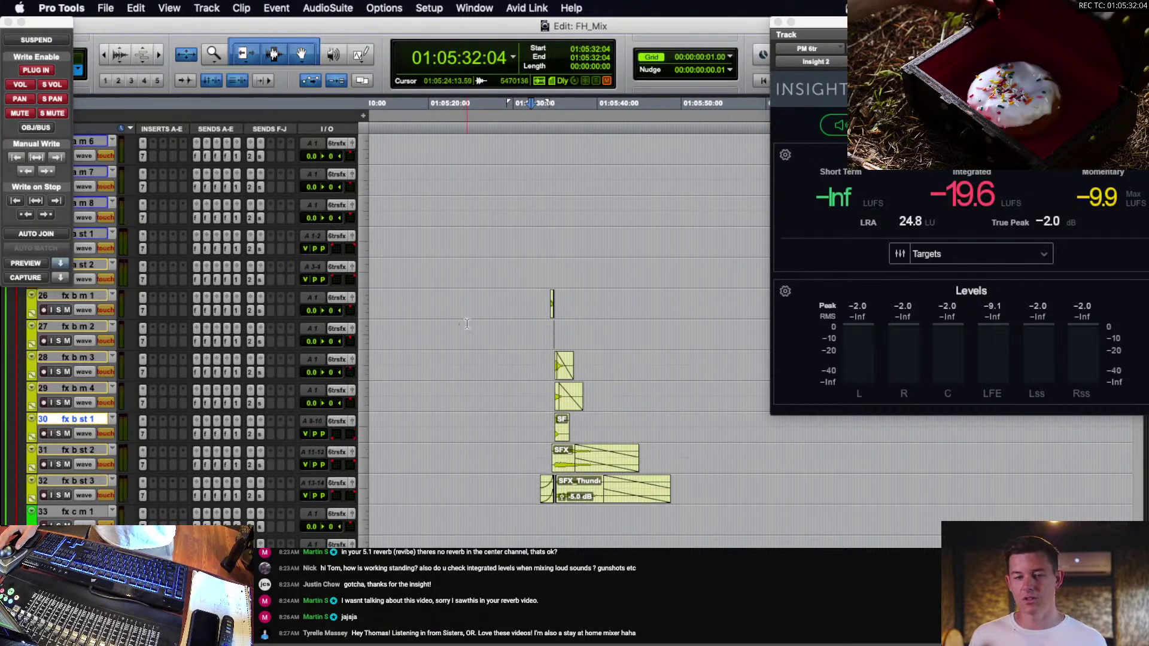
scroll(512, 365, "up", 3)
scroll(513, 367, "down", 5)
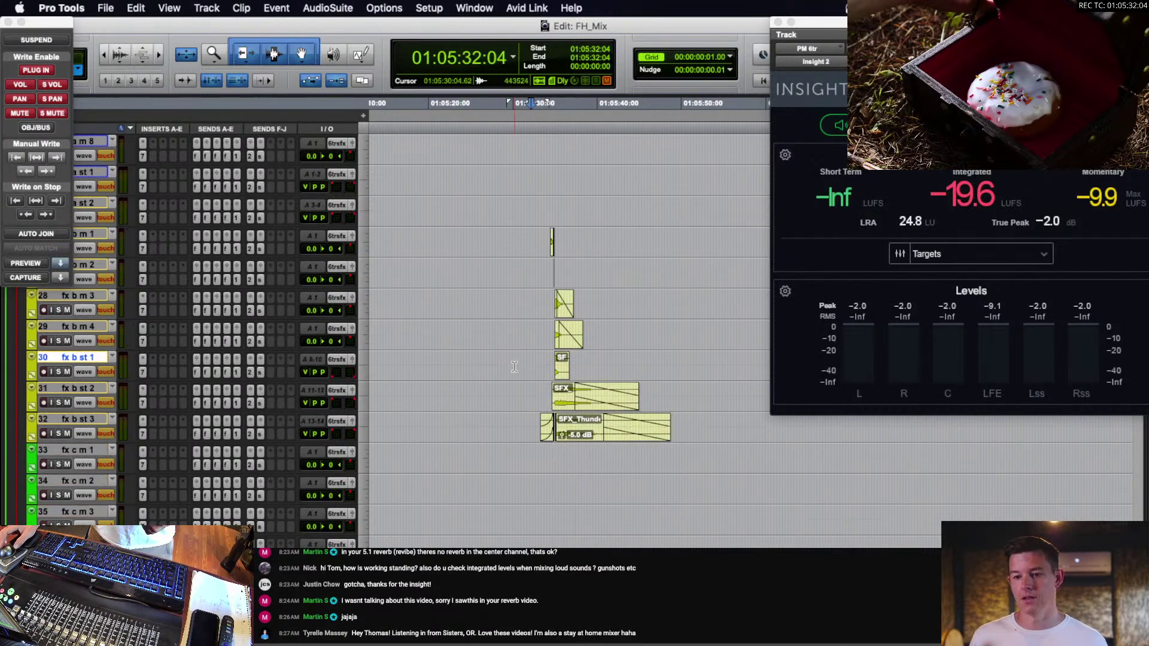
scroll(515, 368, "up", 3)
left_click(544, 393)
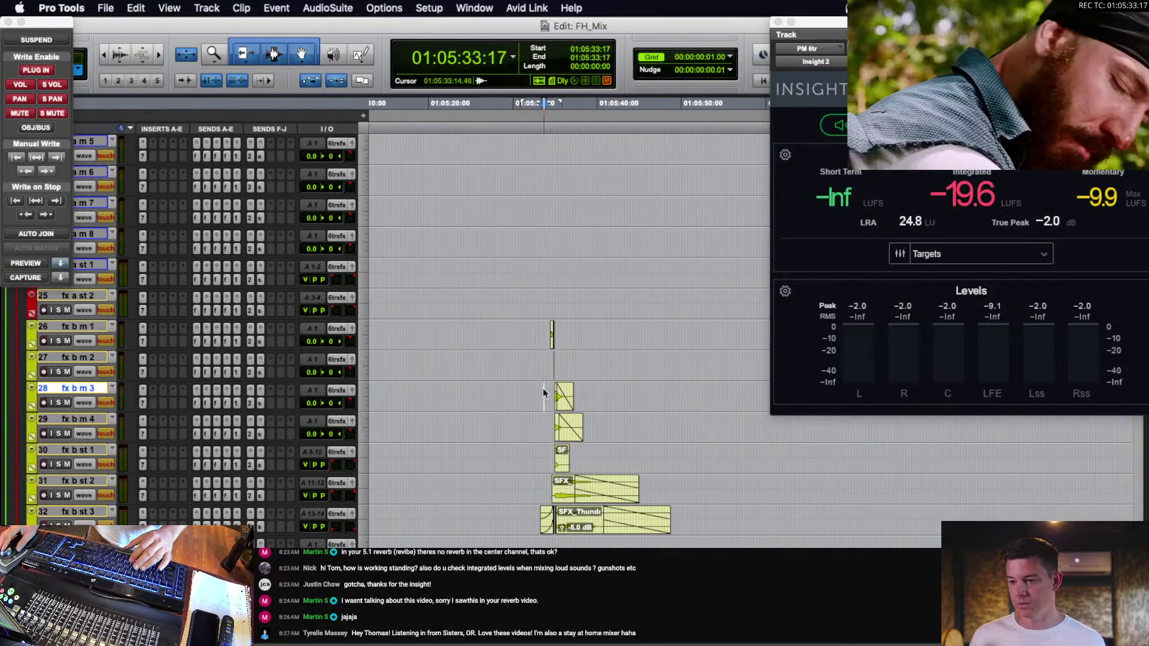
Move from the gunshots to the first clips on the fx c tracks and place the edit cursor at 01:01:31:20 on fx c m 1.
key("r")
key("r")
key("r")
scroll(553, 393, "down", 3)
scroll(553, 393, "down", 9)
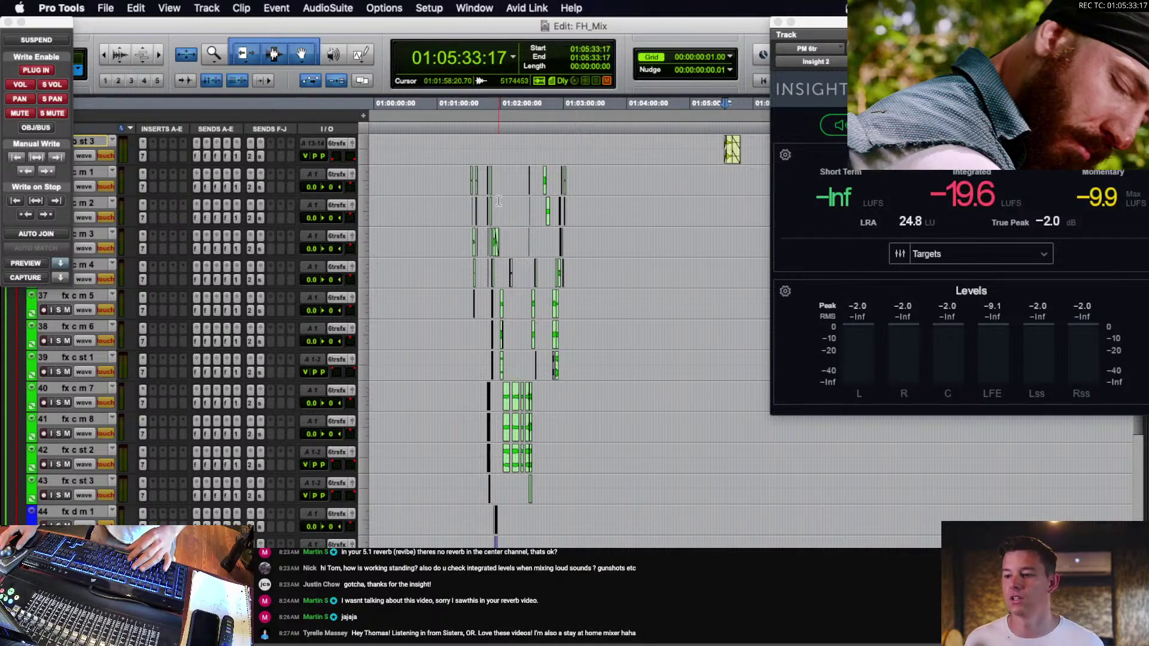
left_click(474, 173)
key("t")
key("t")
key("t")
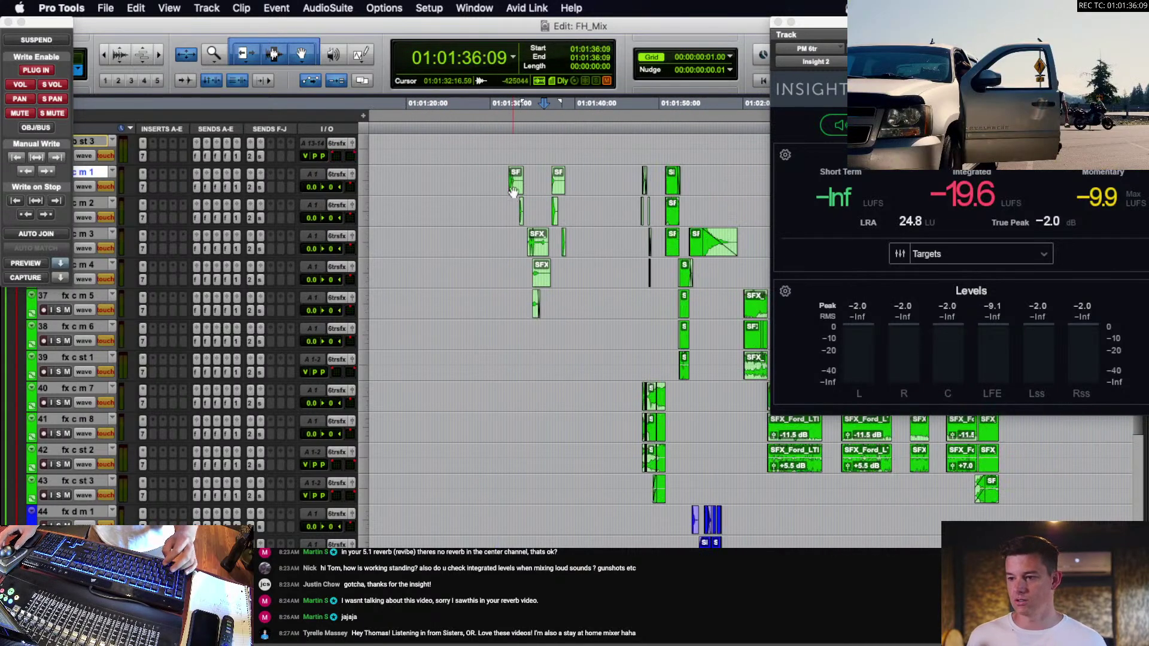
left_click(497, 175)
key("t")
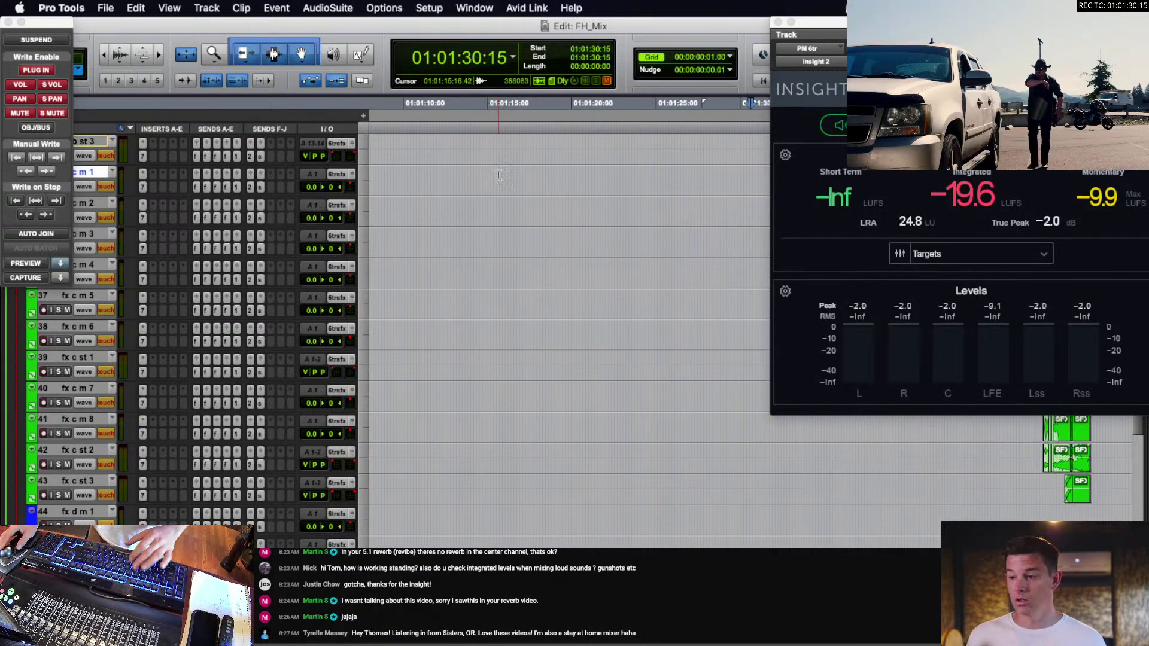
scroll(499, 175, "right", 6)
scroll(499, 175, "left", 3)
scroll(499, 174, "right", 3)
left_click(495, 174)
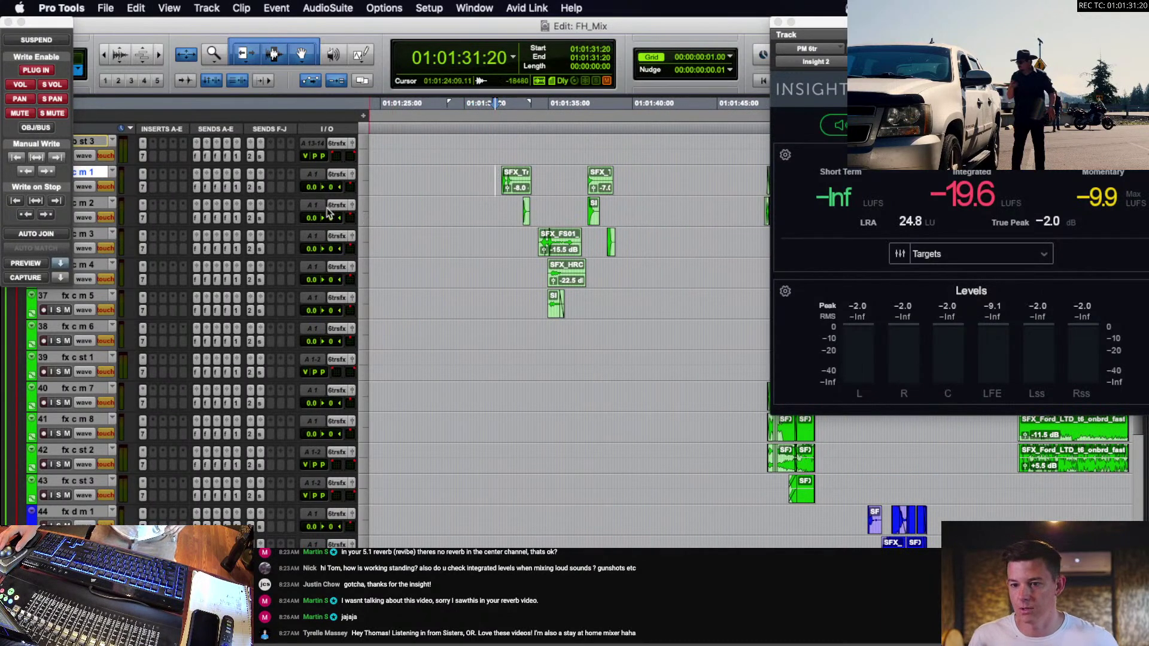
Examine the fx c, fx d and fx e tracks from about 01:01:30 to 01:02:10 to find which effects come first.
scroll(254, 366, "up", 5)
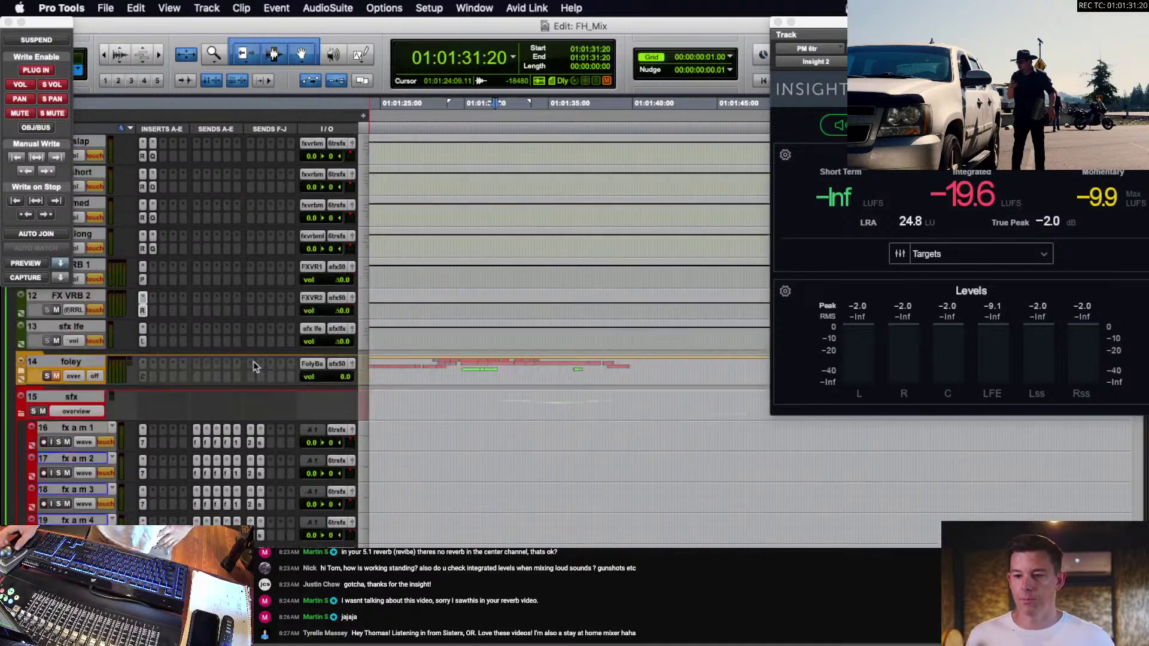
scroll(254, 367, "down", 1)
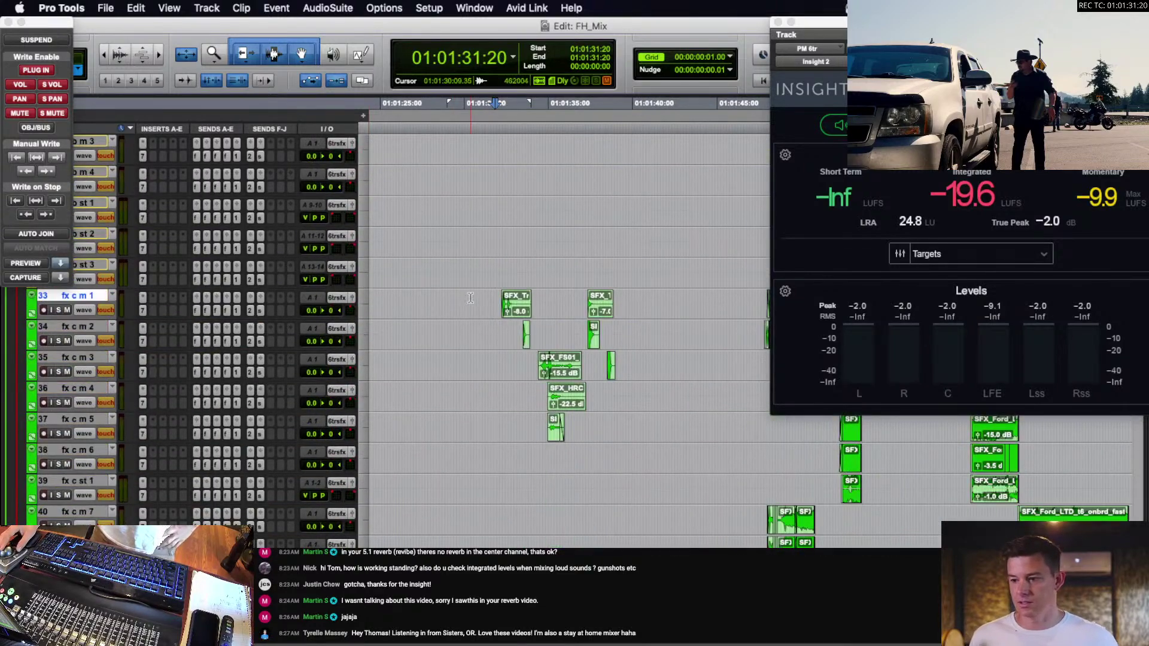
left_click_drag(471, 300, 515, 488)
scroll(515, 488, "down", 10)
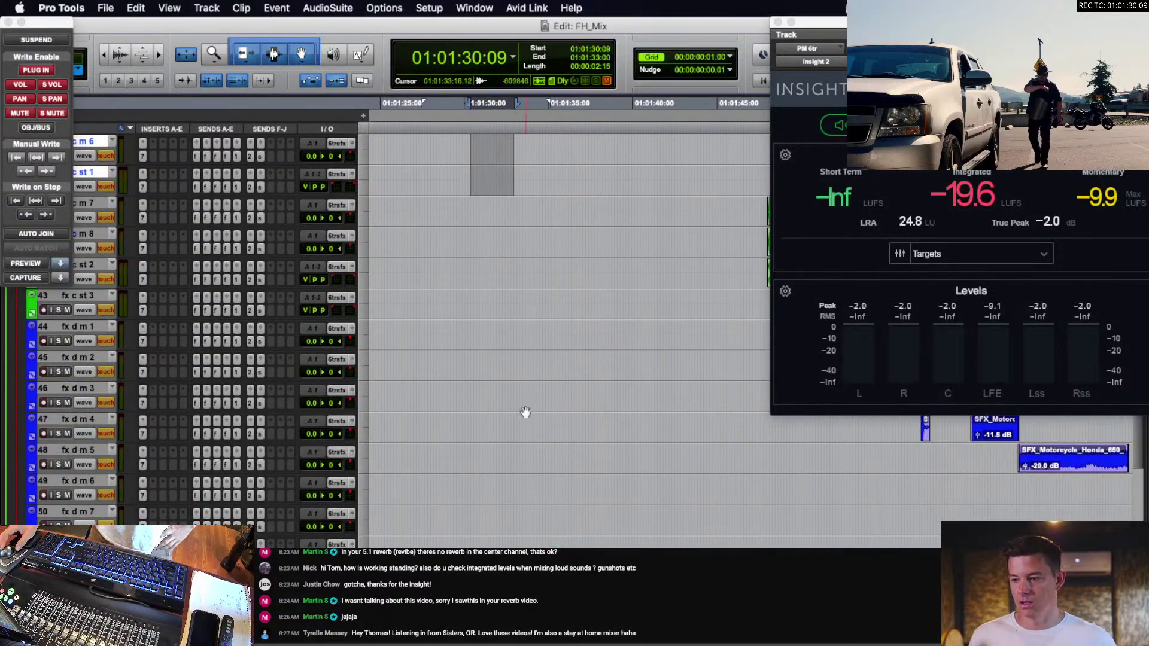
scroll(517, 415, "up", 3)
left_click_drag(496, 420, 541, 466)
scroll(541, 465, "up", 1)
scroll(541, 465, "up", 3)
scroll(539, 458, "right", 10)
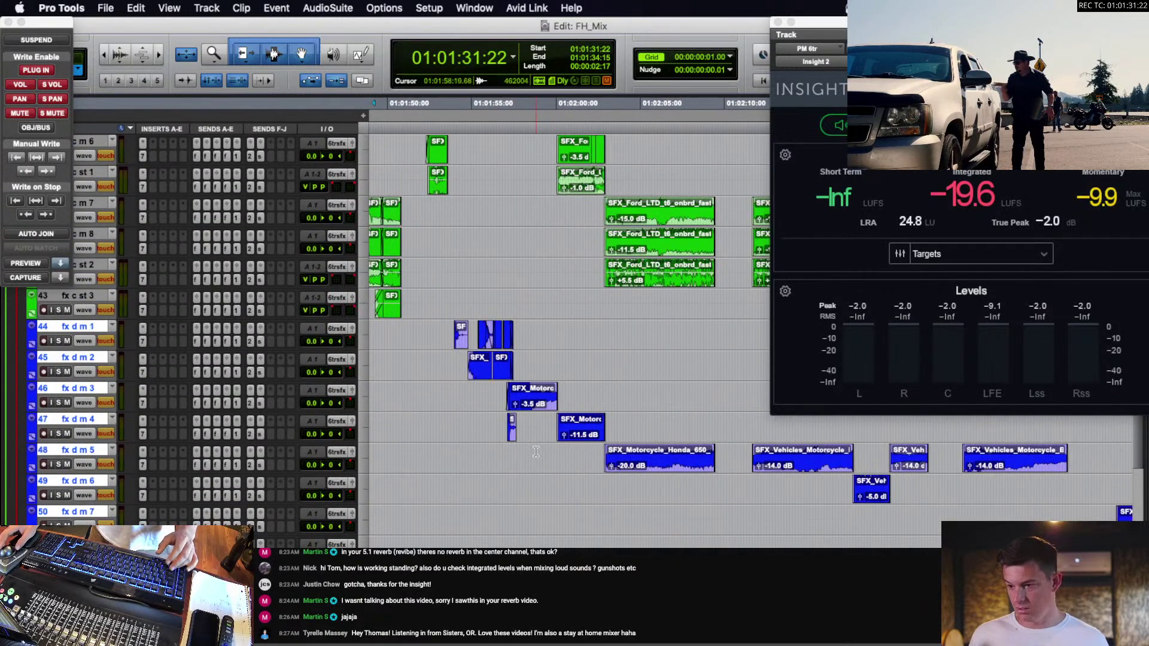
scroll(535, 448, "down", 10)
scroll(514, 448, "left", 10)
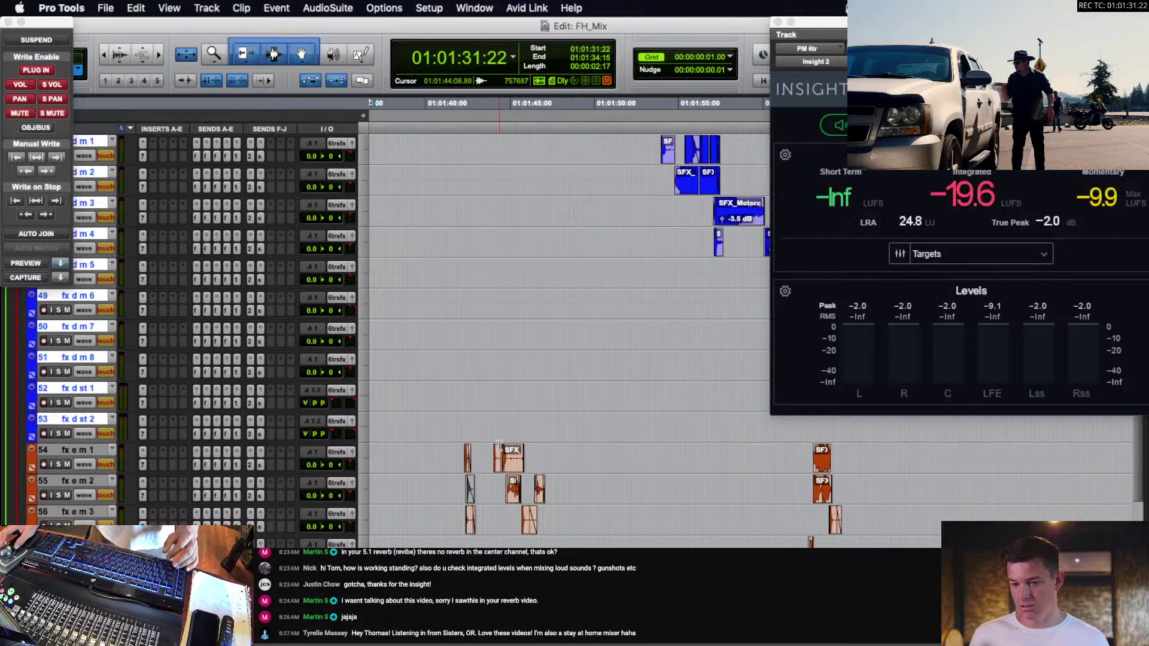
left_click_drag(449, 332, 550, 395)
scroll(549, 394, "left", 2)
scroll(549, 394, "up", 8)
scroll(539, 389, "up", 12)
scroll(521, 377, "left", 10)
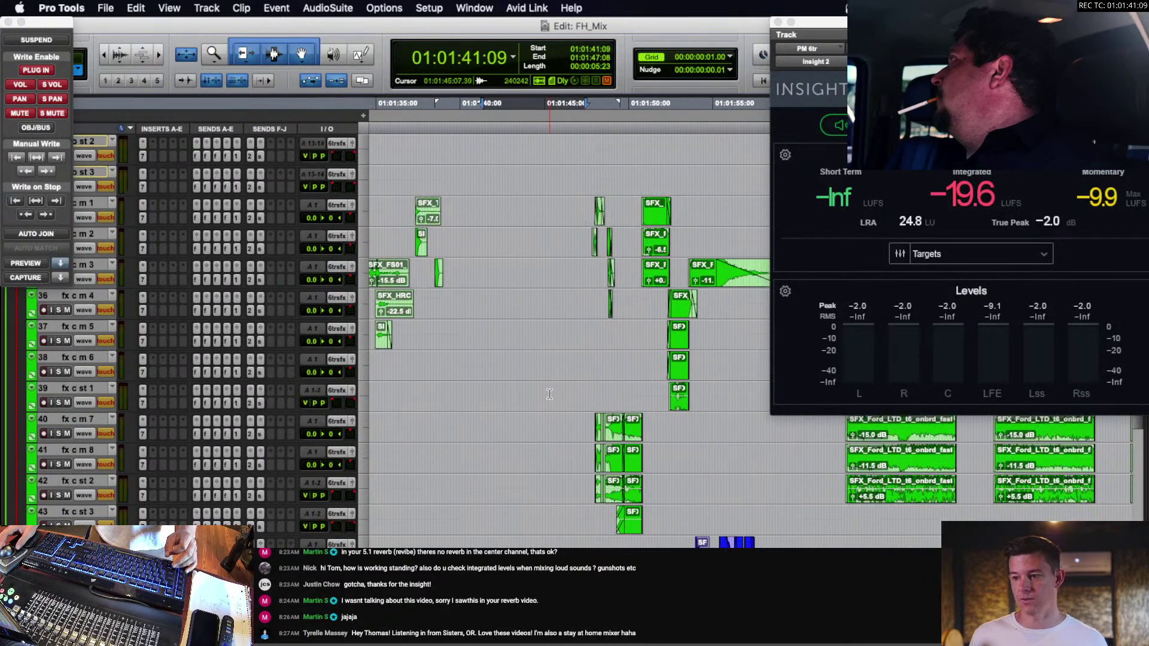
Place the edit cursor at 01:01:27:13 on fx c m 1, ahead of the first fx c clips, and start playback.
left_click(487, 299)
scroll(446, 297, "left", 4)
left_click(494, 299)
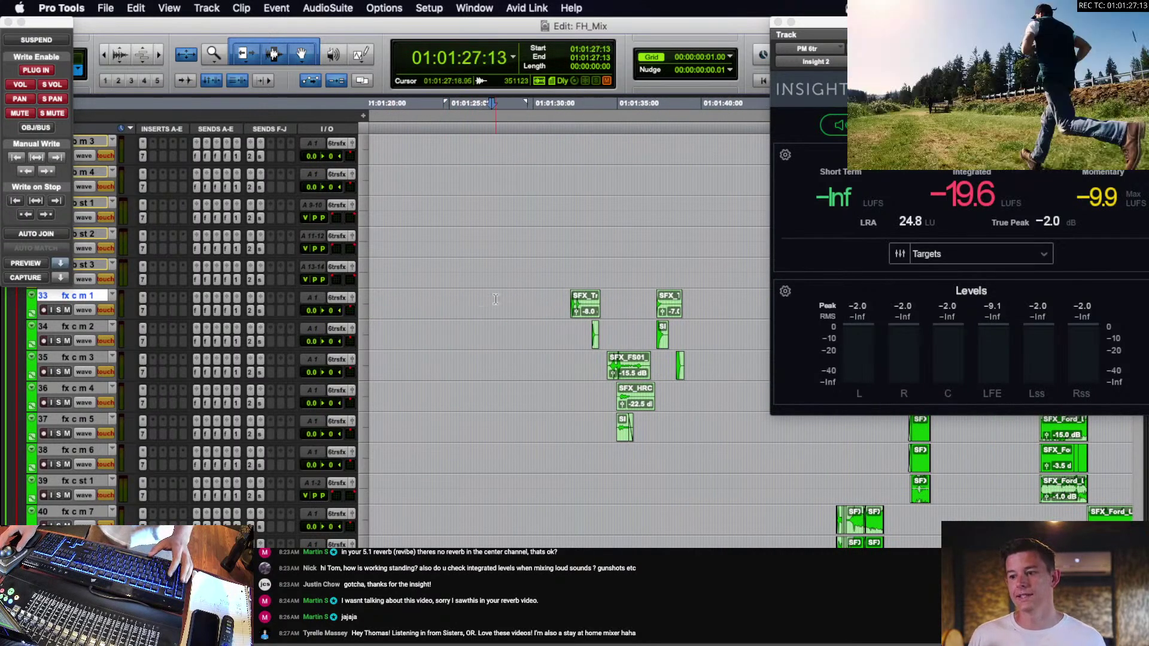
key("space")
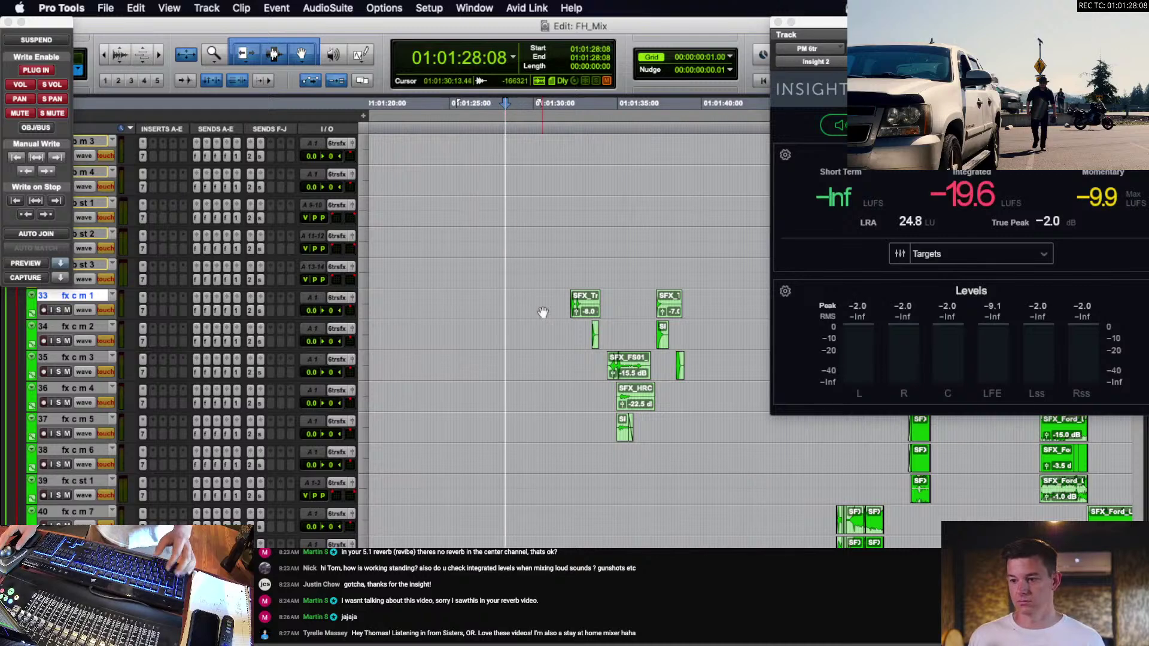
key("super+Tab")
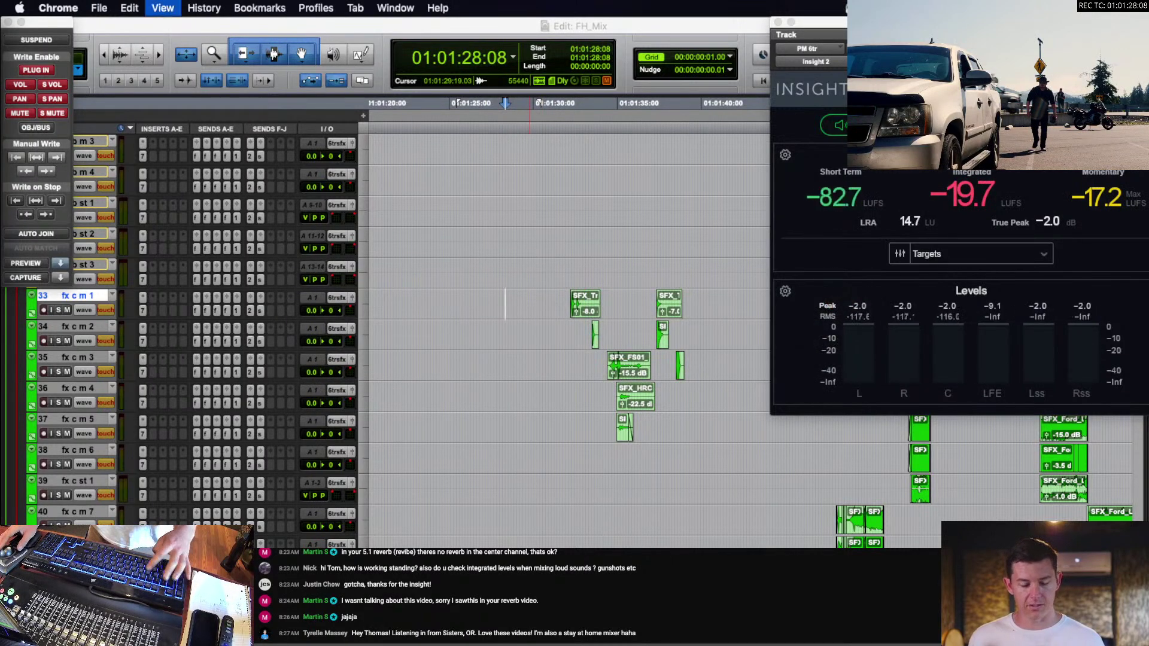
left_click(253, 30)
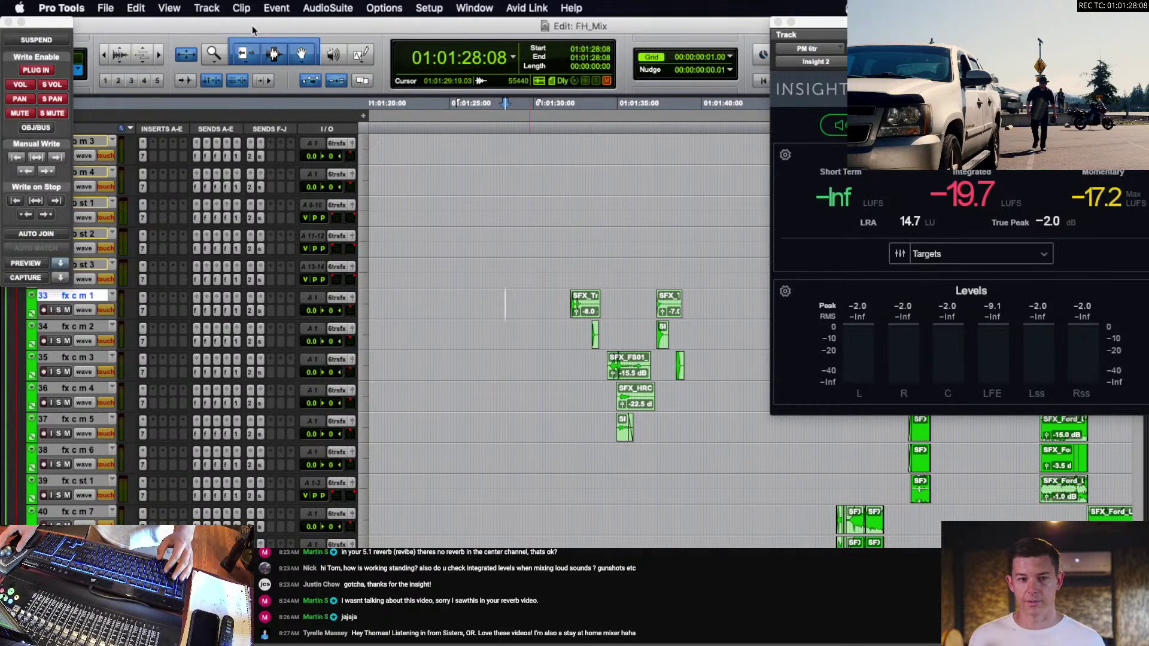
key("super+Tab")
key("super+Tab")
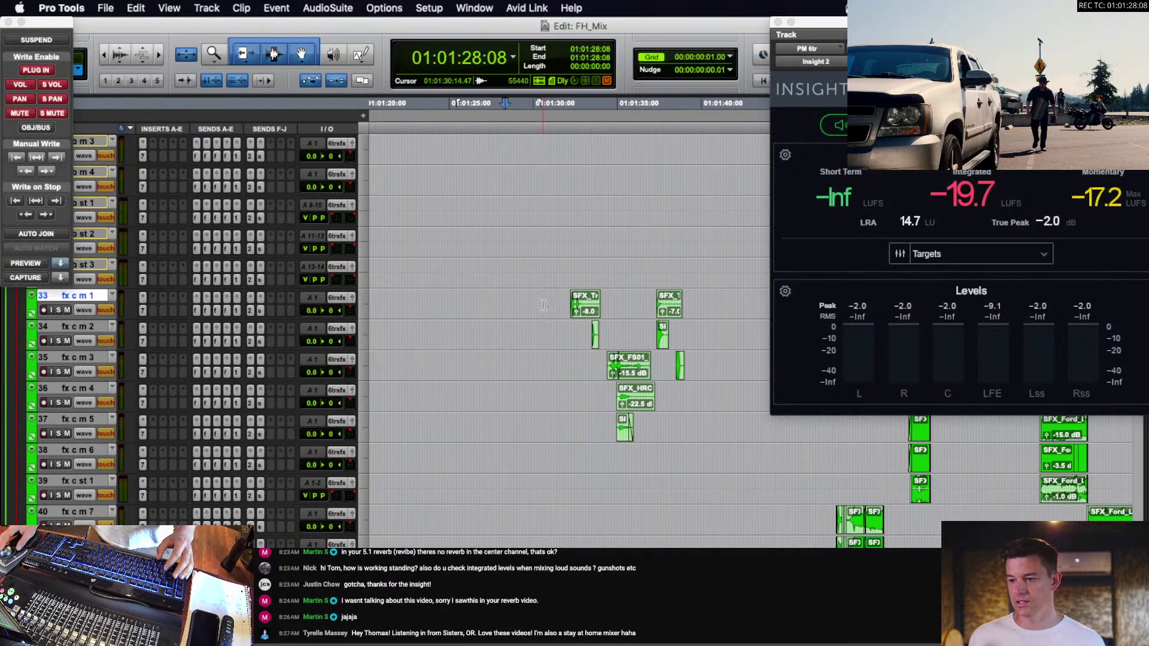
key("super+Tab")
key("super+Tab")
Place the edit cursor at 01:01:31:12 on fx c m 1 and play the scene through the first fx c clips.
left_click(555, 305)
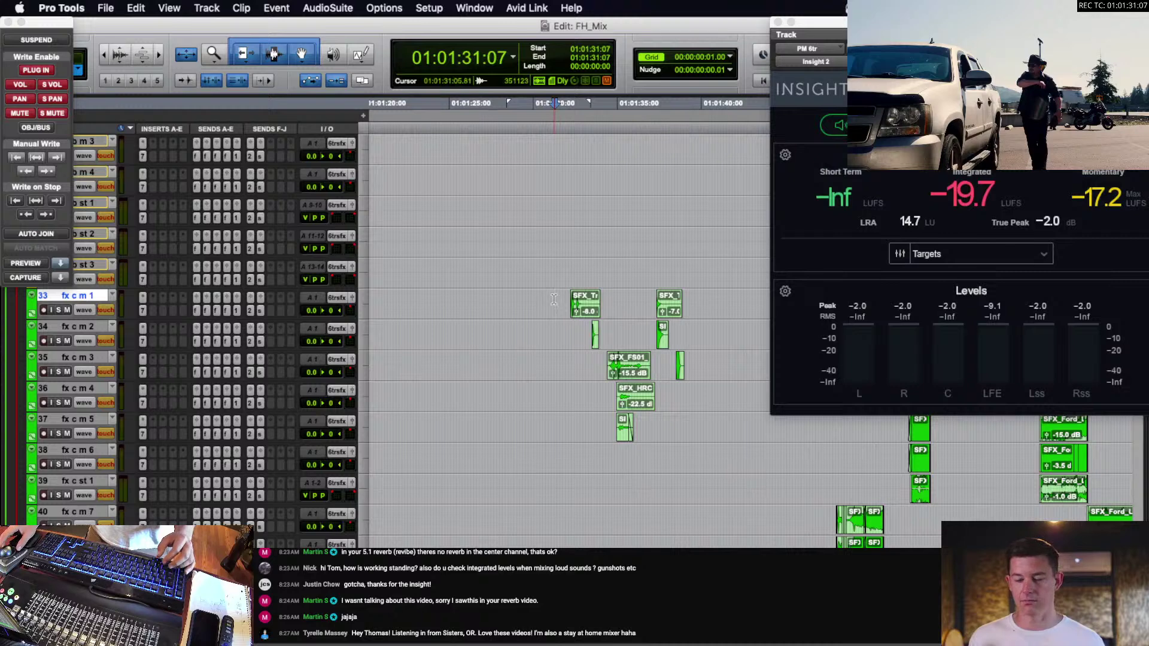
scroll(554, 300, "right", 1)
left_click(524, 296)
key("space")
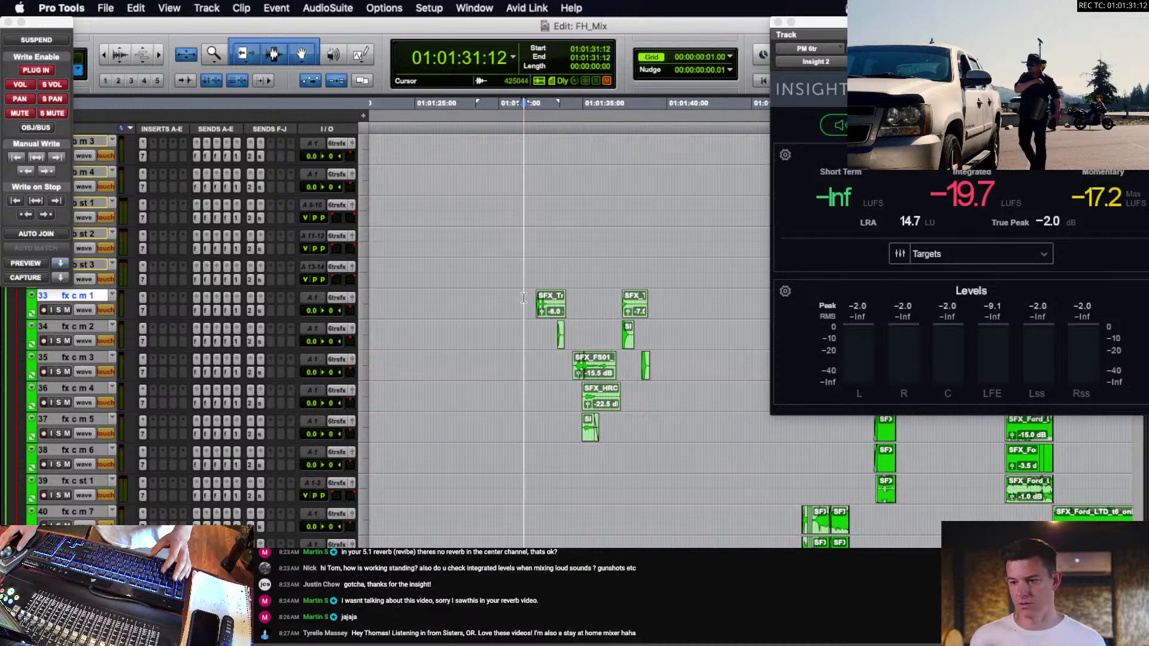
key("space")
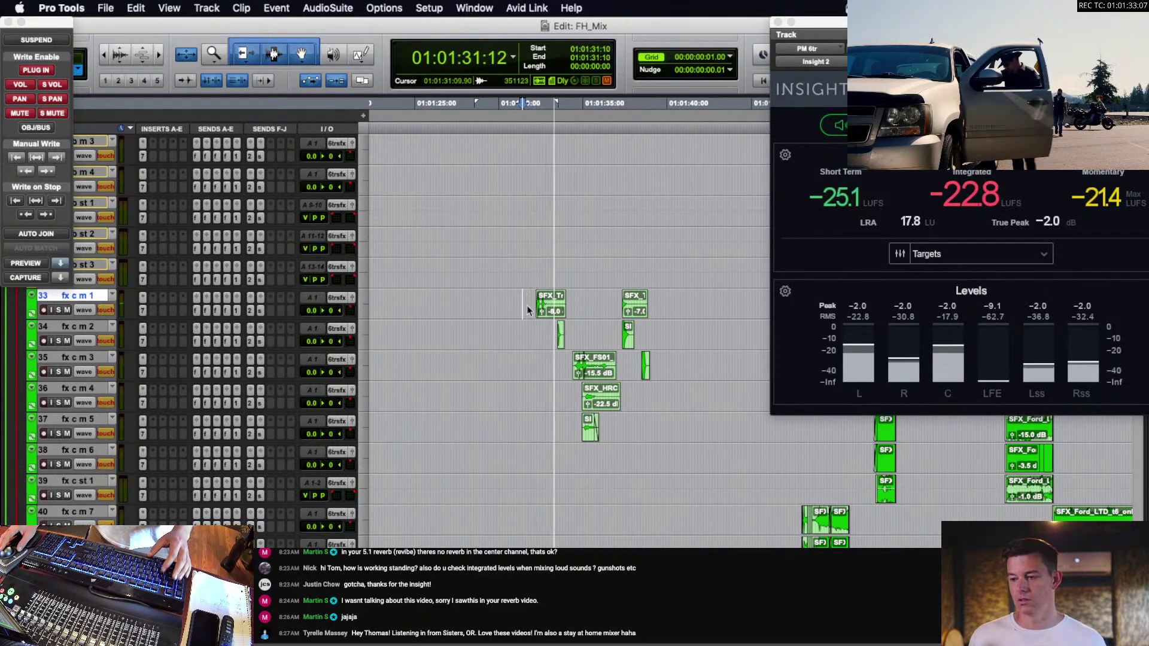
Audition the clips on fx c m 1 to fx c m 5 soloed from 01:01:31:10 to 01:01:39:22, and return the edit cursor to 01:01:31:03.
left_click_drag(522, 293, 665, 440)
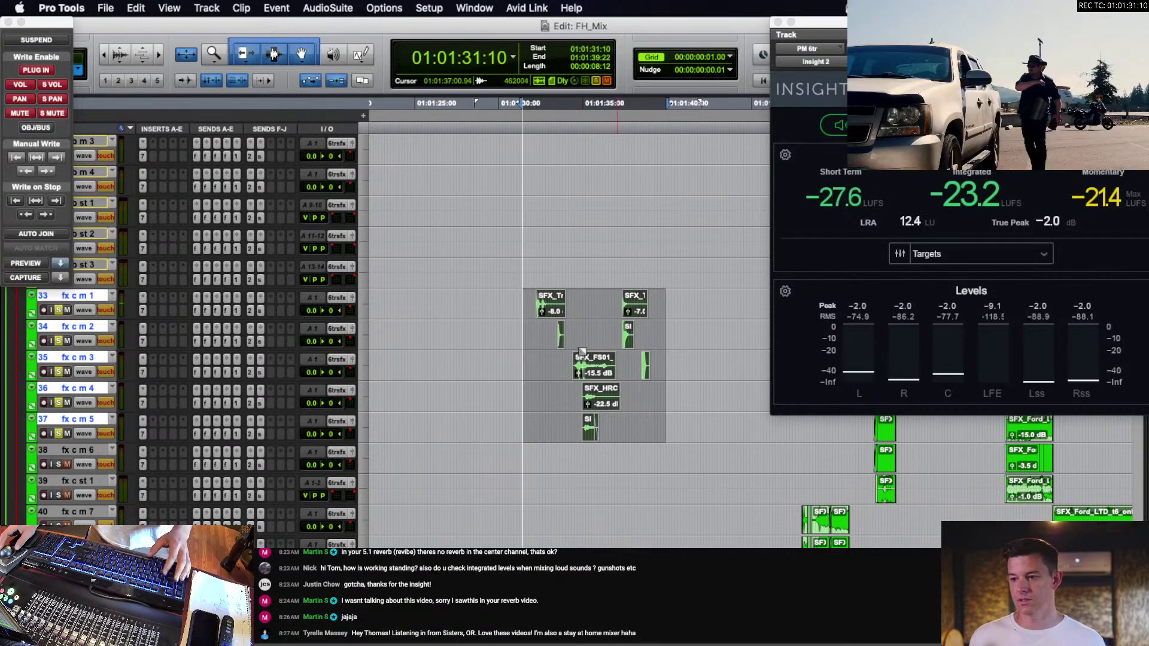
key("space")
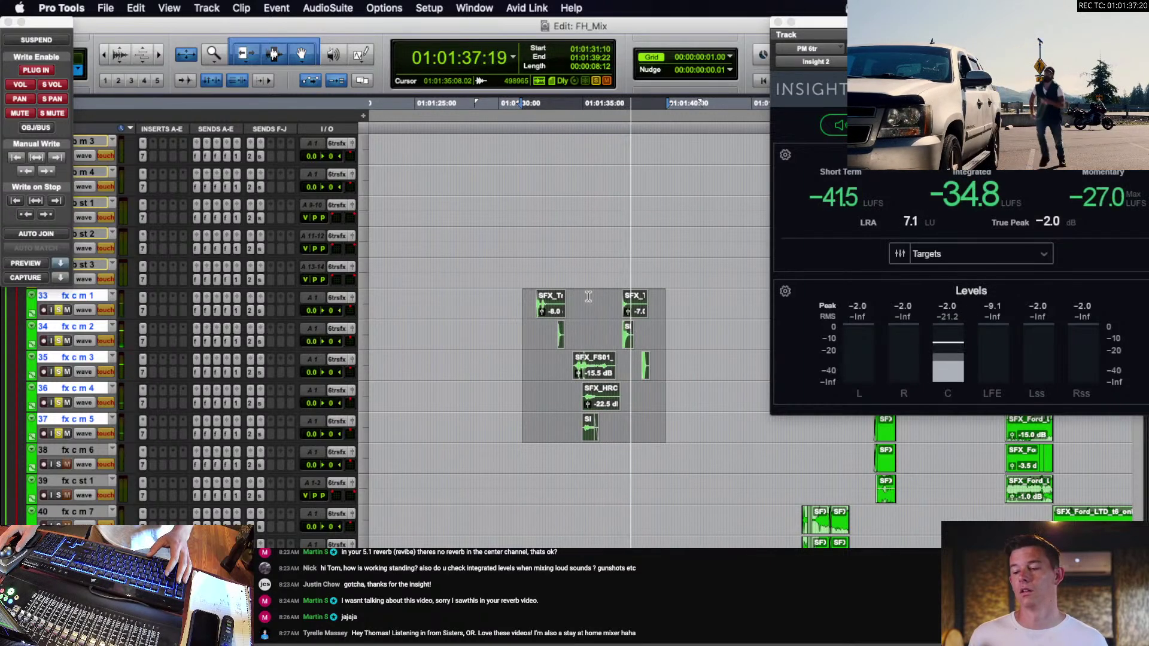
left_click(589, 296)
left_click(518, 297)
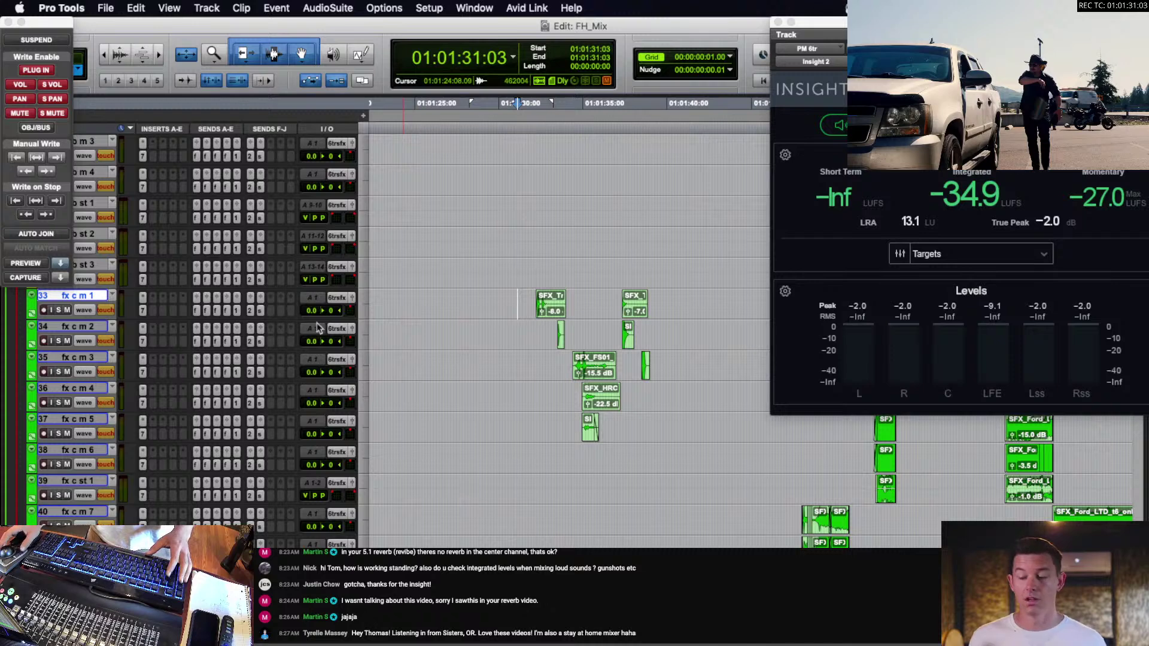
Show the tracks' volume automation and record a touch volume pass on fx c m 1 through fx c st 1, starting at 01:01:28:03.
key("ctrl+minus")
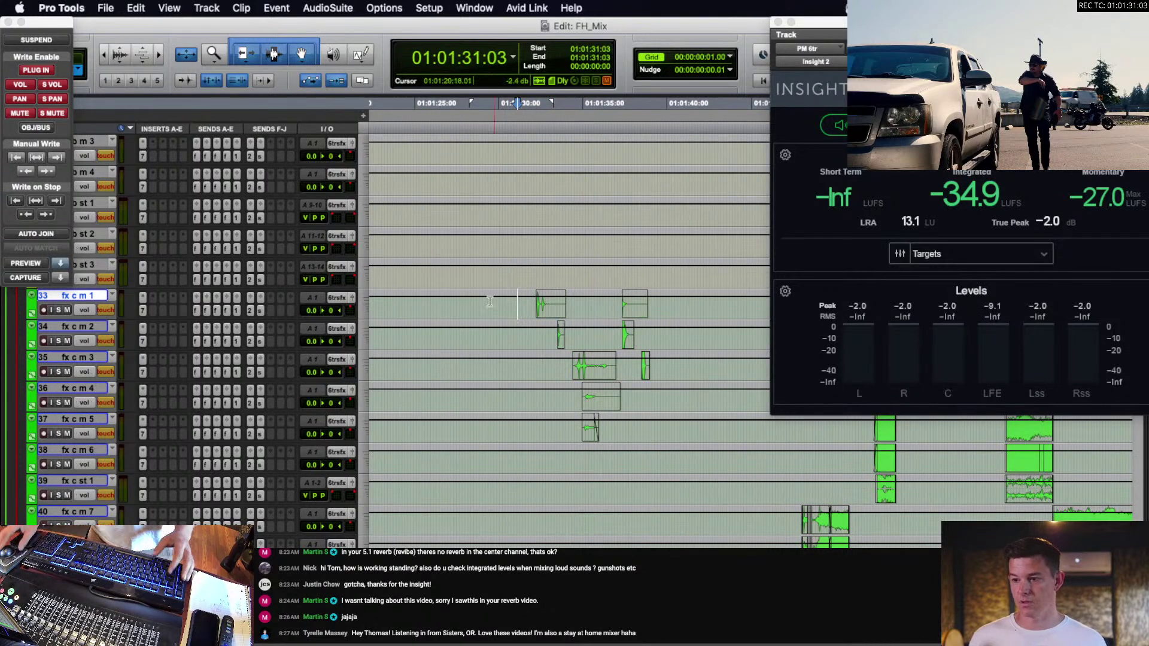
left_click(467, 306)
key("space")
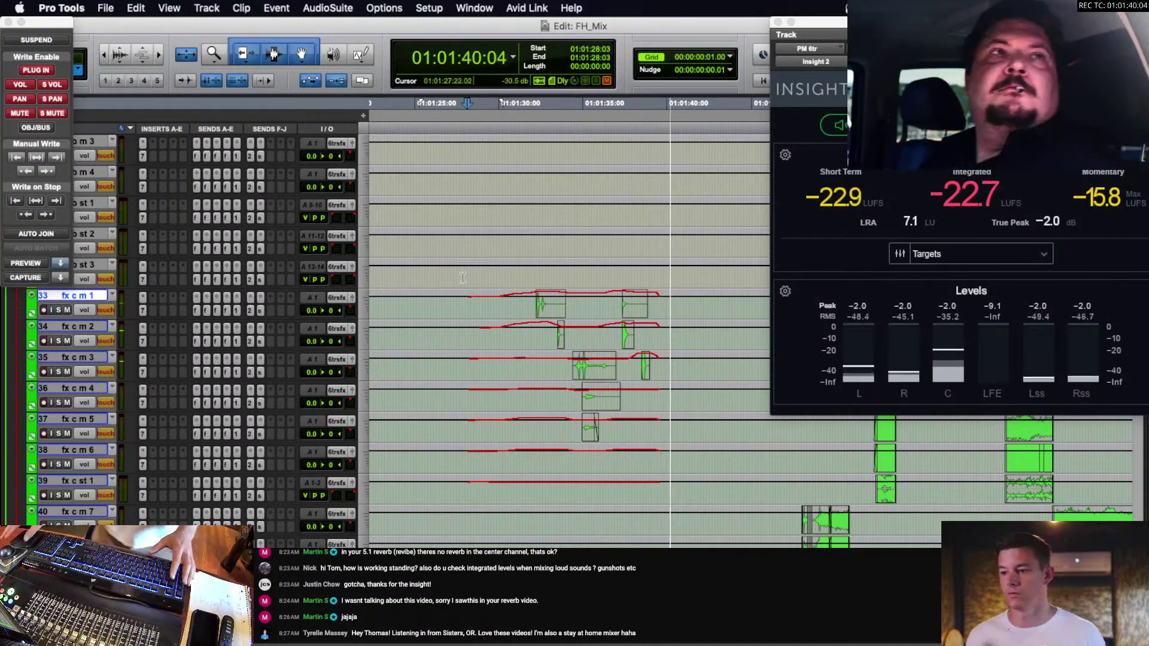
key("space")
Check the volume automation around the fx c m 2 clips, placing the edit cursor at 01:01:32:06, 01:01:36:22 and 01:01:38:08.
left_click(537, 342)
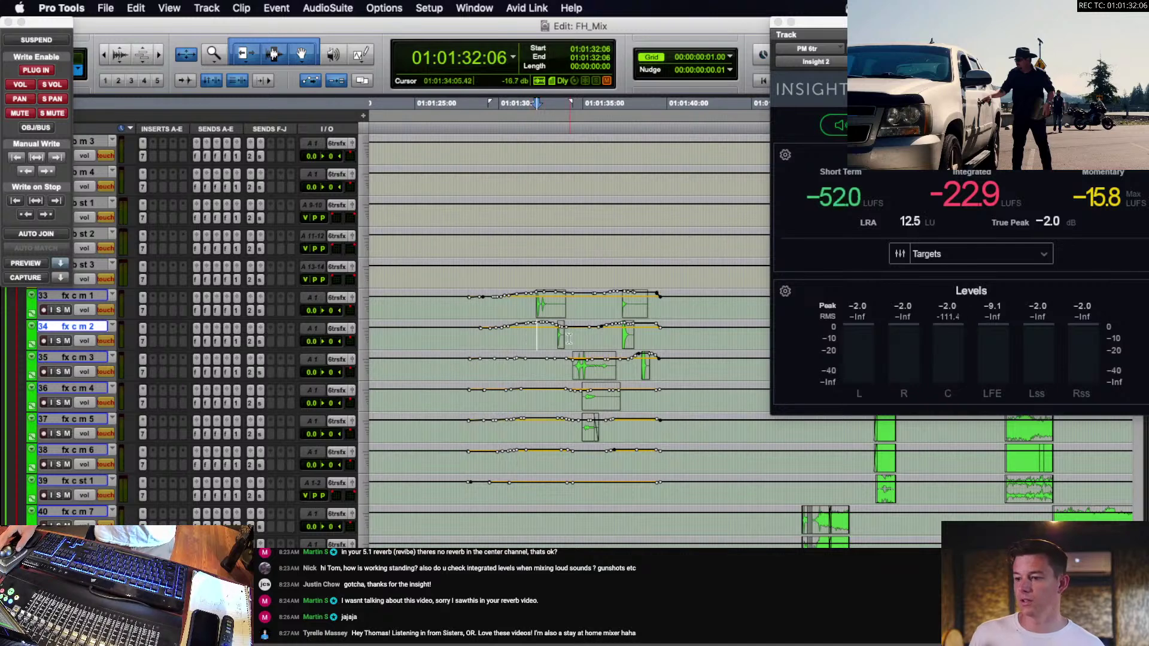
left_click_drag(553, 343, 616, 341)
left_click(616, 341)
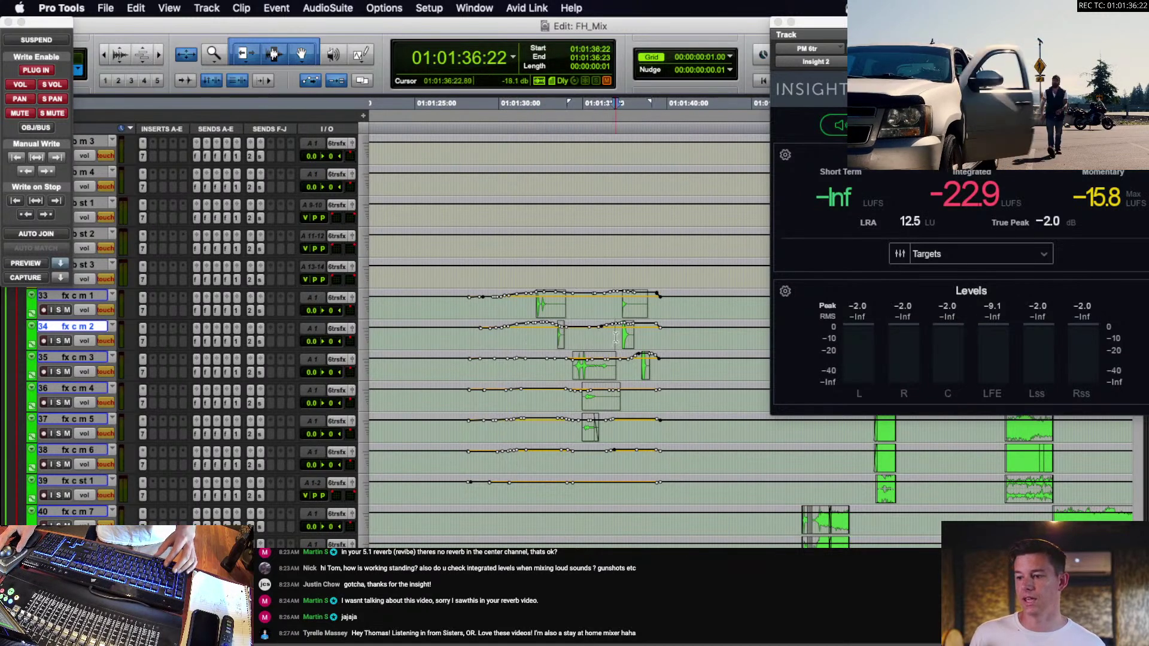
scroll(629, 340, "right", 3)
left_click(570, 336)
scroll(571, 336, "right", 3)
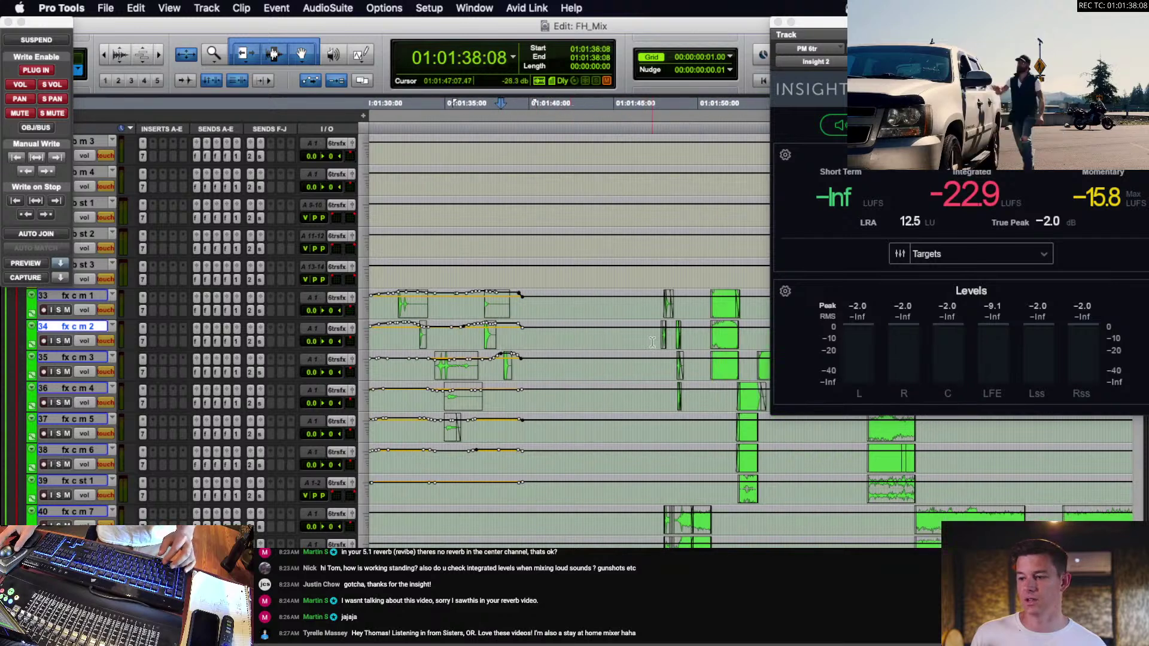
Move to the next group of fx c clips and audition it from 01:01:44:19.
scroll(652, 341, "right", 2)
left_click(576, 342)
scroll(577, 341, "right", 3)
scroll(527, 317, "down", 2)
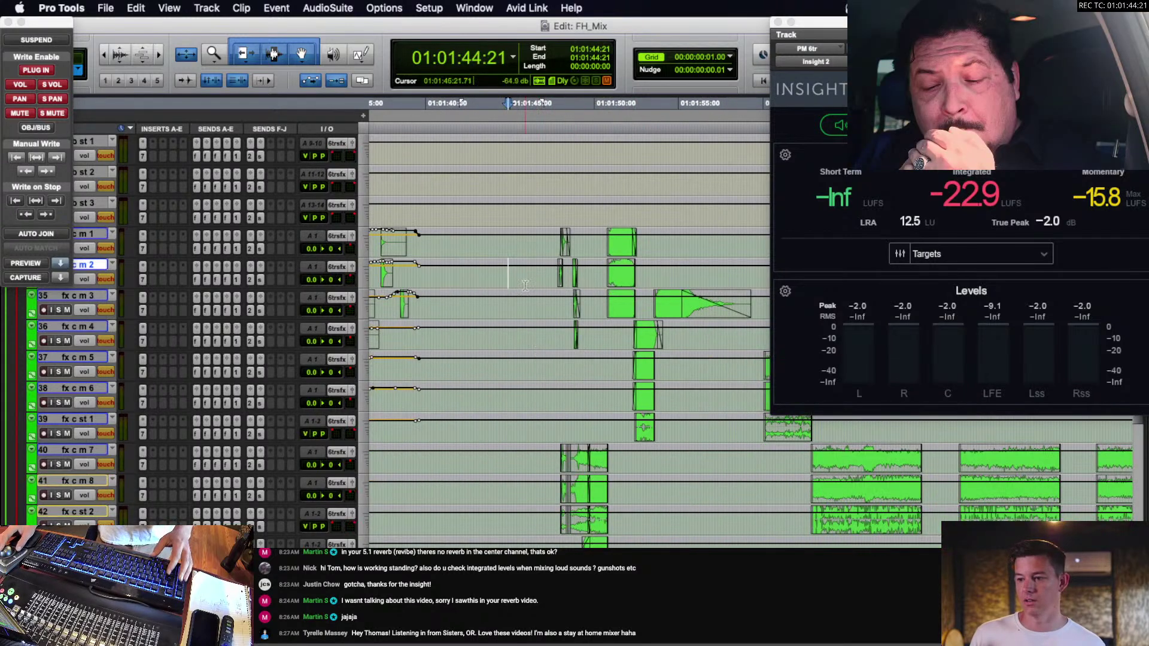
left_click(506, 270)
key("space")
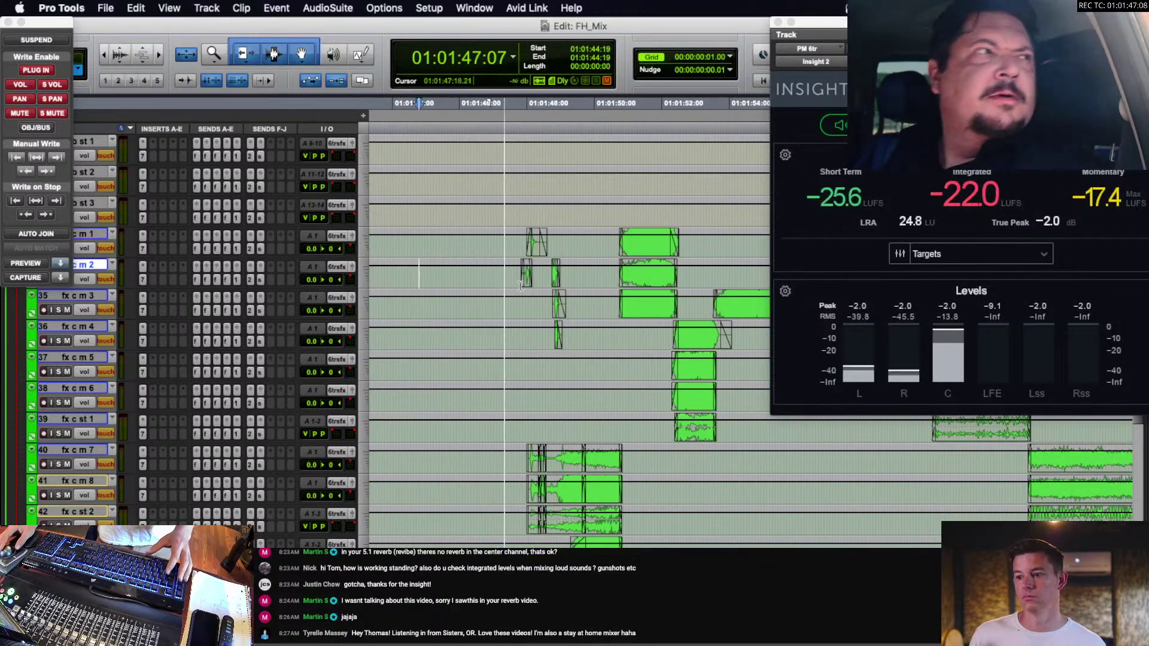
key("space")
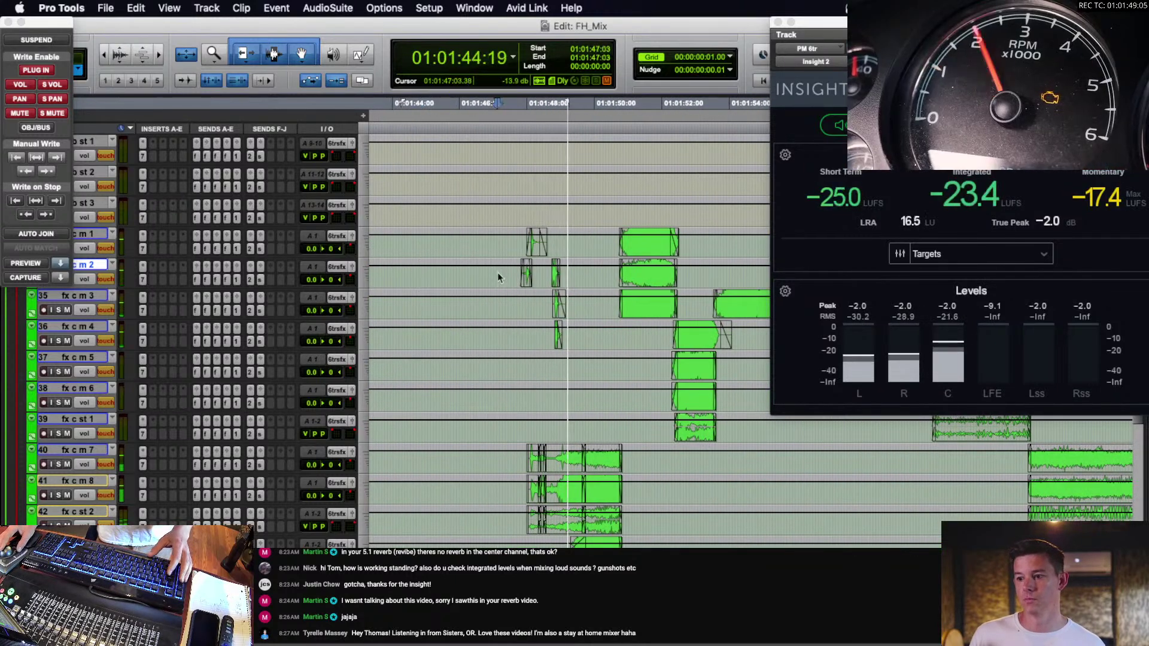
Replay the group from 01:01:47:03 and place the edit cursor at 01:01:46:23 on fx c m 2.
left_click(497, 272)
key("space")
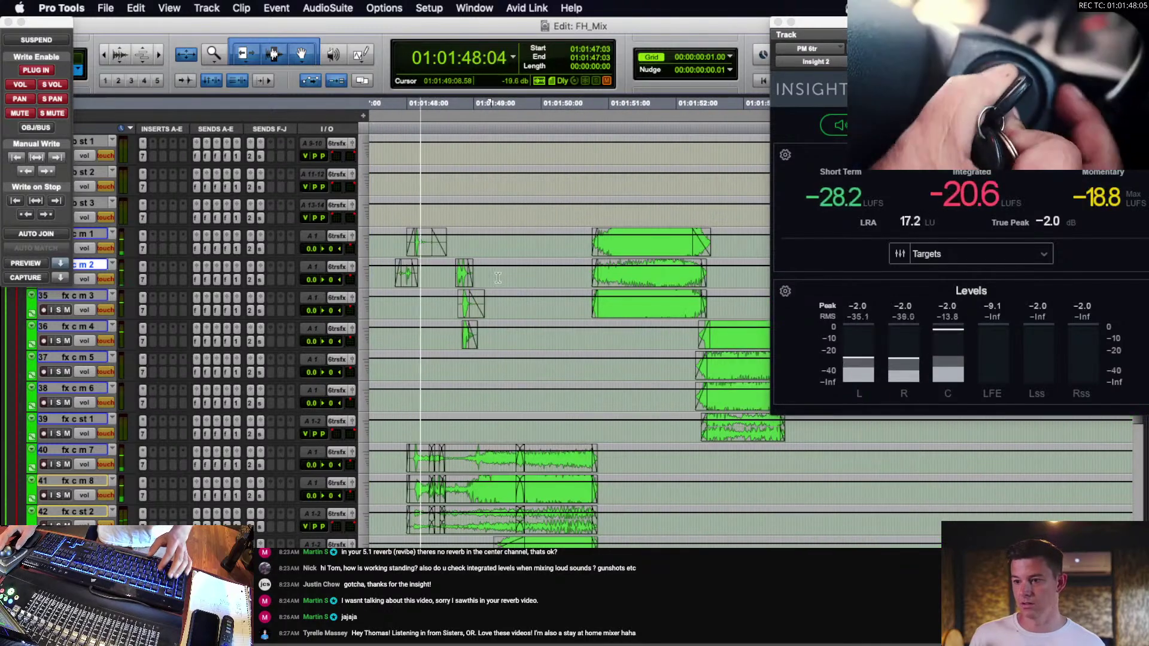
key("space")
left_click(399, 275)
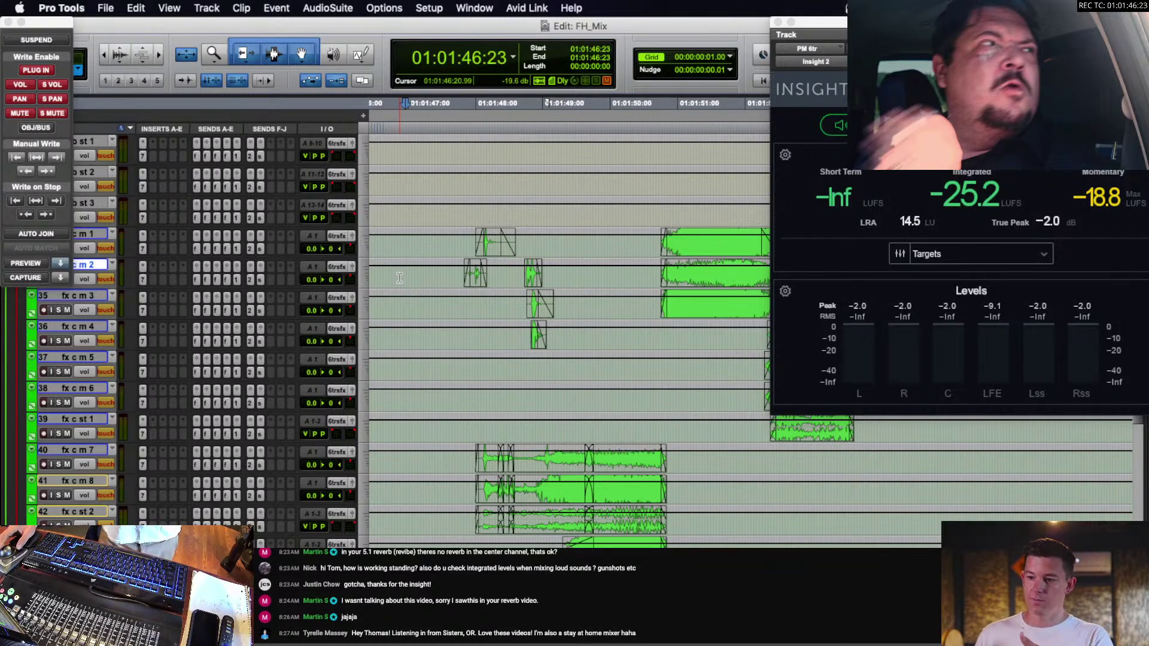
Check the start of the first fx c m 2 clip by placing the edit cursor around it, ending at 01:01:47:09.
left_click_drag(453, 276, 498, 281)
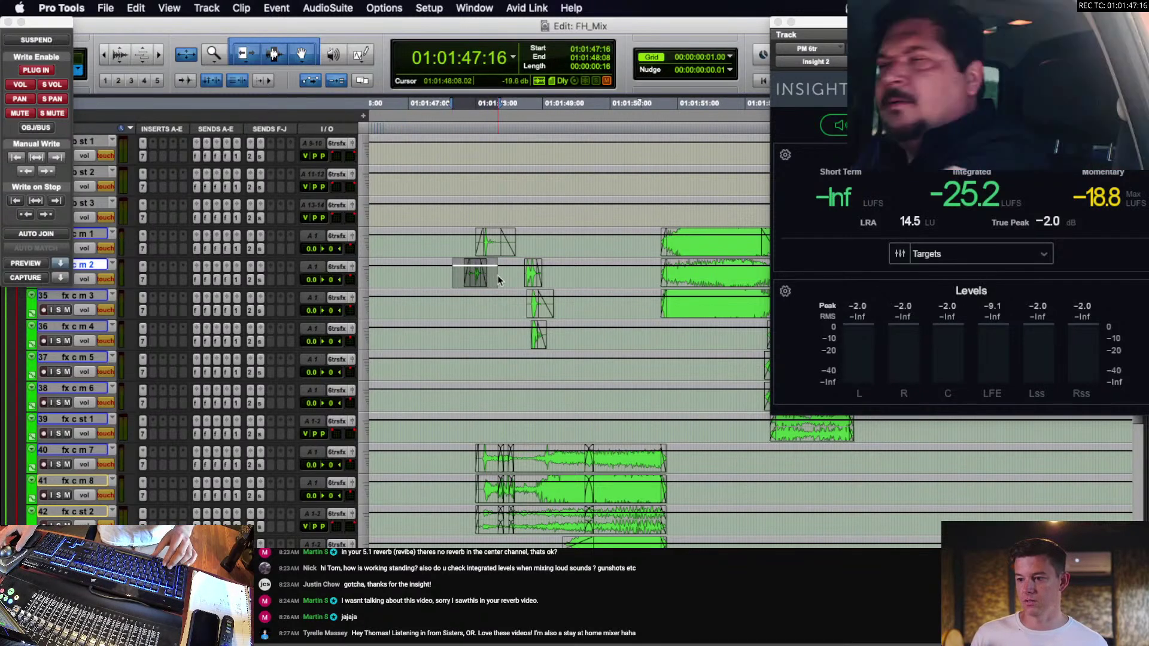
left_click(444, 242)
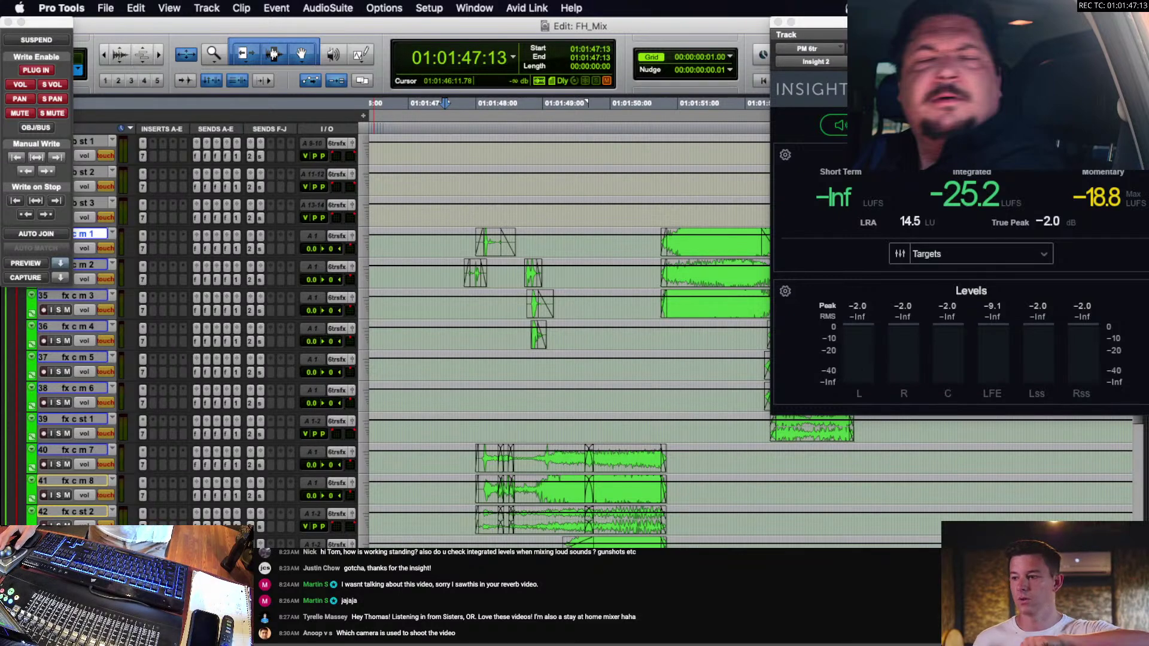
left_click(466, 274)
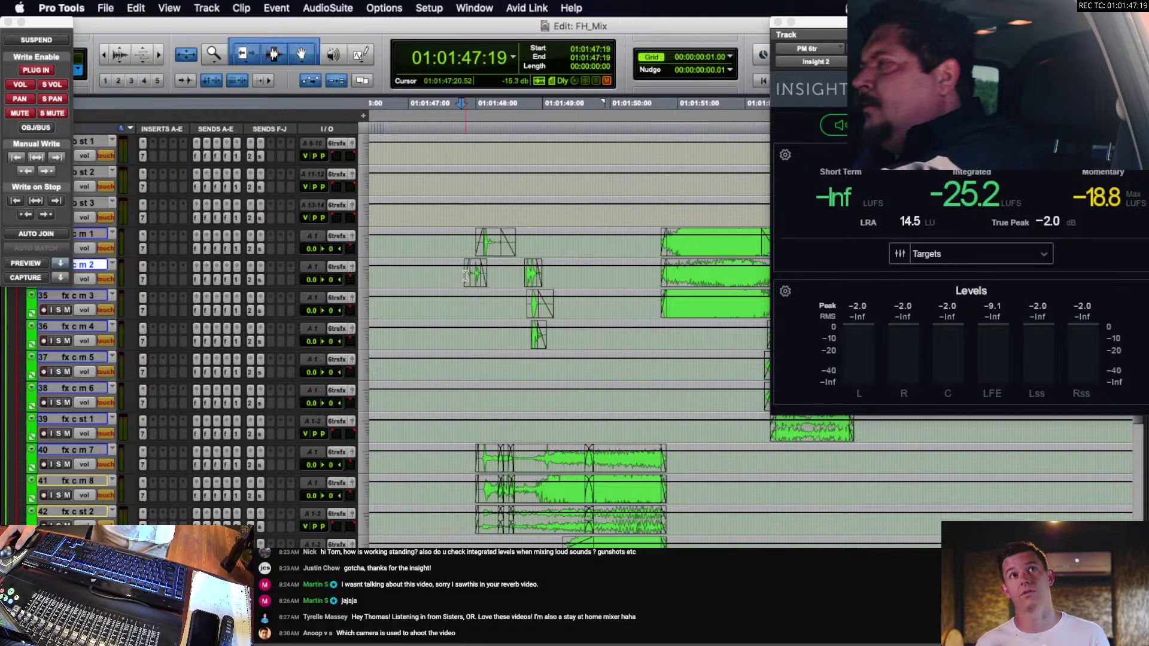
left_click(456, 277)
left_click_drag(468, 276, 478, 279)
left_click(467, 276)
left_click(467, 274)
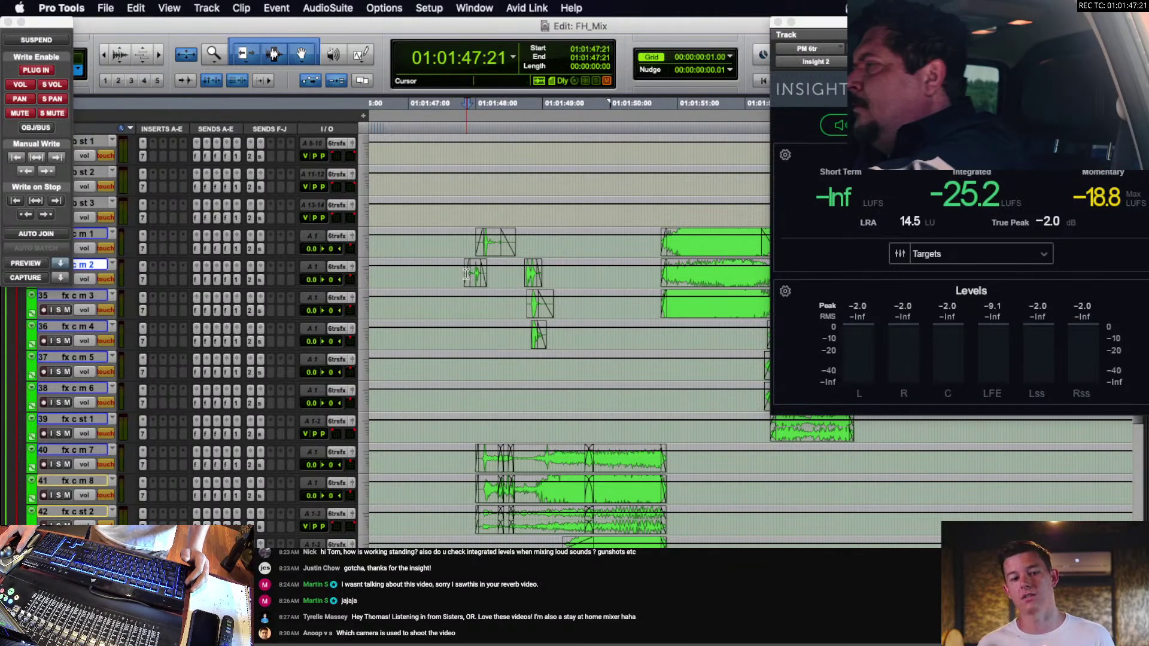
left_click(433, 274)
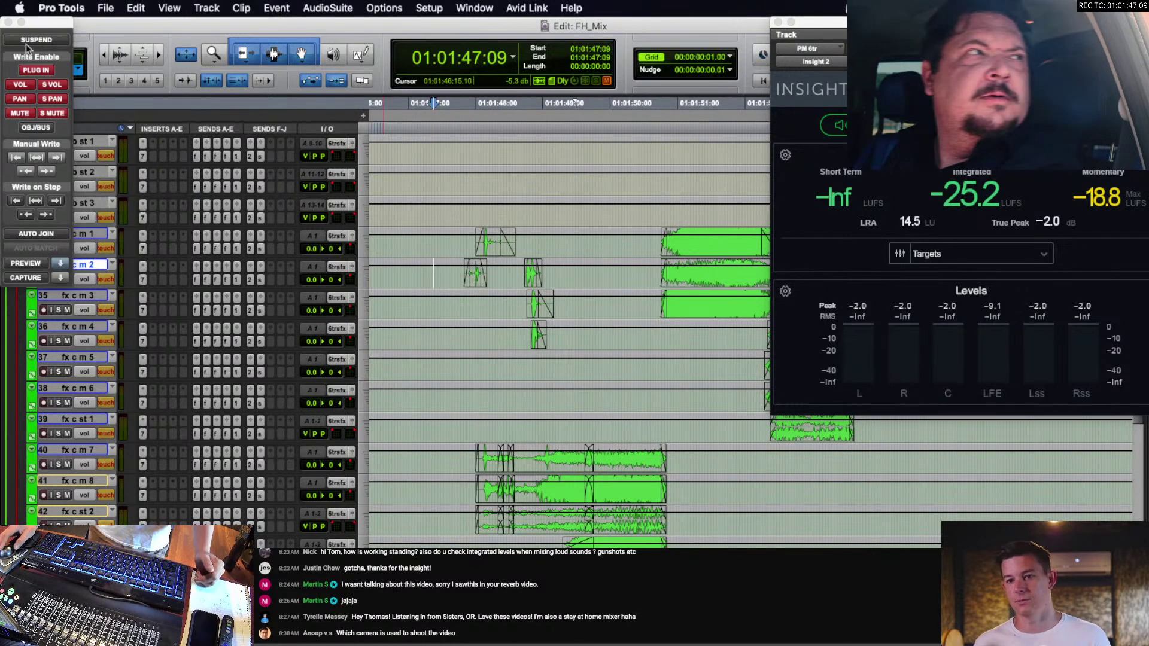
Place the edit cursor on fx c m 2 at 01:01:47:02 and record a touch volume pass on fx c m 1 through fx c st 1.
scroll(486, 304, "up", 3)
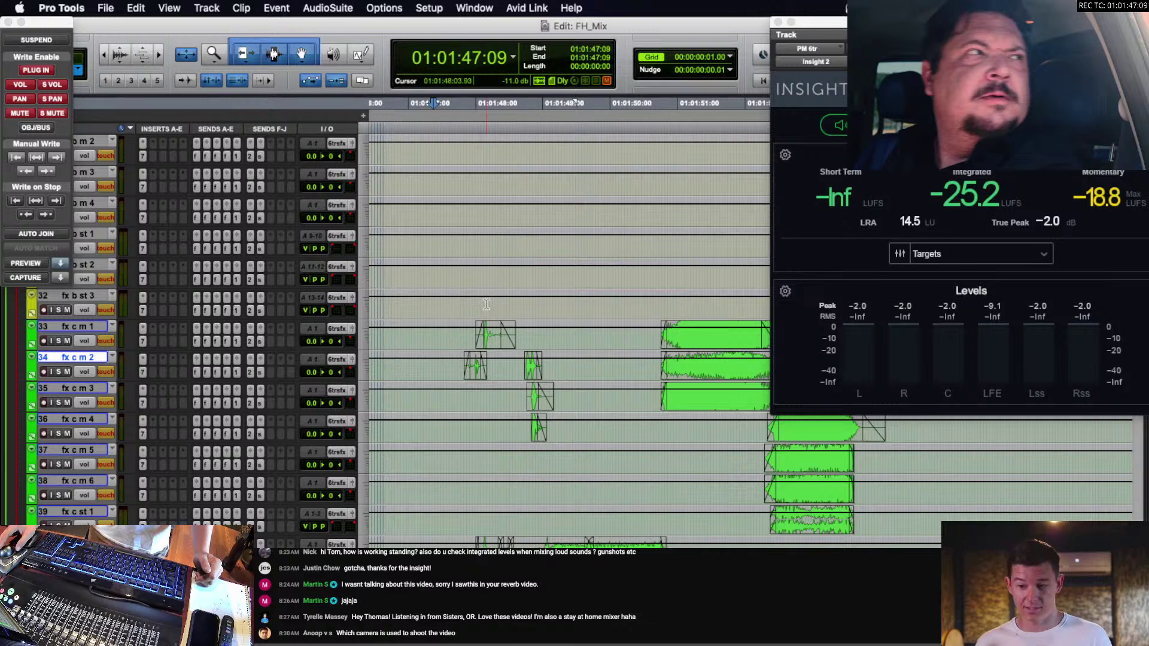
left_click(422, 367)
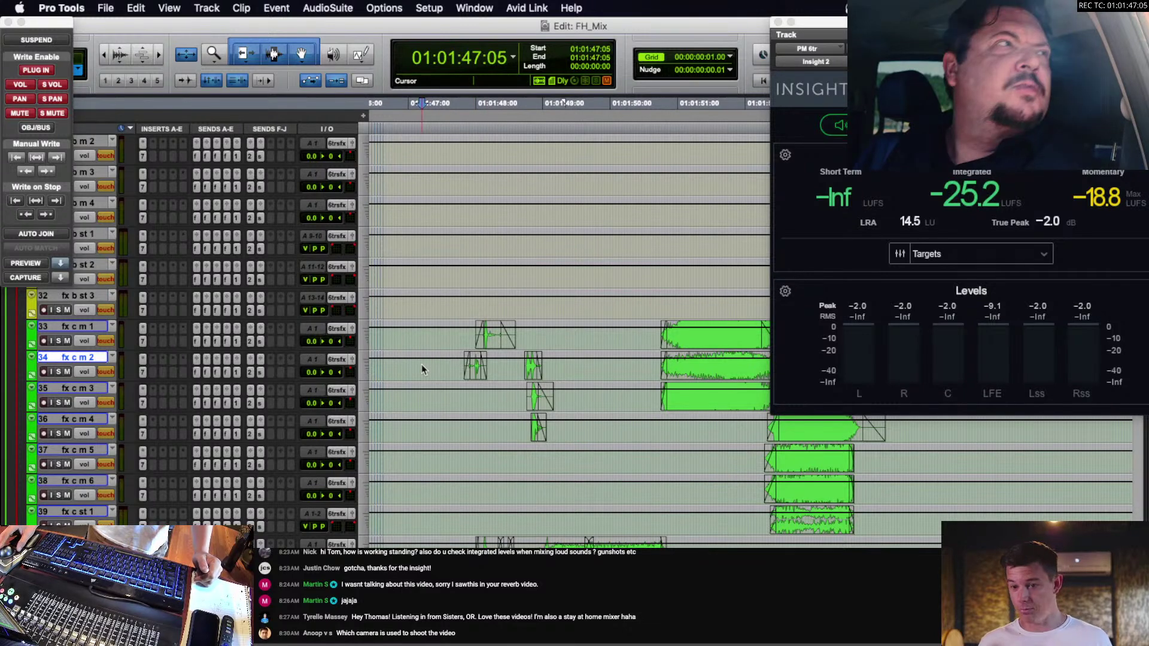
left_click(95, 328)
left_click(88, 422, "shift")
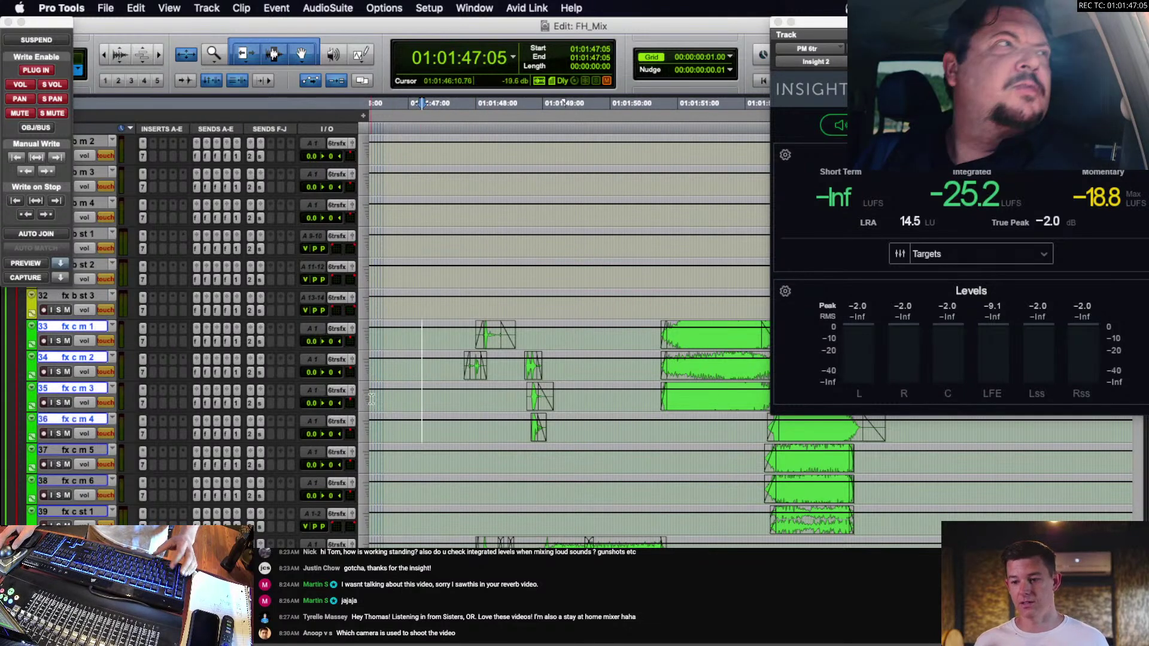
left_click(413, 371)
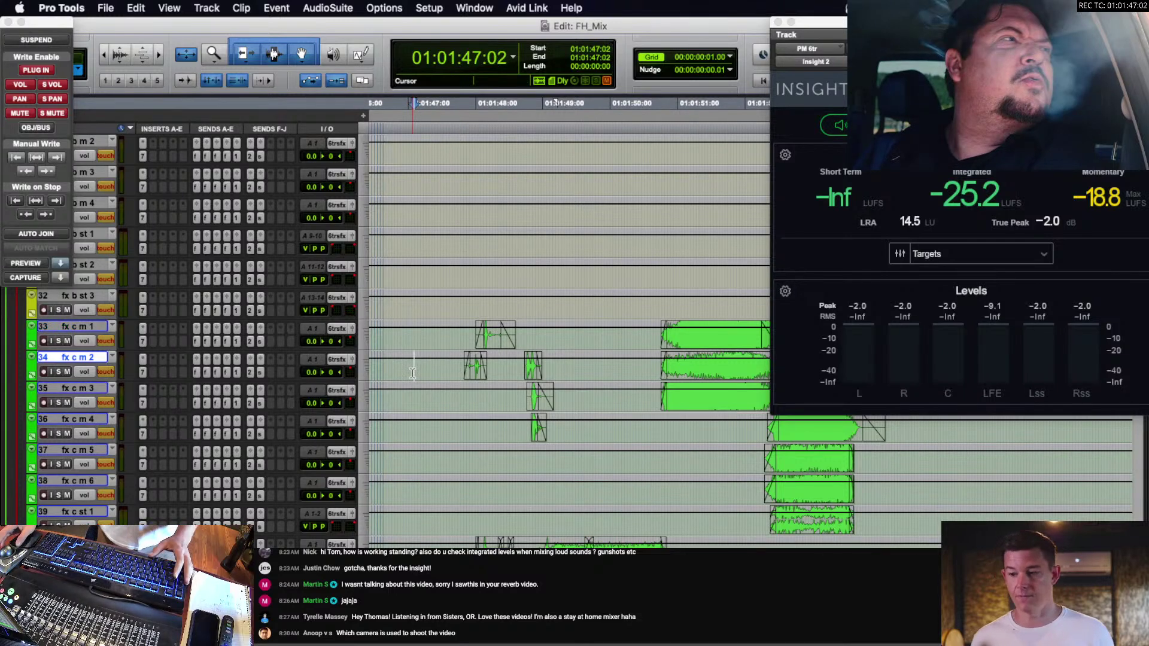
key("space")
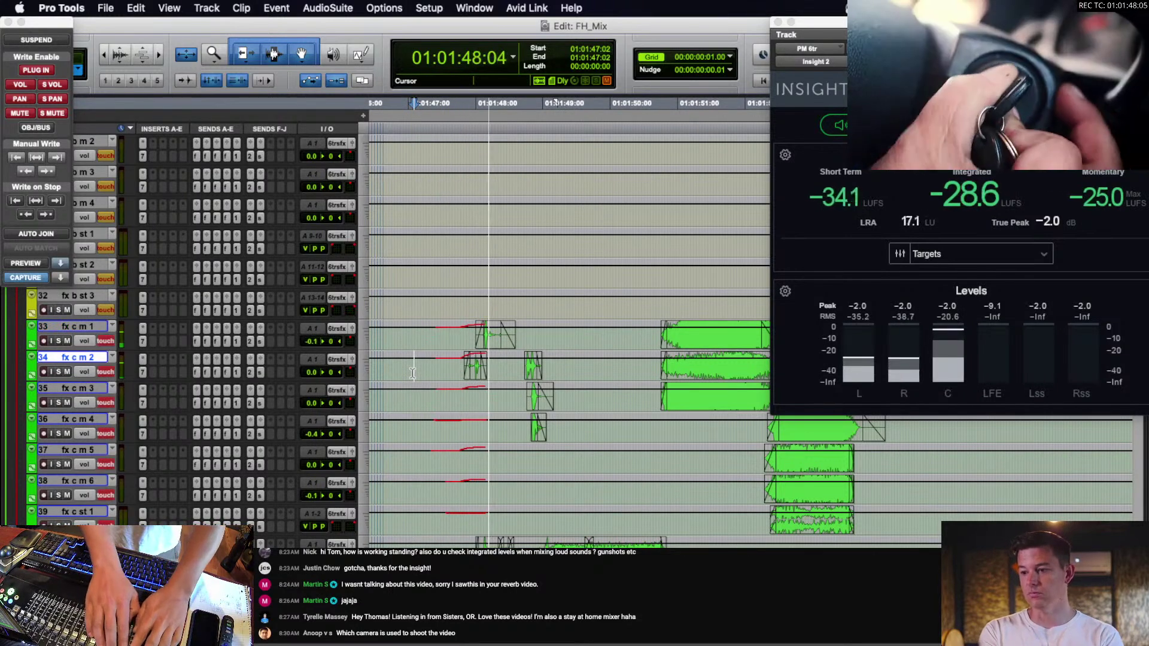
scroll(501, 372, "down", 4)
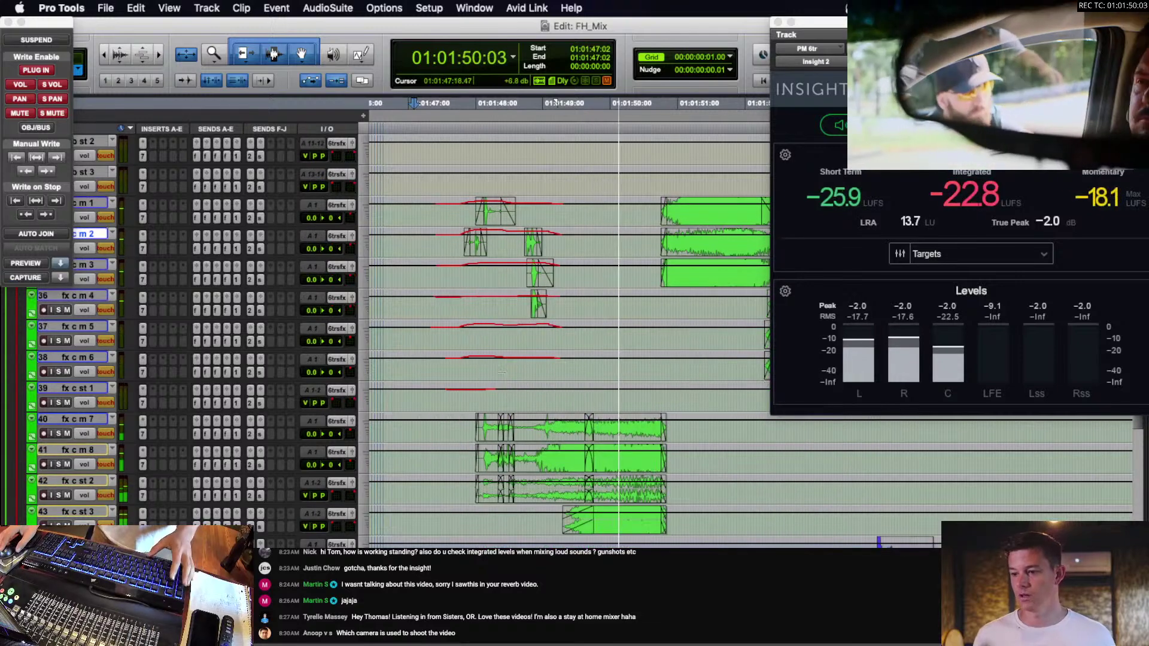
key("space")
Select the fx c m 1 to fx c m 4 clips from 01:01:47:15 to 01:01:49:09 in waveform view and audition them soloed.
scroll(501, 372, "down", 2)
left_click(474, 397)
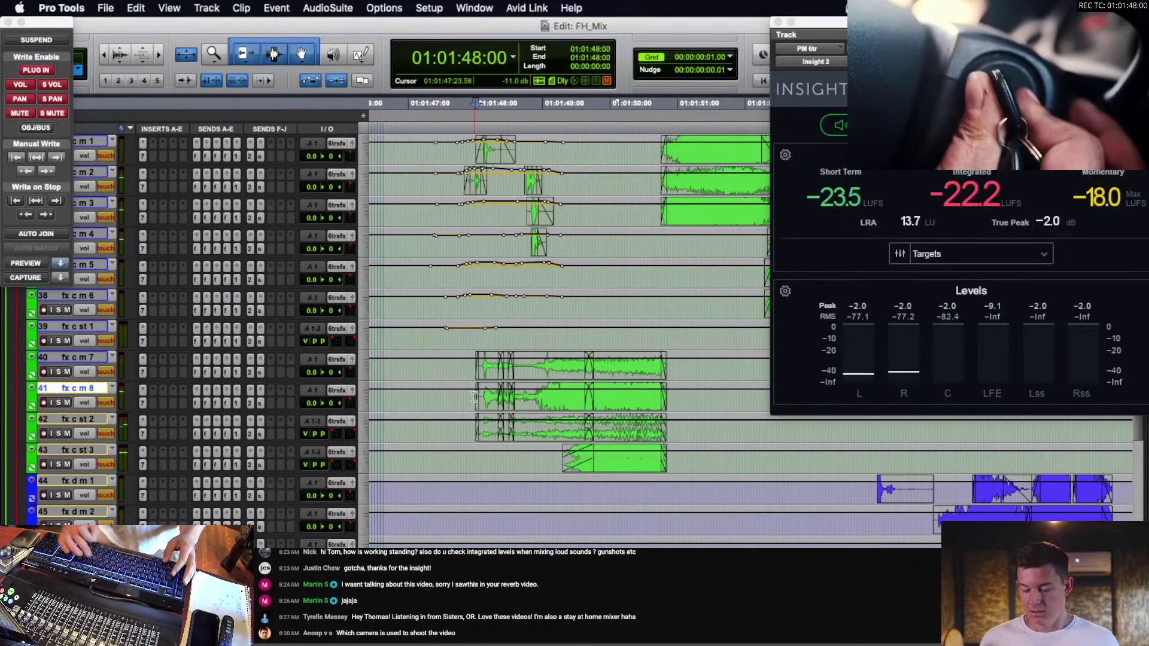
scroll(474, 397, "up", 4)
left_click_drag(450, 259, 567, 374)
key("shift+s")
key("space")
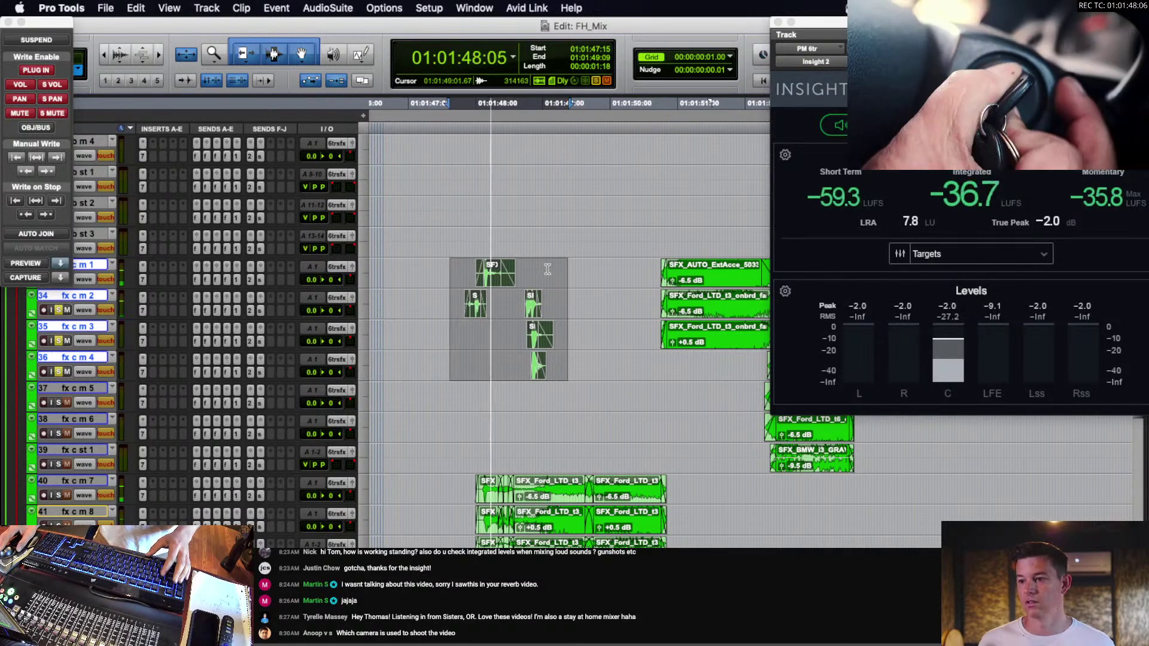
key("space")
Clear the solos and place the edit cursor on fx c m 4 at 01:01:47:20, just before the clip group.
left_click(520, 335)
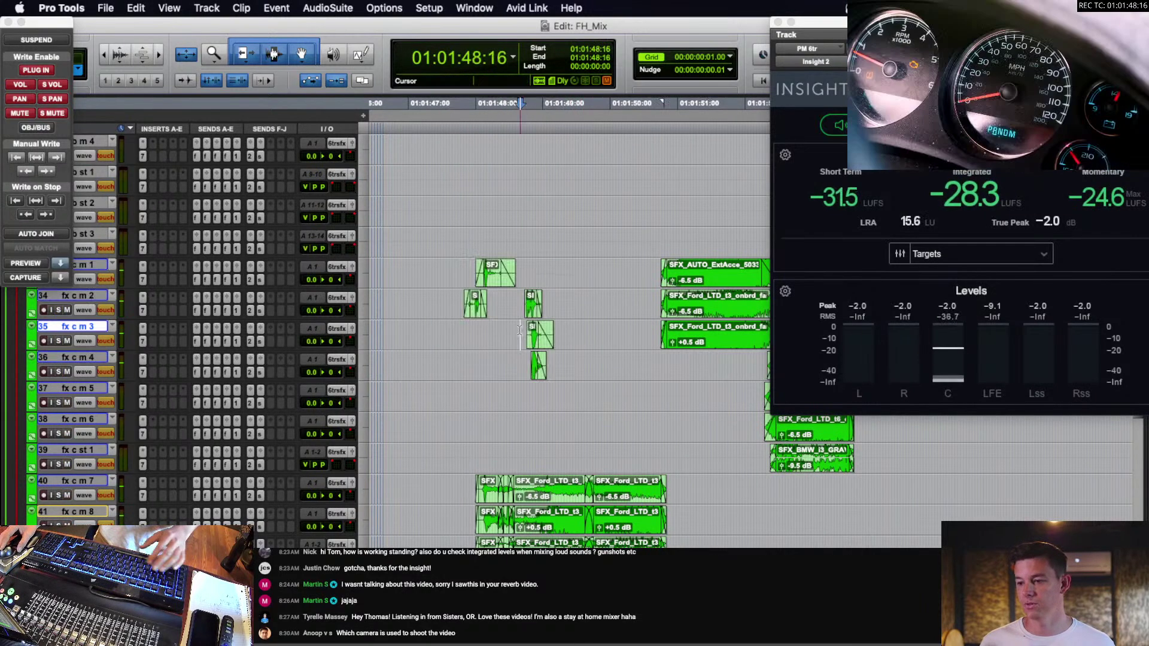
left_click(529, 368)
key("t")
key("t")
scroll(543, 372, "right", 3)
key("r")
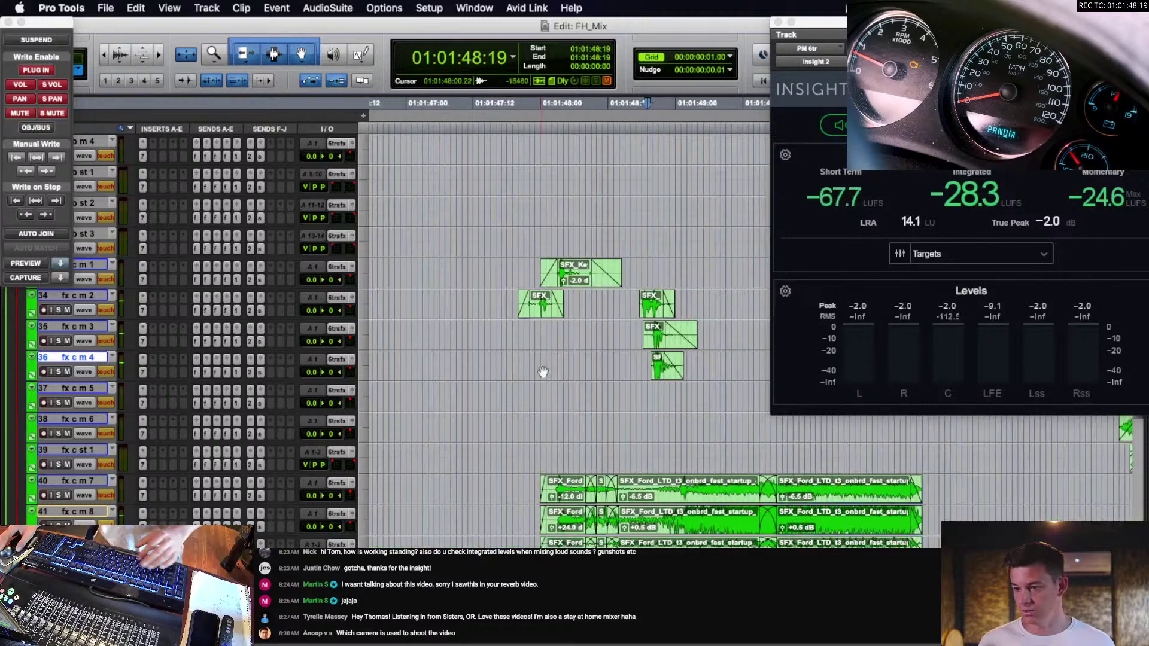
left_click(518, 359)
Boost the low-mid band in the EQ3 7-Band on fx c m 4 during playback and close the plug-in.
left_click(143, 371)
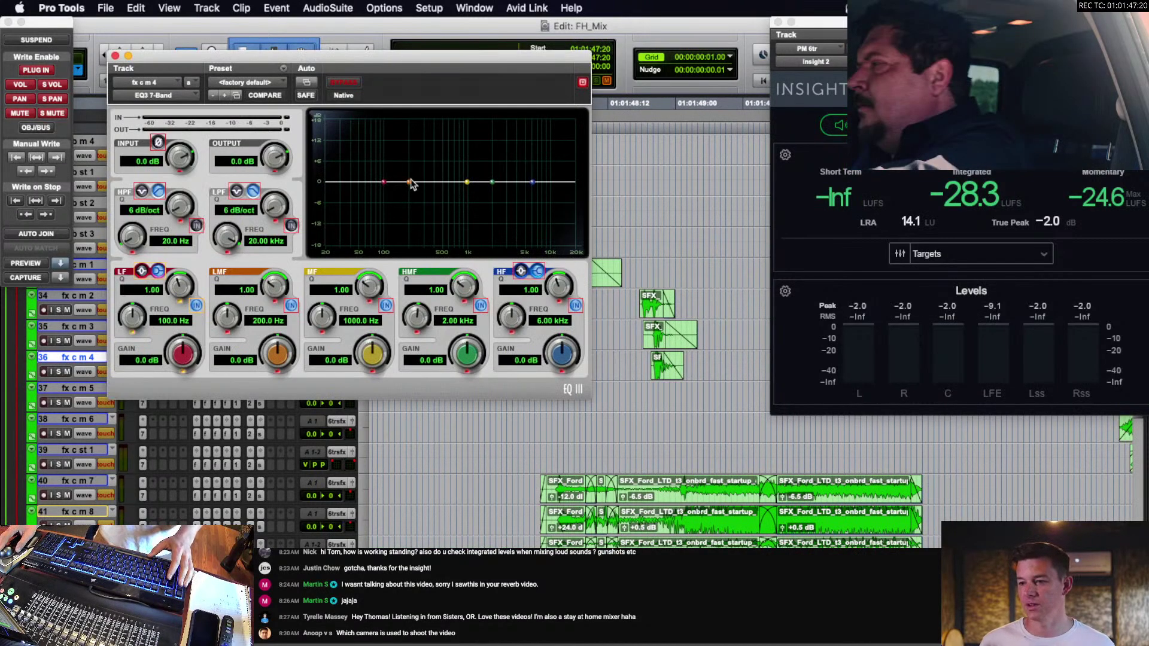
key("space")
left_click_drag(409, 182, 385, 144)
key("space")
left_click(115, 56)
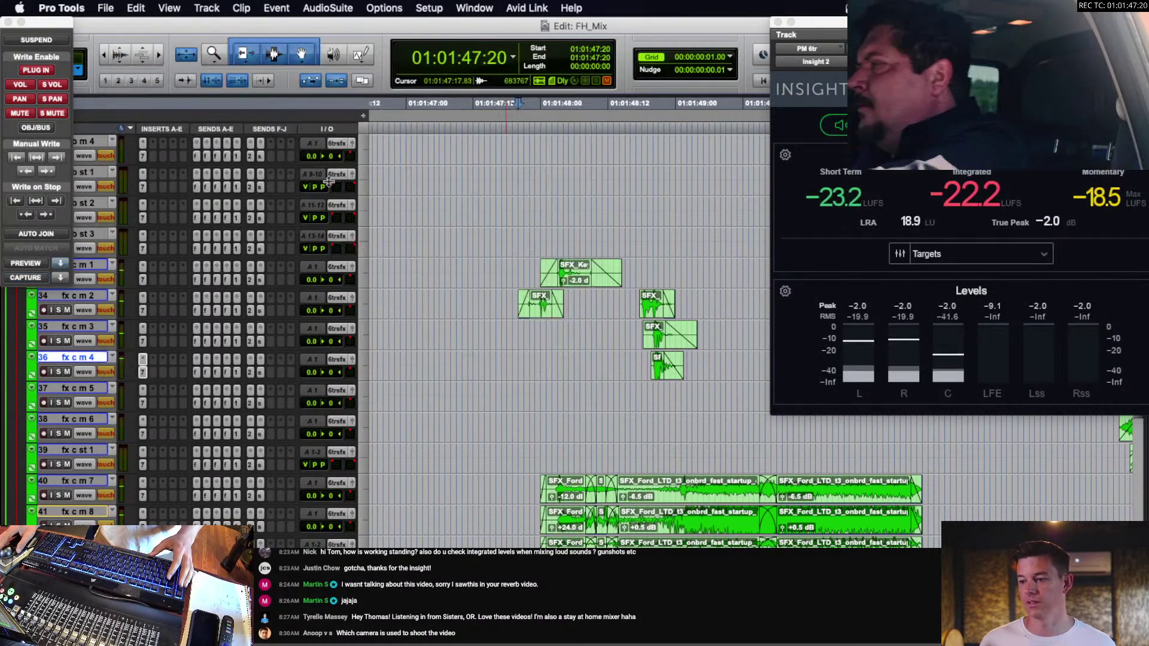
Inspect the Ford startup clips, placing the edit cursor at 01:01:48:05 on fx c m 7 and 01:01:49:09 on fx c m 8.
scroll(565, 309, "down", 4)
scroll(565, 310, "right", 1)
scroll(565, 309, "right", 1)
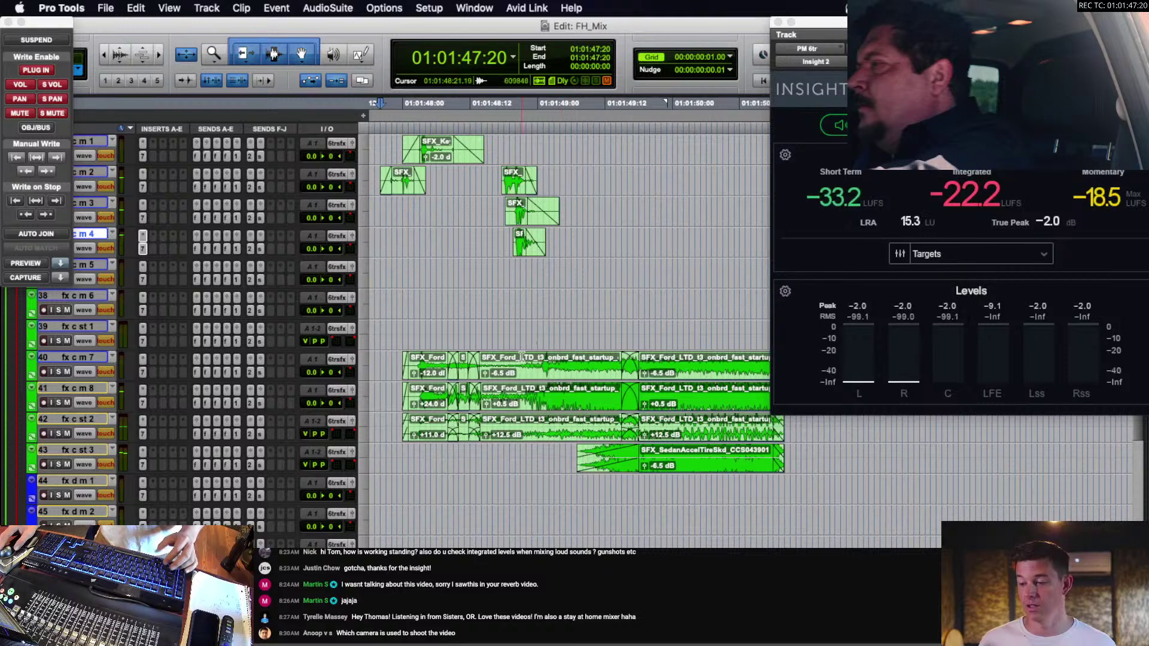
left_click(430, 358)
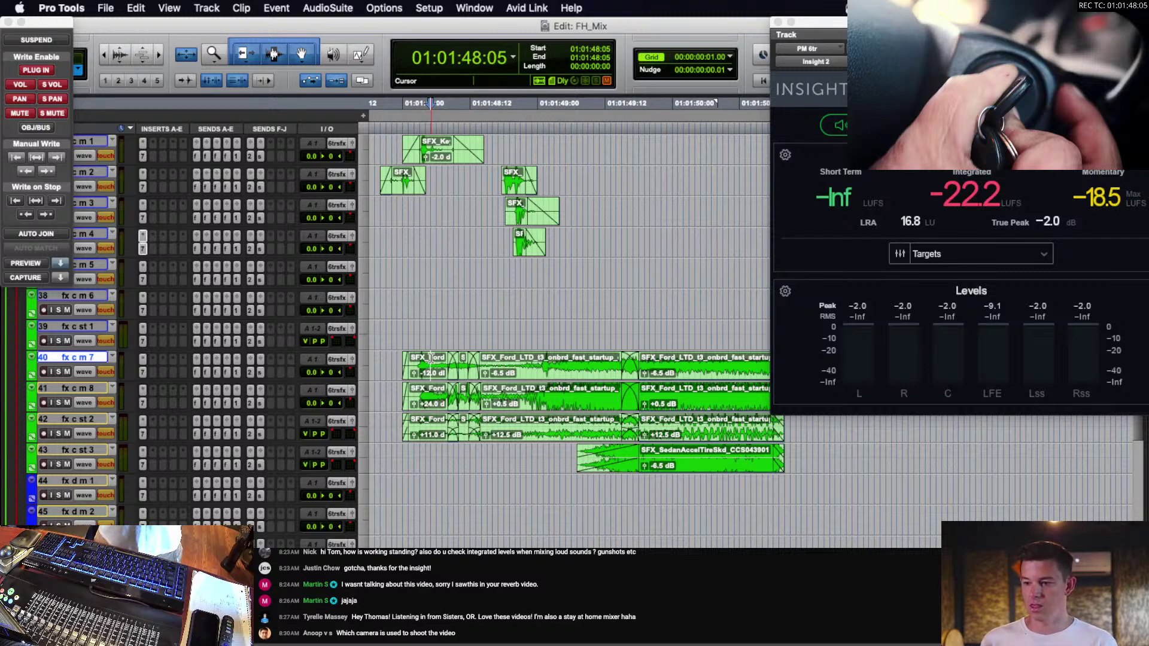
left_click(588, 394)
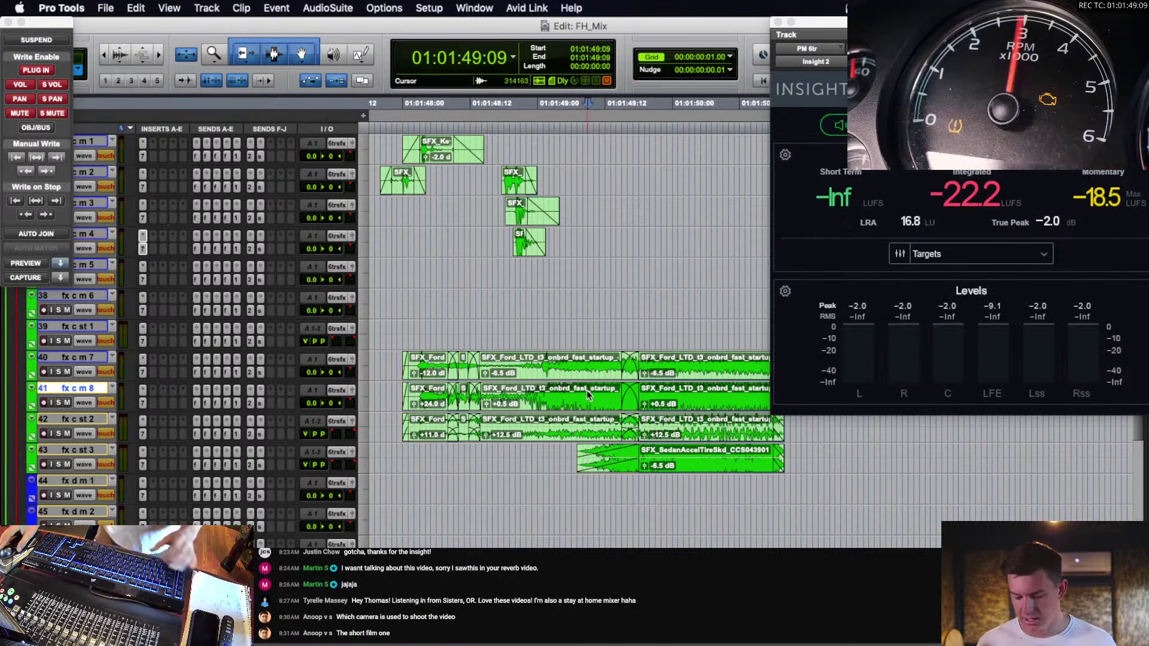
Compare the Ford startup waveforms on fx c m 7 through fx c st 2 up close and place the edit cursor at 01:01:50:08.
key("t")
scroll(574, 398, "right", 5)
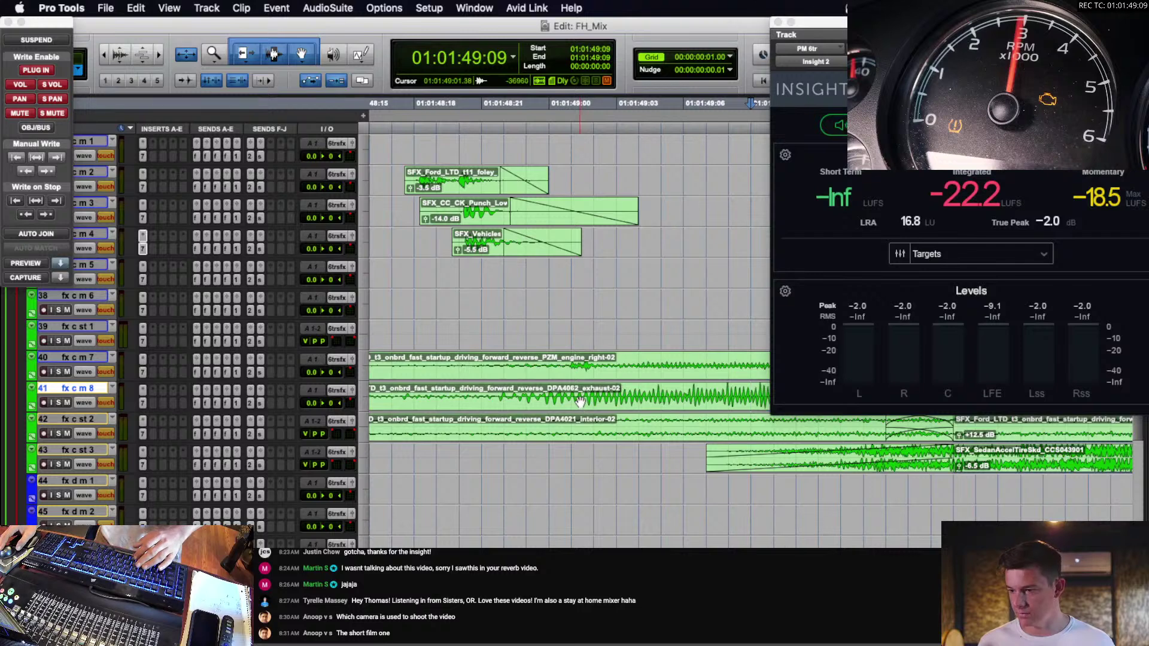
key("r")
key("r")
key("r")
key("r")
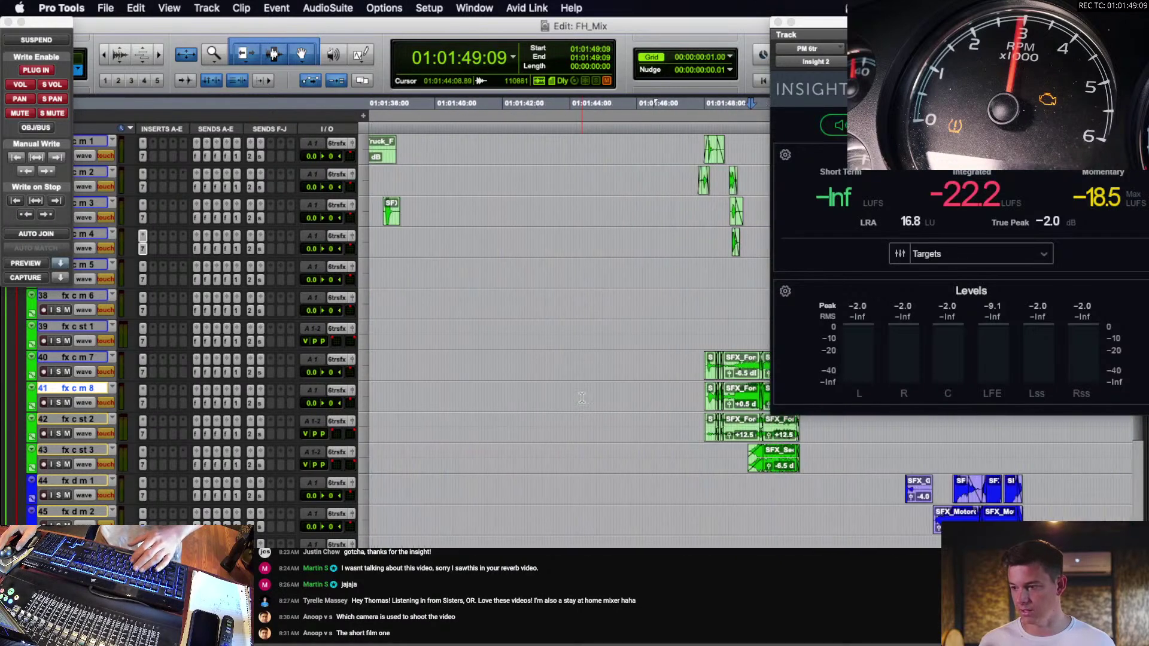
scroll(583, 398, "right", 5)
scroll(583, 398, "up", 1)
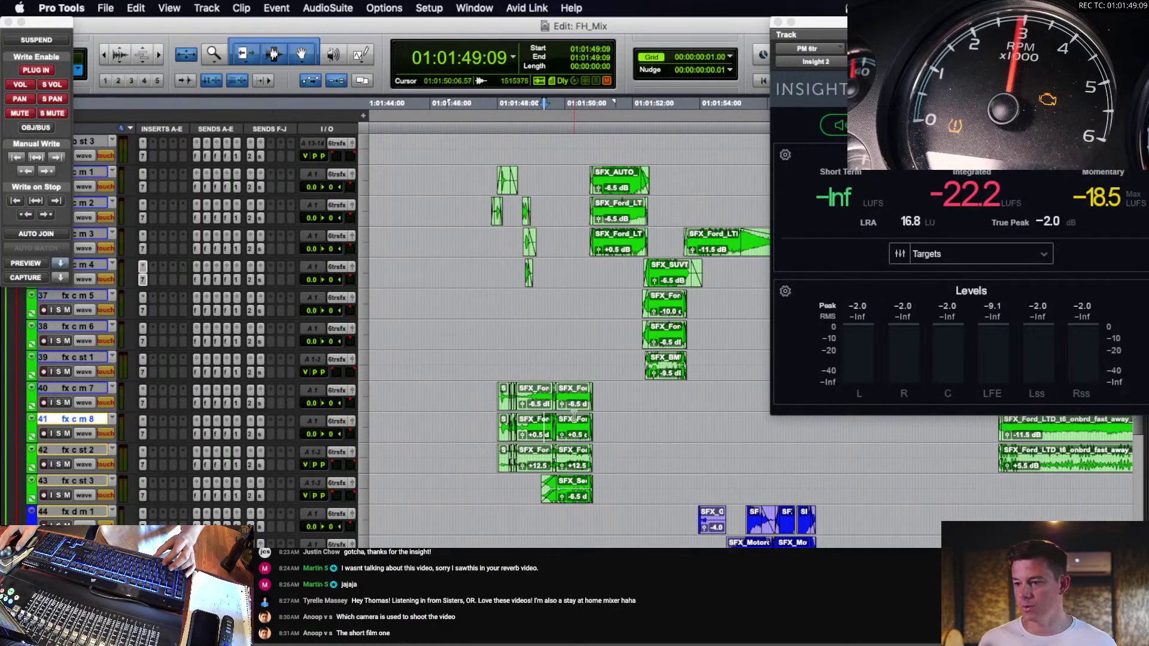
left_click(577, 427)
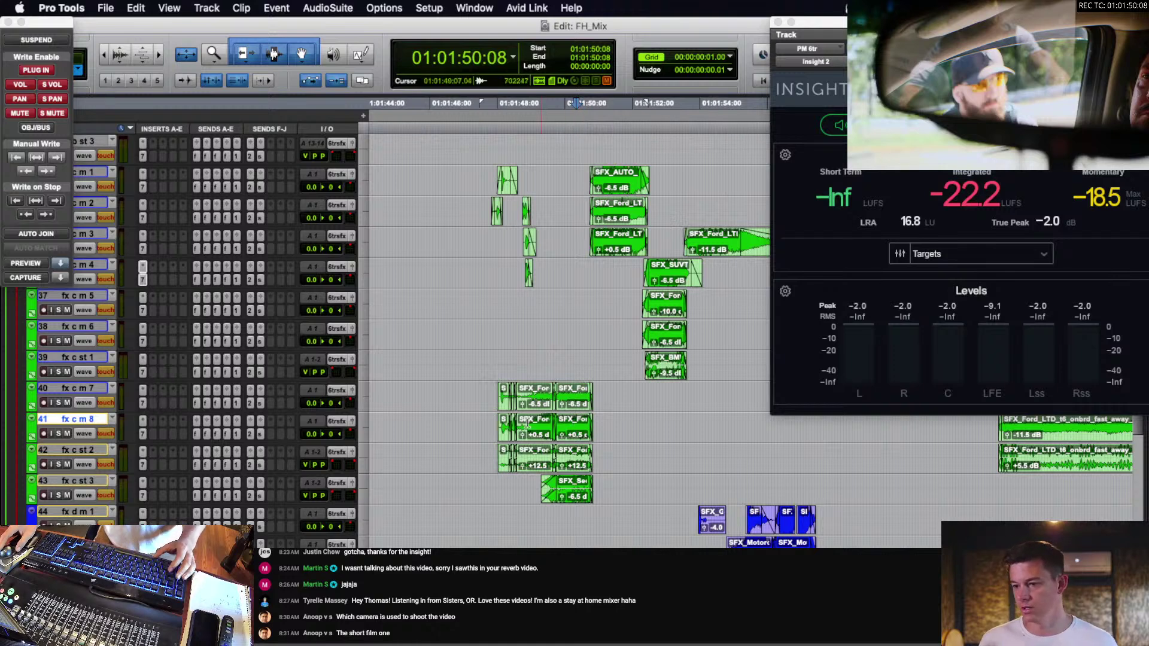
Select the fx c m 7 to fx c st 2 clips from 01:01:47:19 to 01:01:51:14 and audition them soloed.
left_click_drag(493, 407, 618, 464)
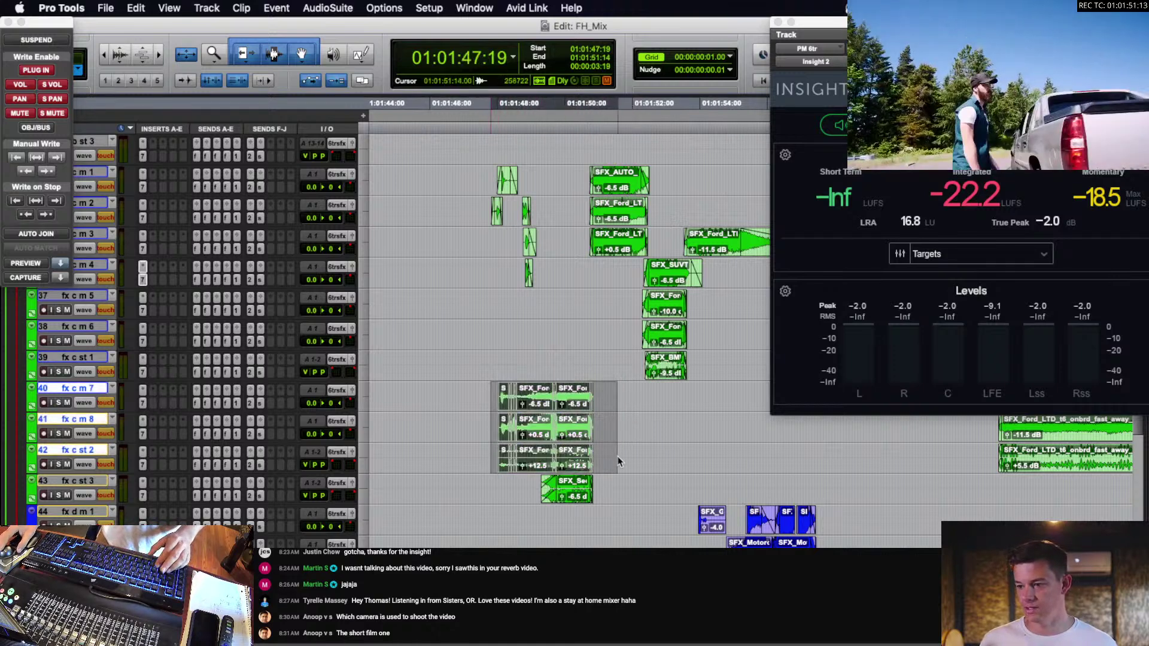
key("space")
scroll(575, 451, "up", 1)
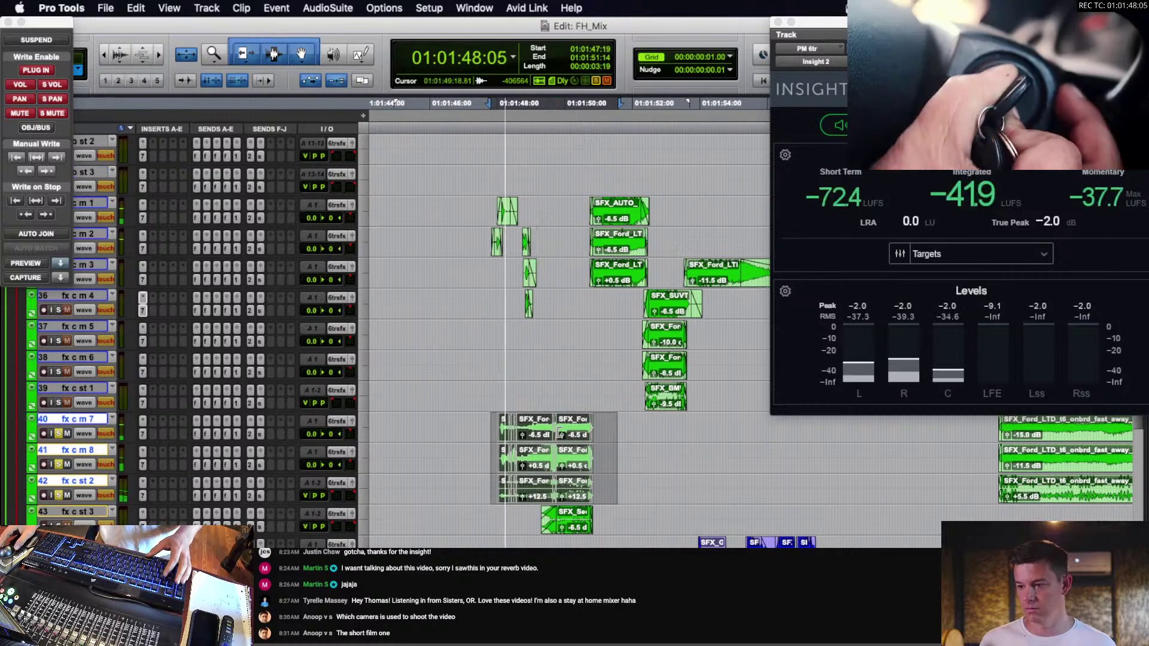
key("space")
Select the fx c m 8 clips from 01:01:47:15 to 01:01:51:08 and open the Auto-Align Post processor.
left_click(540, 453)
left_click_drag(485, 455, 610, 458)
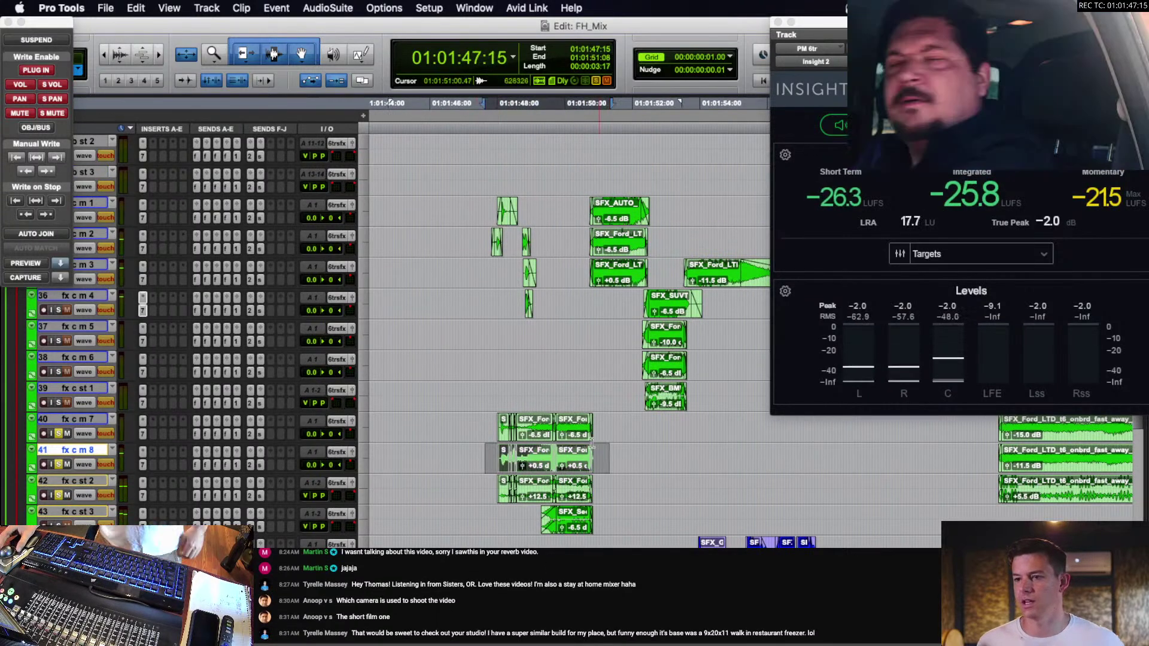
left_click(328, 7)
mouse_move(378, 198)
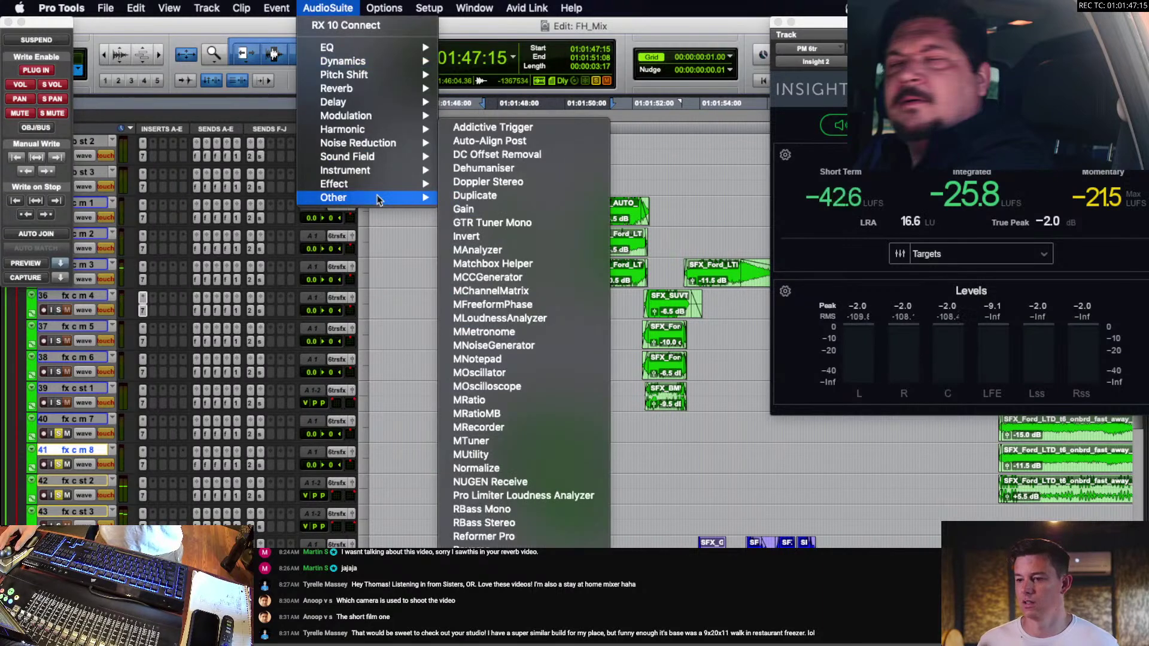
left_click(511, 140)
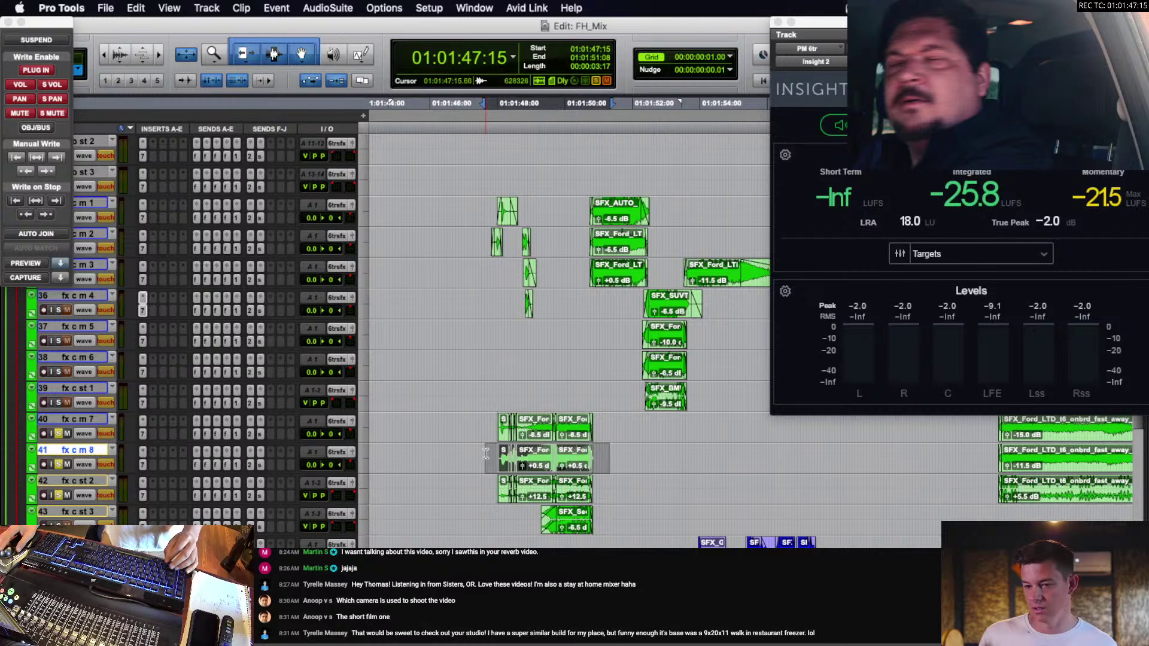
Select the fx c m 8 and fx c st 2 clips from 01:01:47:13 to 01:01:51:04 and inspect where they end.
left_click_drag(483, 457, 605, 492)
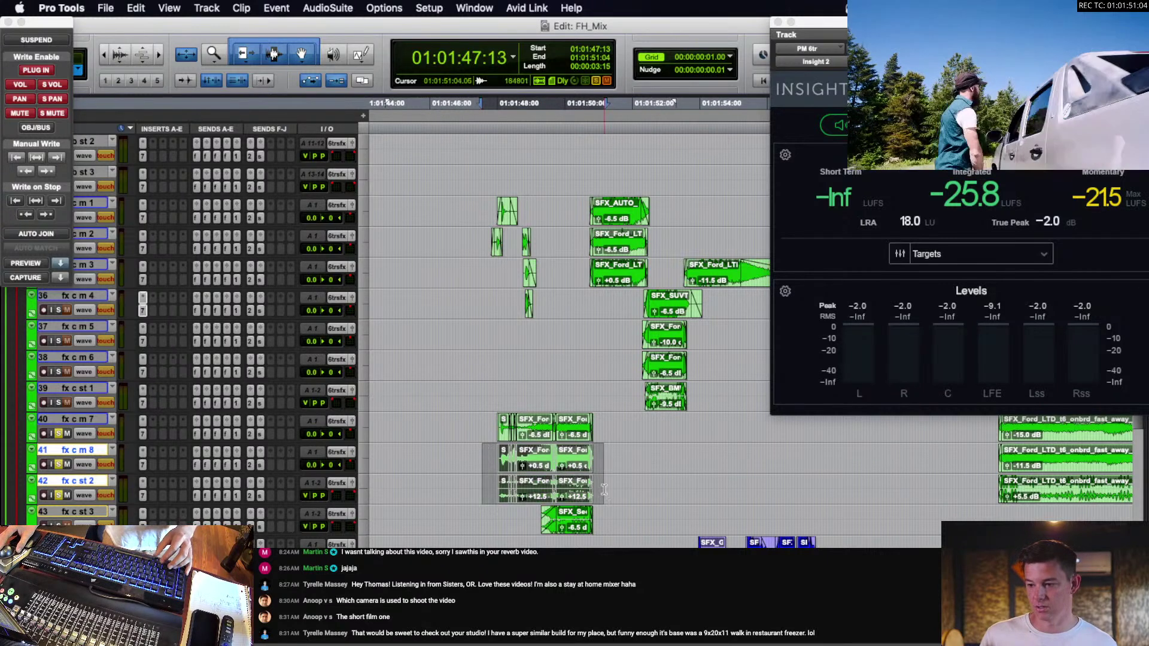
key("super+s")
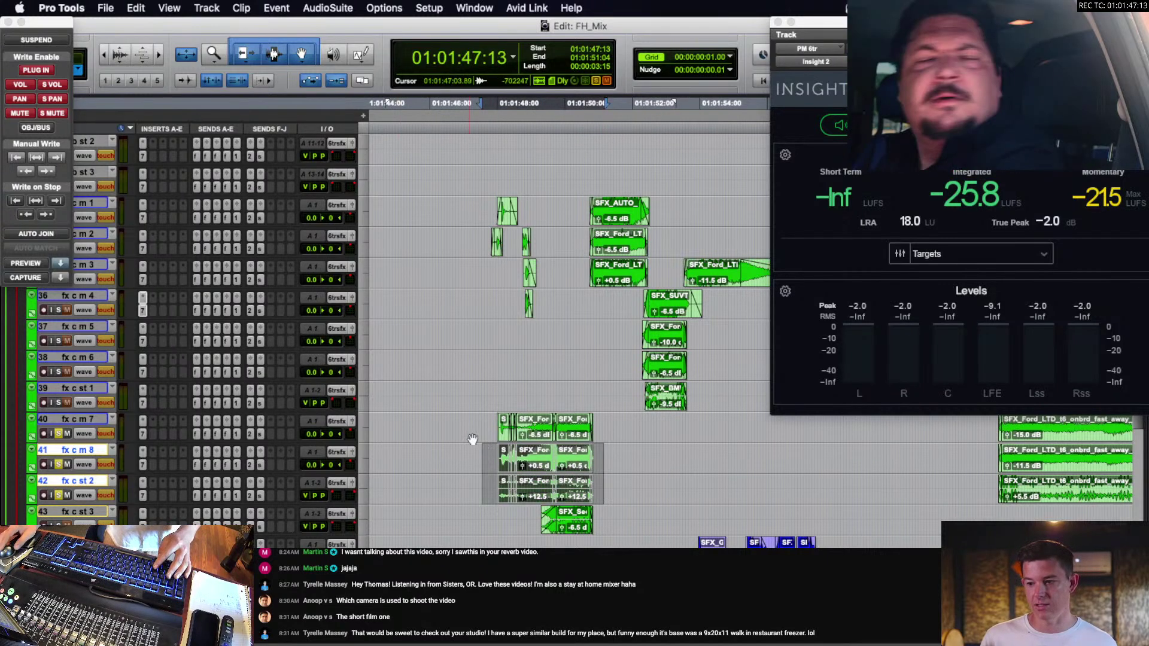
key("super+bracketright")
key("super+bracketright")
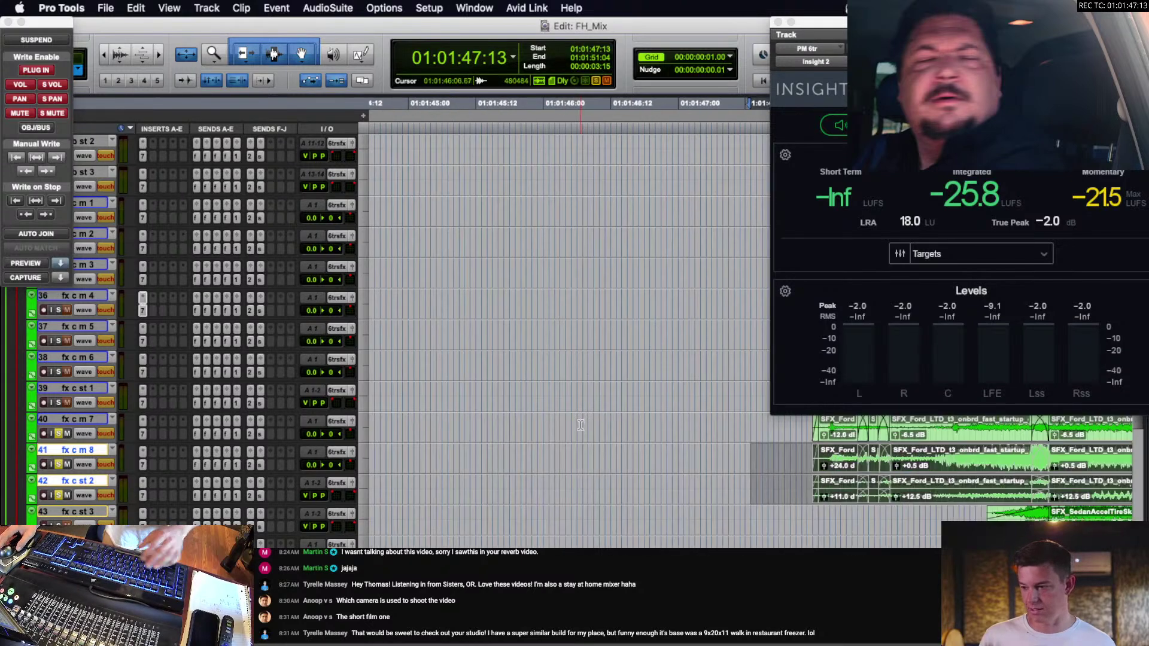
scroll(582, 426, "right", 6)
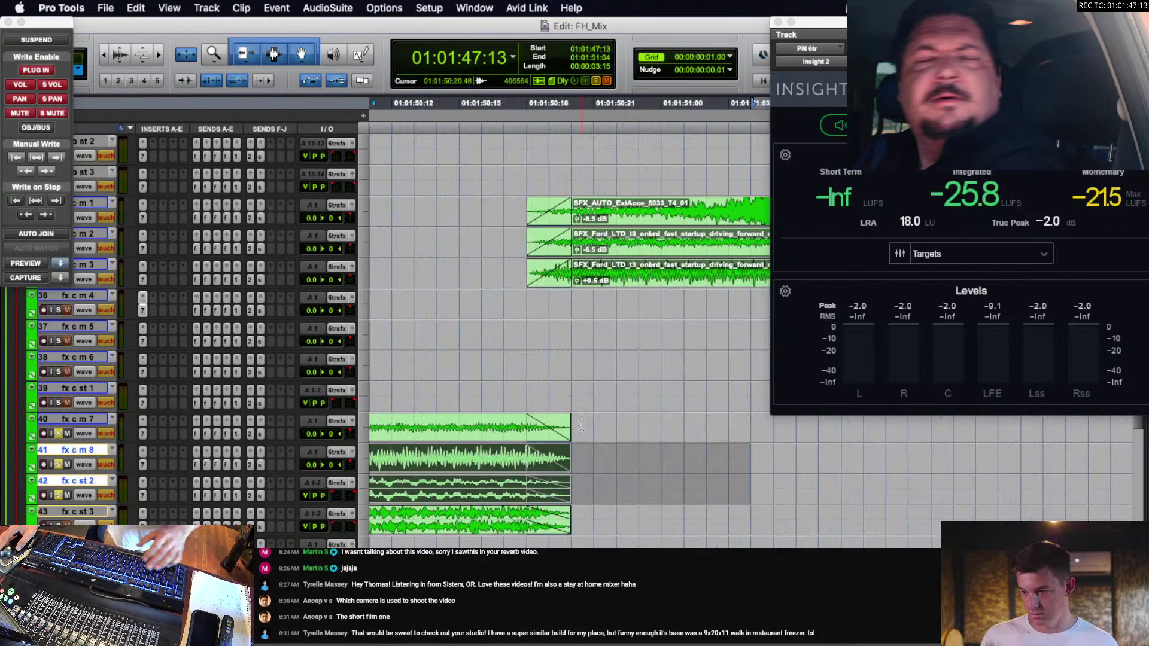
Shorten the selection on fx c m 8 and fx c st 2 to end at 01:01:50:20, where the clips finish.
key("super+bracketleft")
key("super+bracketleft")
key("super+bracketleft")
key("super+bracketleft")
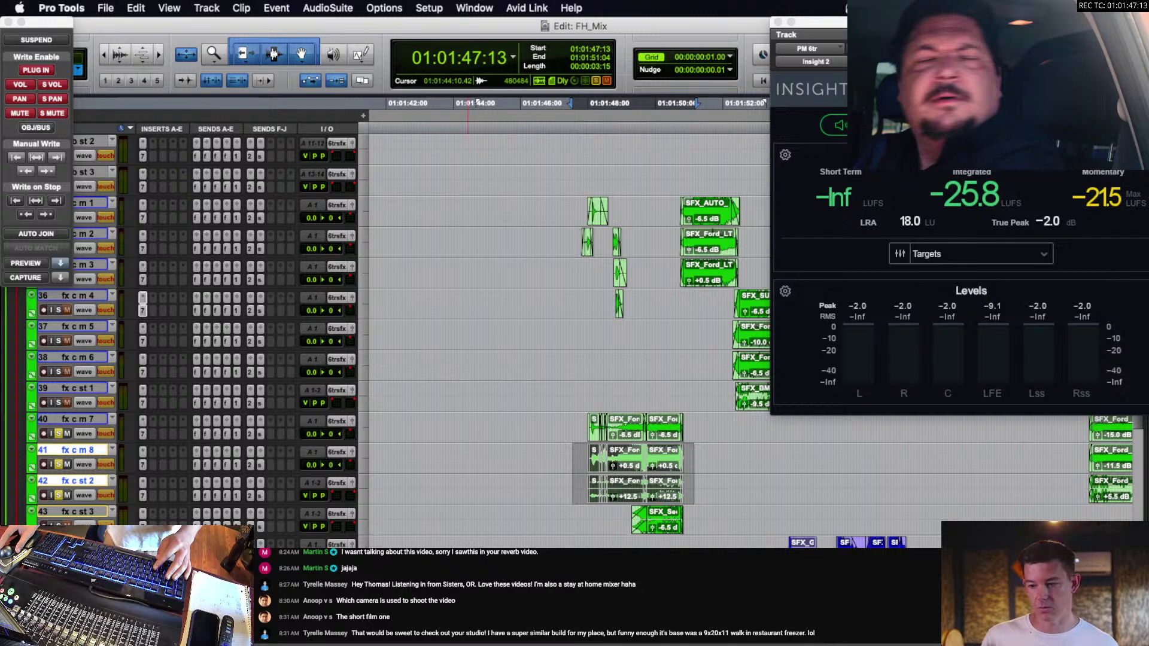
key("alt+shift+r")
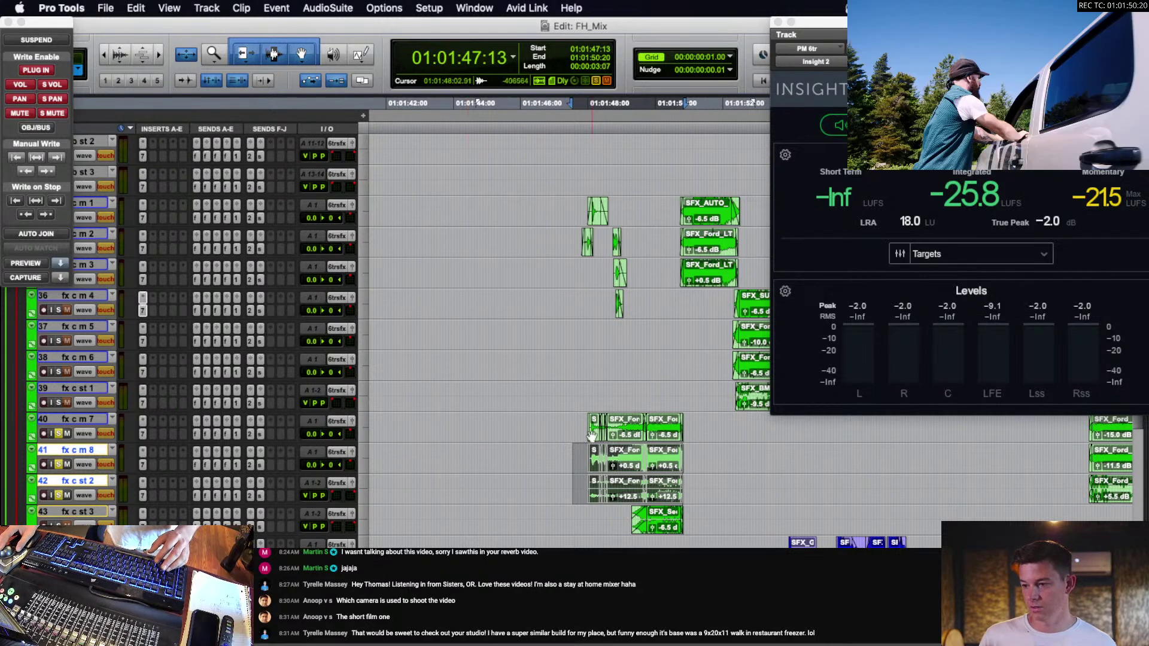
Audition the soloed fx c m 7, fx c m 8 and fx c st 2 startup clips from 01:01:47:13 and restore the edit selection.
key("space")
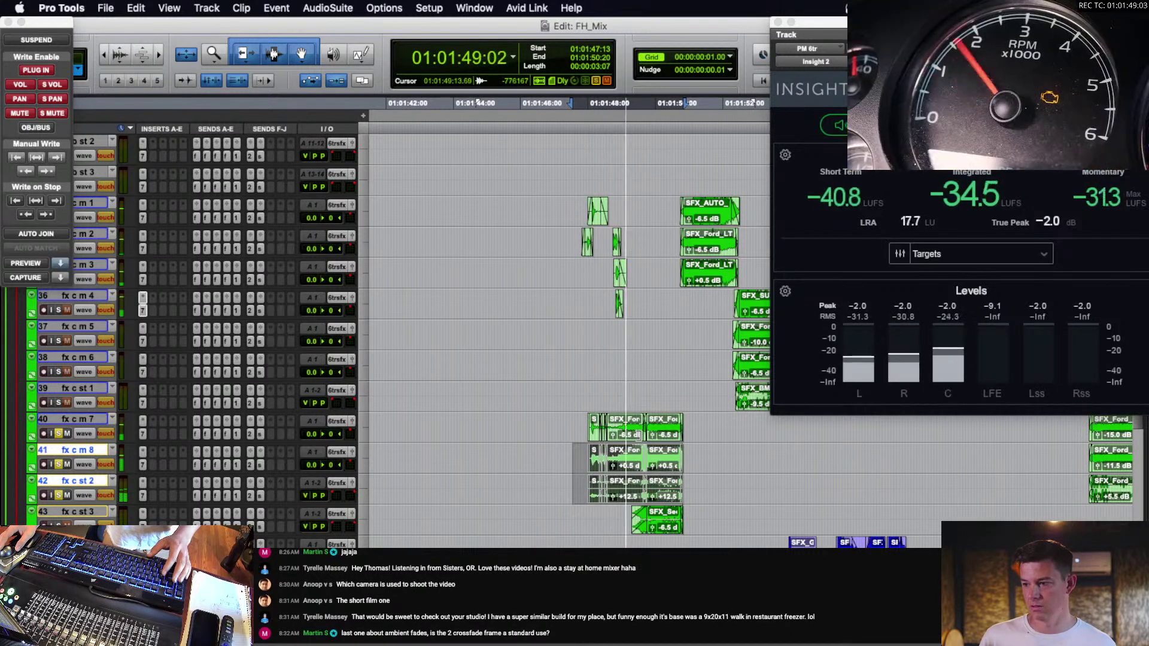
key("space")
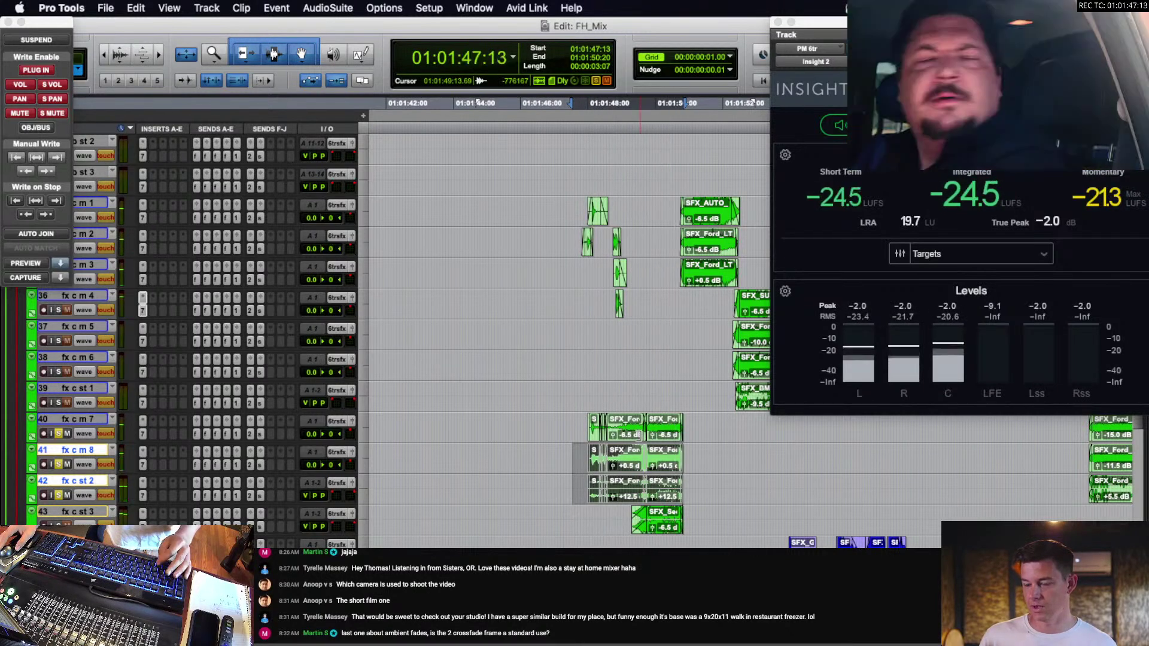
key("space")
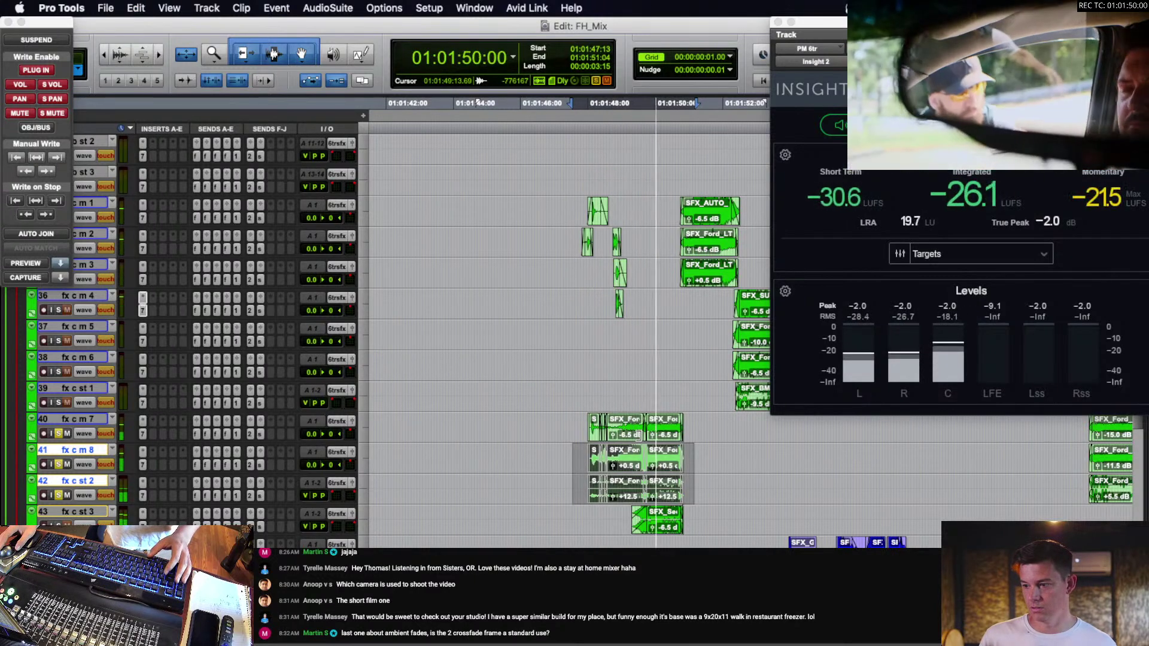
key("space")
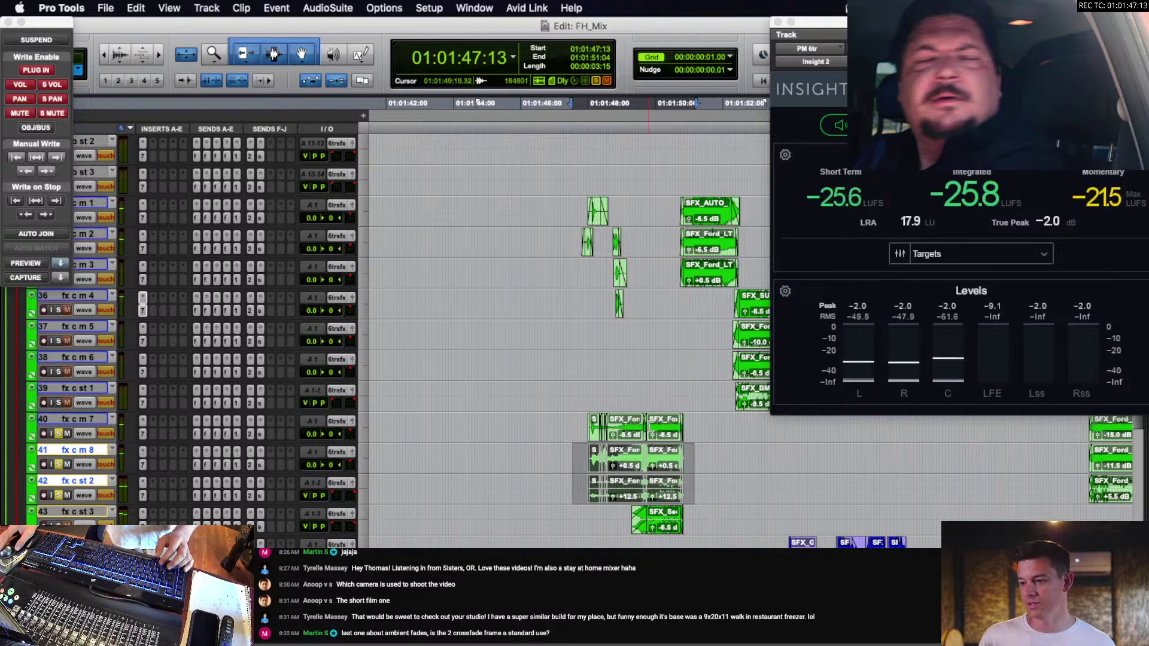
left_click(645, 397)
key("space")
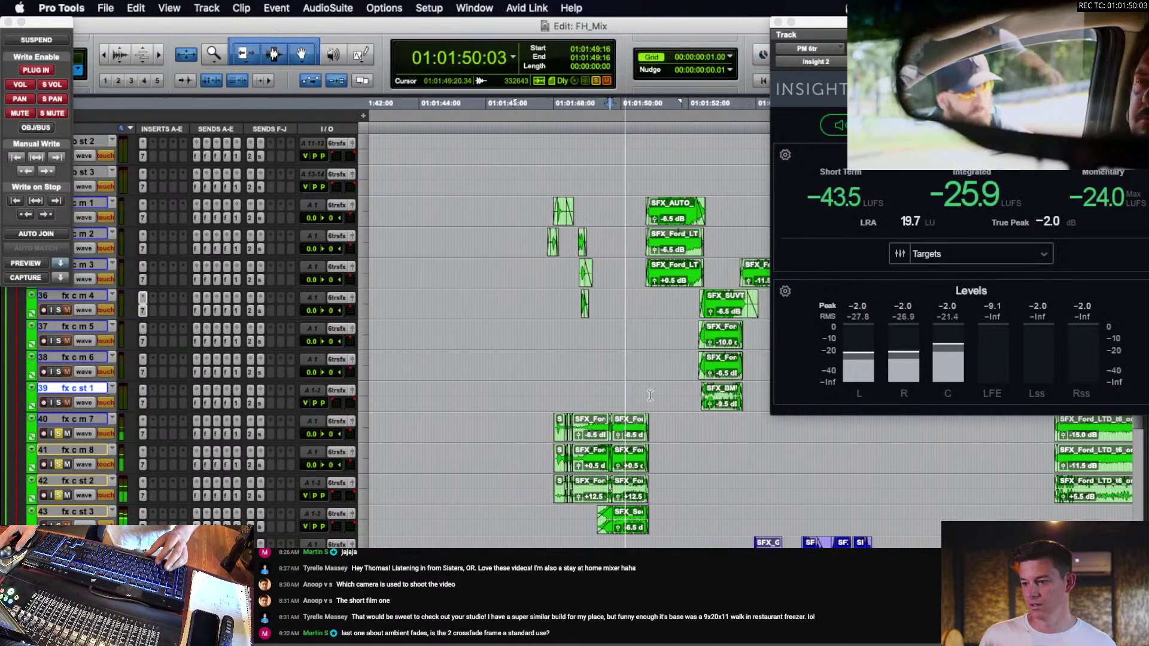
key("space")
key("alt+super+z")
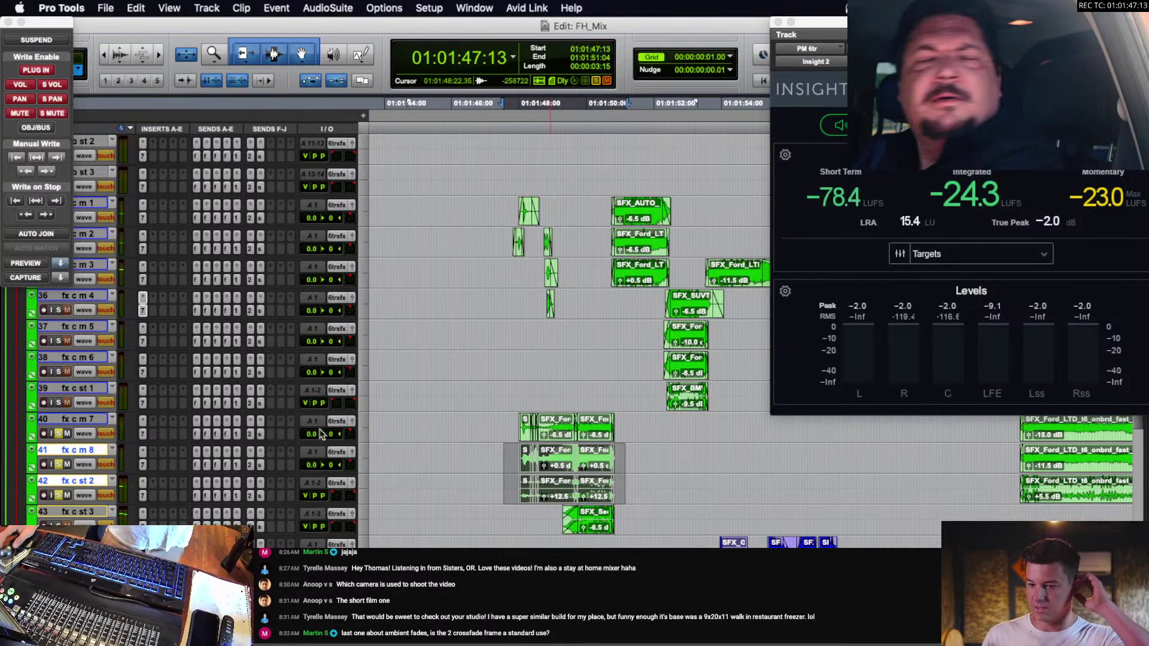
Clear the solos and check the picture at several points around the startup clips, between 01:01:47:09 and 01:01:49:03.
left_click(508, 449)
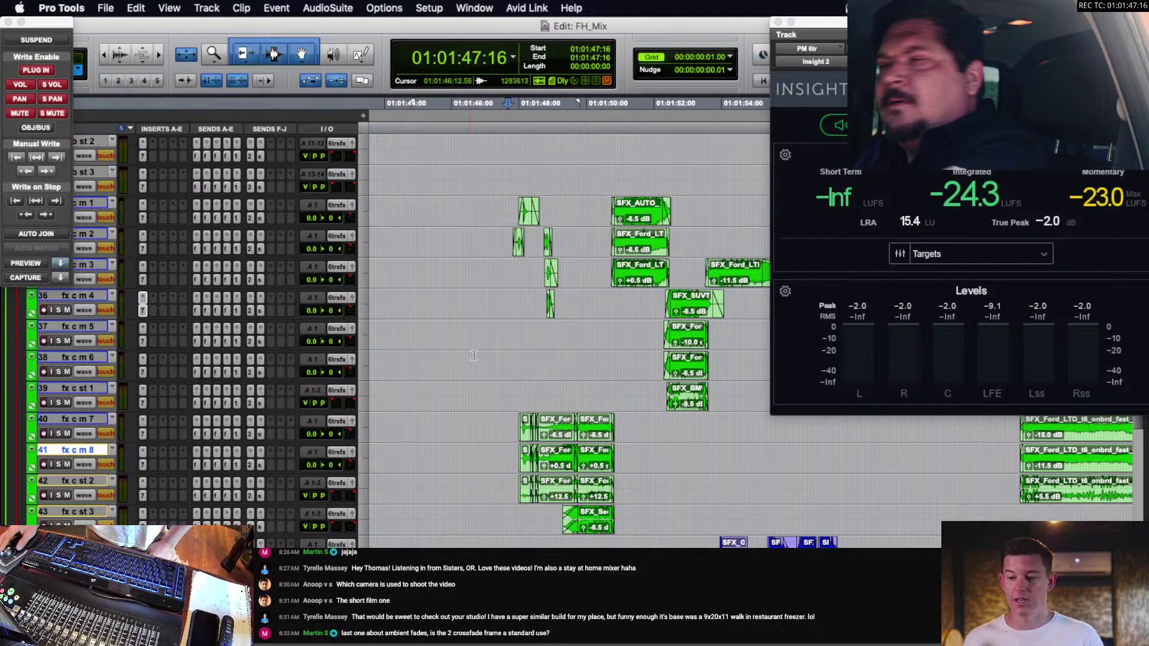
left_click(612, 392)
left_click(557, 392)
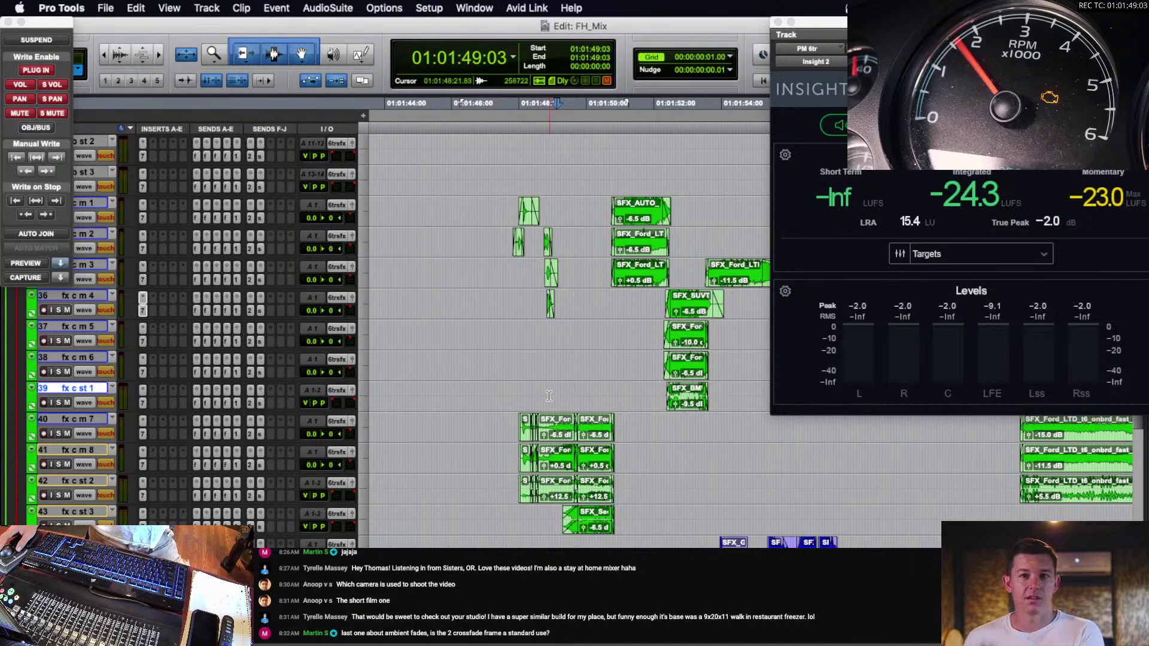
left_click(523, 392)
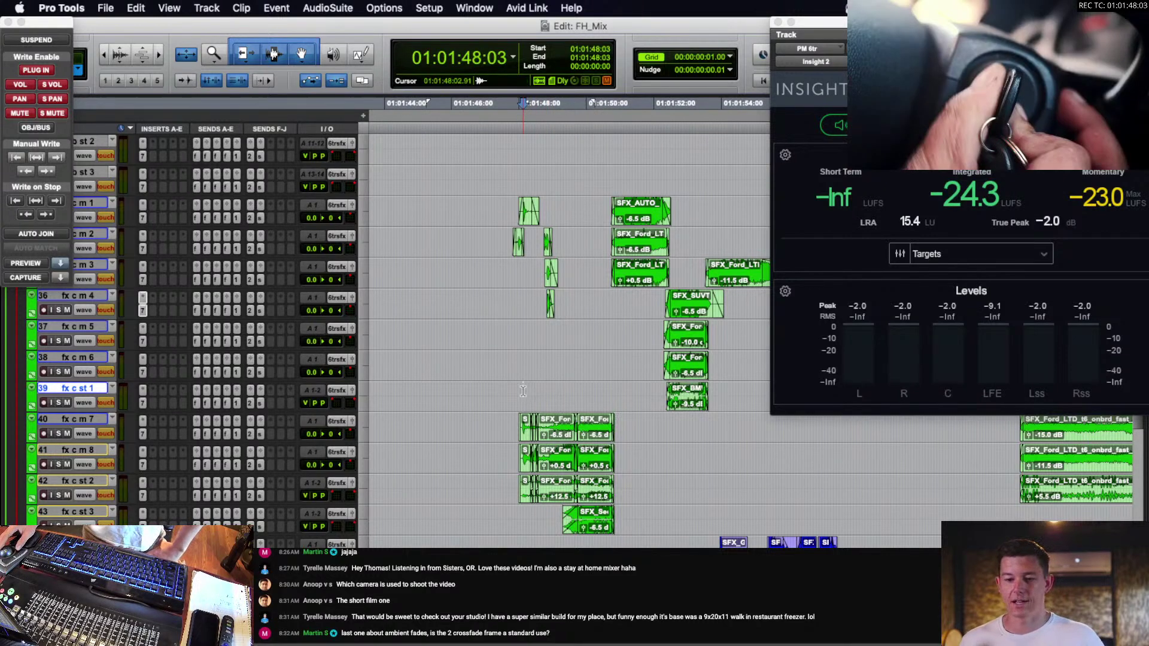
left_click(510, 393)
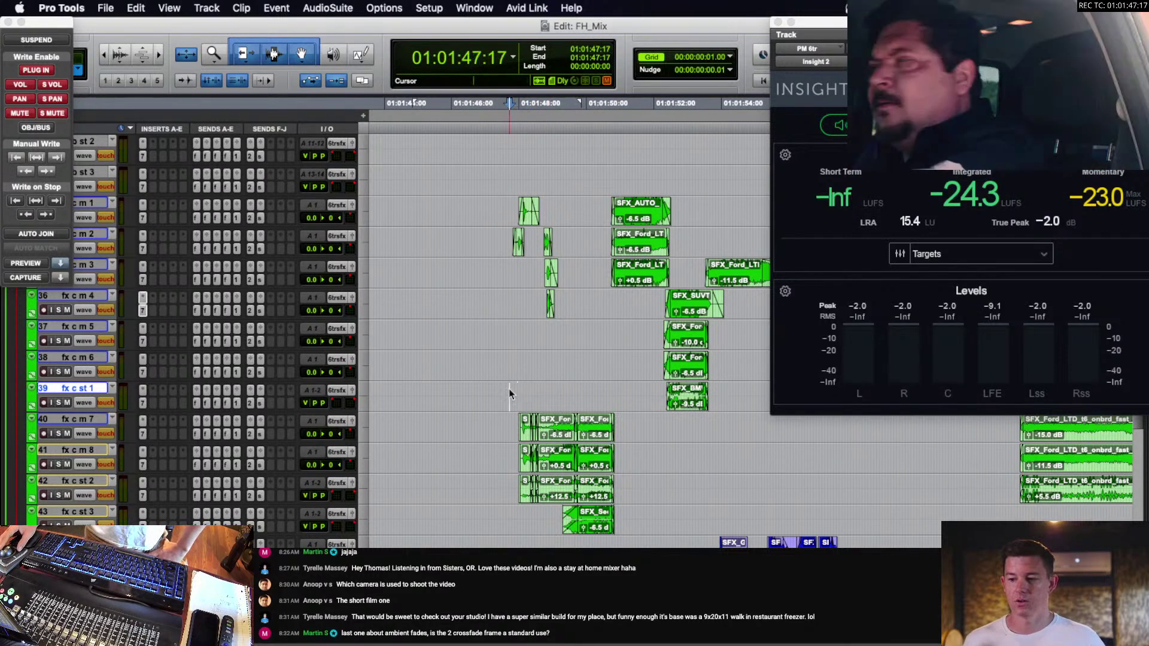
left_click(513, 392)
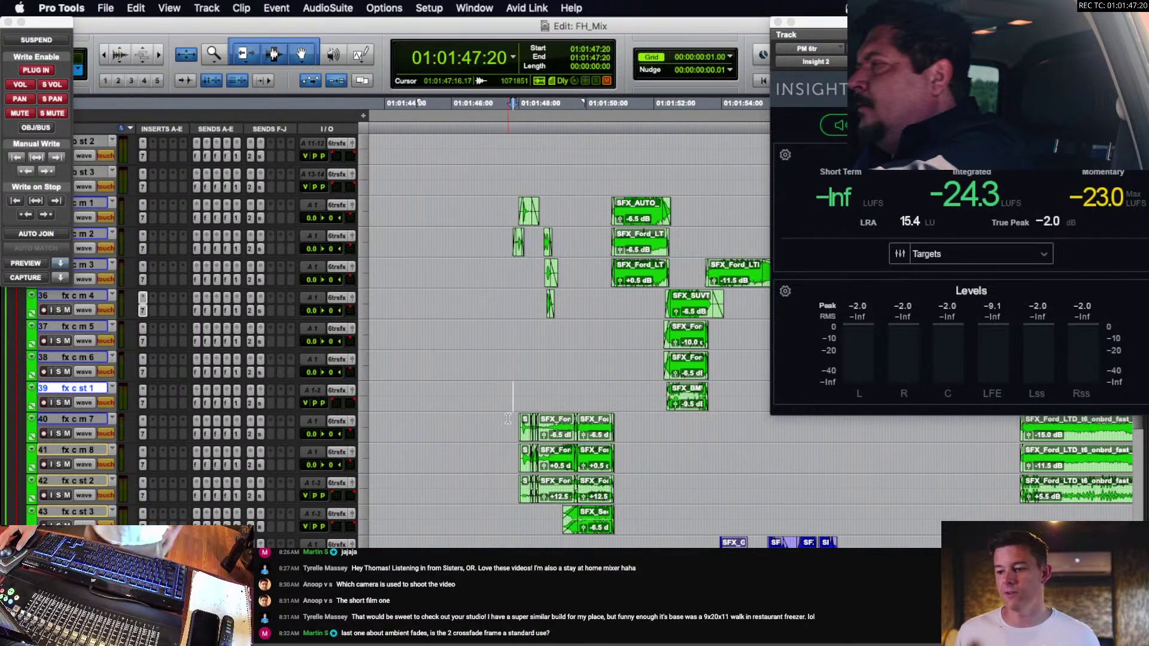
left_click(507, 419)
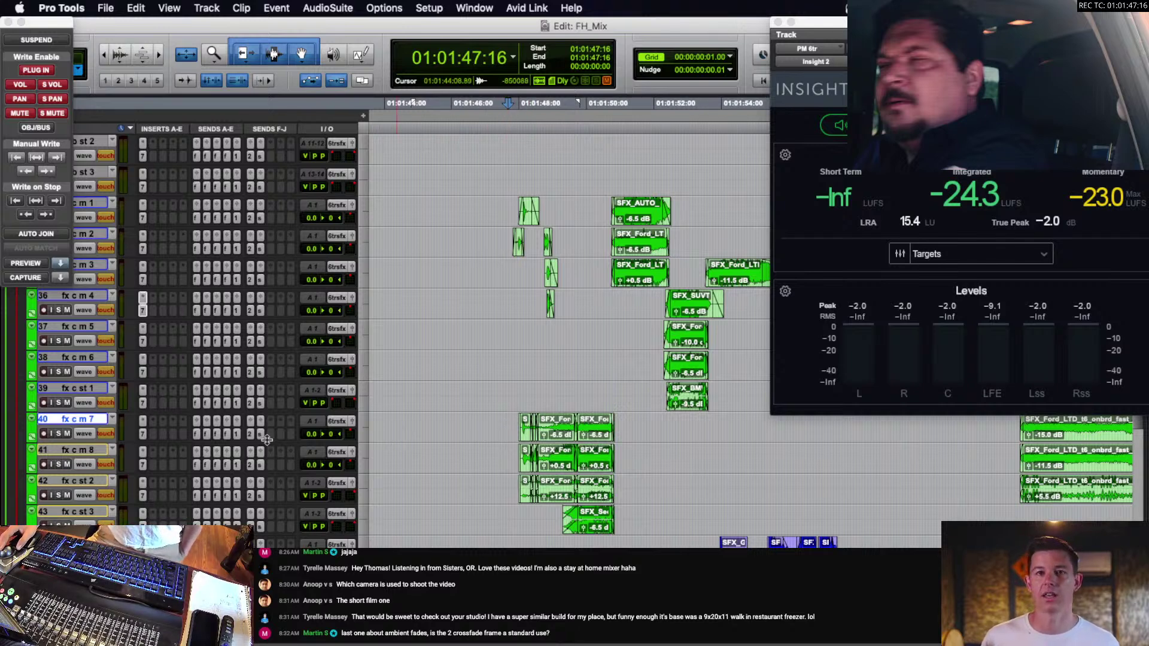
left_click(498, 426)
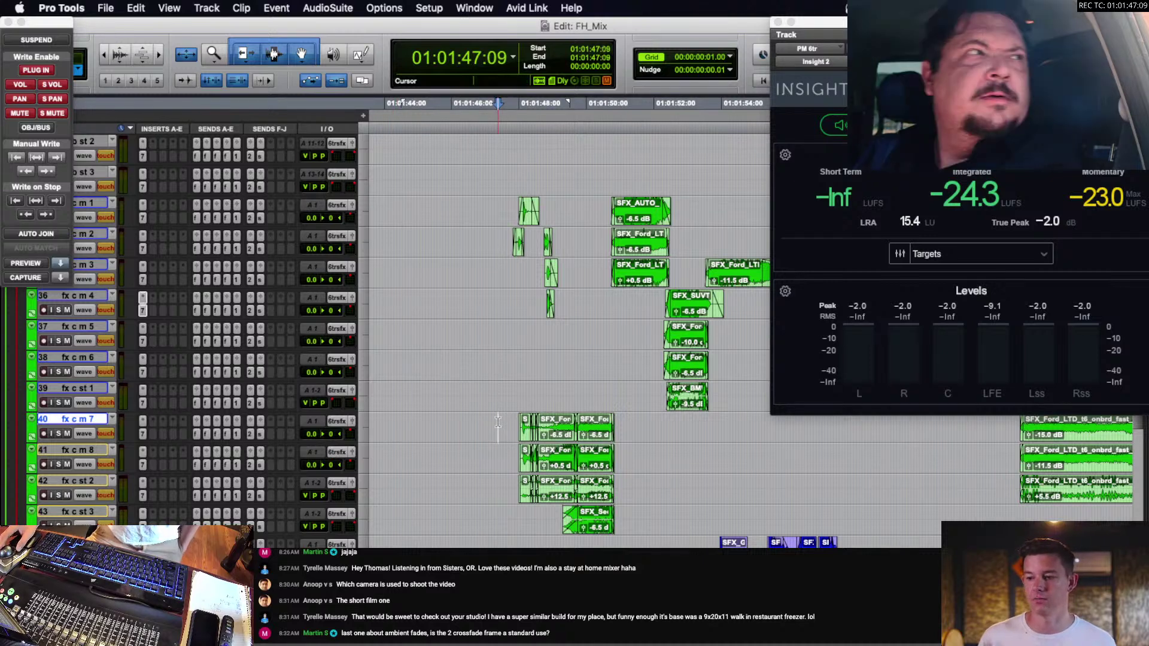
Solo only fx c m 8 and place the cursor inside its Ford clip at 01:01:48:22.
left_click(91, 480, "shift")
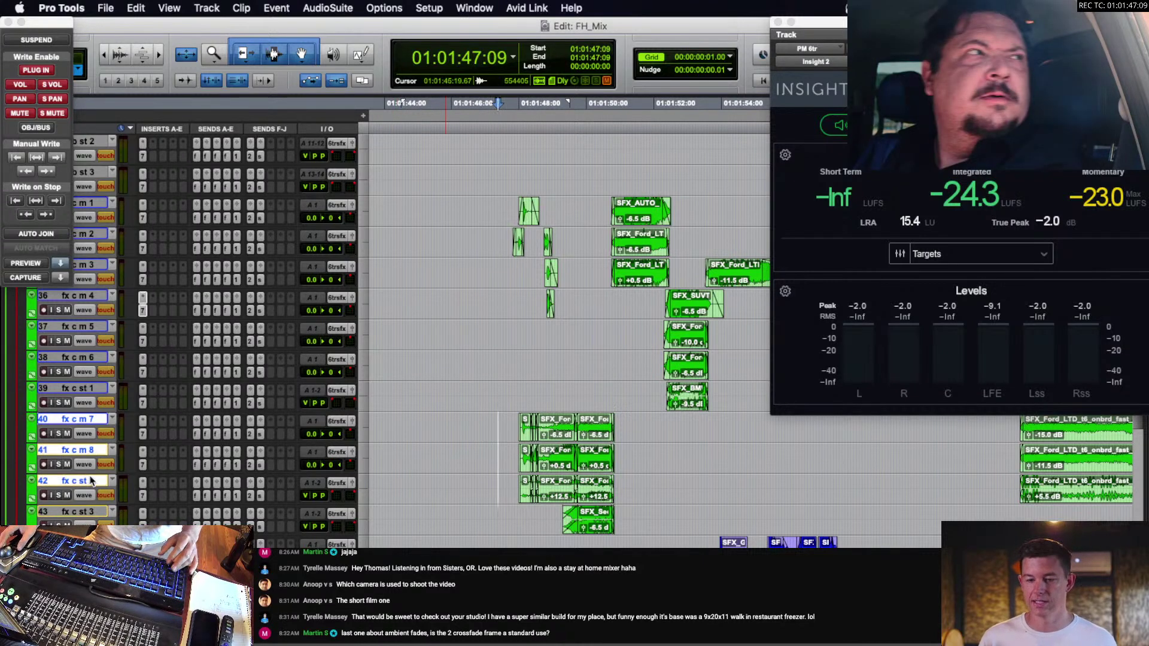
scroll(419, 437, "right", 1)
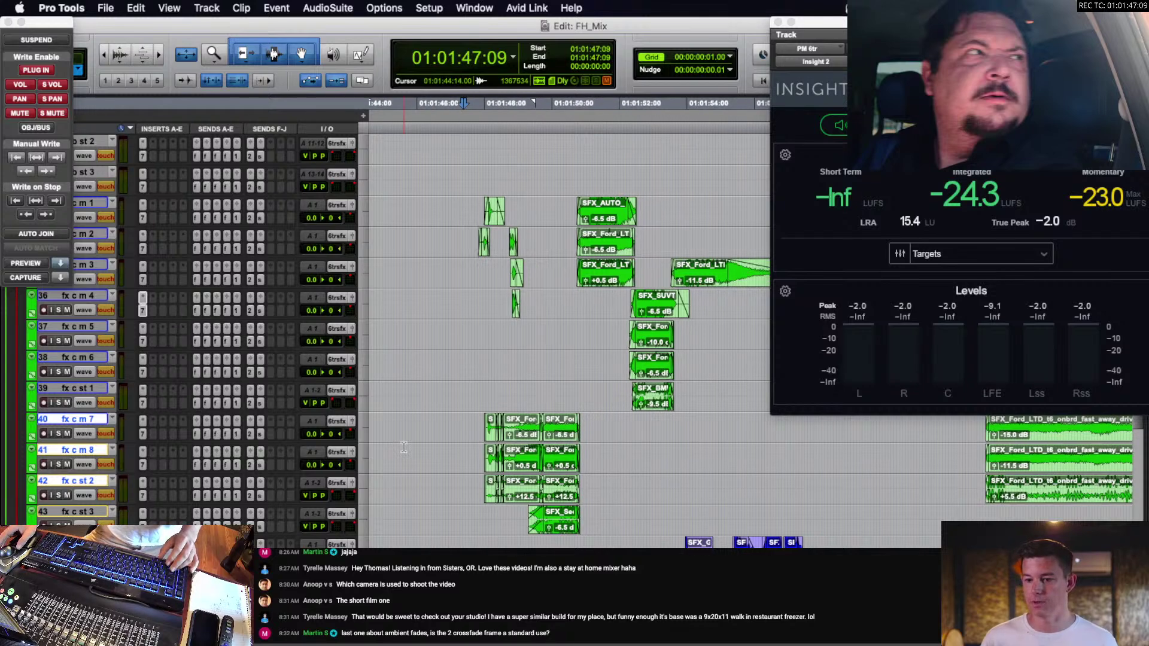
left_click(454, 421)
left_click(524, 451)
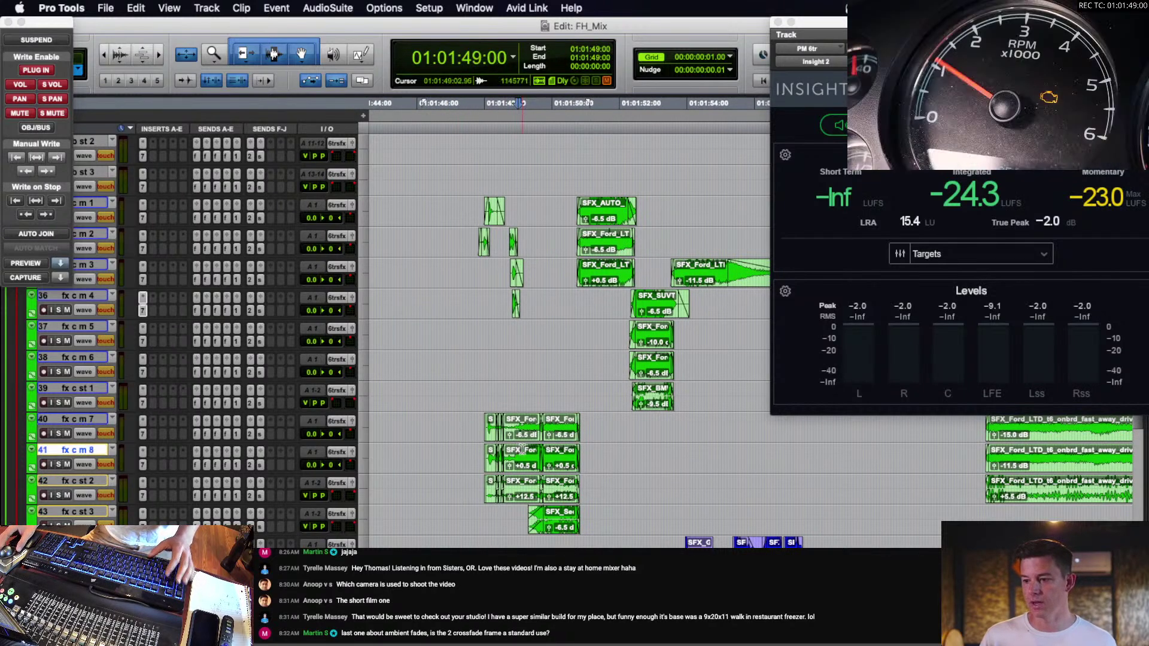
key("shift+s")
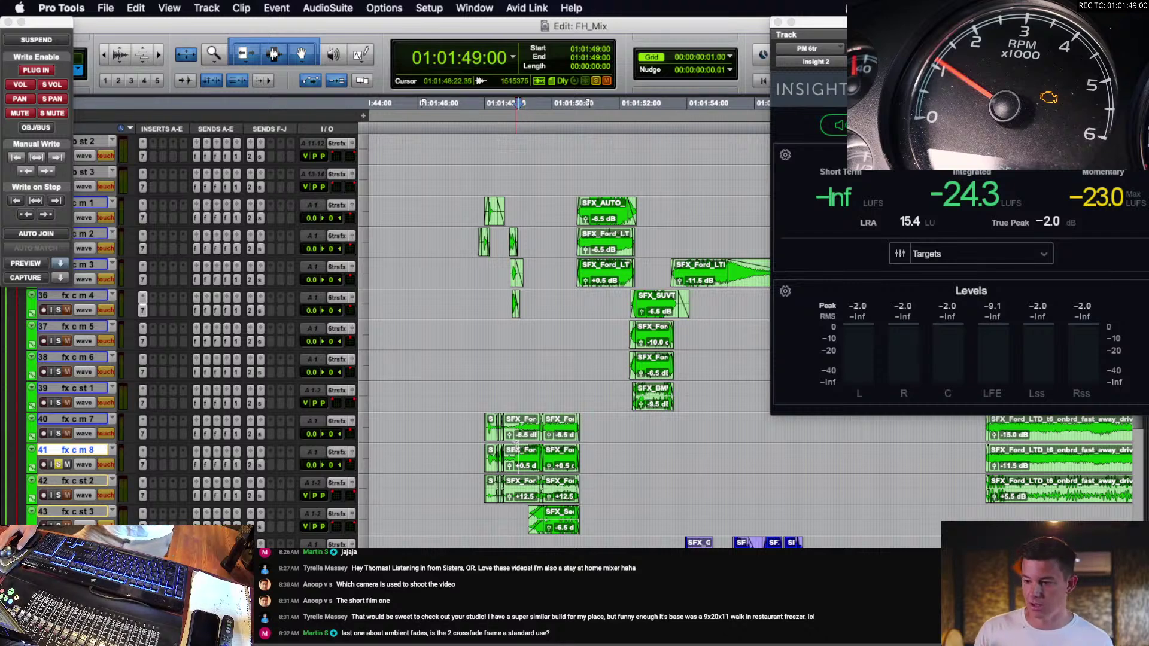
left_click(518, 440)
left_click(516, 453)
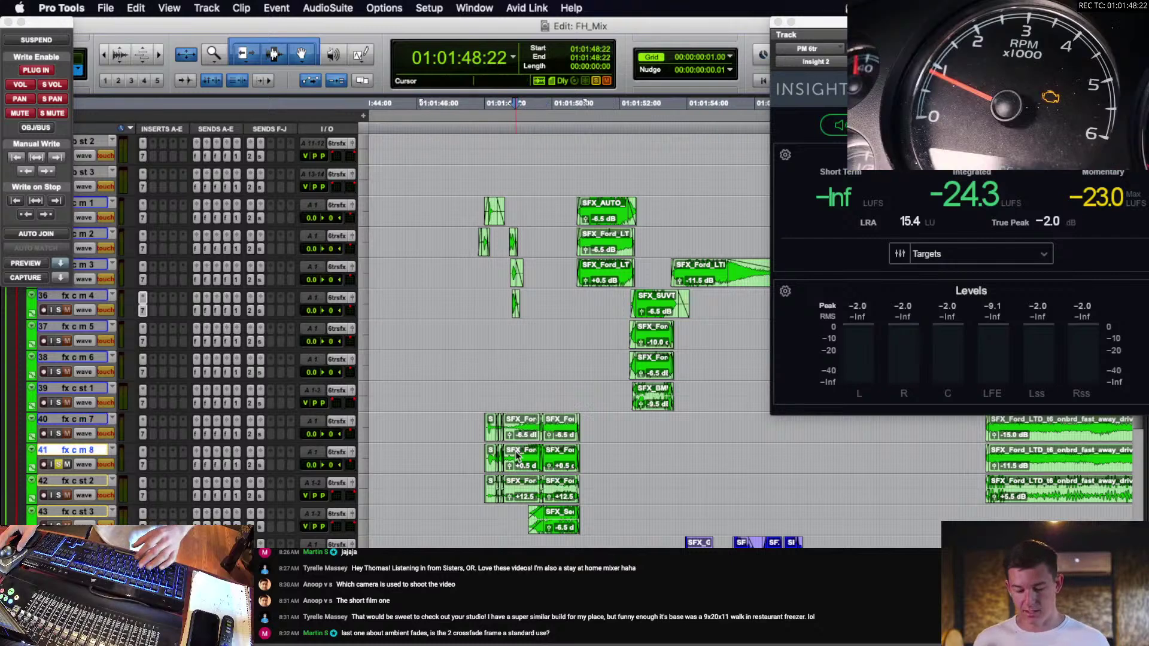
Zoom in on the Ford startup clips and place the cursor ahead of them on fx c m 8 at 01:01:47:13.
key("t")
scroll(516, 454, "right", 4)
left_click(518, 420)
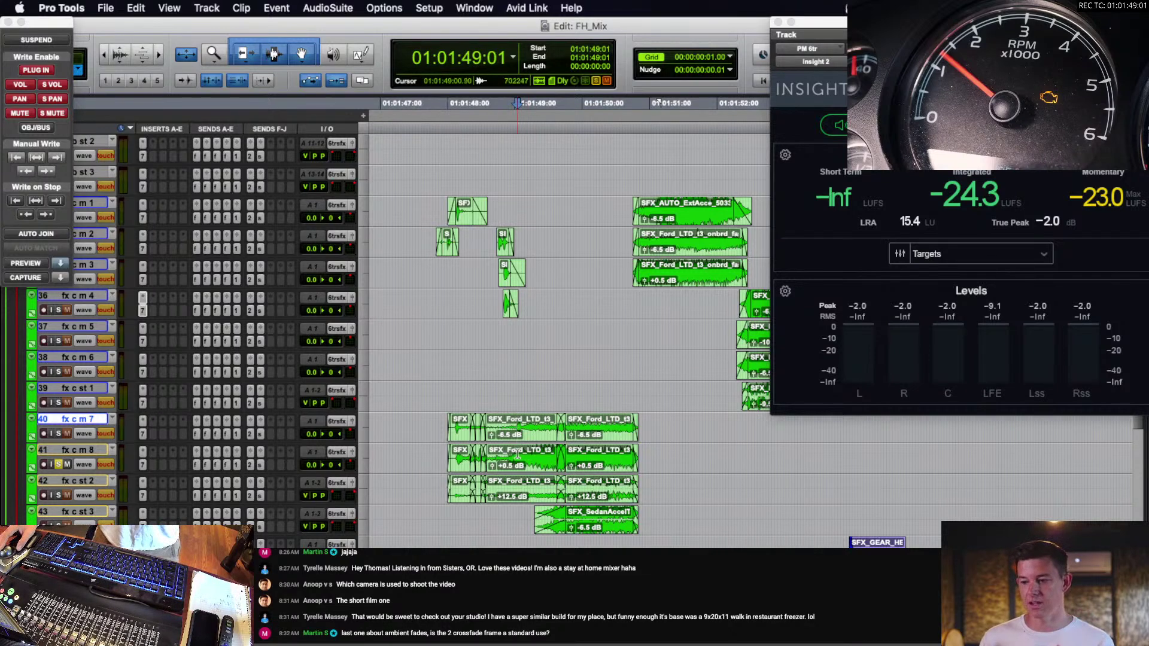
left_click(519, 458)
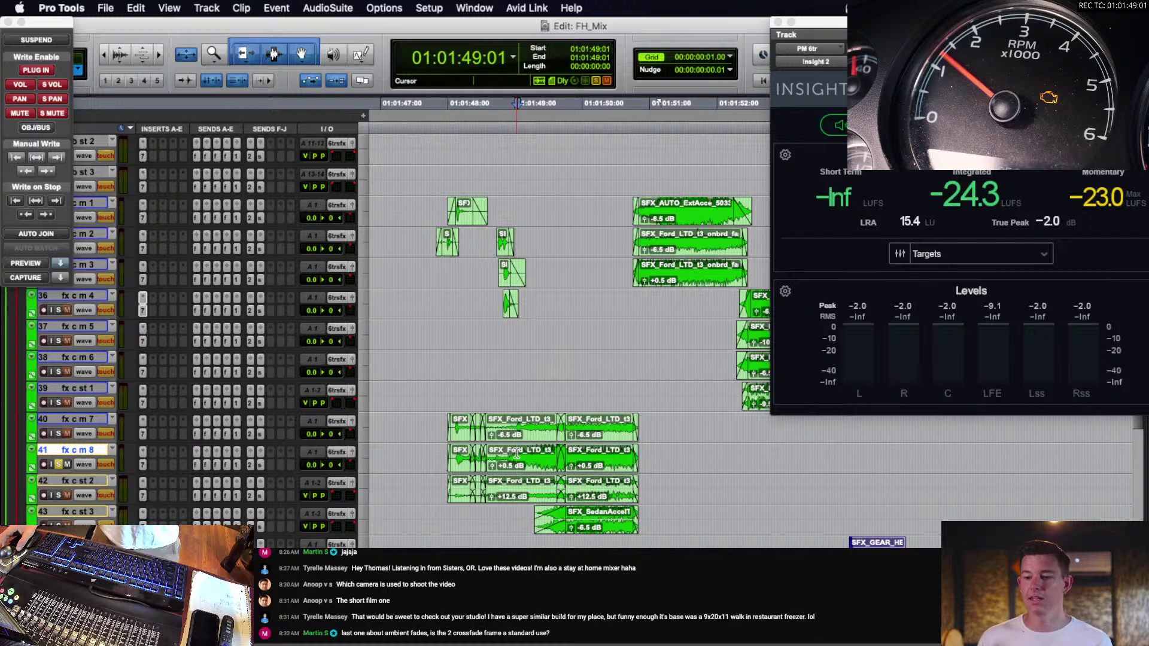
left_click(432, 454)
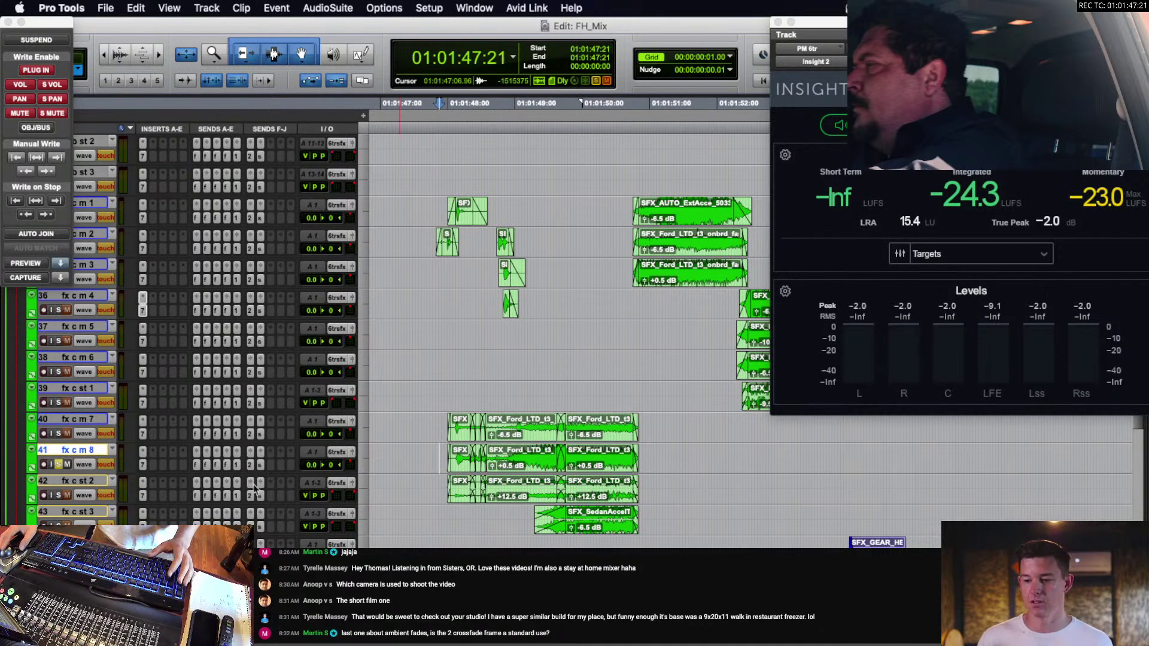
scroll(455, 456, "left", 1)
left_click(452, 458)
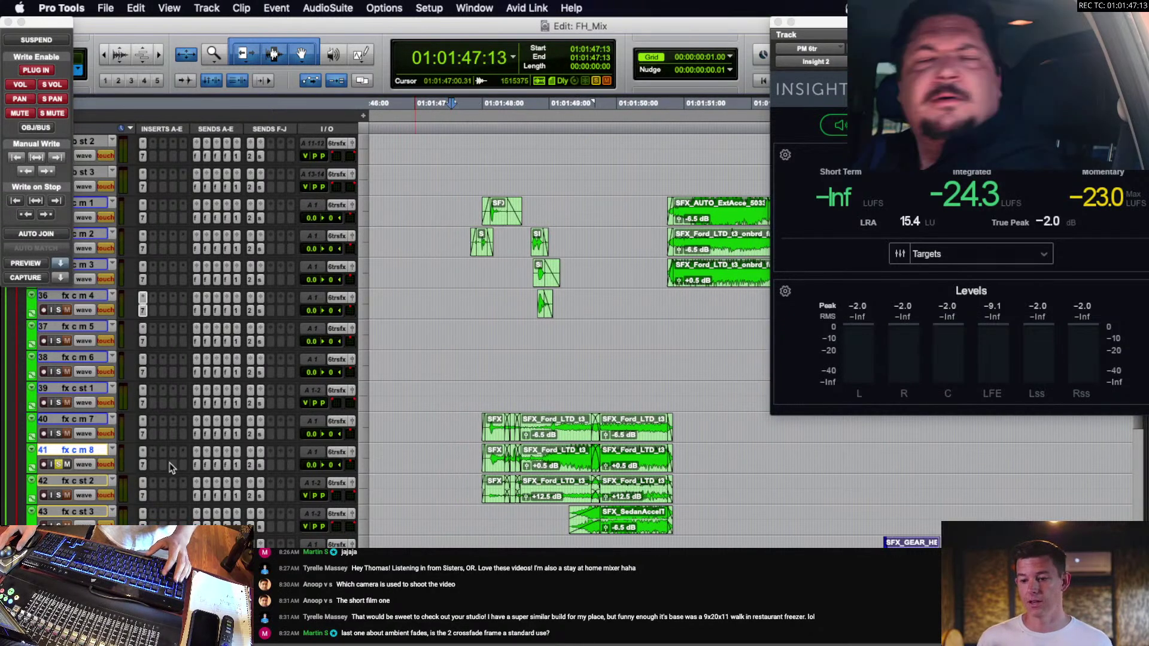
Open the EQ3 7-Band on fx c m 8 and record low-mid boosts during soloed playback, including about 10.8 dB near 259 Hz.
left_click(143, 465)
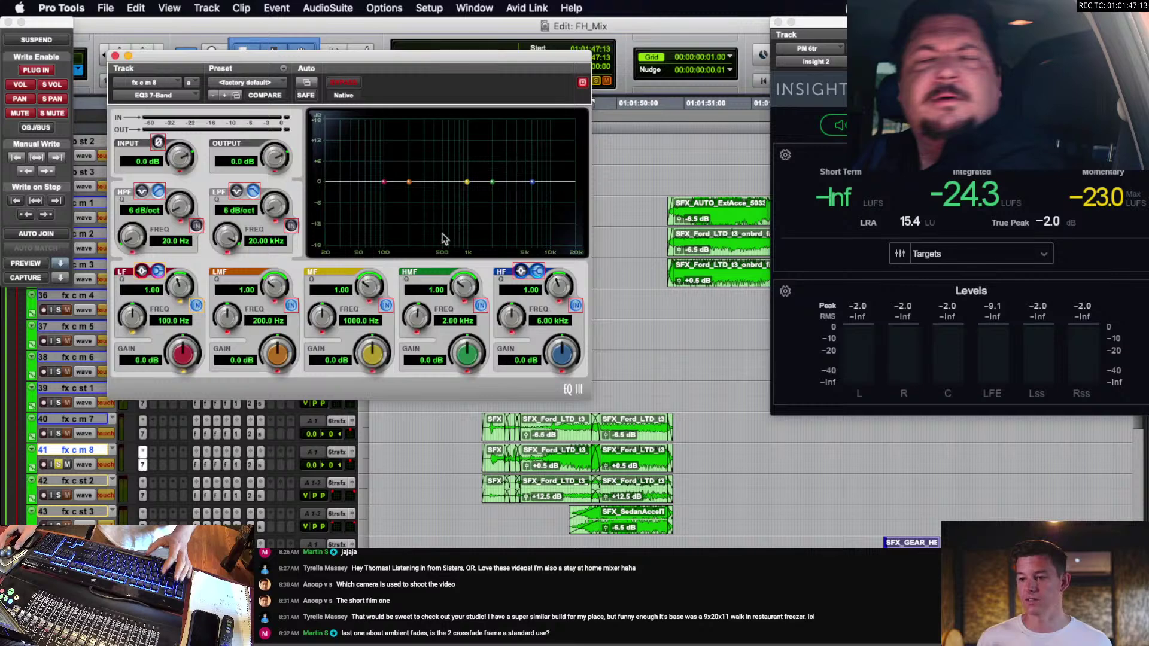
left_click(463, 453)
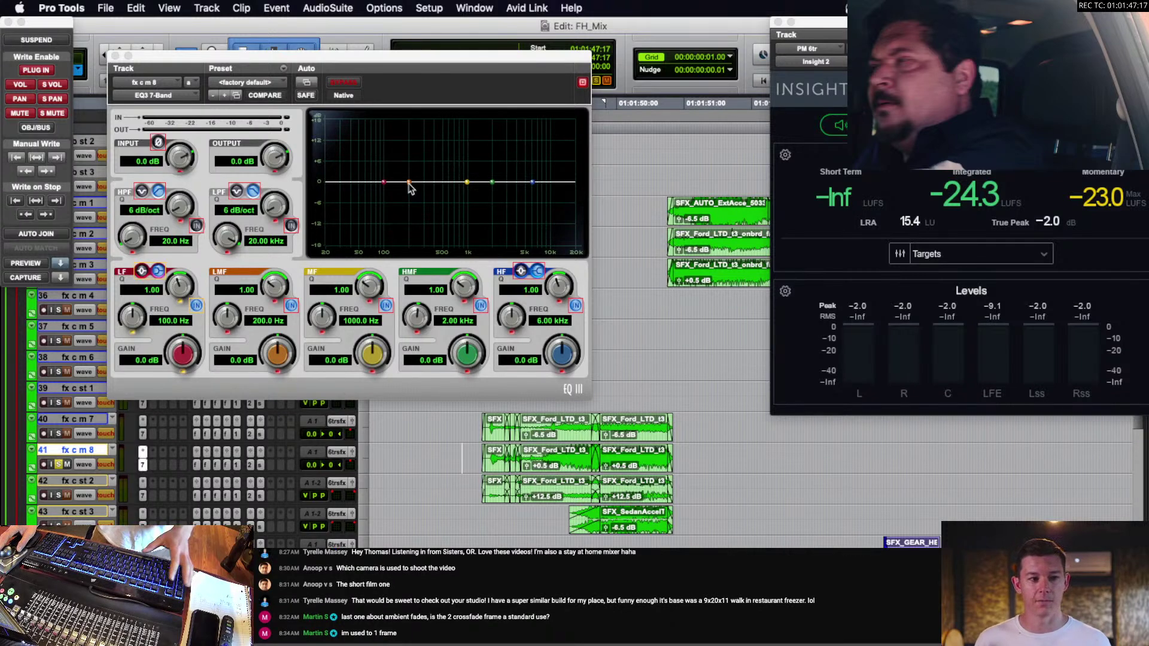
key("space")
left_click_drag(408, 184, 393, 143)
left_click(393, 143, "alt")
key("space")
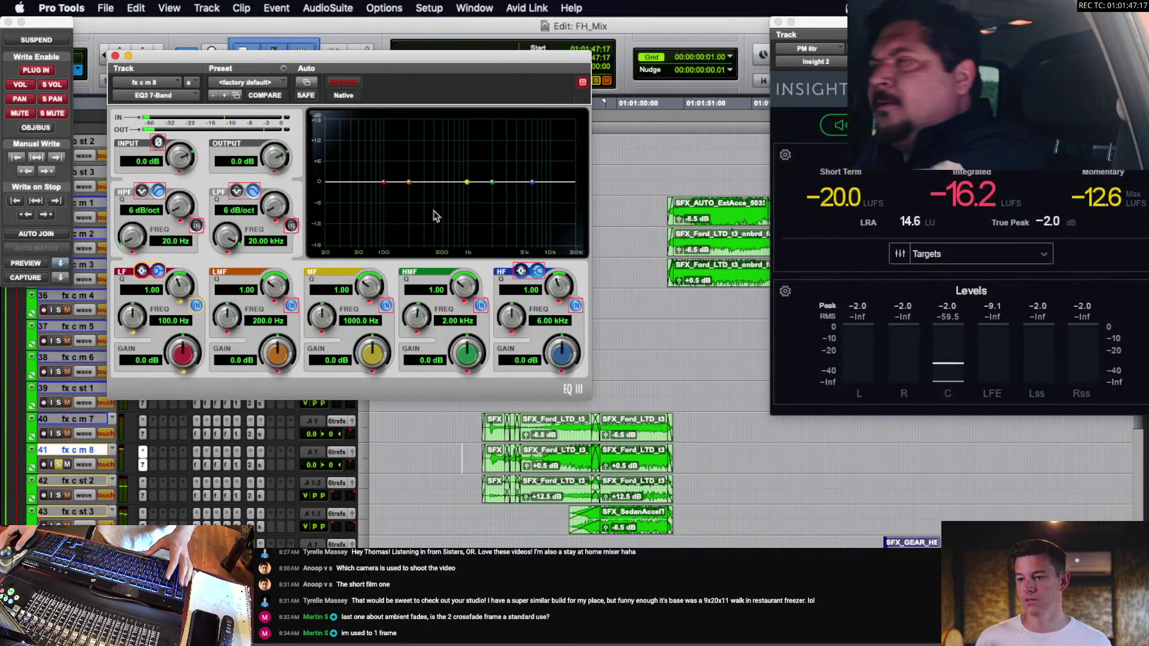
key("space")
left_click_drag(410, 182, 419, 145)
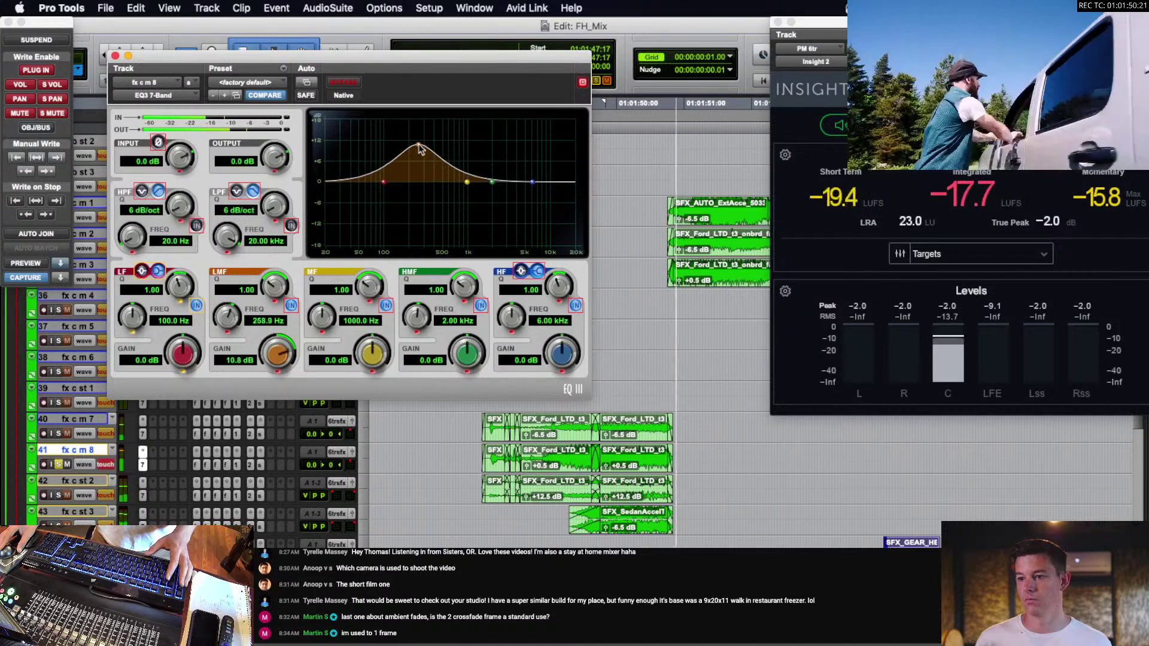
left_click(419, 145, "alt")
key("space")
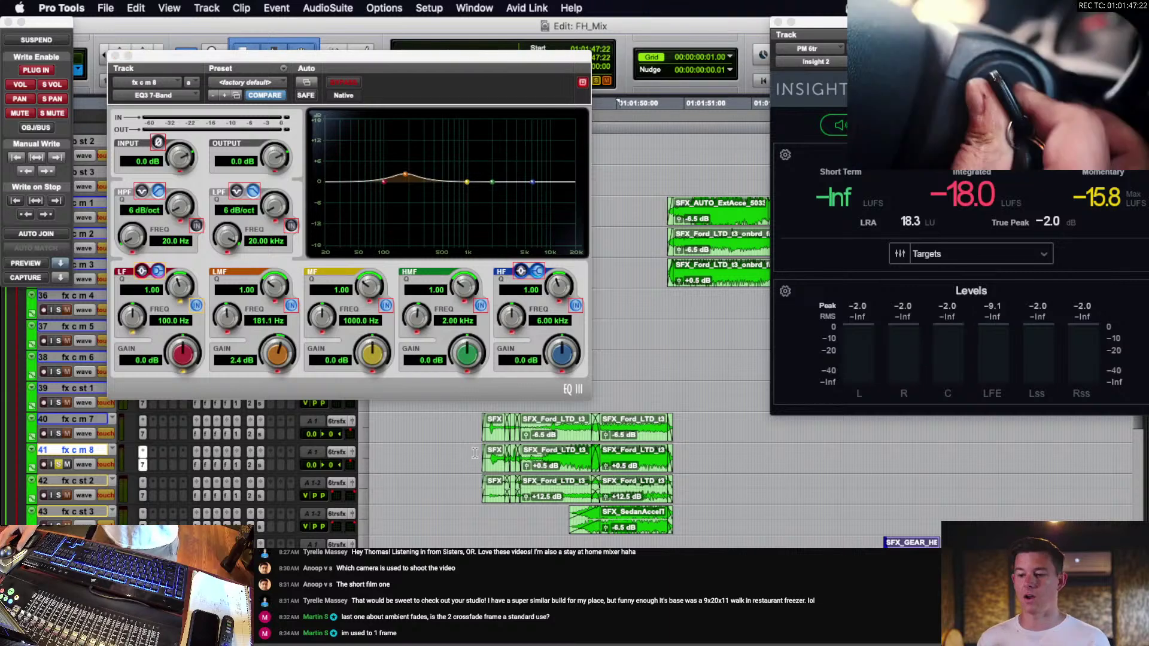
Clear the fx c m 8 solo and record a short volume automation pass on it from 01:01:47:00.
left_click(455, 452)
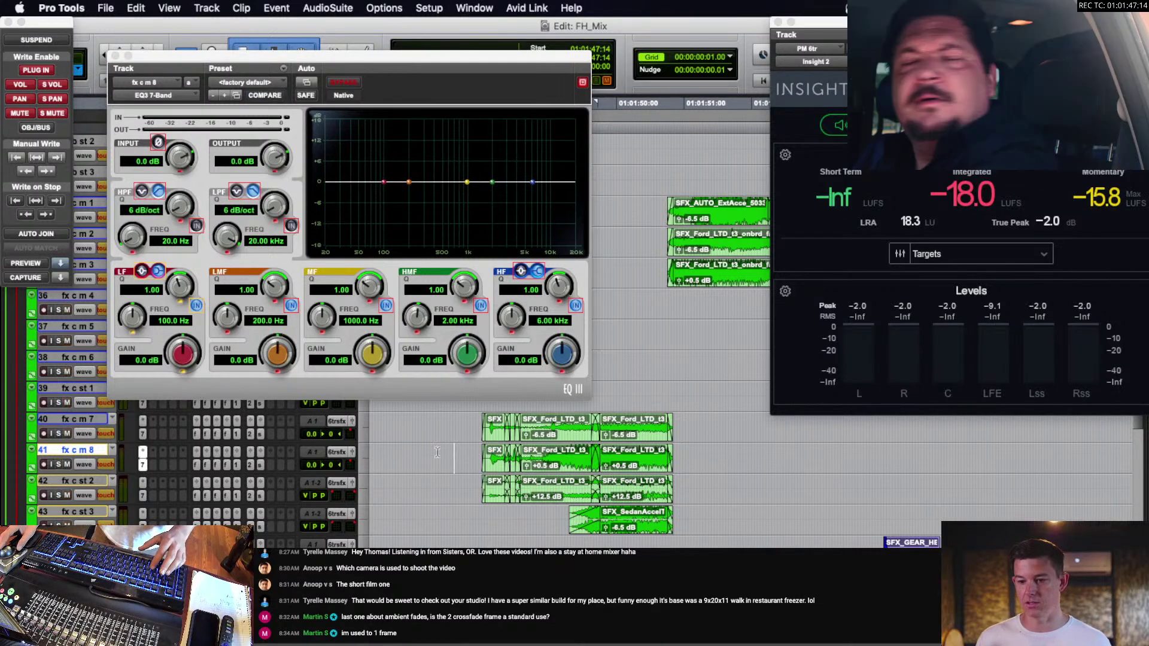
left_click(417, 452)
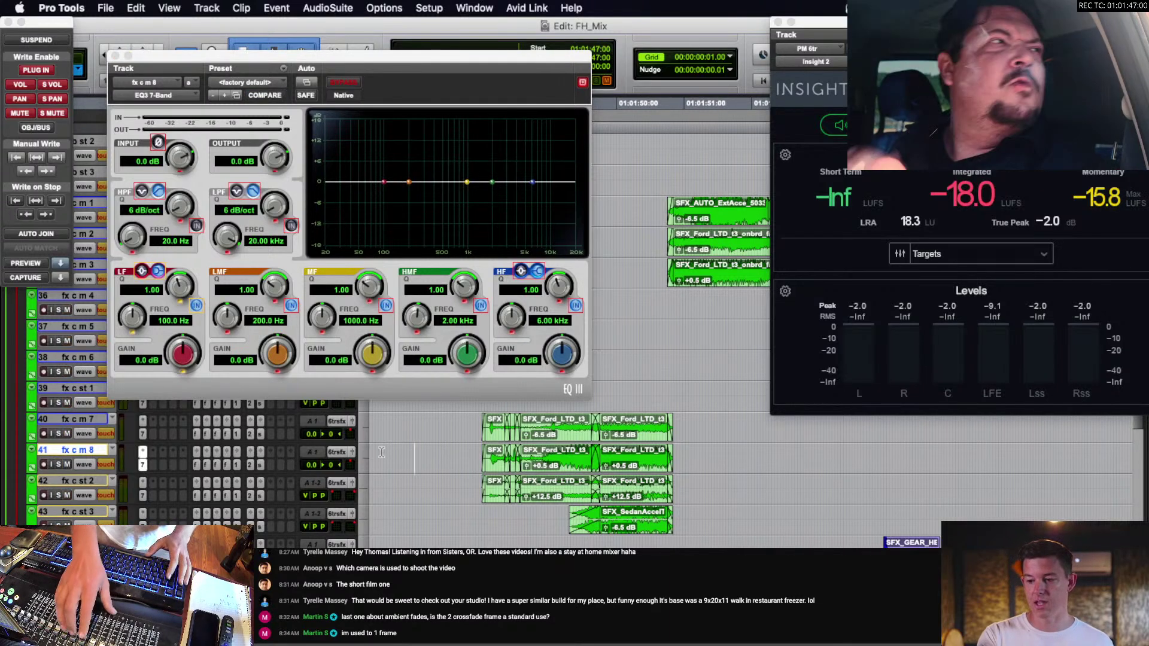
key("space")
key("space")
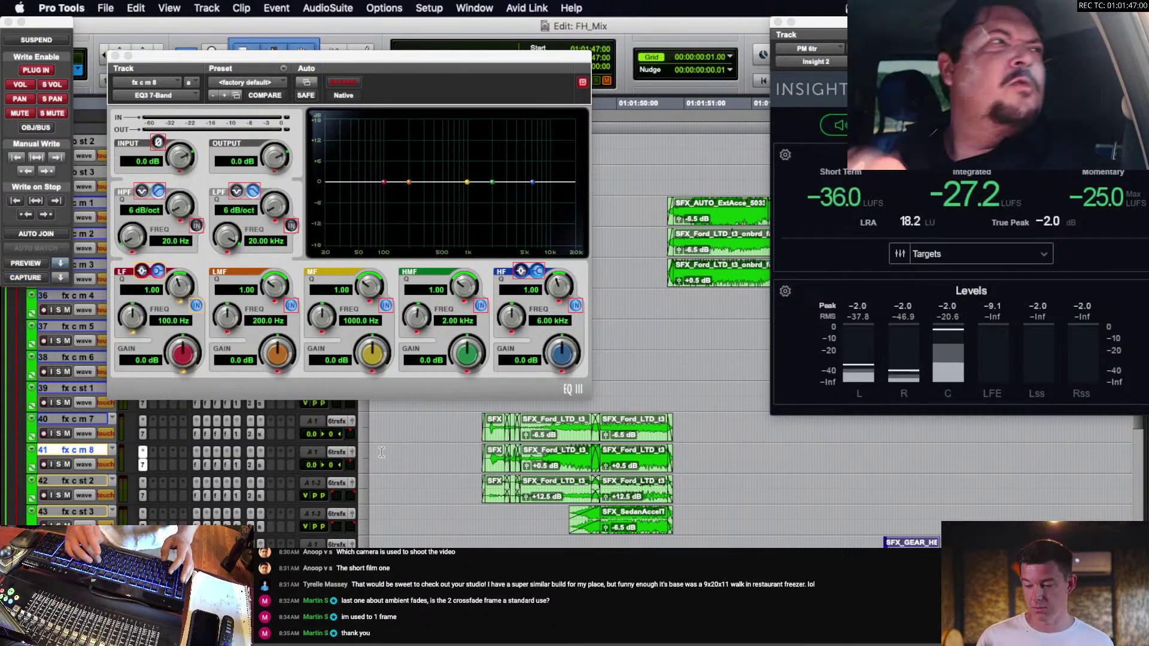
Show the volume automation on the tracks and close the fx c m 8 EQ window.
key("alt+minus")
key("alt+0")
left_click(466, 189)
key("alt+minus")
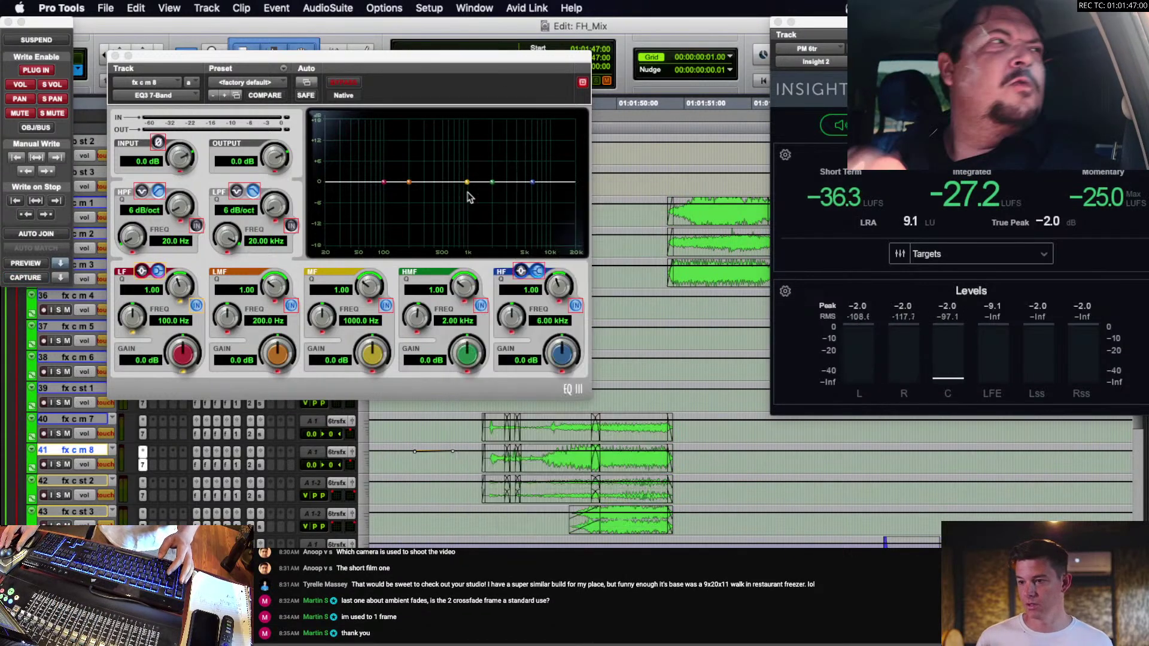
left_click(113, 55)
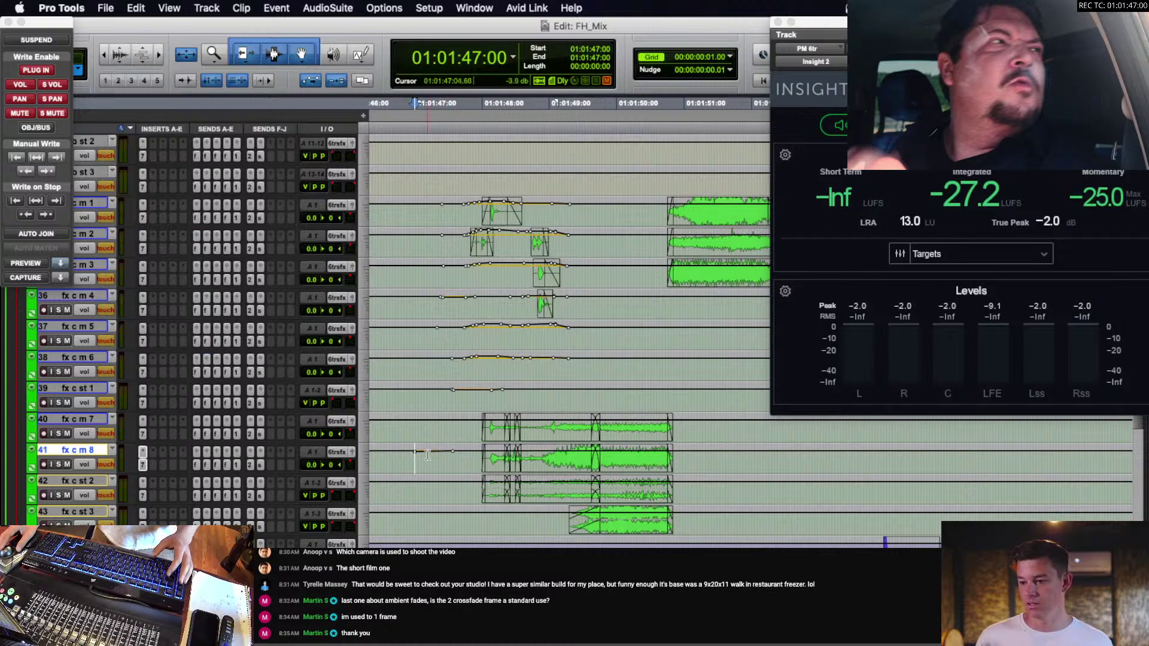
Record volume automation on fx c m 7 and fx c m 8 from 01:01:47:03, and return to waveform view at 01:01:50:21 on fx c m 3.
left_click(423, 461)
key("space")
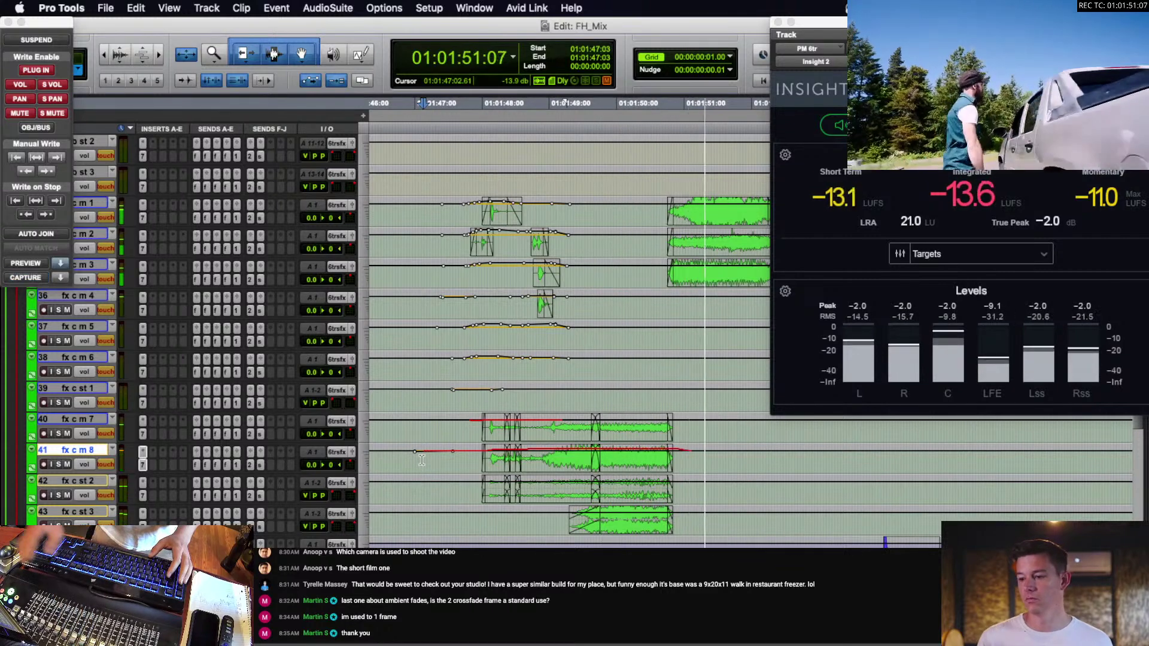
key("space")
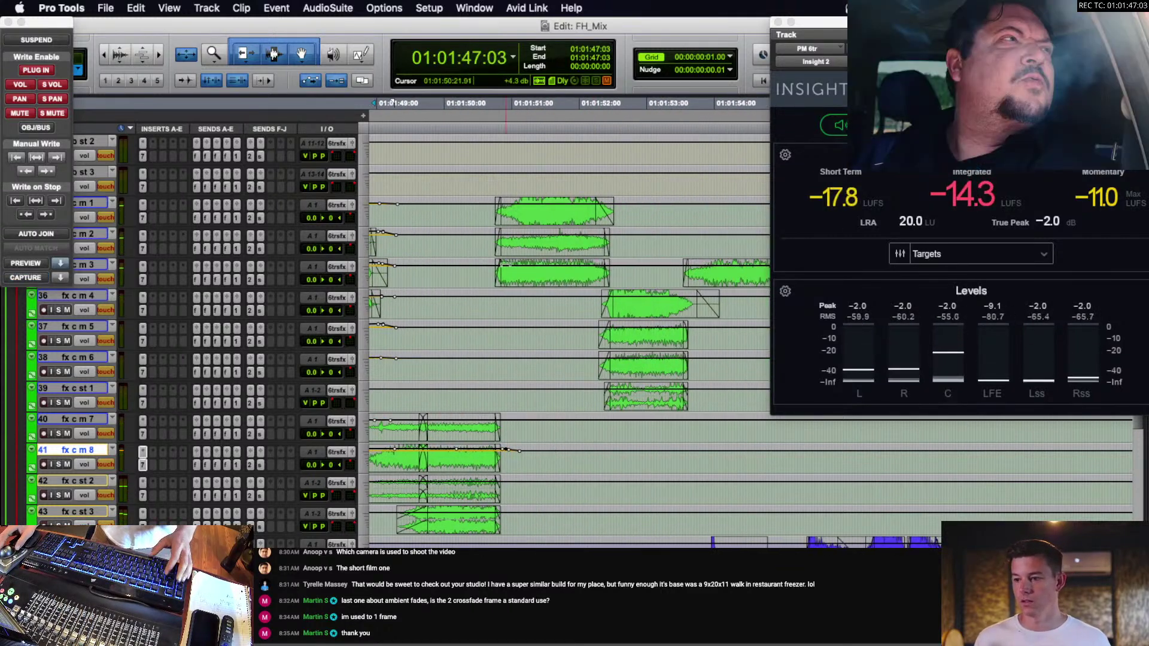
left_click(503, 274)
key("ctrl+alt+minus")
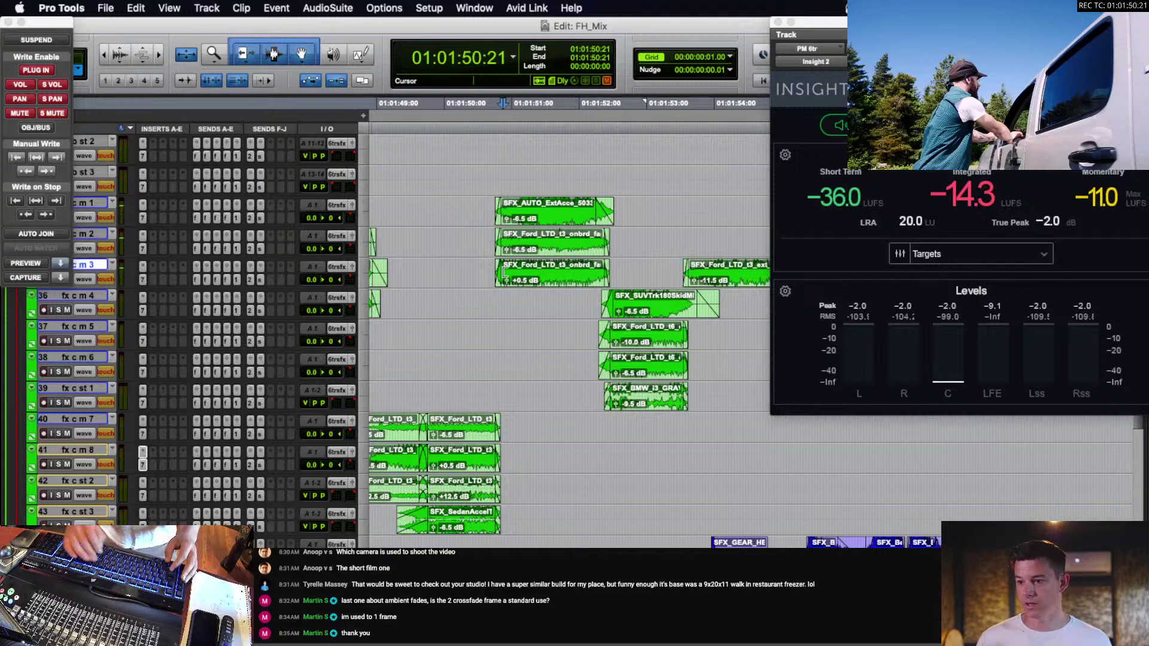
Play the full mix from 01:01:49:22 into the three car clips on fx c m 1 to fx c m 3.
left_click(477, 268)
scroll(455, 317, "up", 3)
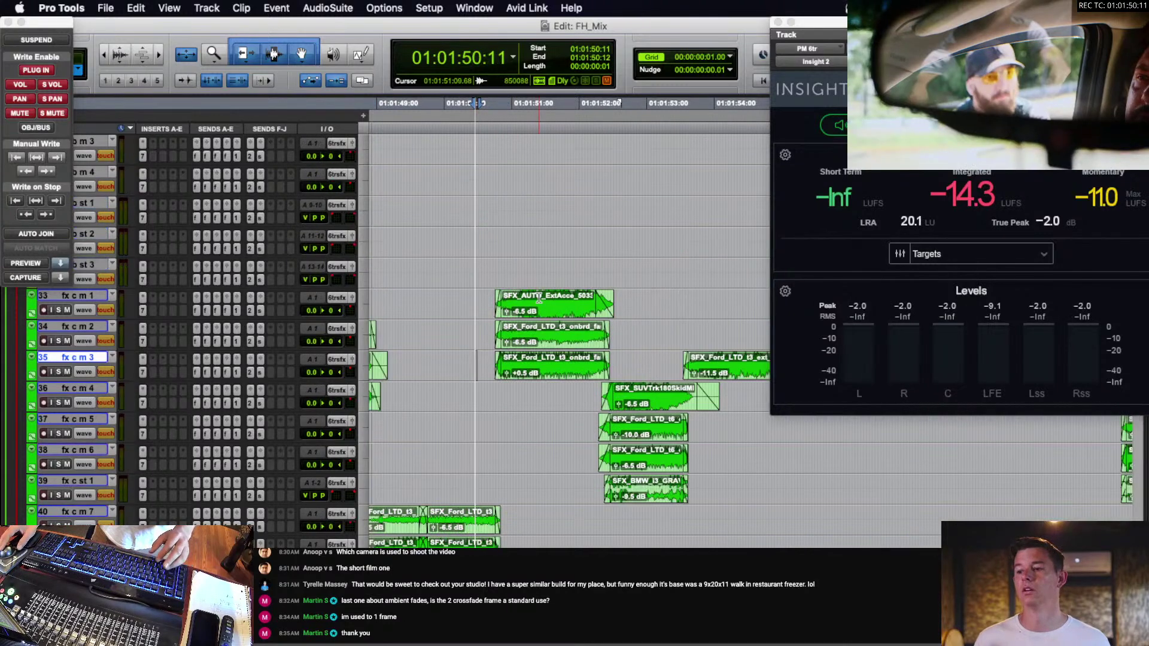
left_click(437, 370)
key("space")
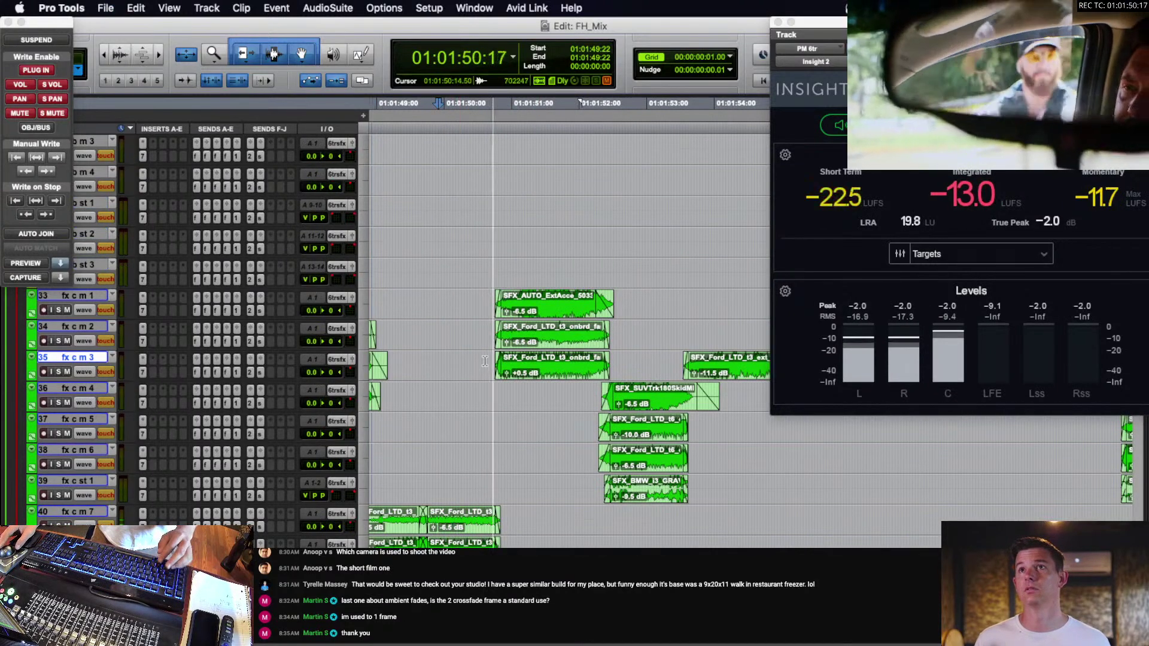
key("space")
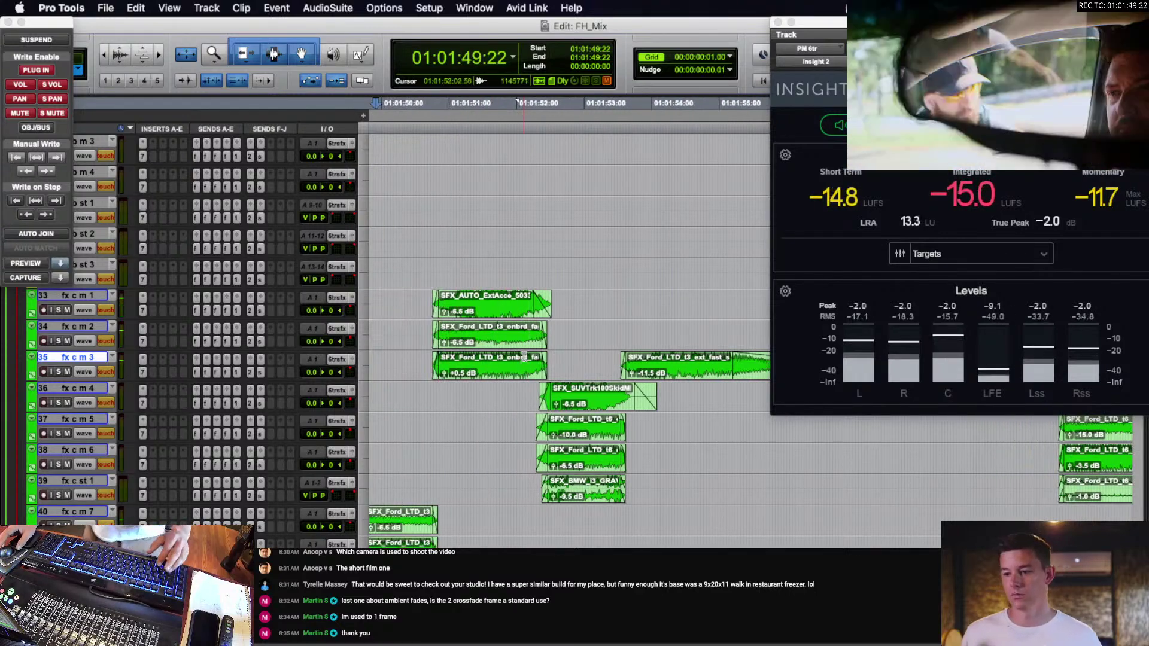
Solo and audition the Ford LTD onboard clips on fx c m 3 and fx c m 2 in turn from 01:01:50:12.
left_click(416, 360)
key("shift+s")
scroll(443, 361, "left", 2)
key("space")
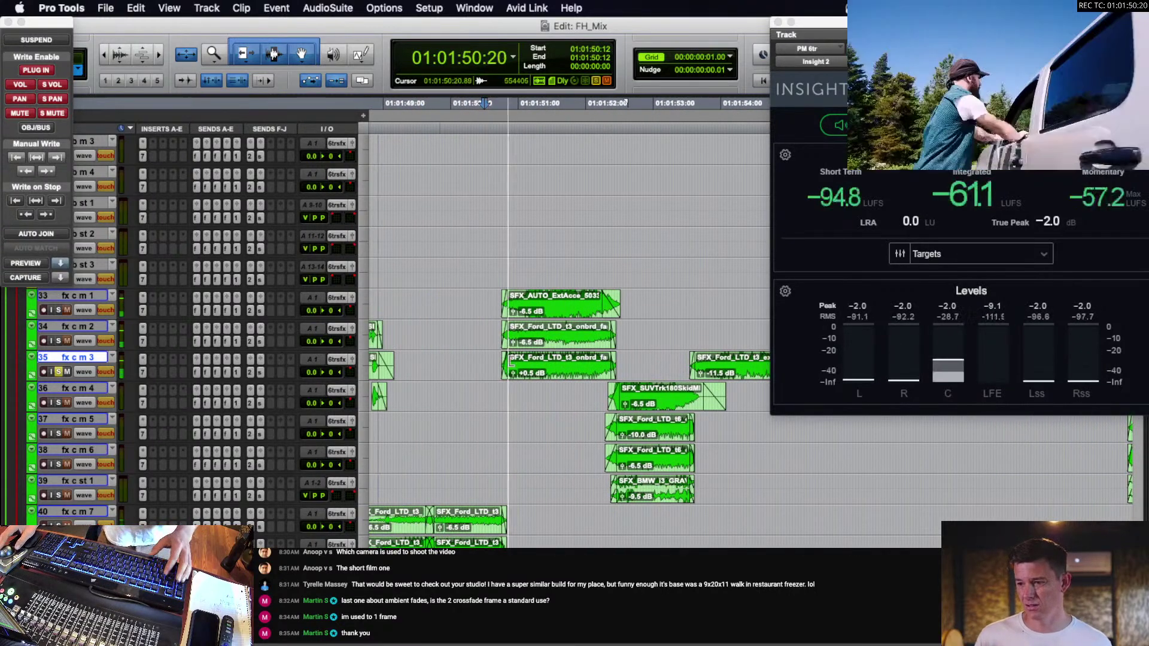
key("space")
left_click(491, 330)
key("shift+s")
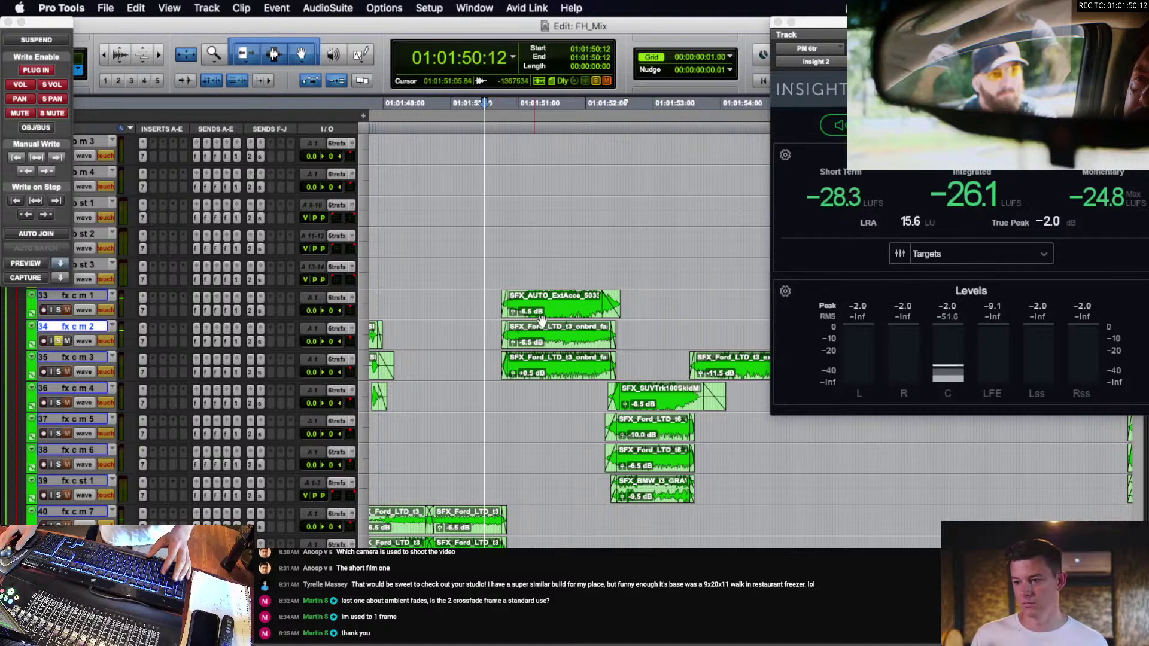
key("space")
Solo and audition the SFX_AUTO_ExtAcce clip on fx c m 1, comparing it with the Ford LTD clip on fx c m 2.
left_click(486, 295)
key("space")
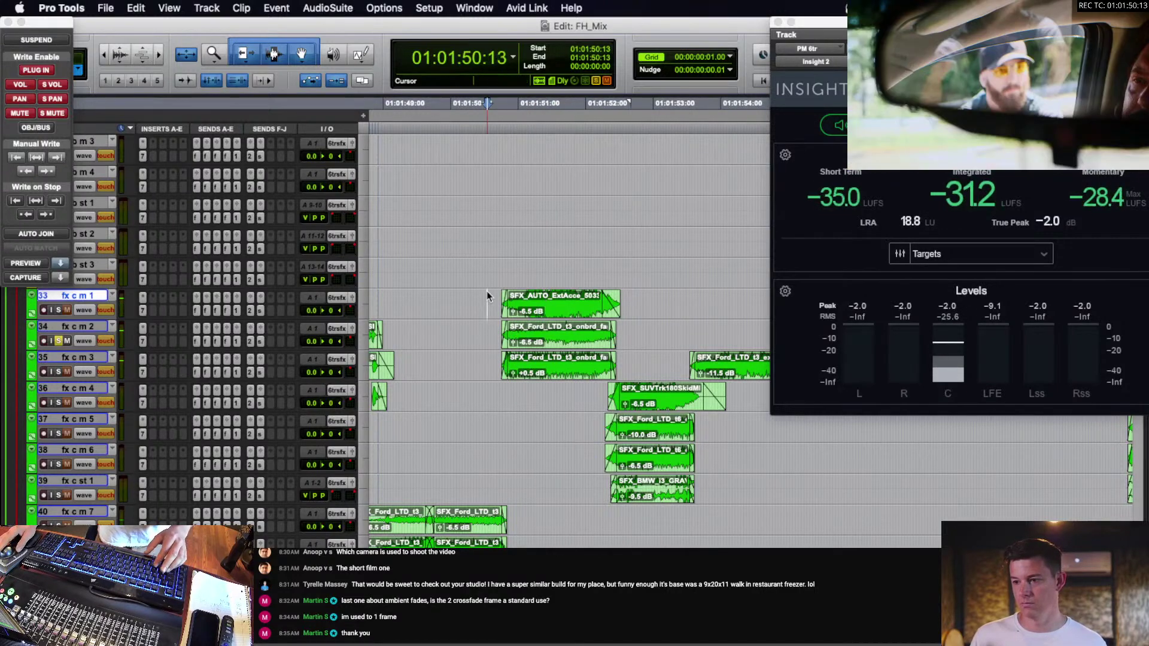
double_click(521, 327)
key("space")
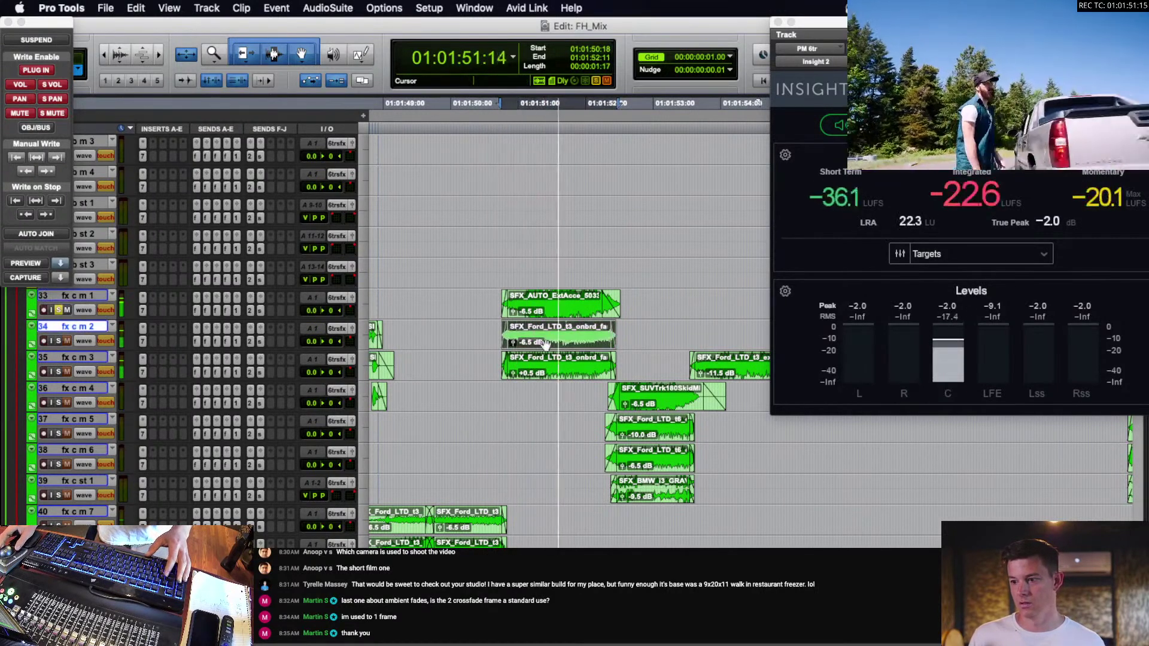
key("space")
key("shift+s")
left_click(462, 304)
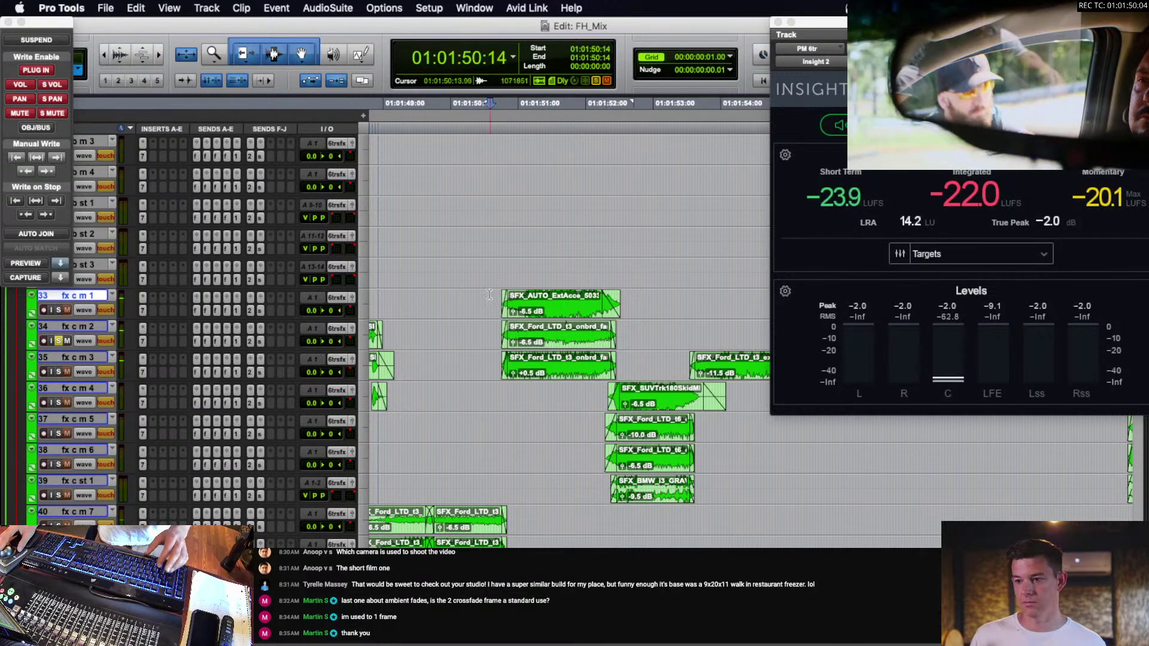
Try a high-mid adjustment at 2 kHz in the EQ3 7-Band on fx c m 1 during soloed playback, and close the EQ.
left_click(143, 310)
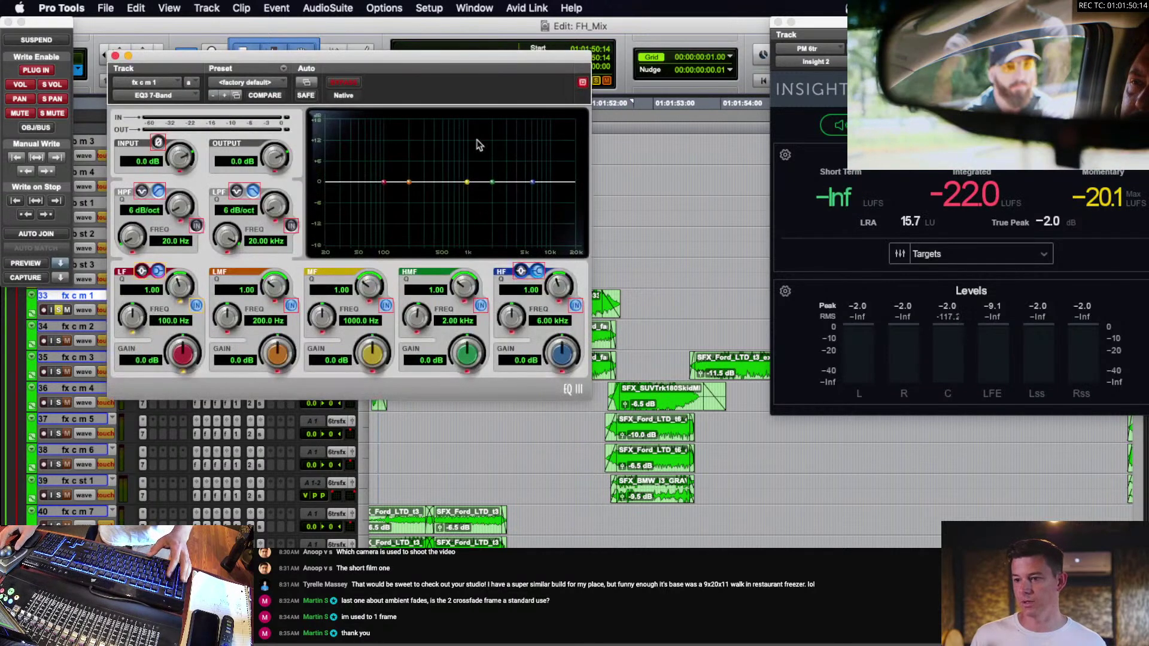
key("space")
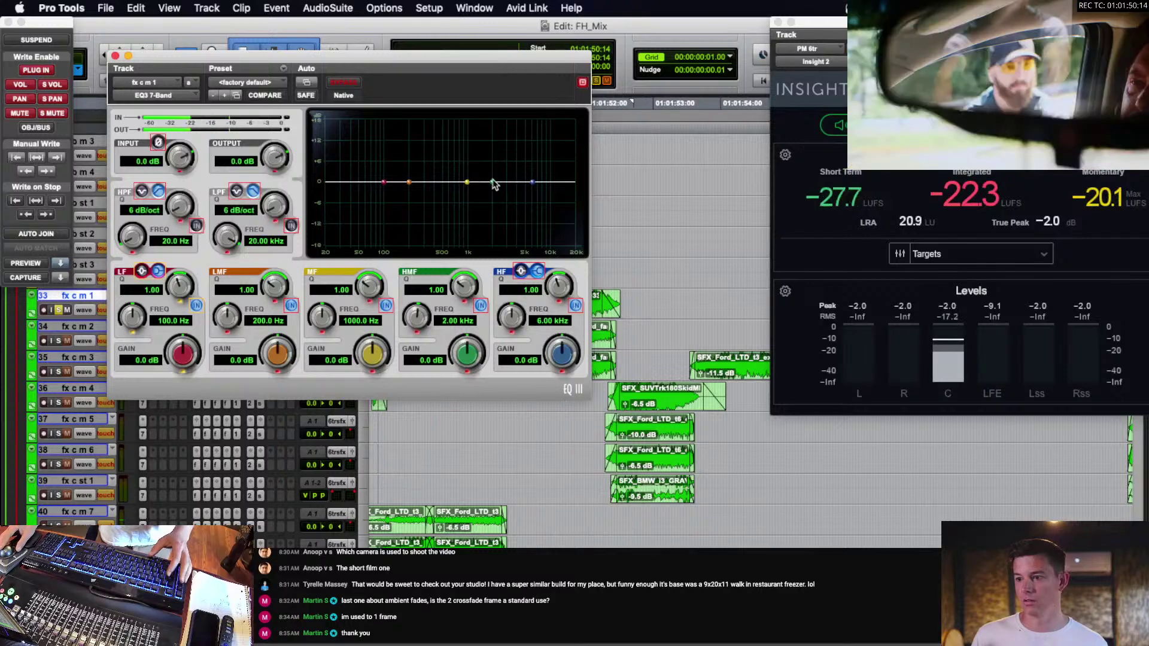
left_click_drag(492, 187, 492, 177)
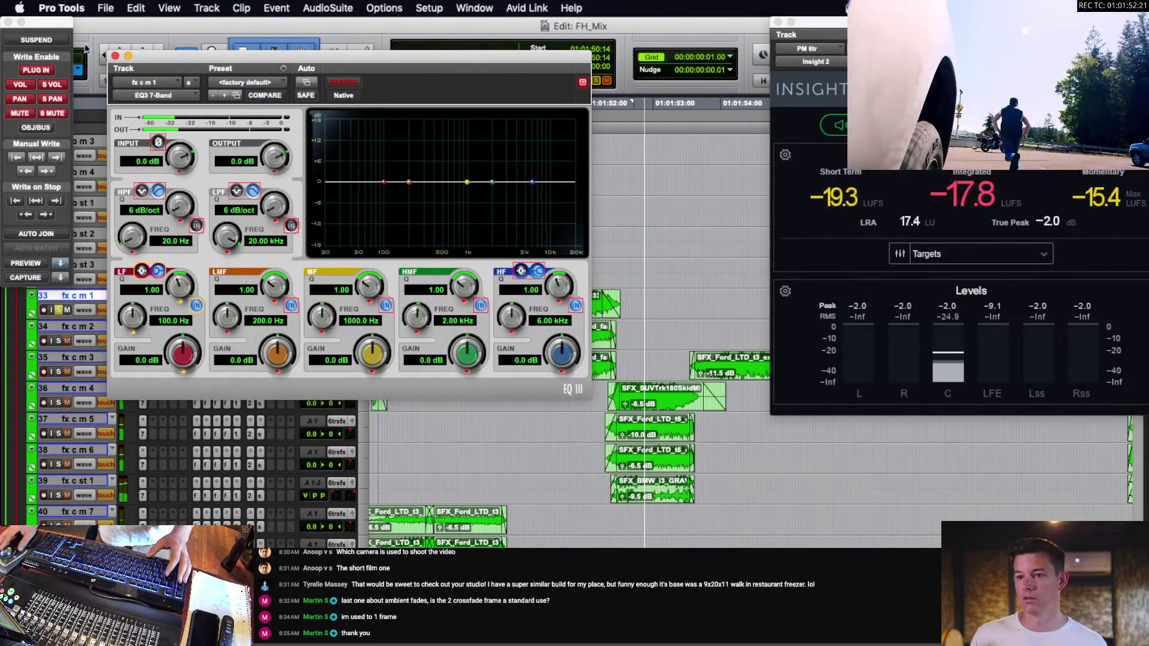
key("space")
left_click(115, 55)
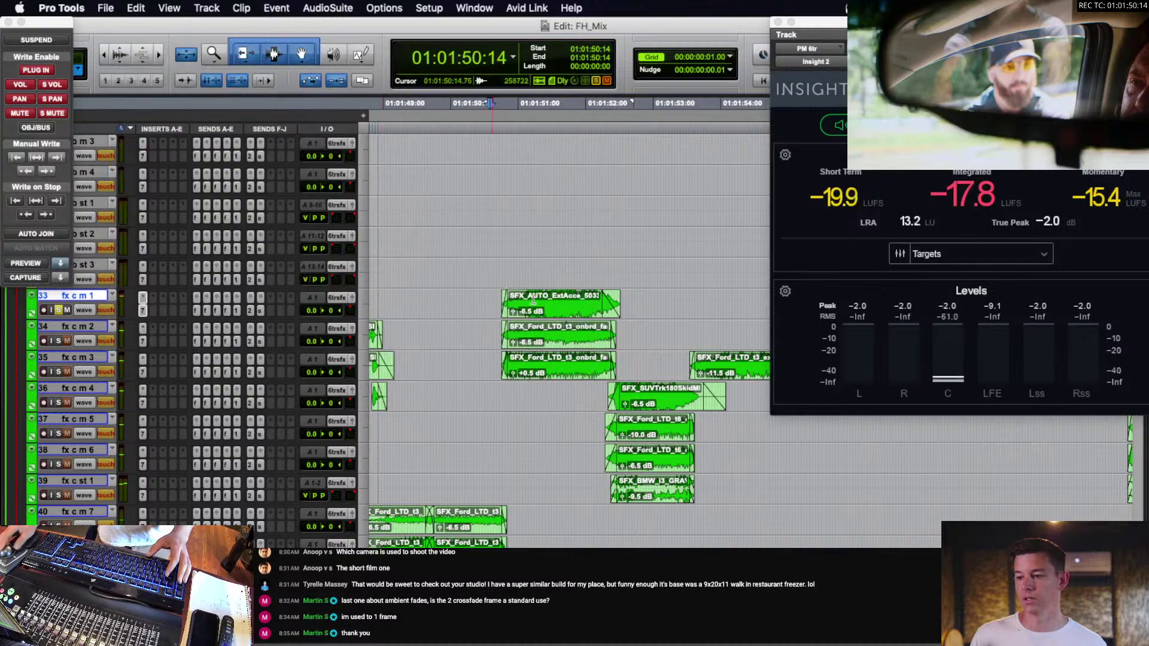
Solo fx c m 3 and record a volume boost of about 3.4 dB on its Ford LTD clip during playback from 01:01:50:02.
left_click(497, 358)
key("space")
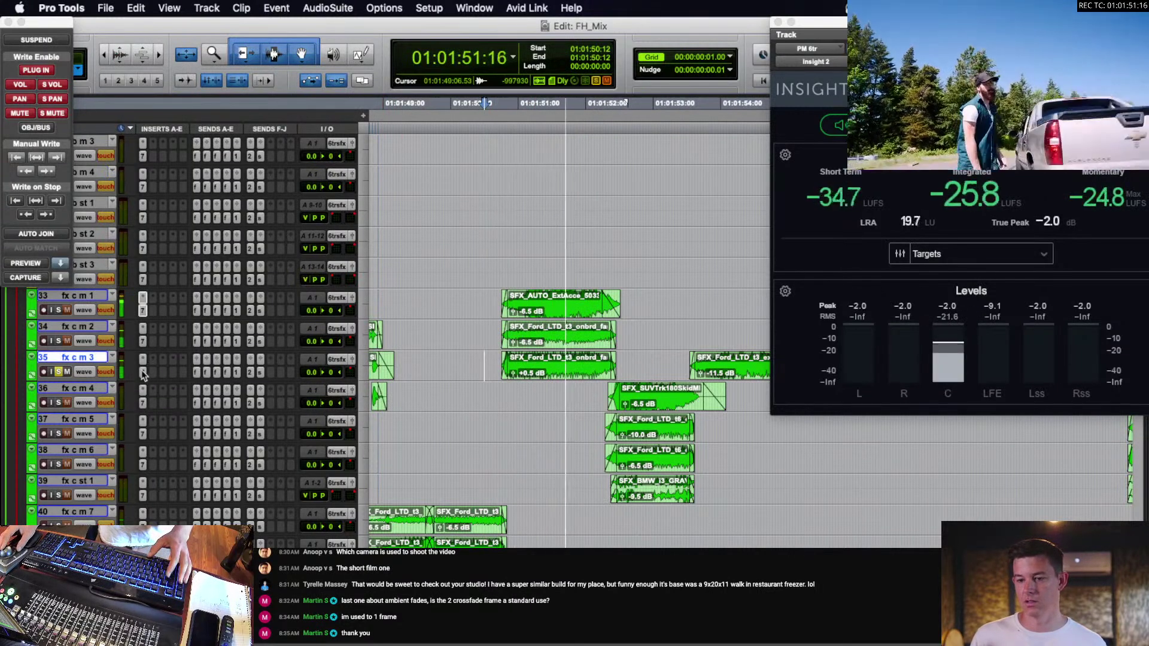
key("space")
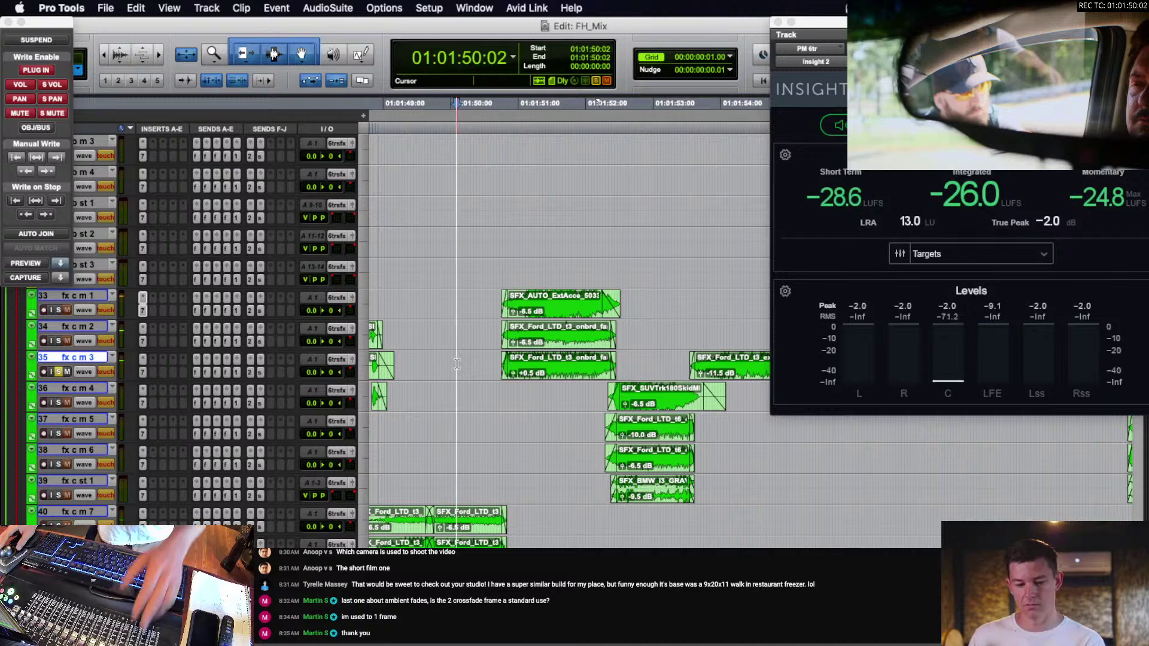
key("space")
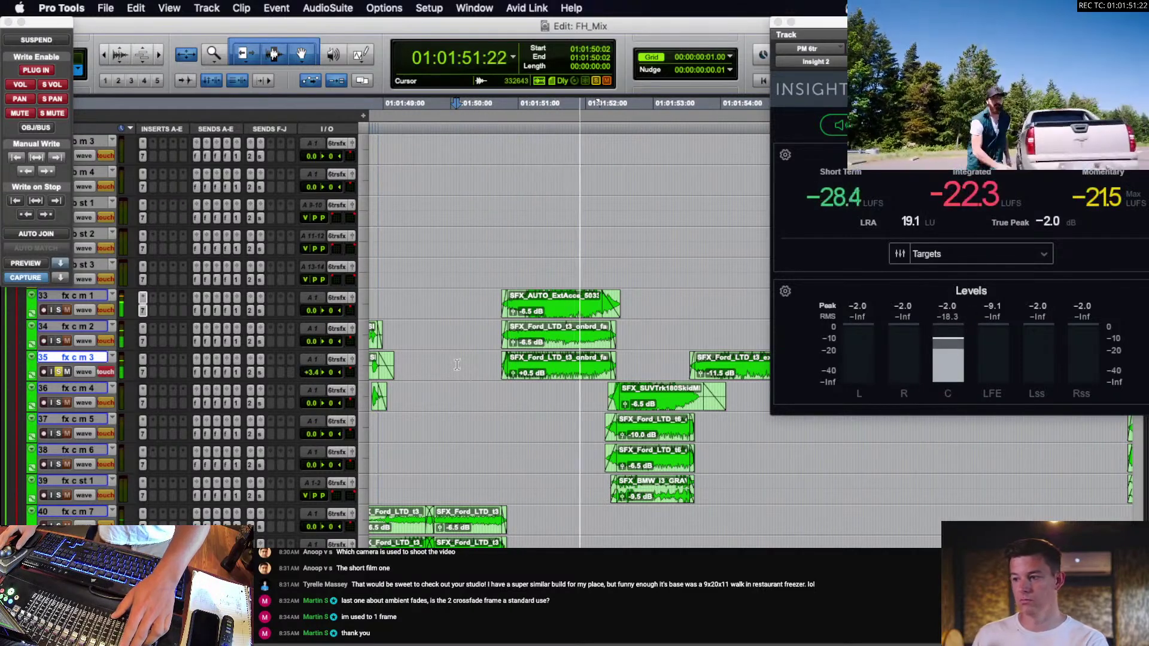
key("space")
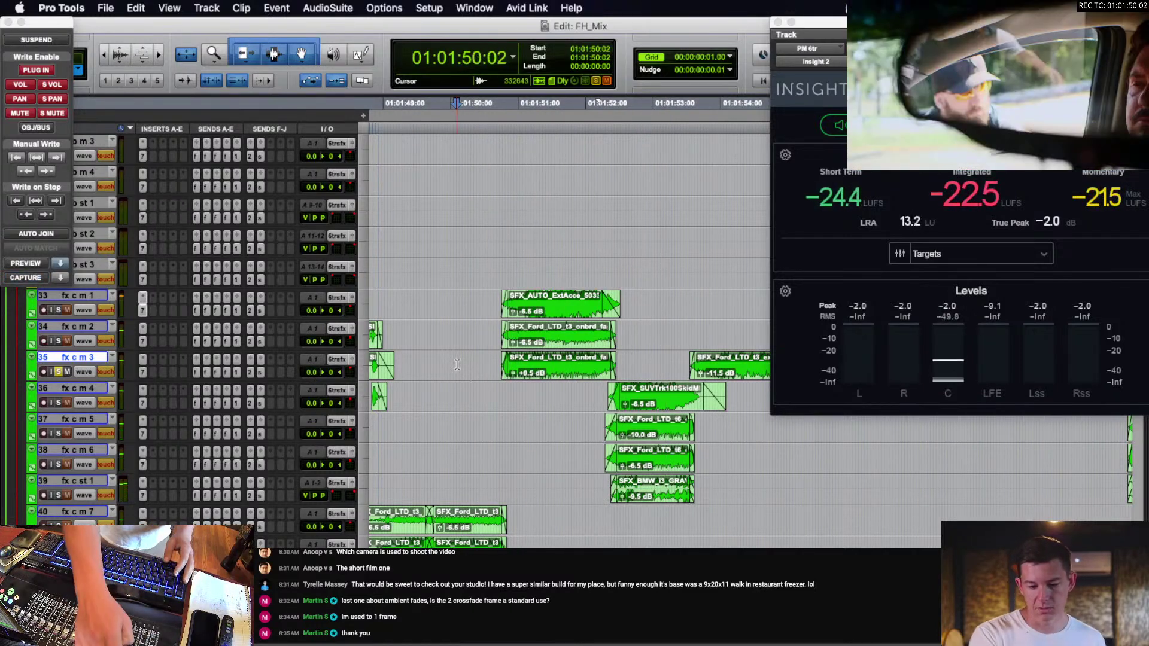
Clear the fx c m 3 solo, show volume automation on the tracks, and play the boosted clip in the full mix.
key("ctrl+minus")
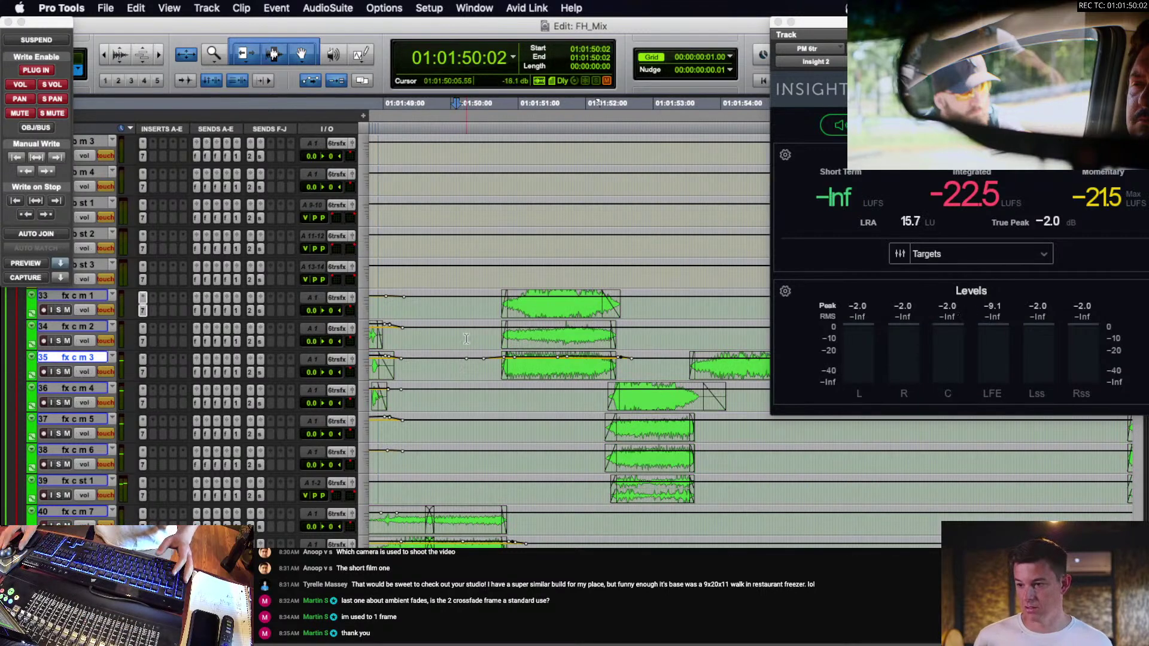
key("space")
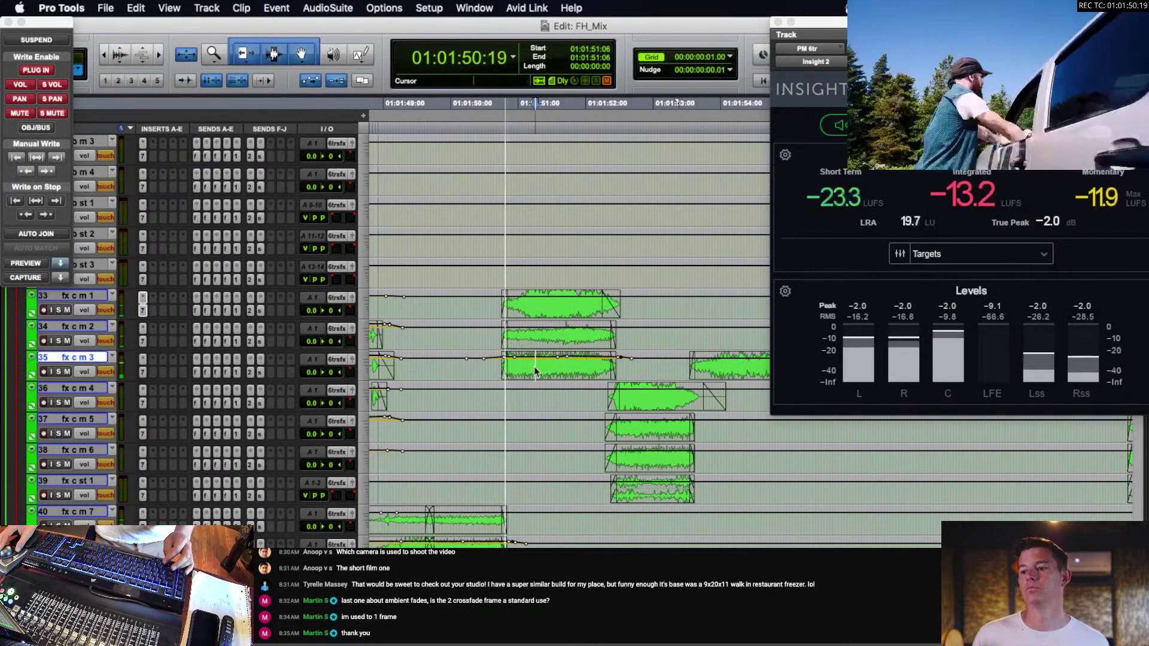
key("space")
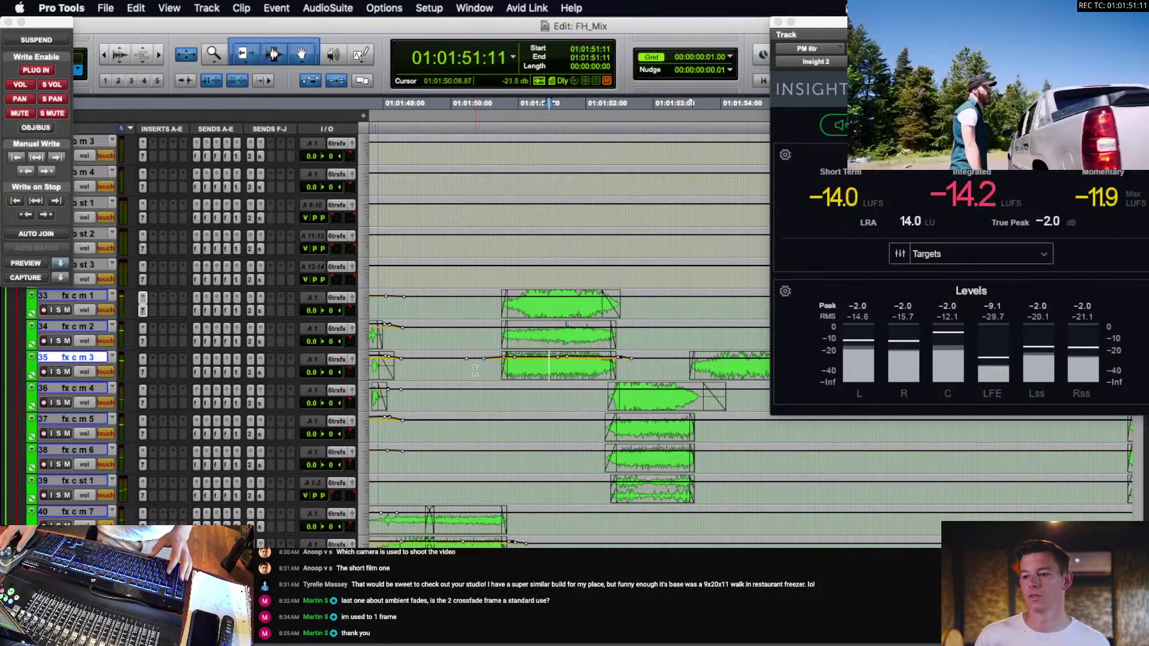
Record a new volume automation pass on fx c m 3 in the full mix, starting from 01:01:49:20.
left_click(474, 370)
left_click(440, 366)
key("space")
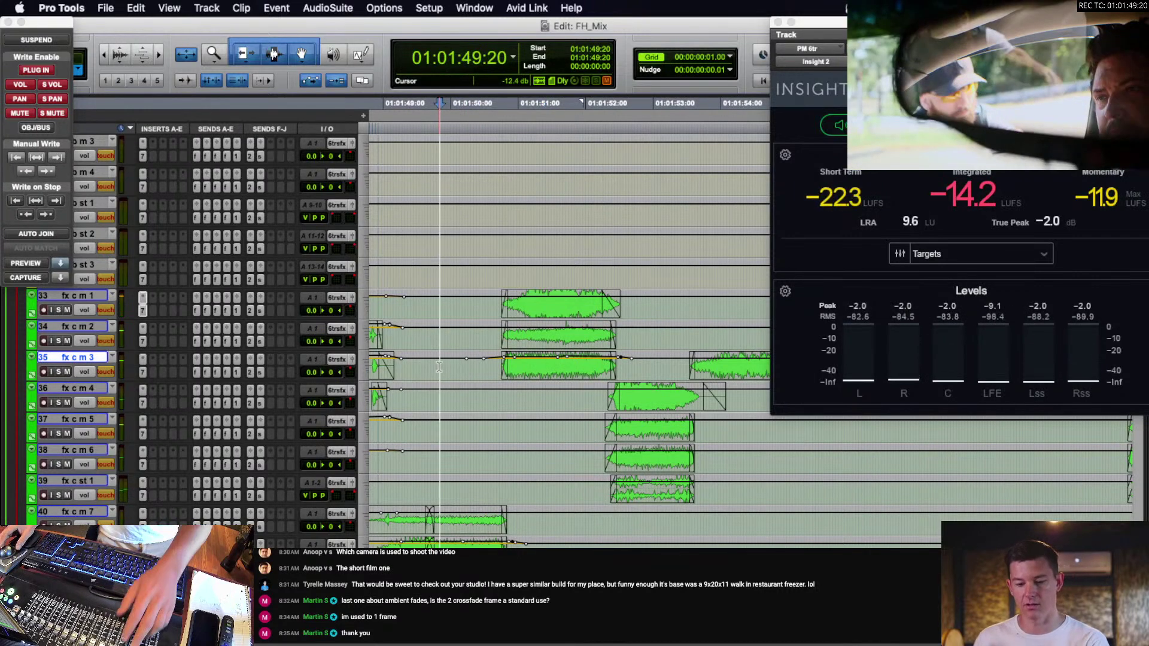
left_click(595, 369)
key("space")
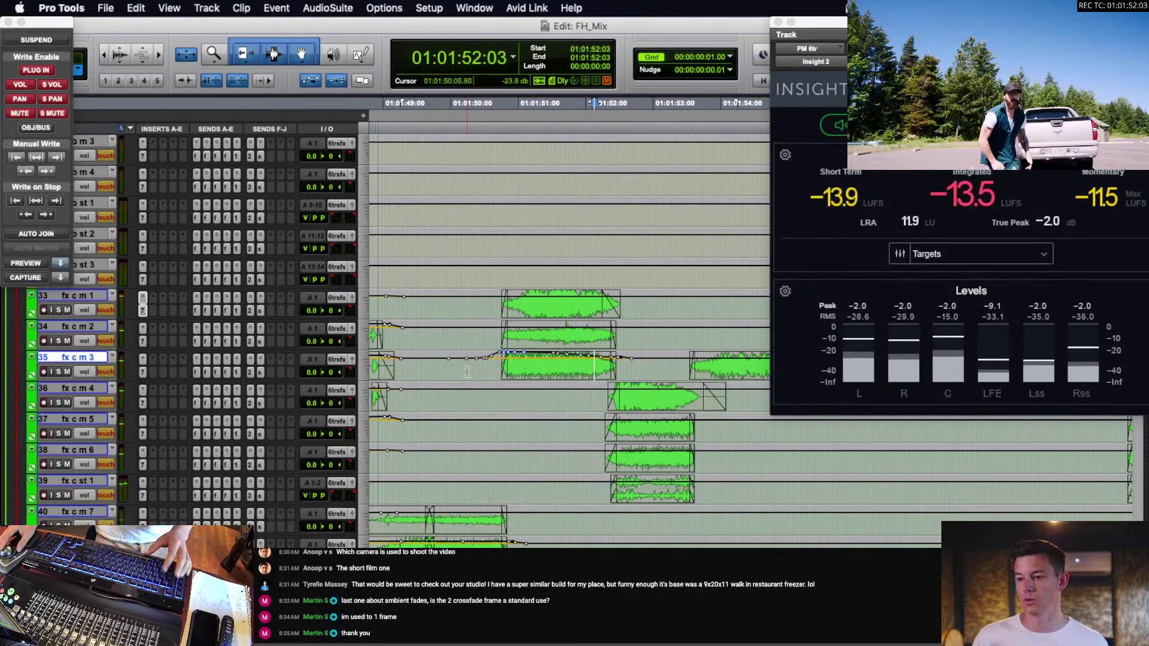
Play back the new fx c m 3 volume automation in the full mix through 01:01:52:03.
left_click(432, 369)
key("space")
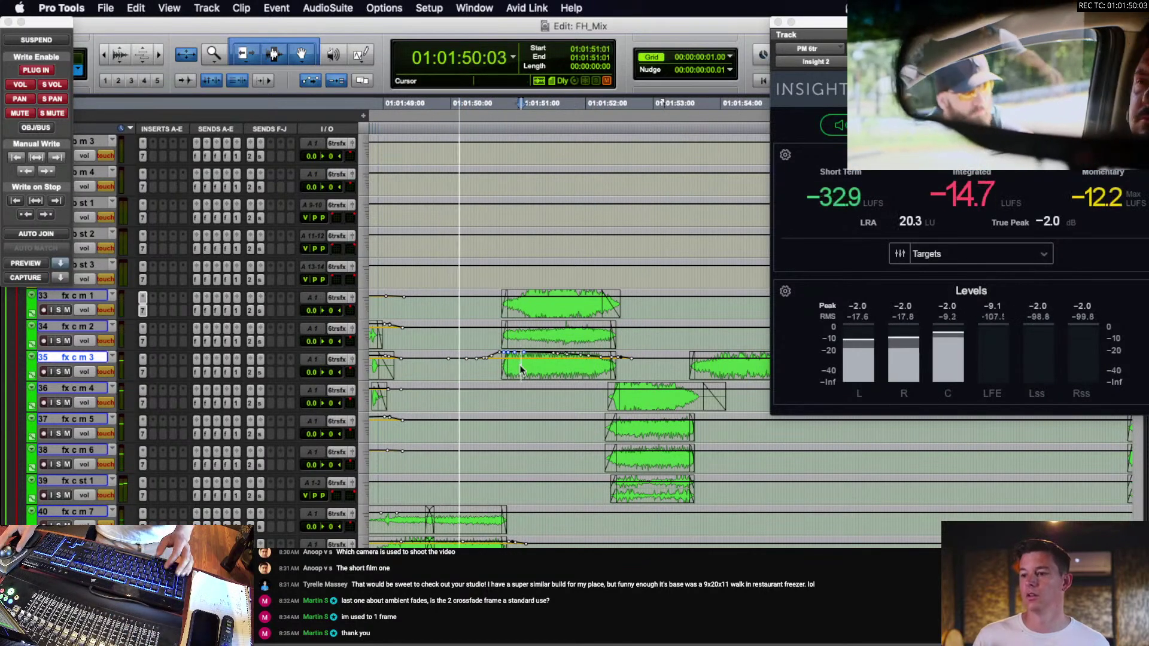
left_click(543, 369)
scroll(542, 369, "down", 2)
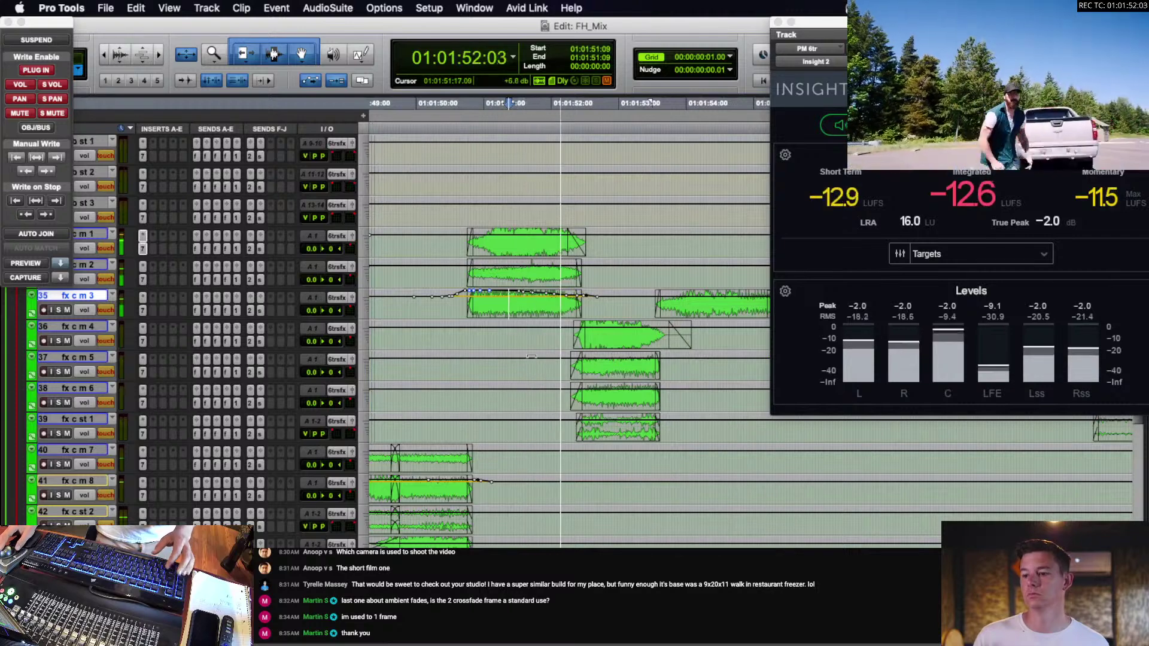
key("space")
Delete the volume breakpoints across the middle of the fx c m 3 clip, from about 01:01:50:23, to smooth its automation.
left_click(481, 304)
left_click_drag(481, 304, 553, 305)
key("Delete")
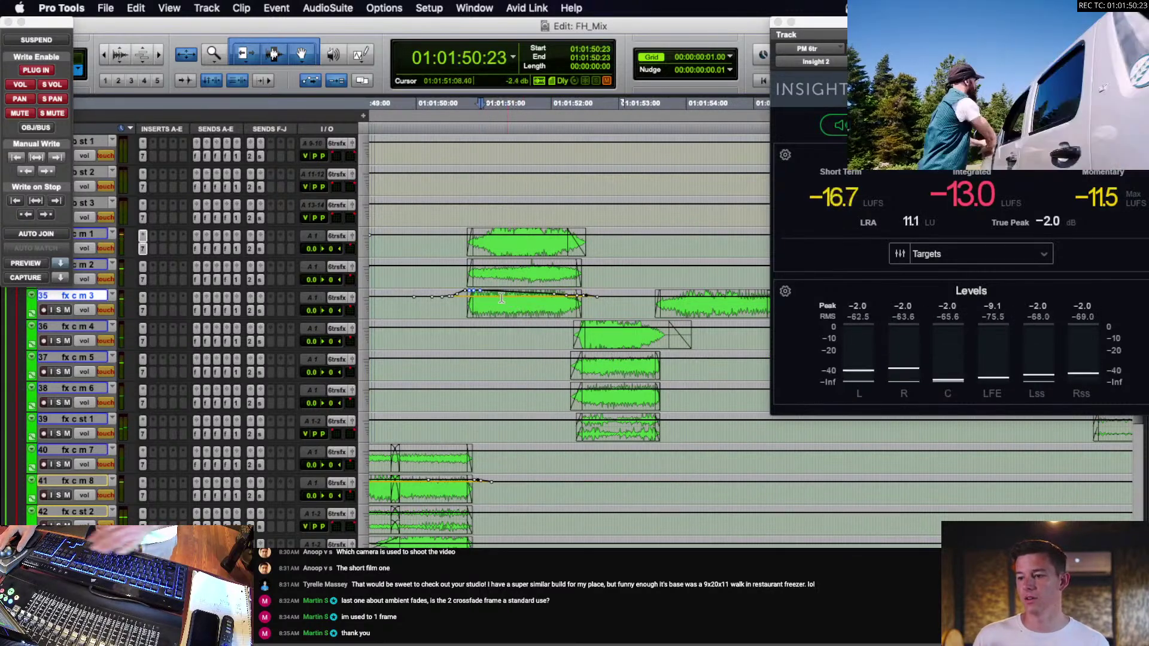
left_click_drag(478, 304, 564, 310)
key("Delete")
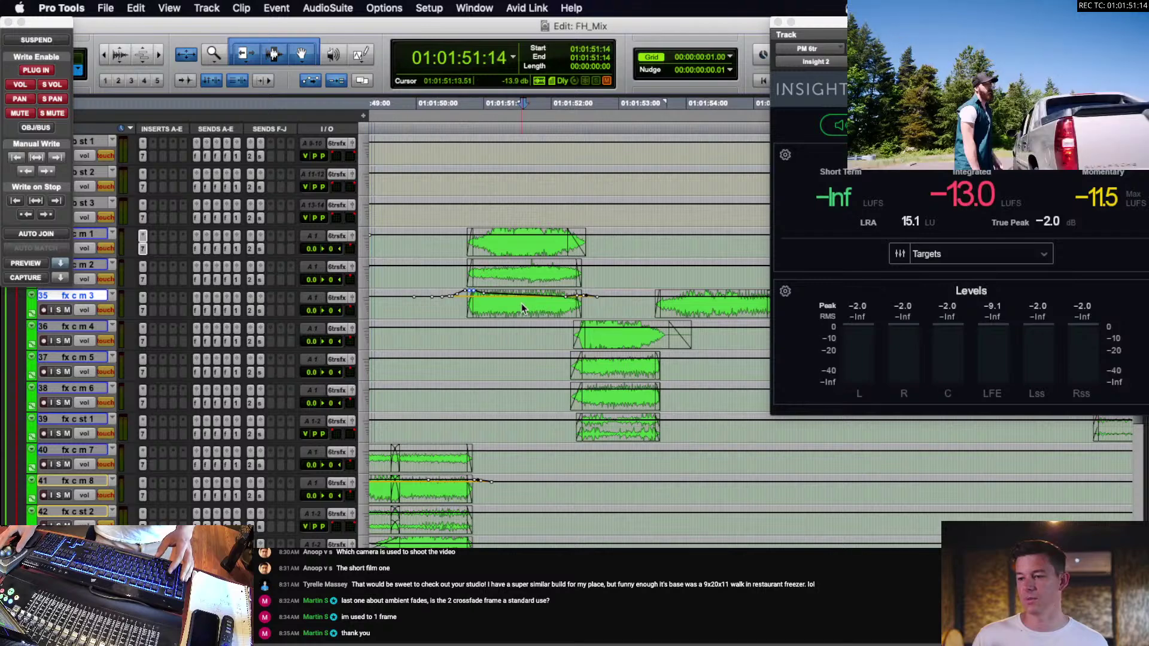
Play the mix past the smoothed fx c m 3 automation and through the skid and Ford clips to about 01:01:53:11.
left_click_drag(467, 305, 492, 307)
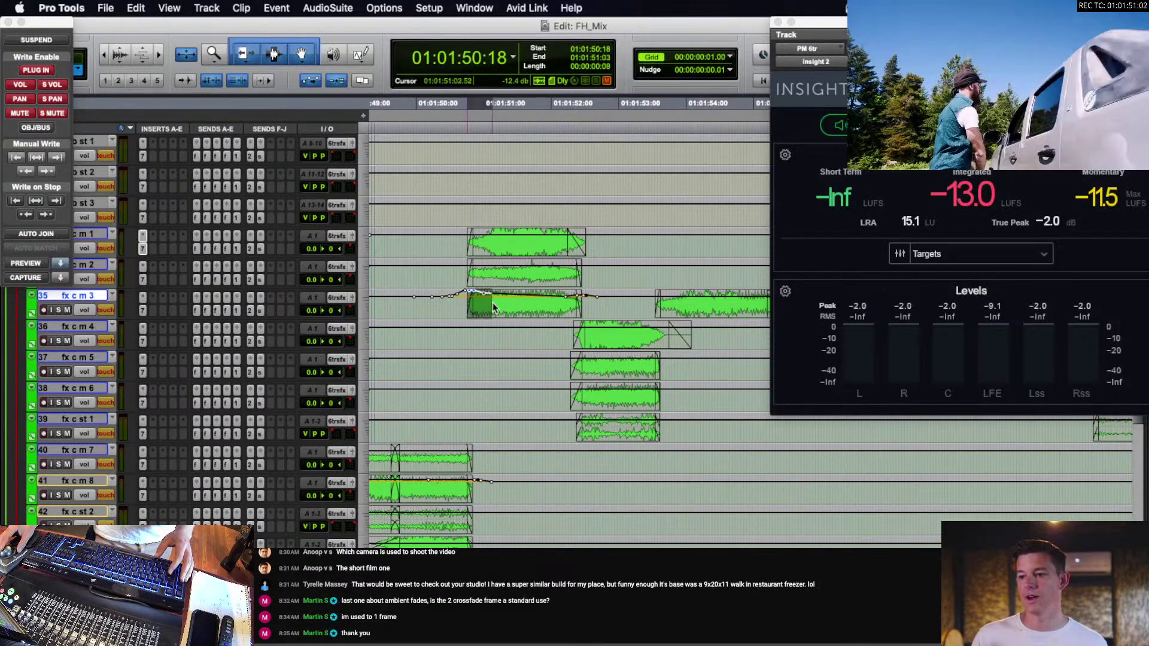
left_click(444, 306)
key("space")
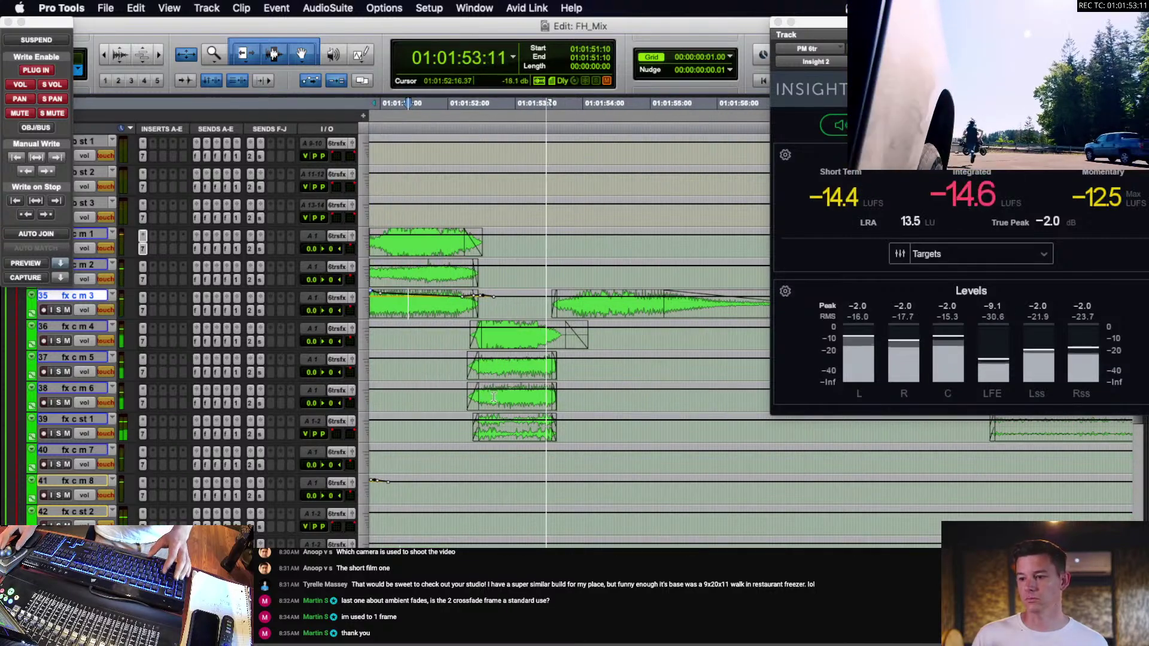
key("space")
Solo fx c st 1, audition its BMW gravel clip from 01:01:52:04, and select the range from 01:01:52:00 to 01:01:54:00.
left_click_drag(467, 433, 521, 436)
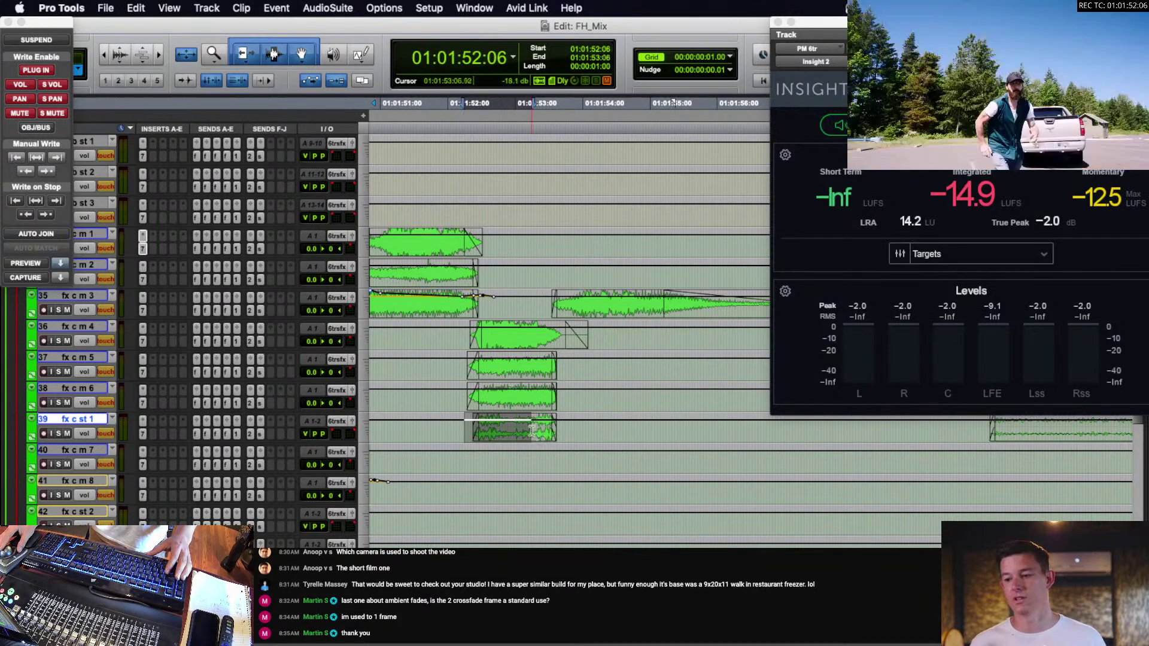
left_click(461, 432)
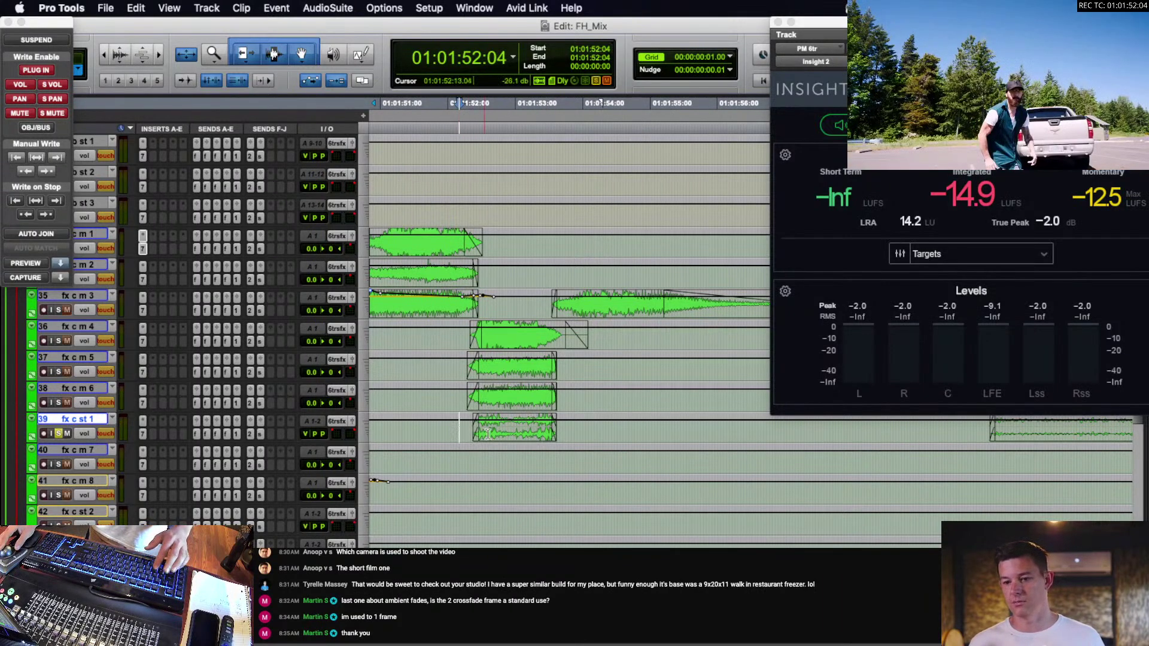
key("space")
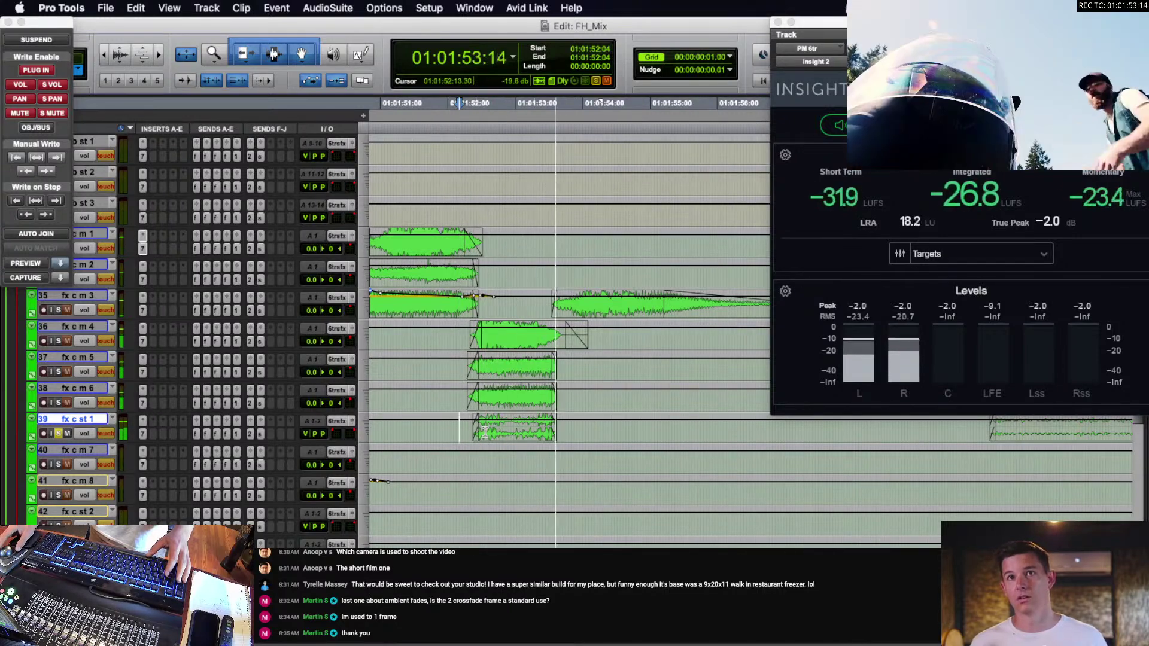
key("space")
left_click(447, 428)
left_click_drag(446, 428, 582, 441)
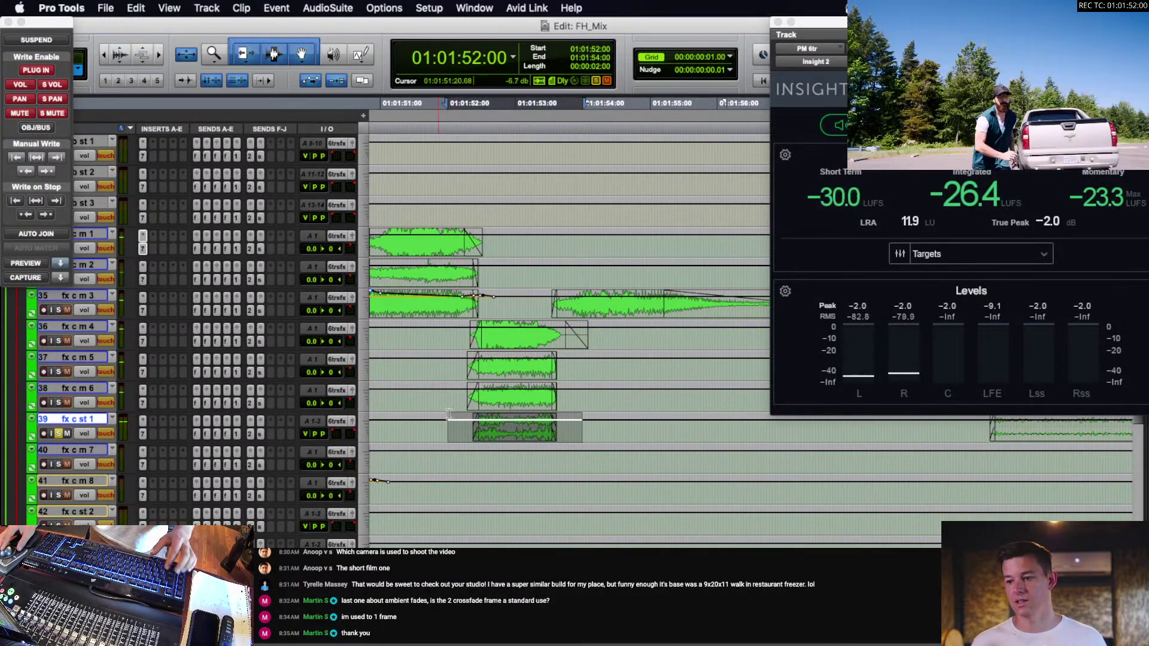
Solo and audition the clips on fx c m 6, fx c m 5 and fx c m 4 in turn, starting around 01:01:52:07.
left_click(472, 398)
key("space")
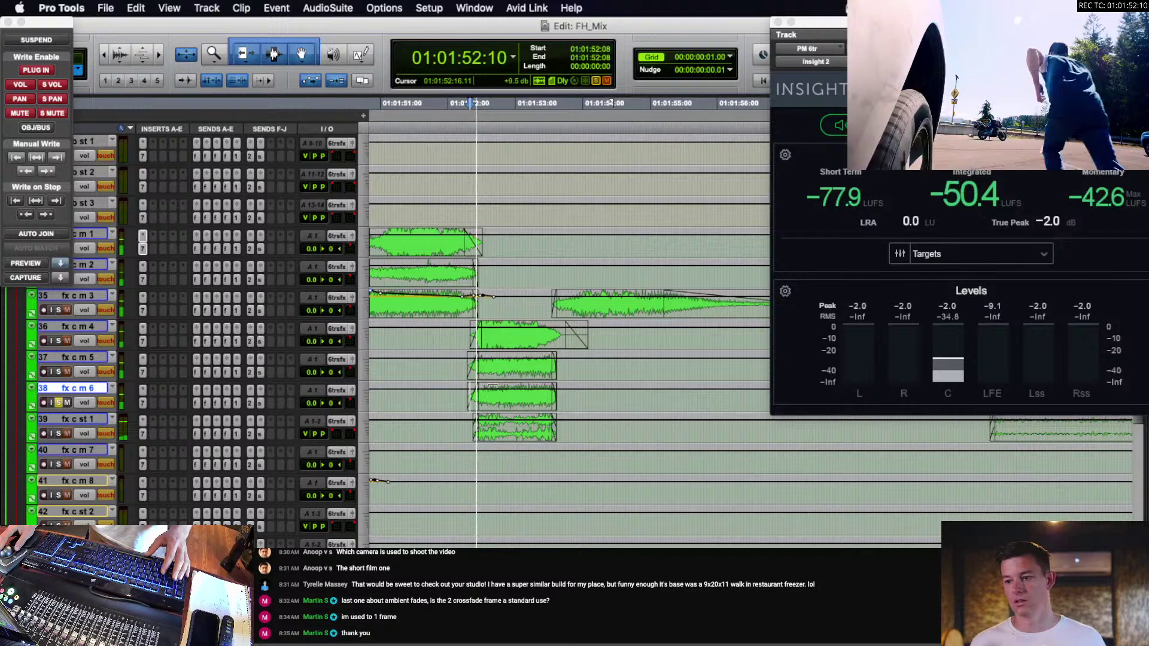
key("space")
left_click(468, 366)
key("space")
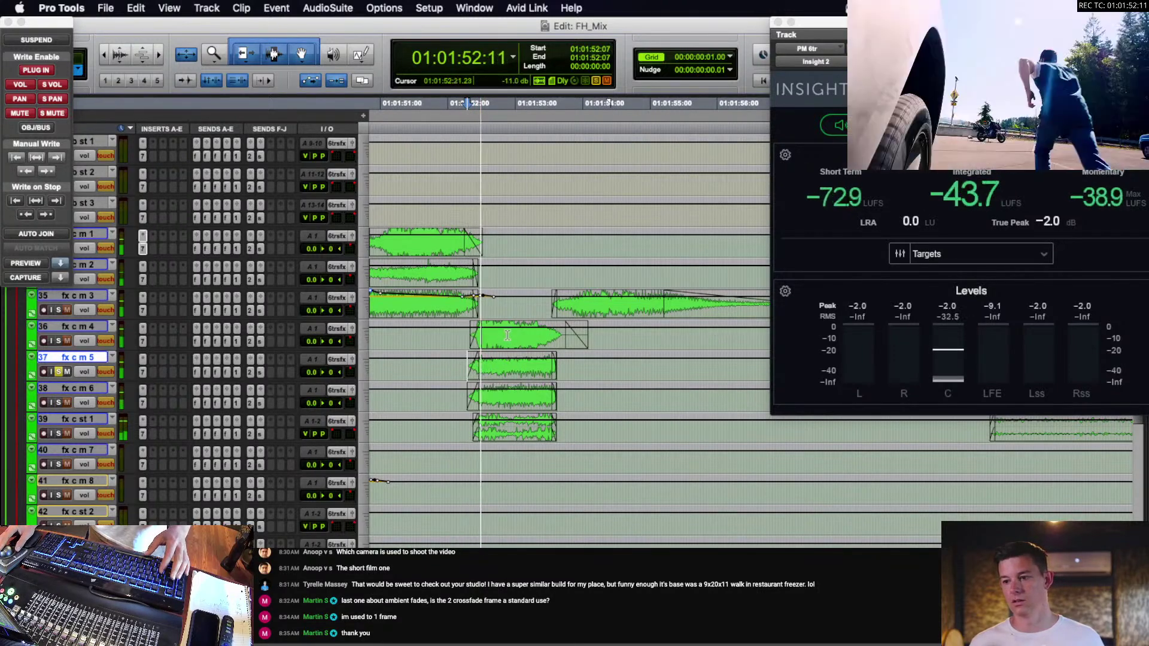
key("space")
left_click(468, 333)
key("space")
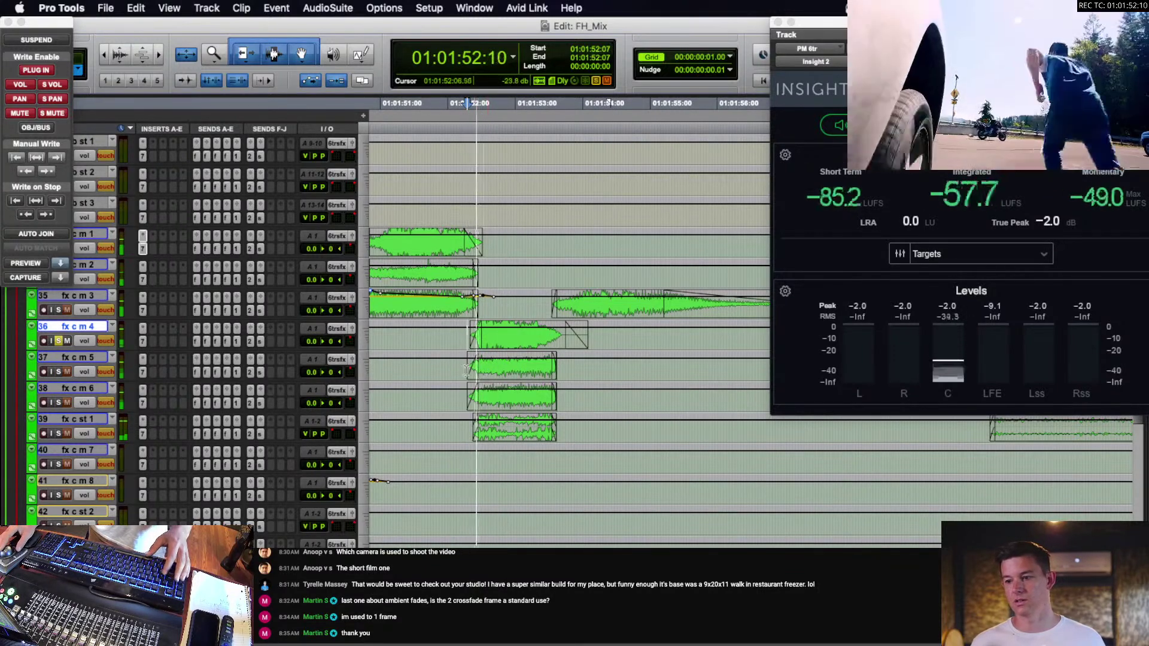
key("space")
left_click(460, 338)
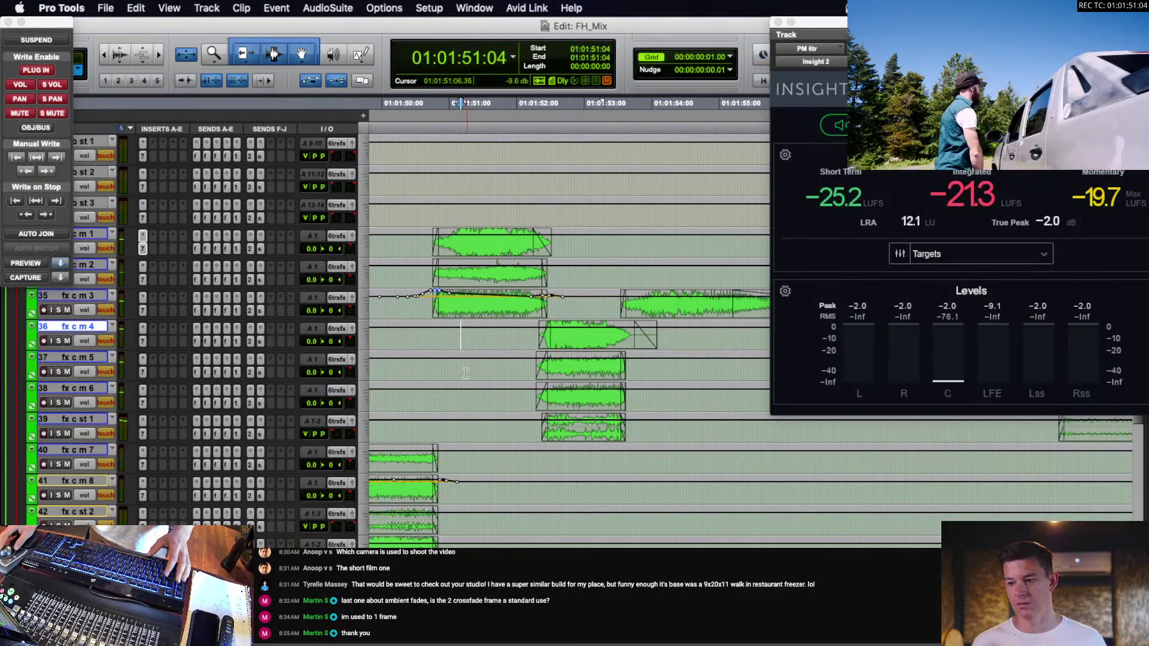
Select fx c m 4 and fx c st 1 together and record their volume automation in one pass from 01:01:50:20 to about 01:01:54:01.
left_click(92, 420, "super")
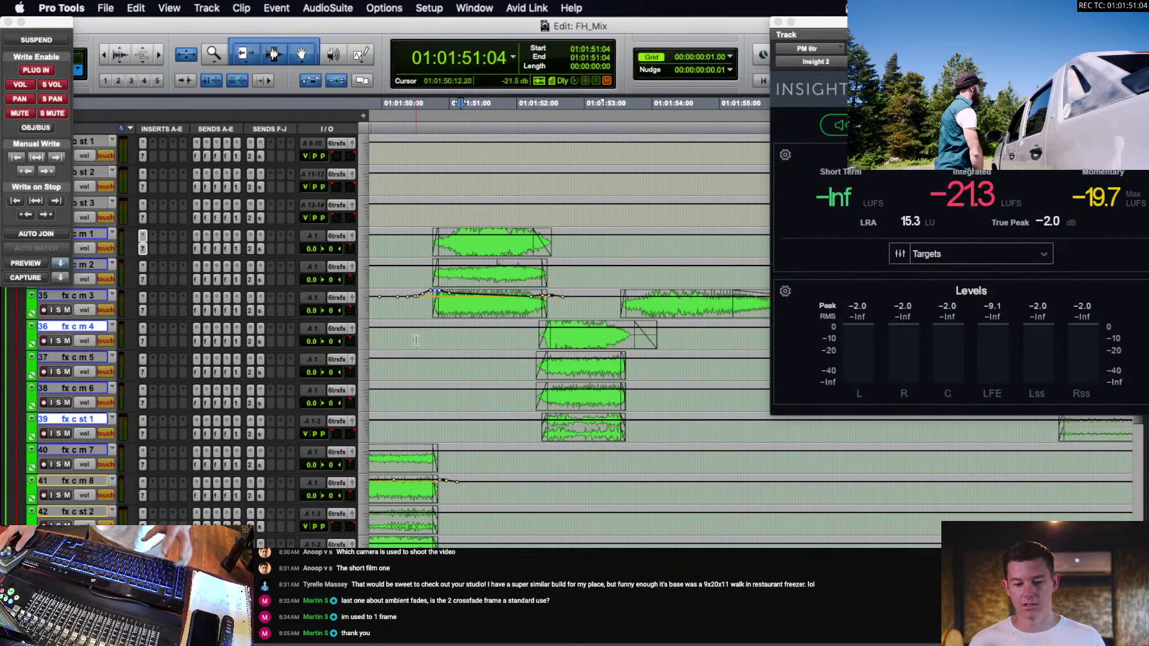
left_click(438, 339)
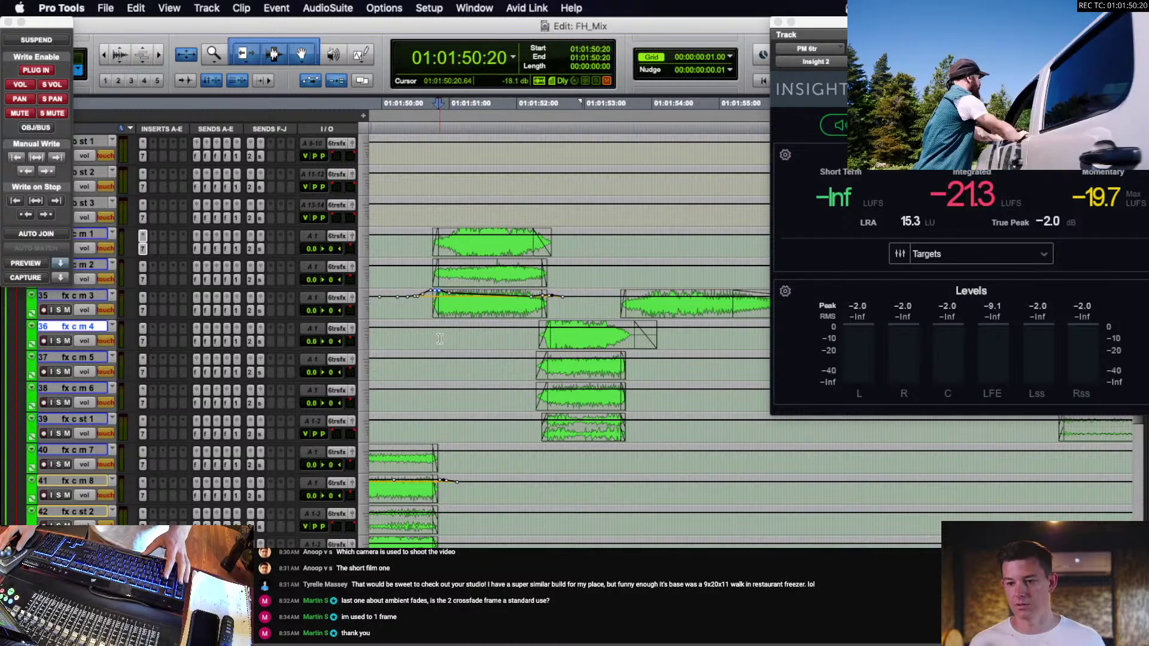
key("space")
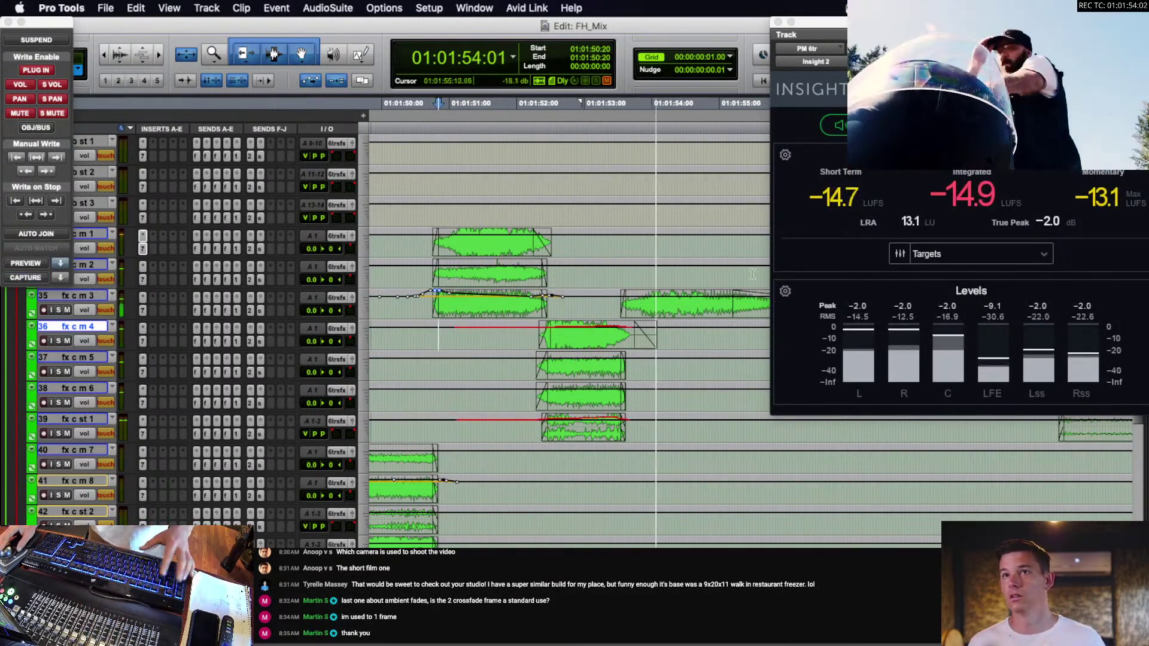
key("space")
Solo fx c m 3 near the start of its second Ford clip and switch the tracks from volume automation to waveform view.
left_click_drag(436, 308, 442, 308)
key("r")
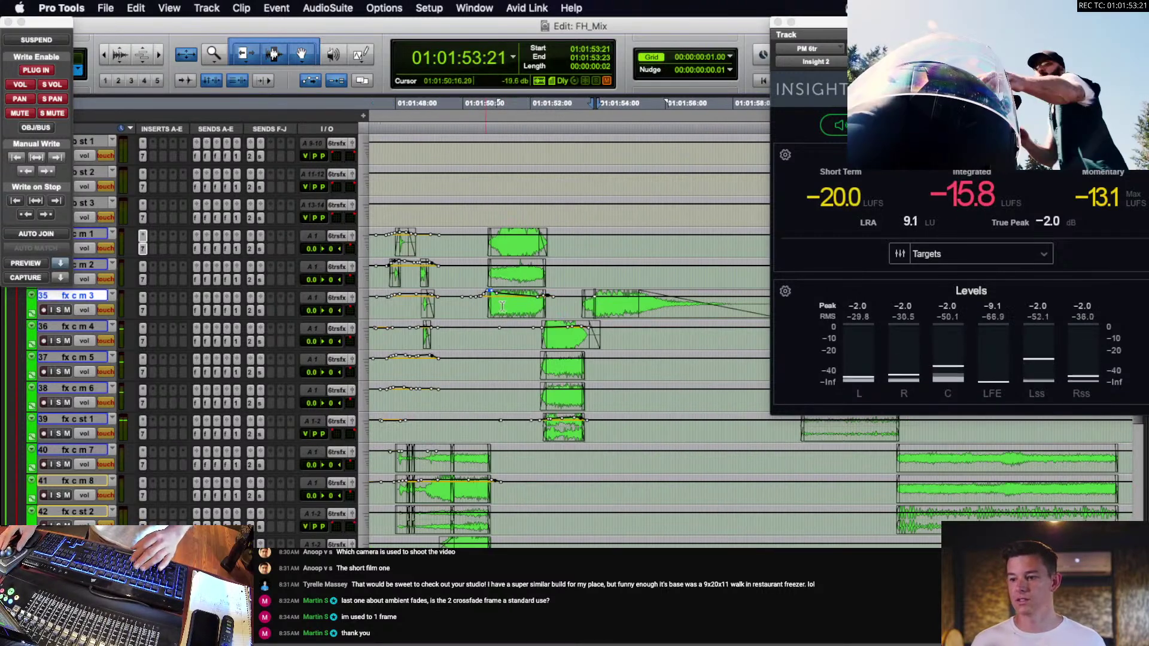
scroll(503, 311, "right", 2)
left_click(502, 308)
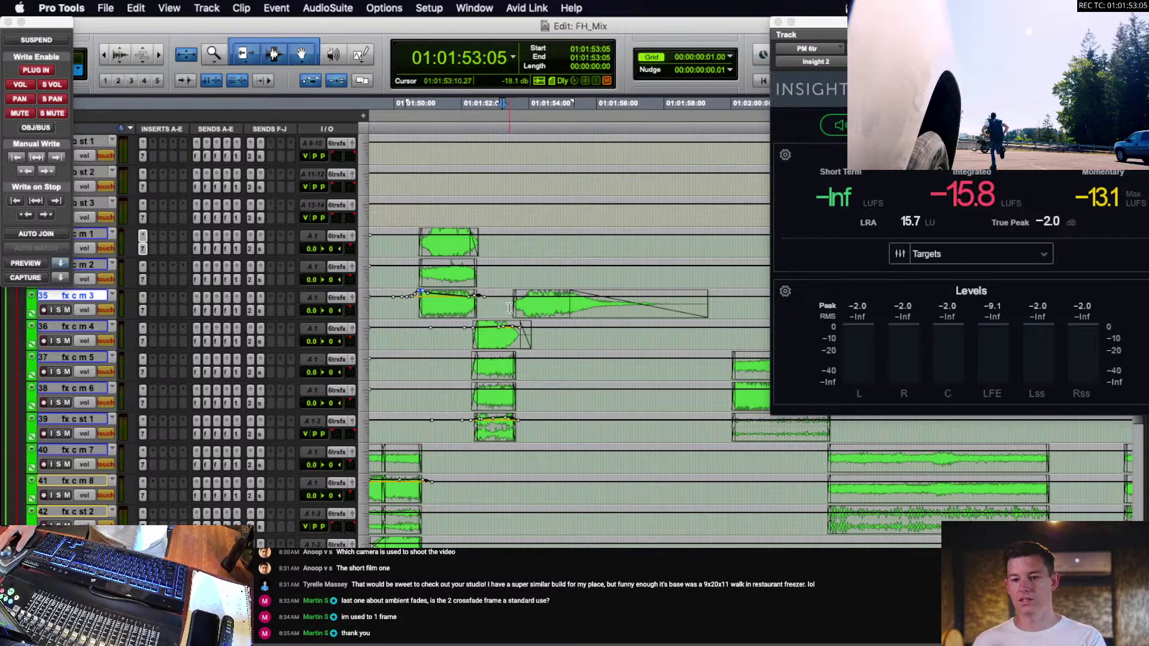
left_click(509, 308)
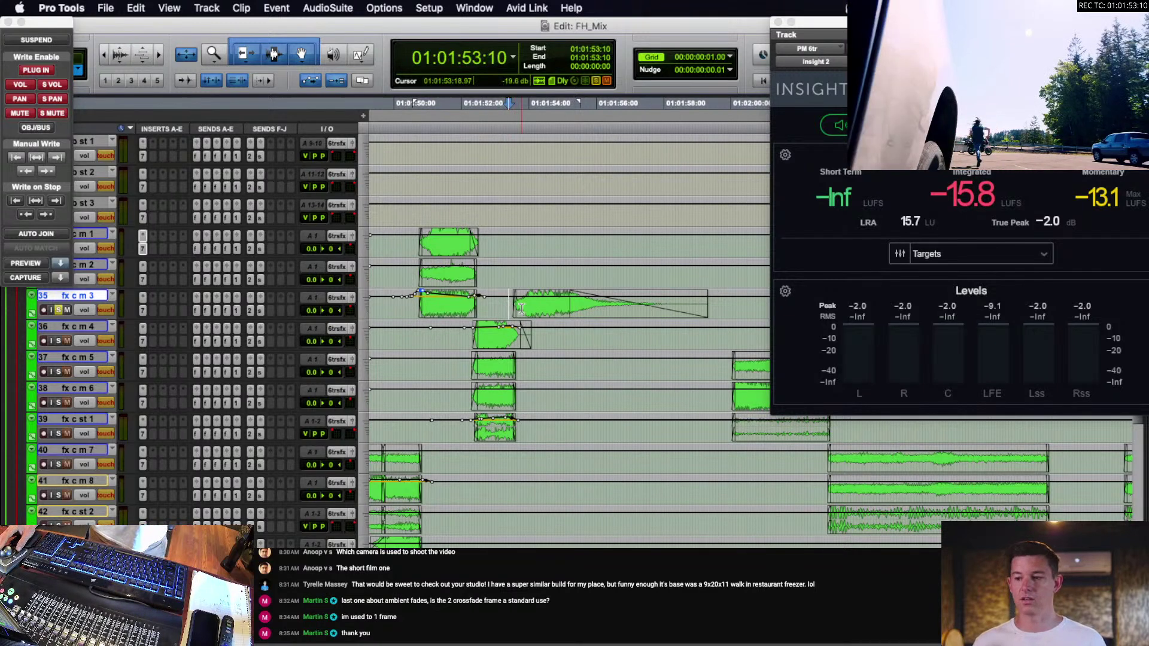
key("ctrl+minus")
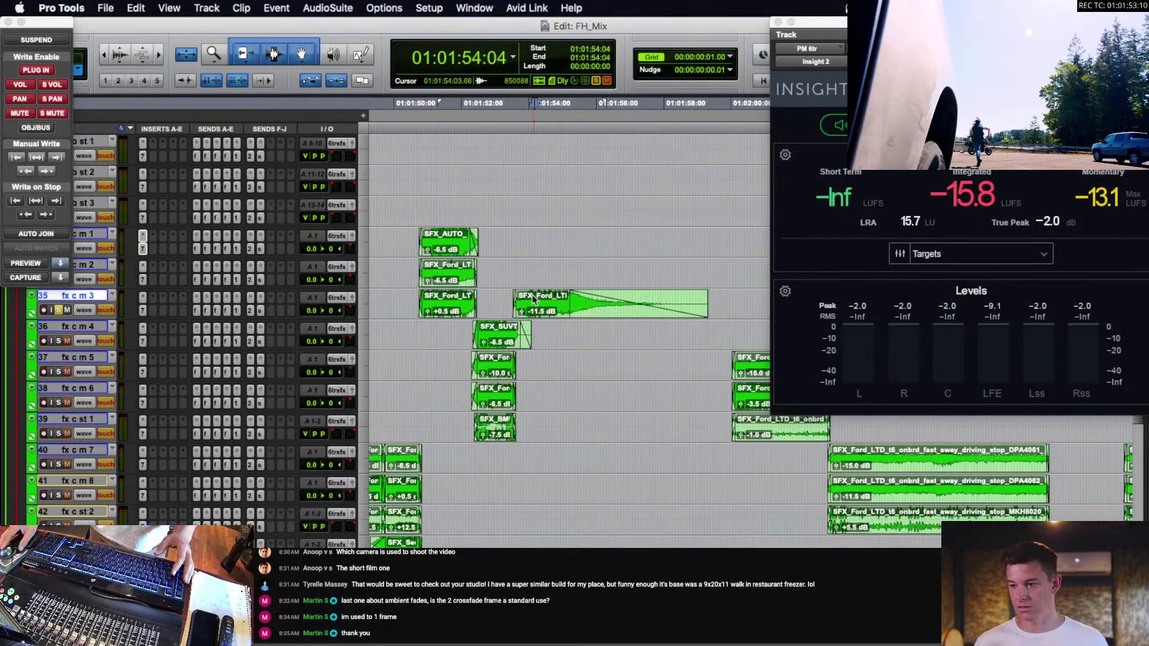
Audition the soloed Ford clip on fx c m 3 from 01:01:53:10 to about 01:01:56:02.
key("t")
scroll(544, 303, "right", 2)
scroll(544, 303, "left", 1)
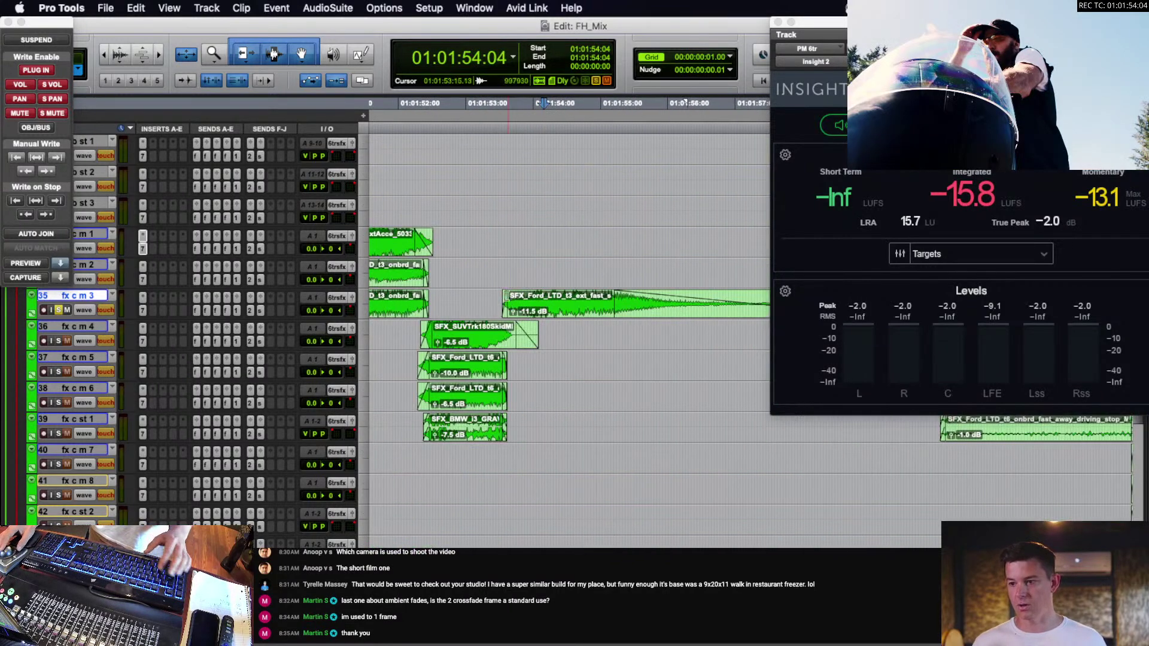
left_click(506, 300)
key("space")
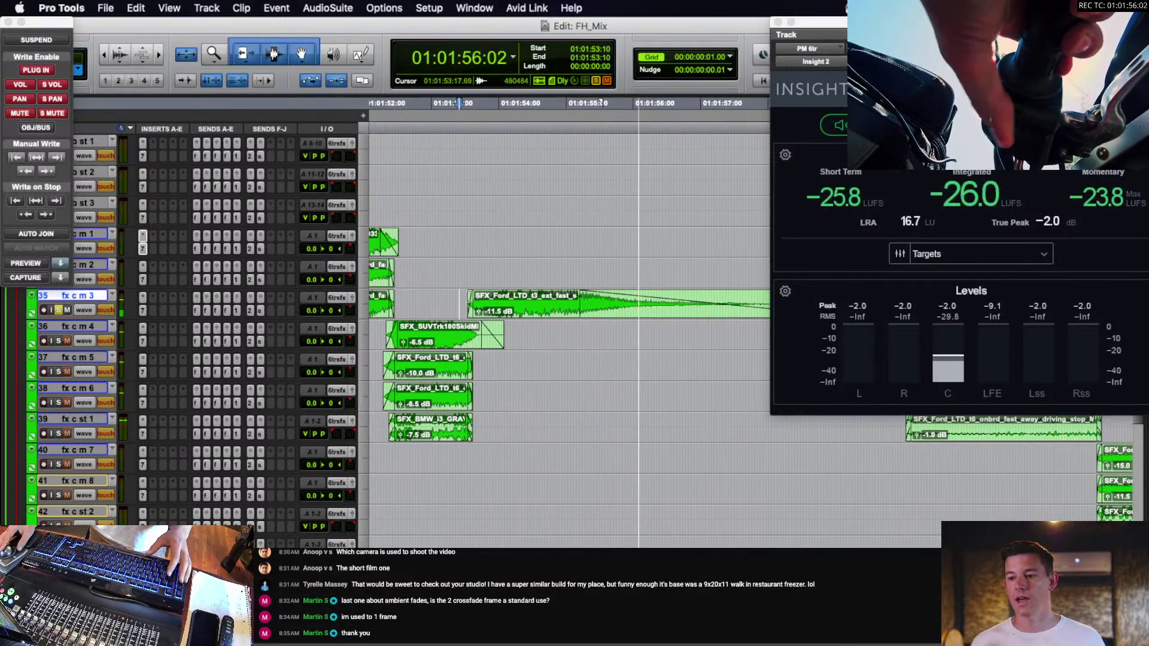
key("space")
Select 01:01:53:03 to 01:01:53:18 on fx c m 3 and open the track's surround panner beside the clip.
left_click(448, 303)
key("r")
scroll(449, 303, "right", 2)
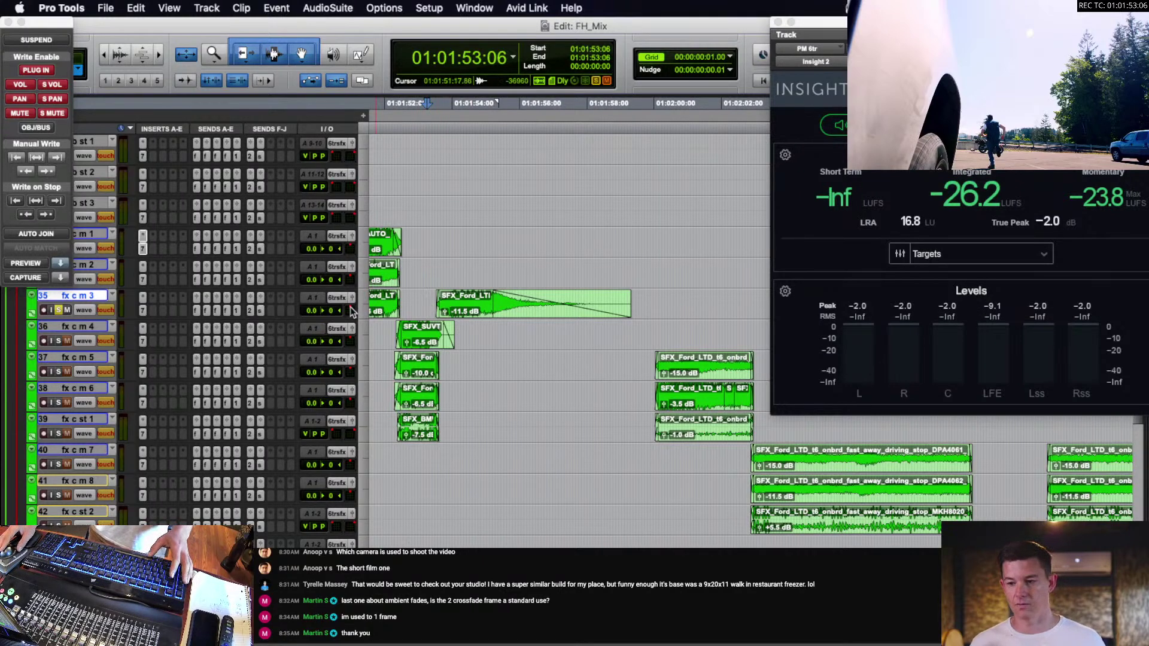
mouse_move(430, 293)
left_mouse_down()
mouse_move(425, 303)
mouse_move(444, 306)
left_mouse_up()
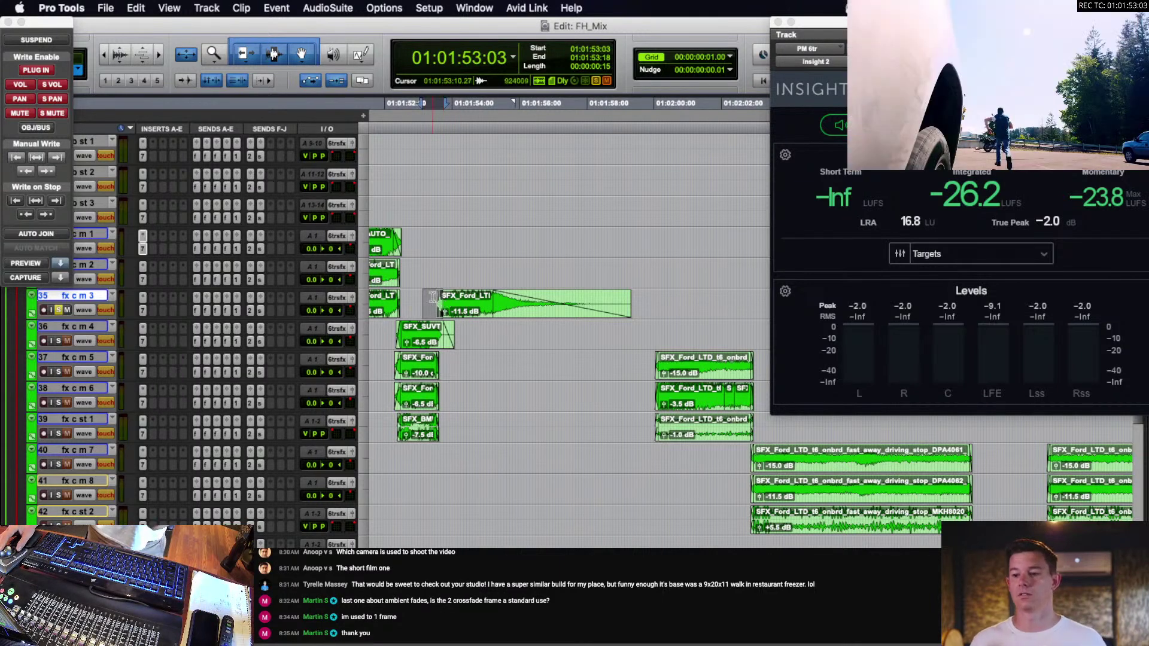
left_click(352, 297)
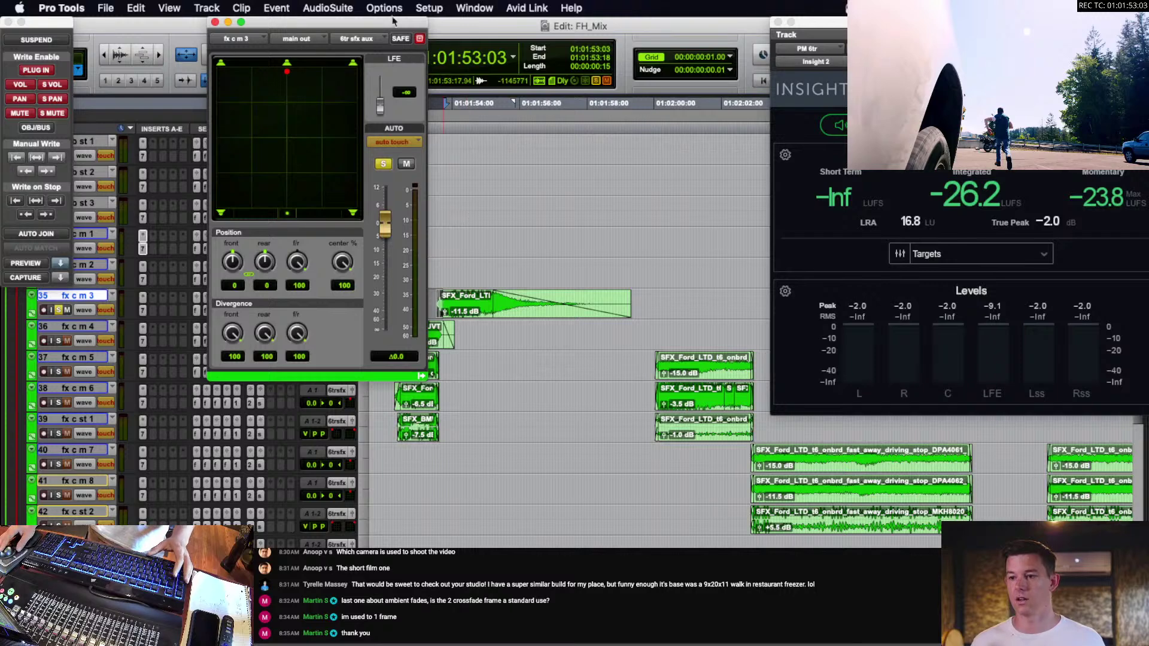
left_click_drag(393, 22, 358, 29)
Record surround pan automation on fx c m 3 from 01:01:53:02, sweeping from front centre to the rear right by about 01:01:58:10.
left_click(421, 295)
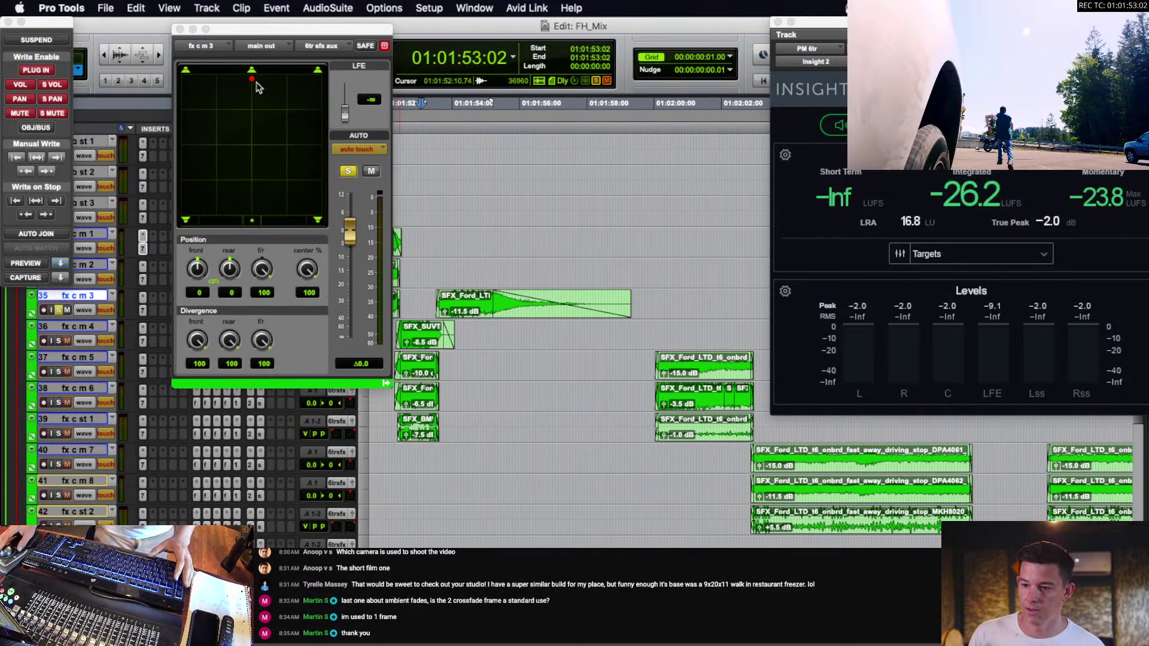
scroll(418, 312, "up", 1)
left_click(426, 332)
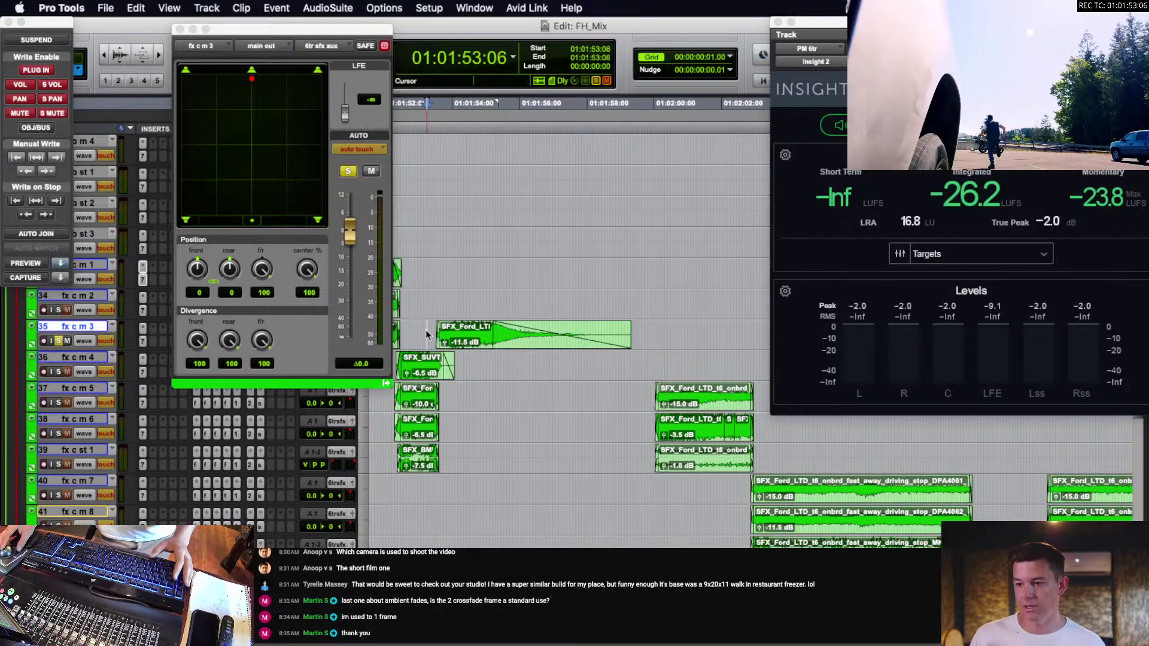
scroll(426, 332, "up", 1)
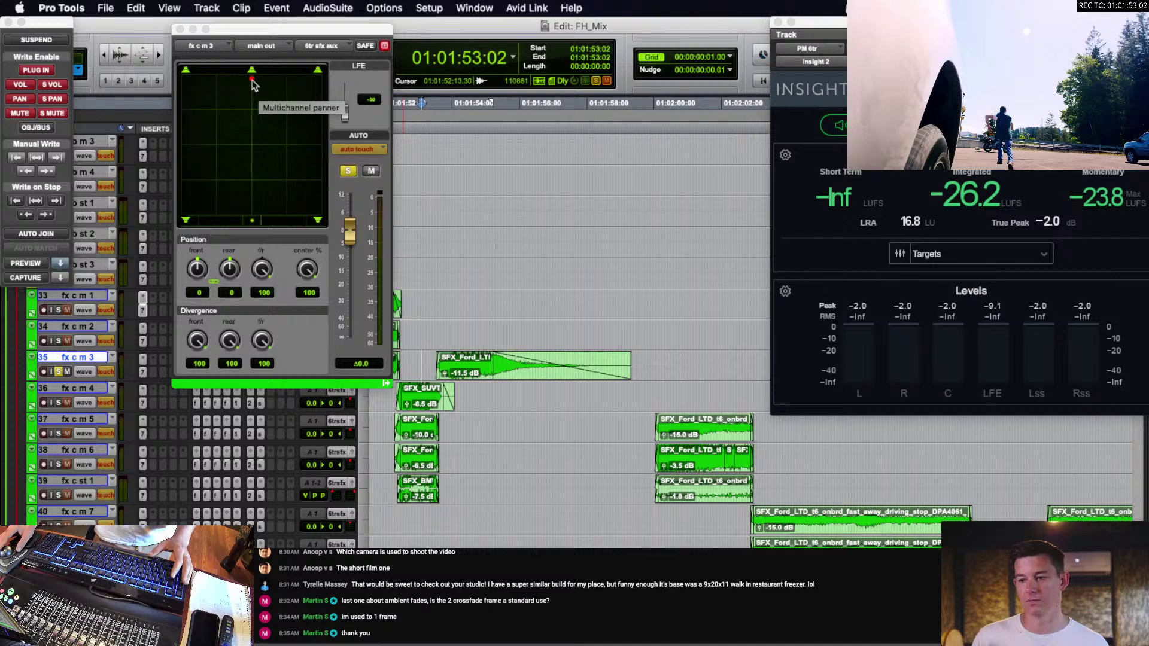
key("space")
left_click_drag(252, 80, 318, 209)
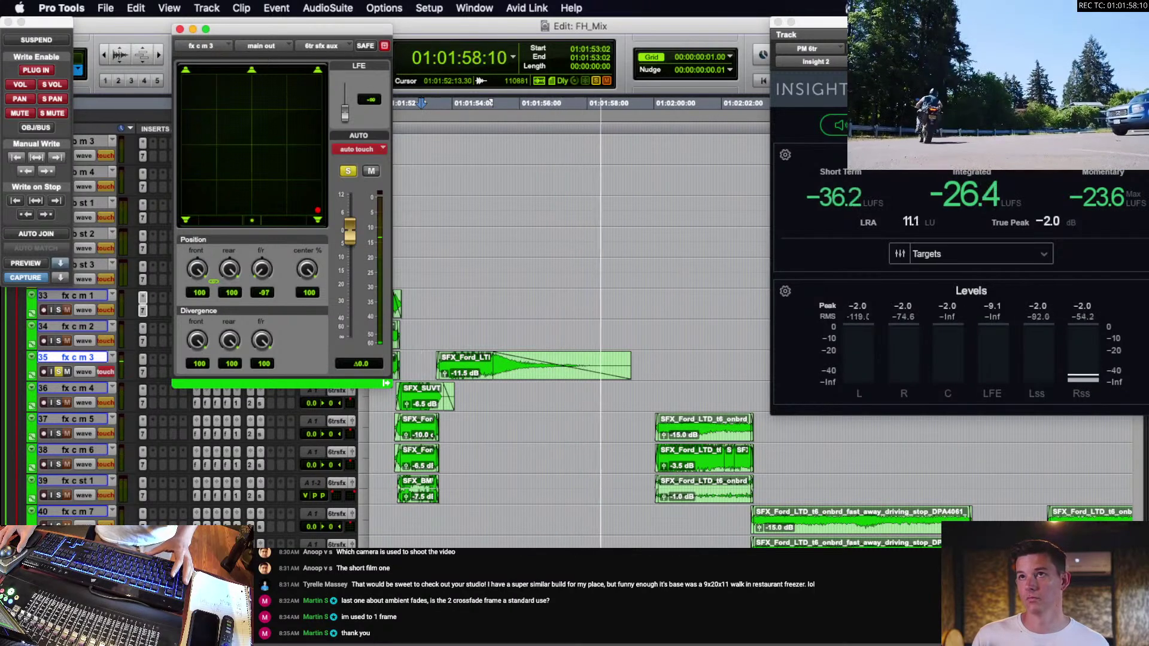
key("space")
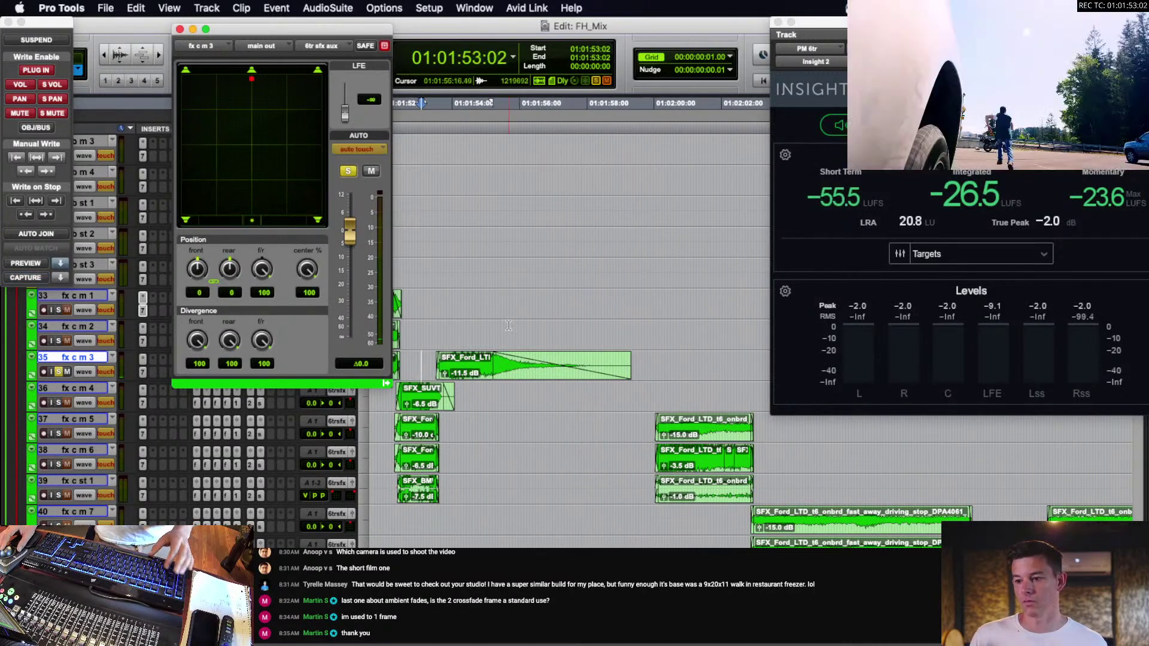
Unsolo fx c m 3, close its panner, and check the recorded pan at points from 01:01:55:03 back to 01:01:53:06.
left_click(489, 325)
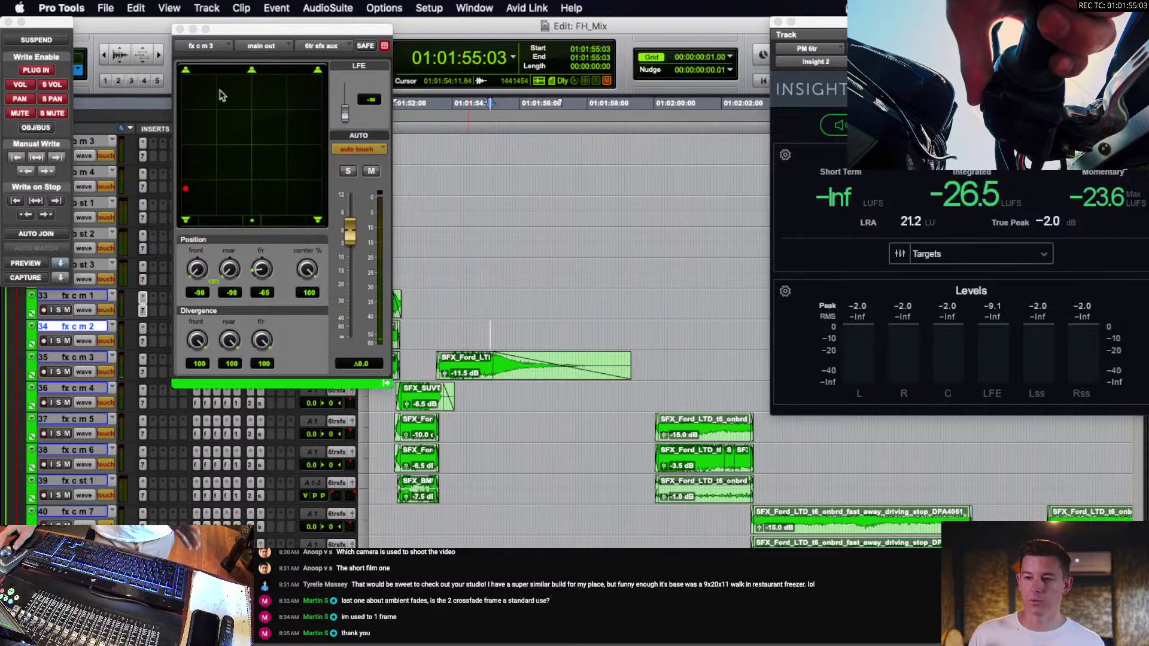
left_click(180, 30)
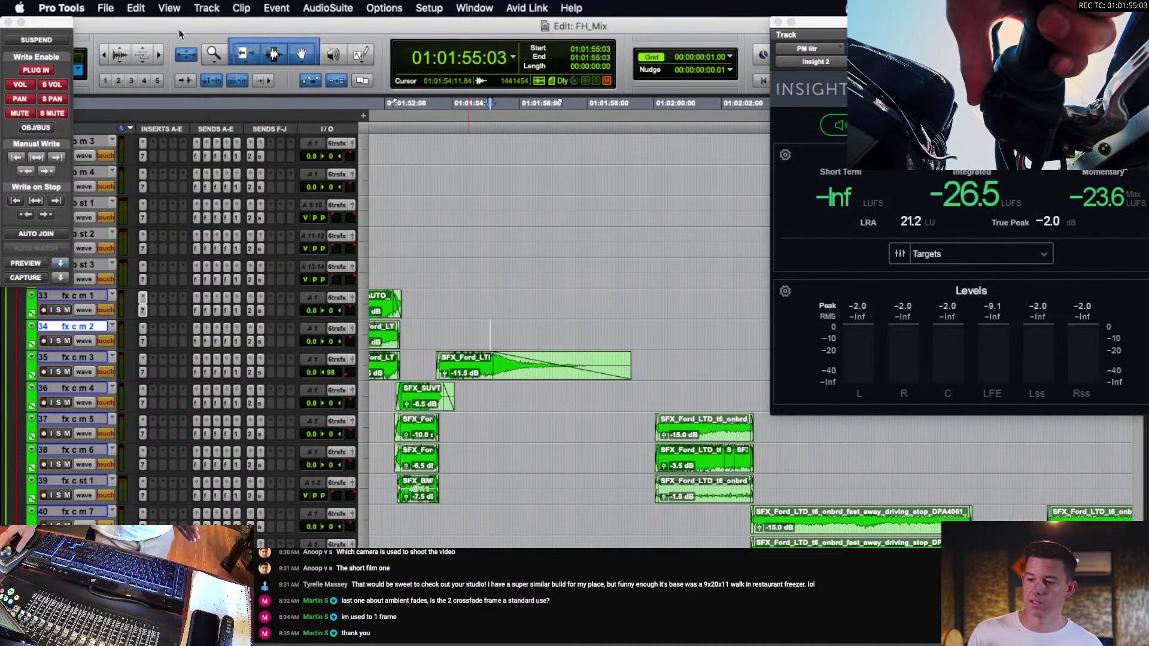
left_click(483, 328)
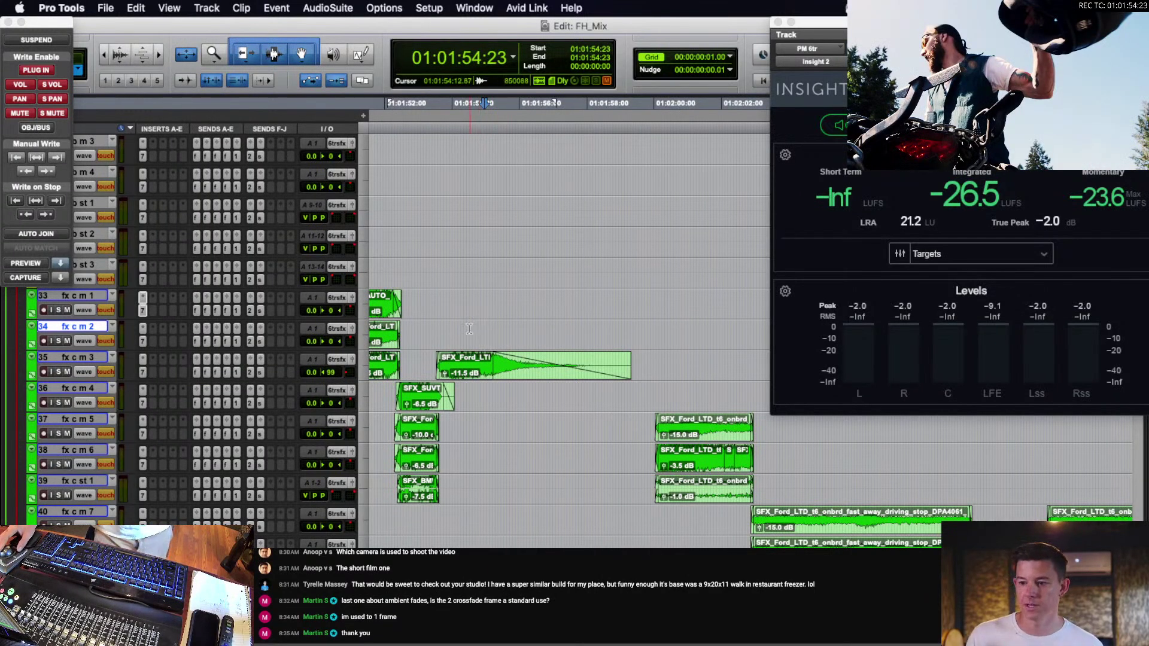
left_click(437, 331)
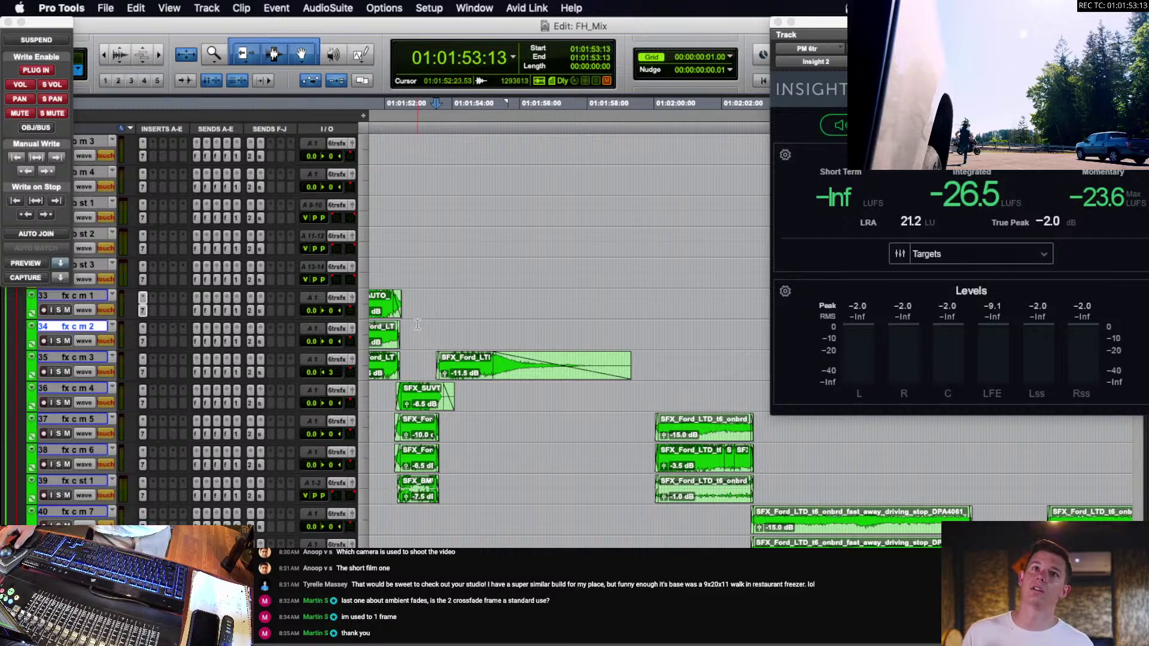
scroll(422, 358, "up", 2)
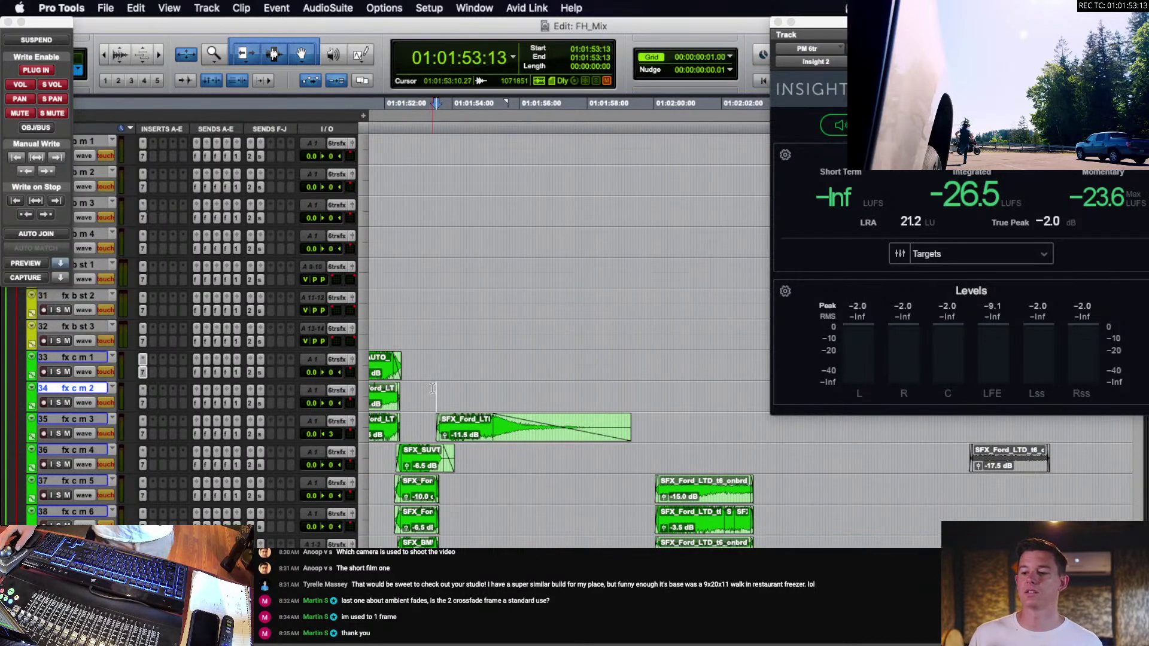
left_click(428, 393)
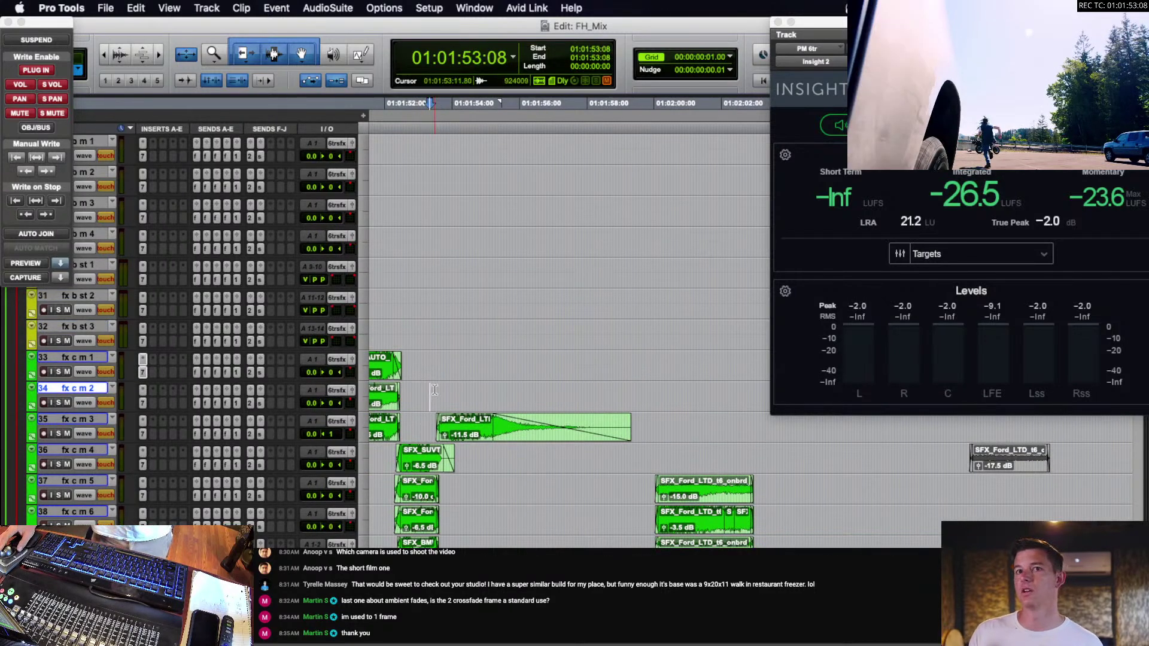
left_click(428, 423)
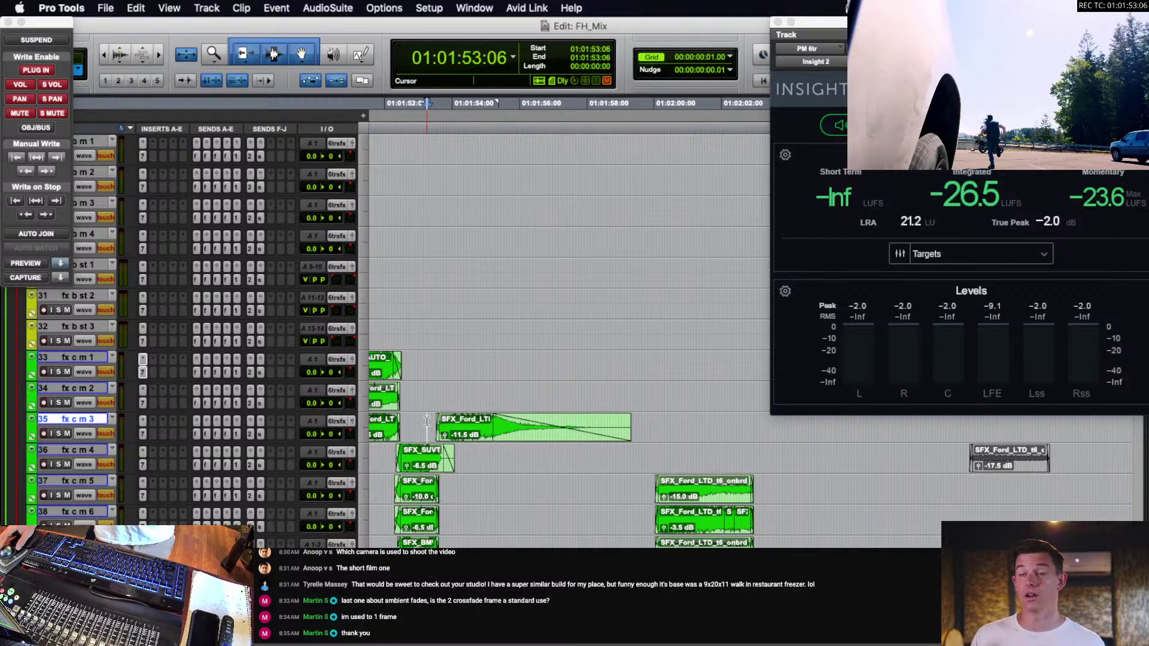
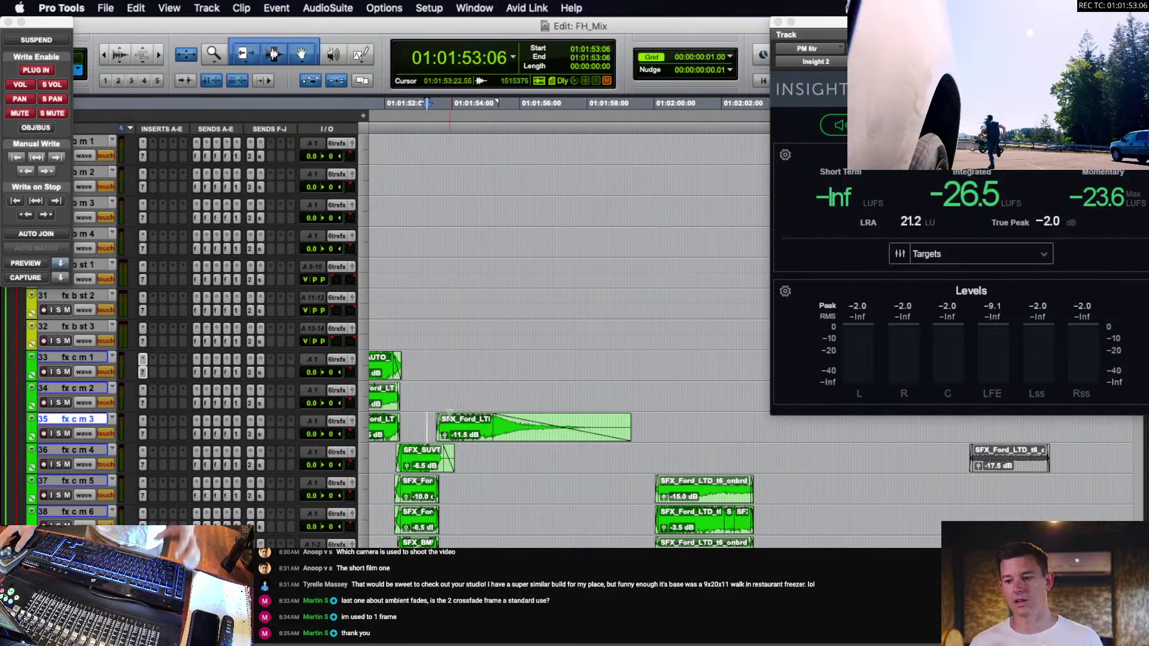
Look over the neighbouring car clips and place the cursor at 01:01:59:07 on fx c m 5, ahead of its next Ford clip.
scroll(473, 389, "down", 3)
scroll(455, 350, "left", 2)
scroll(428, 339, "left", 2)
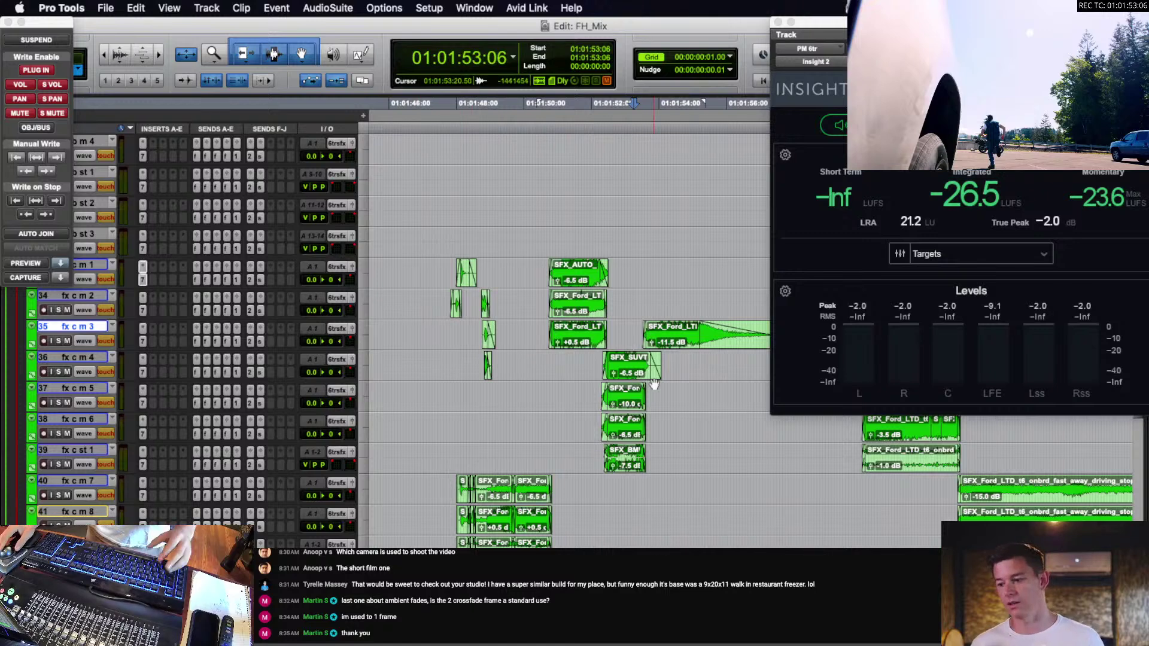
scroll(654, 384, "right", 2)
scroll(654, 384, "down", 2)
scroll(654, 385, "right", 2)
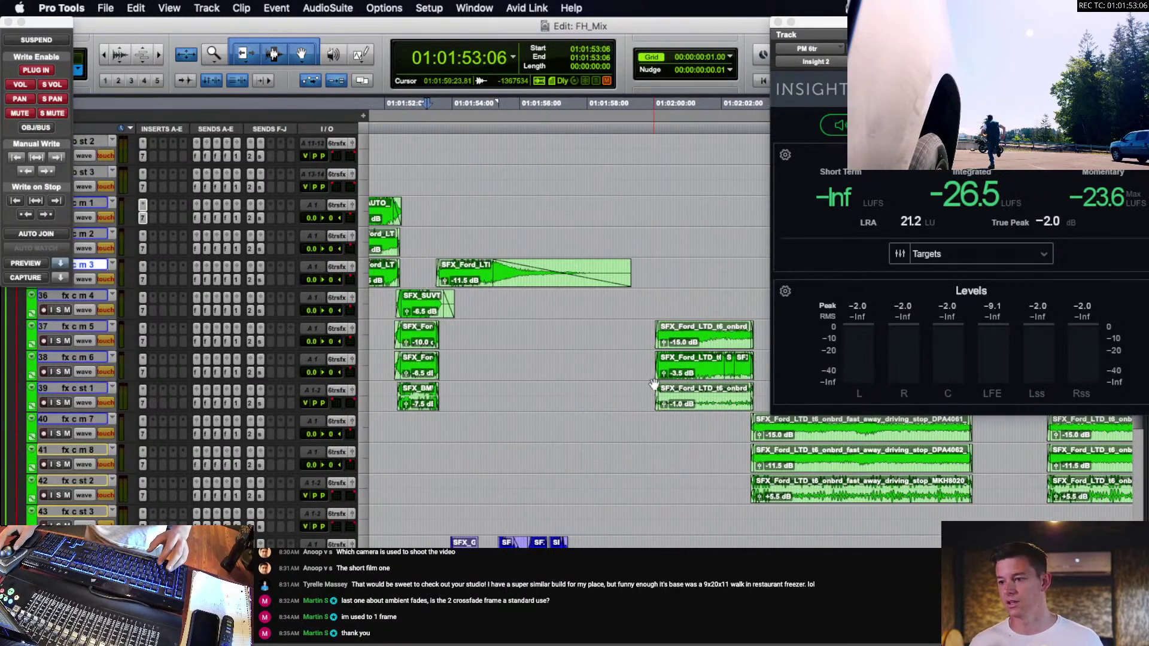
left_click(630, 328)
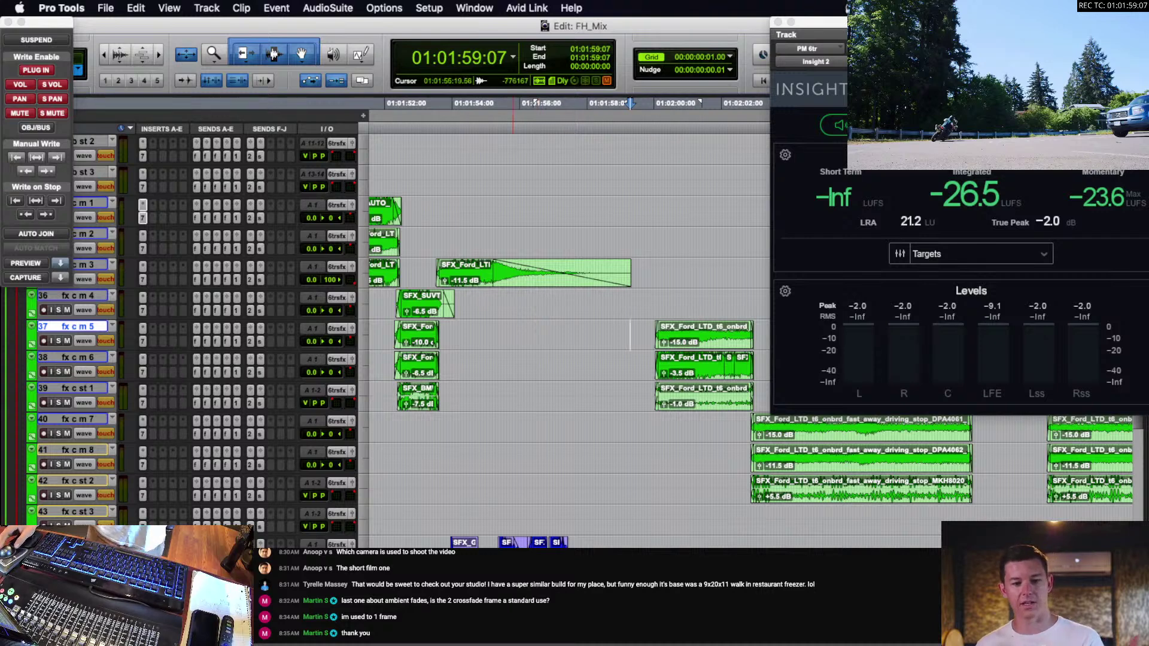
Switch to OBS and read back through the live chat messages.
key("super+Tab")
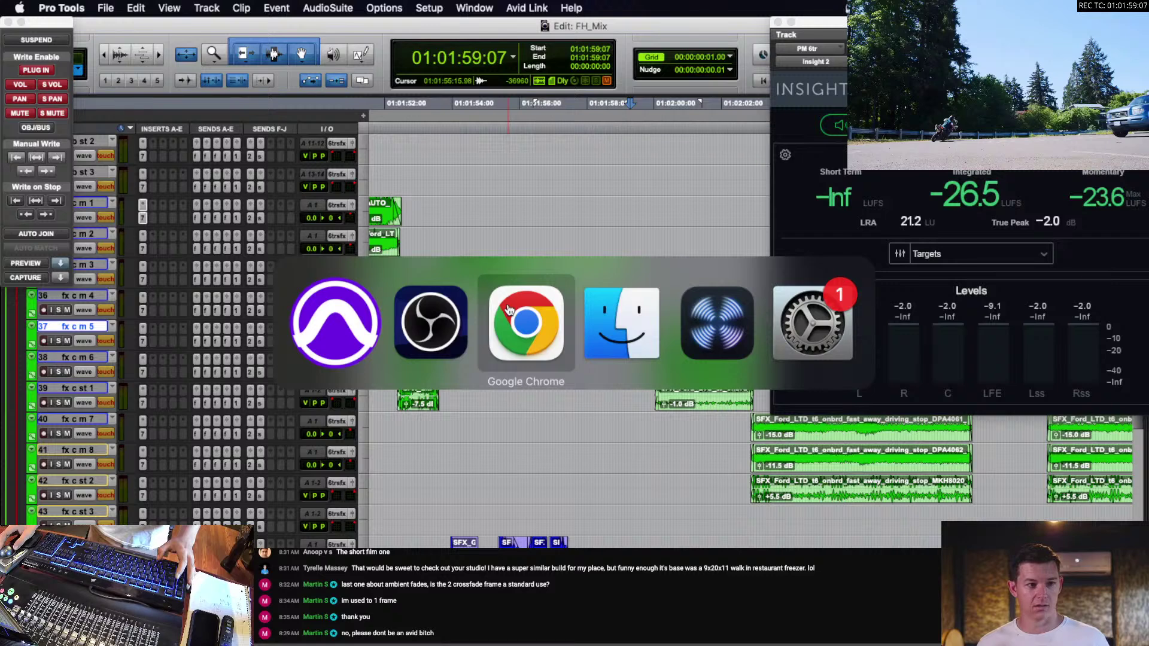
key("super+Tab")
key("super+Tab")
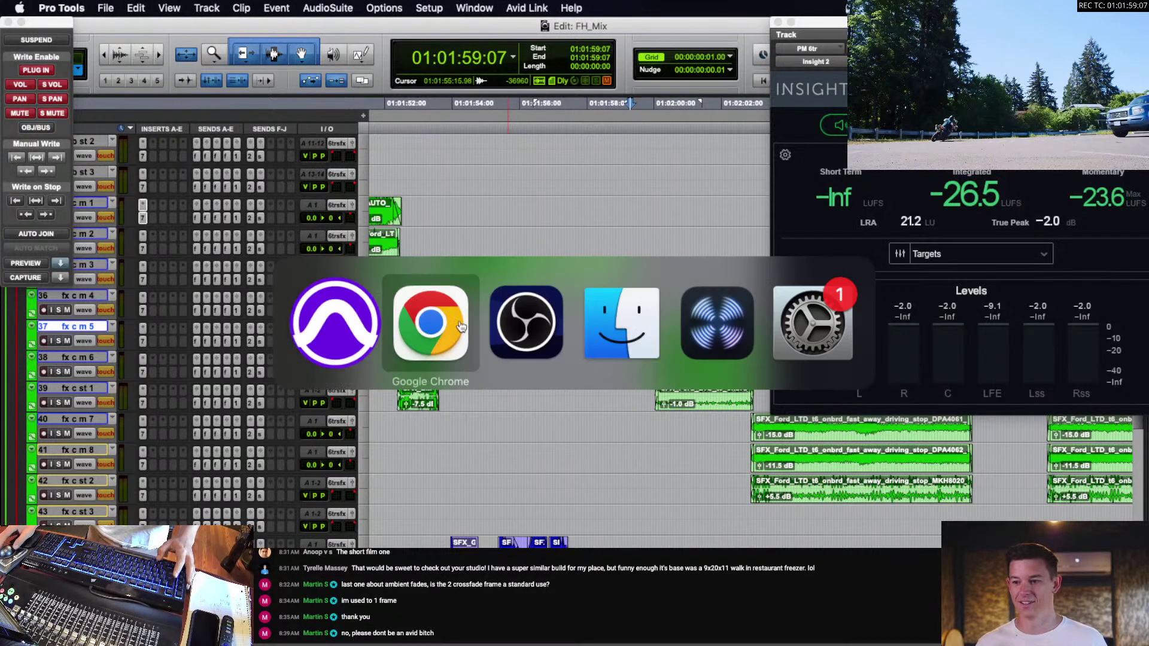
key("super+shift+Tab")
key("super+Tab")
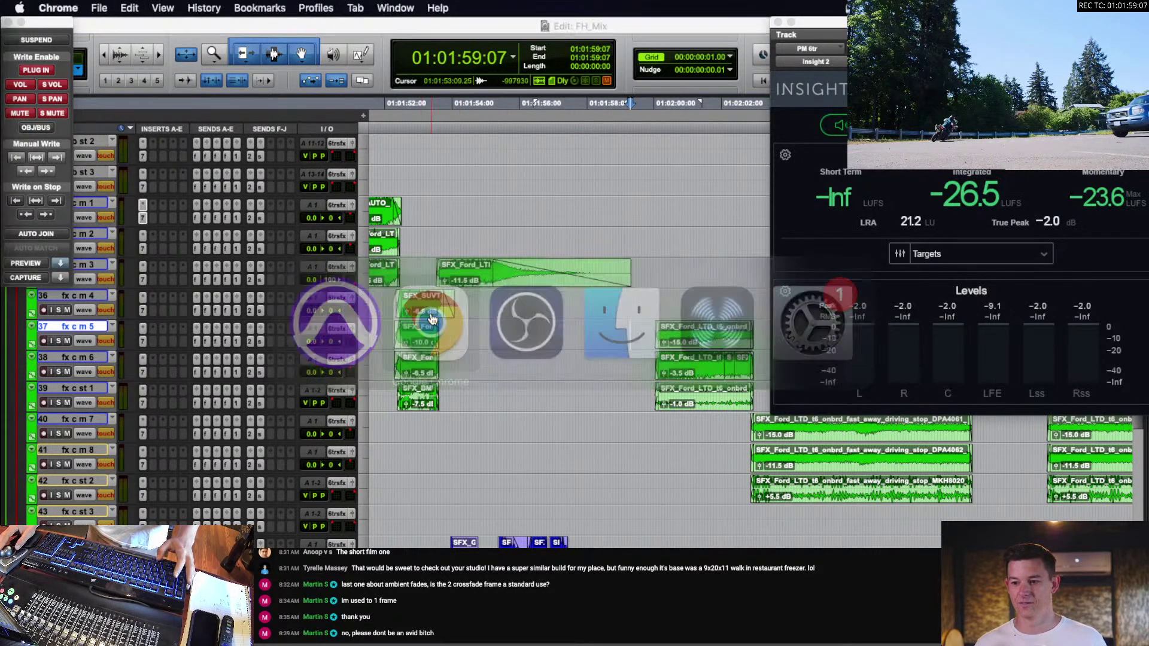
key("super+Tab")
key("Tab")
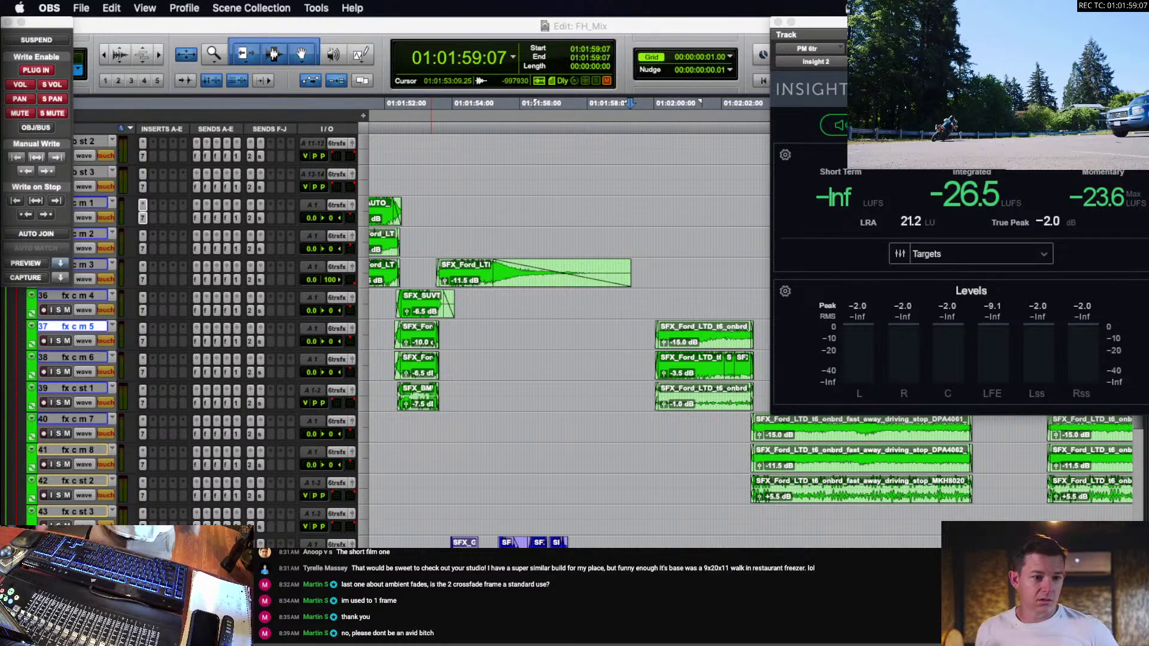
scroll(598, 595, "up", 5)
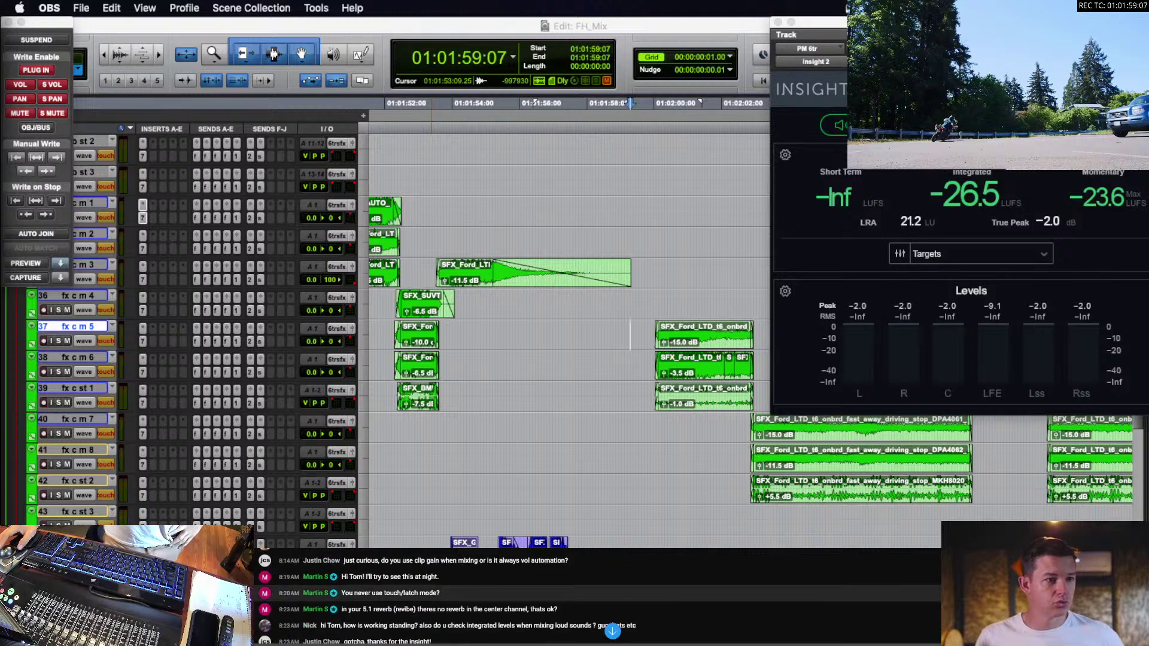
scroll(598, 599, "up", 1)
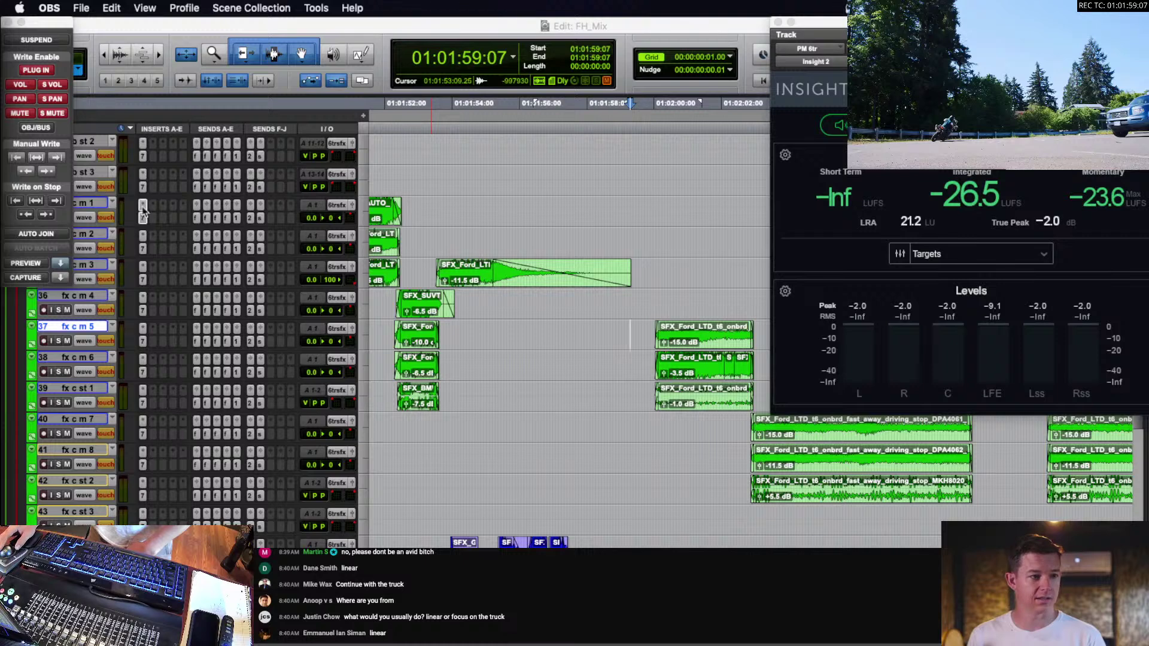
Return to Pro Tools and place the cursor at 01:01:52:19 on fx c m 7, above the motorcycle clips.
scroll(411, 299, "down", 4)
left_click(399, 296)
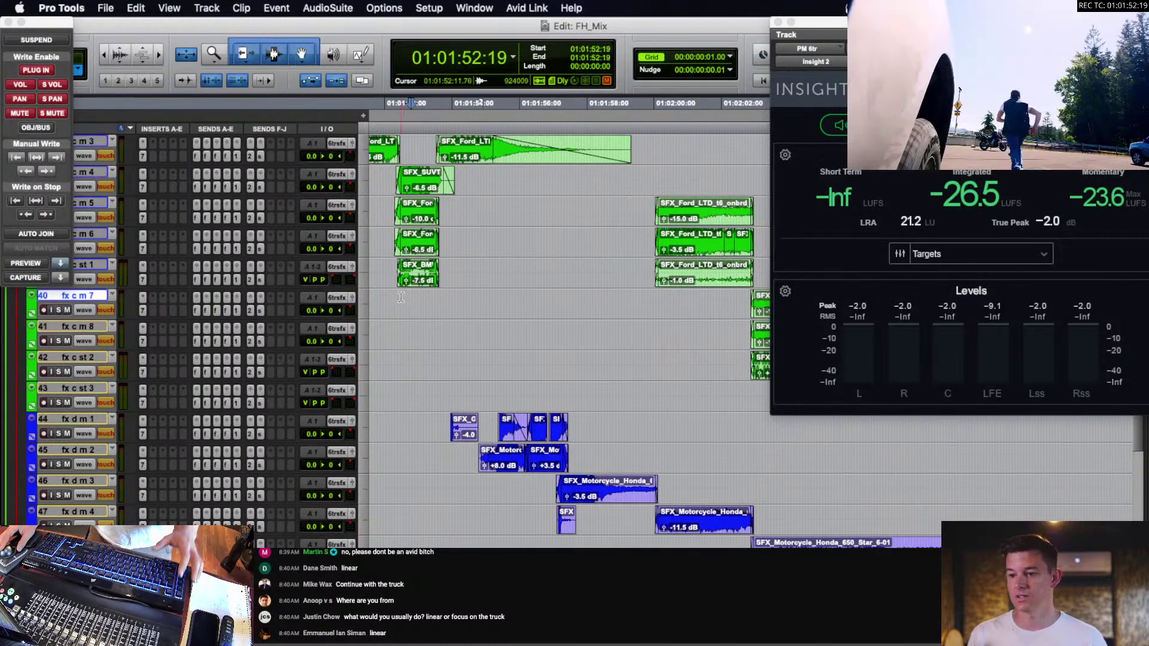
Play the passage from 01:01:53:00 where the car clips give way to the motorcycle clips, and place the cursor at 01:01:53:16 on fx d m 1.
key("space")
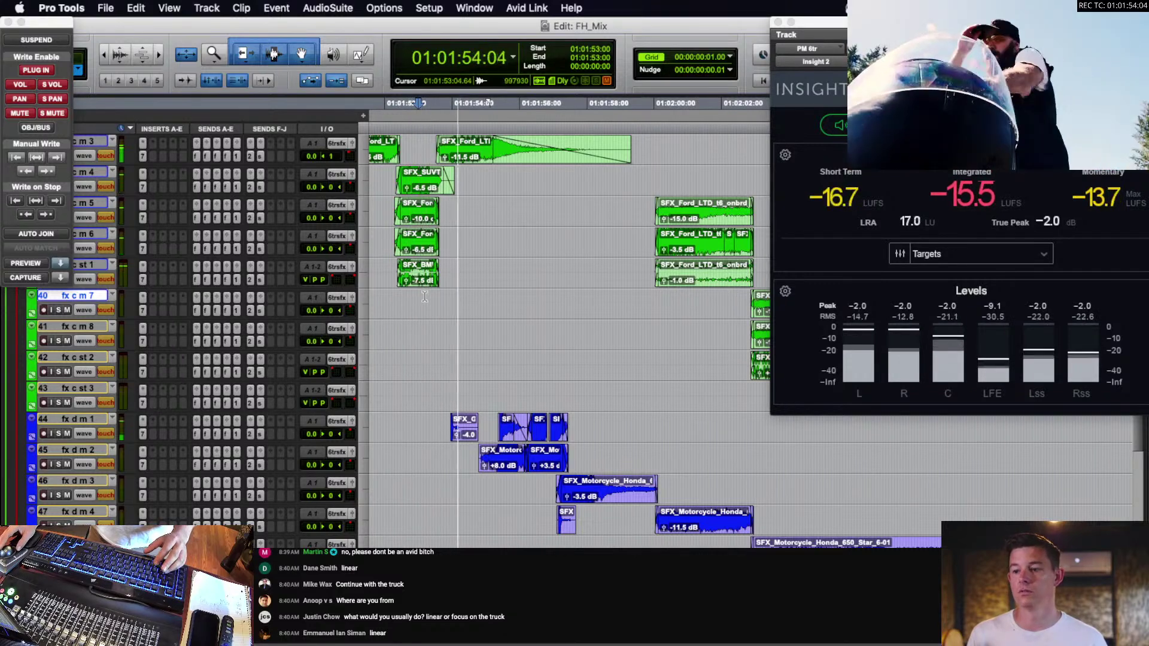
scroll(425, 296, "down", 2)
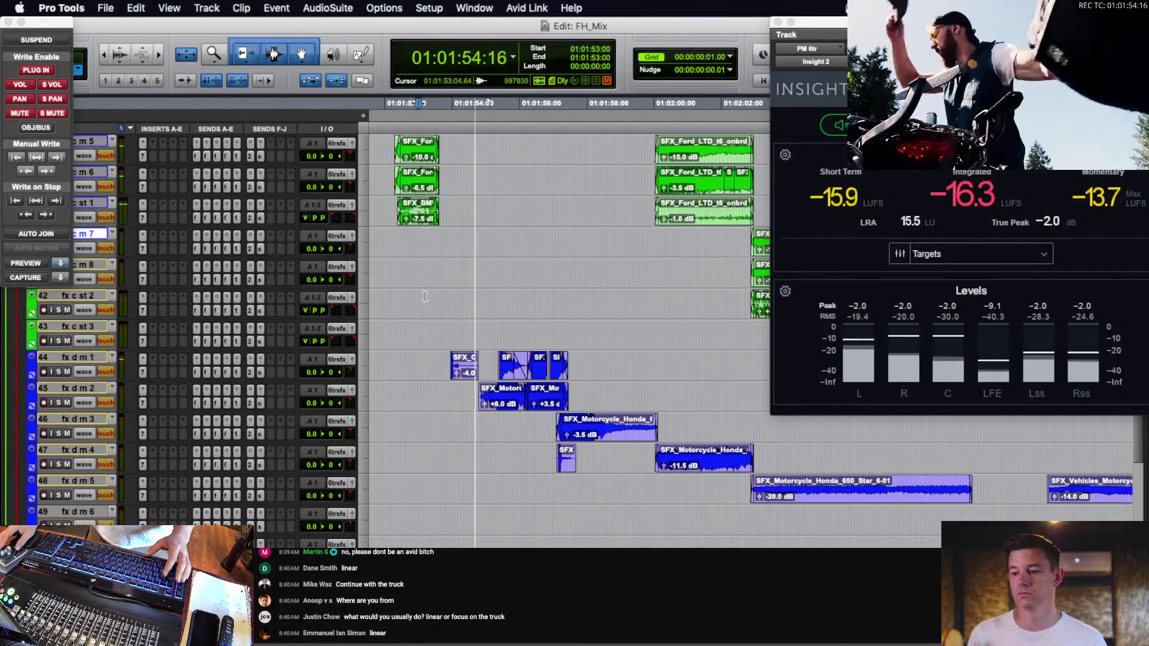
key("space")
left_click(441, 360)
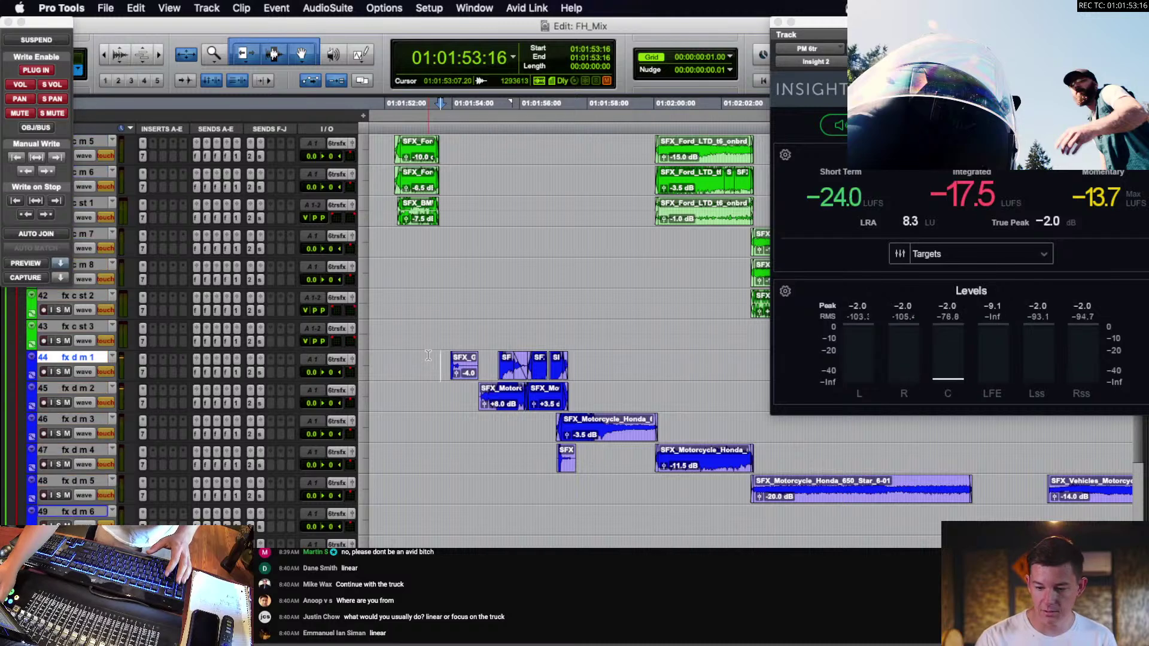
Look over the car and motorcycle tracks and place the cursor at 01:01:55:01 on fx d m 1, after the gear clip.
scroll(428, 356, "up", 4)
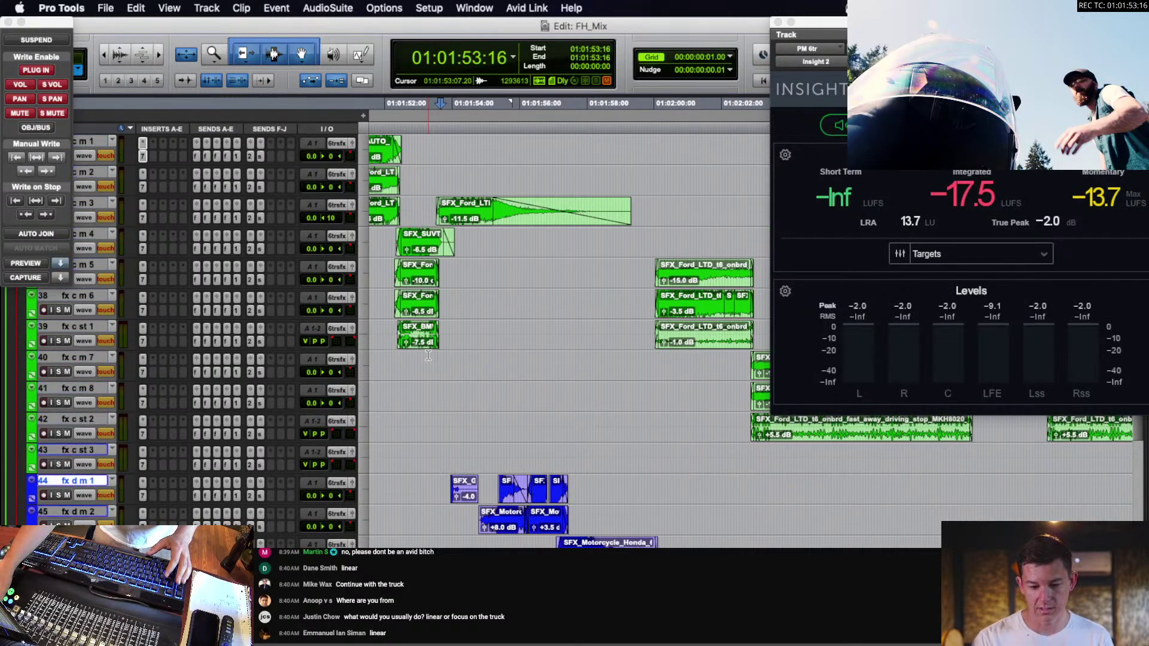
scroll(431, 347, "down", 5)
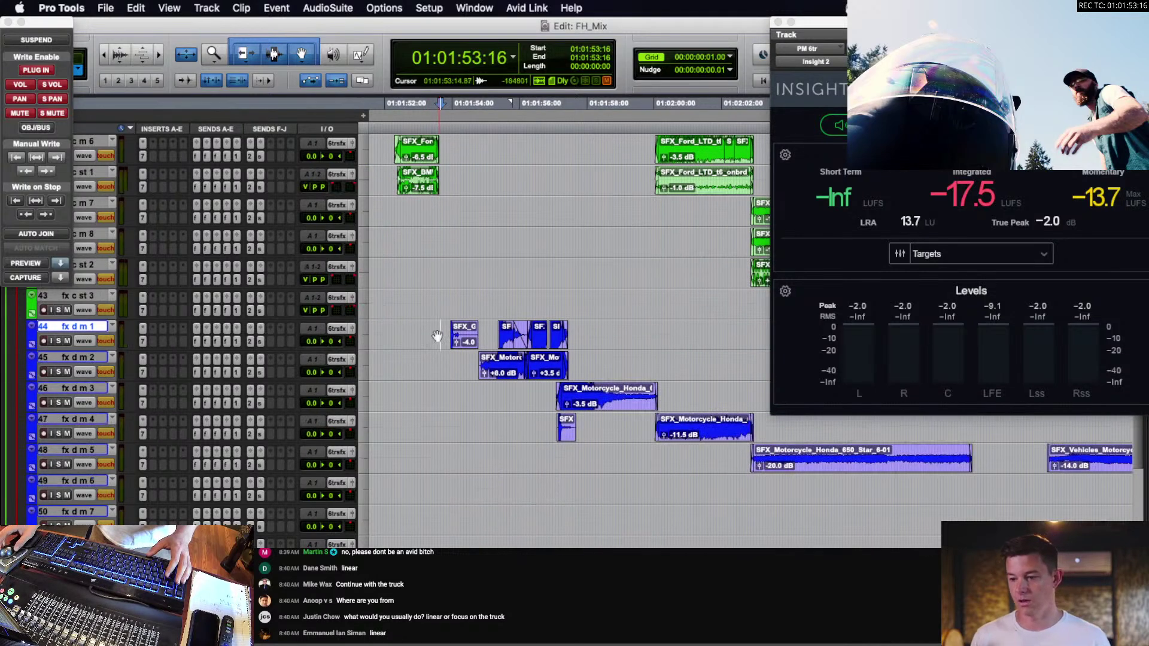
left_click_drag(426, 326, 507, 366)
left_click(487, 332)
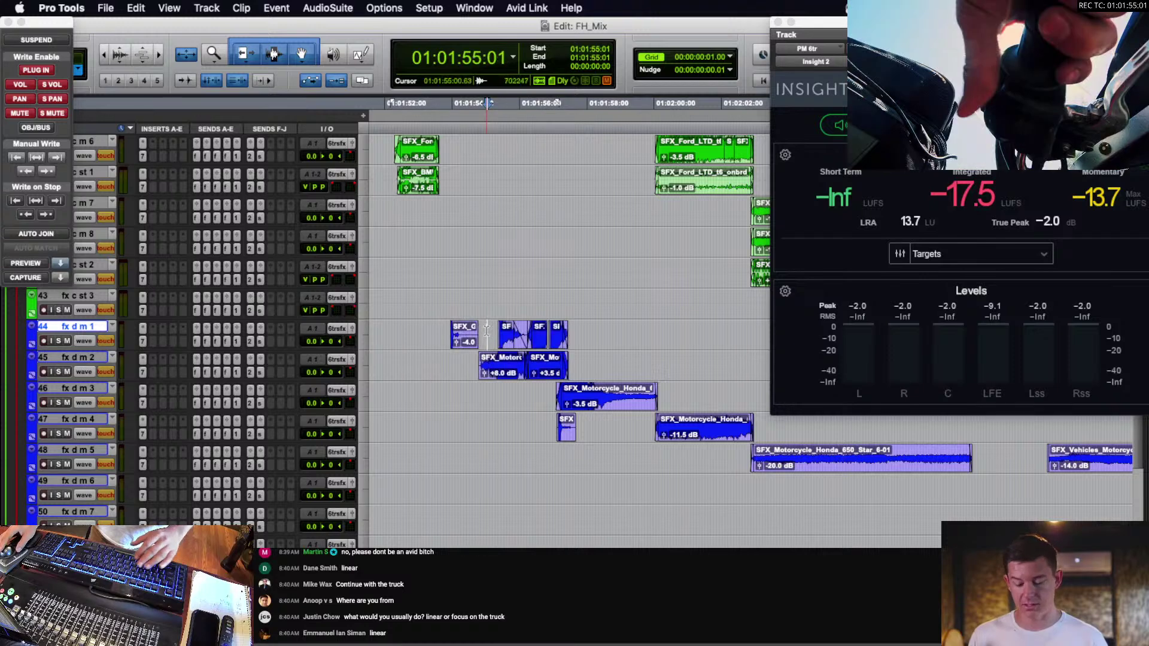
Audition the first motorcycle clips from 01:01:53:13, just ahead of the gear clip on fx d m 1.
key("super+bracketright")
scroll(486, 332, "right", 3)
left_click(409, 329)
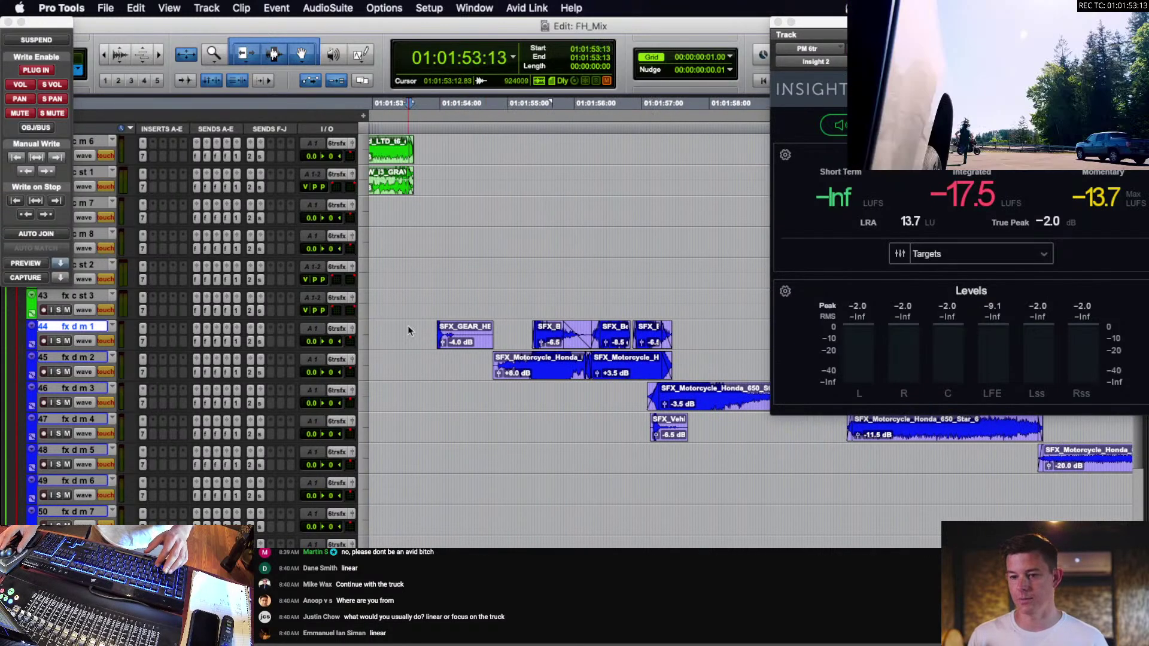
key("space")
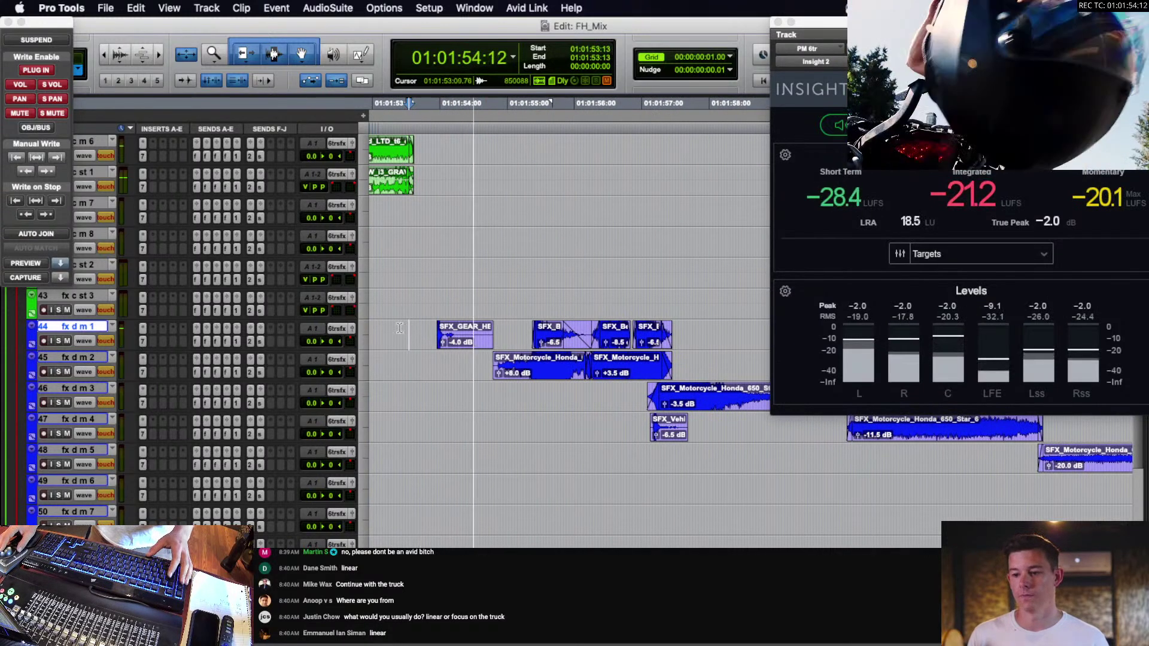
key("space")
Play from 01:01:52:17 and record volume rides on fx d m 1 and fx d m 2, reaching about +0.7 and +4.1 dB near 01:01:56:20.
left_click(390, 331)
key("space")
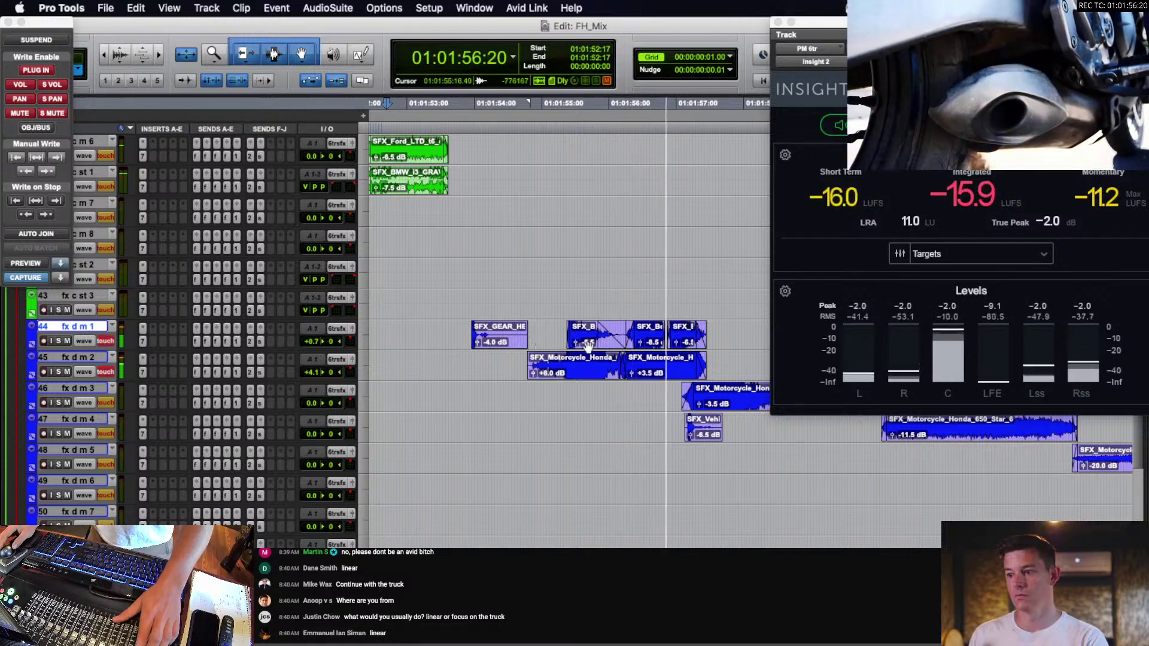
scroll(612, 346, "down", 1)
scroll(612, 346, "right", 1)
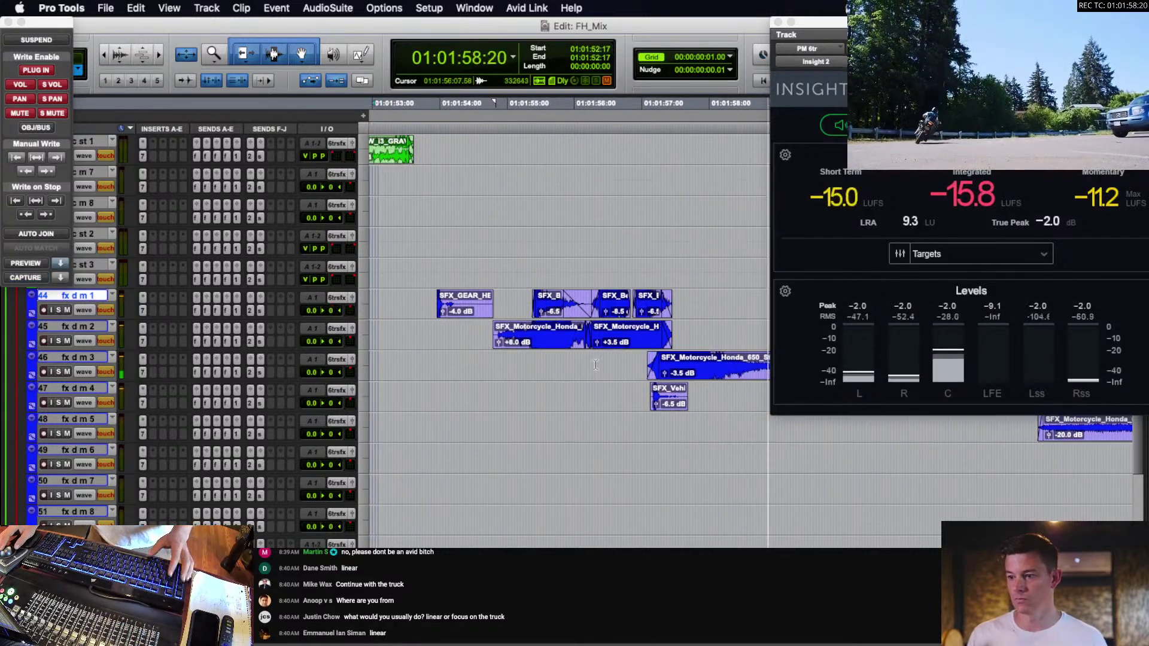
Stop playback, place the edit cursor on fx d m 3 at 01:01:54:09 and show the tracks' volume automation.
key("space")
left_click(465, 356)
scroll(465, 354, "right", 1)
key("ctrl+alt+minus")
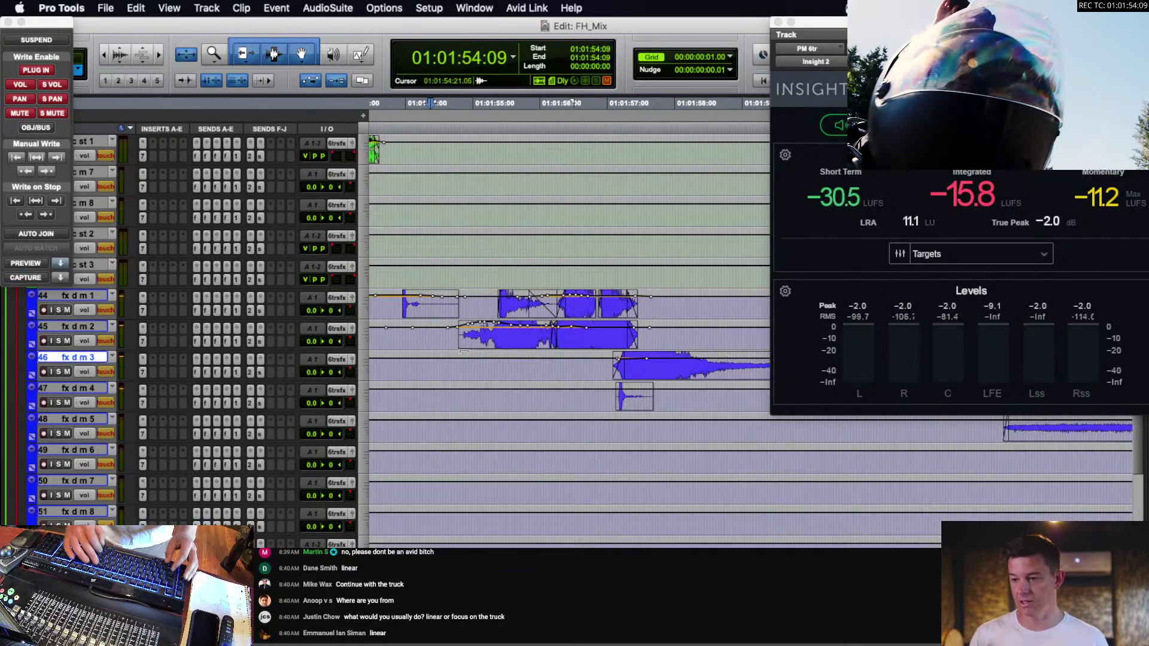
Review the motorcycle clips on fx d m 2 and inspect the track's EQ3 7-Band settings.
key("r")
scroll(482, 337, "right", 3)
left_click_drag(541, 337, 554, 338)
scroll(553, 338, "right", 1)
scroll(554, 338, "right", 4)
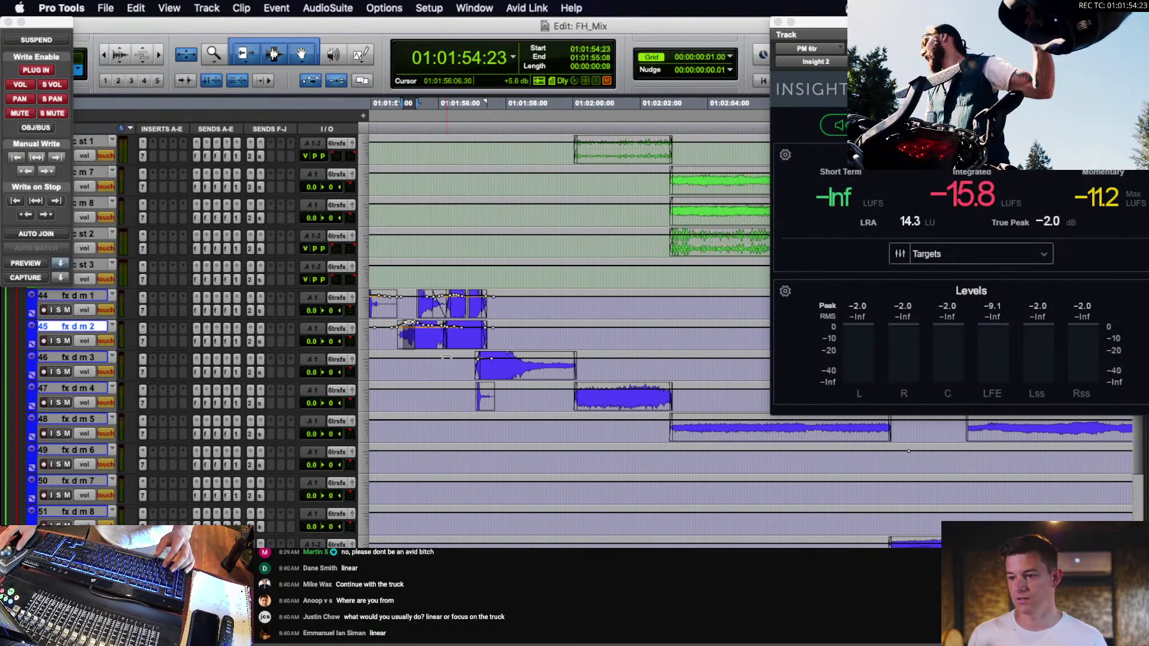
scroll(419, 350, "left", 3)
left_click(432, 337)
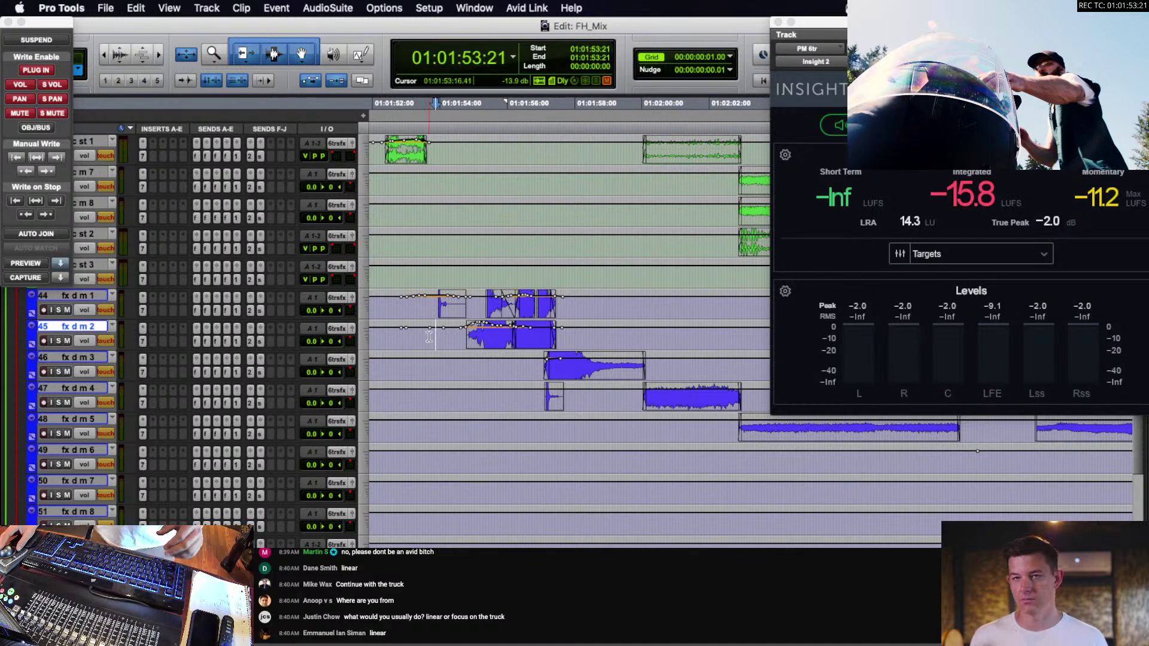
left_click(425, 337)
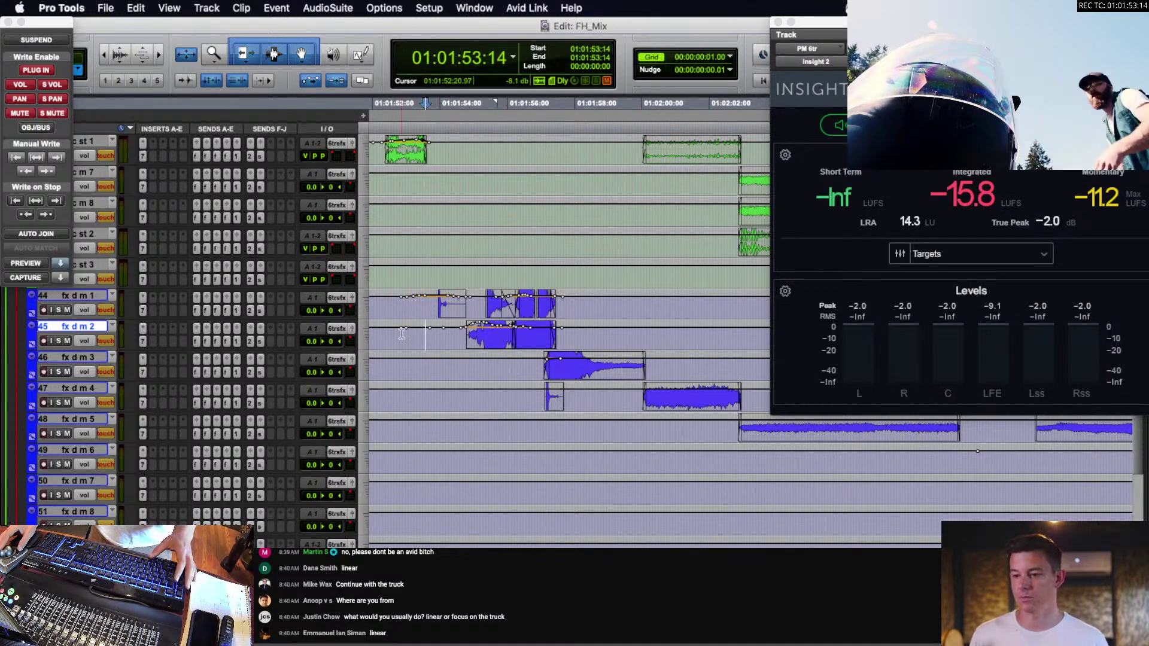
left_click(143, 339)
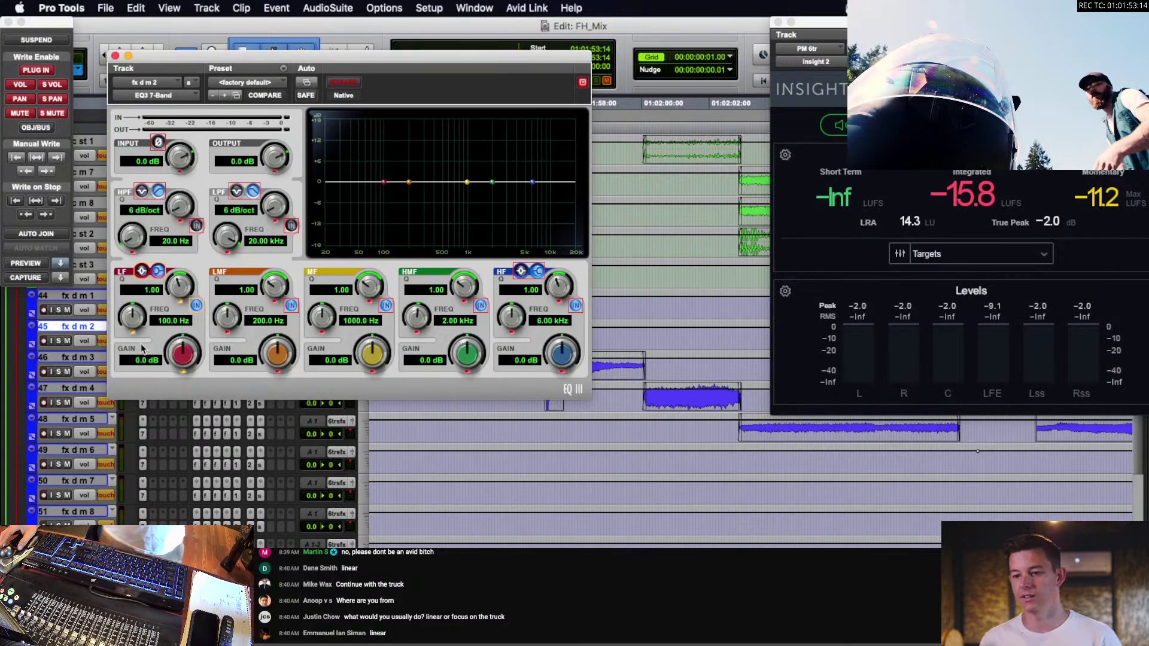
left_click(115, 56)
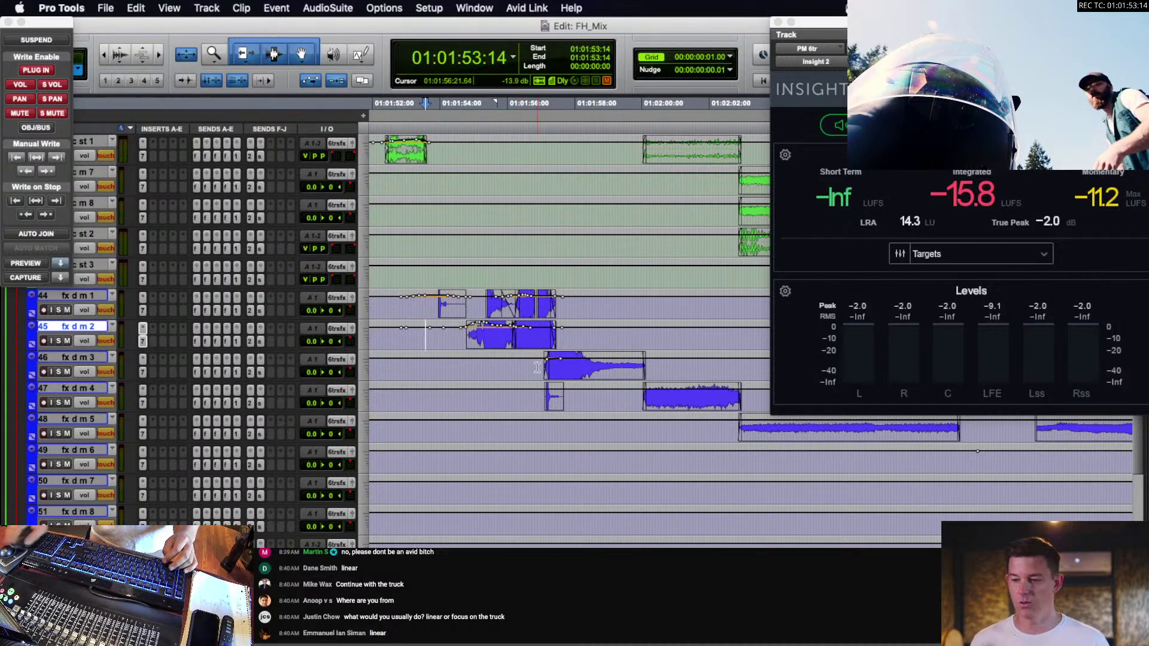
Play from 01:01:55:02 and write a volume ride rising to +12.0 dB over the motorcycle clip on fx d m 3.
scroll(537, 368, "right", 5)
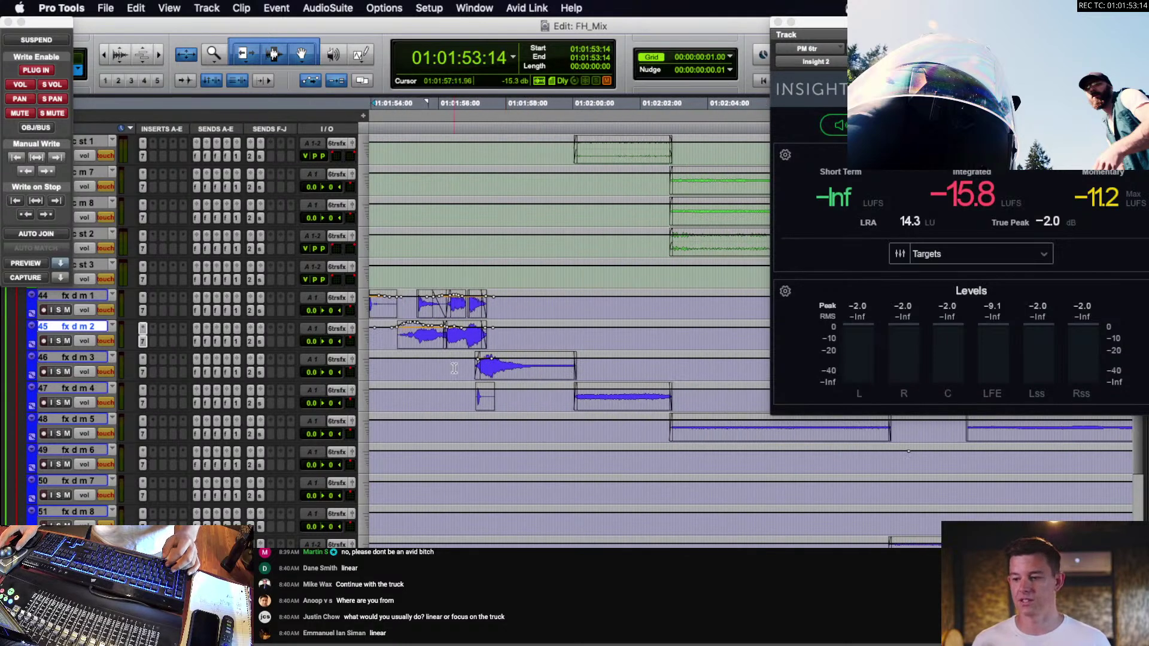
left_click(407, 366)
key("space")
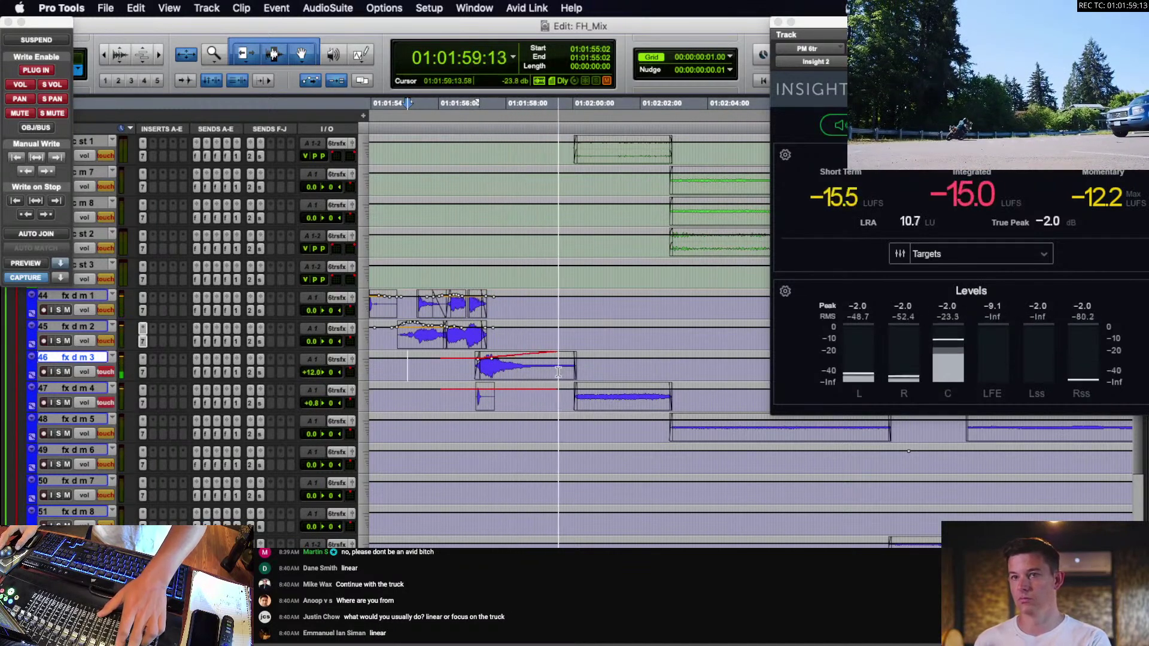
key("space")
Examine the decaying tail of the motorcycle clip on fx d m 3 at different waveform heights.
left_click(503, 376)
key("super+alt+bracketright")
key("super+alt+bracketright")
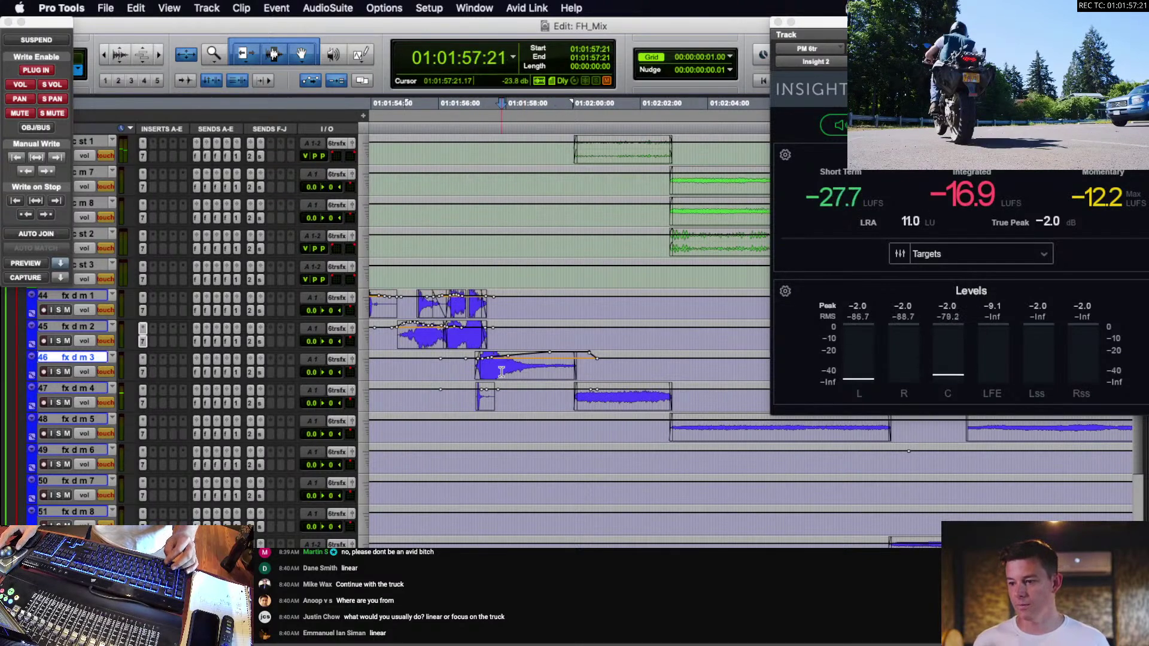
key("super+alt+bracketleft")
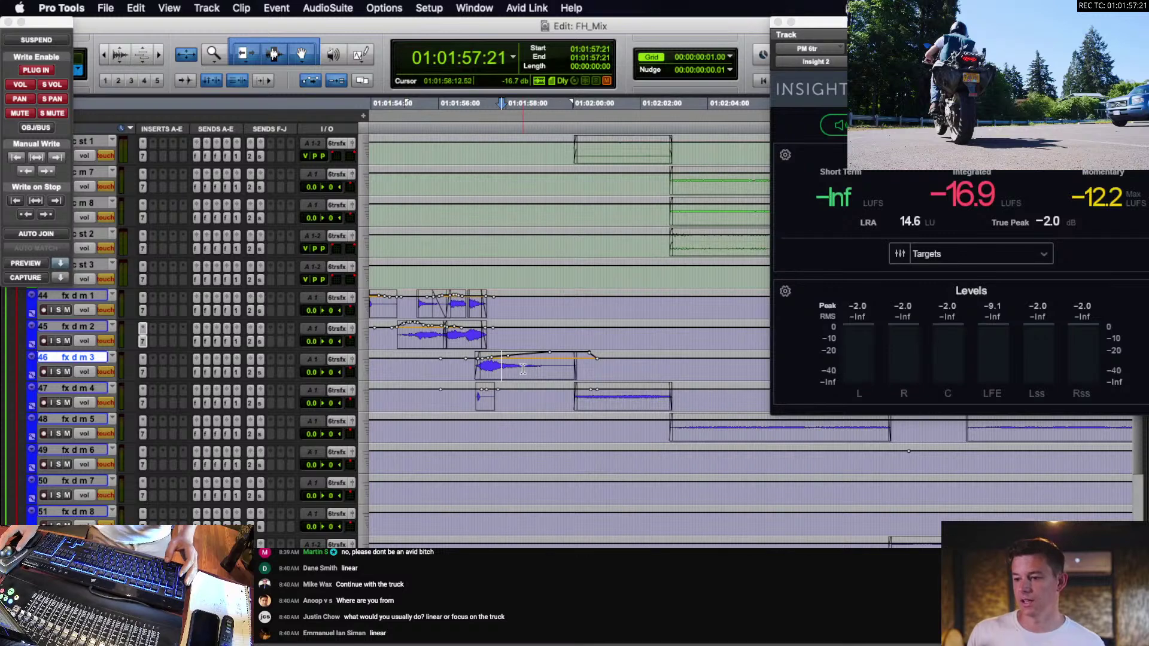
left_click_drag(530, 369, 567, 367)
left_click(558, 366)
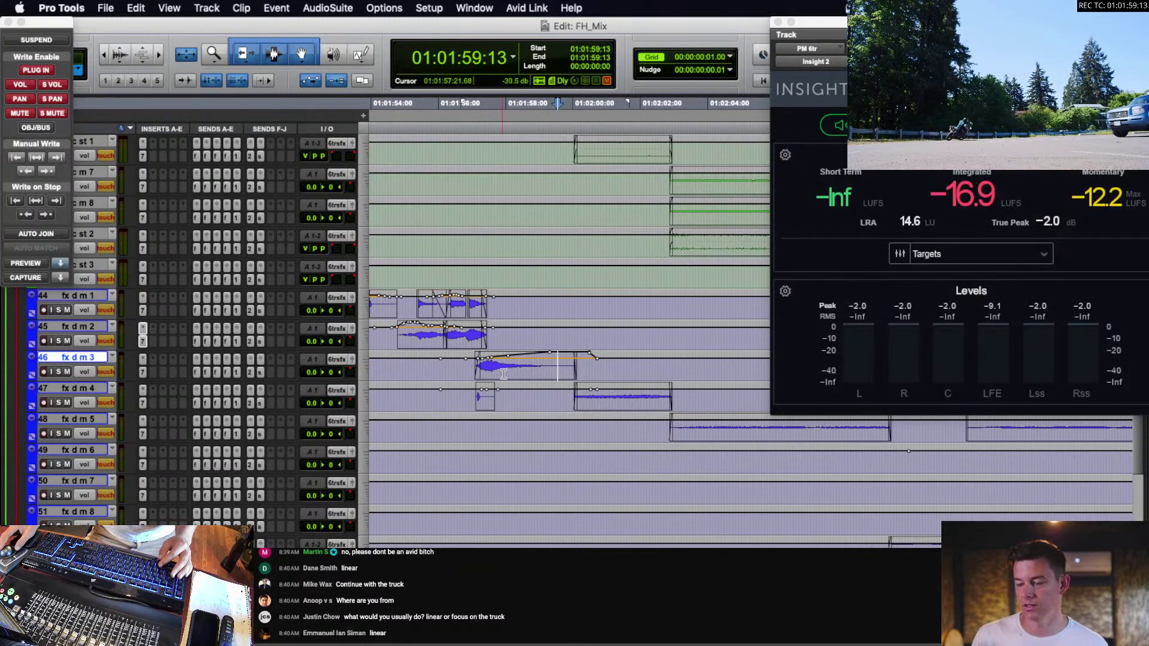
key("super+alt+bracketright")
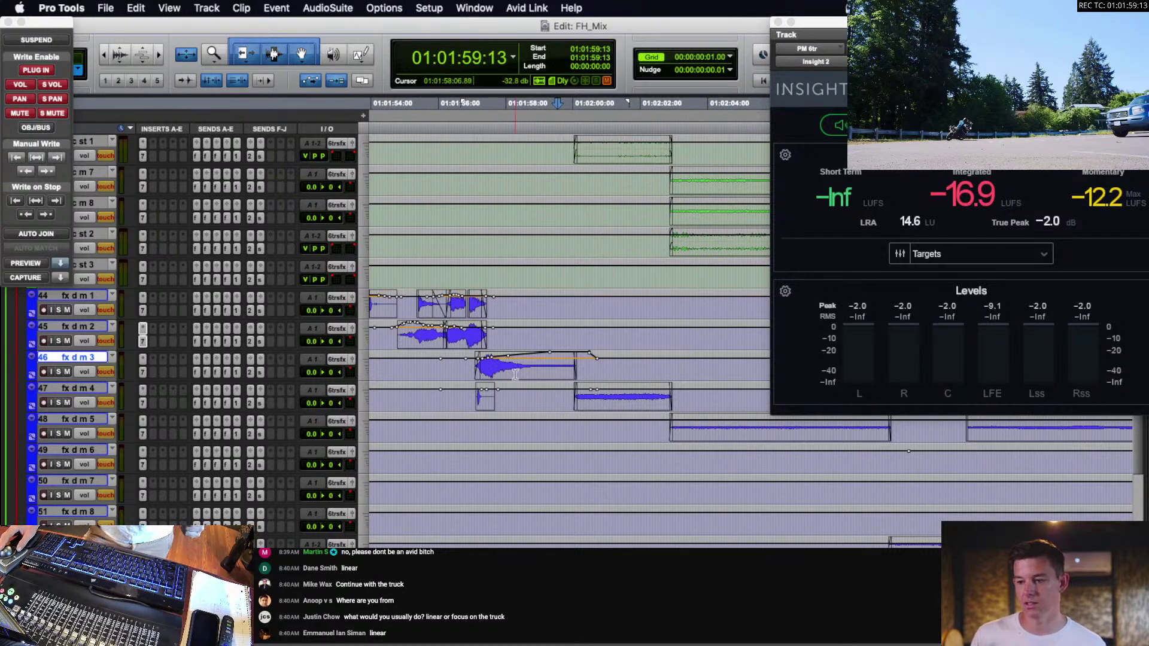
Solo fx d m 3 and audition the start of its motorcycle clip.
left_click(481, 369)
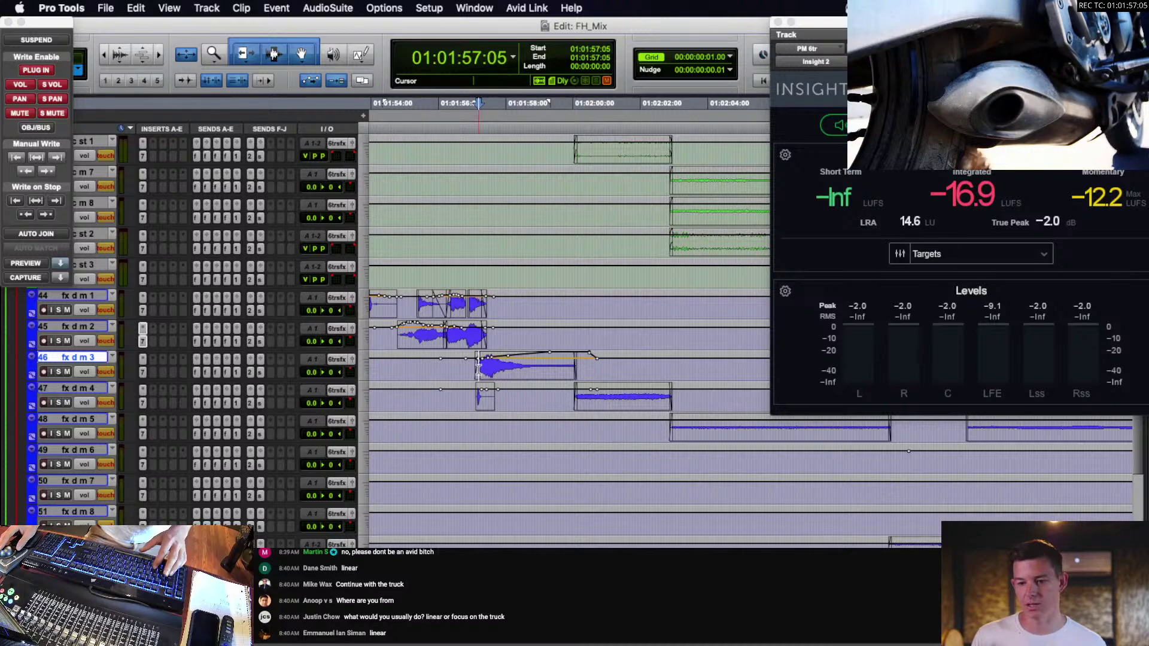
key("shift+s")
key("space")
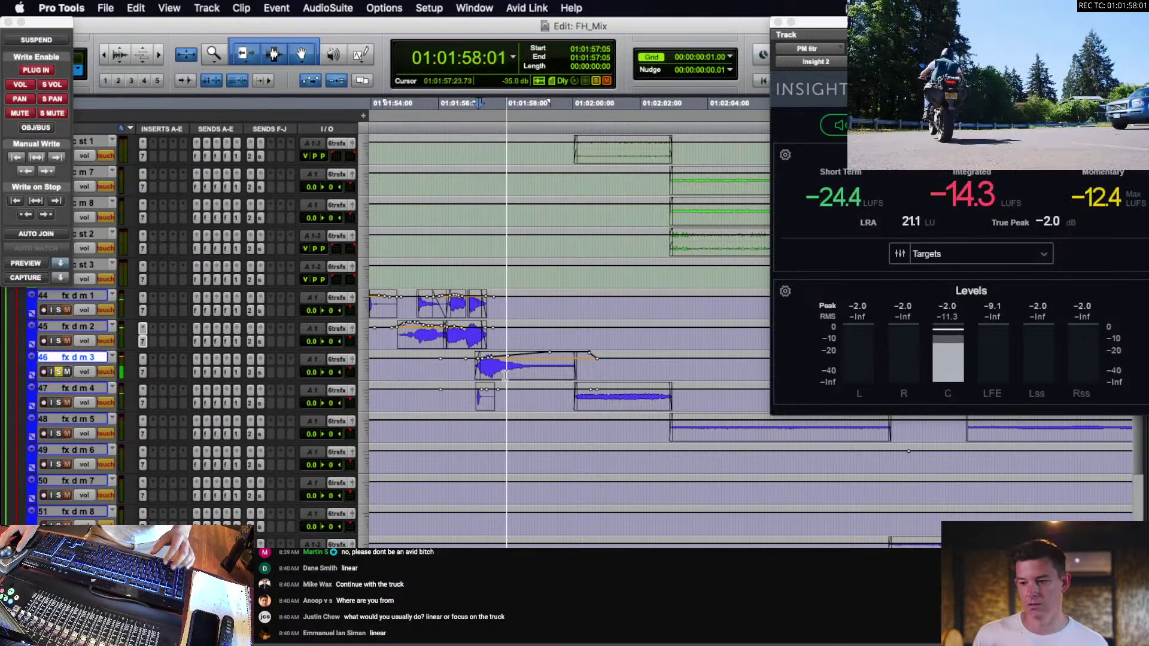
key("space")
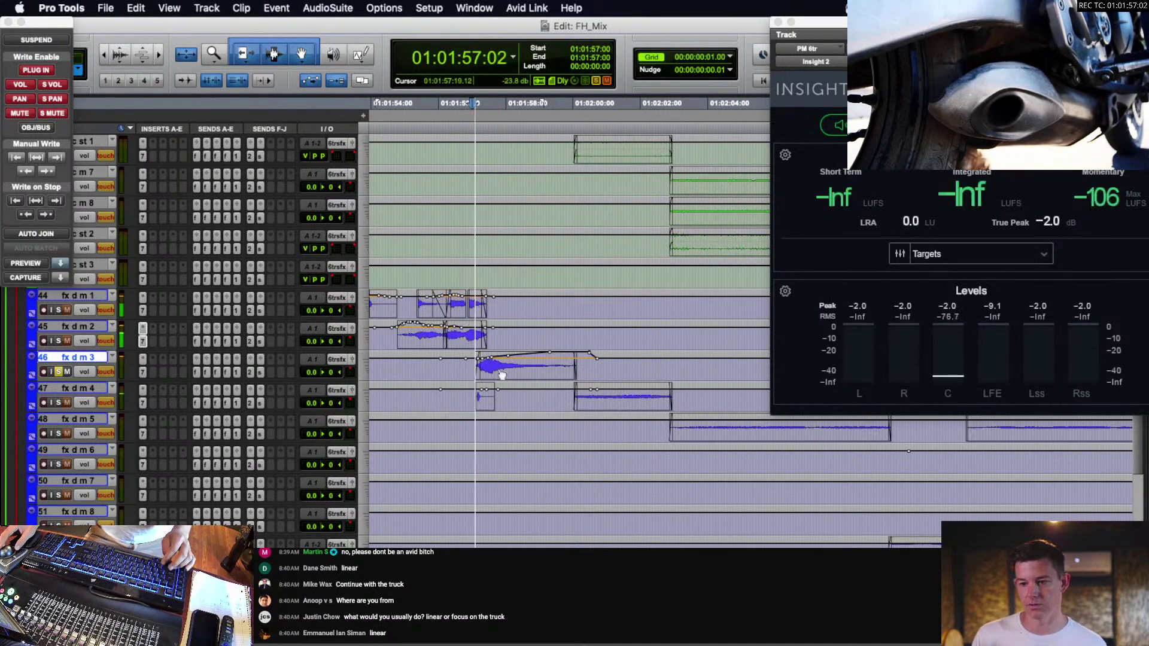
key("space")
left_click(428, 366)
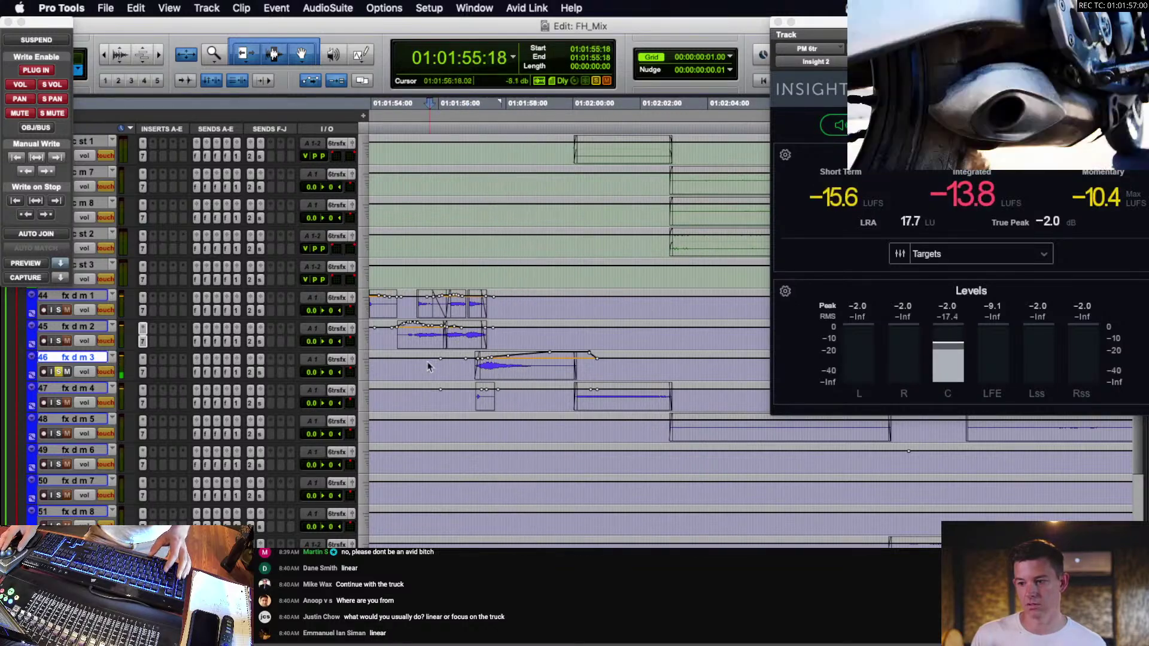
Lower the volume automation at the start of the motorcycle clip on fx d m 3.
double_click(524, 373)
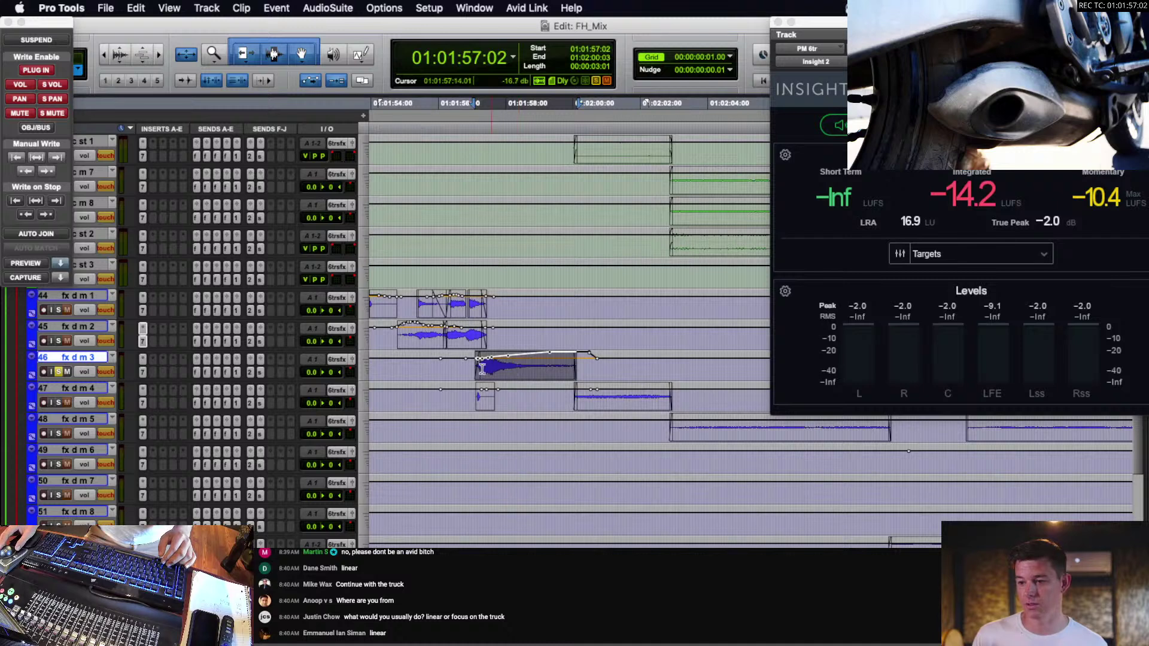
left_click(453, 367)
left_click(472, 368)
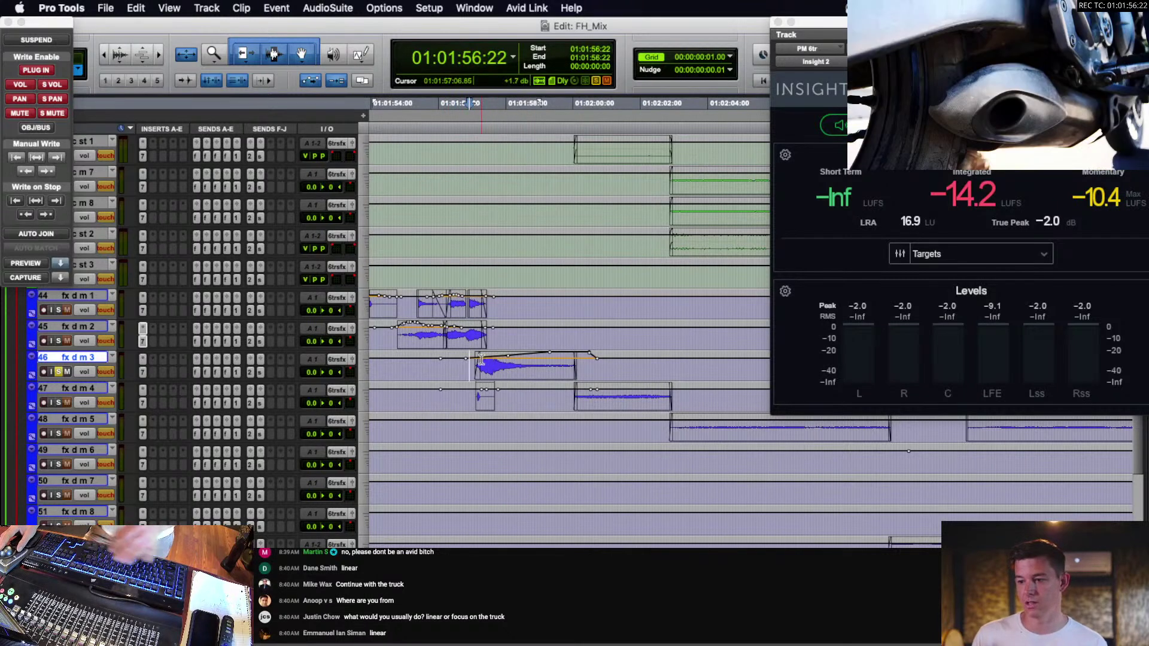
left_click(480, 358)
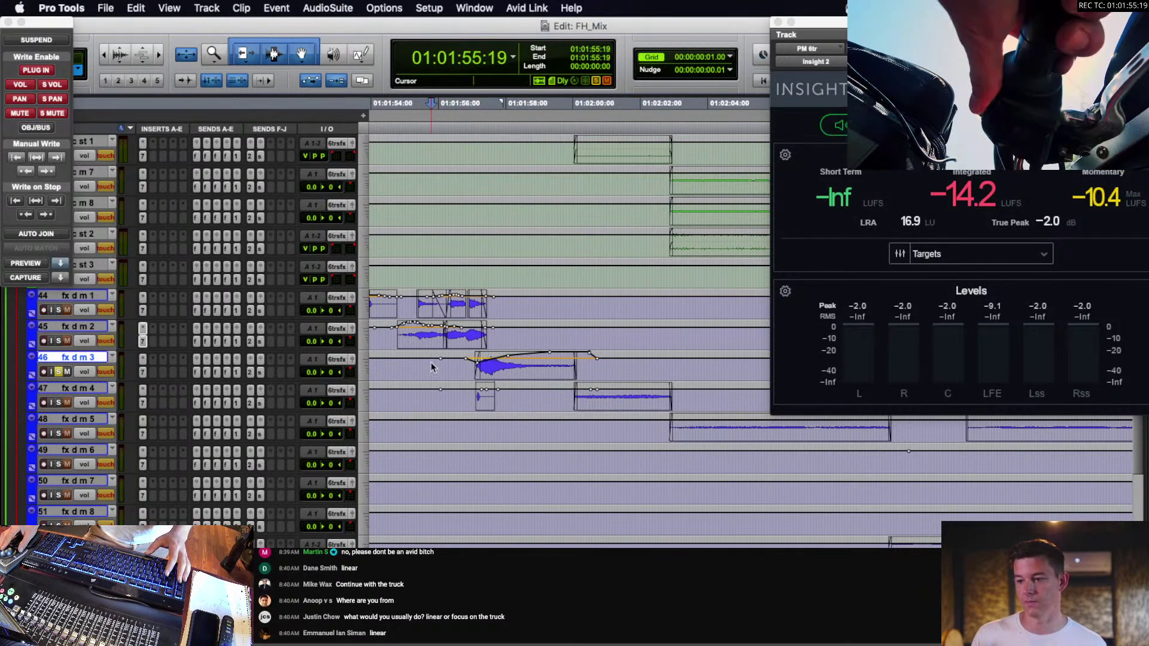
Play back the soloed motorcycle clip on fx d m 3 to check its revised volume ride.
key("space")
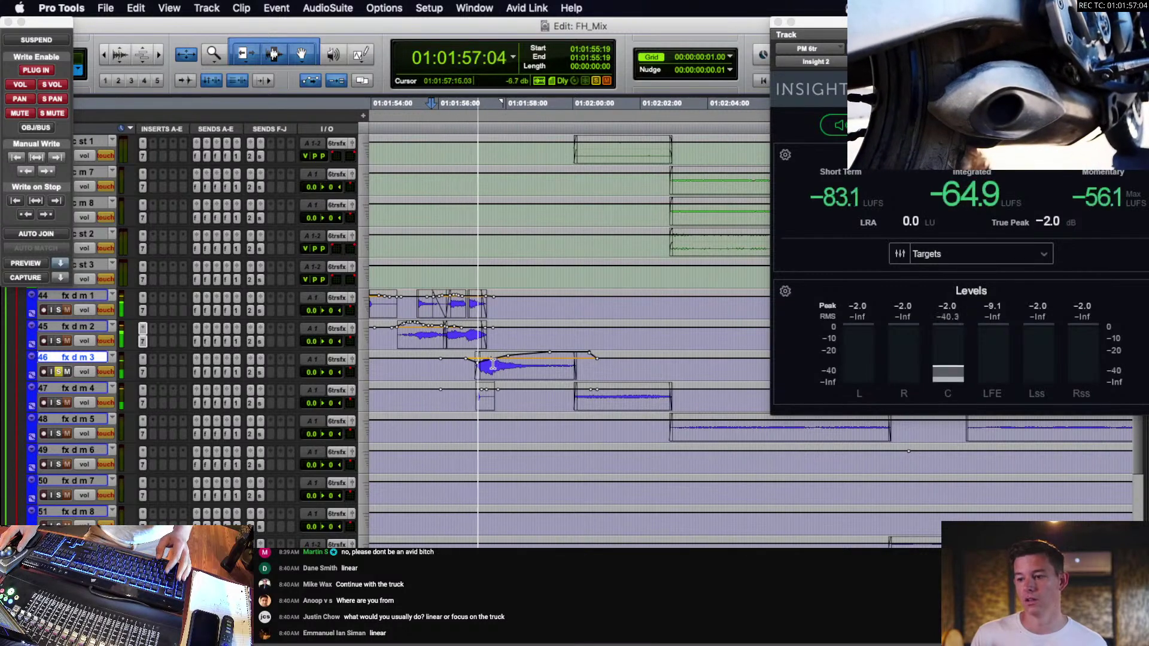
left_click(493, 367)
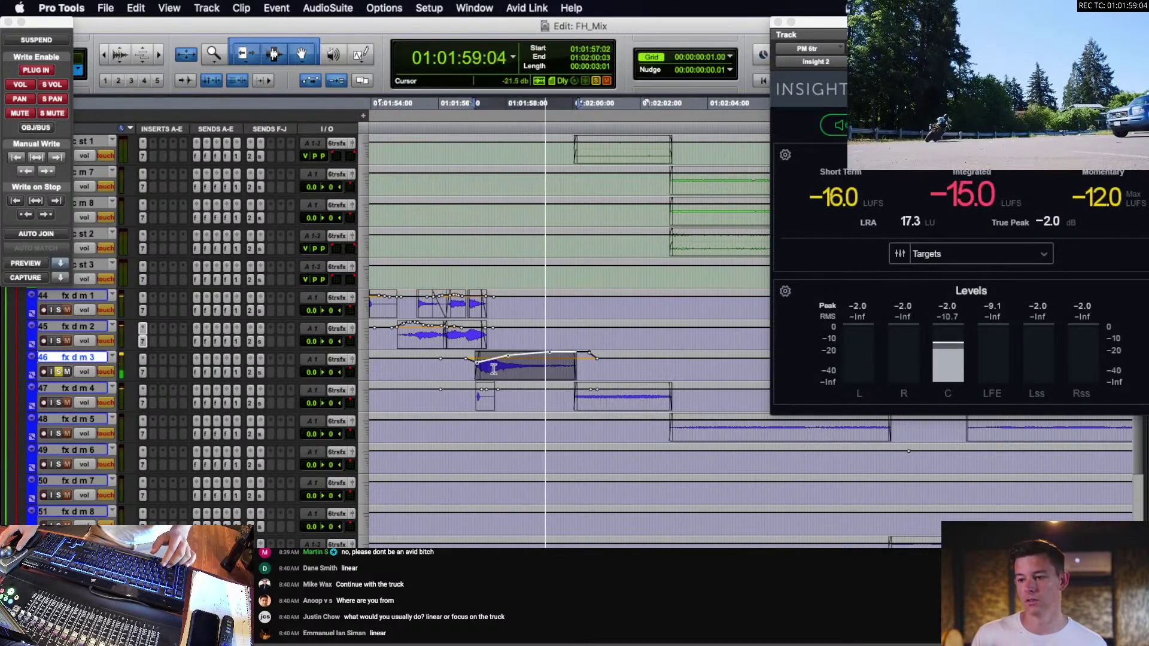
key("space")
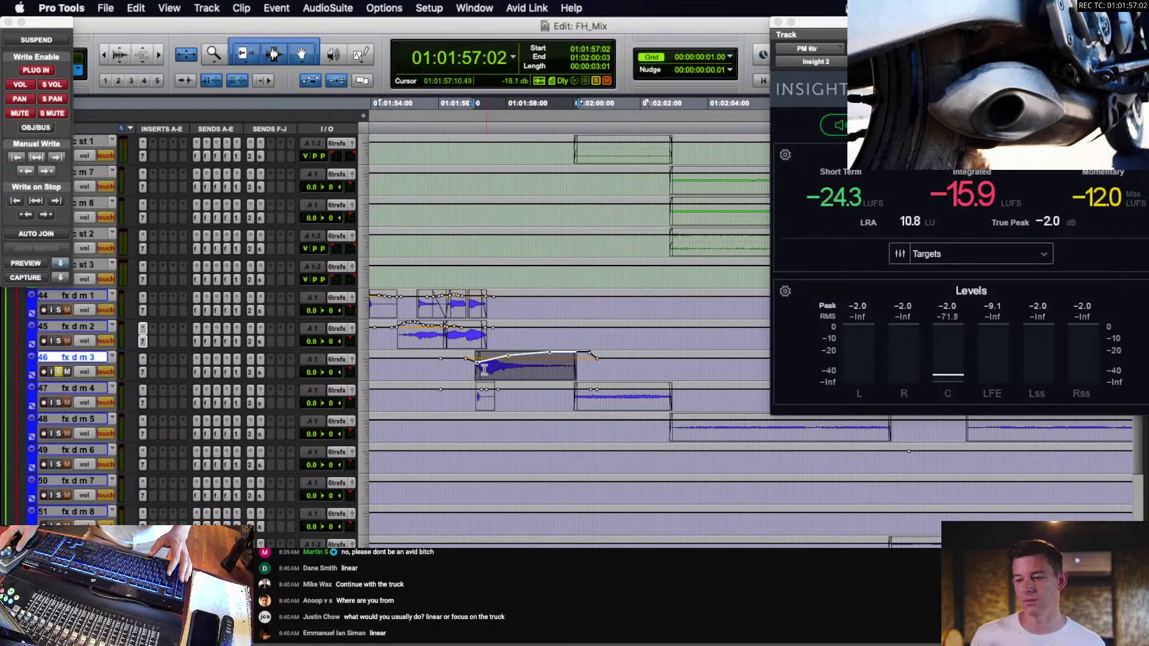
left_click(497, 374)
key("space")
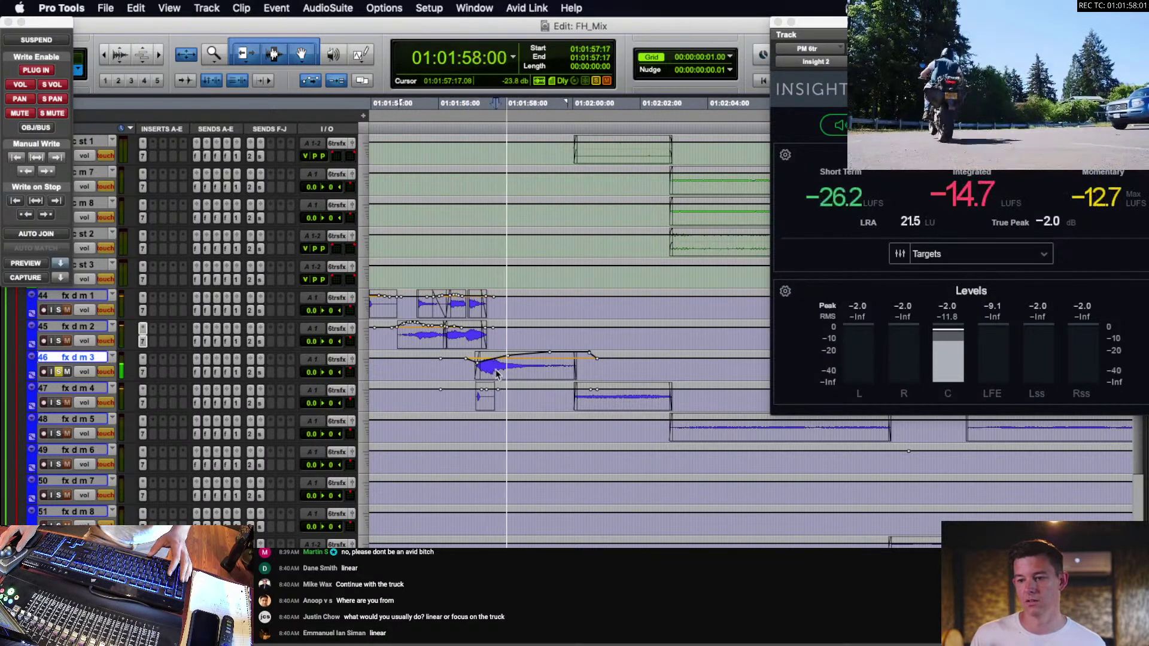
left_click(456, 369)
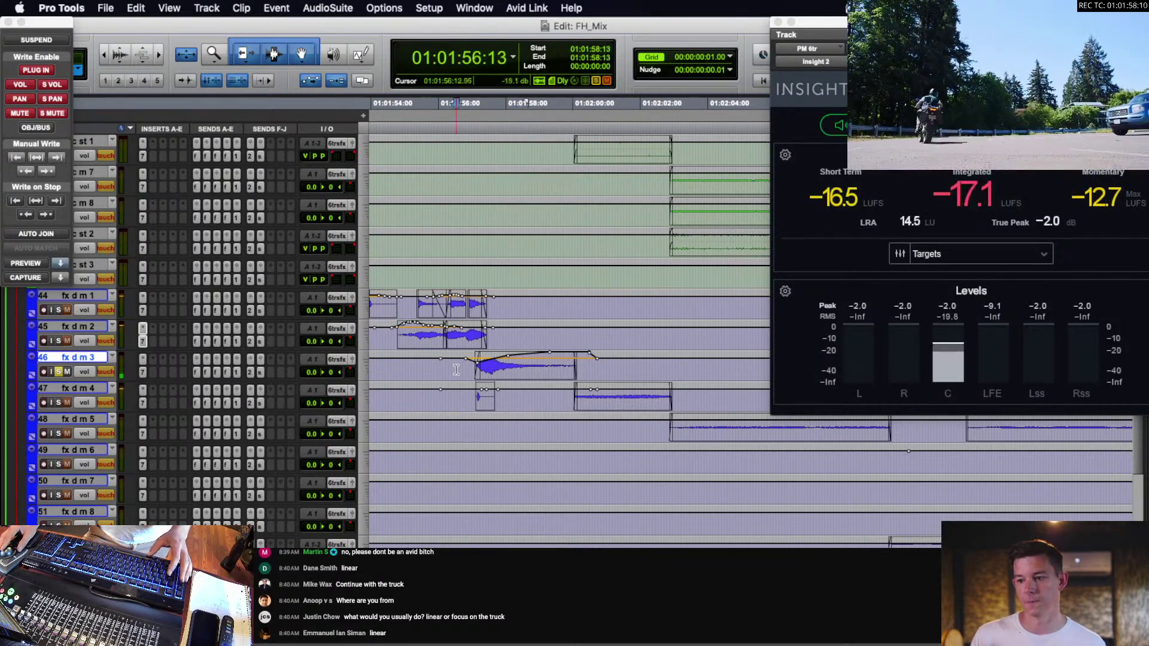
Try a low-mid boost in the EQ3 7-Band on fx d m 3 during playback, without keeping it.
left_click(143, 372)
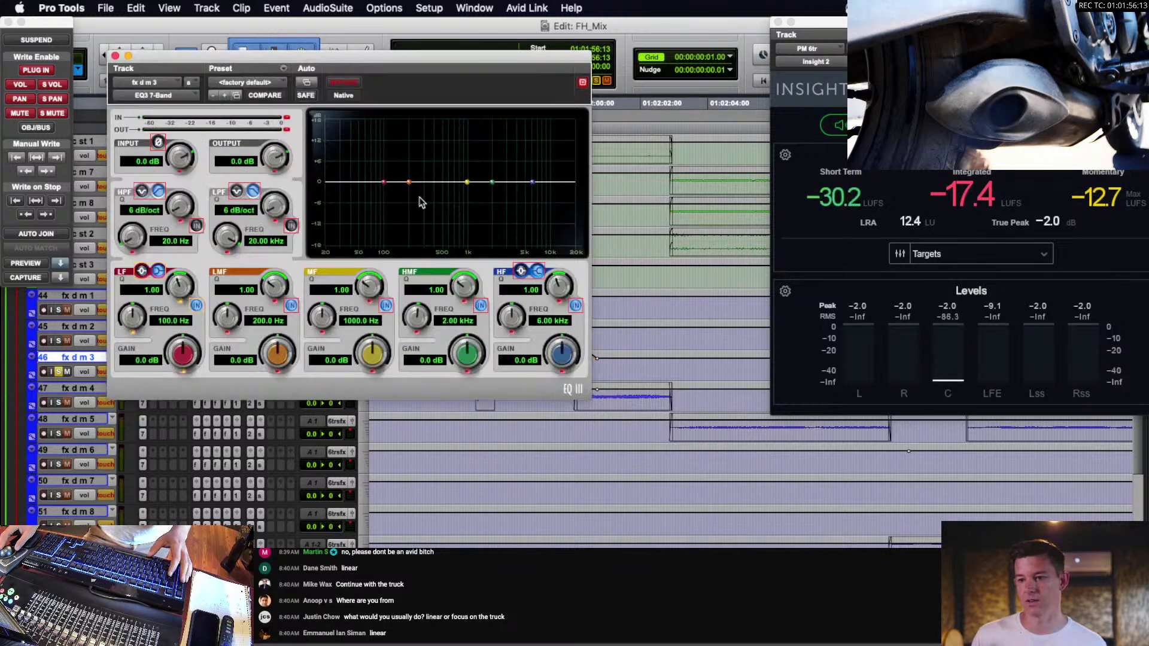
key("space")
left_click_drag(411, 186, 396, 140)
key("space")
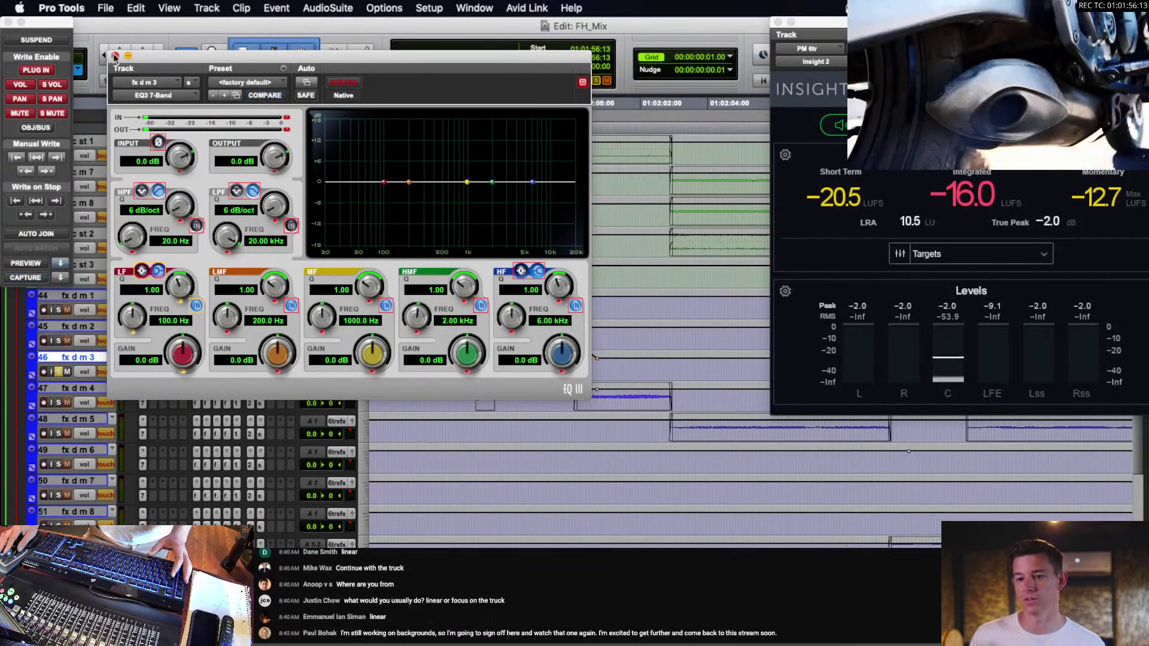
left_click(115, 56)
Solo fx d m 4 and audition its short vehicle clip.
left_click(470, 403)
key("shift+s")
key("space")
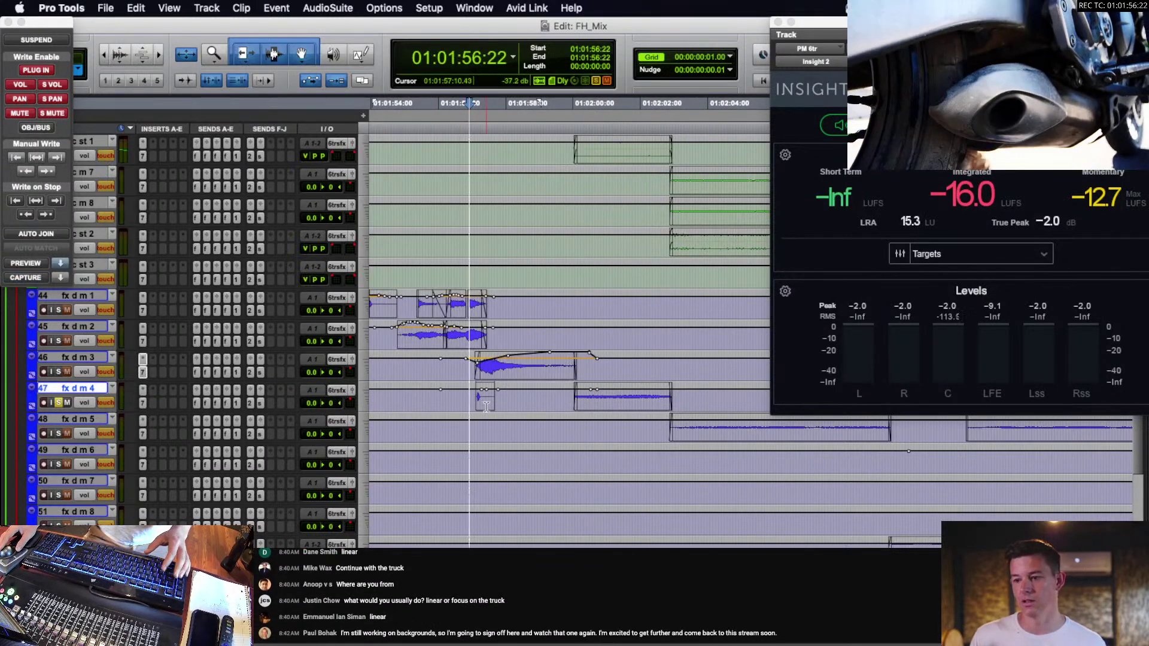
key("space")
left_click(443, 402)
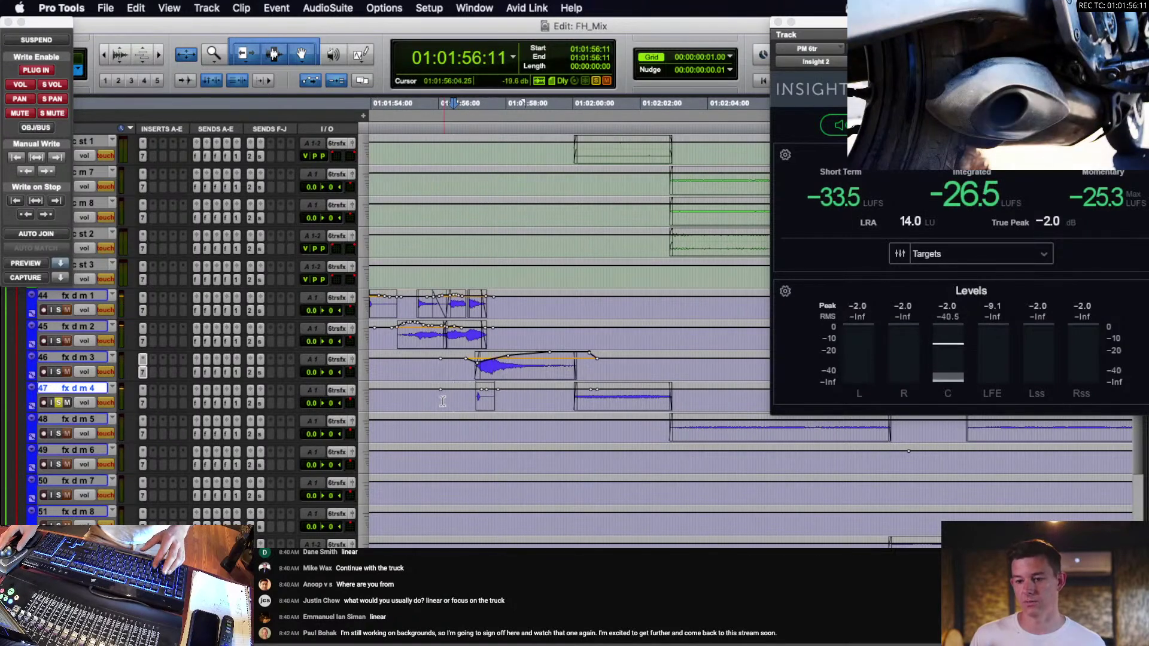
Play the full mix from 01:01:56:01 and write a slight volume boost over the short vehicle clip on fx d m 4.
left_click(439, 402)
key("space")
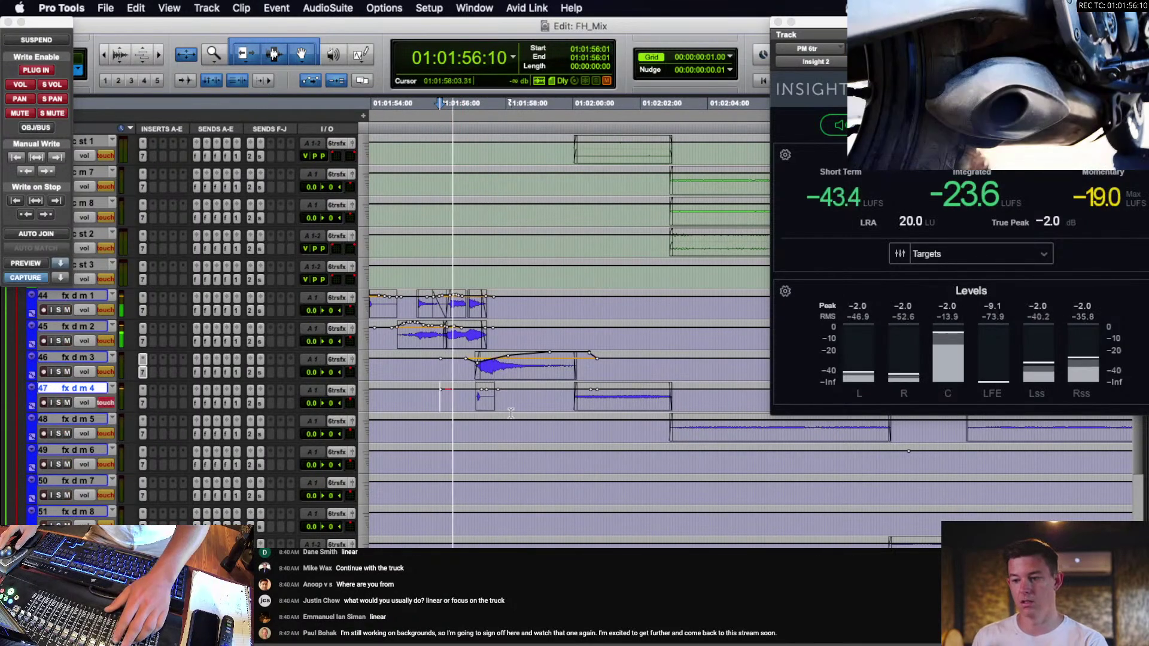
left_click(520, 405)
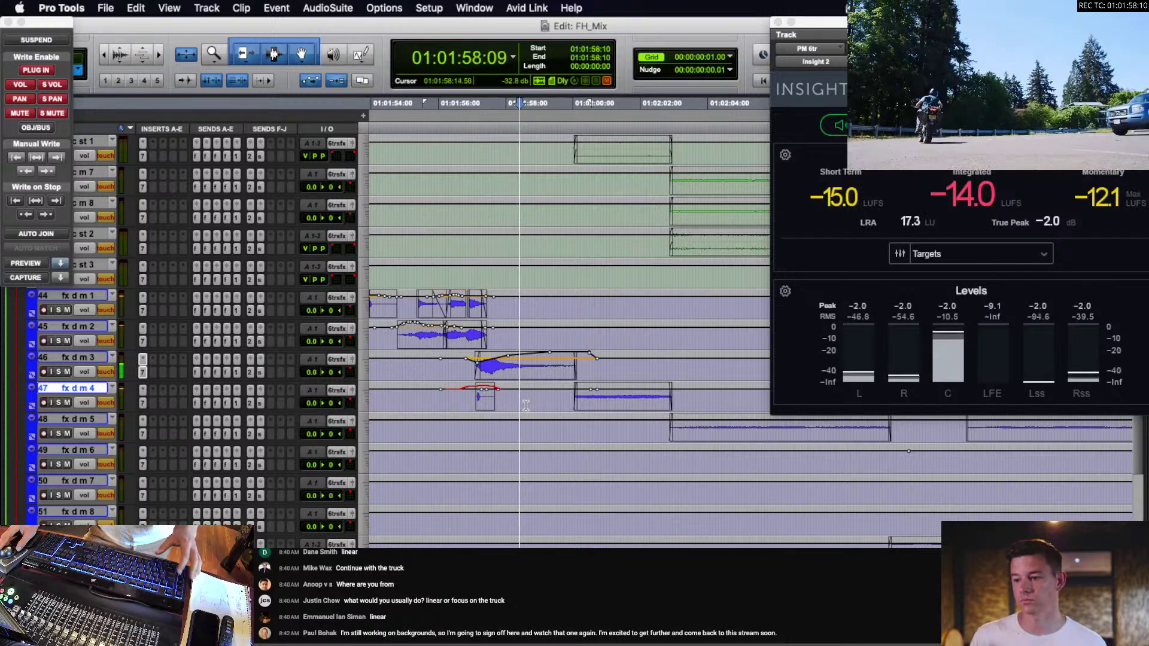
key("space")
left_click(458, 401)
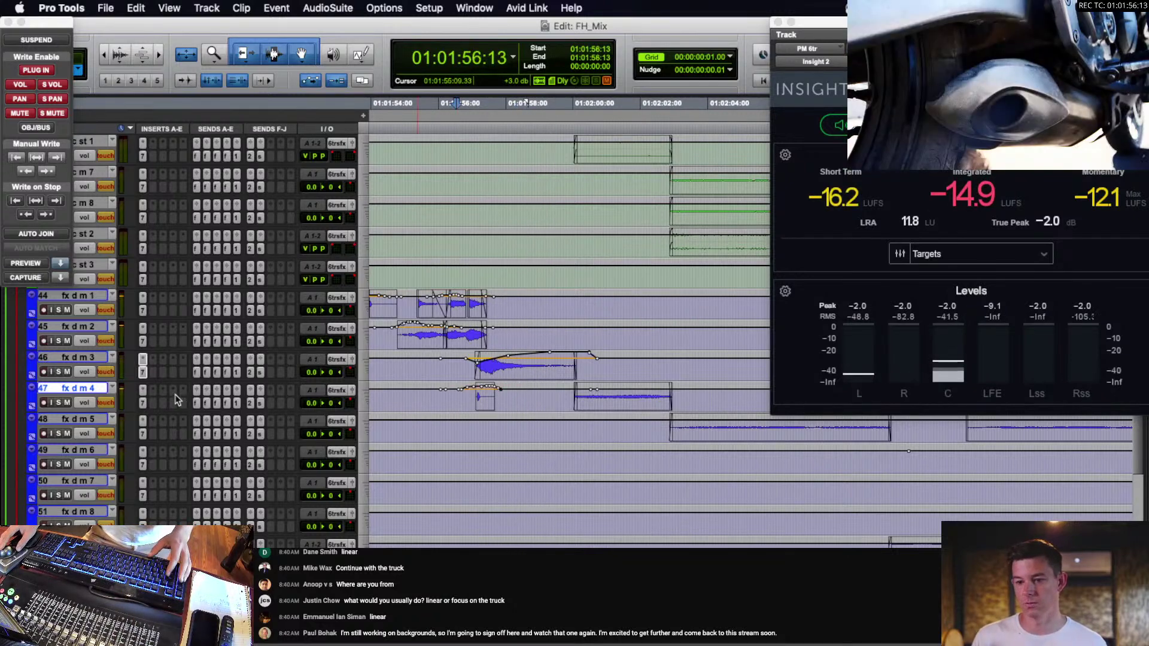
Try a low-mid boost in the EQ3 7-Band on fx d m 4 during playback, without keeping it.
left_click(143, 404)
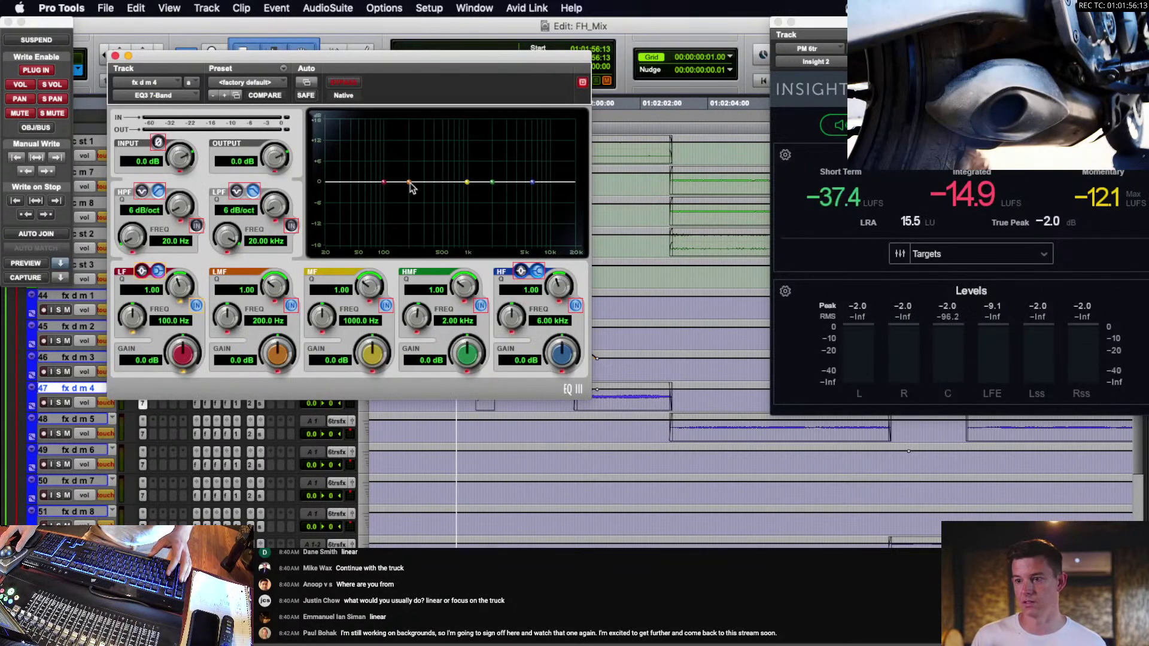
key("space")
left_click_drag(410, 182, 392, 143)
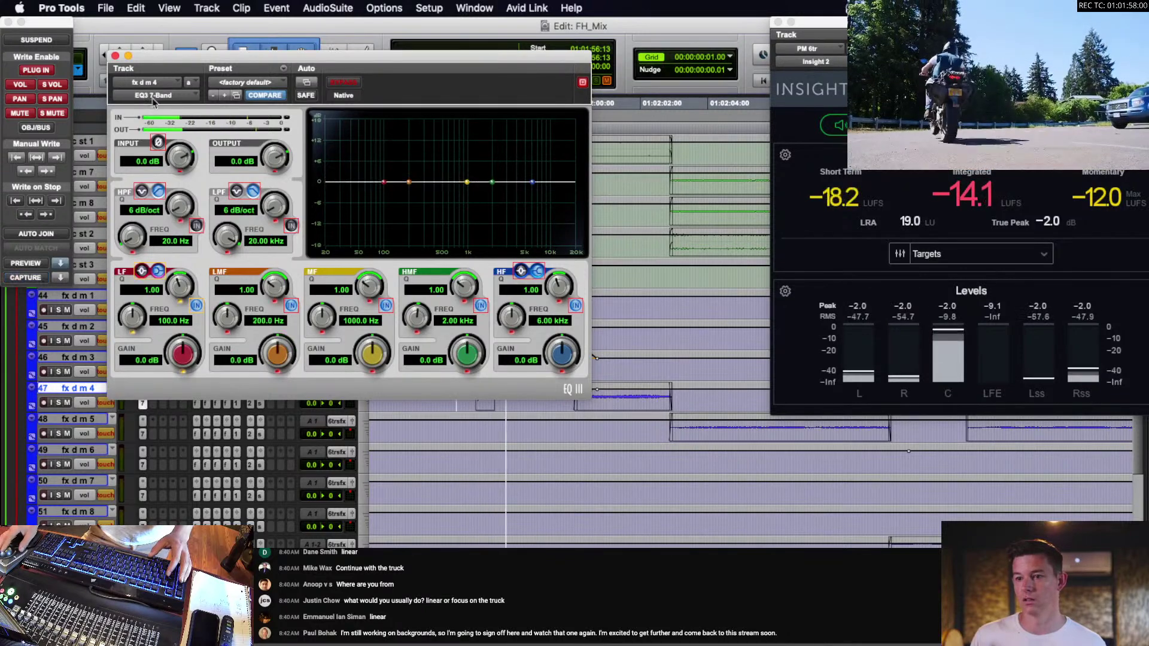
left_click(114, 56)
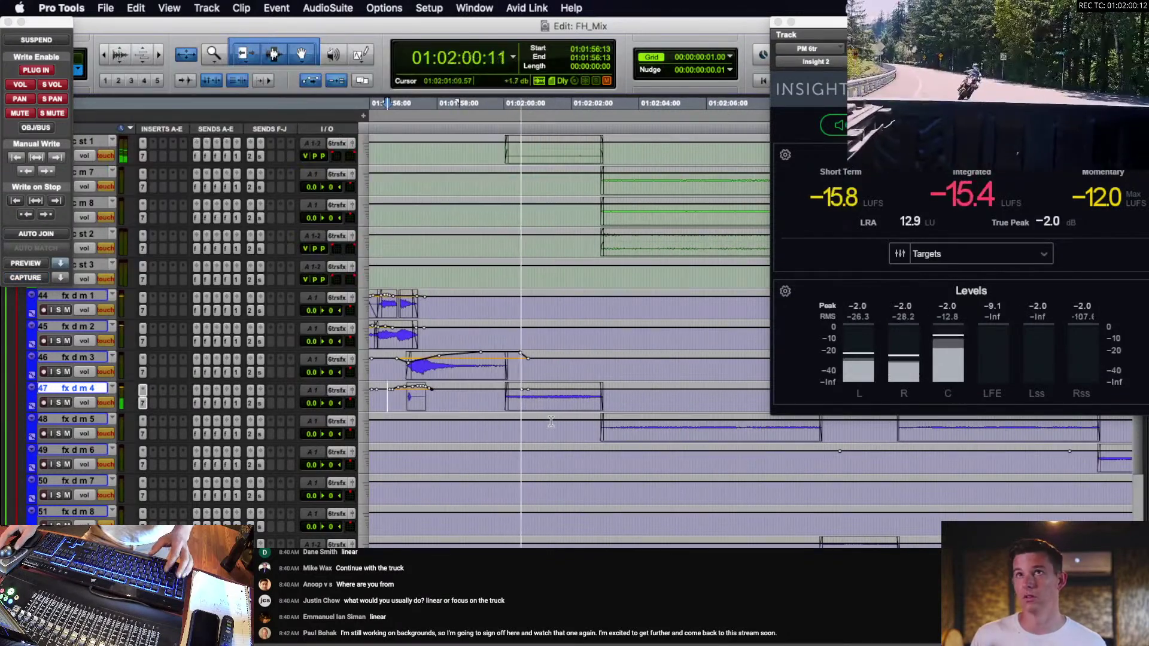
Stop playback and place the edit cursor on fx d m 4 at 01:01:59:11, ahead of its next clip.
key("space")
left_click(486, 394)
scroll(489, 402, "right", 1)
scroll(489, 403, "up", 3)
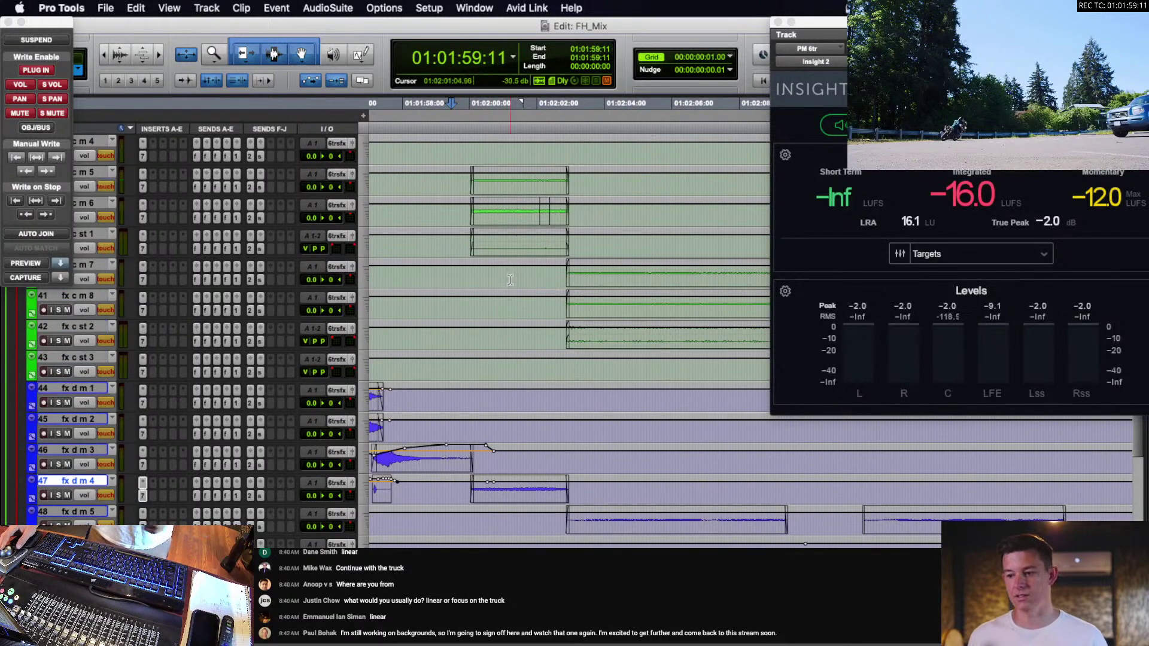
Review the clips on fx d m 4 and the fx c tracks, ending with the edit cursor on fx c m 5 at 01:01:58:11.
left_click(529, 495)
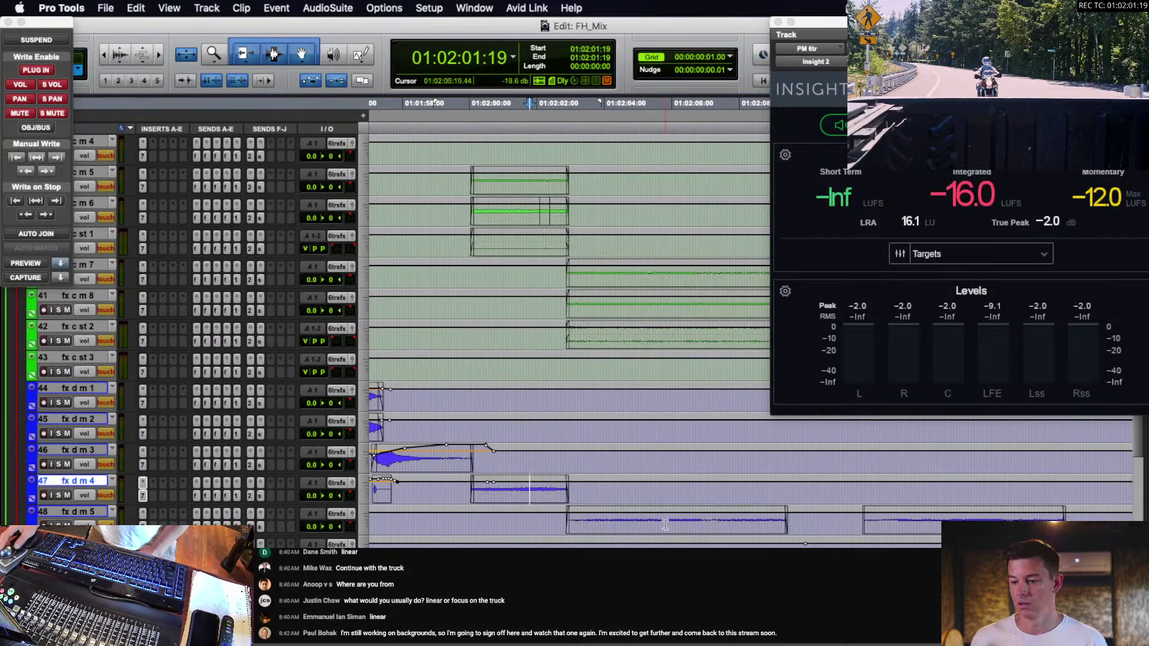
left_click(455, 490)
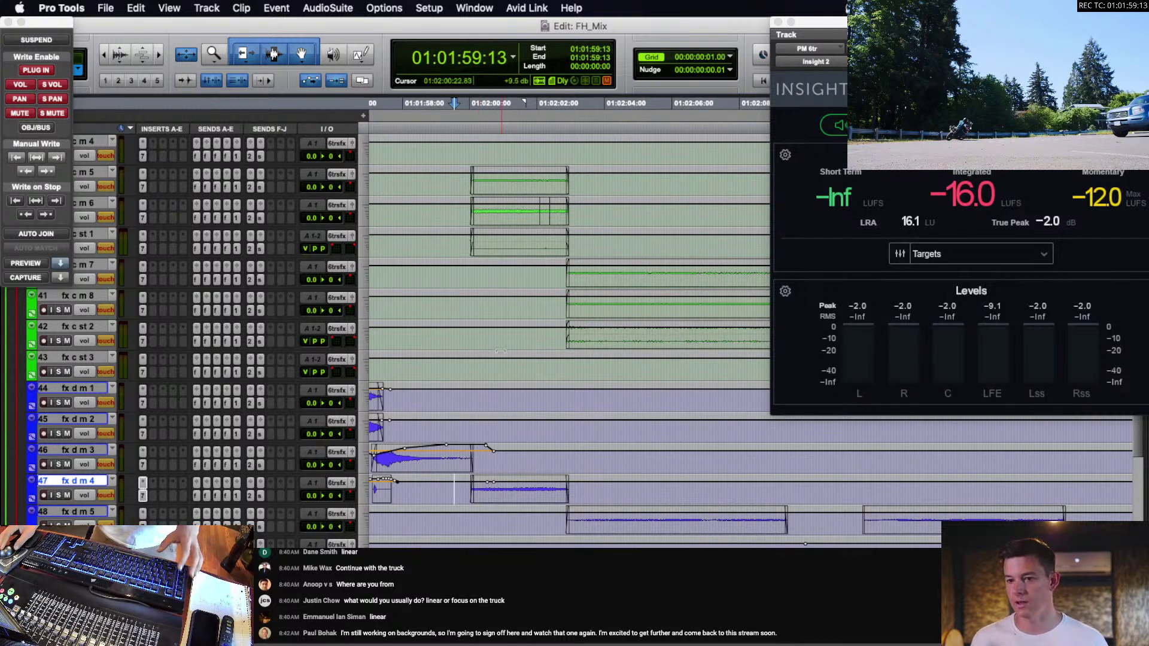
scroll(479, 341, "up", 3)
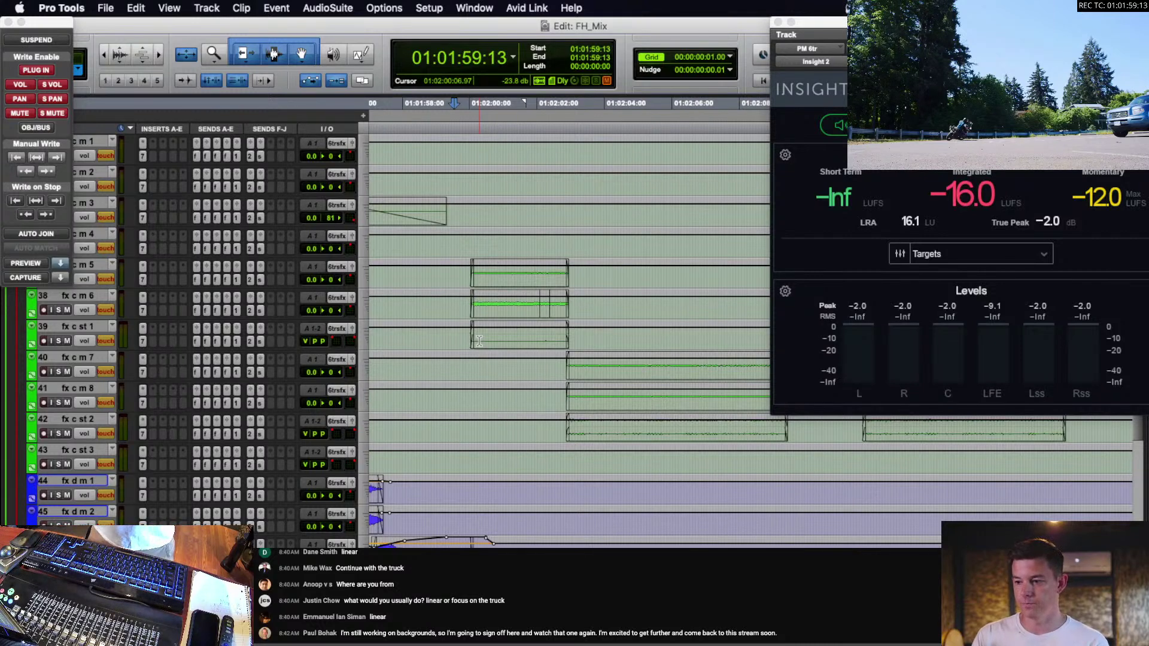
key("r")
scroll(499, 313, "right", 1)
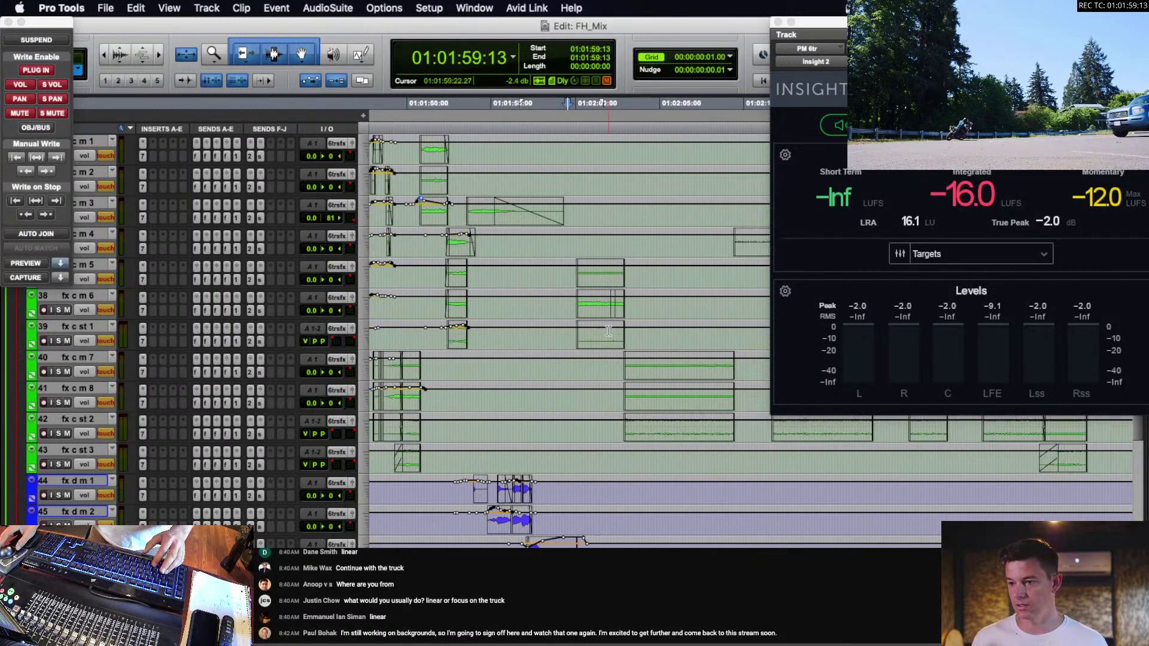
scroll(585, 322, "up", 2)
left_click(549, 327)
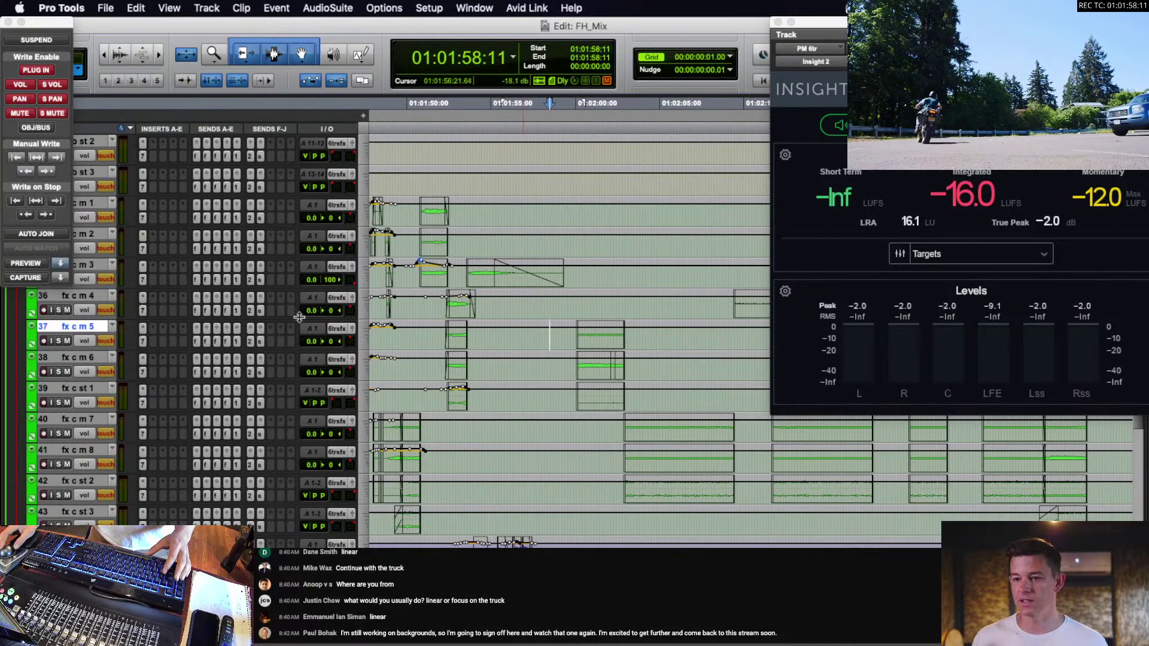
Move the Automation window down over the track list so it uncovers the folder tracks and edit mode controls.
scroll(515, 419, "up", 15)
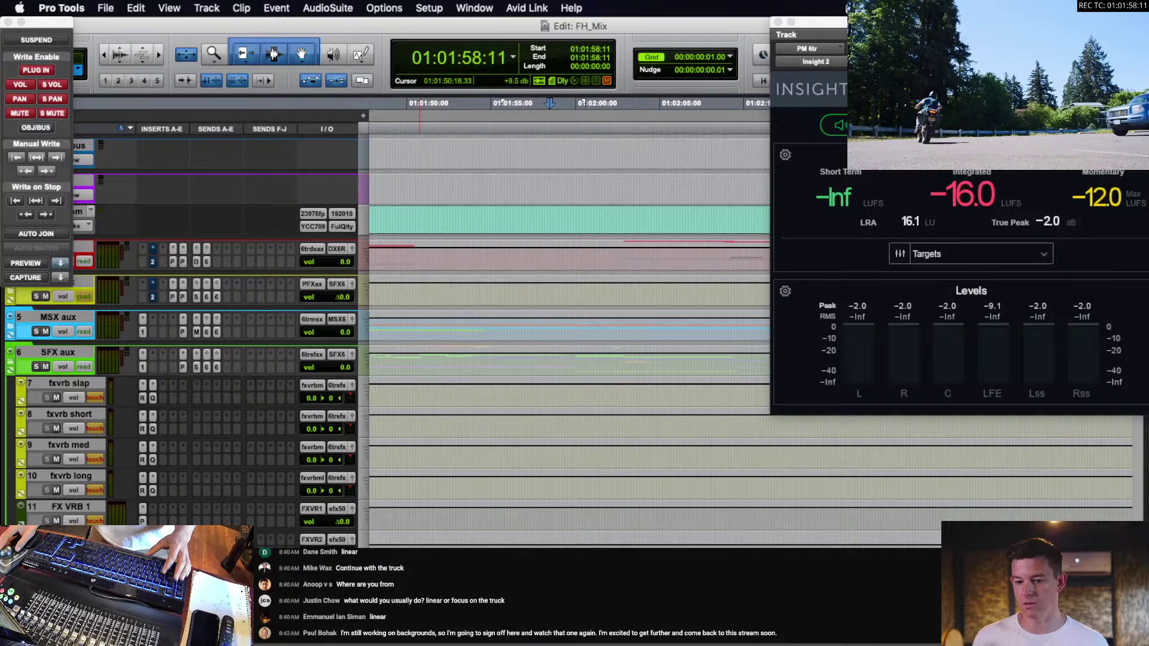
scroll(456, 439, "down", 3)
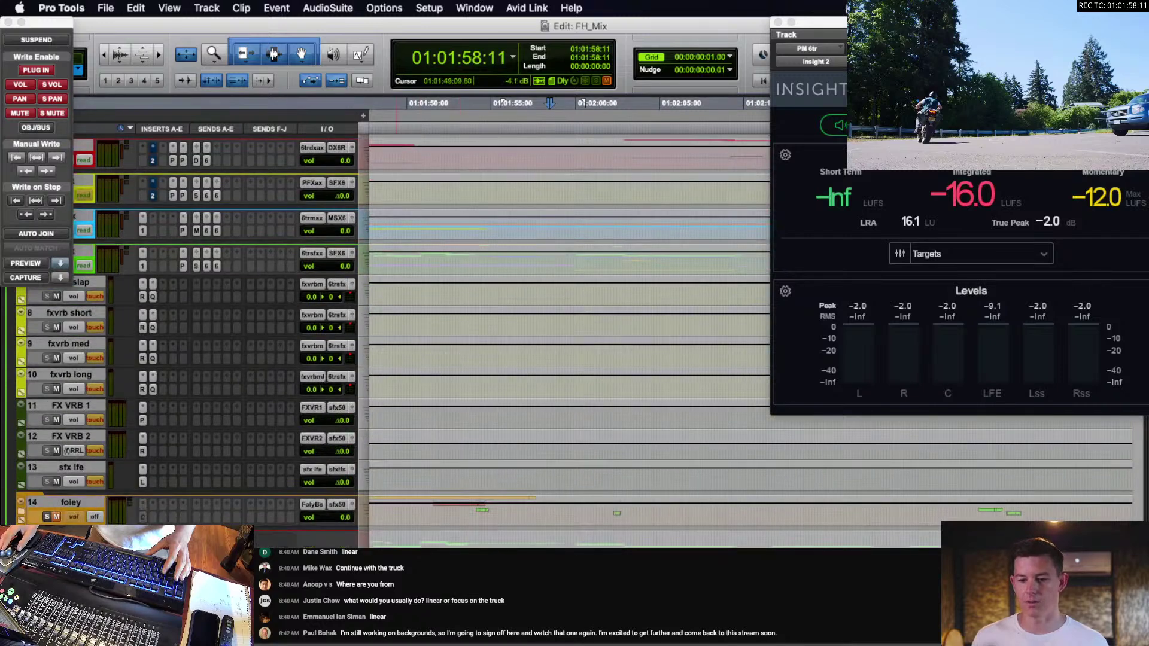
left_click_drag(33, 27, 58, 428)
scroll(124, 230, "up", 3)
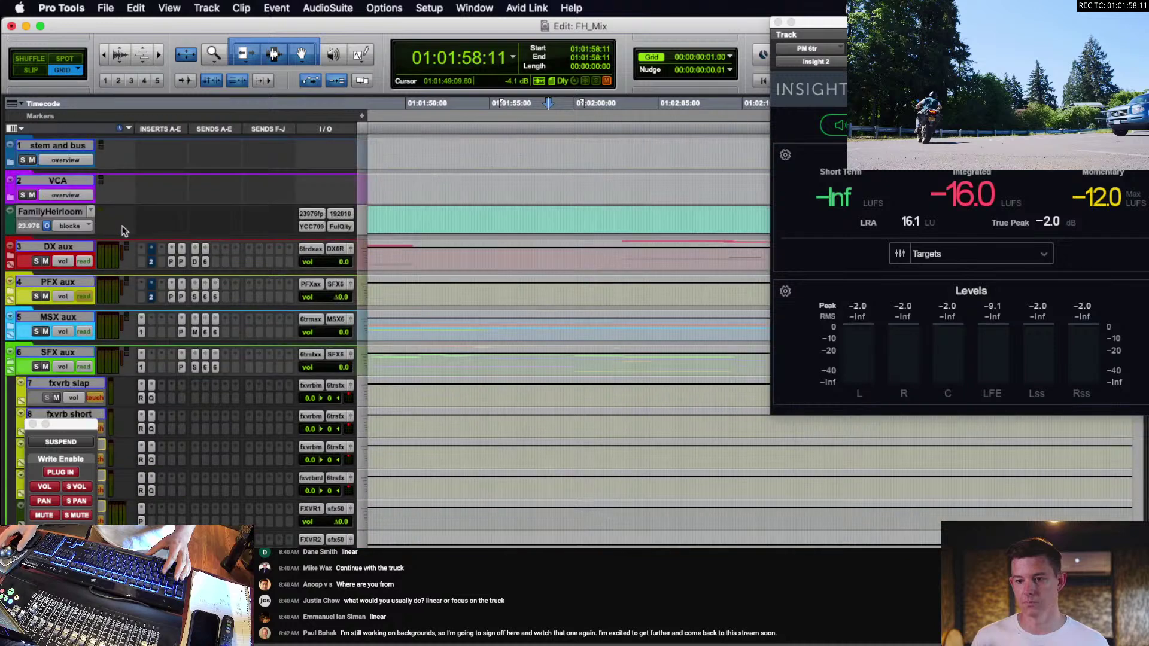
Expand the VCA folder and select the fx c truck and fx d bike VCA tracks together.
left_click(10, 197)
scroll(164, 251, "down", 5)
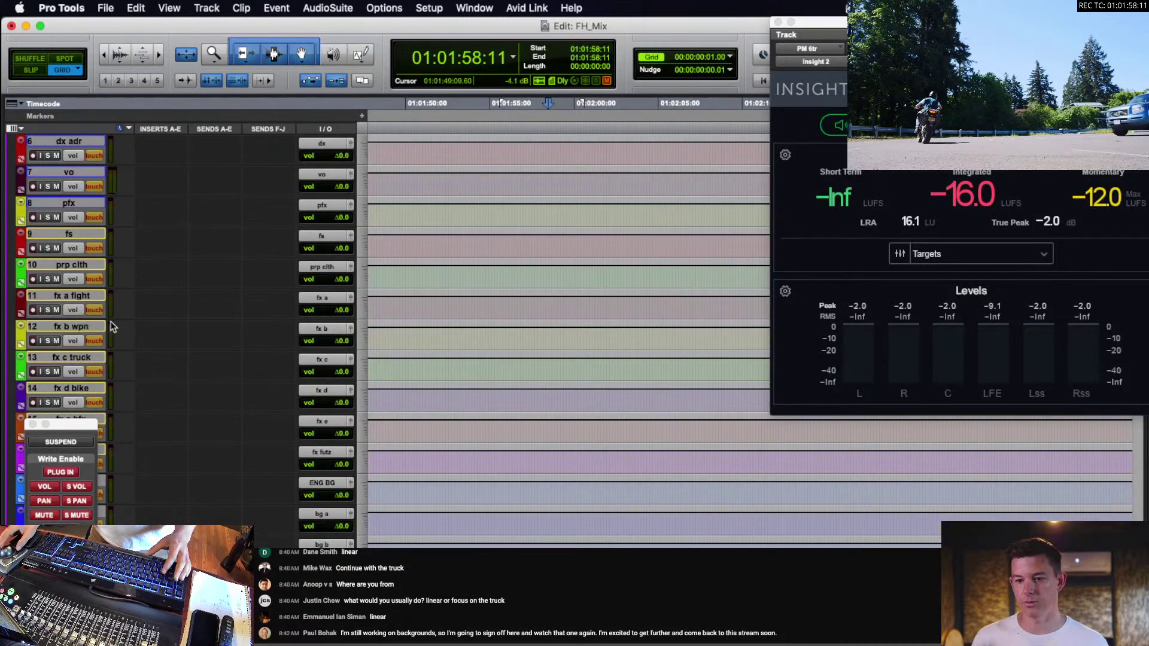
scroll(76, 299, "down", 1)
left_click(72, 328)
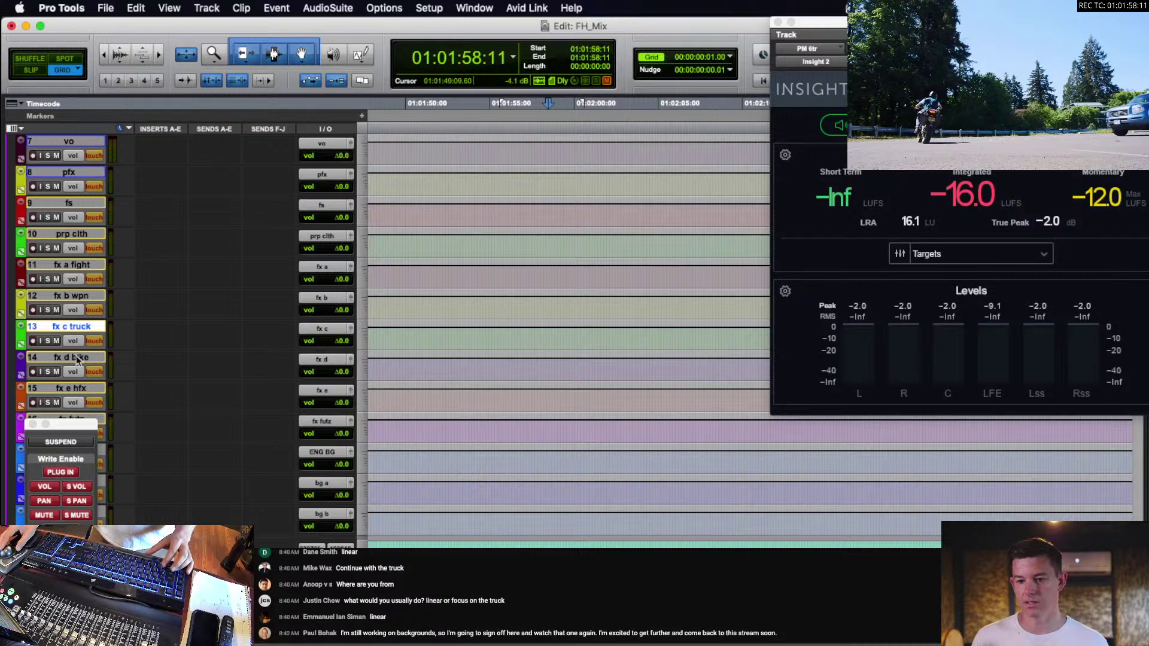
left_click(76, 358, "shift")
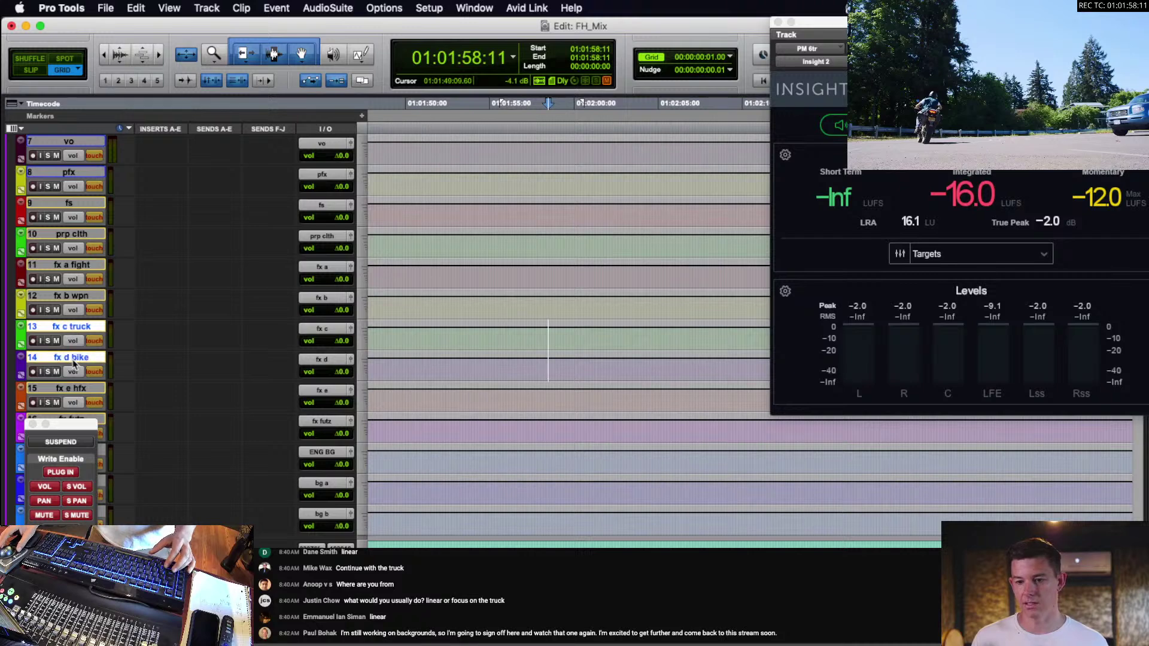
Play from 01:01:53:13 to about 01:03:13 and write volume rides on the fx c truck and fx d bike VCA tracks.
left_click(494, 333)
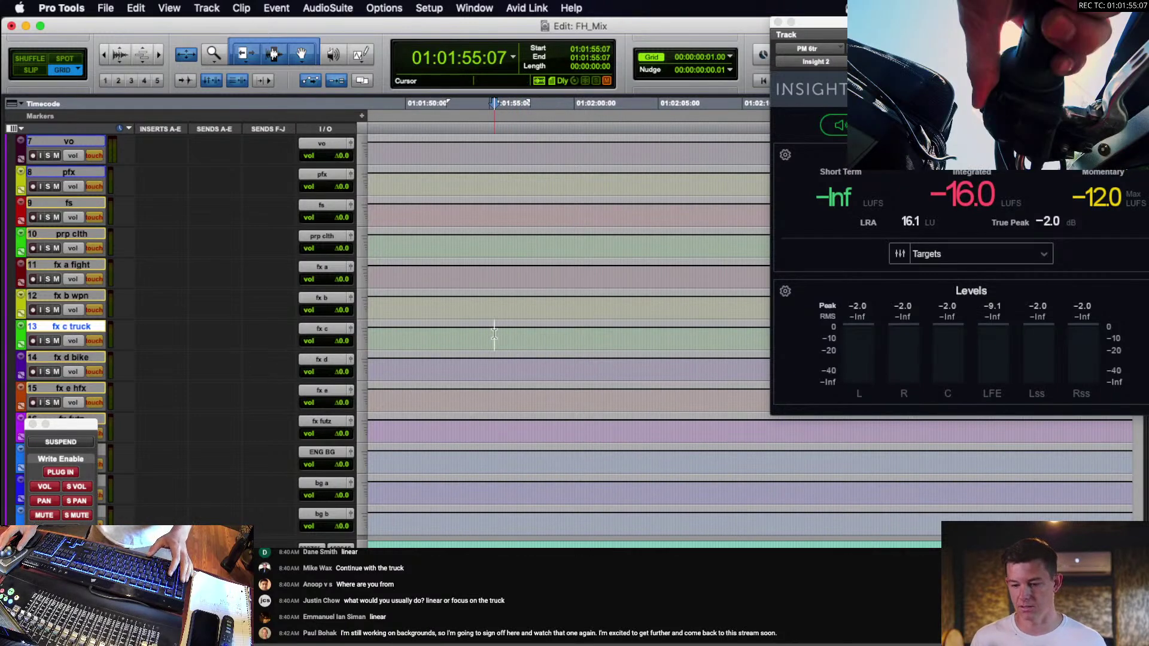
left_click(465, 334)
key("space")
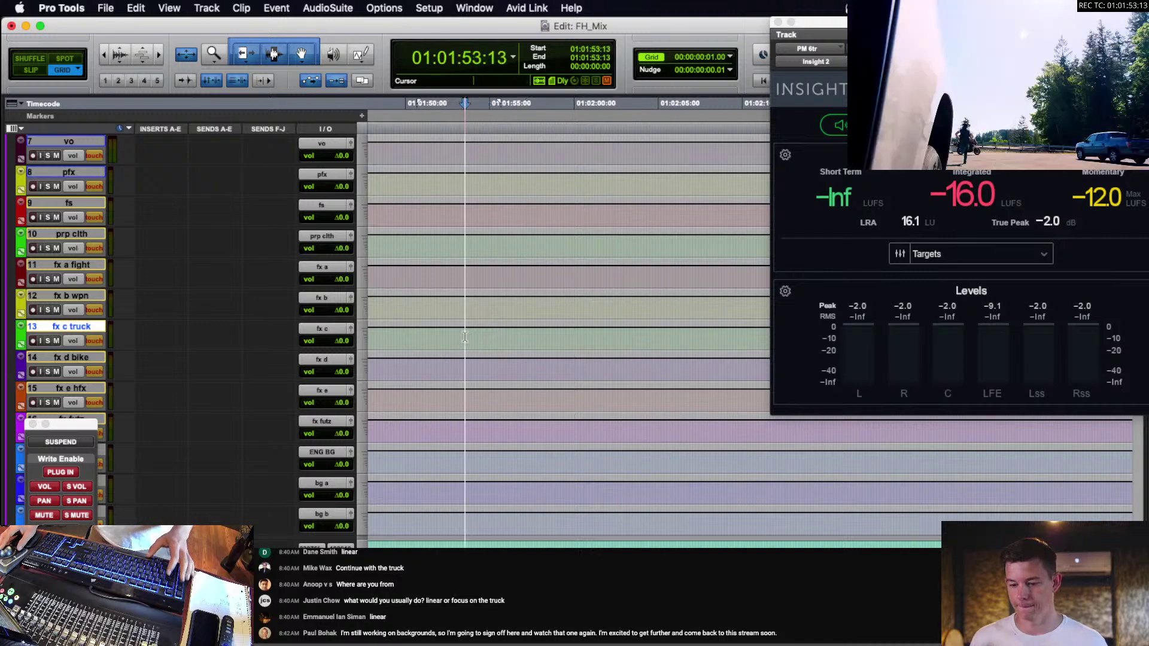
scroll(559, 359, "down", 10)
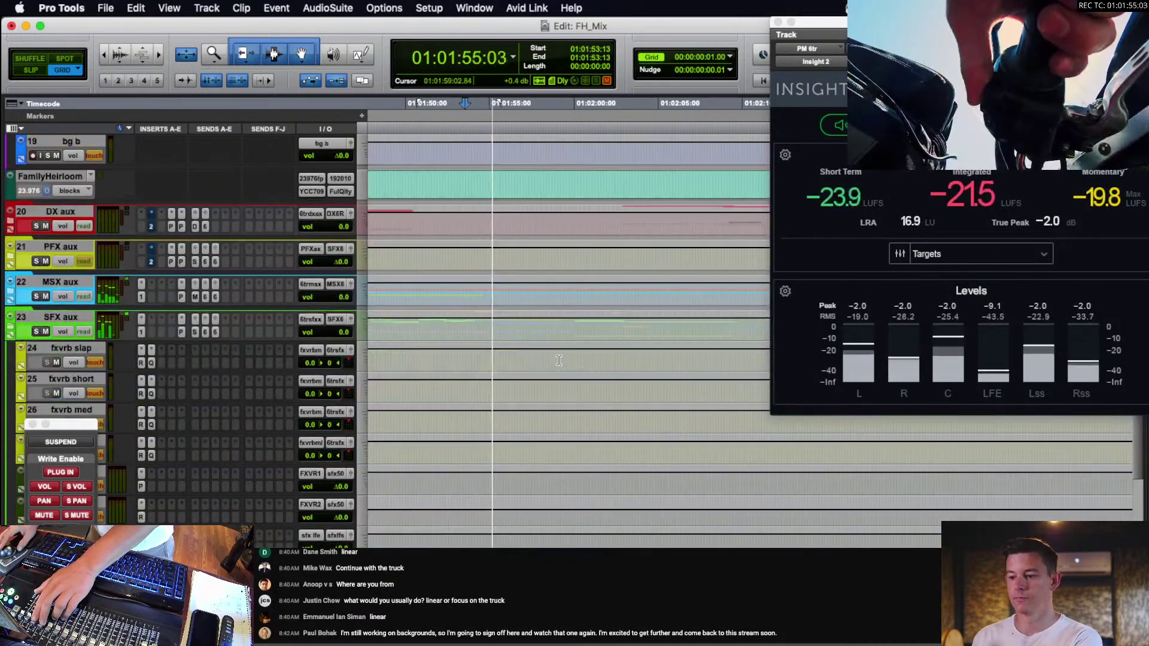
scroll(559, 359, "up", 8)
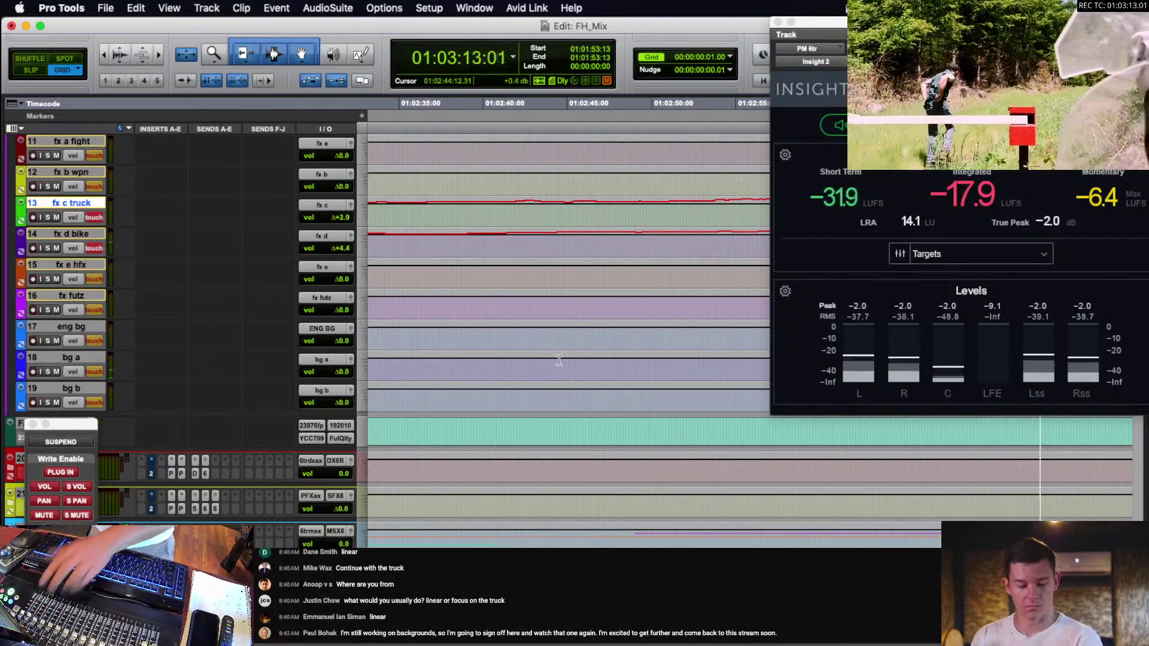
key("space")
key("r")
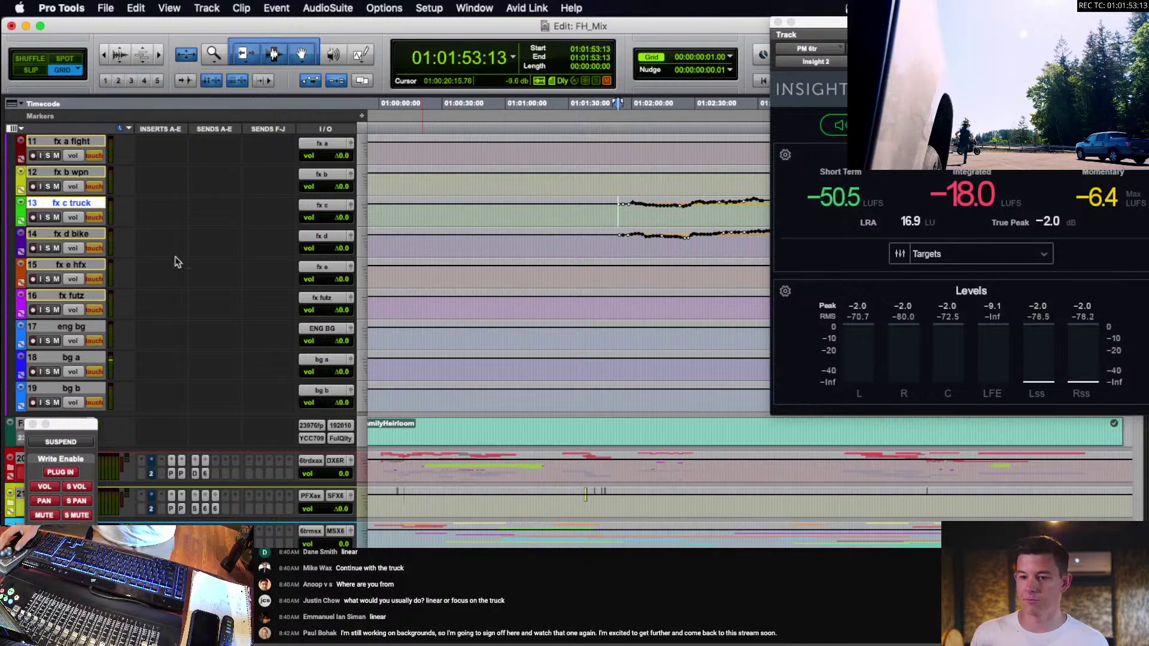
Collapse the VCA folder and expand the sfx folder to reach the fx c tracks.
scroll(71, 226, "up", 10)
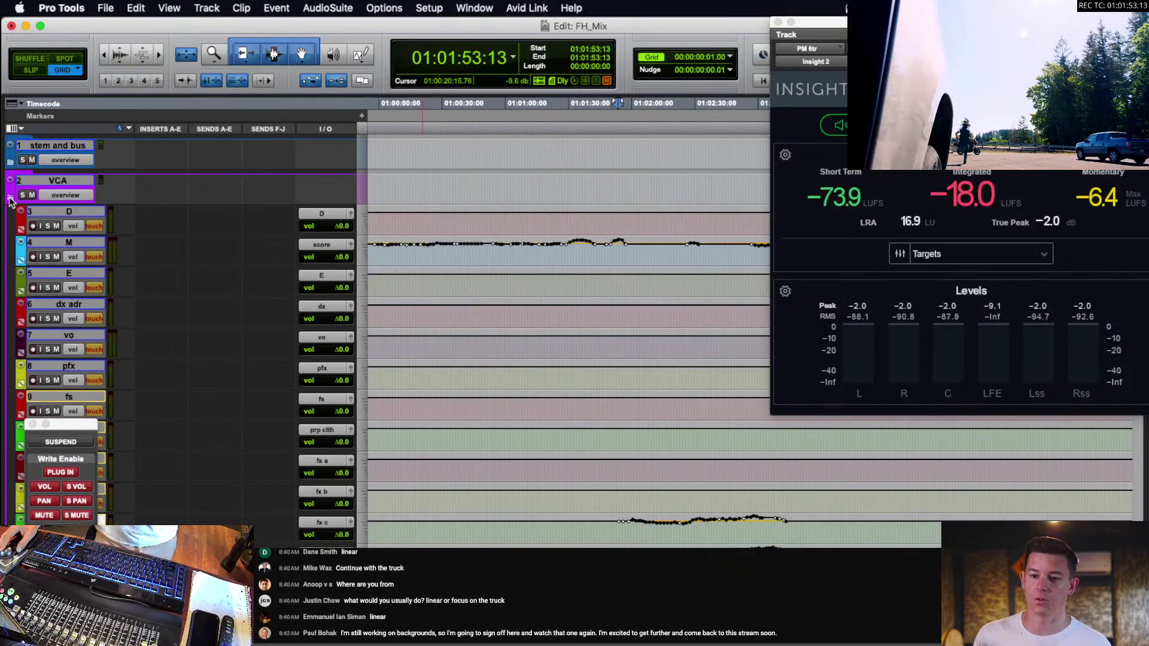
scroll(513, 238, "down", 8)
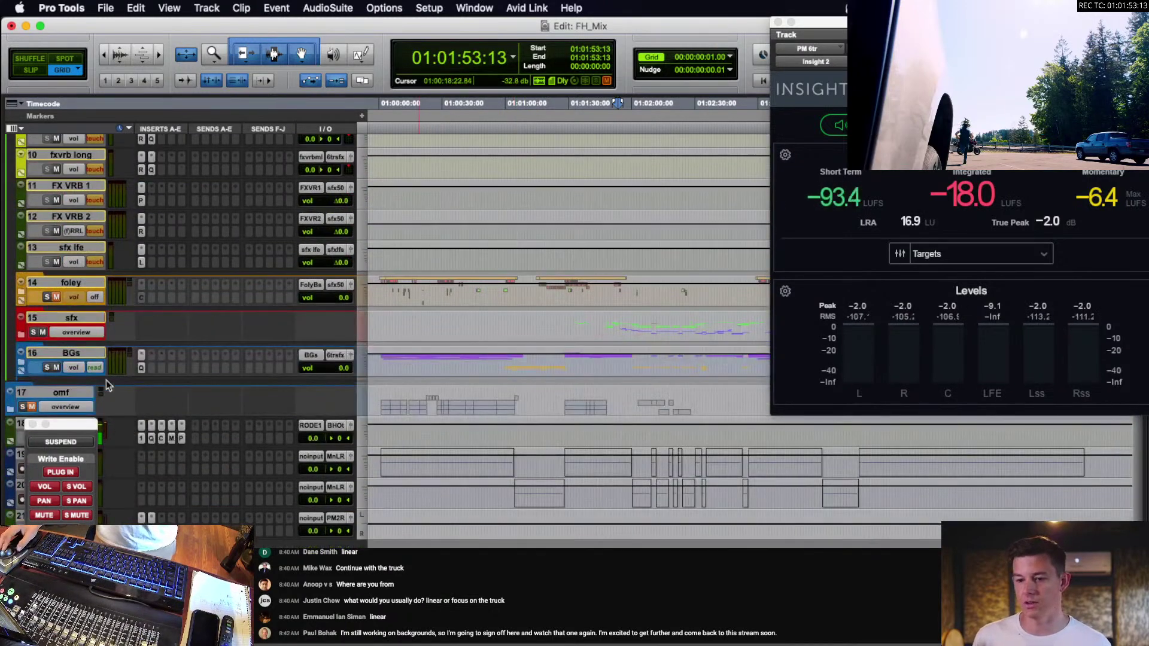
left_click(23, 336)
scroll(510, 334, "down", 10)
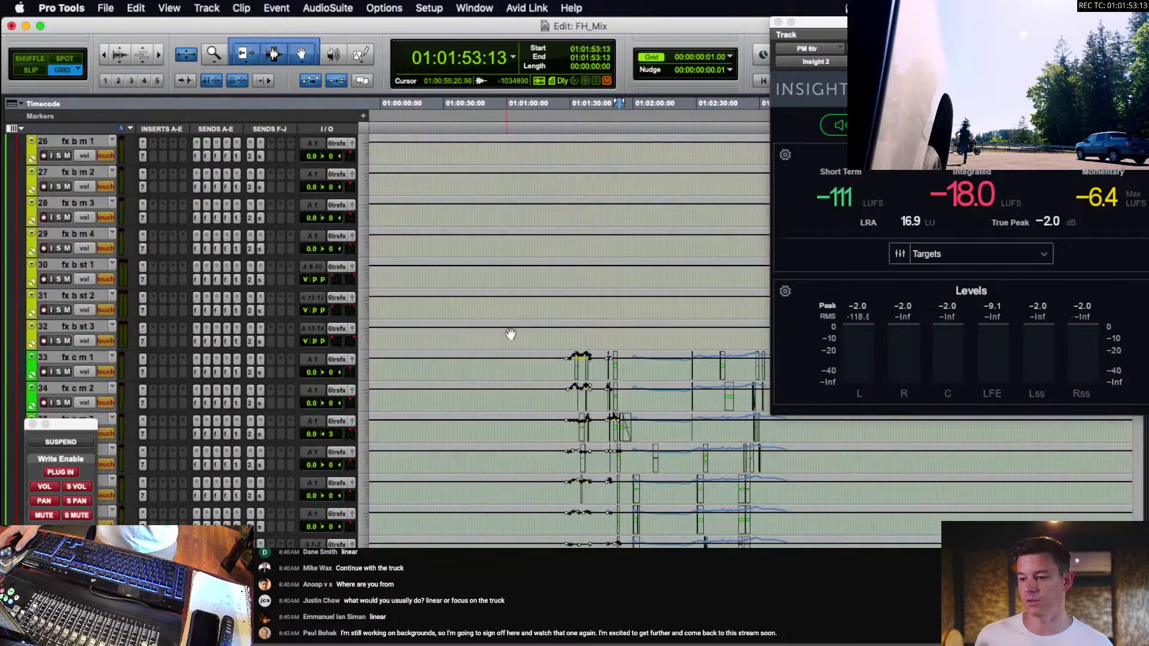
Examine the clips and volume automation on the fx c tracks around 01:01:50:13 and further along the timeline.
left_click(616, 342)
key("t")
key("t")
key("t")
key("t")
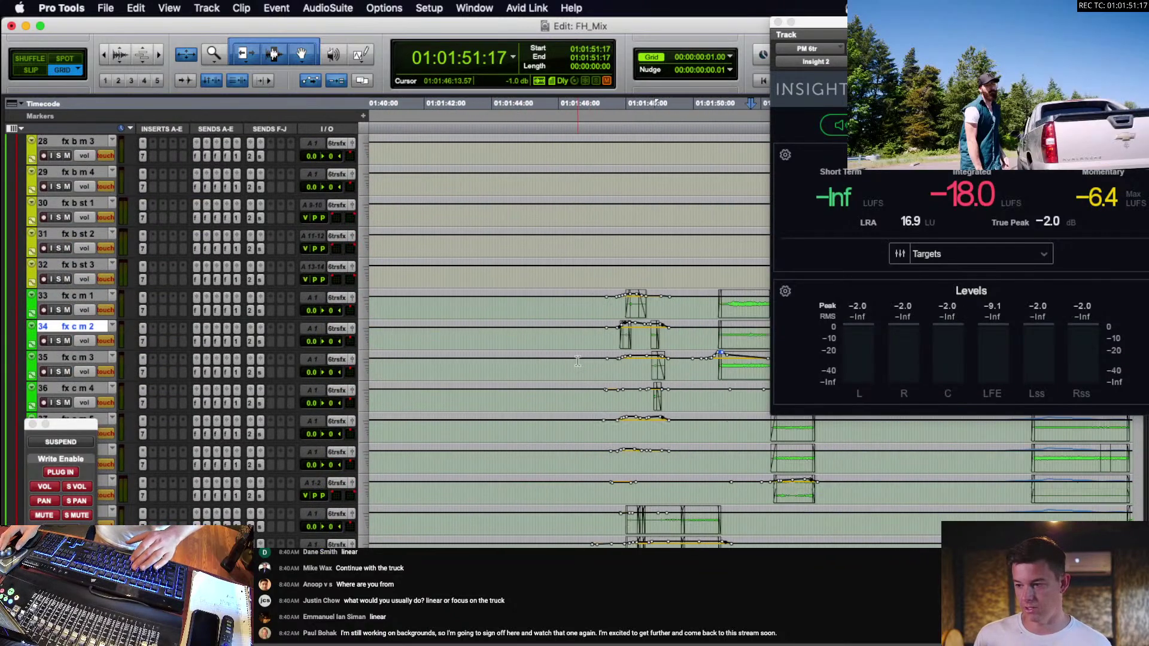
left_click(713, 371)
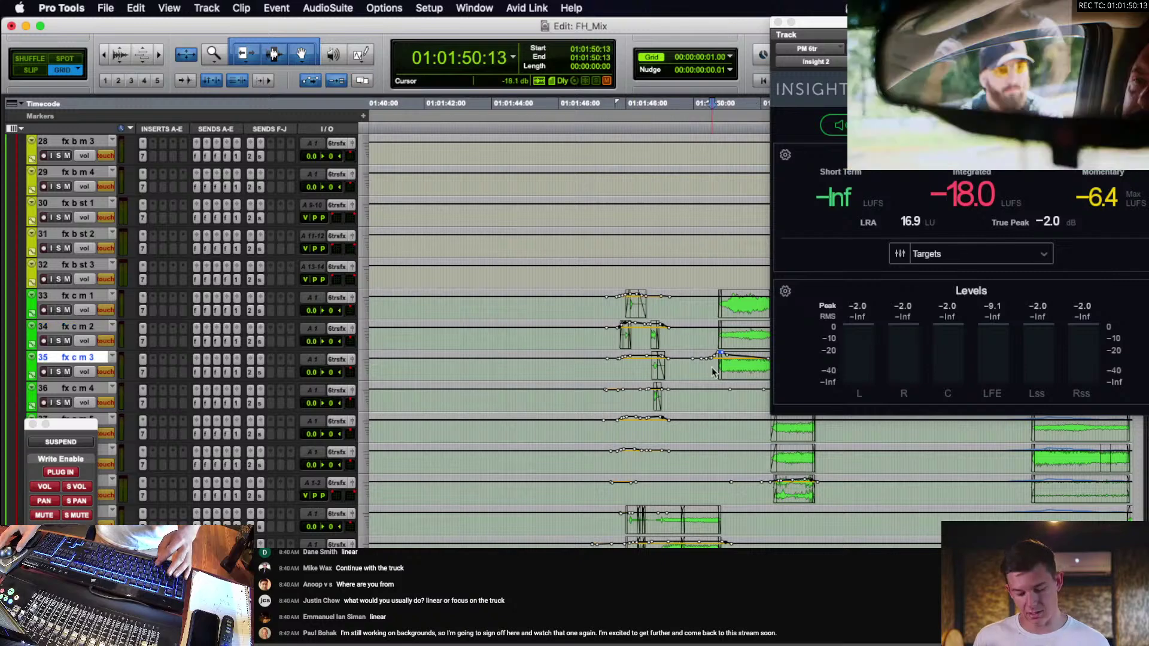
key("t")
scroll(696, 369, "right", 10)
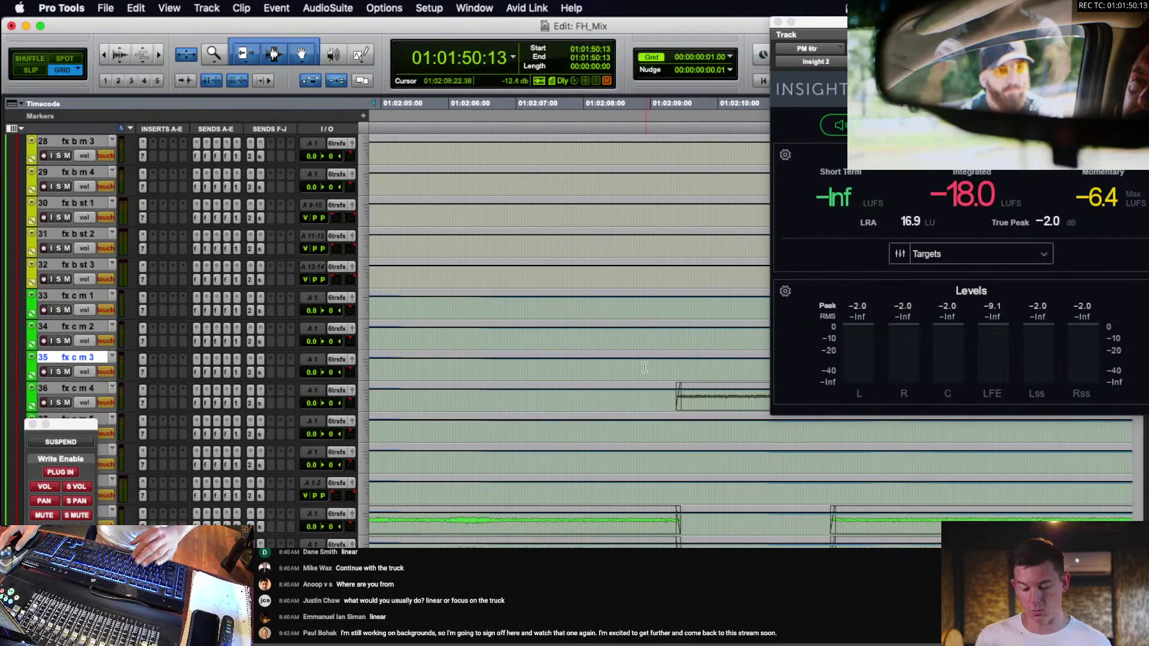
key("r")
key("r")
Expand the DX aux folder and locate the dx futz clips around 01:02:10:00.
scroll(629, 370, "up", 15)
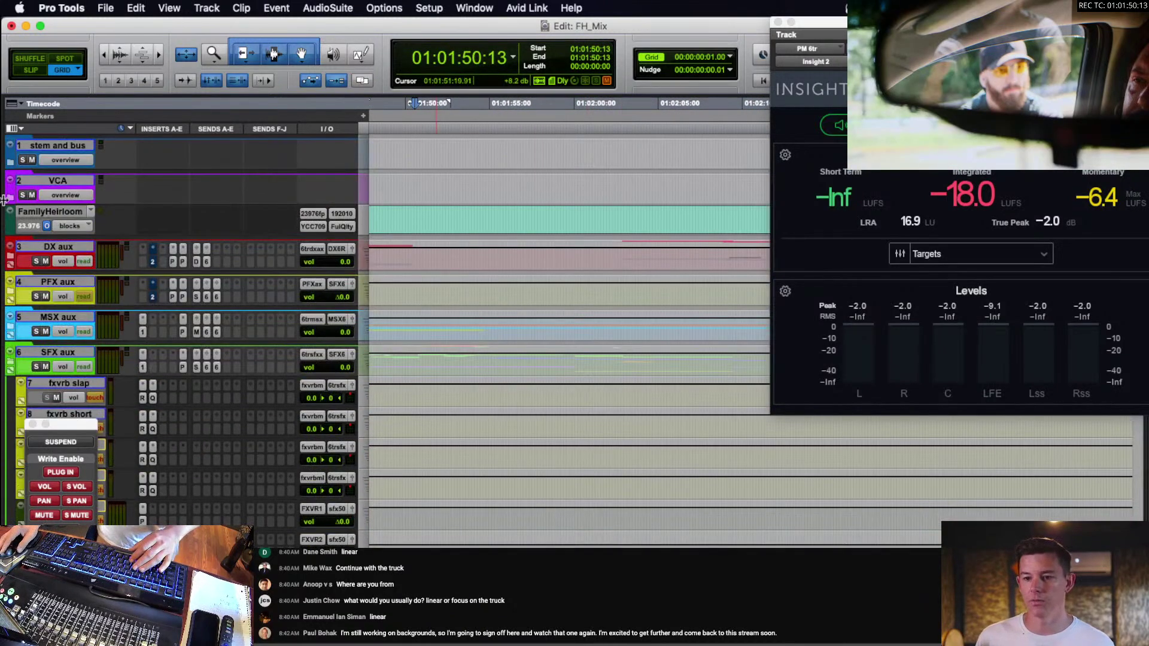
left_click(9, 258)
scroll(513, 327, "down", 9)
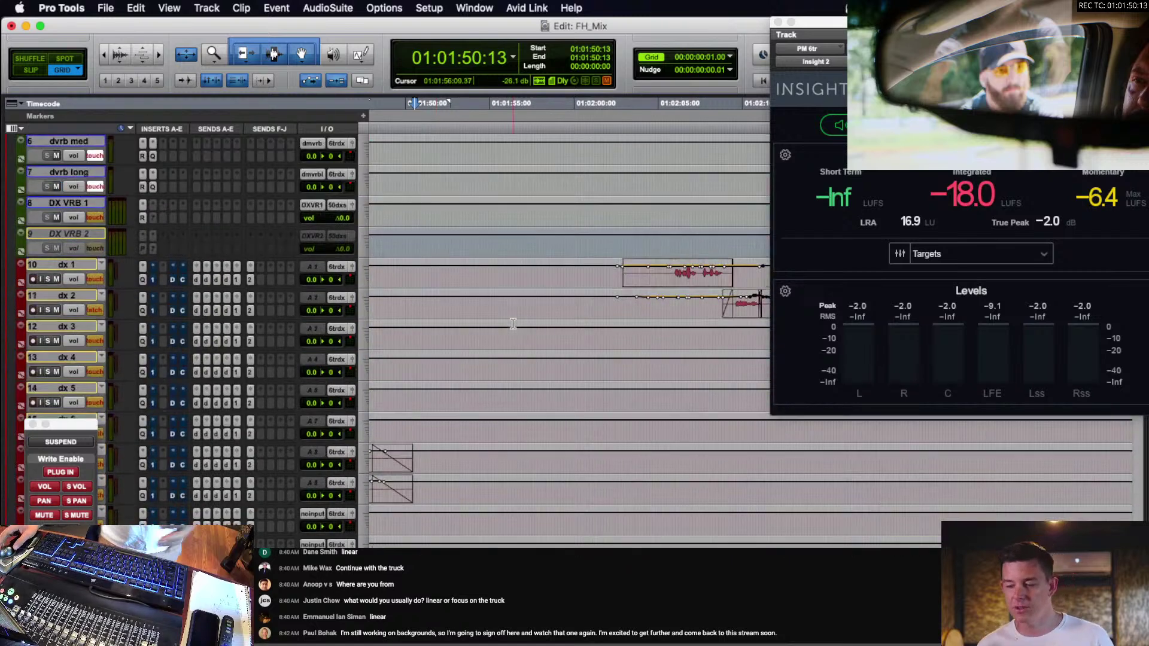
scroll(728, 478, "right", 3)
scroll(719, 481, "down", 1)
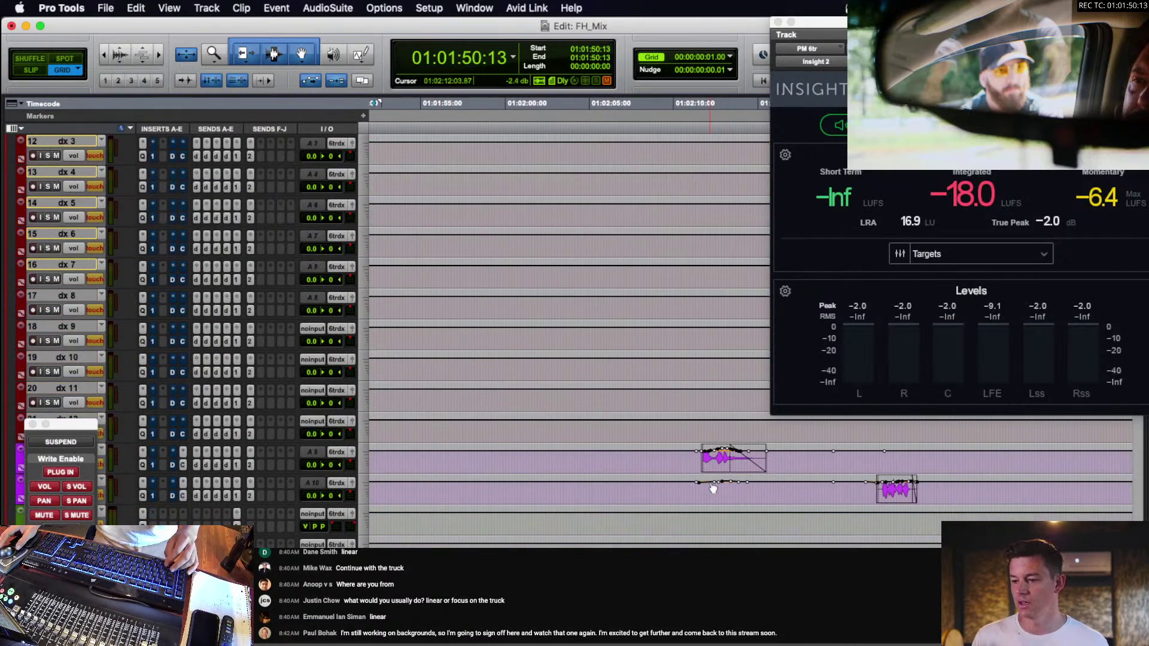
scroll(710, 484, "right", 2)
Audition the mix from 01:02:08:12, ahead of the dx futz 1 clip, and close the Automation window.
left_click_drag(605, 461, 633, 460)
left_click(601, 457)
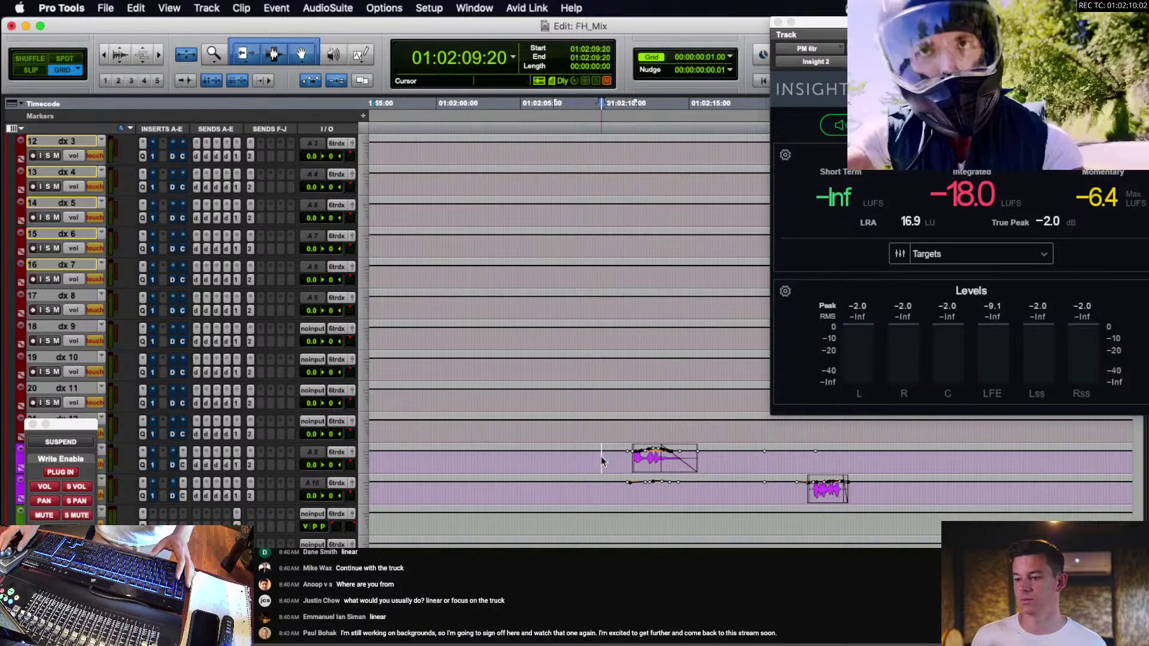
left_click(579, 460)
key("space")
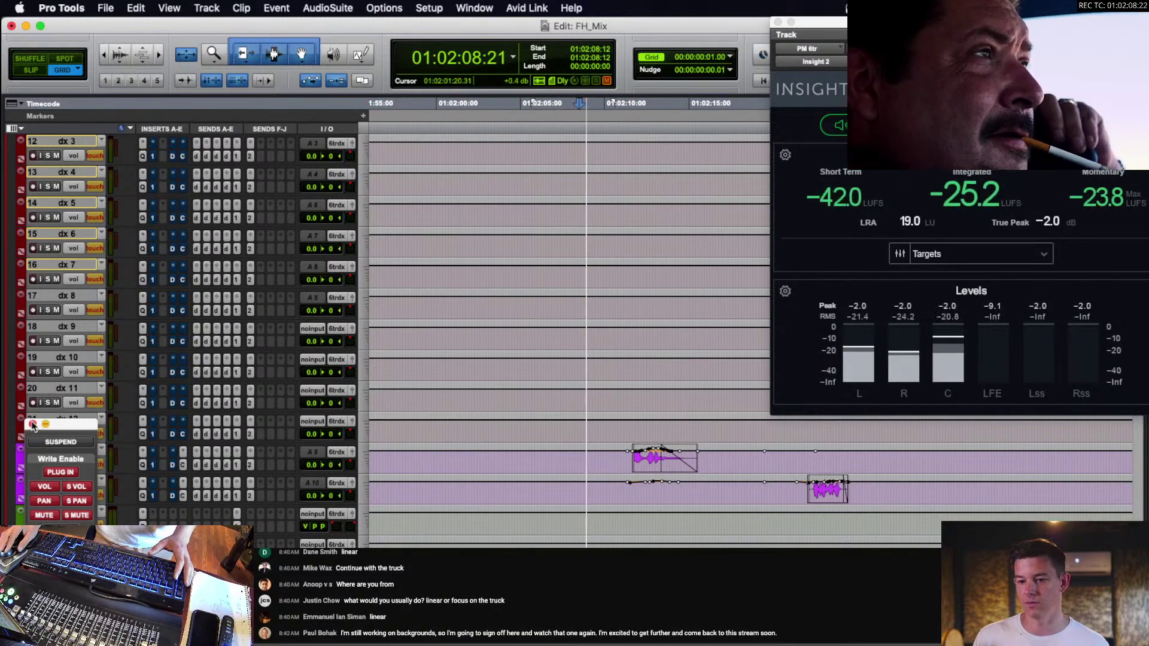
left_click(32, 424)
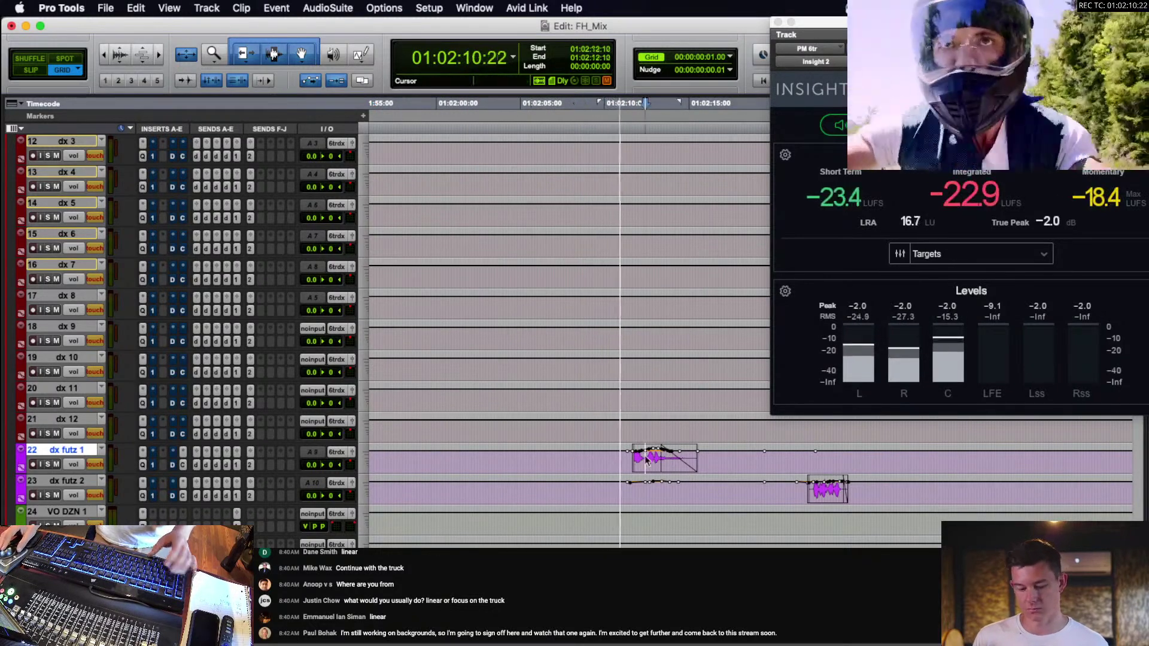
Raise the volume automation over the opening words of the dx futz 1 clip and audition it from 01:02:11:07.
key("t")
scroll(648, 458, "right", 4)
key("space")
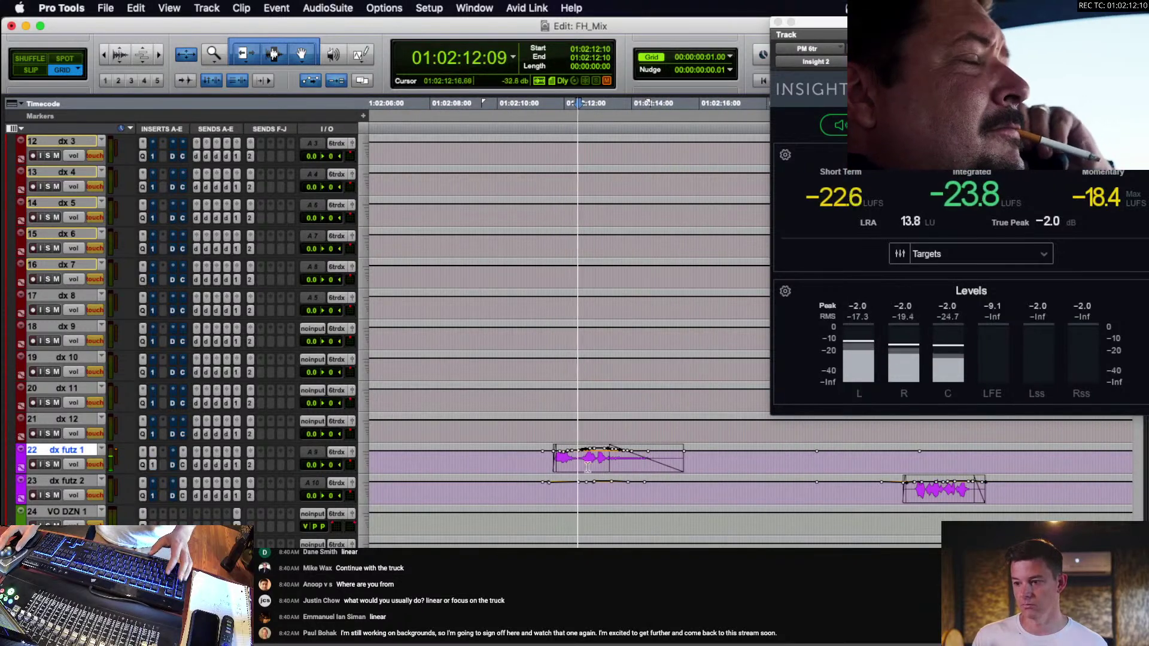
key("space")
left_click(544, 459)
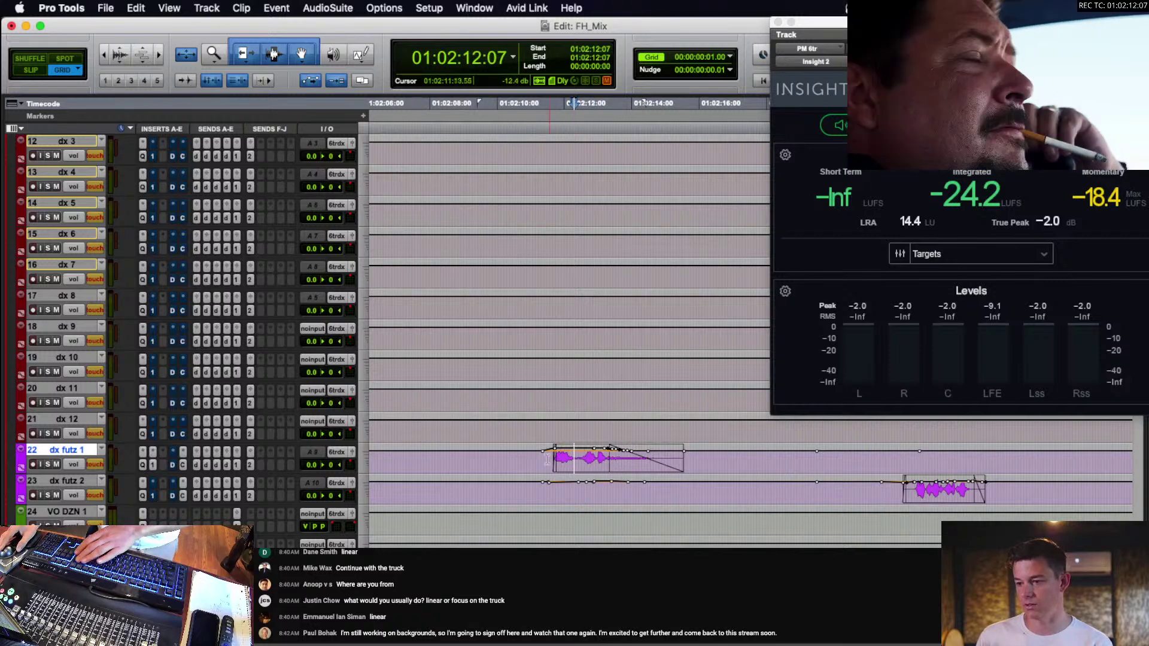
key("space")
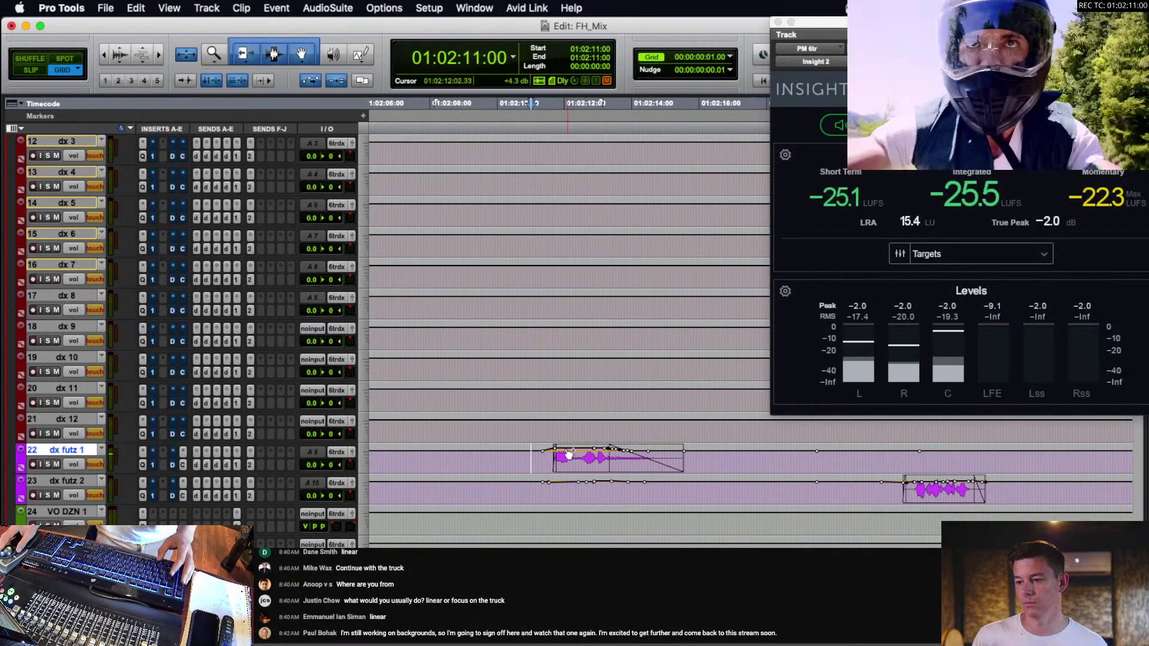
key("space")
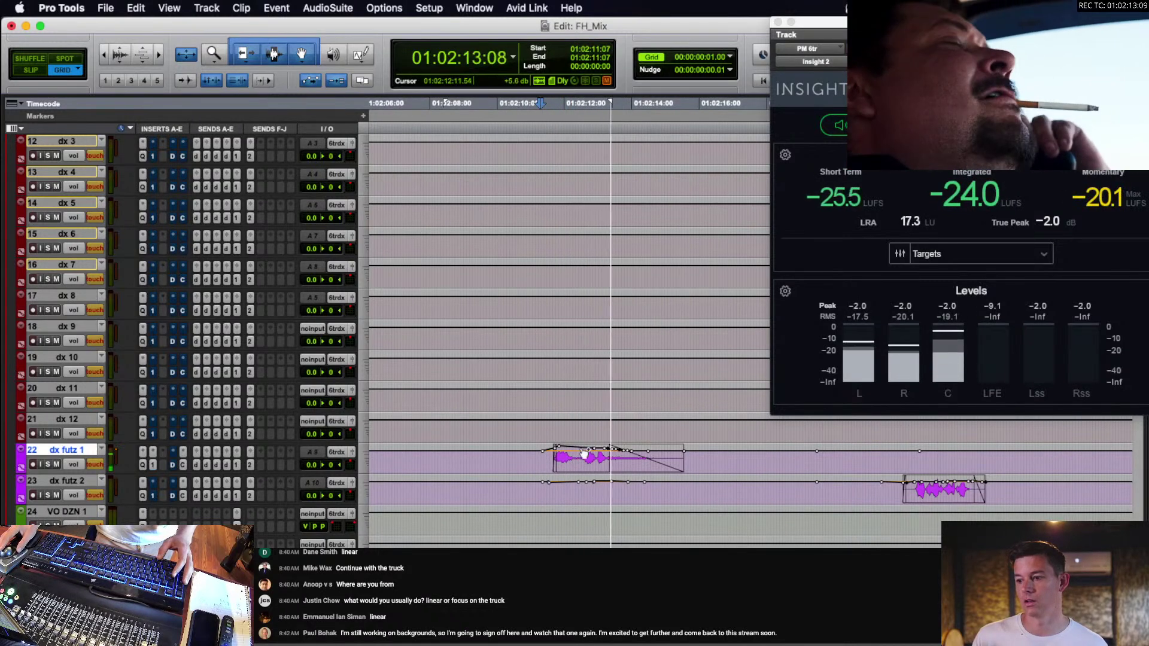
key("space")
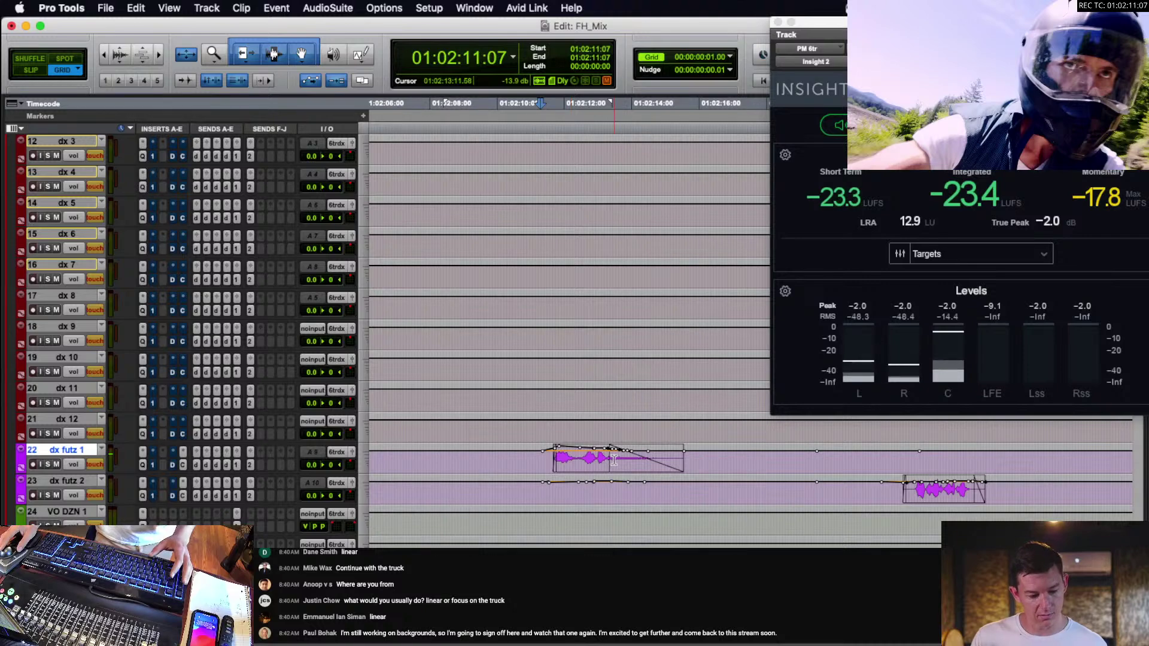
Trim the volume automation over the dx futz 2 clip between 01:02:21:13 and 01:02:25:05 and audition the line from 01:02:23:15.
left_click(904, 496)
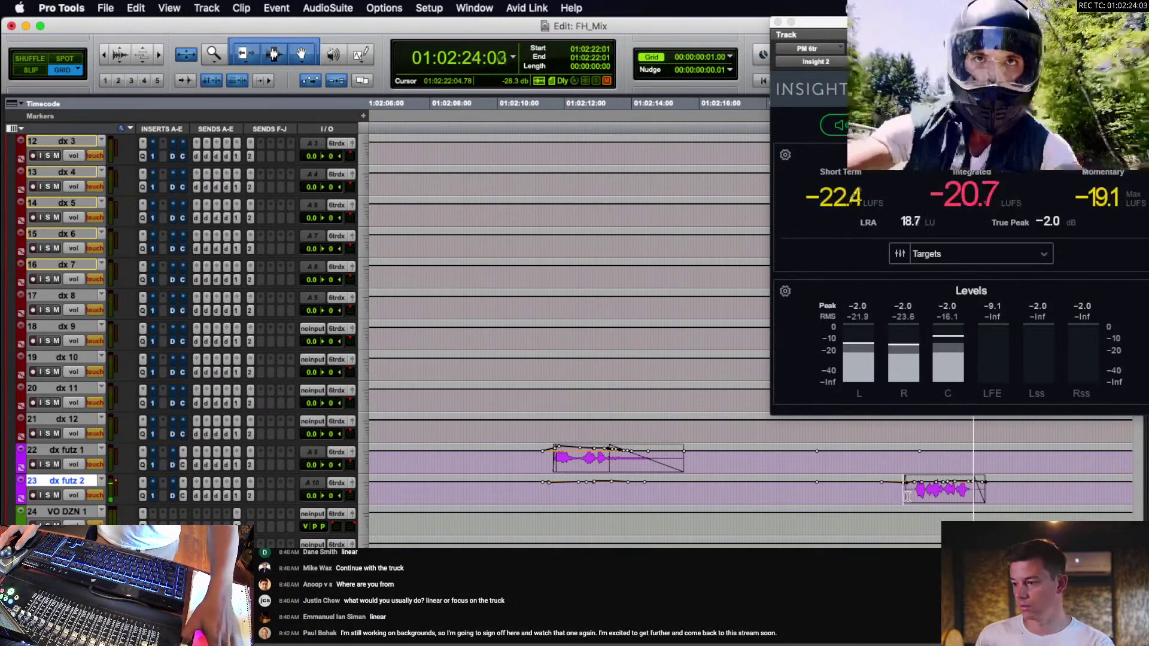
left_click(1010, 499, "shift")
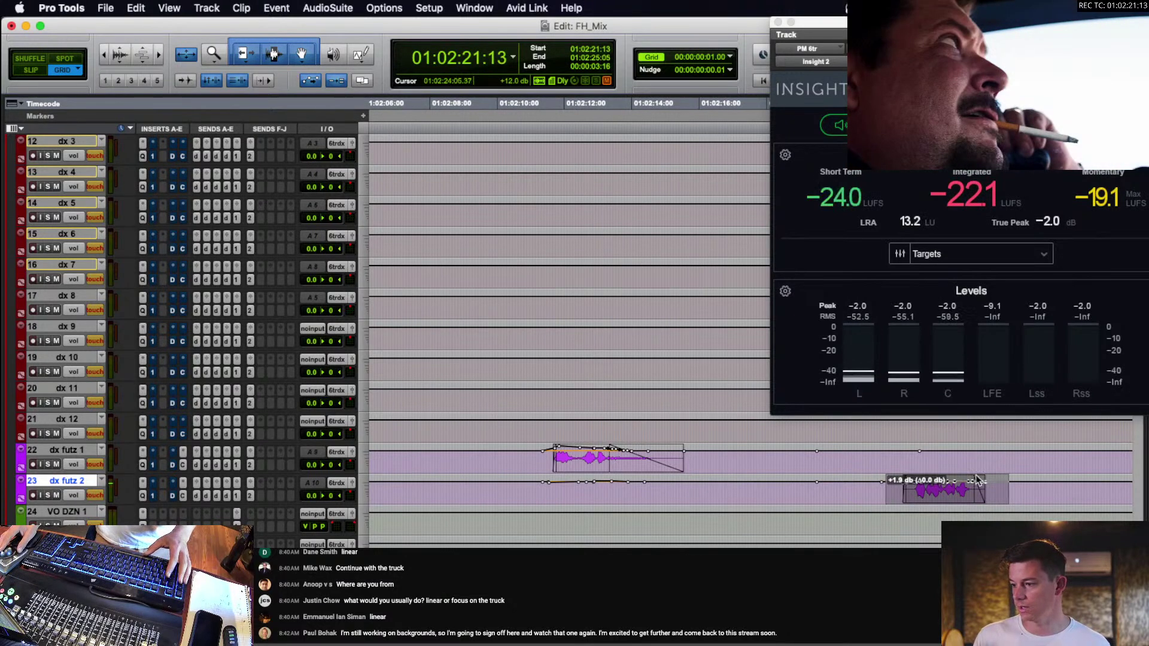
left_click(909, 492)
key("space")
key("super+bracketleft")
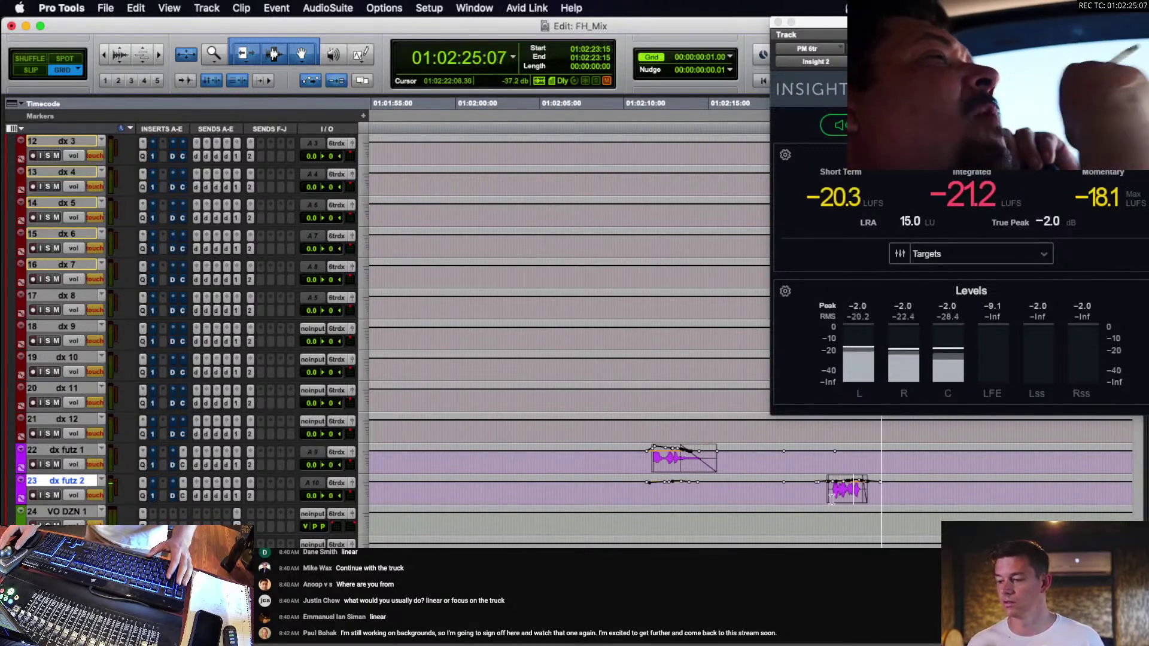
key("super+bracketleft")
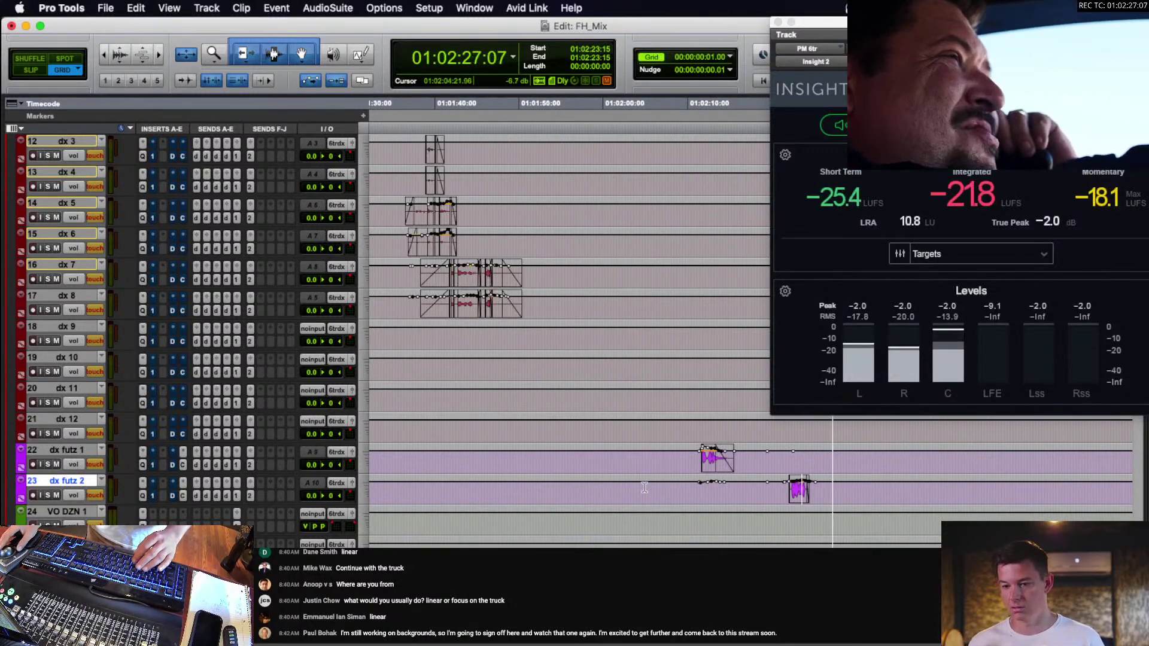
key("space")
Collapse the DX aux folder and bring the fx c tracks into view.
scroll(645, 488, "down", 7)
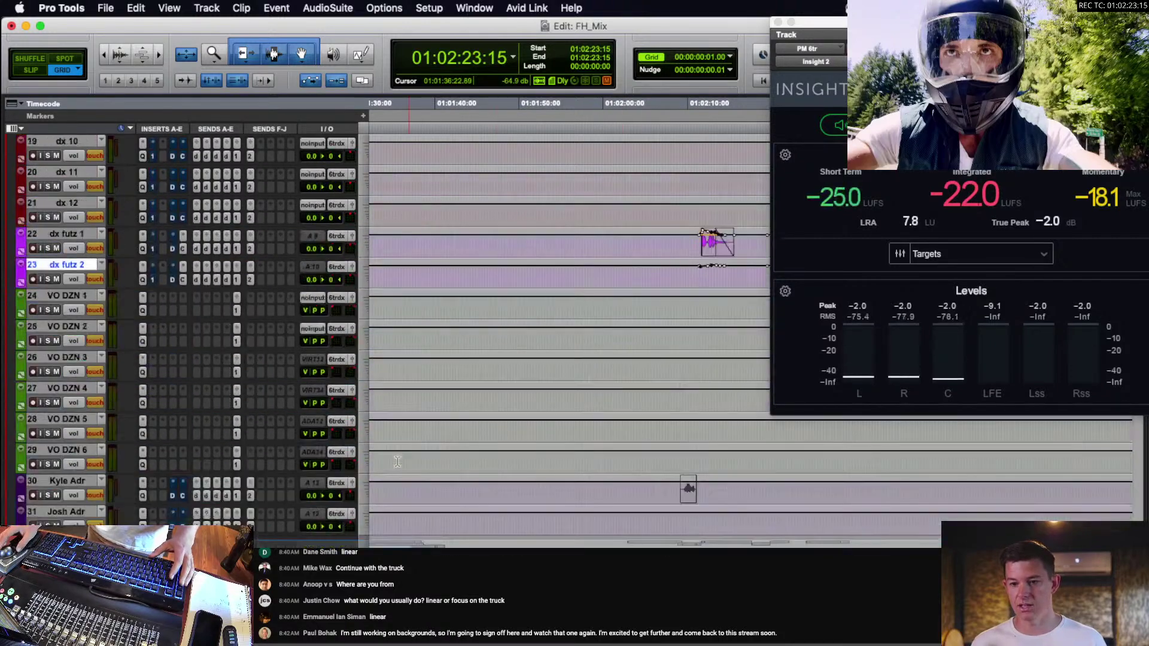
scroll(335, 430, "up", 10)
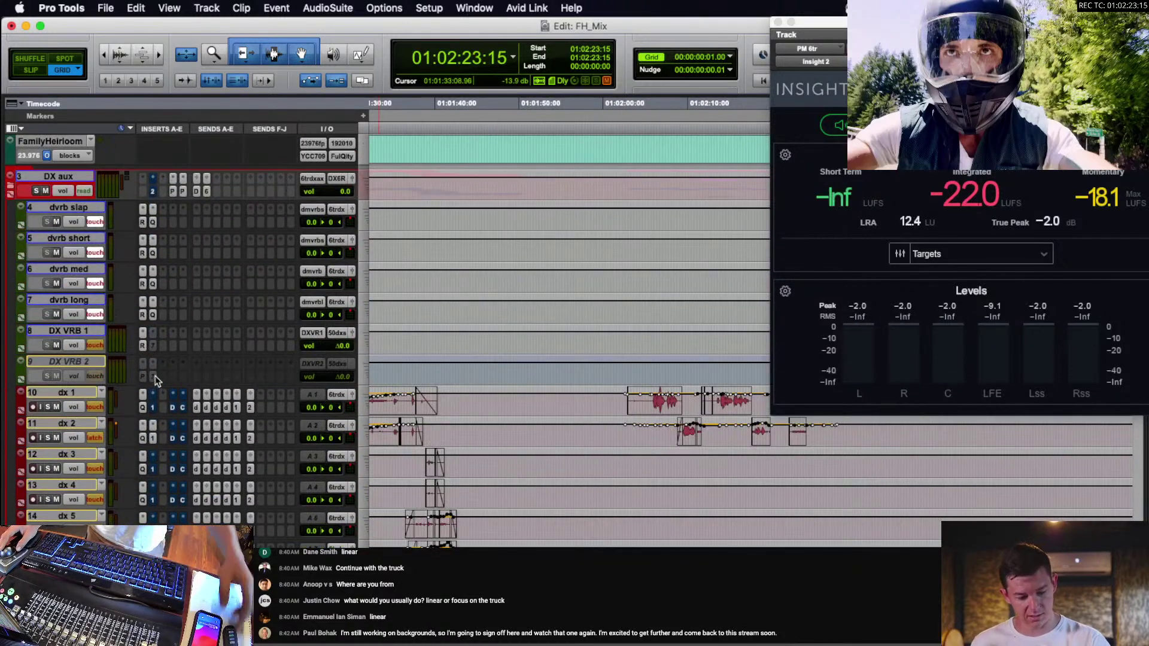
left_click(10, 176)
scroll(549, 303, "down", 10)
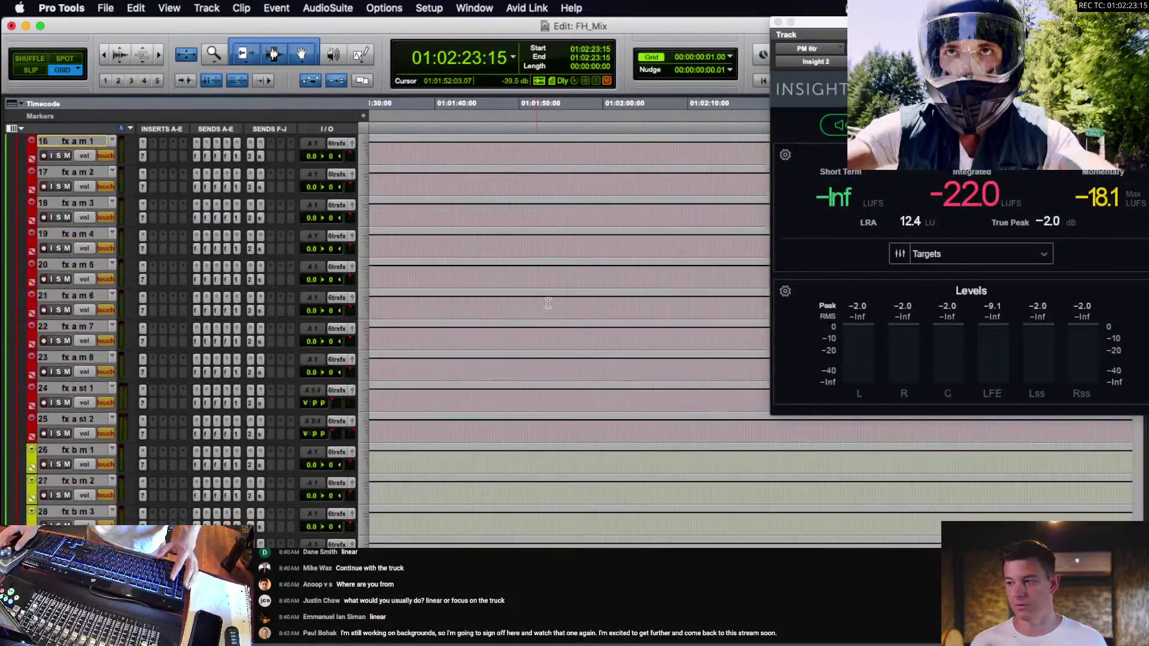
scroll(609, 359, "down", 3)
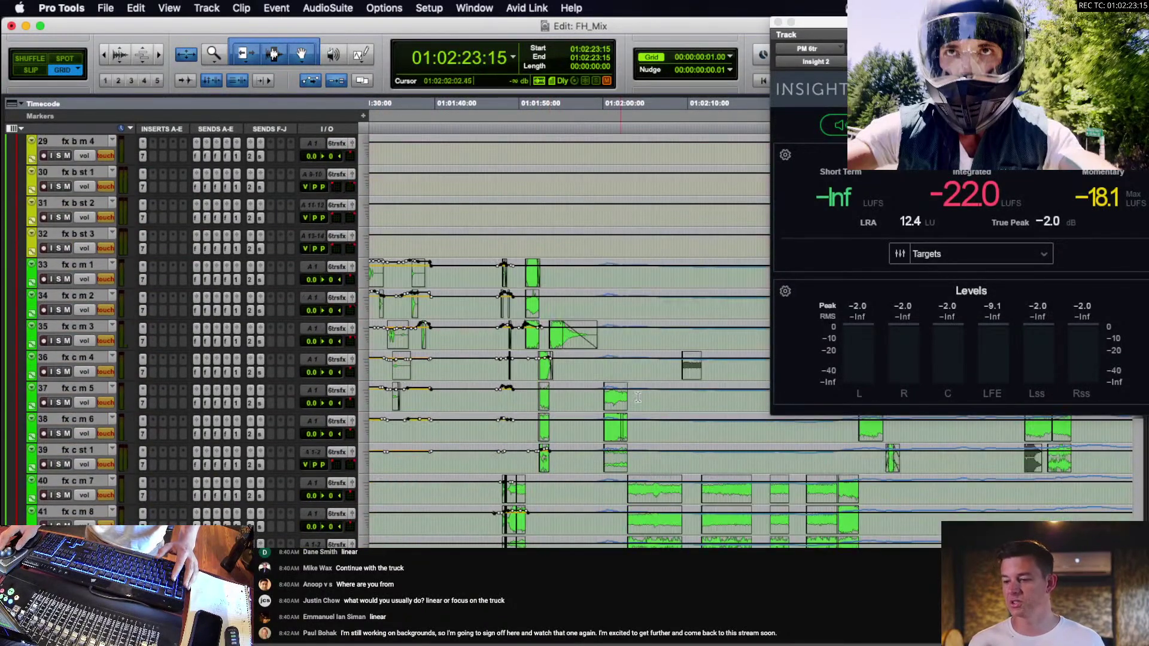
Examine the clips and volume automation on the fx c, fx d and fx e tracks from 01:01:53:18 onward.
left_click(550, 375)
key("t")
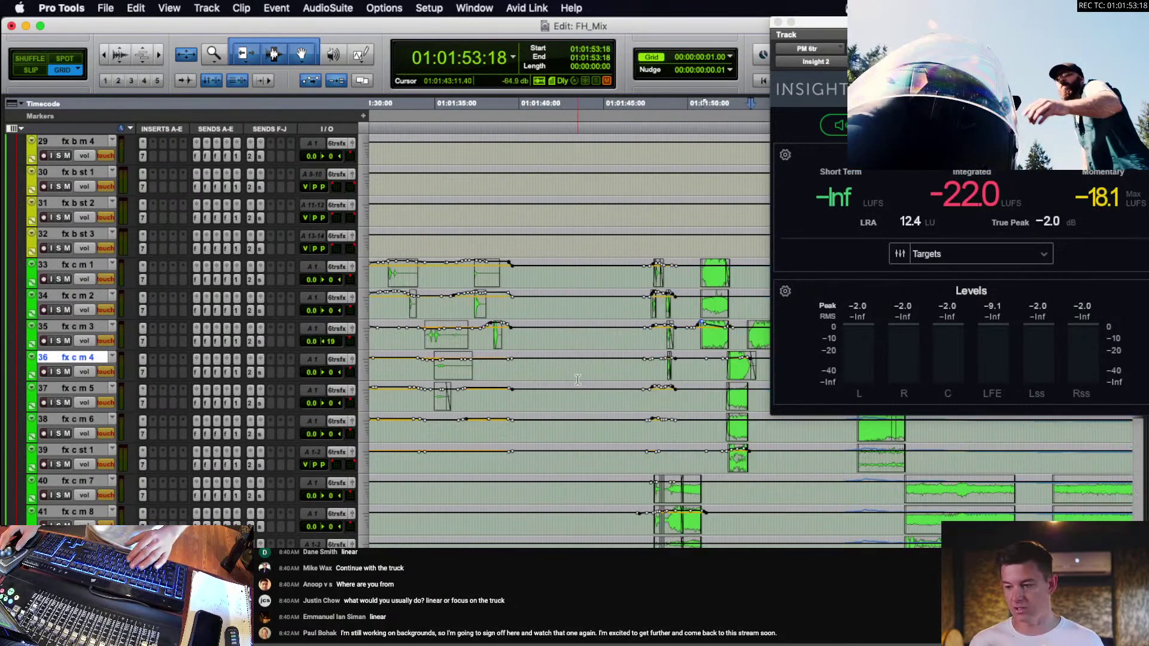
scroll(578, 376, "right", 2)
scroll(559, 370, "right", 4)
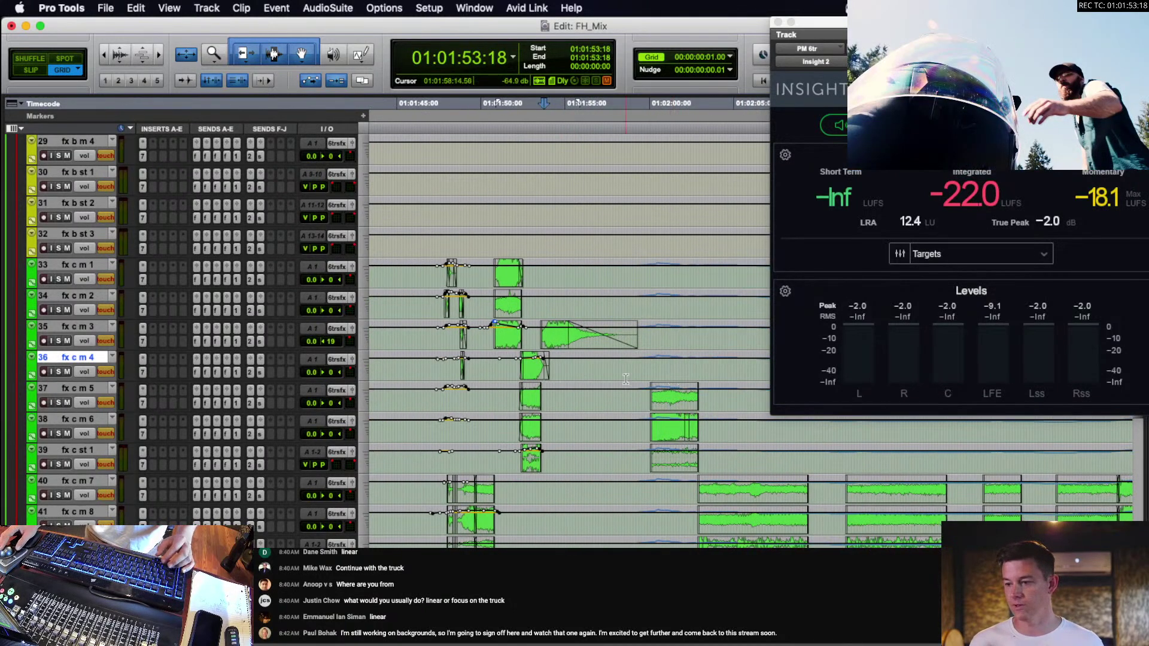
scroll(625, 378, "down", 4)
scroll(626, 378, "up", 1)
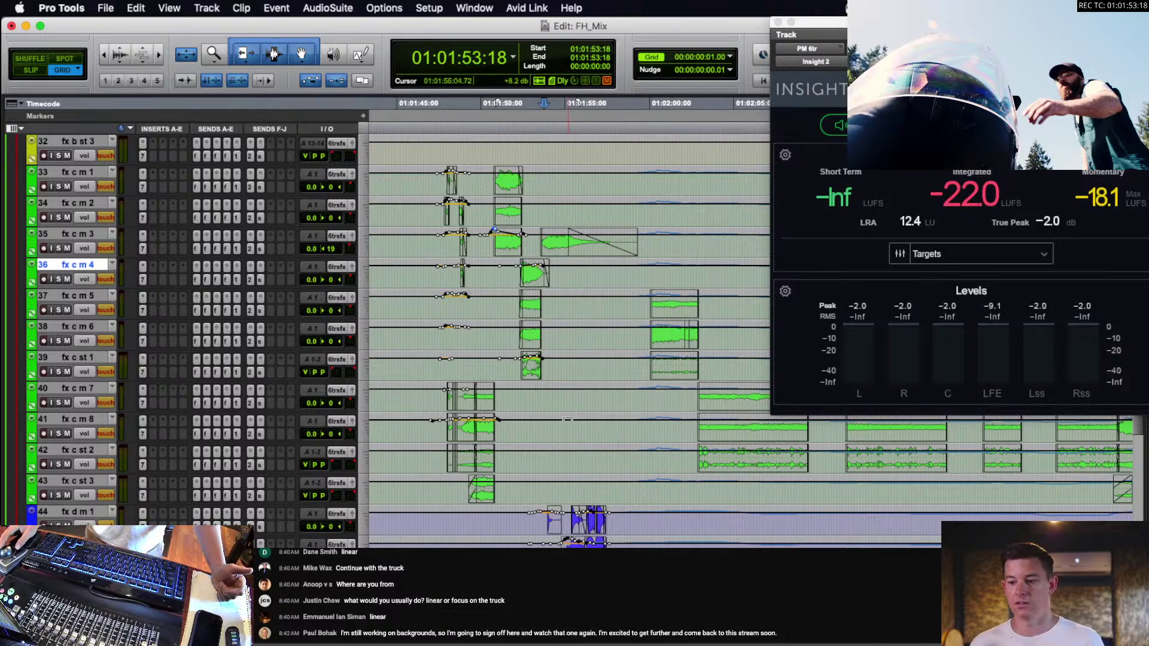
scroll(609, 426, "down", 10)
scroll(609, 426, "up", 4)
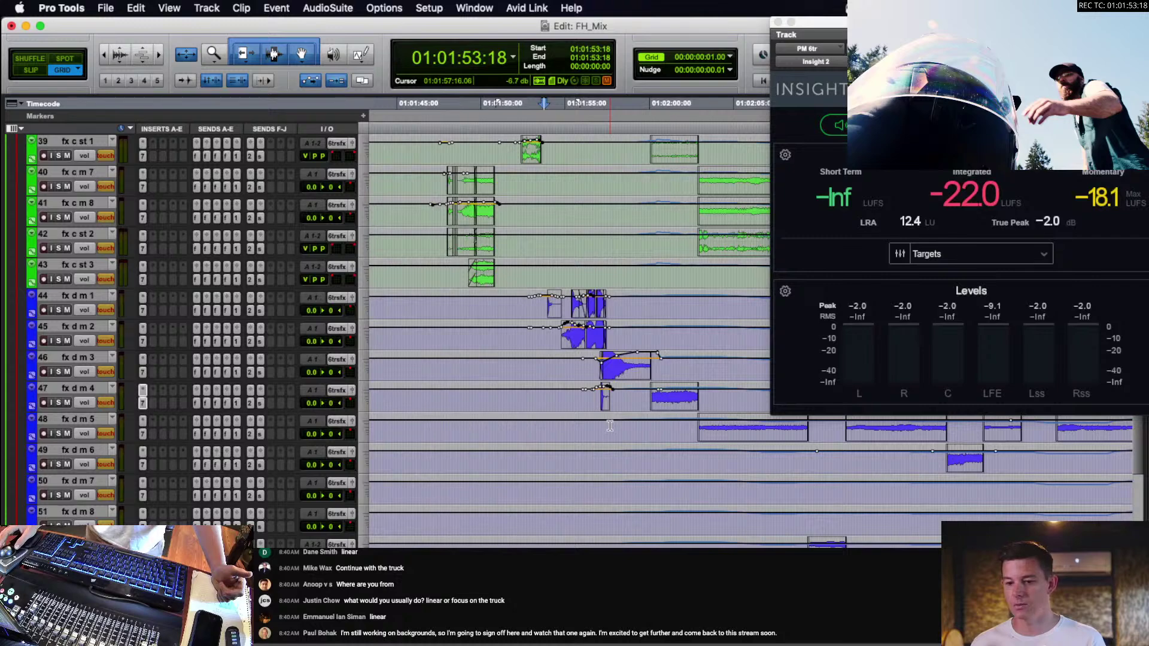
scroll(610, 425, "down", 8)
scroll(610, 425, "up", 7)
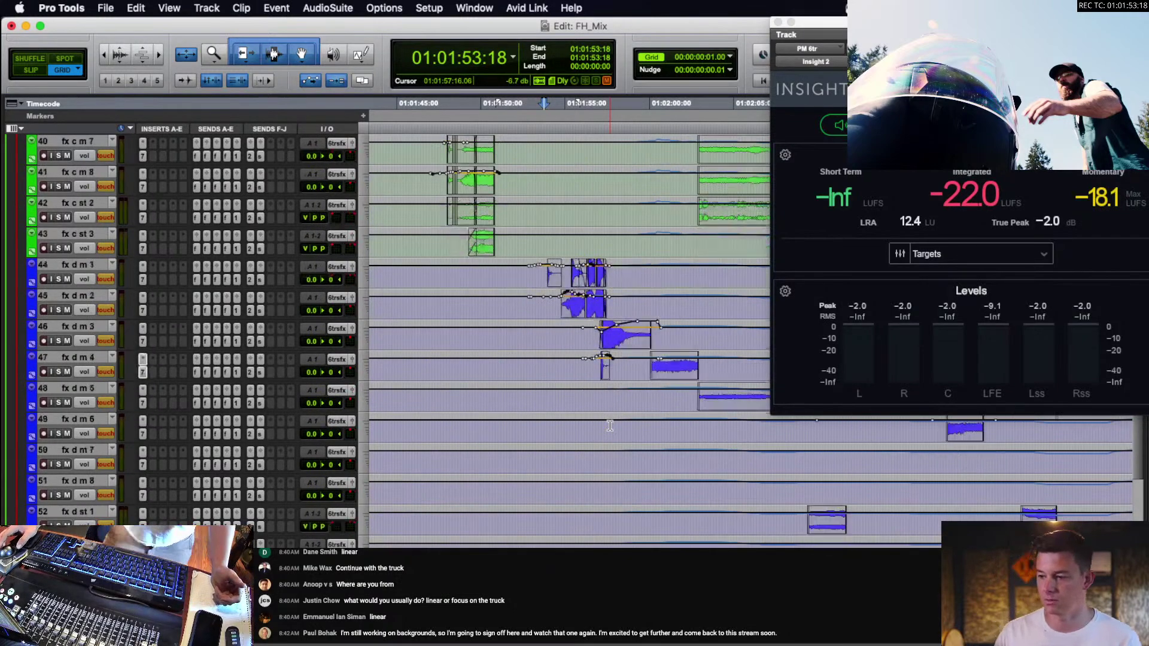
scroll(610, 425, "down", 4)
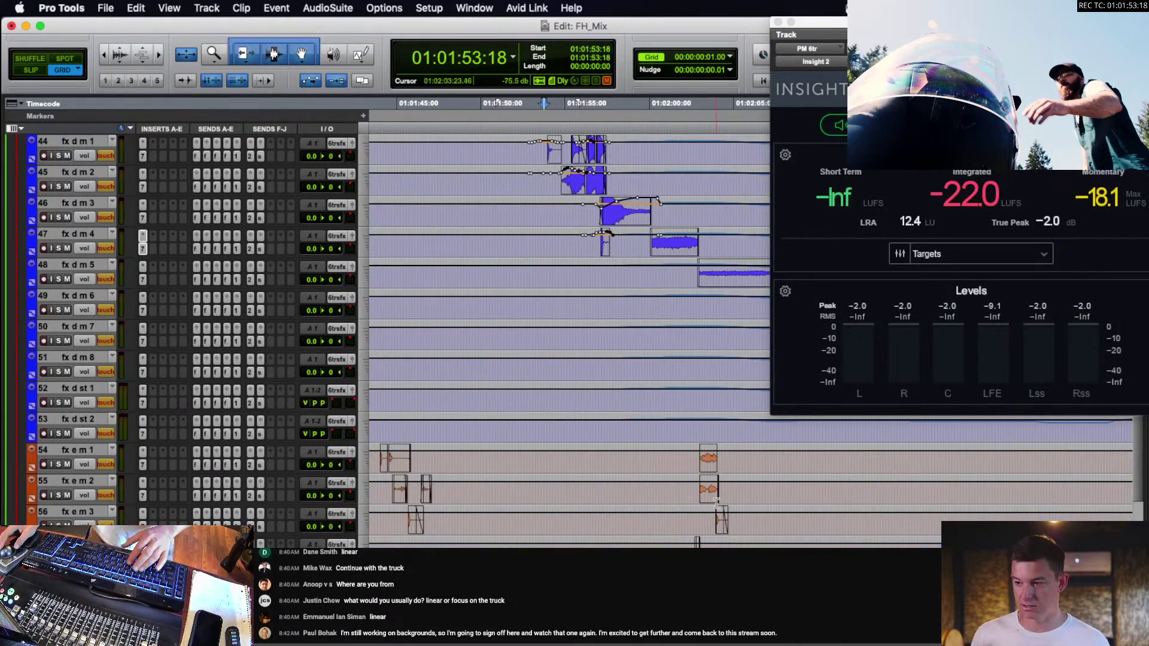
scroll(717, 501, "up", 8)
scroll(714, 500, "right", 3)
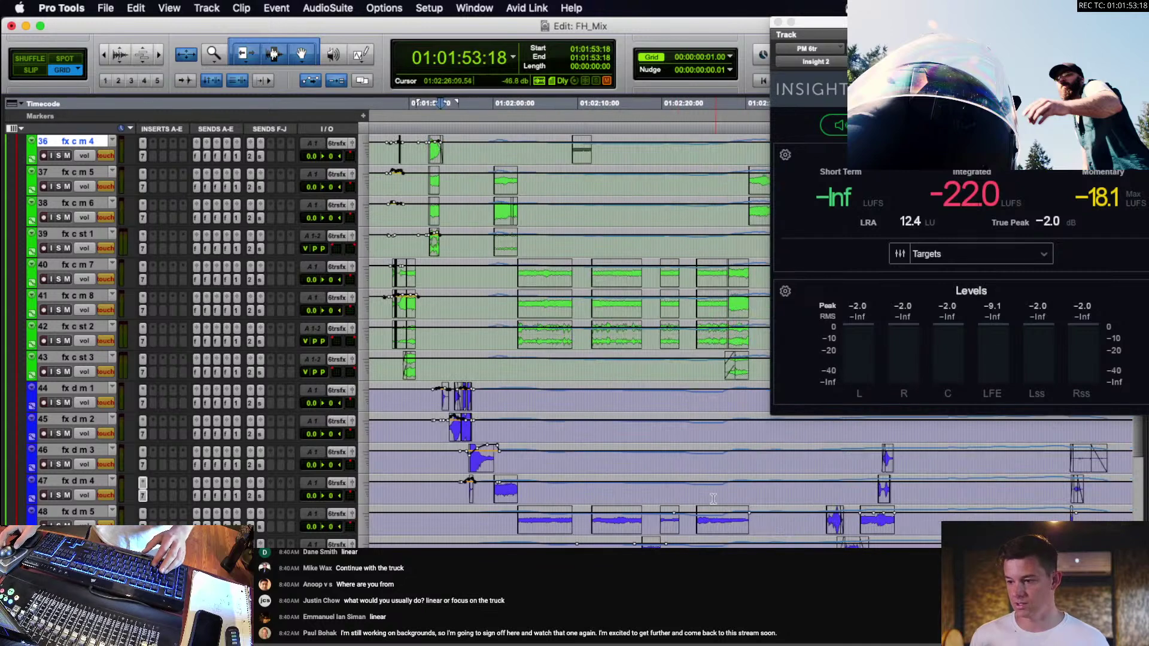
Audition the motorcycle effects from 01:01:58:07 and again from 01:02:00:23 within the fx c m 6 clip.
left_click(482, 282)
key("t")
scroll(490, 280, "right", 6)
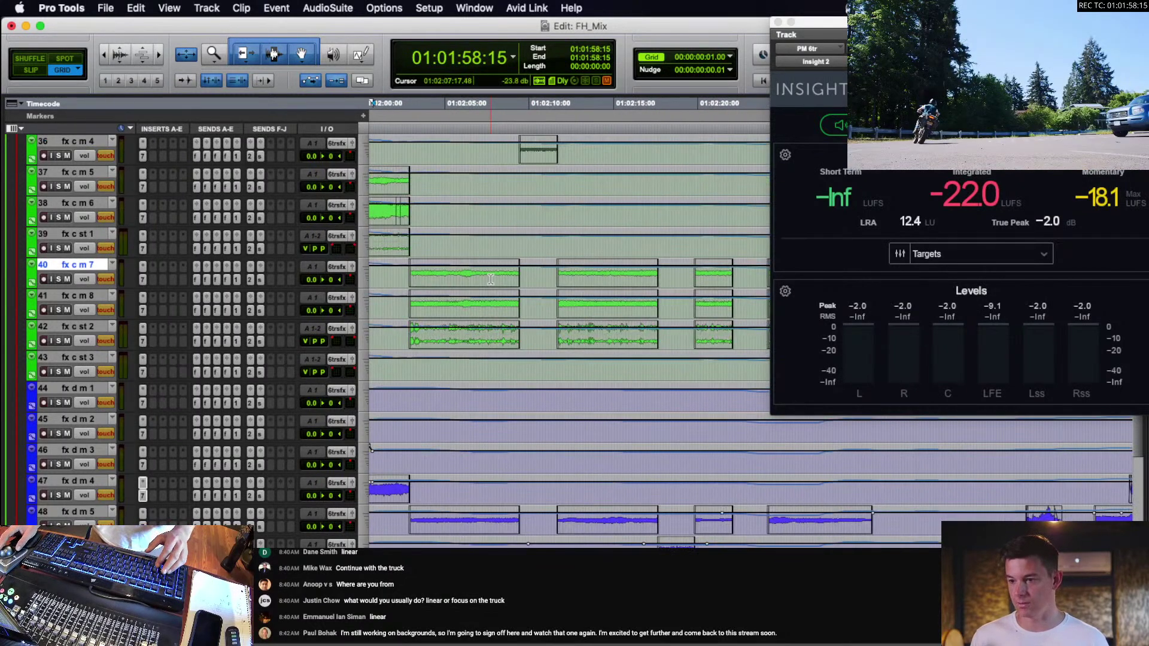
scroll(478, 276, "left", 3)
left_click(504, 278)
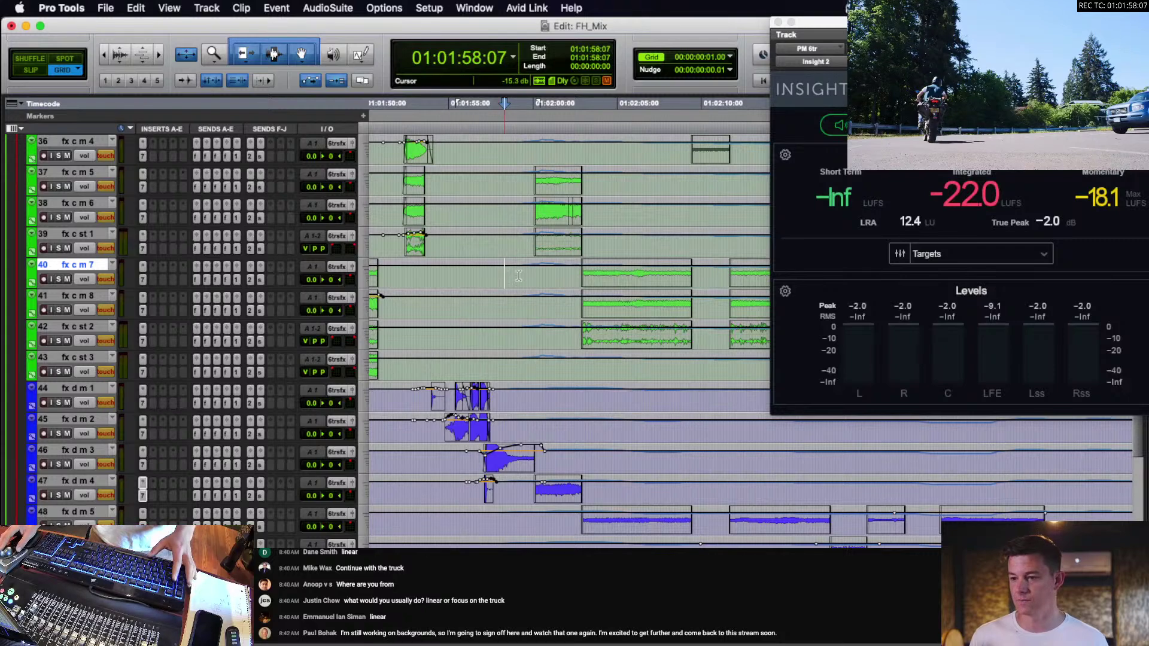
key("t")
key("space")
scroll(516, 276, "right", 4)
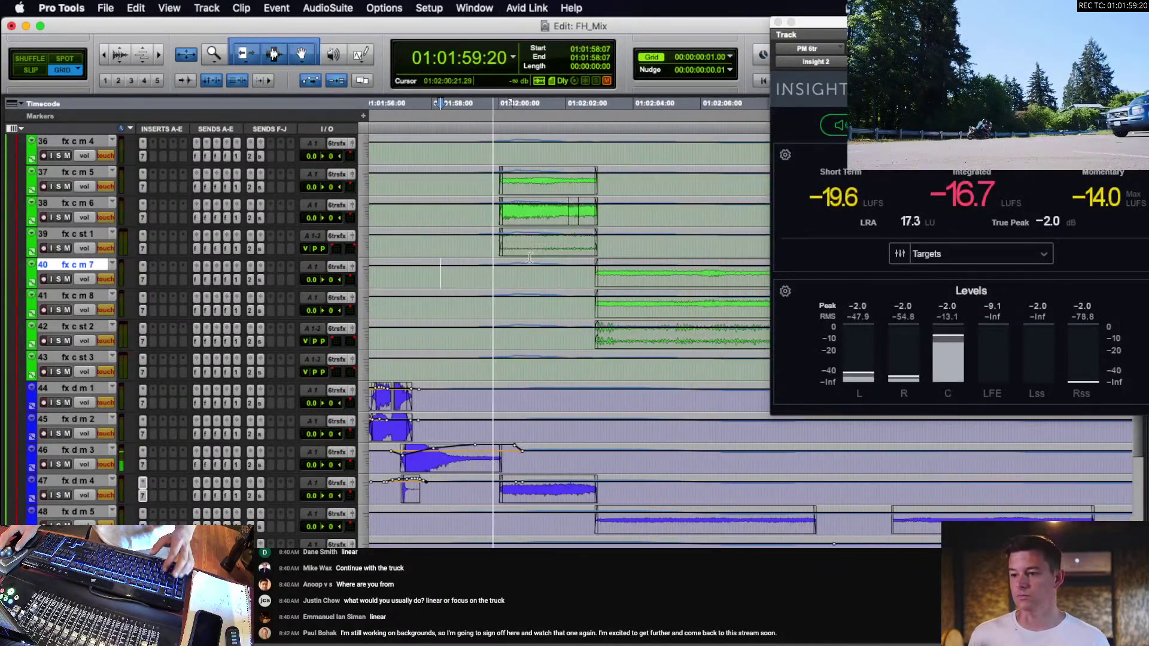
left_click(534, 212)
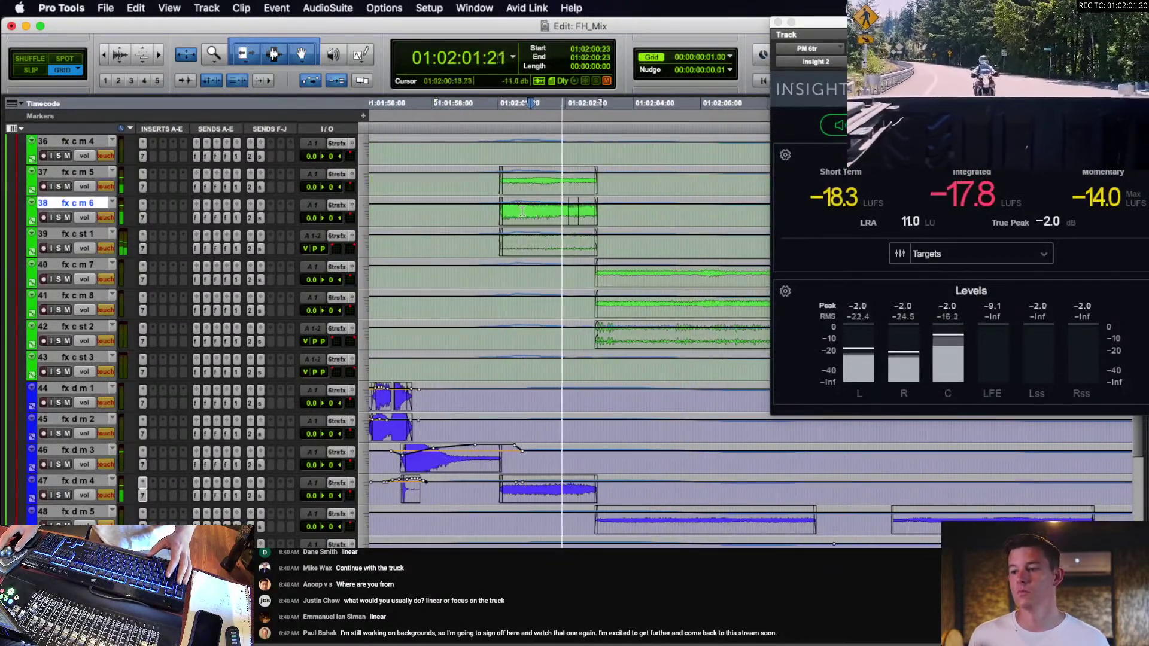
key("space")
Solo the fx c m 6 track at 01:01:59:19 and open its EQ3 7-Band, placed clear of the clips.
left_click(491, 212)
left_click(59, 217)
left_click(144, 217)
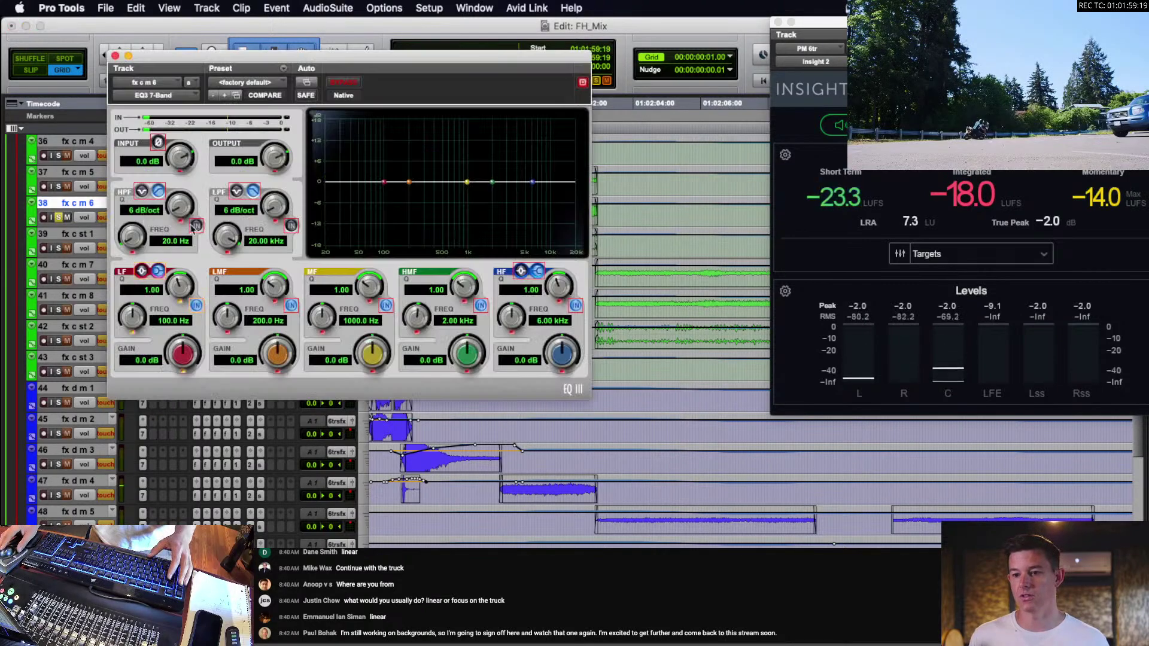
left_click_drag(387, 52, 414, 305)
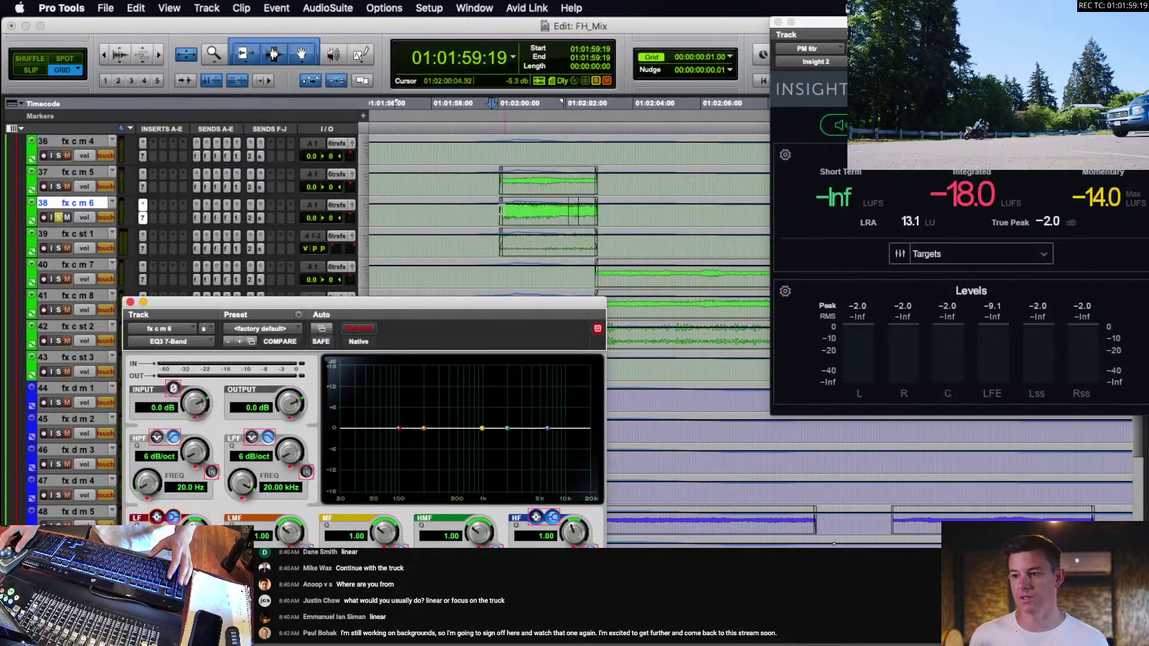
Boost the low-mid EQ band on fx c m 6 by about 6 dB near 120 Hz while auditioning from 01:01:59:15.
left_click(486, 213)
key("space")
mouse_move(423, 430)
left_mouse_down()
mouse_move(403, 411)
mouse_move(421, 425)
left_mouse_up()
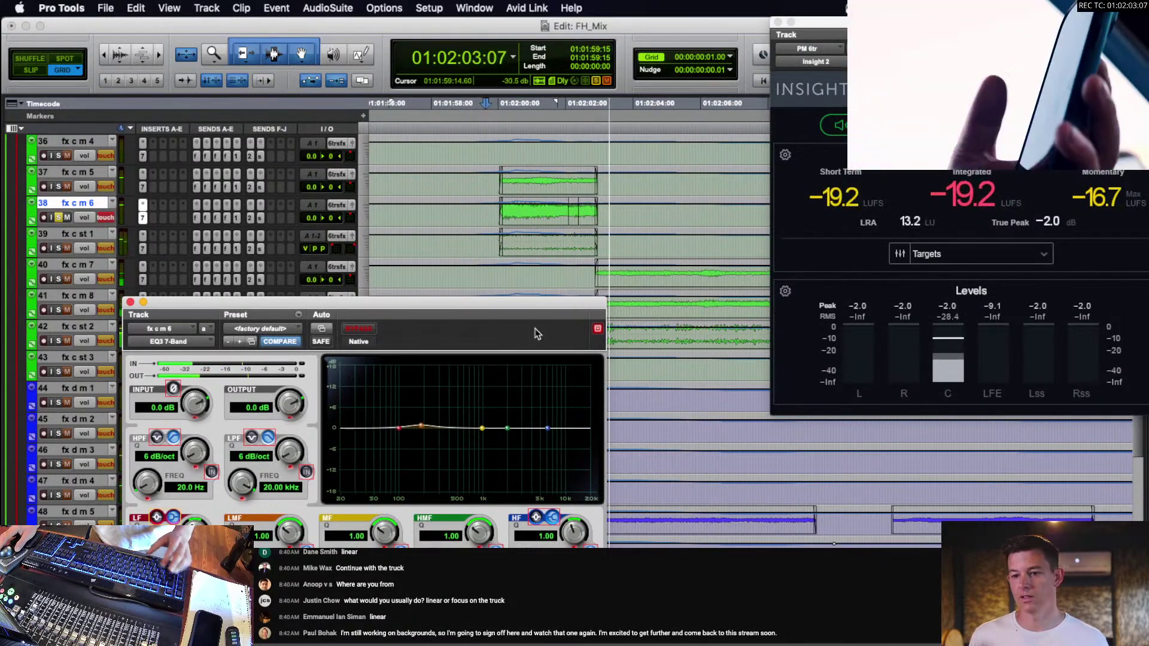
key("space")
Mute the fx c m 5 clip around 01:02:00:00 and check the EQ automation across the start of the fx c m 6 clip.
left_click_drag(470, 183, 614, 193)
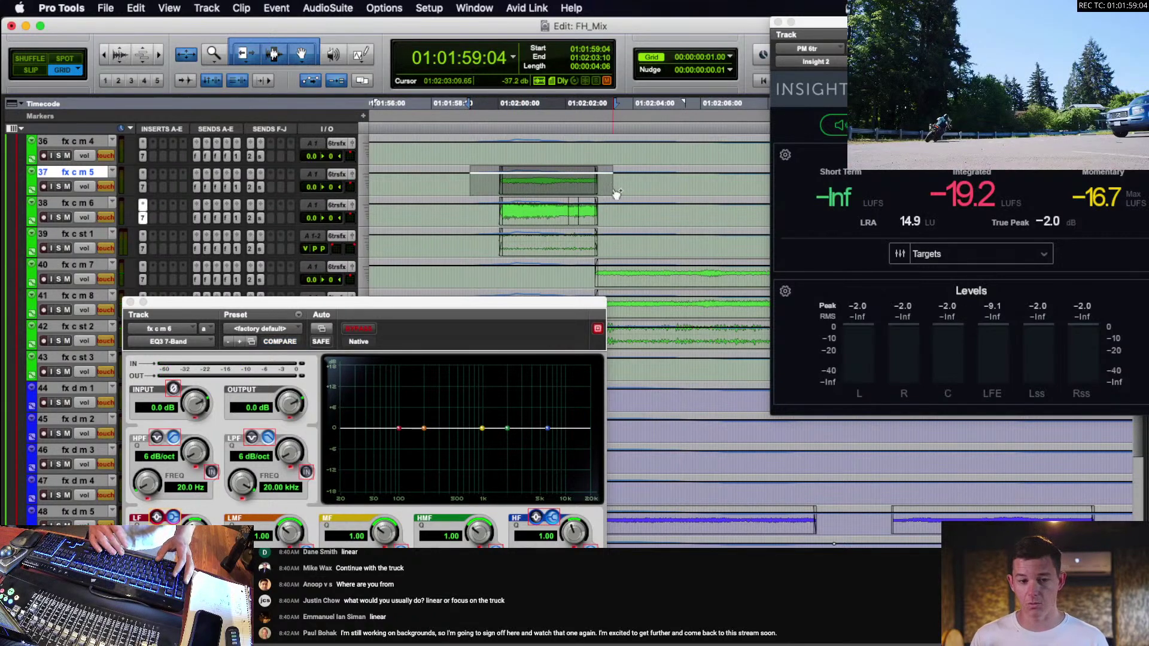
left_click(498, 216)
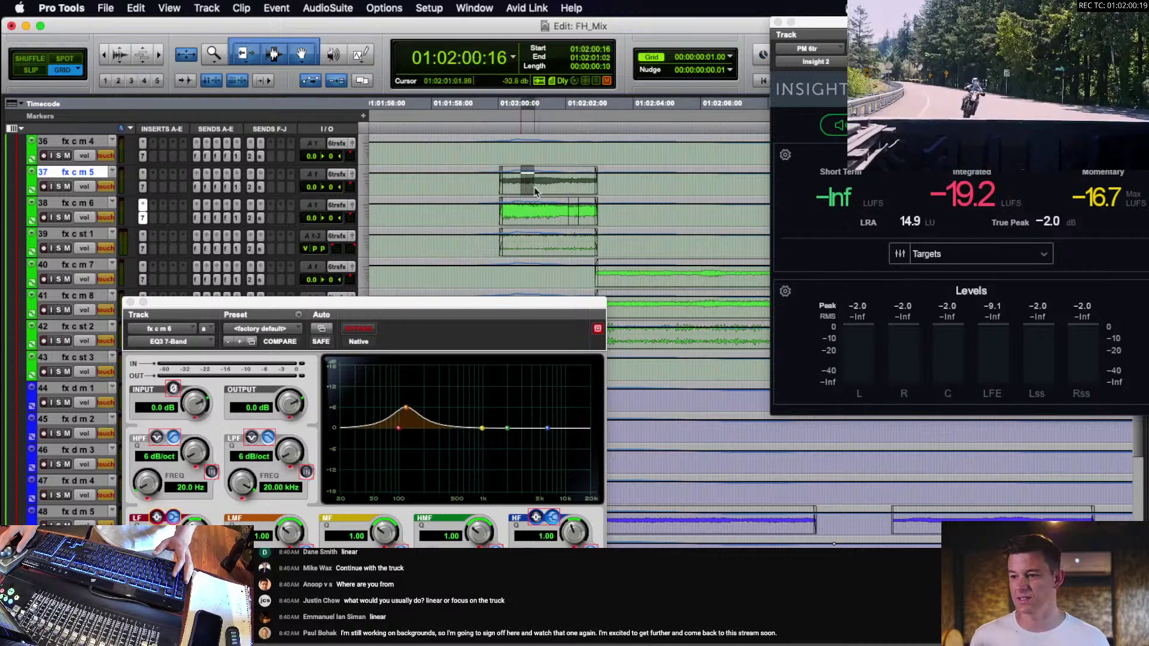
left_click_drag(483, 217, 528, 209)
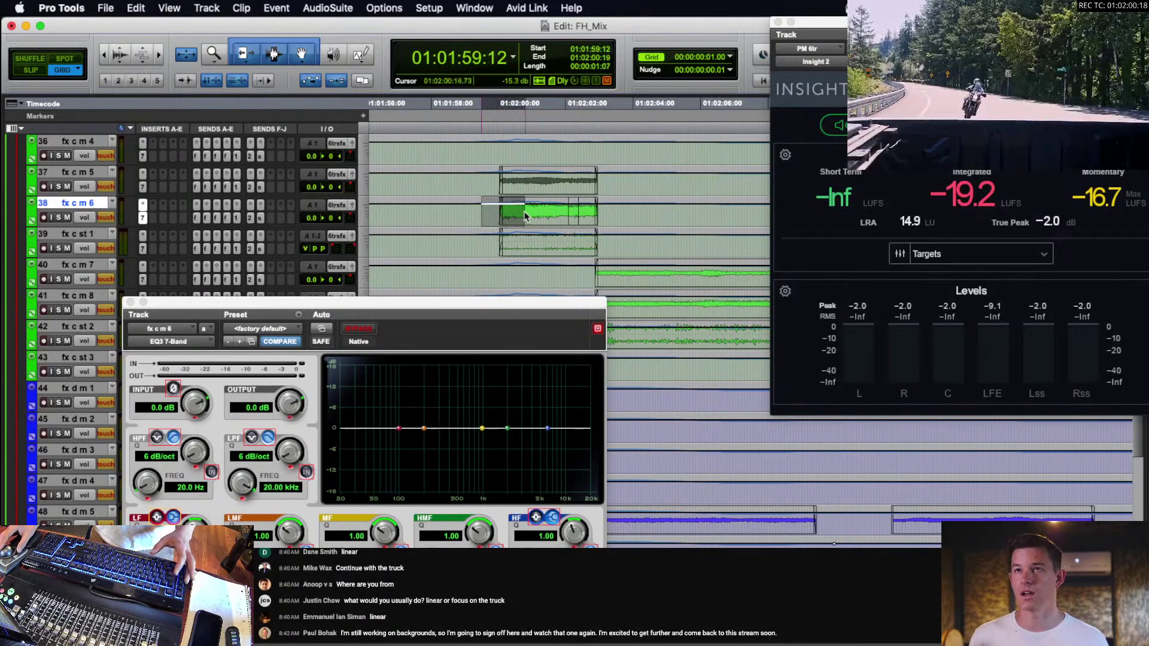
Close the EQ window and ride up the fx d m 4 volume while playing from 01:01:58:22.
left_click(462, 211)
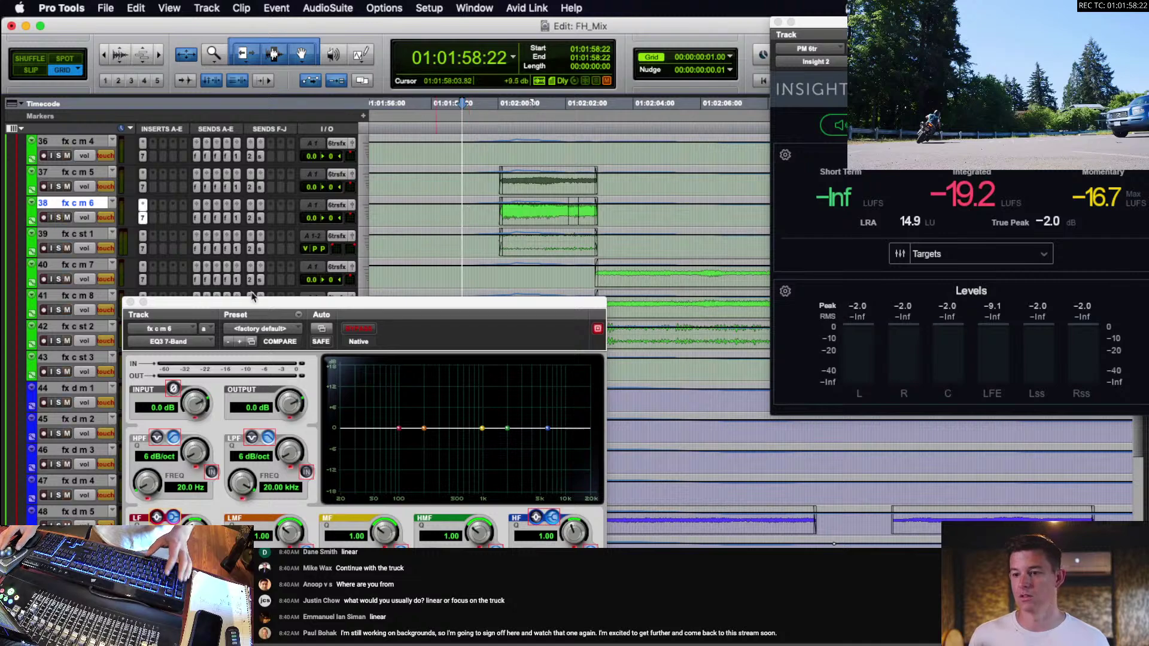
key("space")
left_click(130, 302)
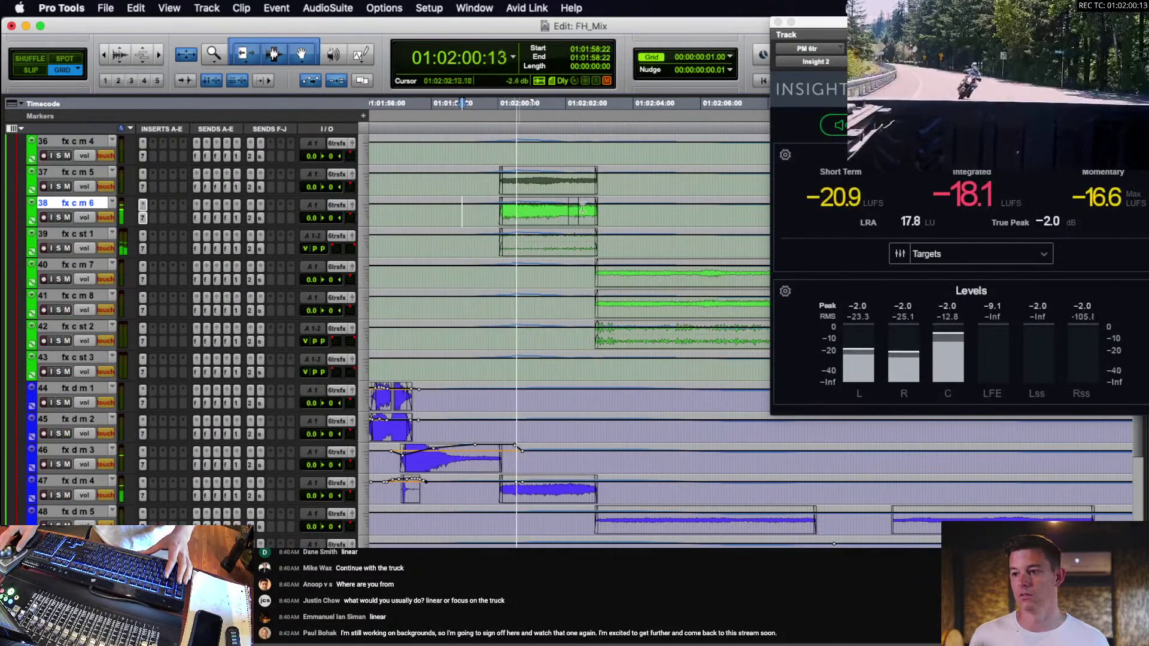
scroll(583, 207, "right", 1)
scroll(583, 207, "down", 1)
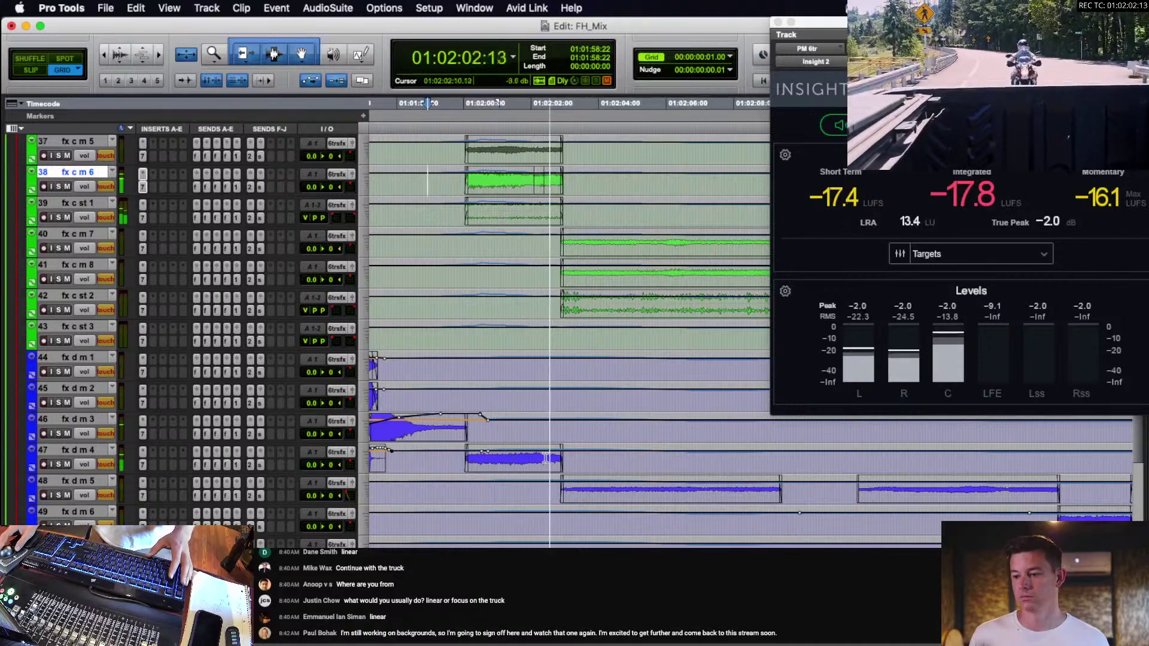
key("space")
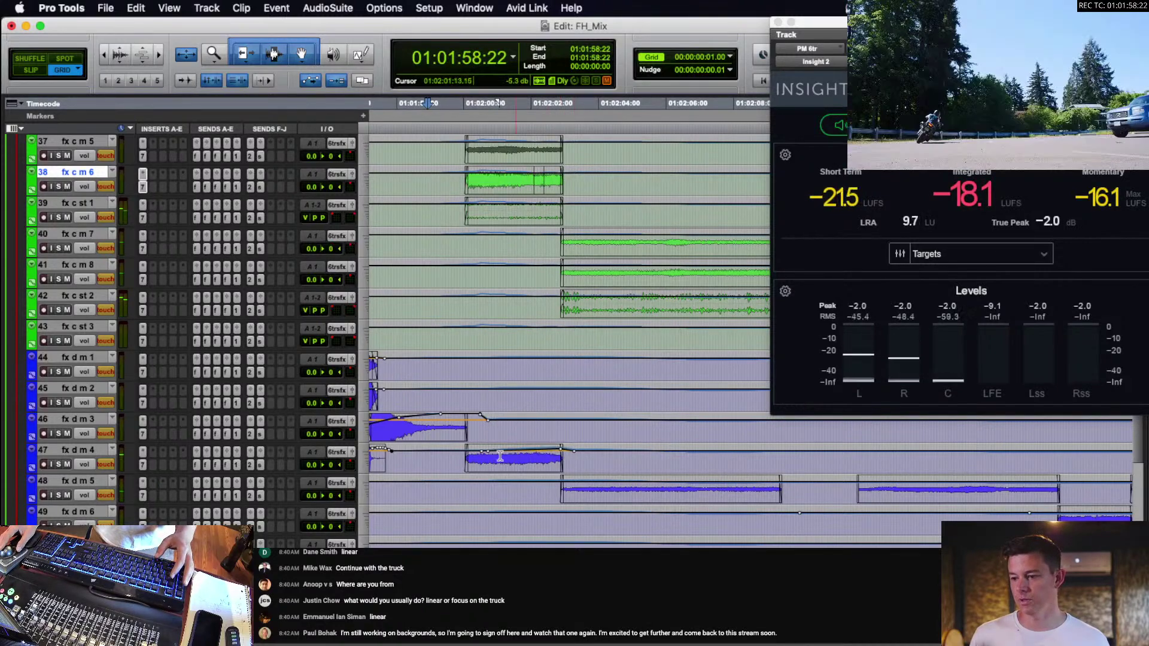
Lower the volume automation at the start of the fx d m 4 clip near 01:02:00:02 and audition from 01:01:59:14.
left_click(467, 459)
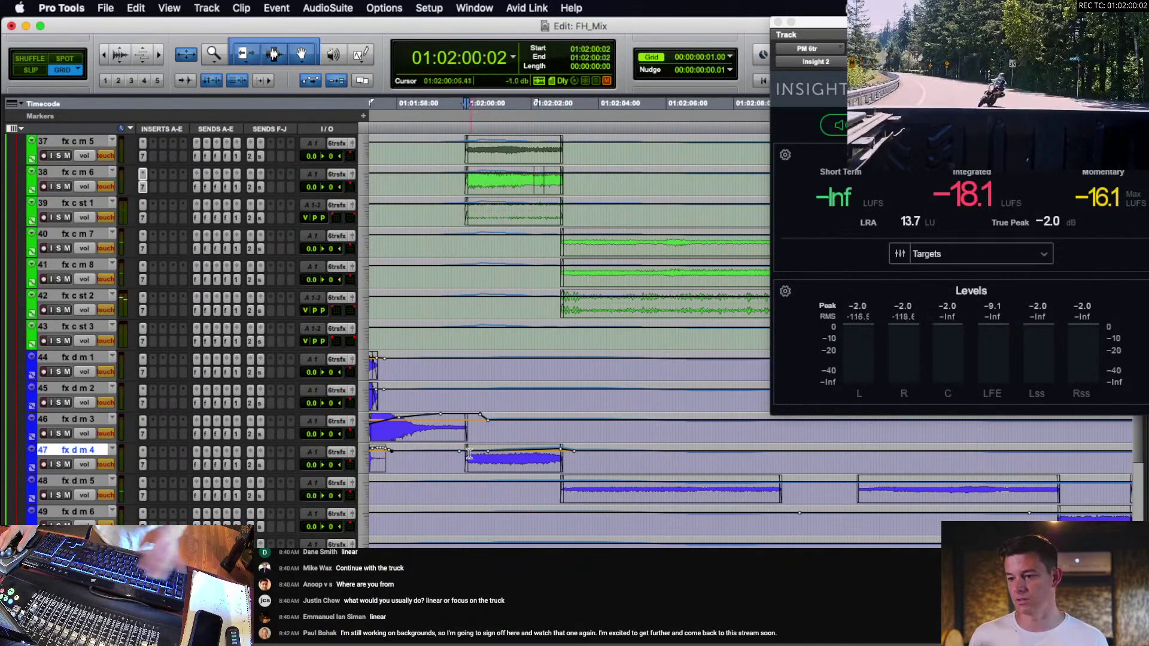
left_click(451, 466)
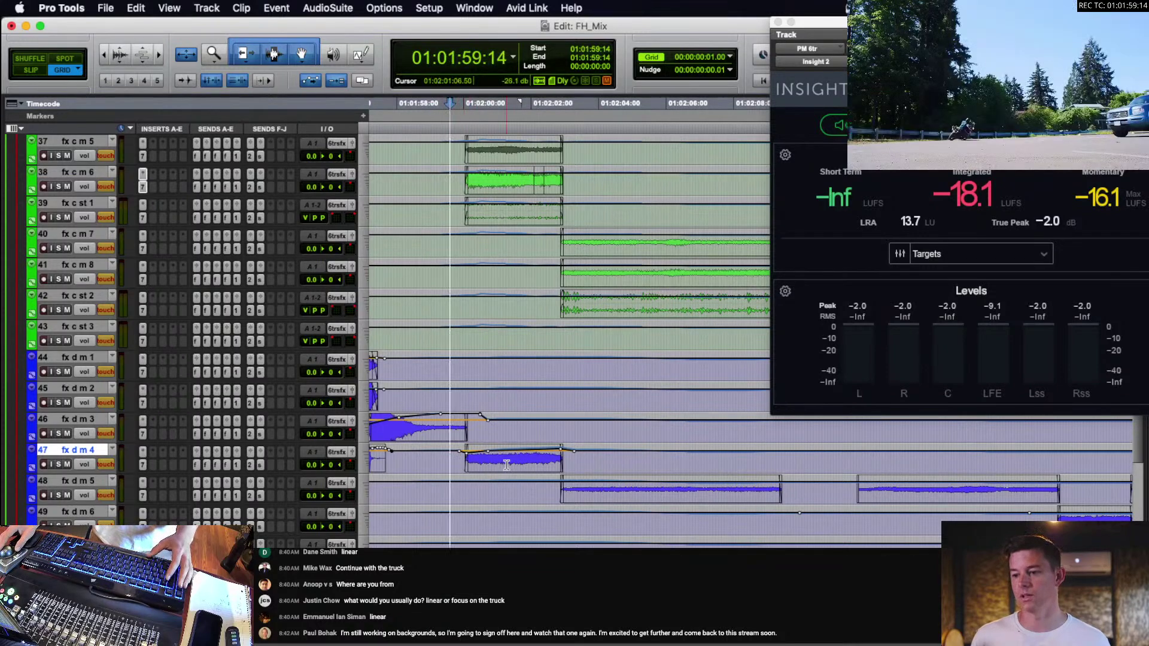
key("space")
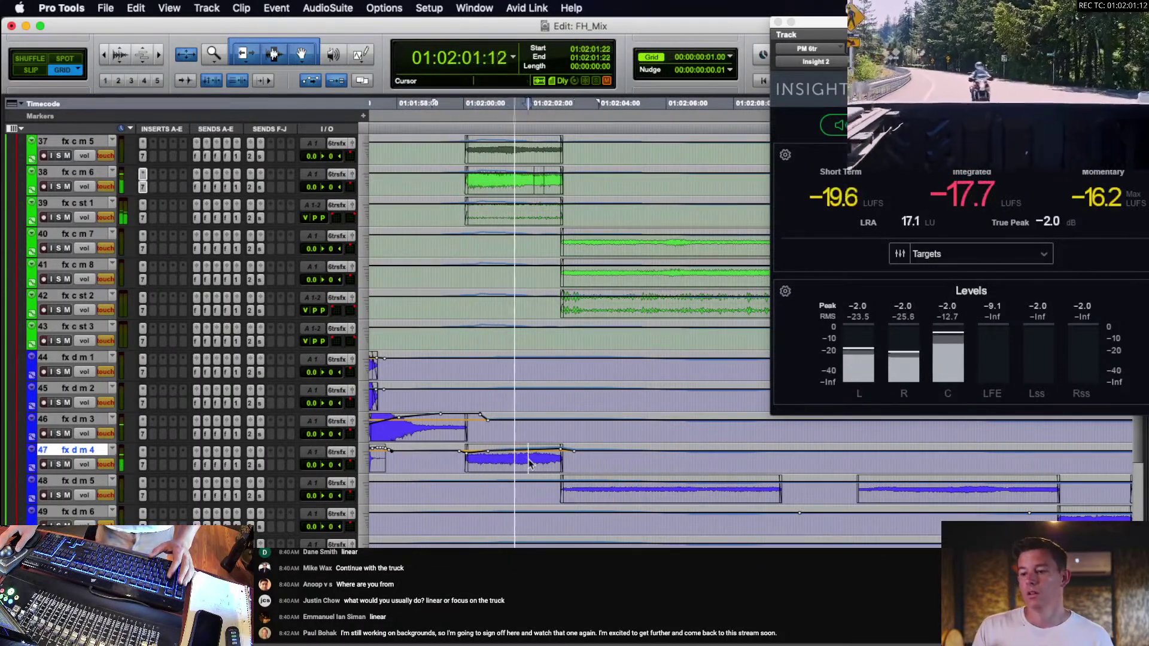
Audition the full mix across the cut at 01:02:02:21 and on to about 01:02:05:12.
left_click(550, 462)
scroll(545, 458, "down", 1)
scroll(546, 457, "right", 1)
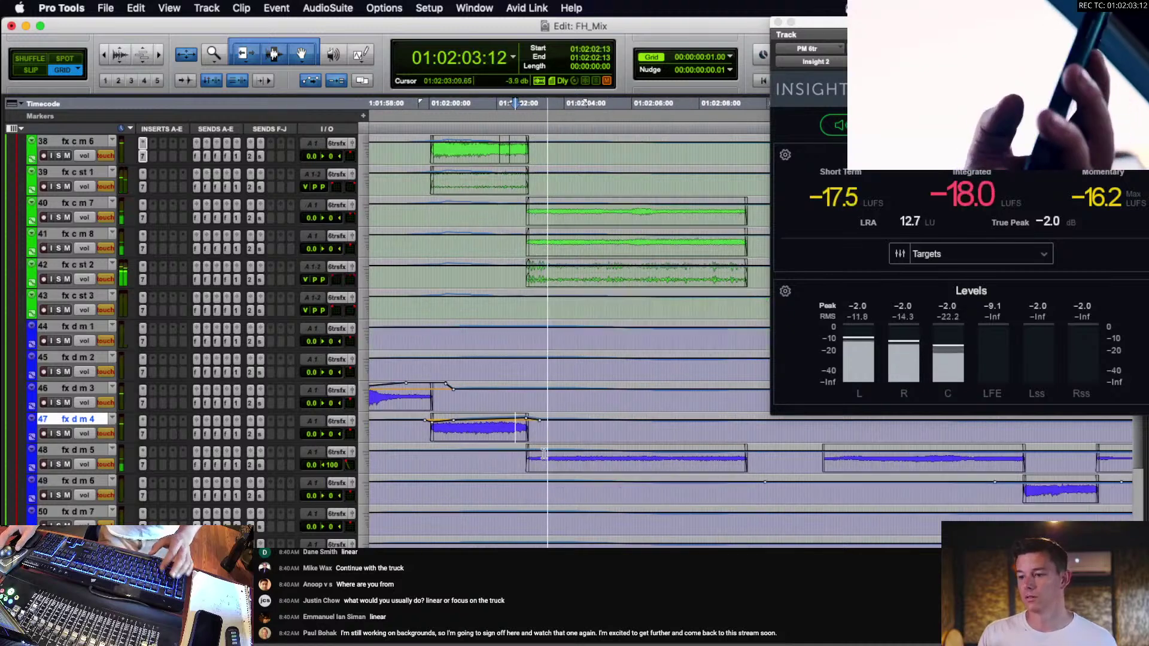
scroll(543, 454, "up", 2)
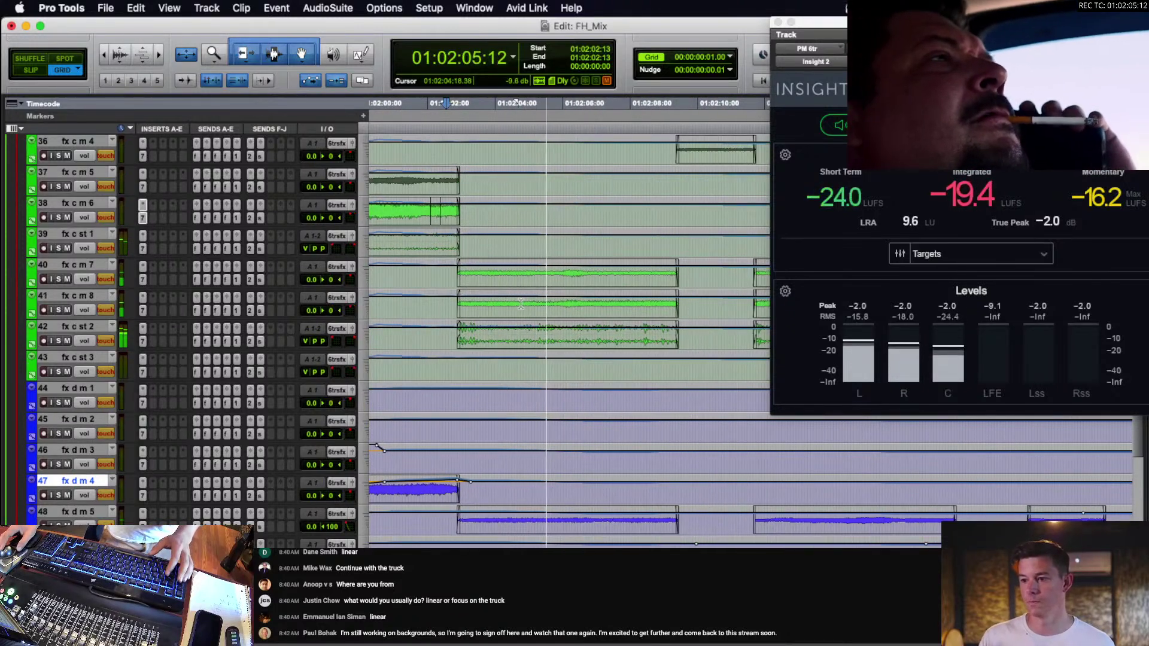
key("space")
Solo and audition the fx c m 7 clip from 01:02:02:21, and mute that clip.
left_click(482, 278)
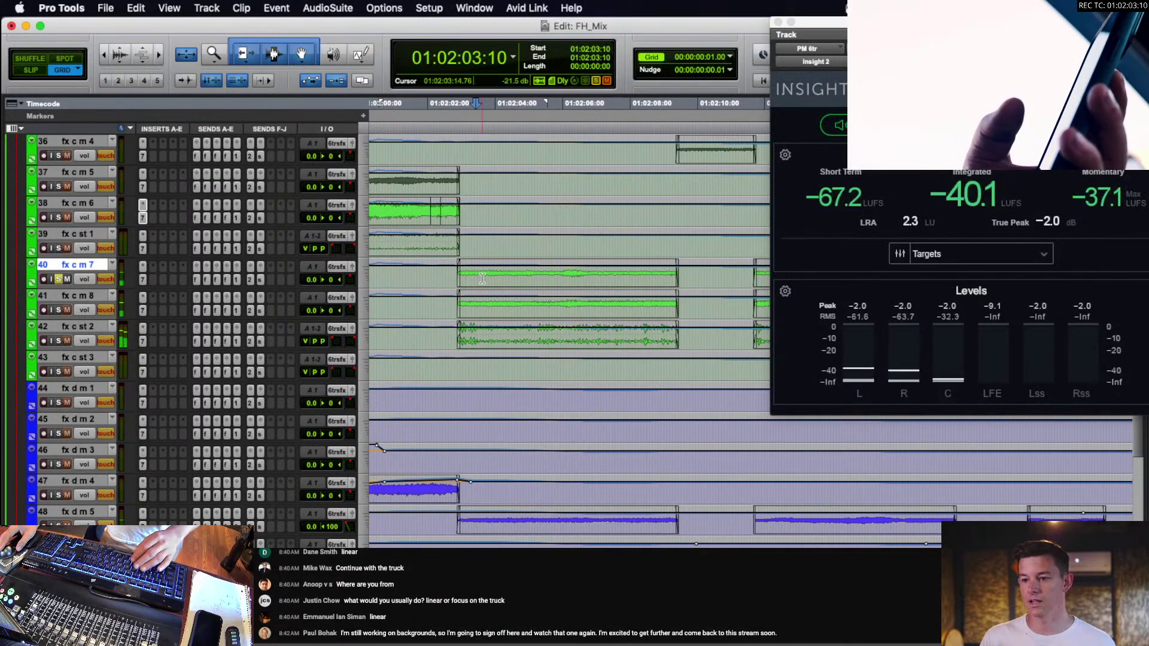
double_click(483, 278)
key("space")
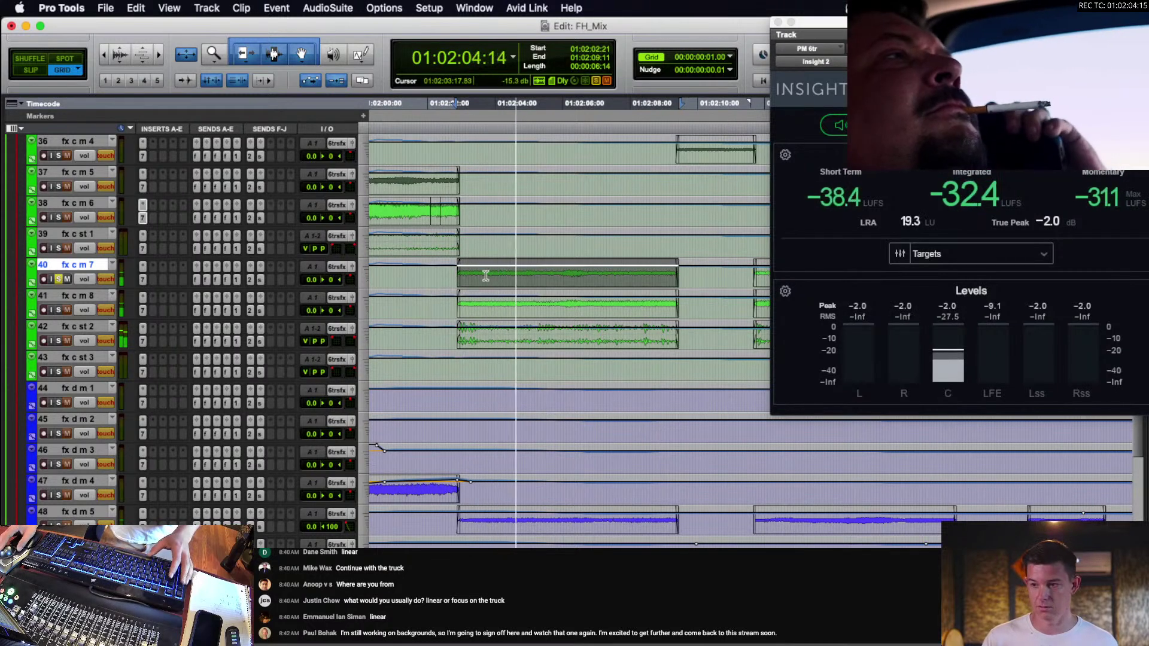
key("space")
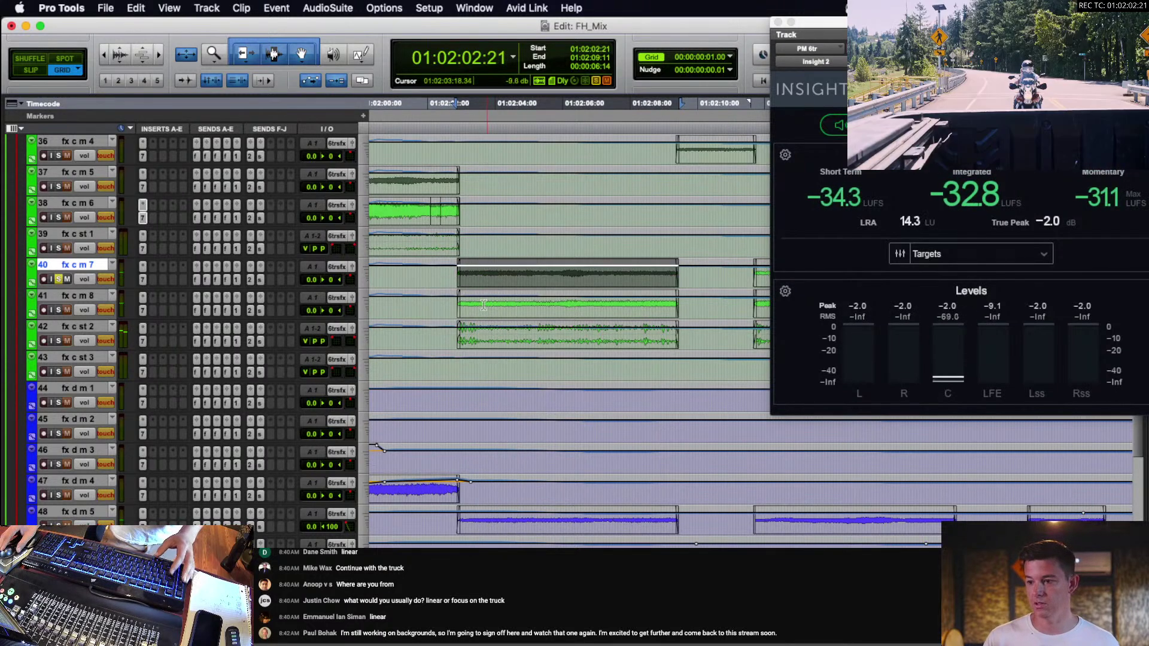
Solo and audition the fx c m 8 clip from 01:02:02:21, and lower its clip gain.
double_click(474, 309)
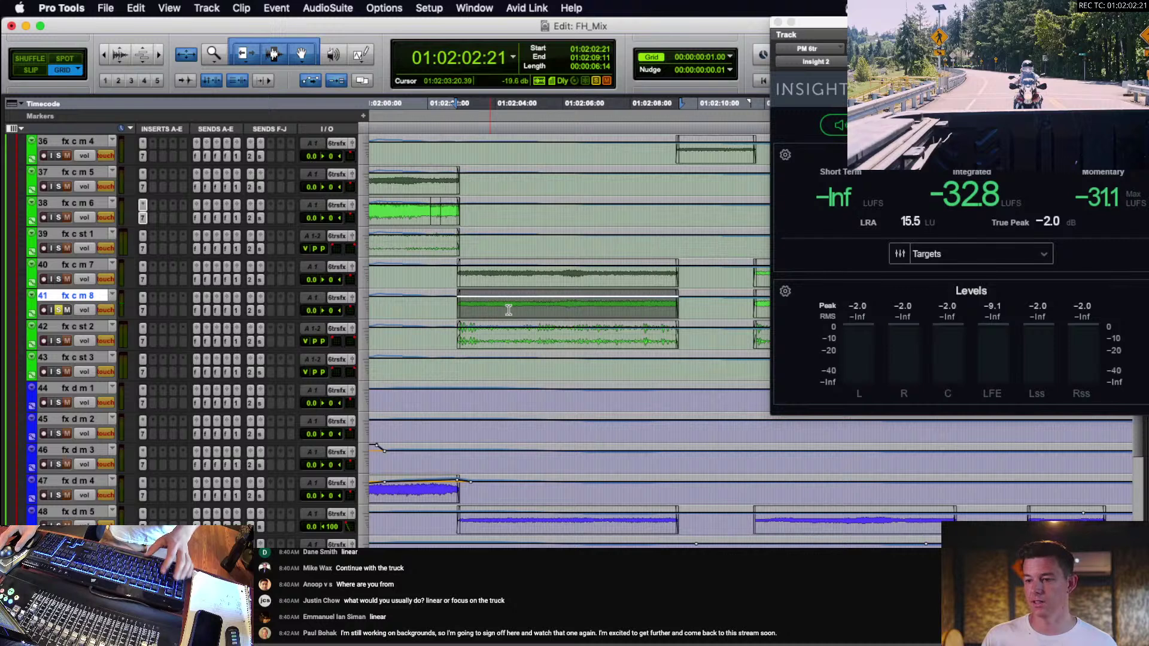
key("space")
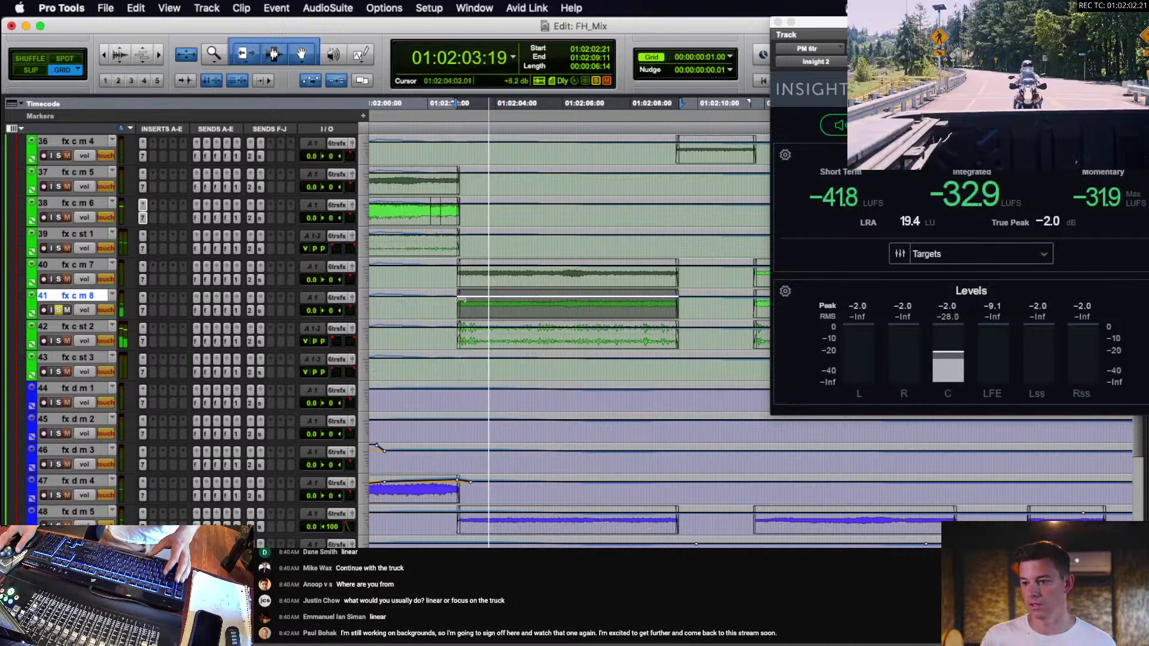
key("space")
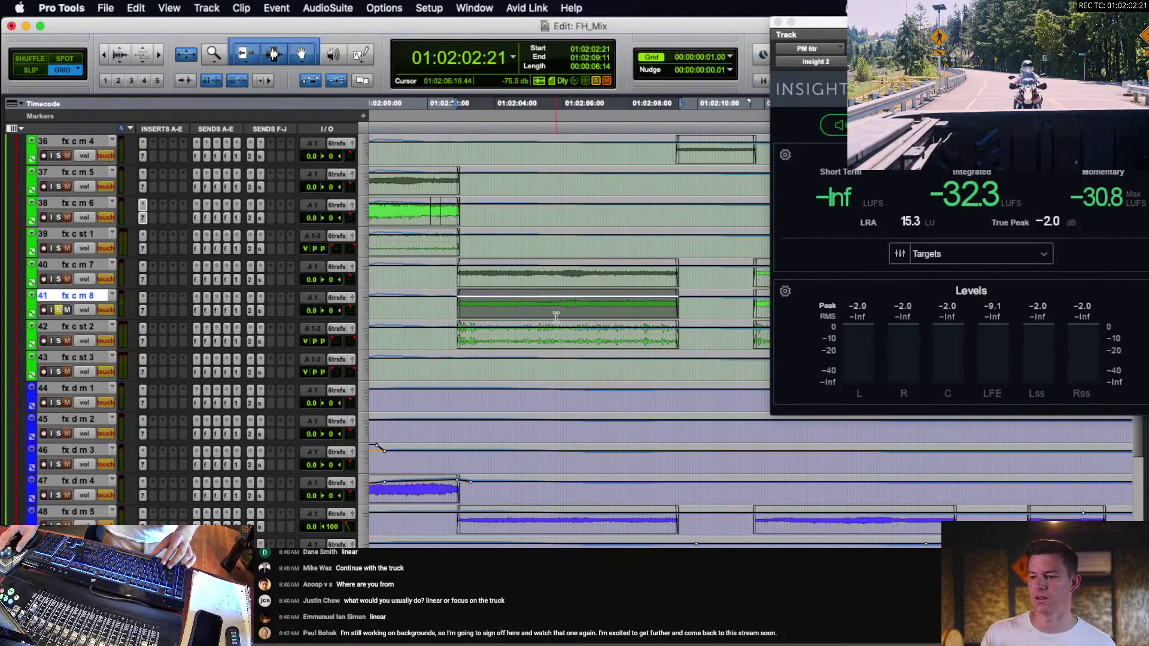
Audition the fx c st 2 clip from 01:02:02:21 soloed, clear the solo, and play it in the full mix from 01:02:01:19.
left_click(450, 337)
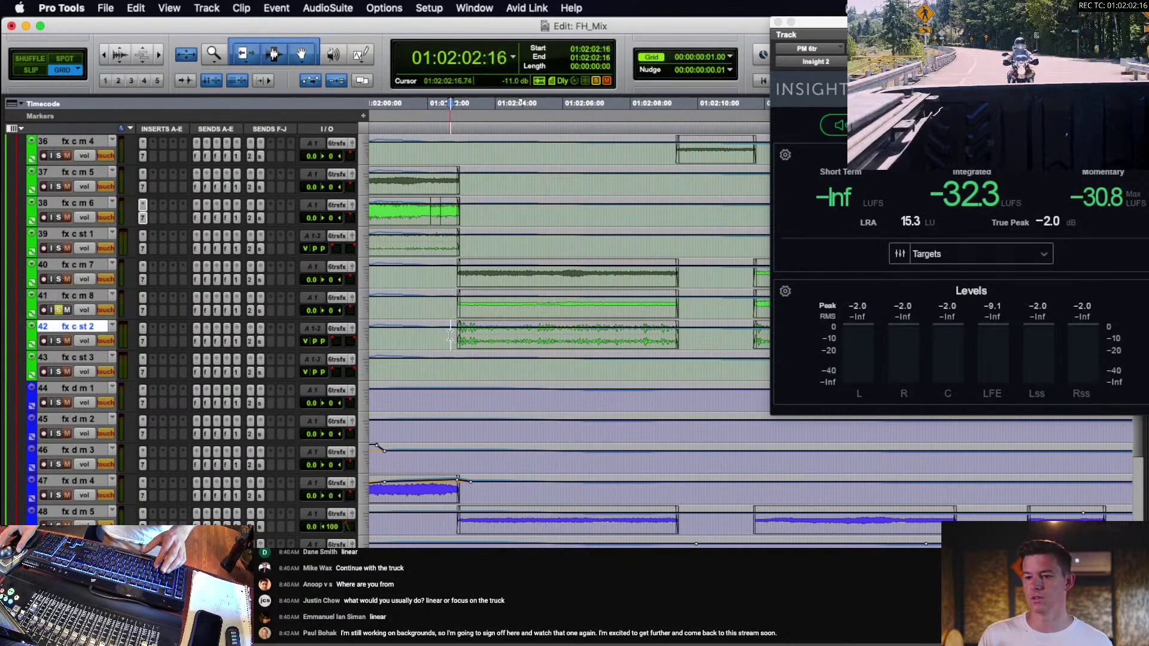
double_click(510, 341)
key("space")
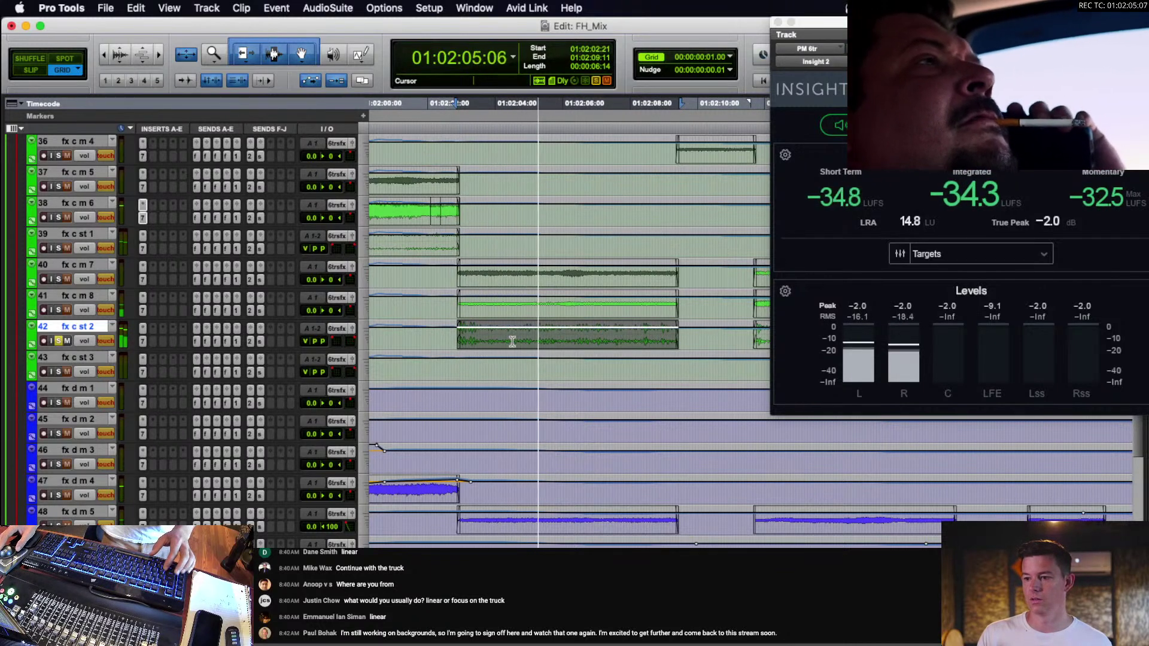
key("space")
key("shift+s")
left_click(421, 338)
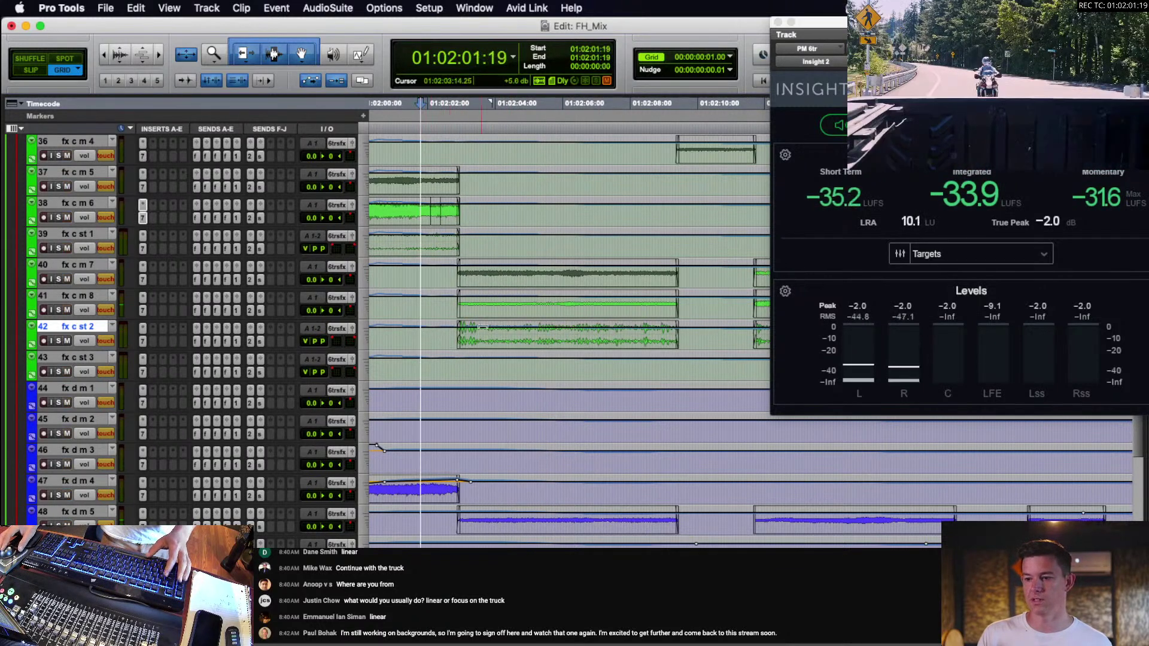
key("space")
double_click(488, 339)
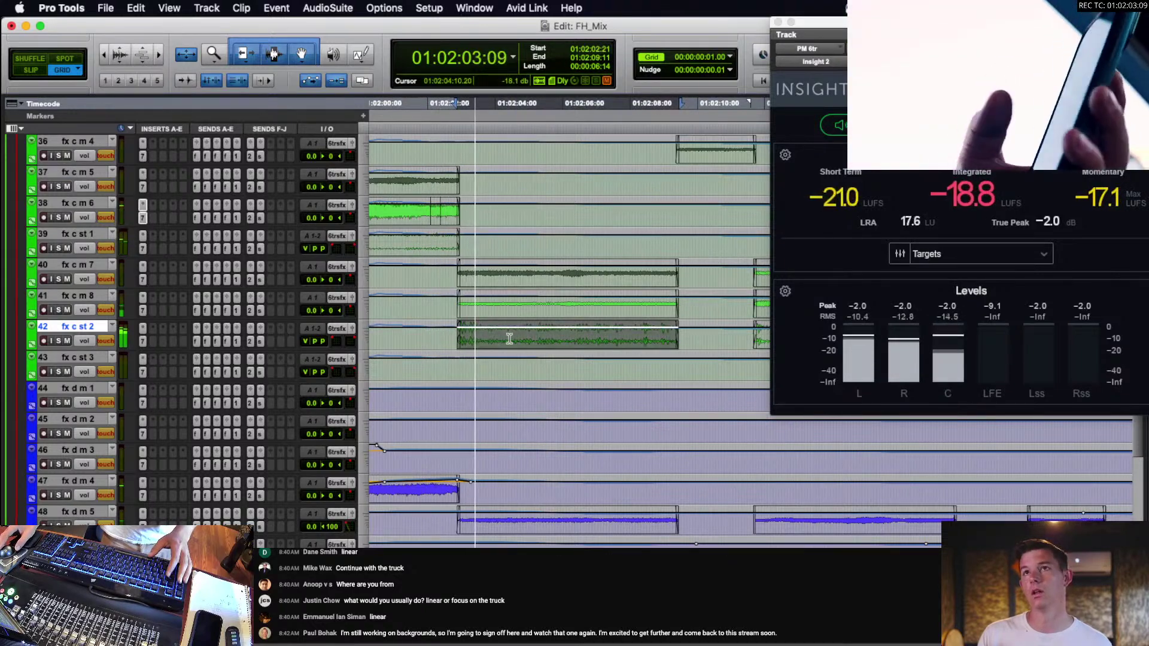
key("space")
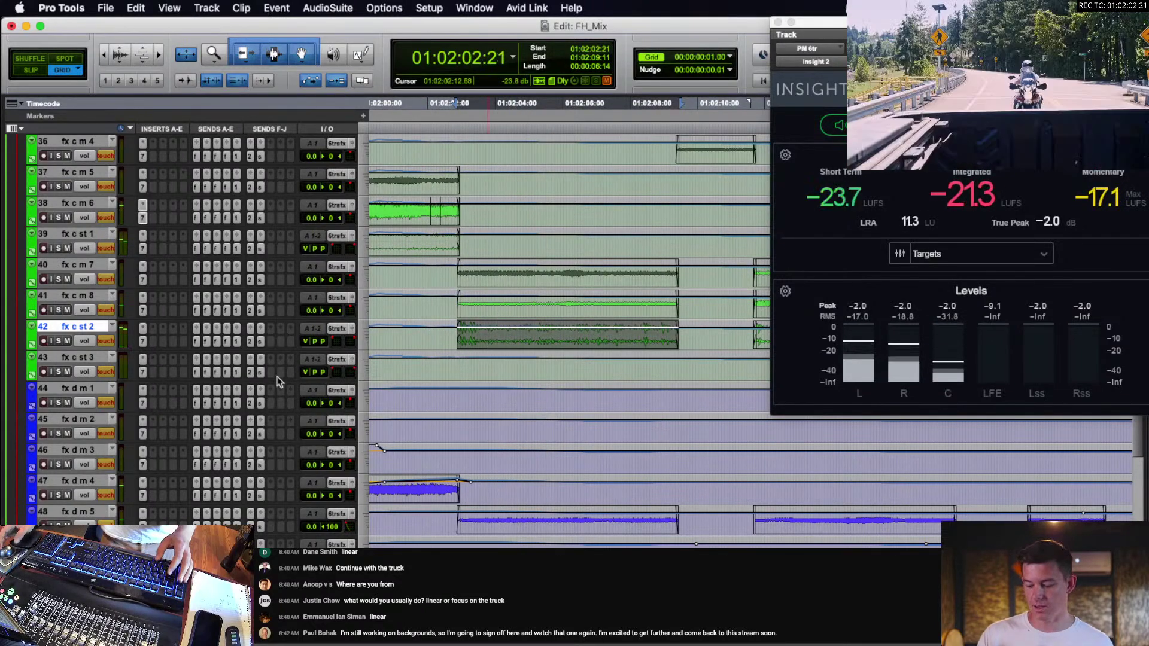
Apply an 18 dB/oct high-pass filter at 102.4 Hz to fx c st 2 over the range 01:02:02:00 to 01:02:31:08.
key("super+4")
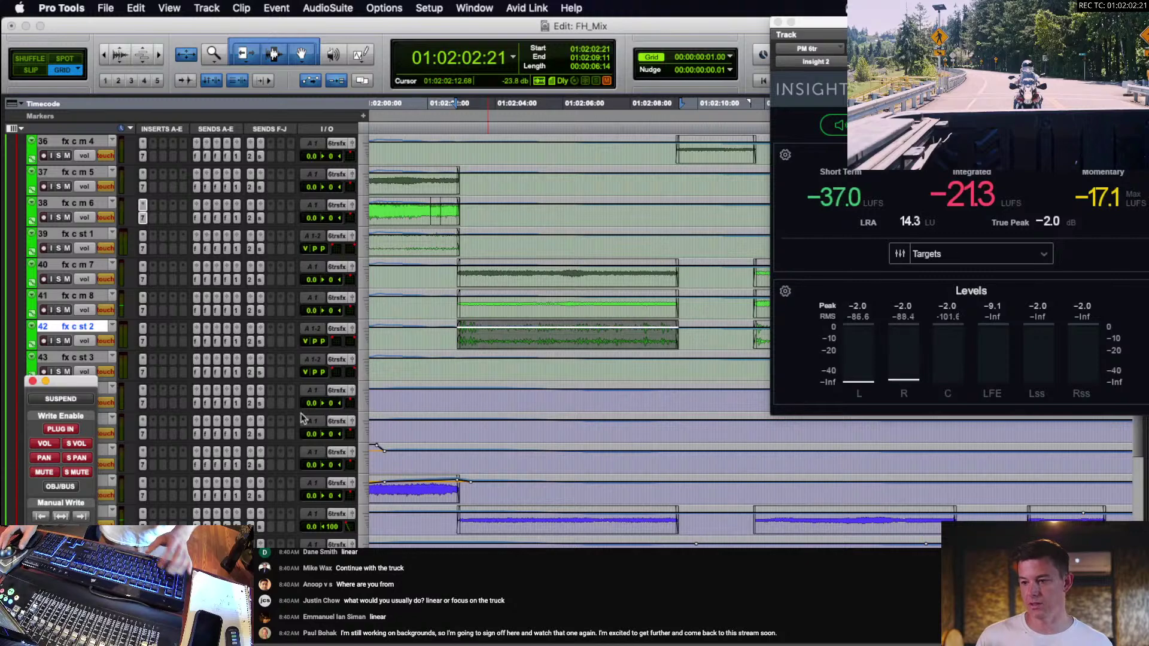
key("r")
key("r")
scroll(620, 348, "right", 3)
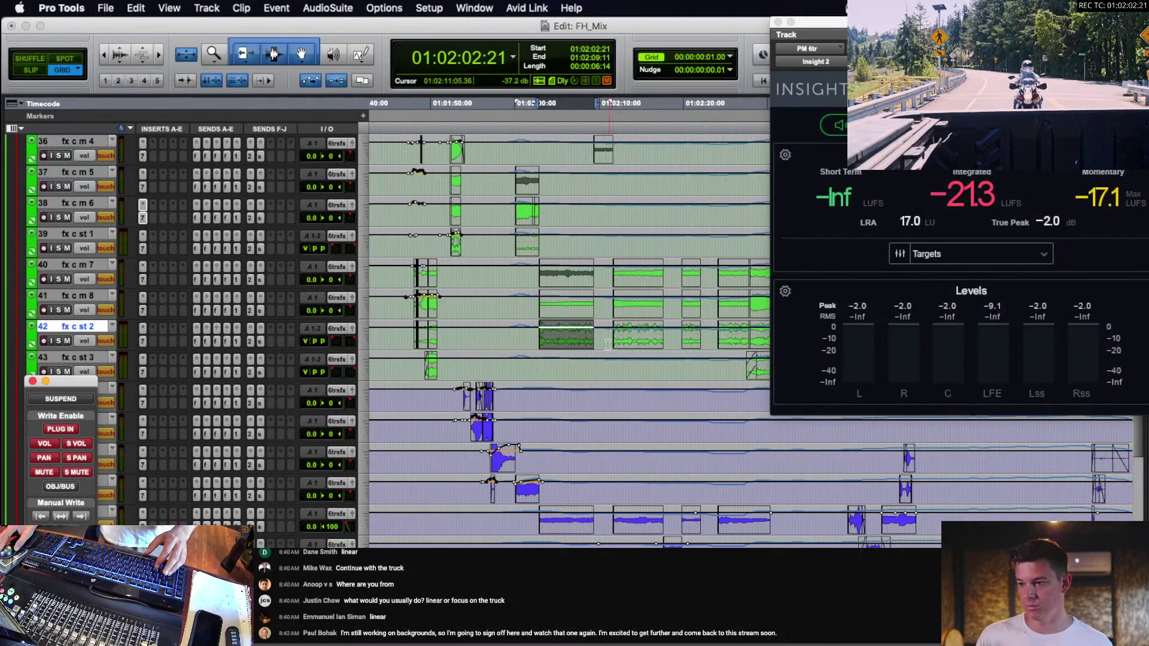
scroll(607, 345, "right", 2)
left_click_drag(429, 330, 675, 332)
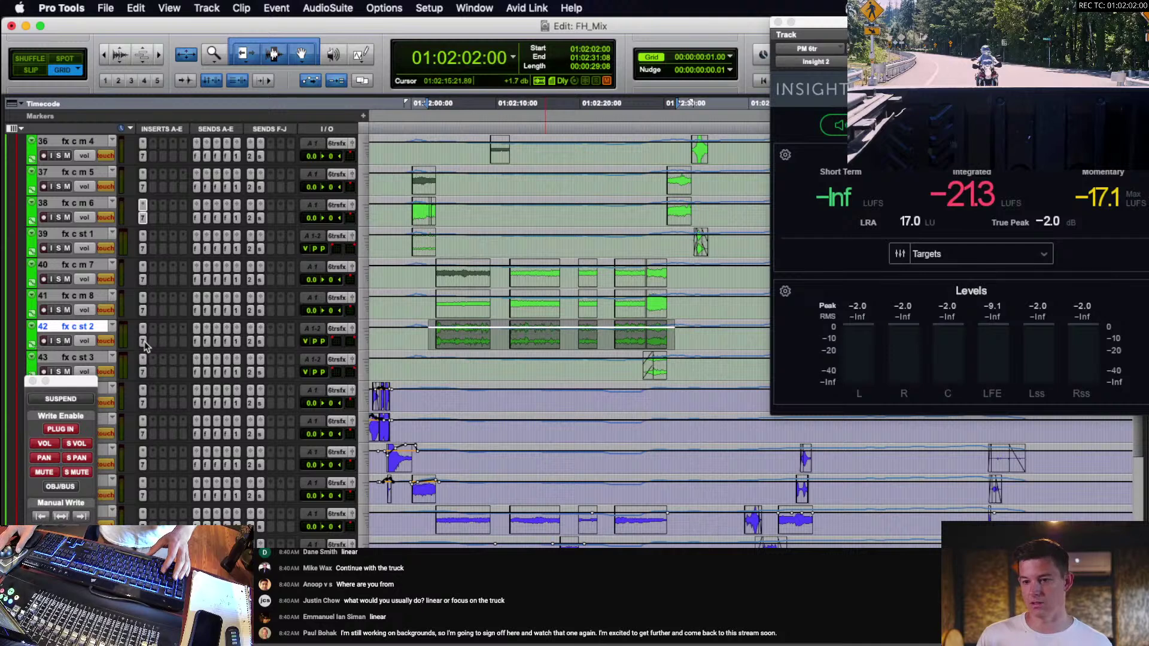
left_click(145, 343)
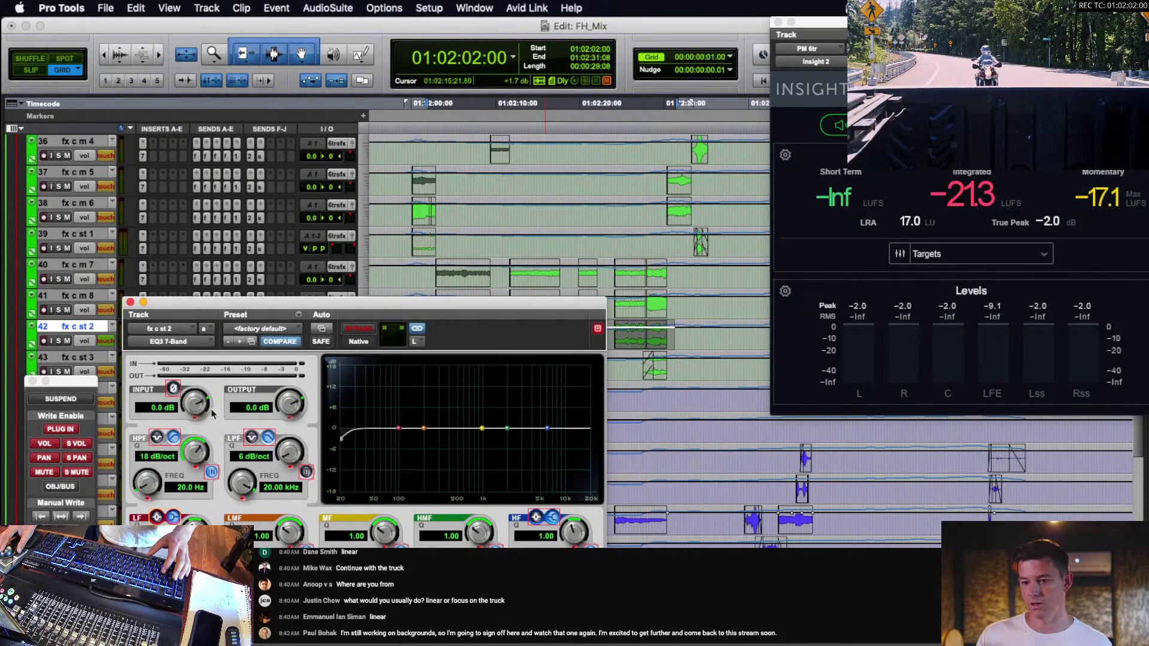
left_click_drag(158, 475, 154, 469)
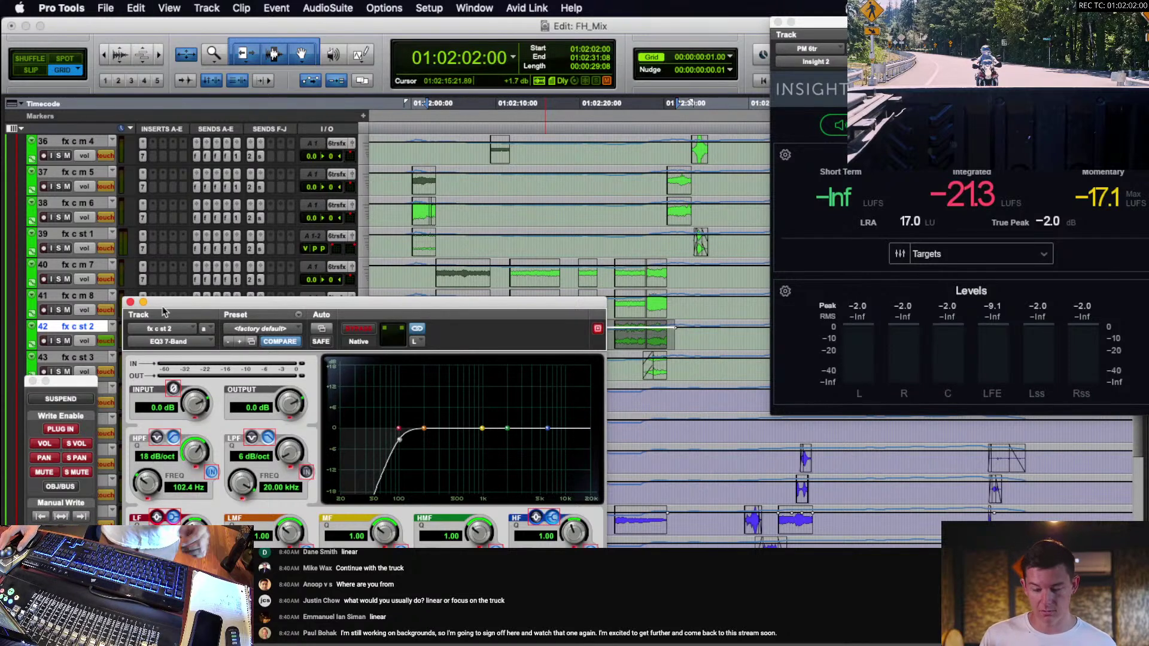
left_click(130, 303)
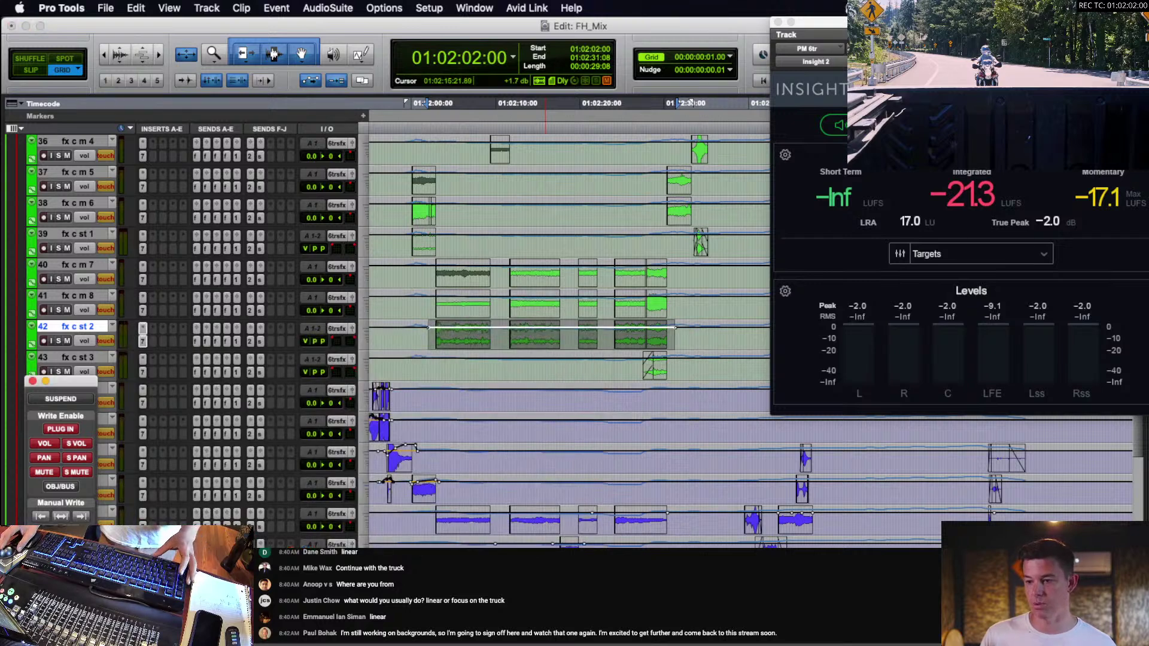
Solo fx c st 2, audition the filtered sound from 01:02:04:20, and select its clips from 01:02:02:21 to 01:02:30:10.
left_click(453, 338)
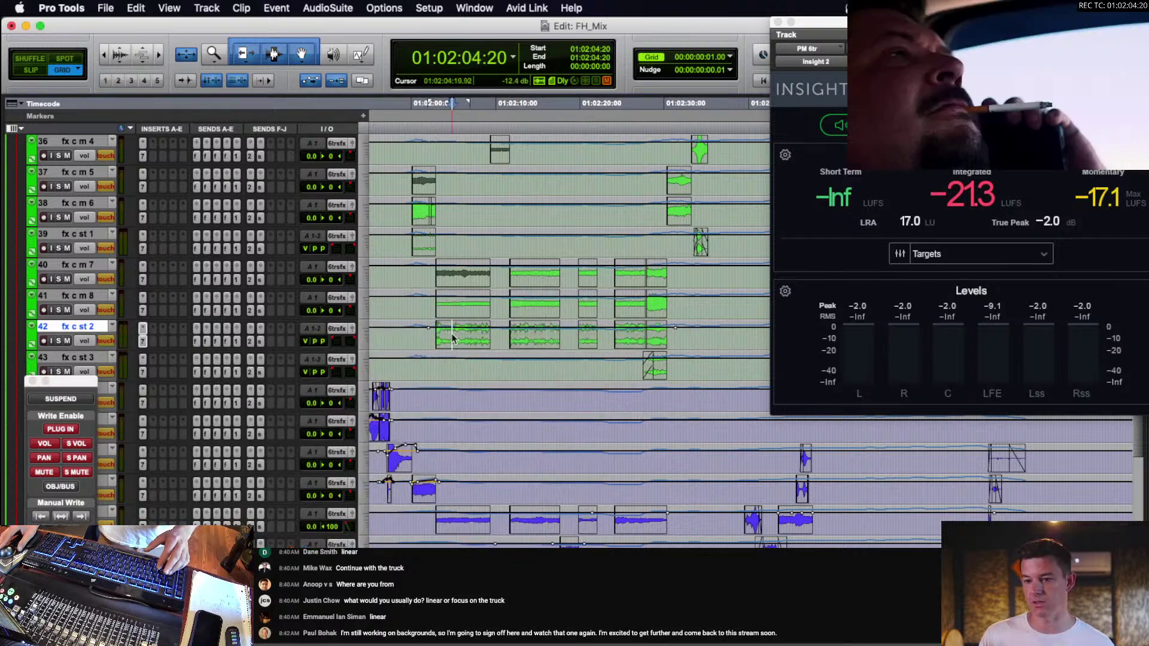
key("space")
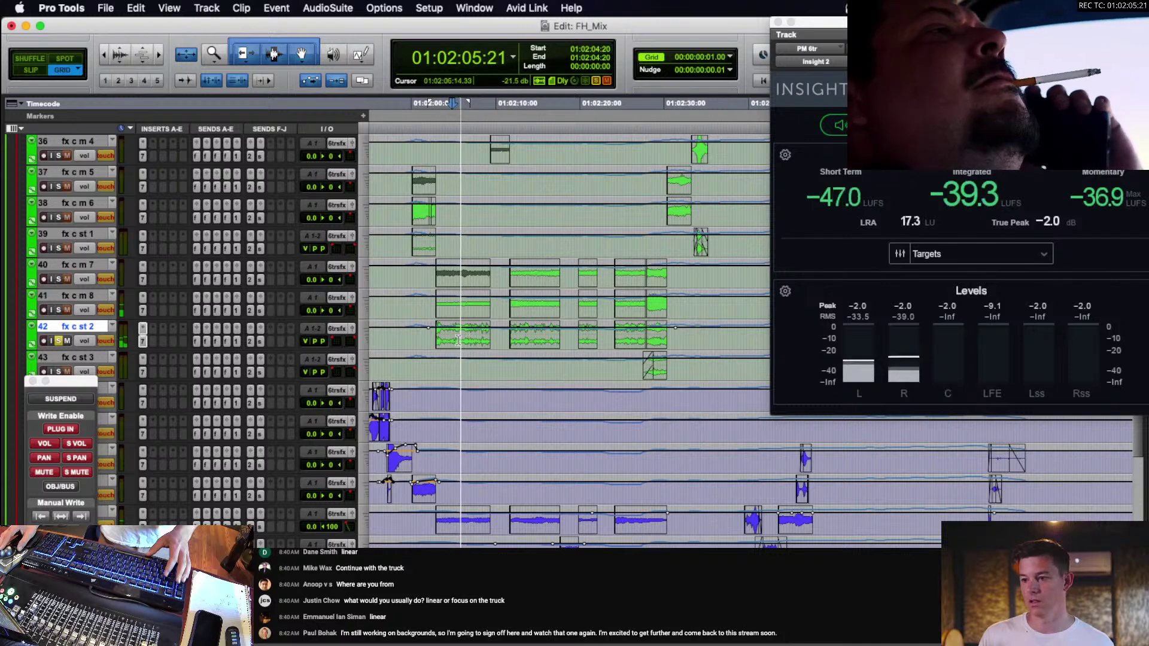
left_click(485, 339)
key("space")
left_click(656, 339, "shift")
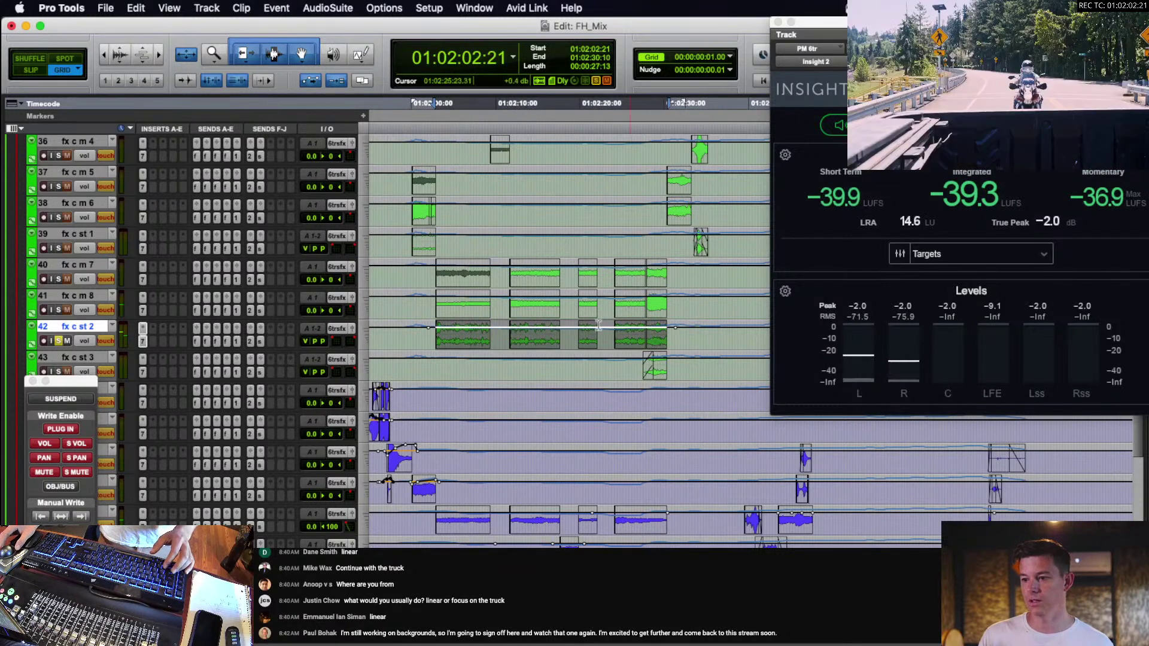
Play the full mix from 01:02:02:07 to check fx c st 2 in context, and select its clip starting at 01:02:02:21.
left_click(439, 340)
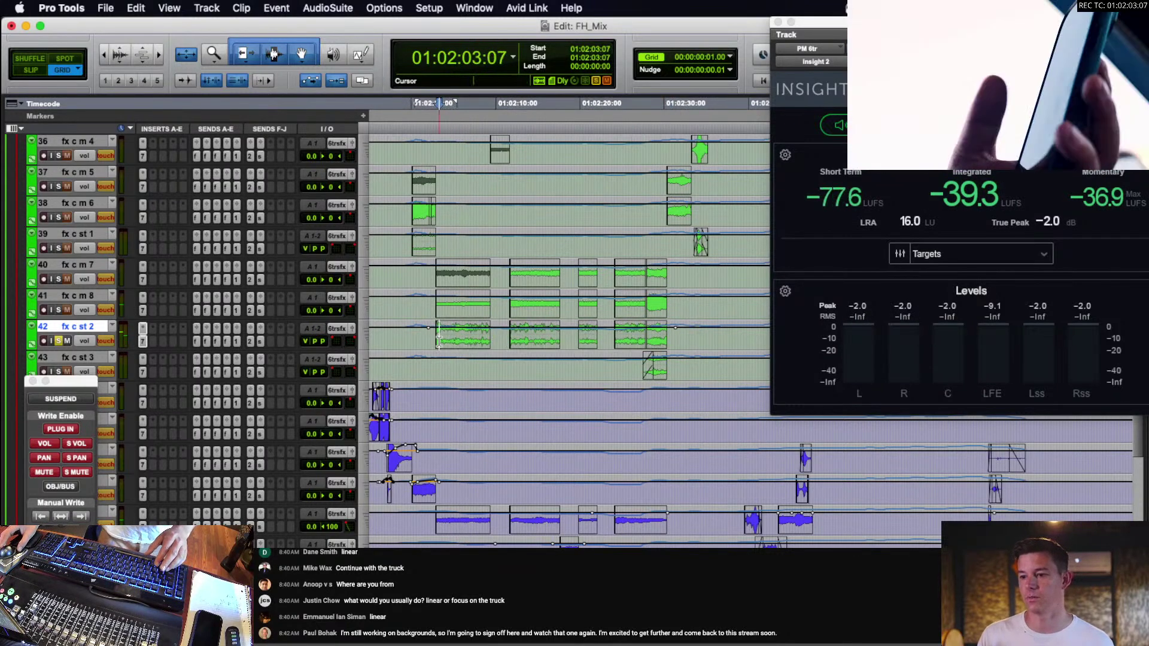
left_click(431, 340)
key("space")
key("t")
key("t")
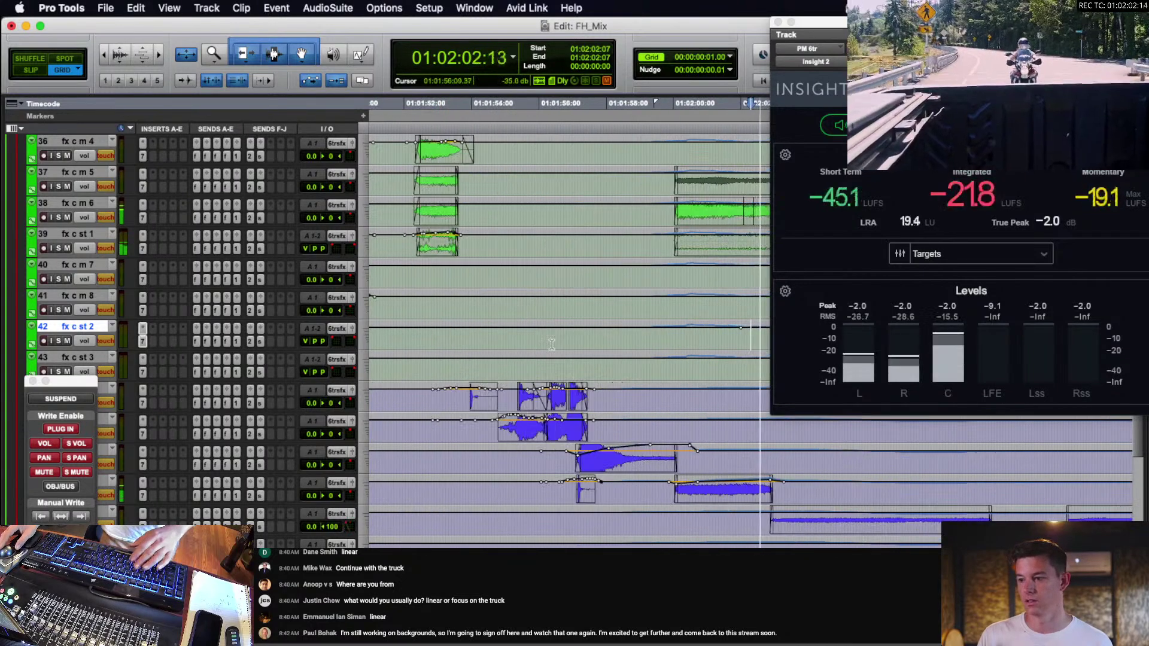
scroll(551, 344, "right", 5)
double_click(557, 333)
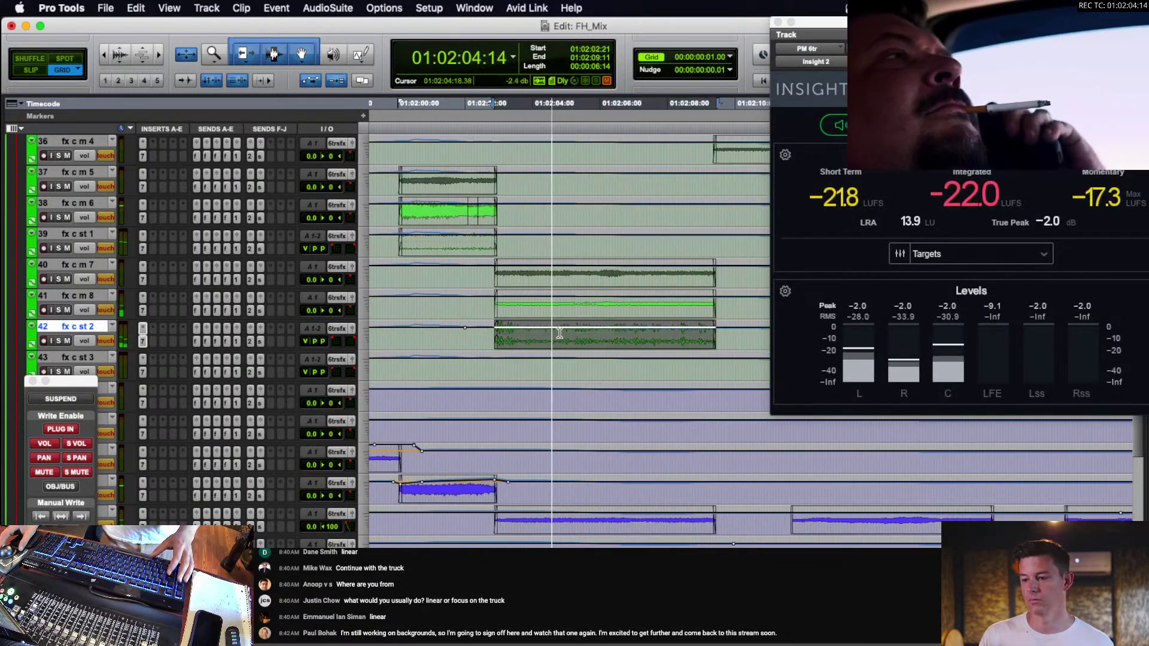
Lower the fx d m 5 volume automation across its motorcycle clip from 01:02:02:09 to 01:02:09:22.
scroll(488, 431, "down", 3)
left_click(495, 433)
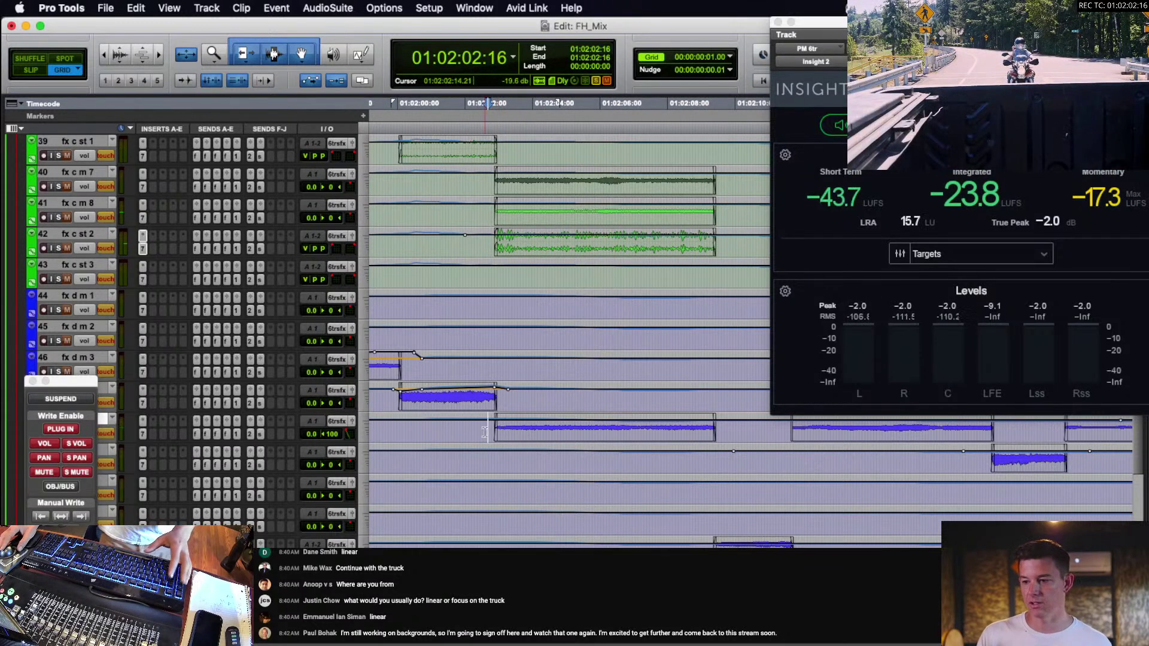
left_click_drag(478, 432, 713, 424)
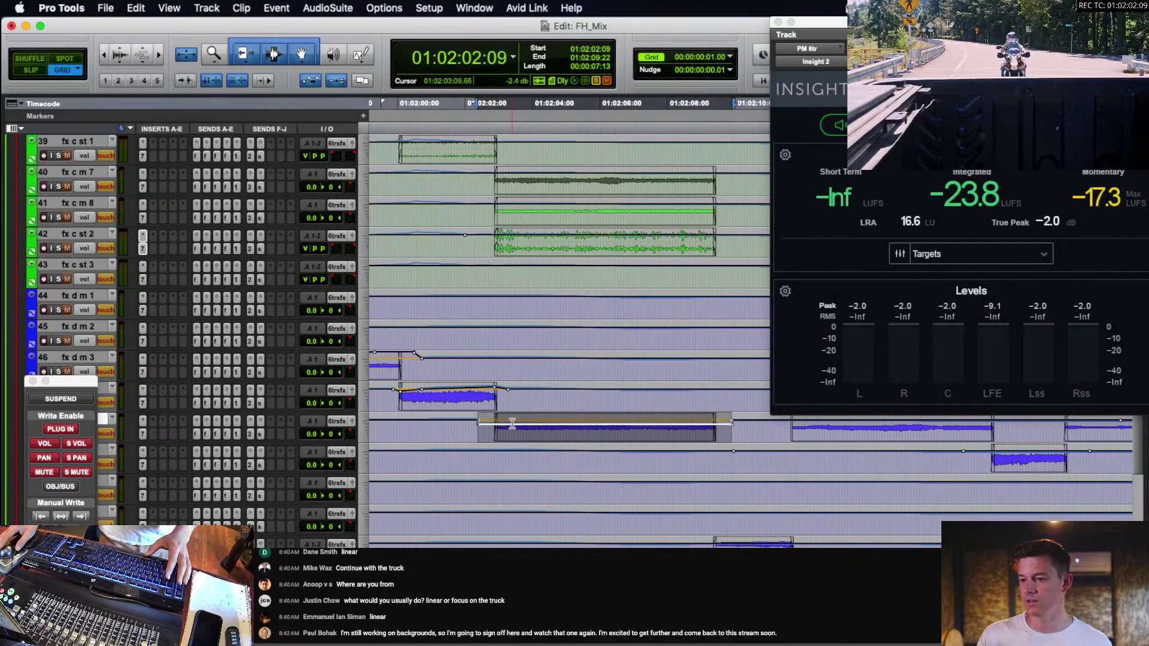
Audition the lowered fx d m 5 clip from 01:02:02:12 through about 01:02:06:07.
left_click(483, 432)
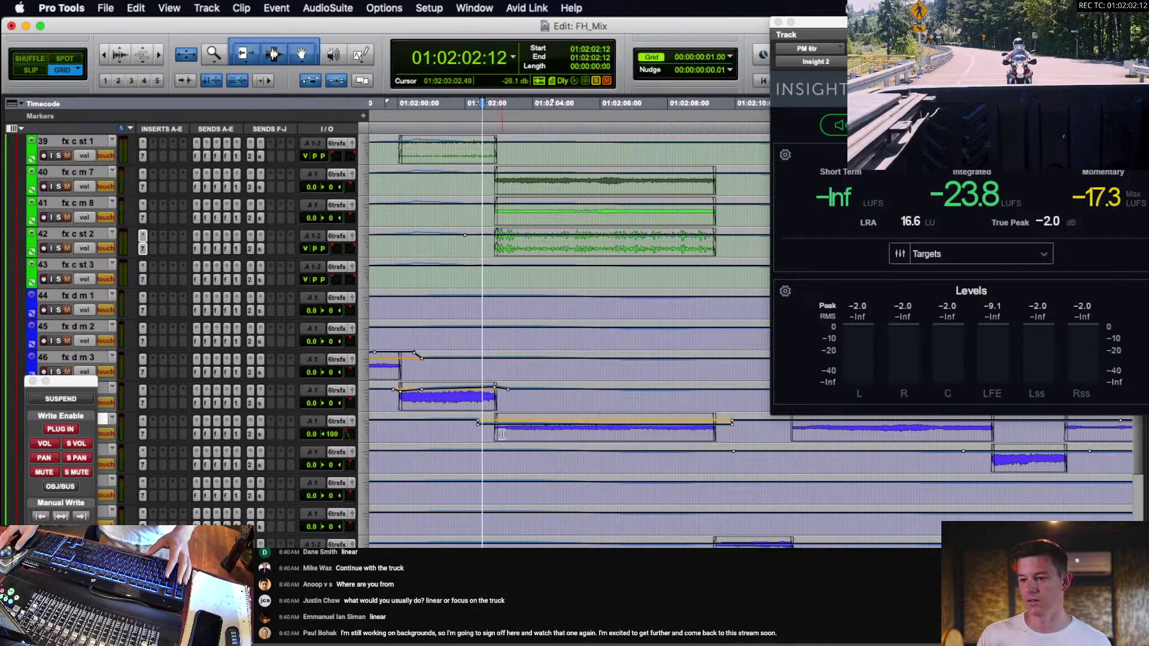
key("space")
left_click(521, 438)
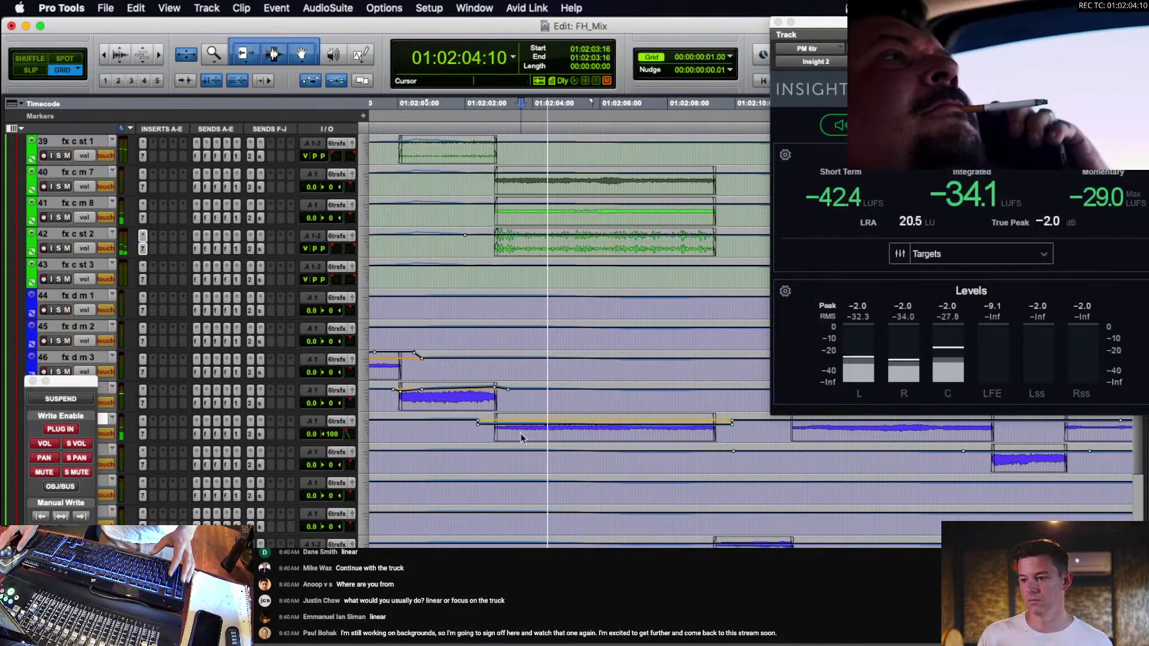
double_click(559, 433)
scroll(577, 335, "up", 2)
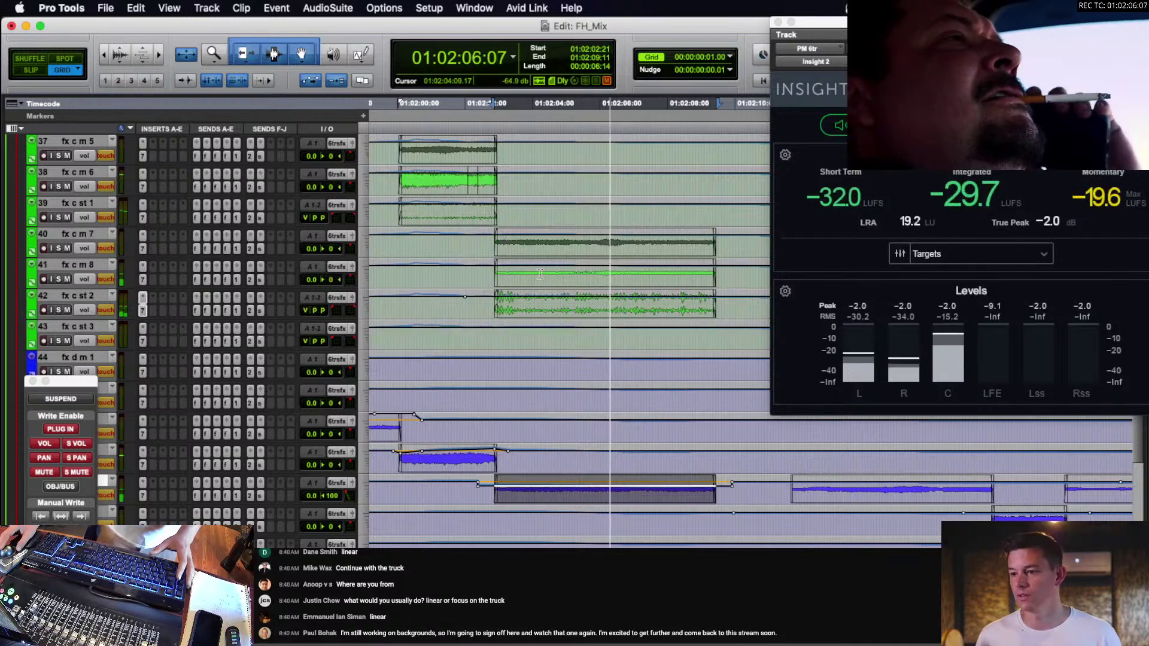
key("space")
Unmute the fx c m 7 clip and set its volume automation to -2.0 dB from 01:02:02:04 to 01:02:10:05 during playback.
double_click(538, 252)
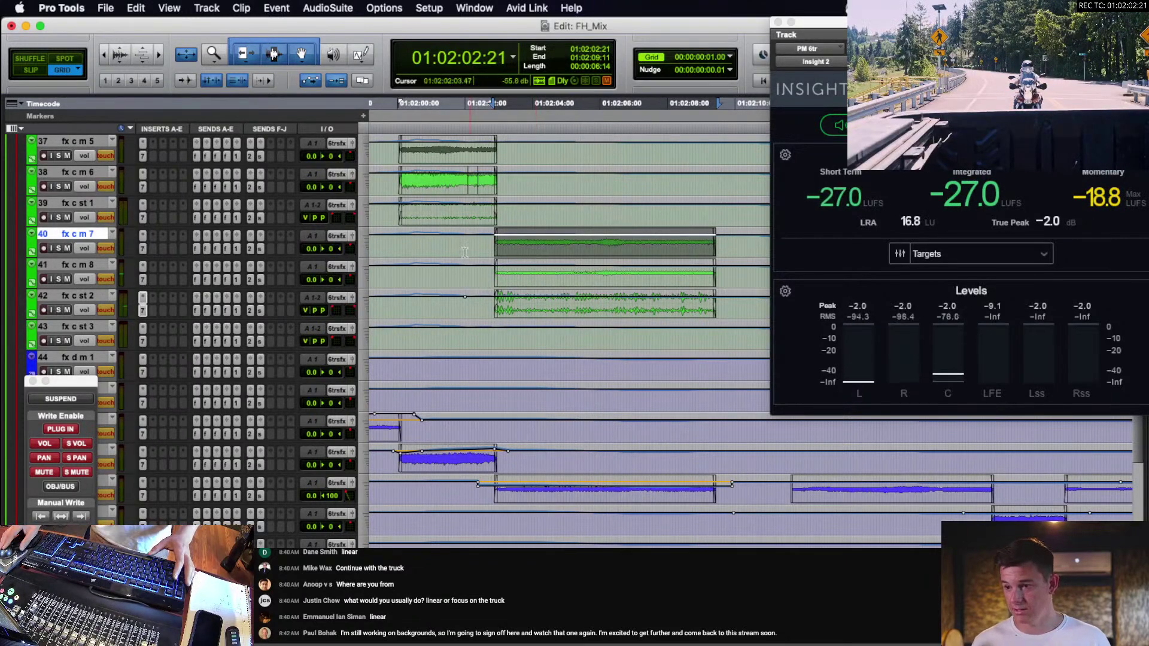
left_click(443, 246)
key("space")
left_click_drag(471, 248, 728, 233)
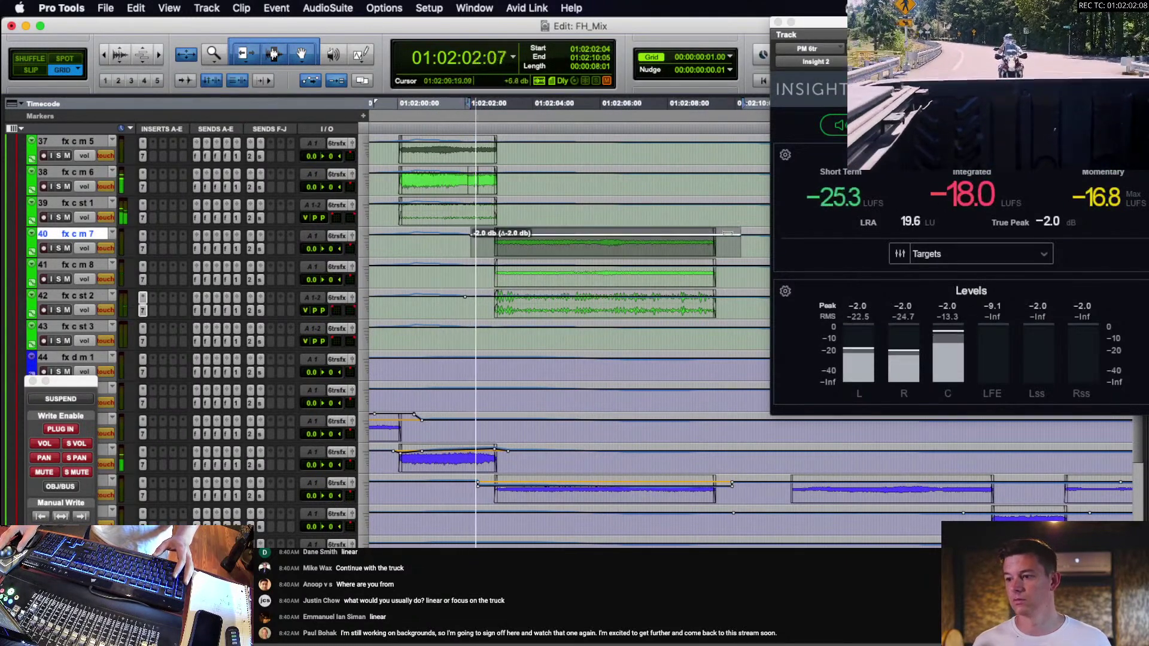
left_click(569, 245)
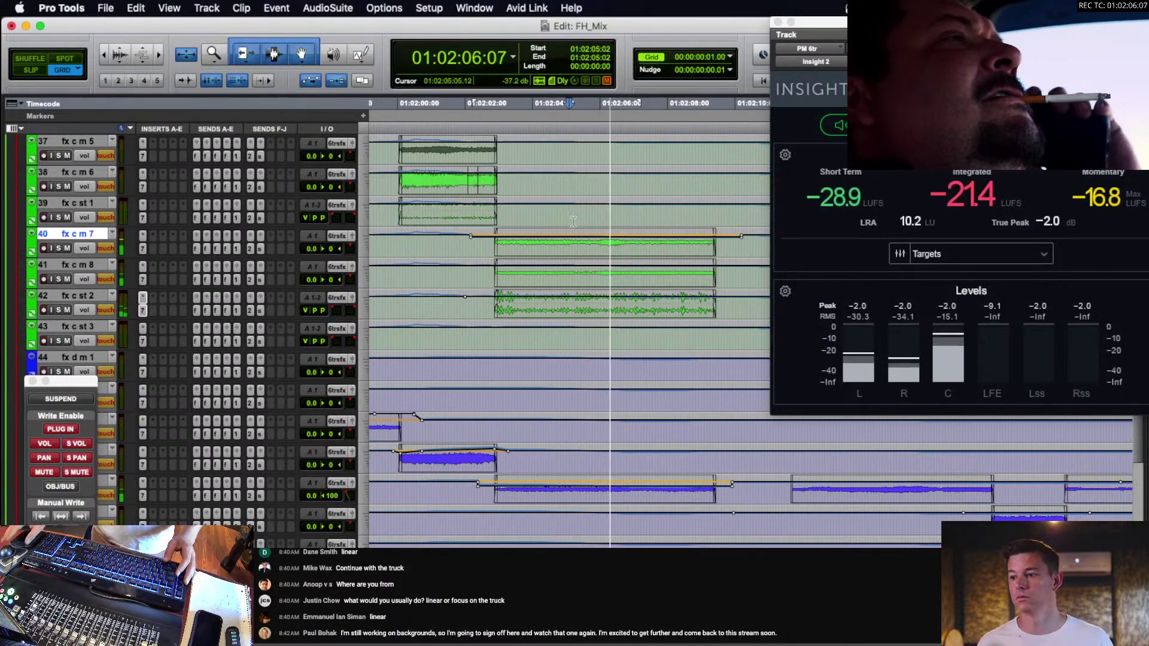
Show waveforms on the fx tracks and set the clip gain of the fx d m 5 motorcycle clip at 01:02:11:16 to -18.5 dB.
key("minus")
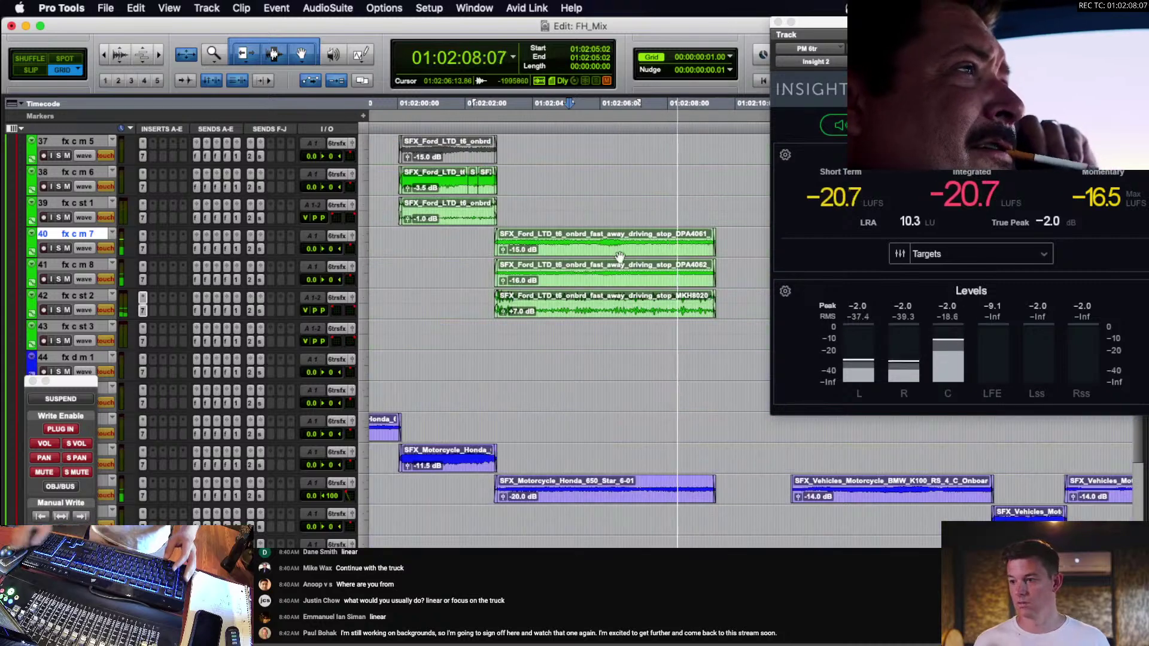
scroll(618, 264, "right", 3)
scroll(617, 268, "down", 4)
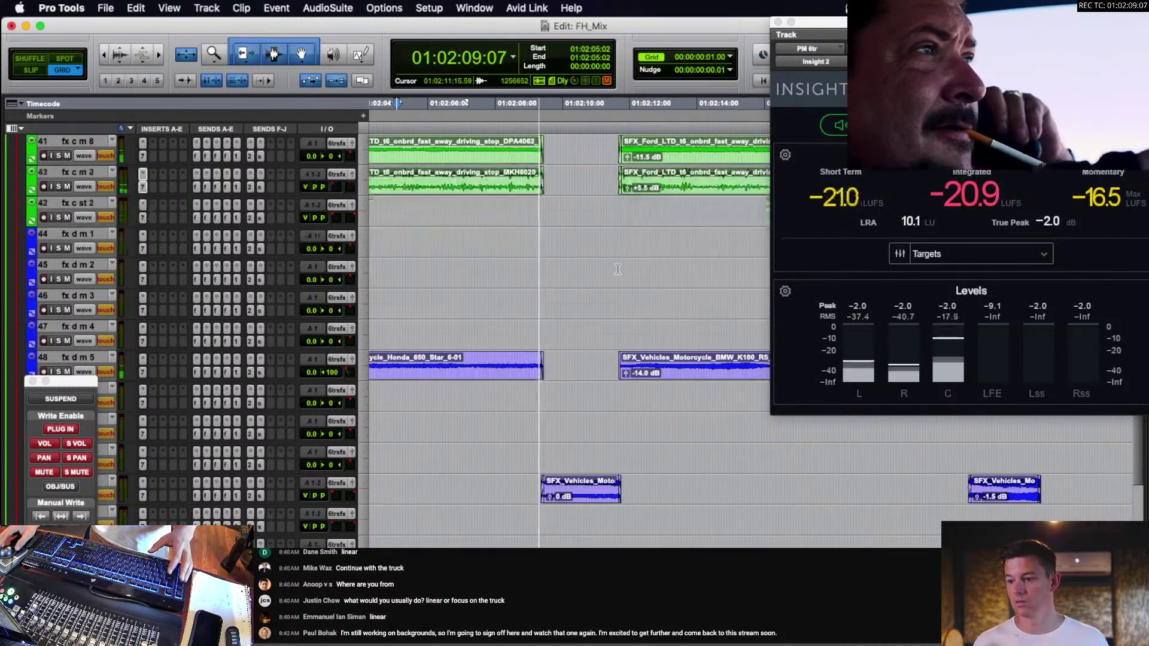
left_click(606, 331)
scroll(606, 331, "up", 3)
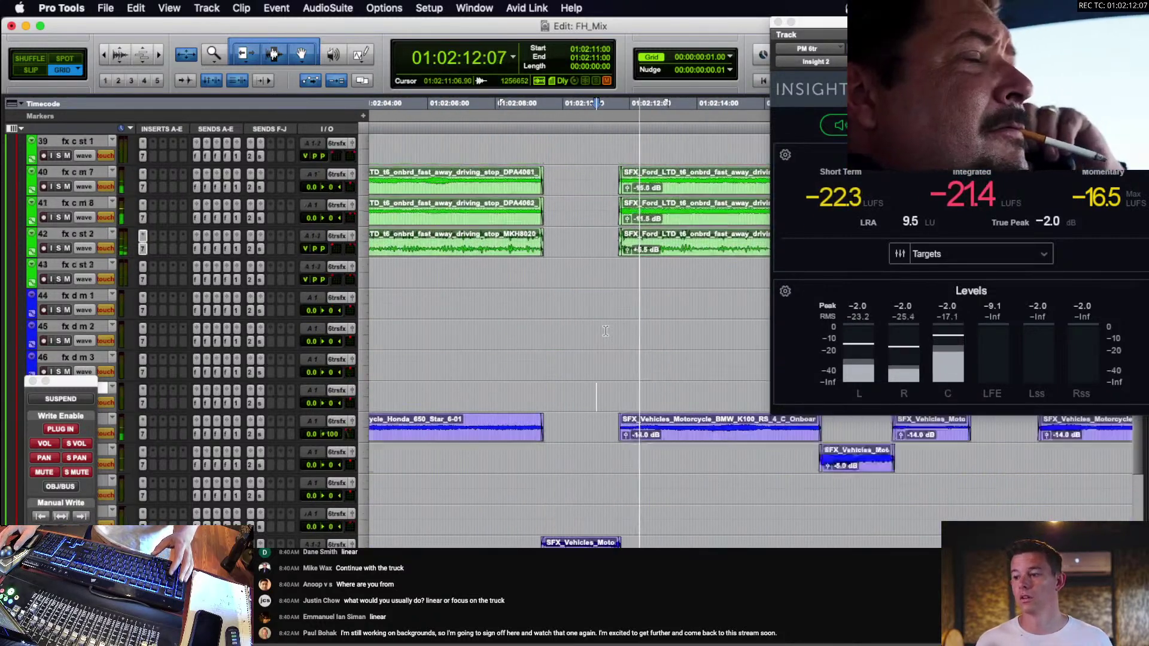
scroll(622, 301, "right", 2)
key("r")
scroll(623, 294, "right", 2)
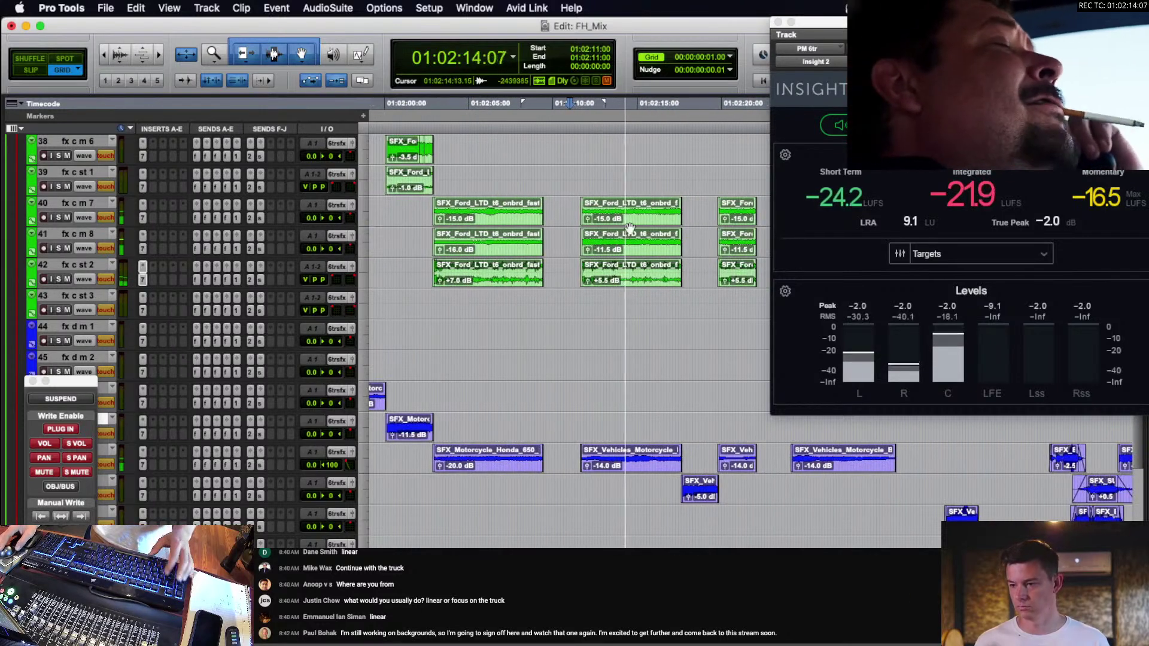
scroll(625, 250, "right", 1)
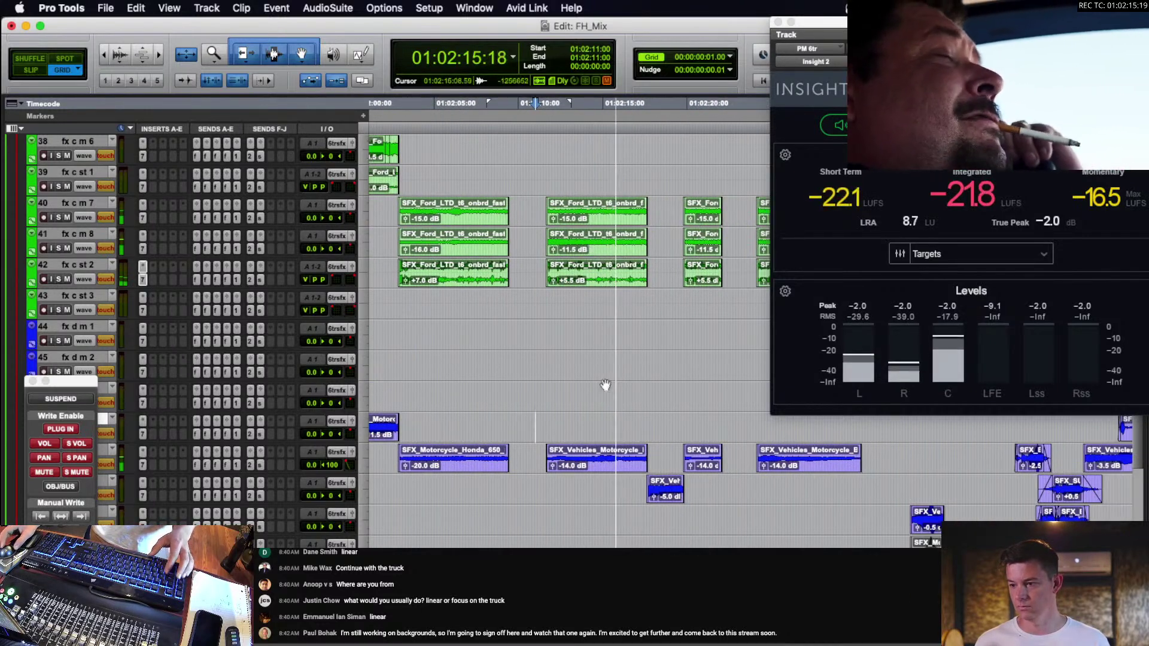
left_click(590, 470)
scroll(592, 472, "down", 9)
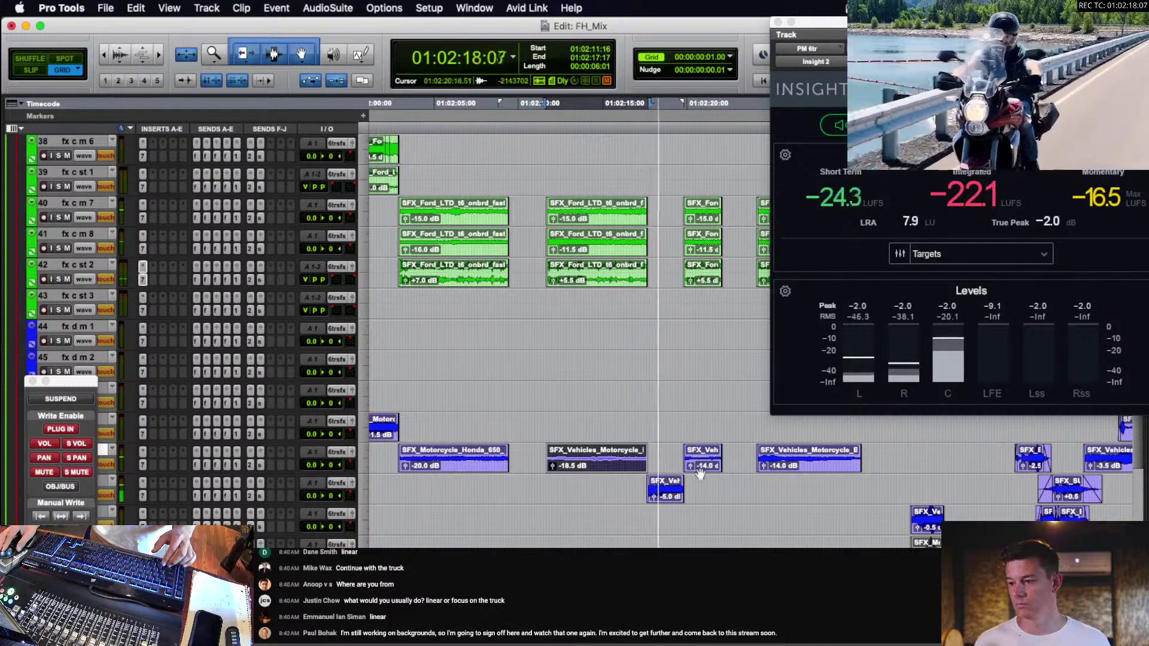
Set the clip gain of the fx d m 5 motorcycle clip at 01:02:19:19 to -17.5 dB, and cue fx c m 8 at 01:02:19:12.
left_click(678, 467)
scroll(700, 473, "down", 7)
scroll(688, 416, "up", 2)
scroll(659, 371, "right", 2)
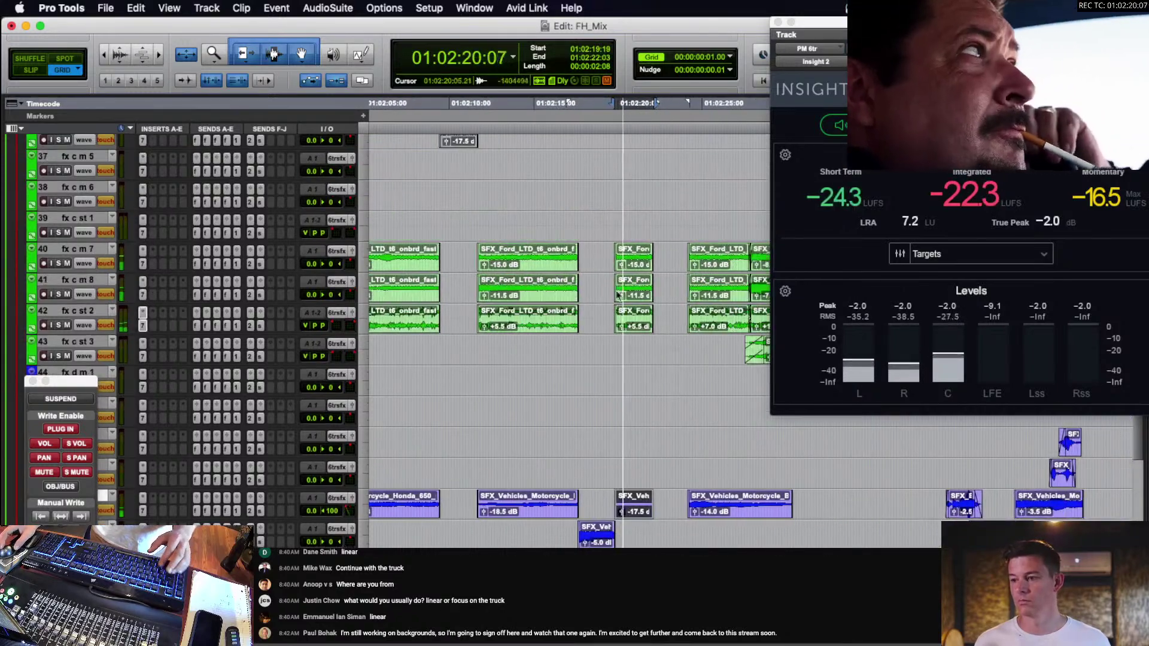
left_click(598, 286)
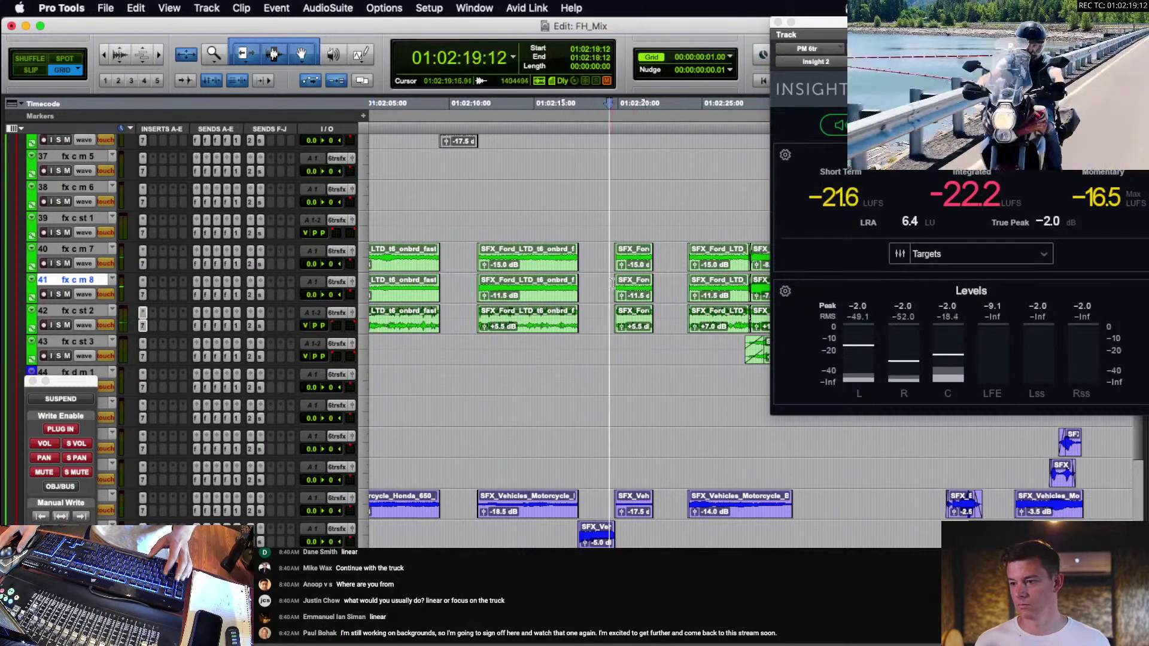
Write volume levels on fx c m 7, fx c m 8 and fx c st 2 from 01:02:08:03 to 01:02:23:12 and from 01:02:22:23 to 01:02:31:01.
scroll(617, 282, "up", 1)
key("minus")
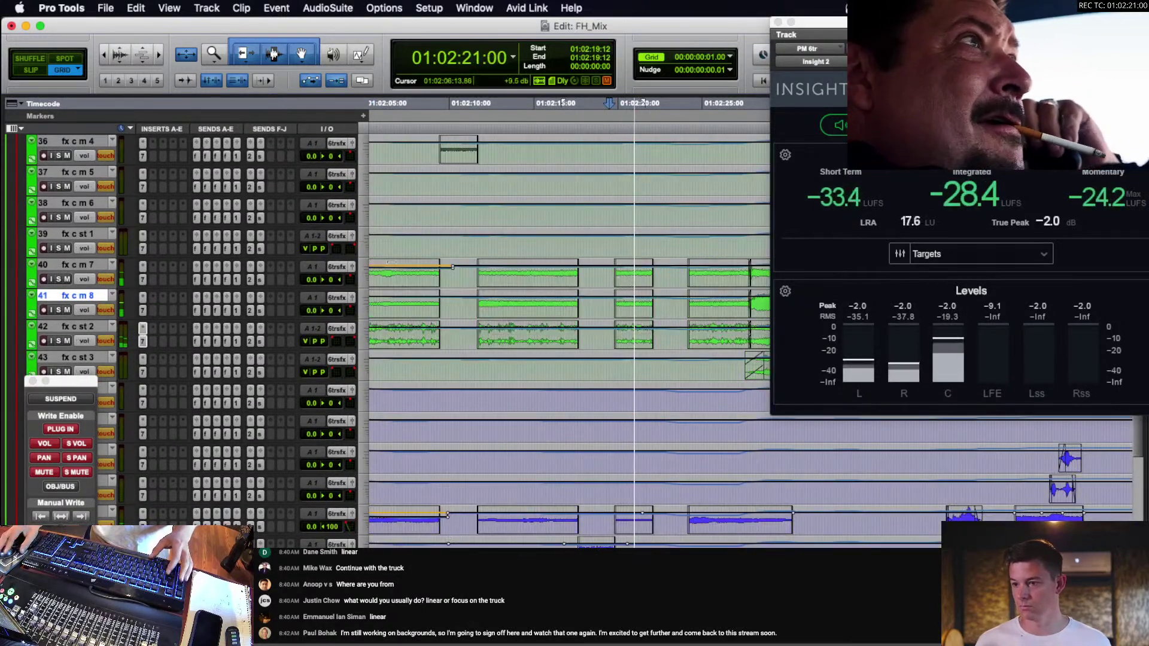
left_click_drag(417, 278, 678, 328)
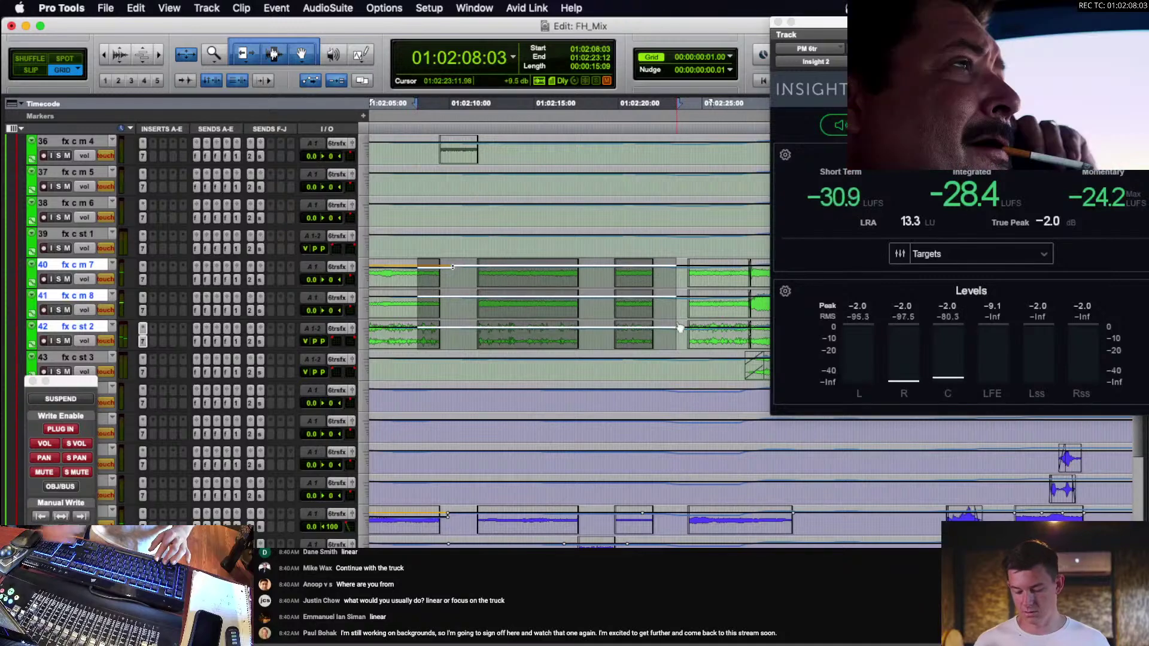
left_click_drag(585, 275, 698, 277)
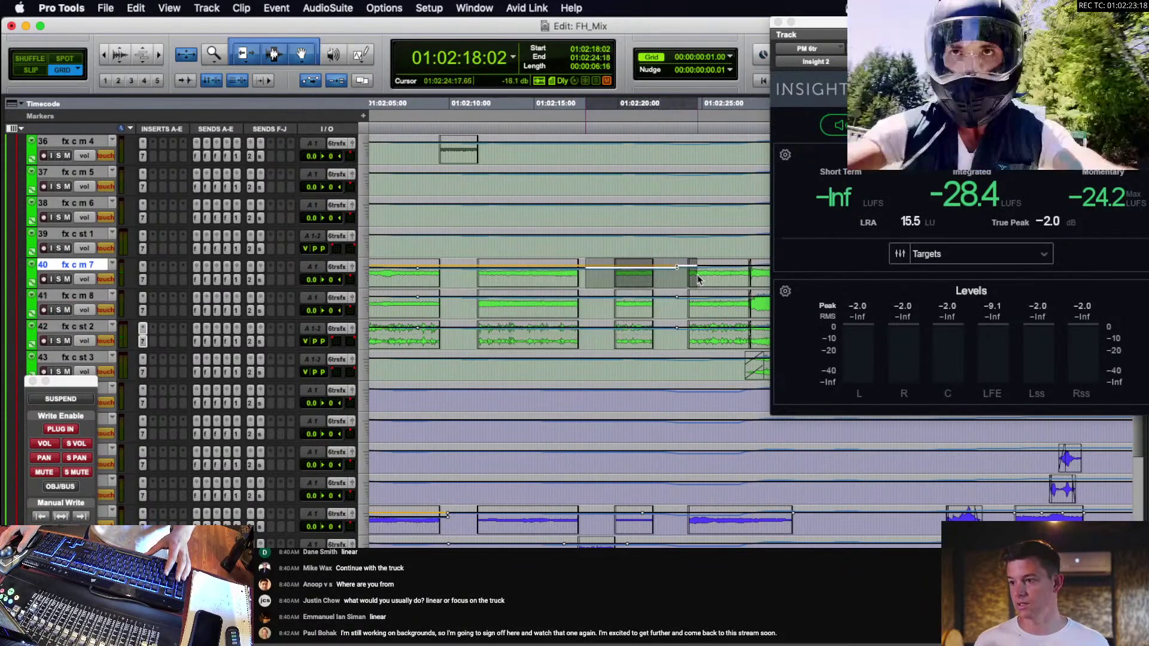
scroll(697, 277, "right", 2)
left_click_drag(604, 273, 734, 344)
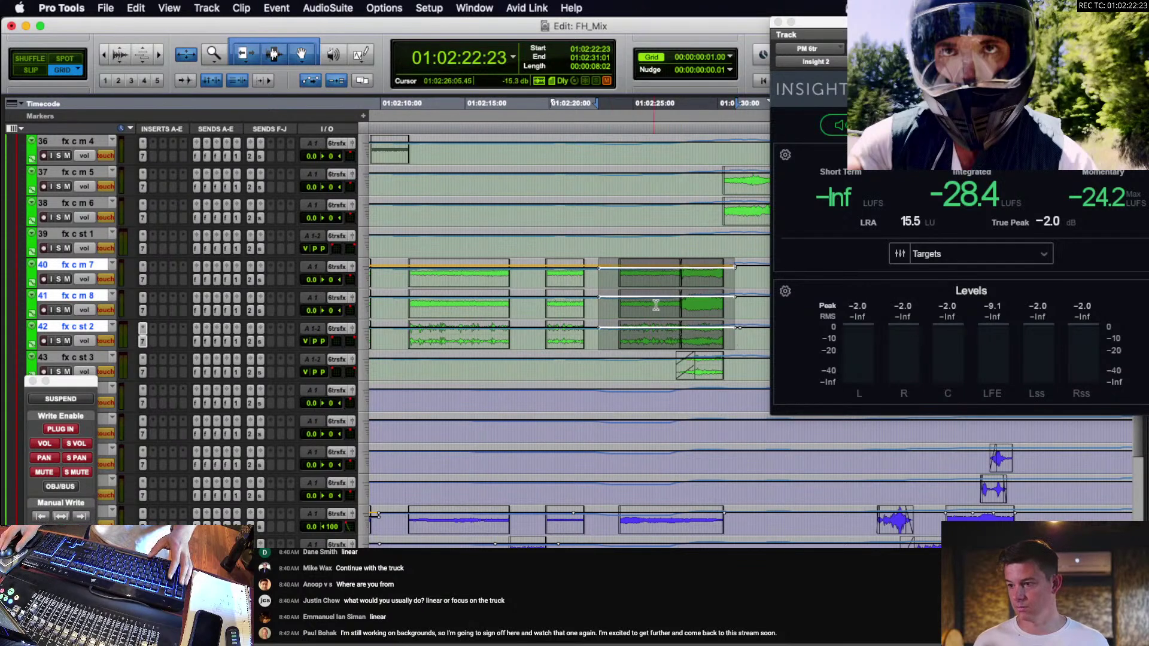
left_click_drag(658, 303, 675, 301)
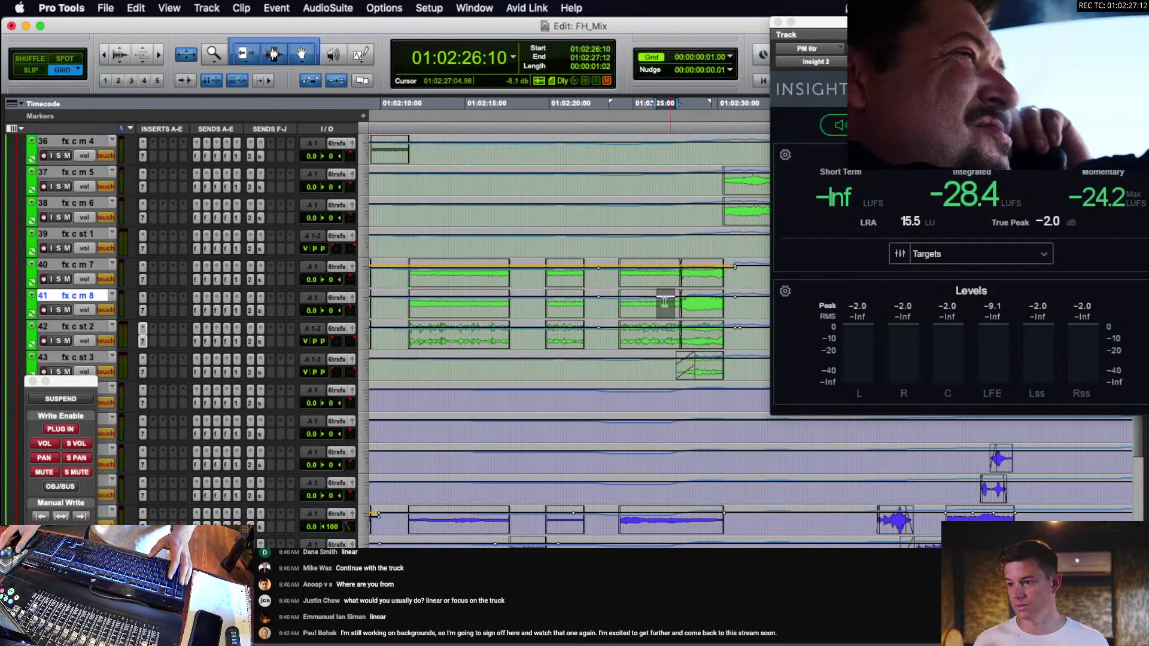
Audition the truck and motorcycle shots from 01:02:18:06 to about 01:02:24:10, checking fx c st 2 around 01:02:23:07.
key("space")
left_click(520, 307)
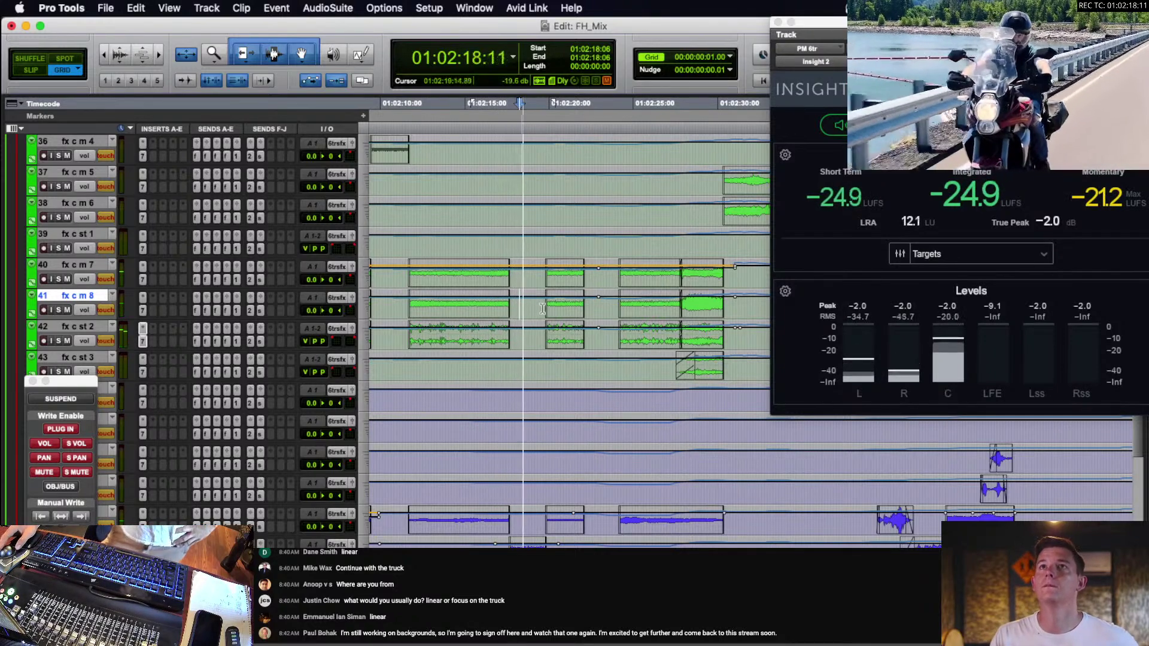
scroll(578, 318, "down", 3)
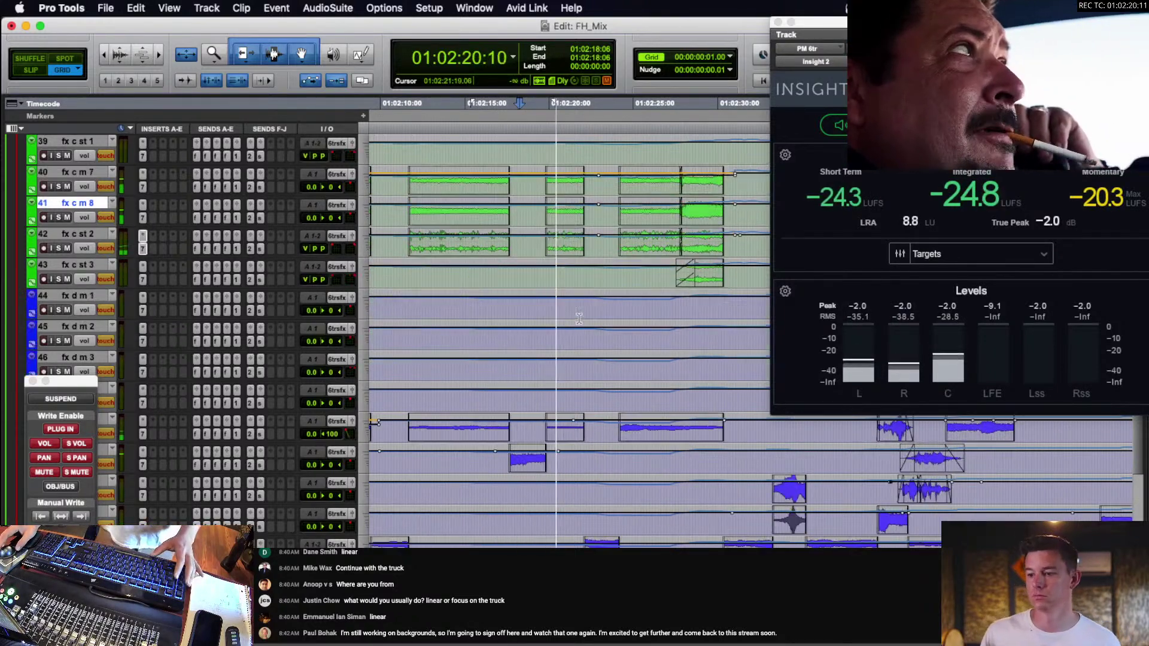
scroll(579, 311, "down", 1)
left_click(602, 218)
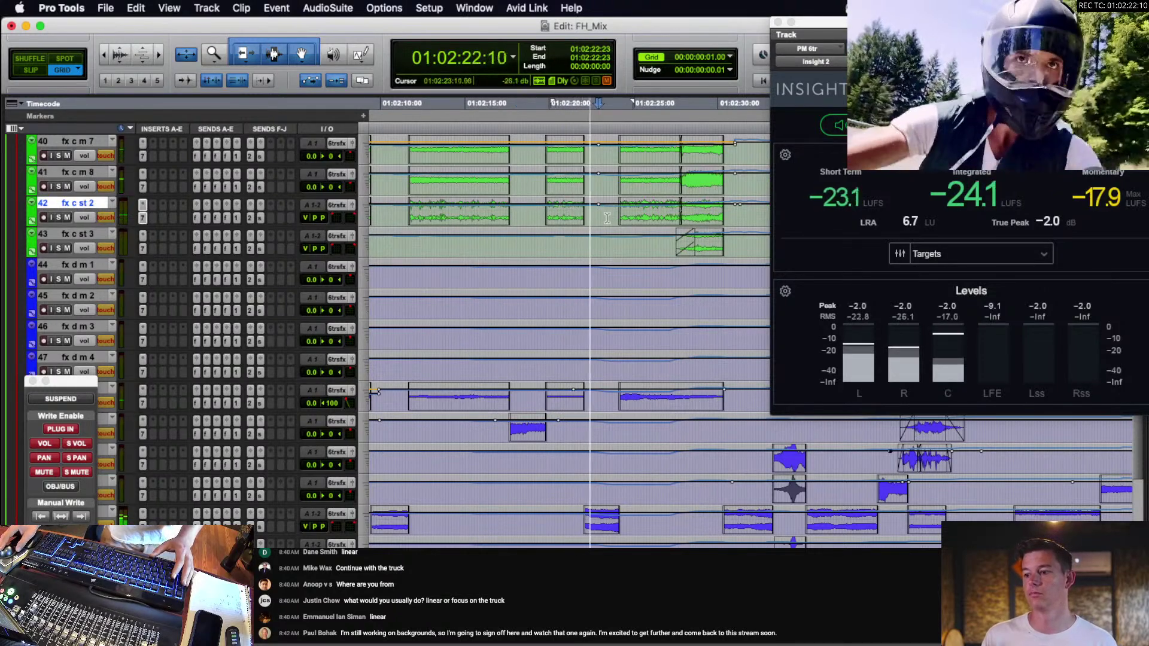
left_click(605, 218)
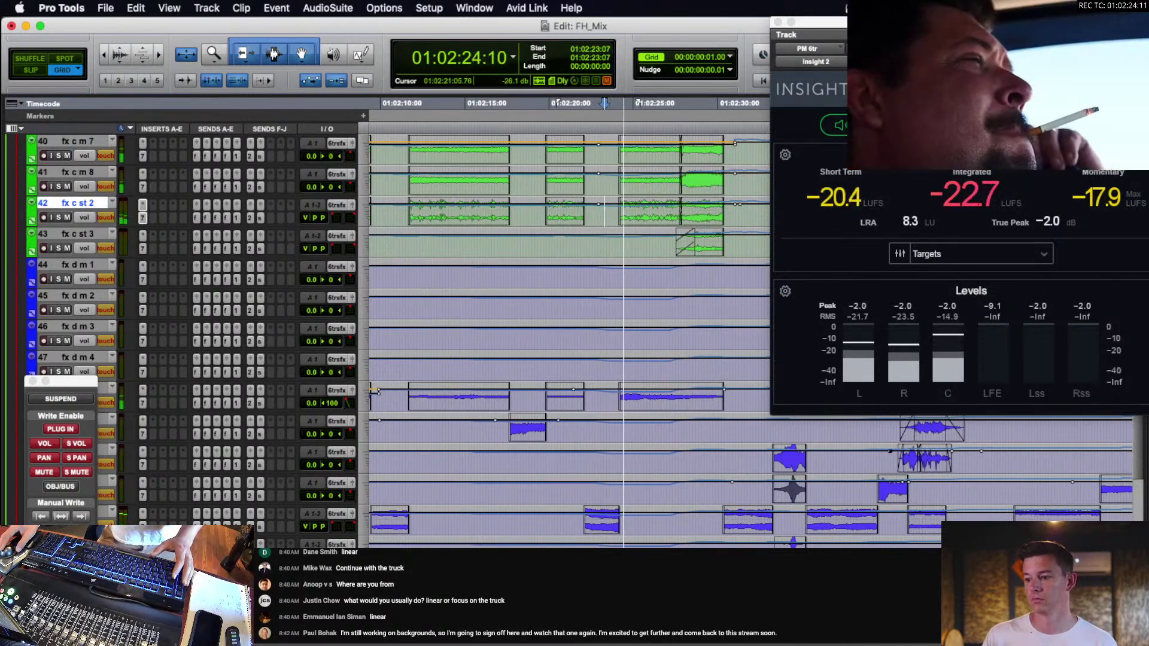
Lower the volume automation around the blue stereo fx clip from 01:02:21:11 to 01:02:25:14, and cue playback at 01:02:21:05.
left_click_drag(573, 520, 640, 527)
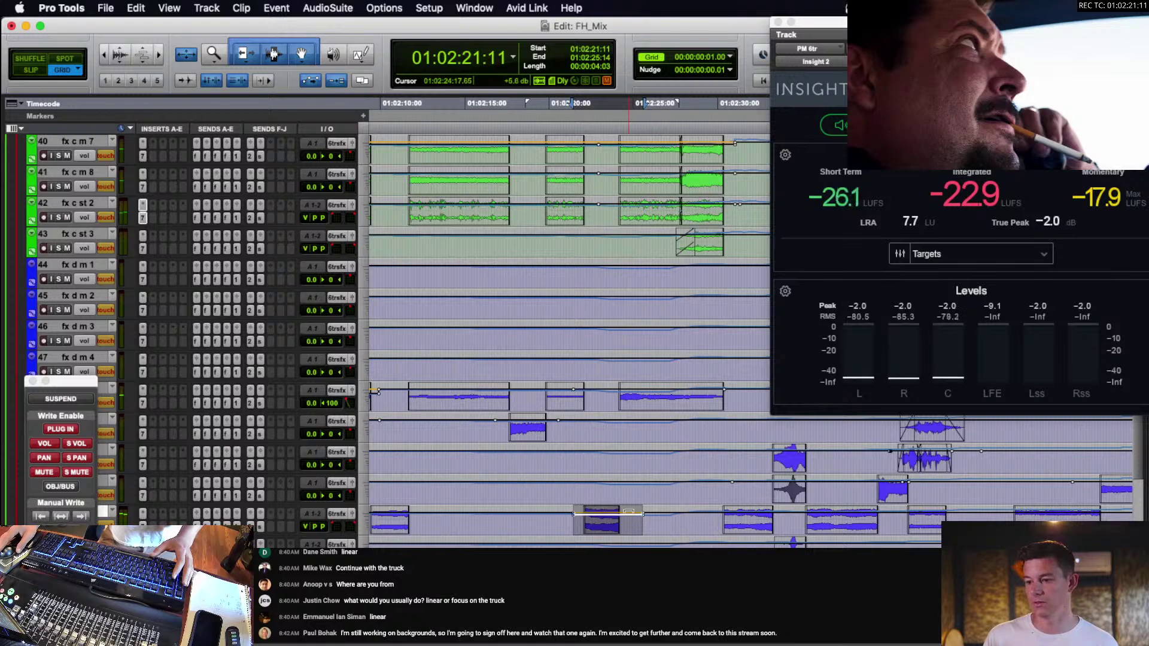
left_click(601, 524)
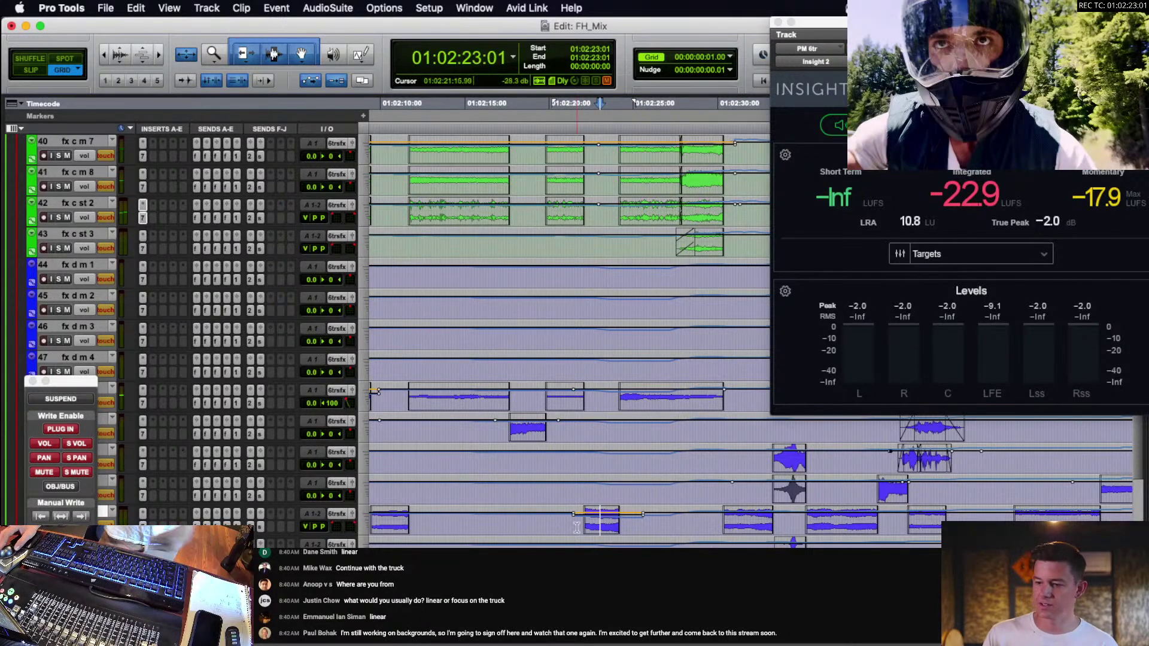
left_click_drag(576, 525, 641, 525)
left_click(621, 525)
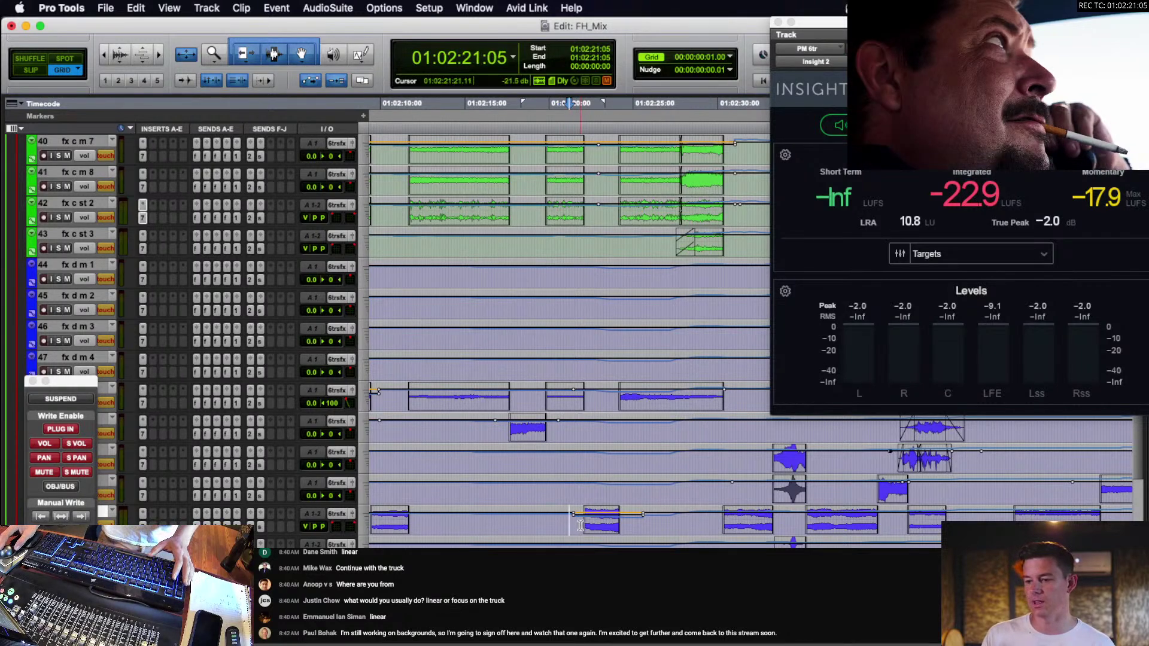
Play the mix from 01:02:21:05 into the tachometer shot, and place the cursor on fx c m 8 at 01:02:27:02.
key("space")
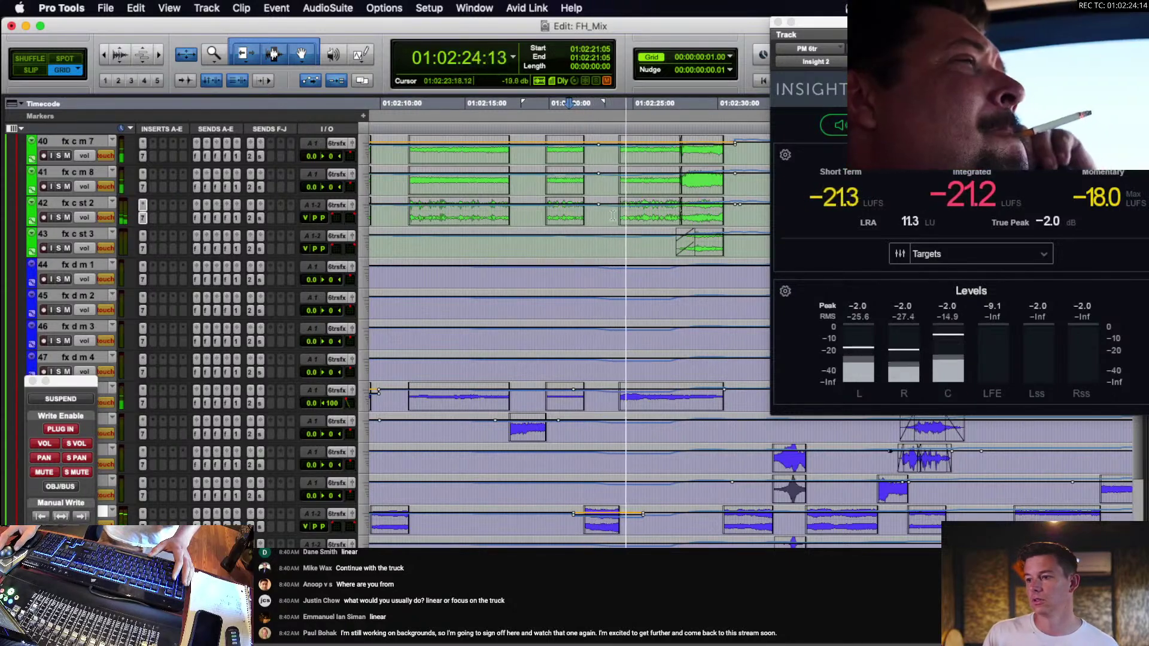
scroll(671, 217, "up", 3)
left_click(659, 279)
key("t")
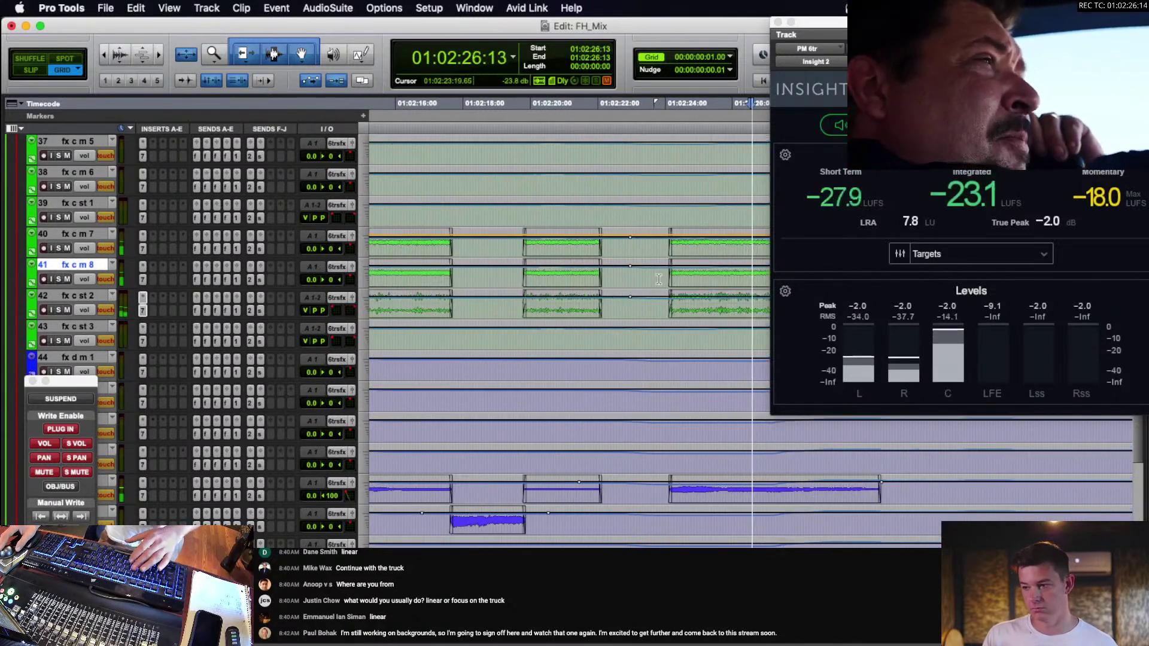
scroll(658, 280, "right", 4)
scroll(659, 280, "right", 2)
left_click(550, 274)
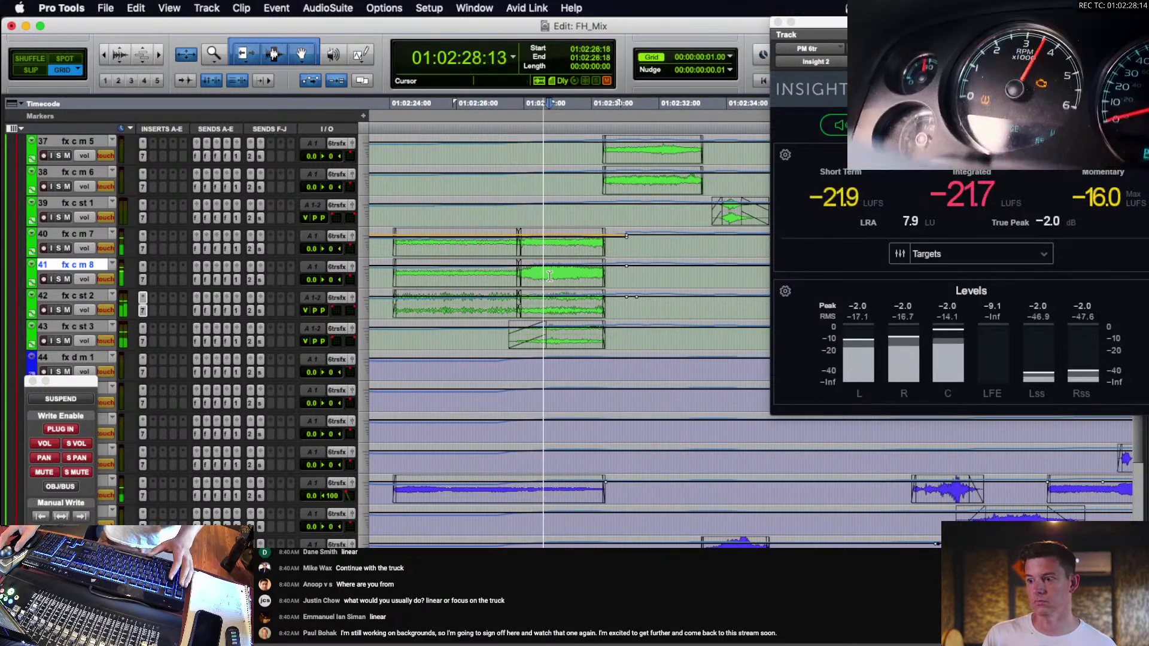
left_click(493, 273)
key("space")
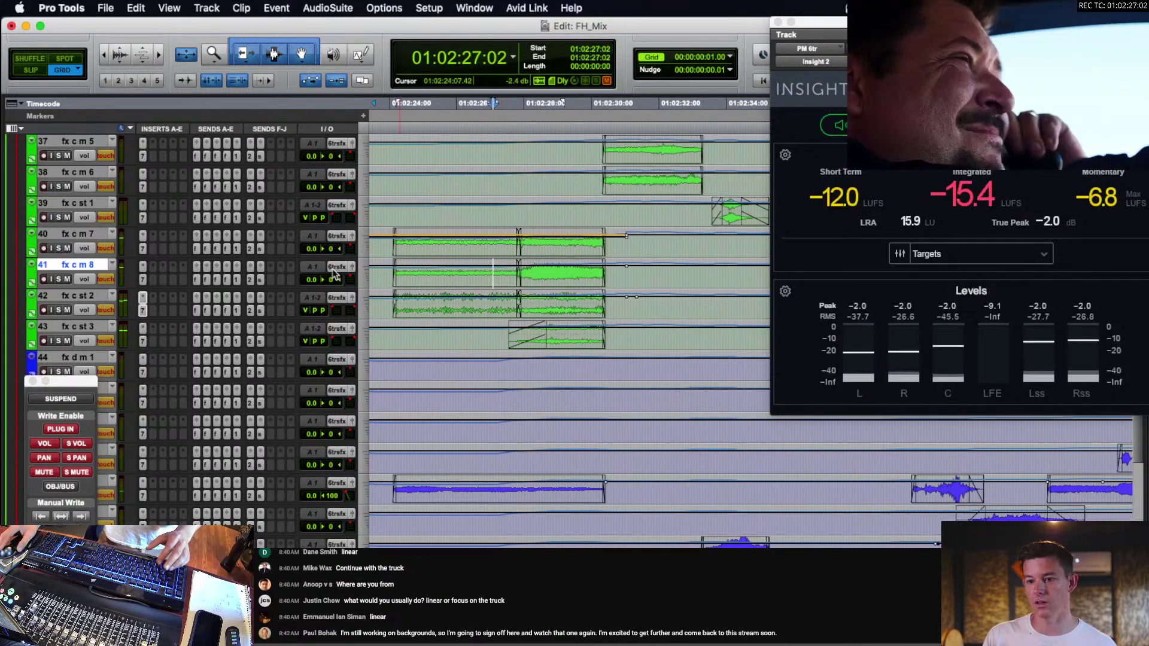
Solo fx c m 8, check its clip from 01:02:27:19 to 01:02:30:10, and open the track's EQ3 7-Band insert.
key("shift+s")
double_click(557, 276)
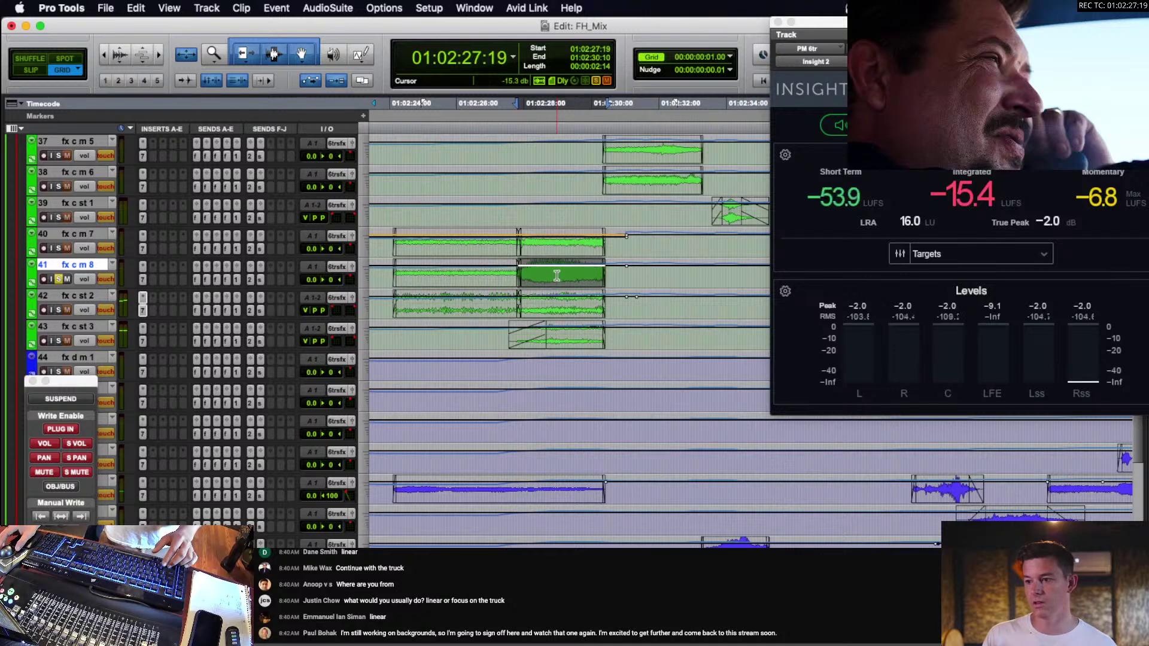
left_click(477, 274)
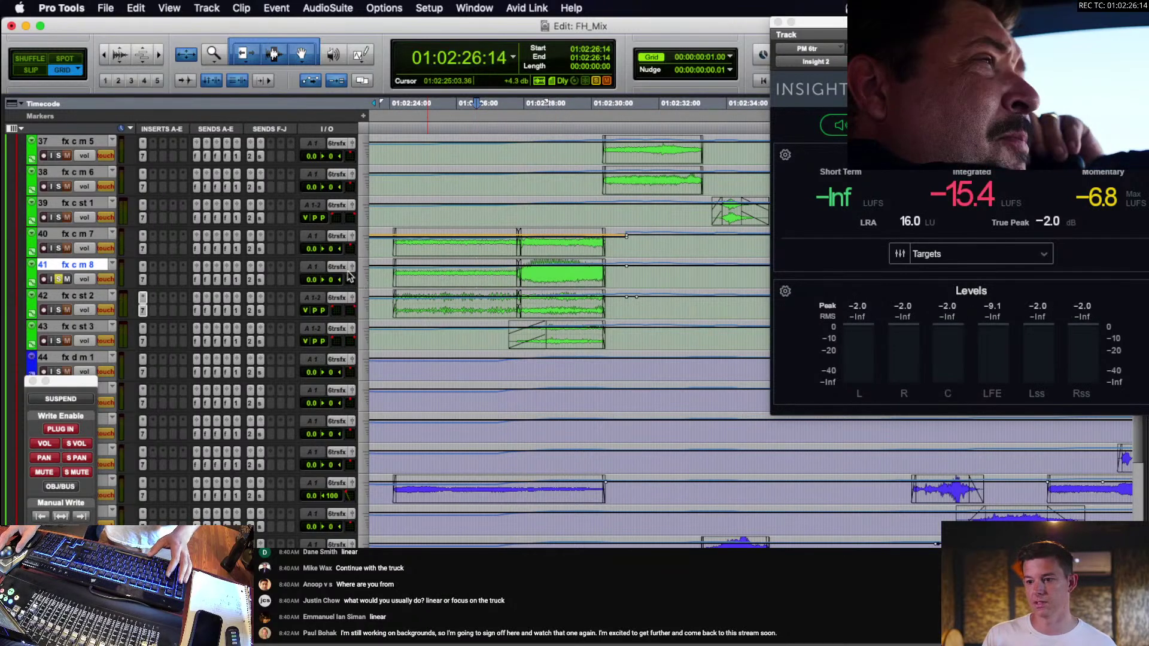
left_click(143, 278)
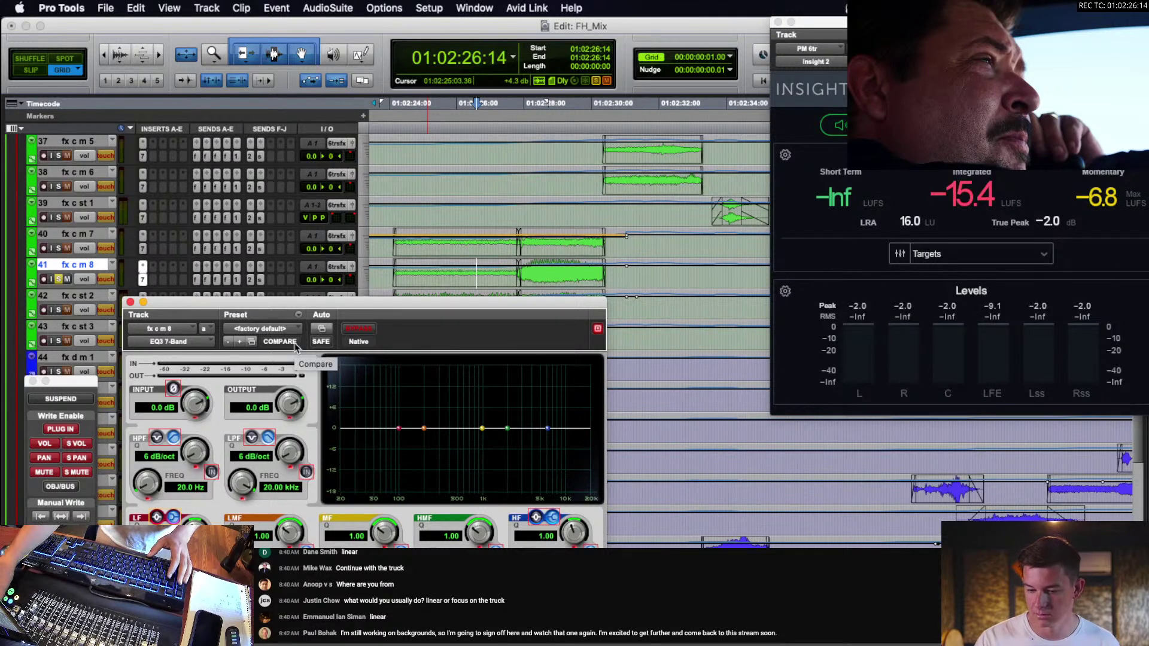
Play fx c m 8 from 01:02:26:03 while riding its volume up to about +10.2 dB and boosting the EQ's low-mid band.
key("Home")
key("Page_Down")
key("Page_Down")
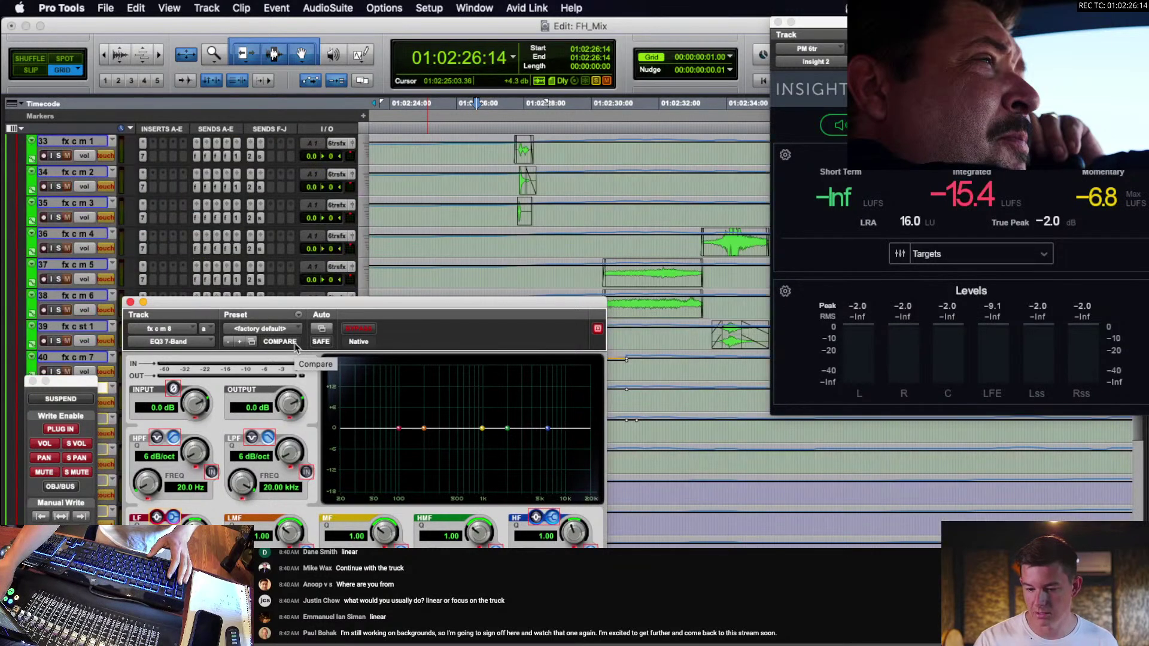
scroll(547, 257, "down", 4)
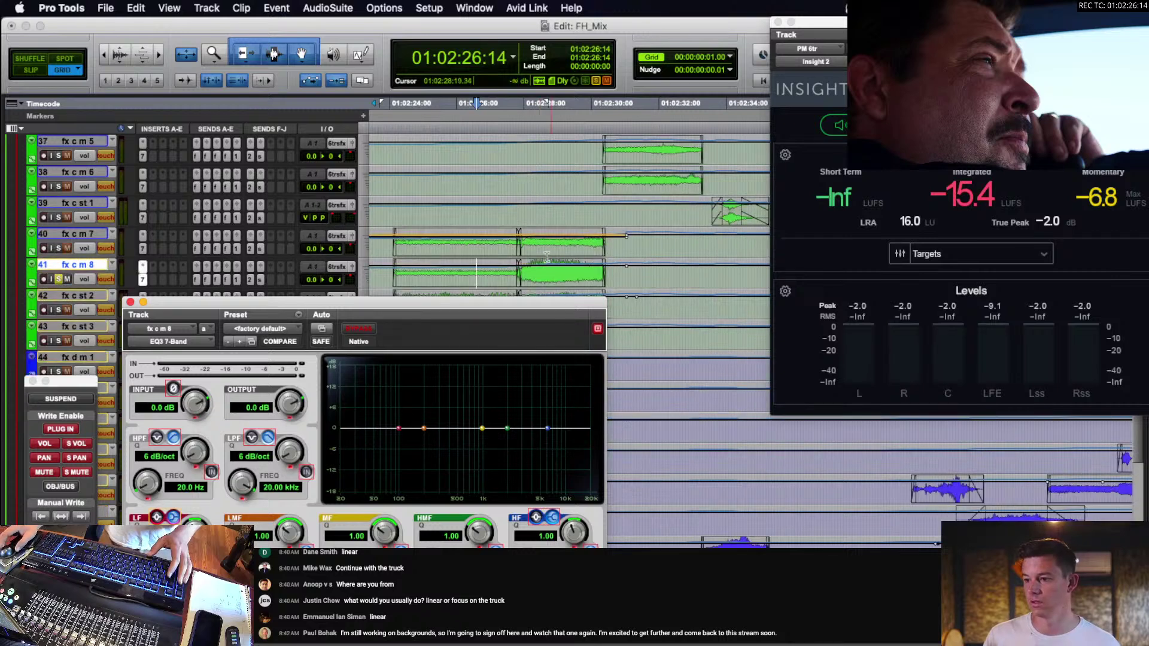
left_click(448, 275)
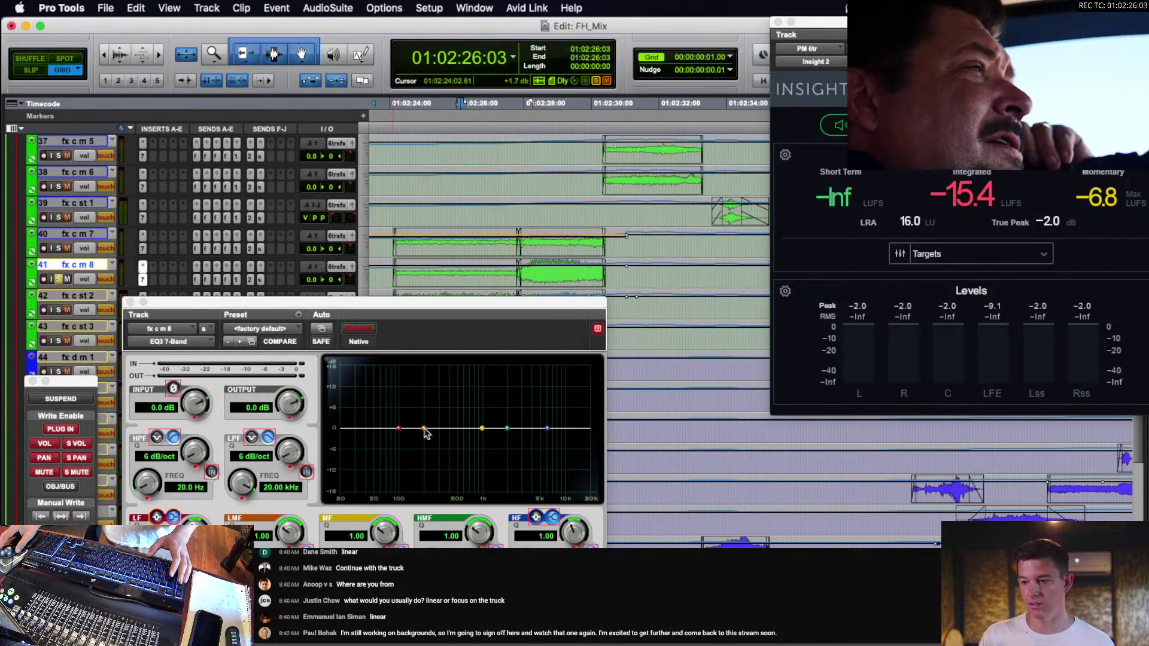
key("space")
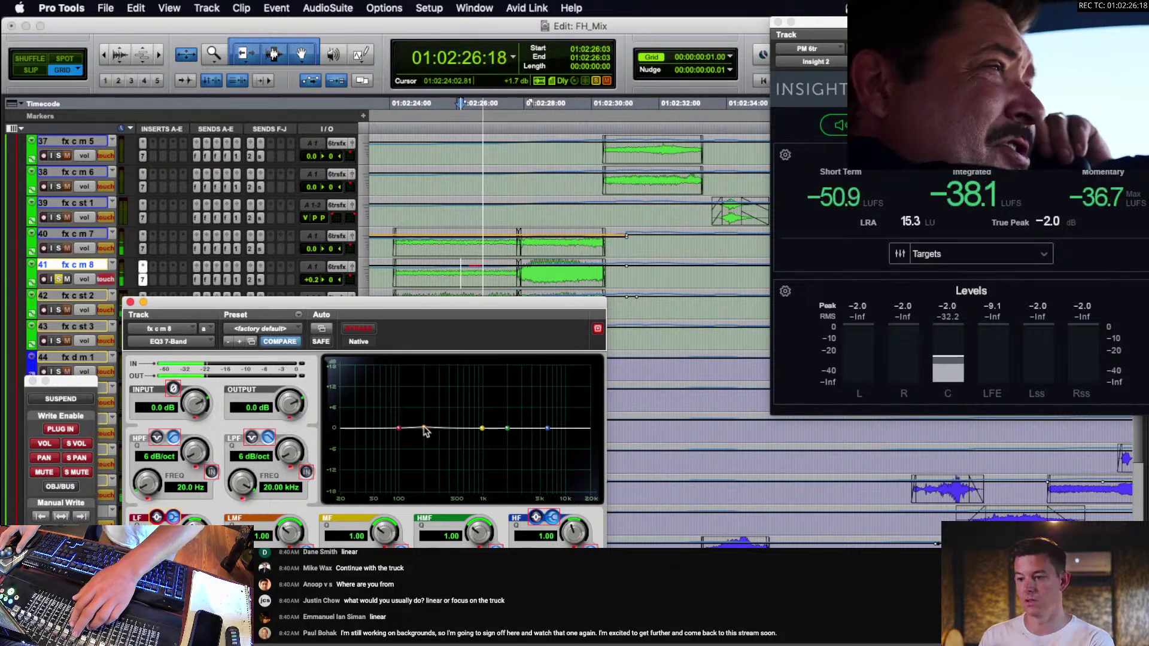
left_click_drag(424, 429, 428, 399)
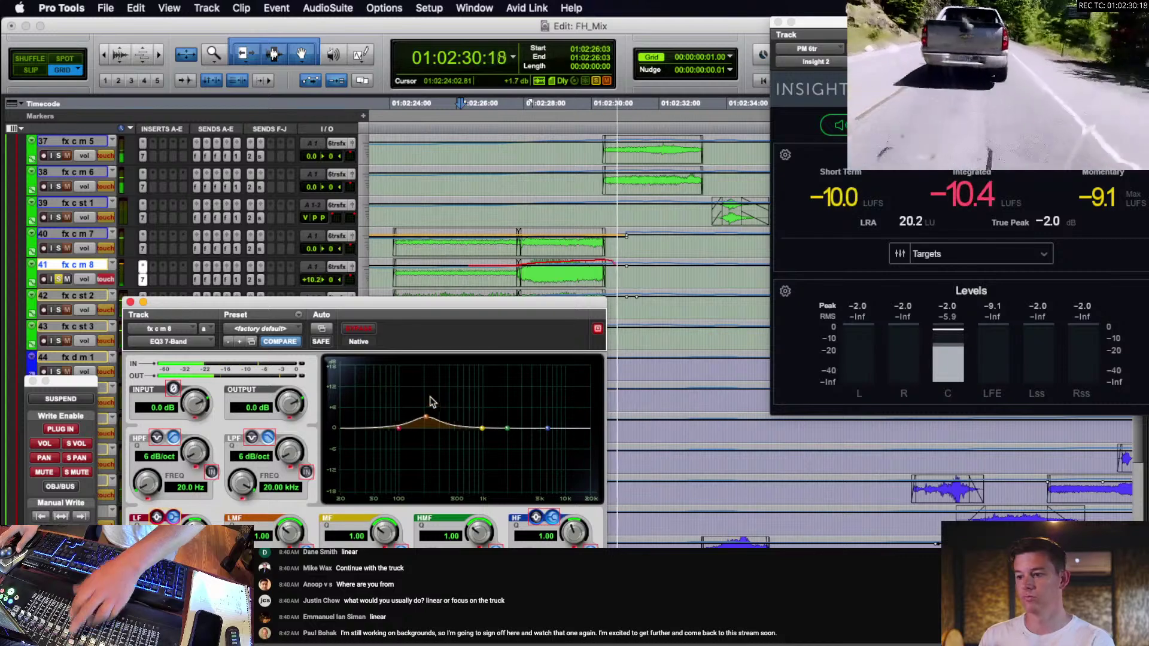
key("space")
Replay fx c m 8 from 01:02:23:22 while cutting the EQ's low band, and place the cursor at 01:02:28:12.
left_click(386, 274)
key("space")
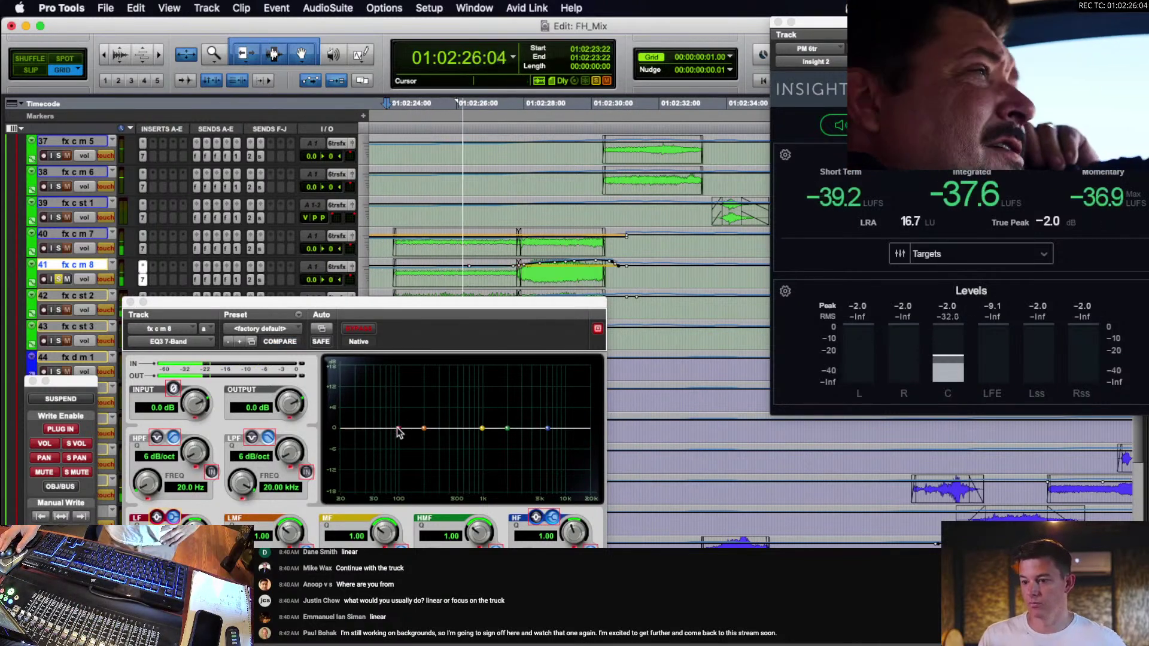
left_click_drag(398, 428, 379, 467)
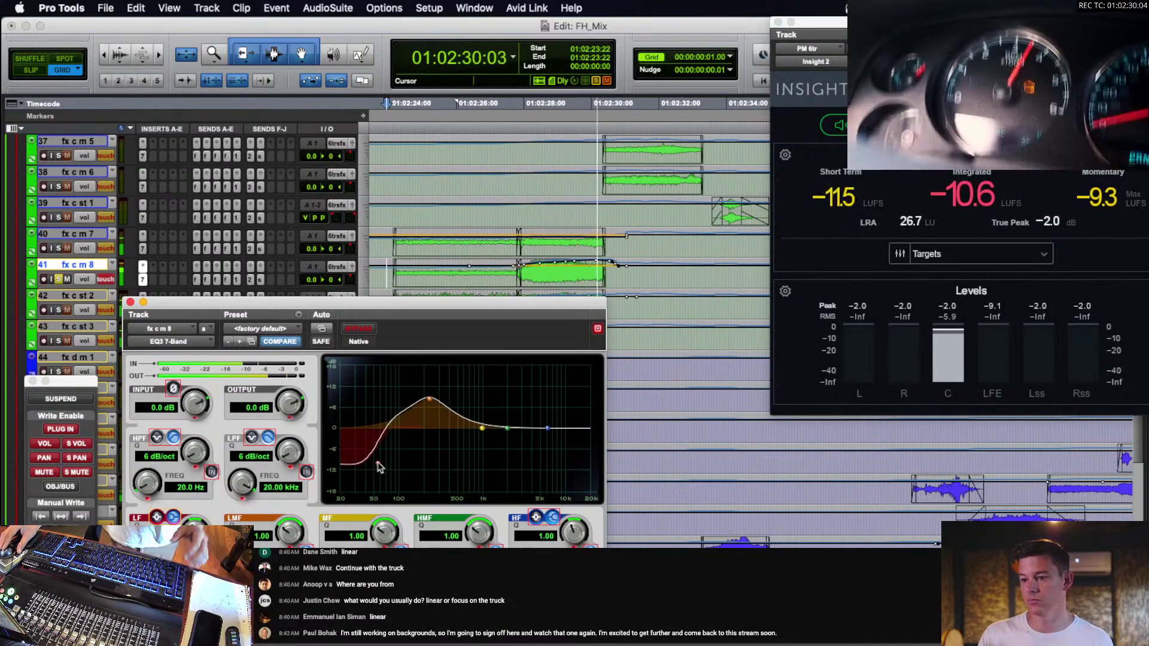
left_click(540, 274)
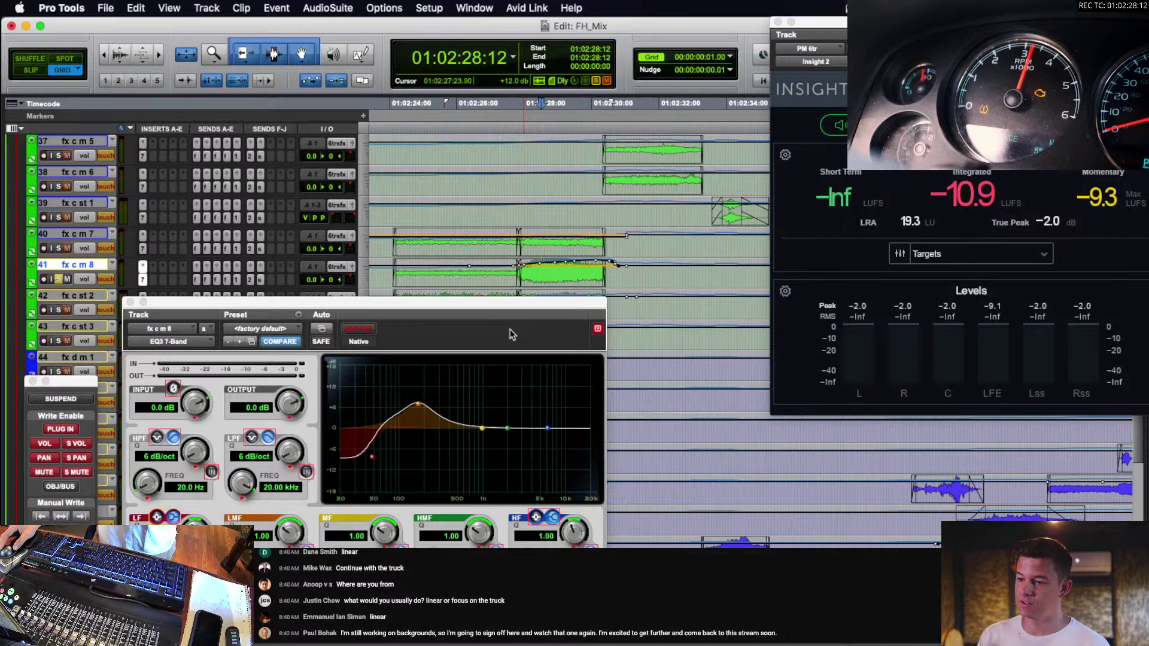
Review fx c m 8's EQ around 01:02:27:11 and 01:02:28:14, unsolo the track, and play the mix from 01:02:26:22.
left_click(507, 285)
left_click_drag(544, 276, 553, 275)
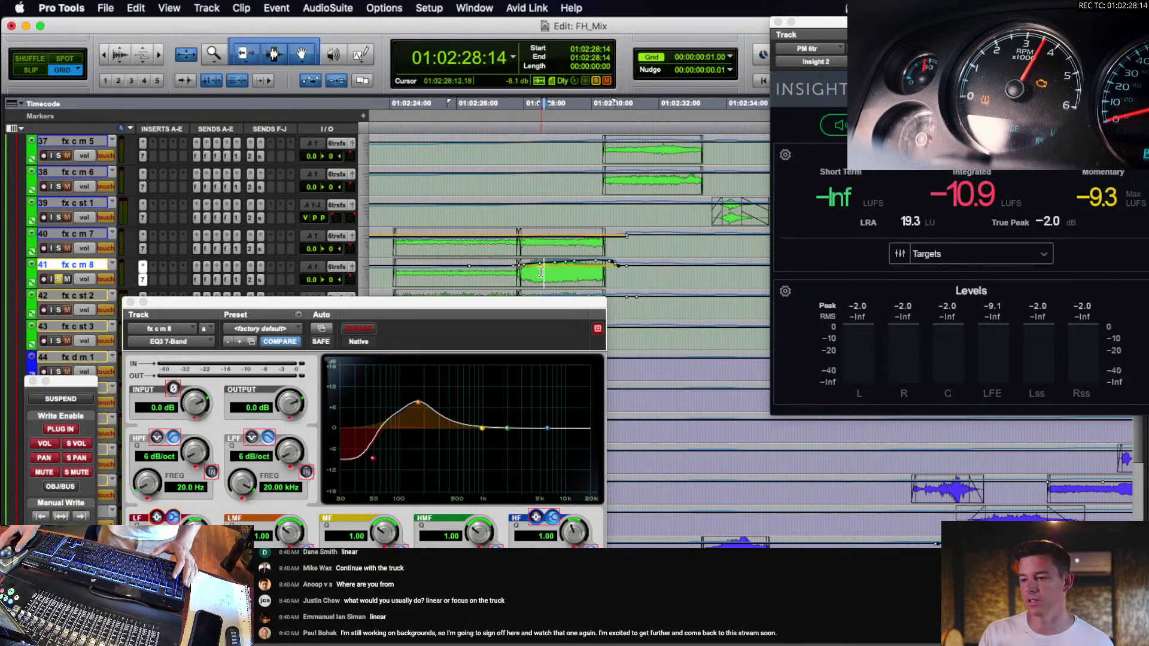
left_click(507, 282)
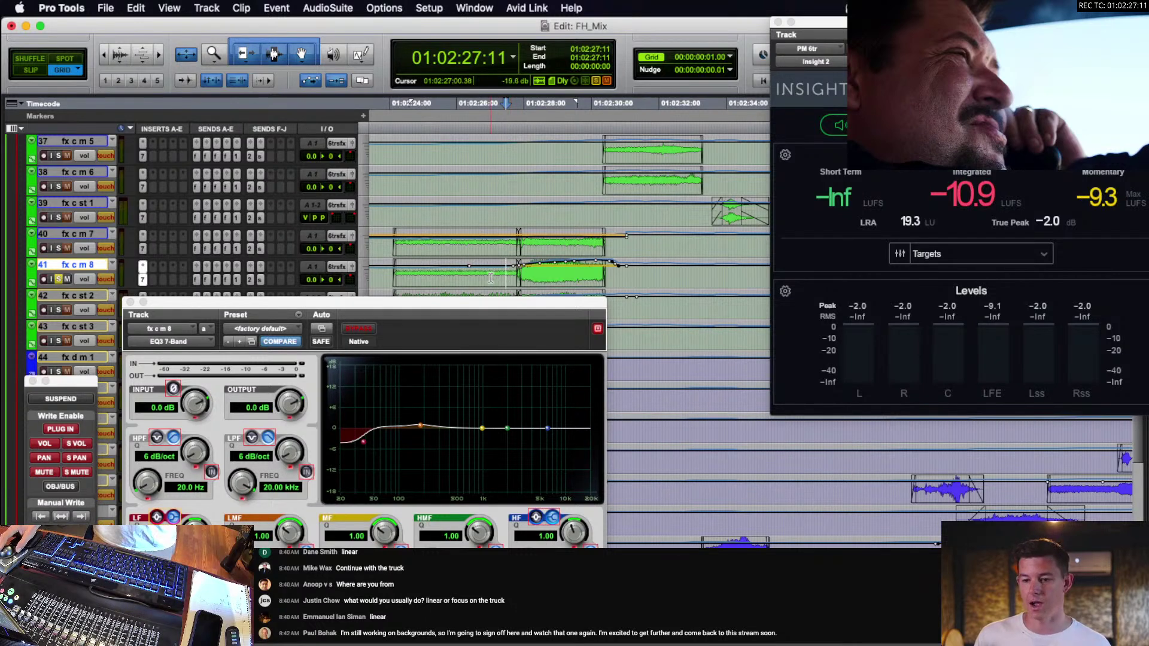
left_click(490, 278)
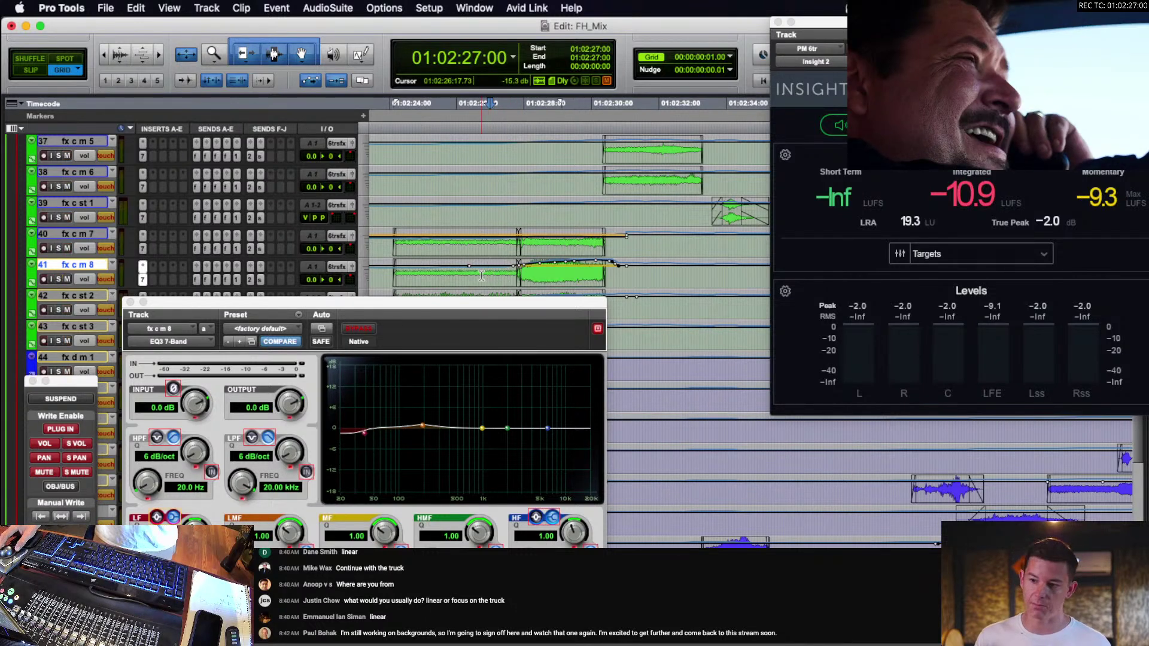
left_click(488, 275)
key("space")
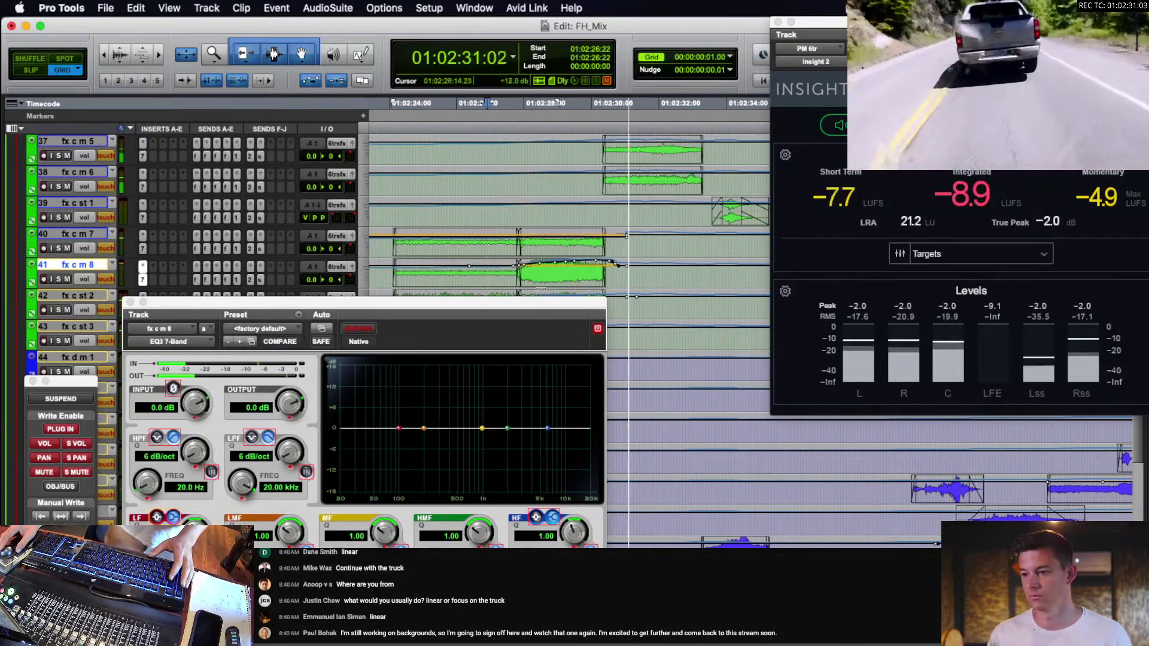
key("space")
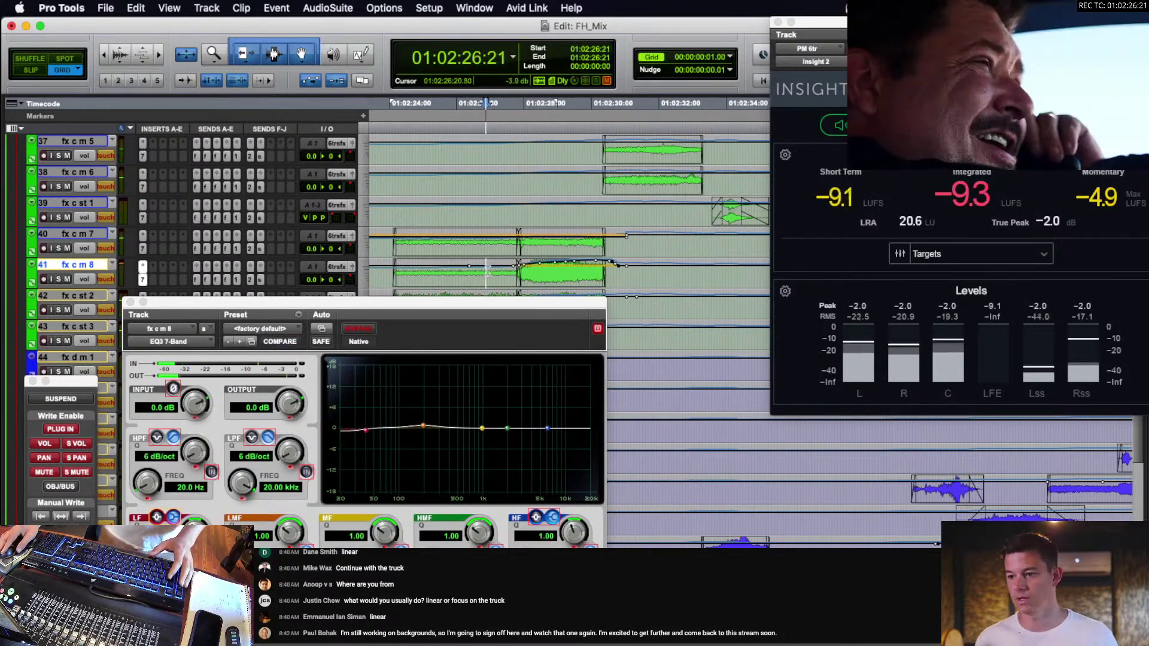
Replay the mix from 01:02:26:18 through the tachometer shot while riding fx c m 8's volume, and close its EQ window.
left_click(482, 274)
key("space")
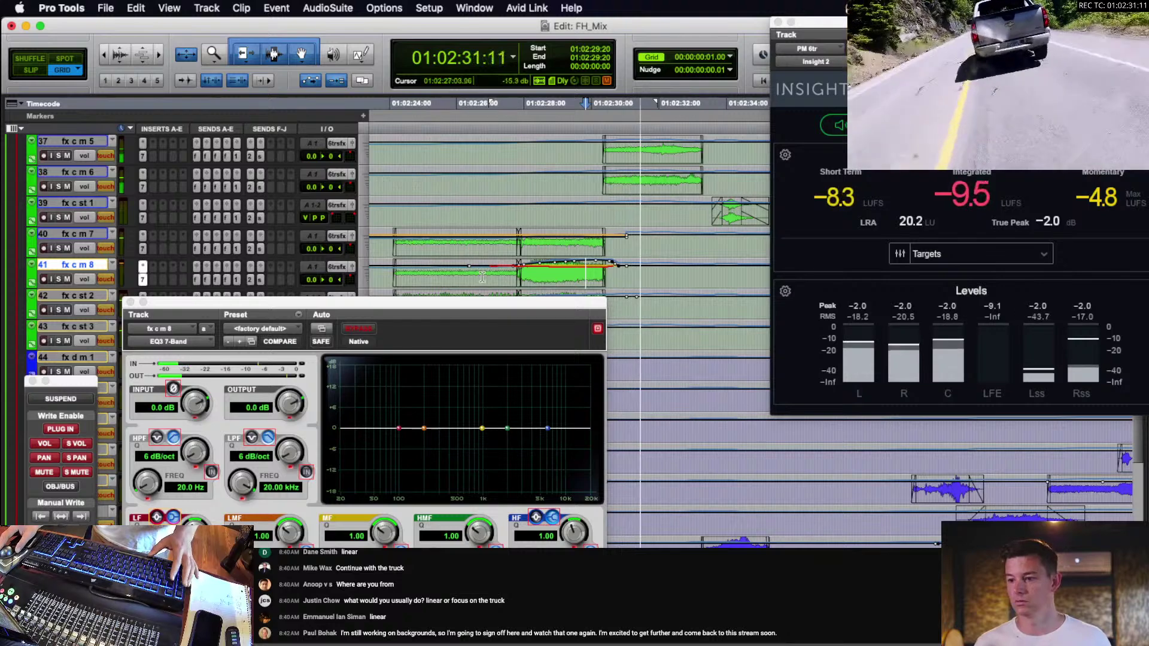
key("space")
key("space")
left_click(128, 302)
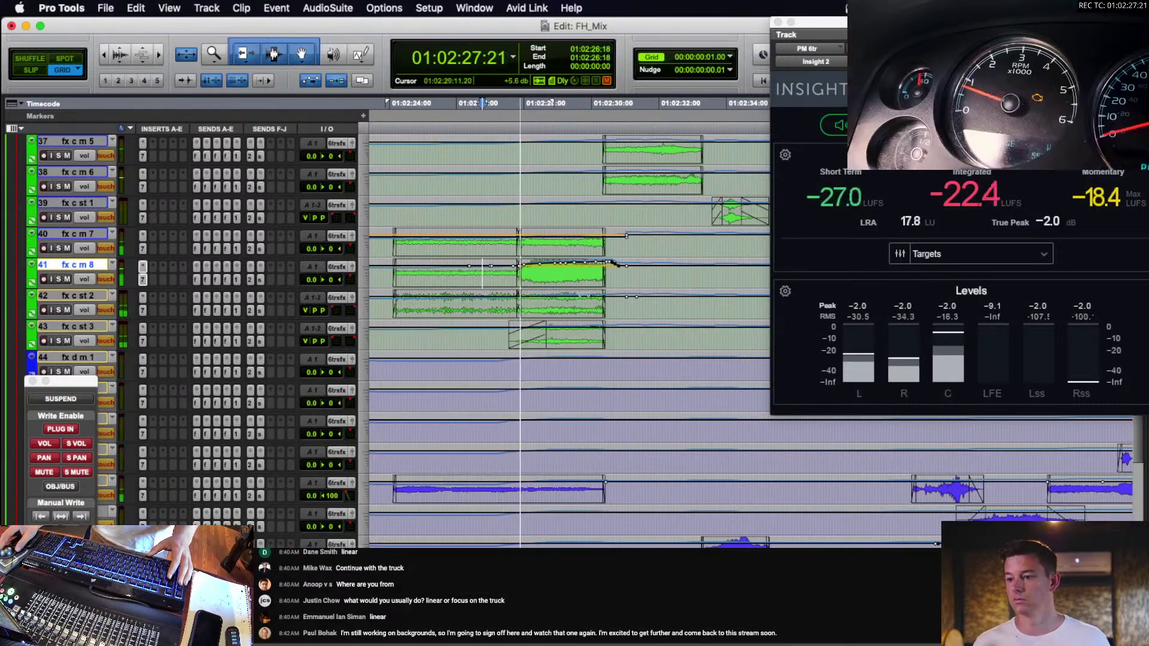
Solo fx c st 3 and listen to its clip from 01:02:27:13 to 01:02:30:10.
scroll(551, 270, "down", 5)
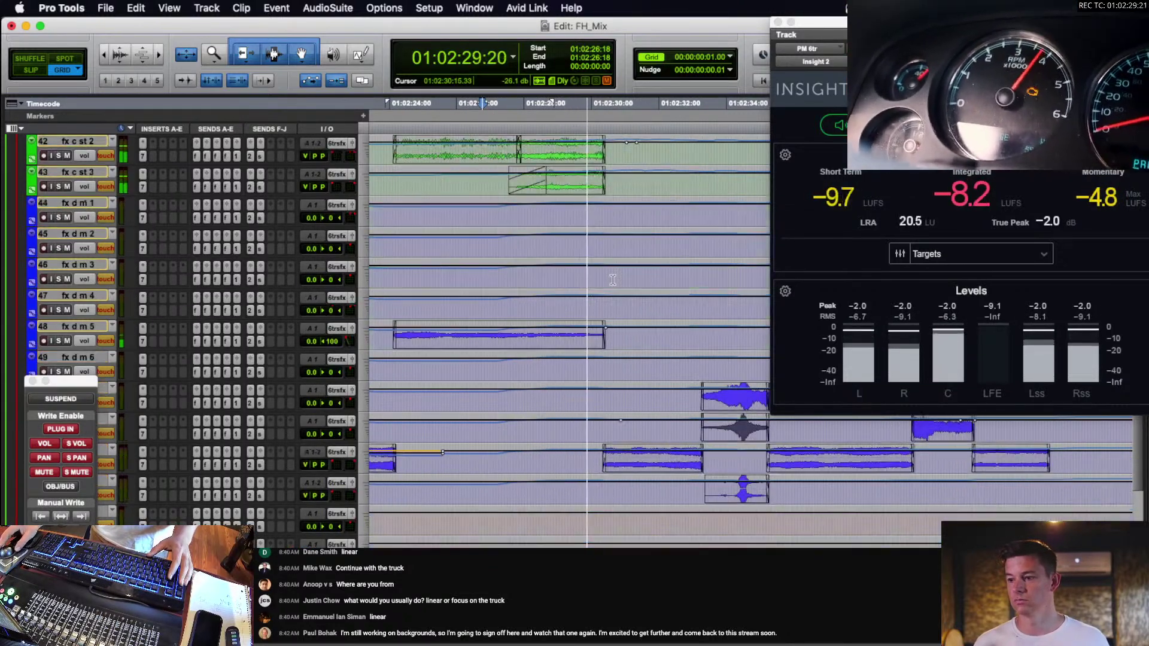
scroll(533, 260, "up", 3)
left_click(528, 259)
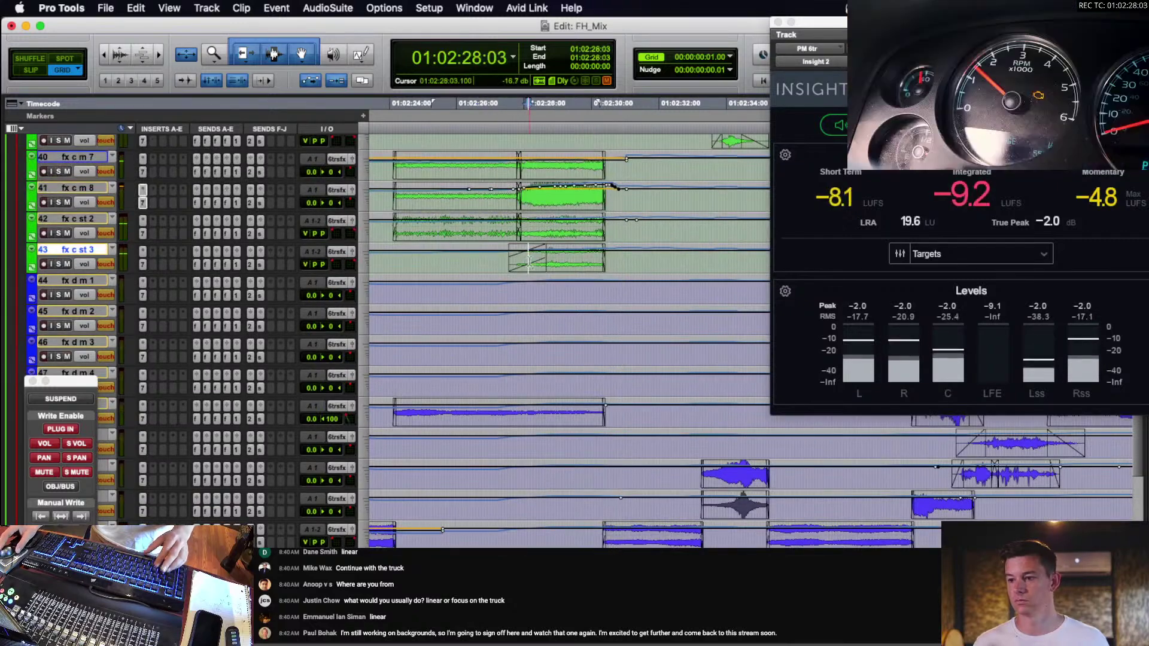
key("super+alt+]")
key("space")
double_click(572, 262)
scroll(564, 259, "up", 1)
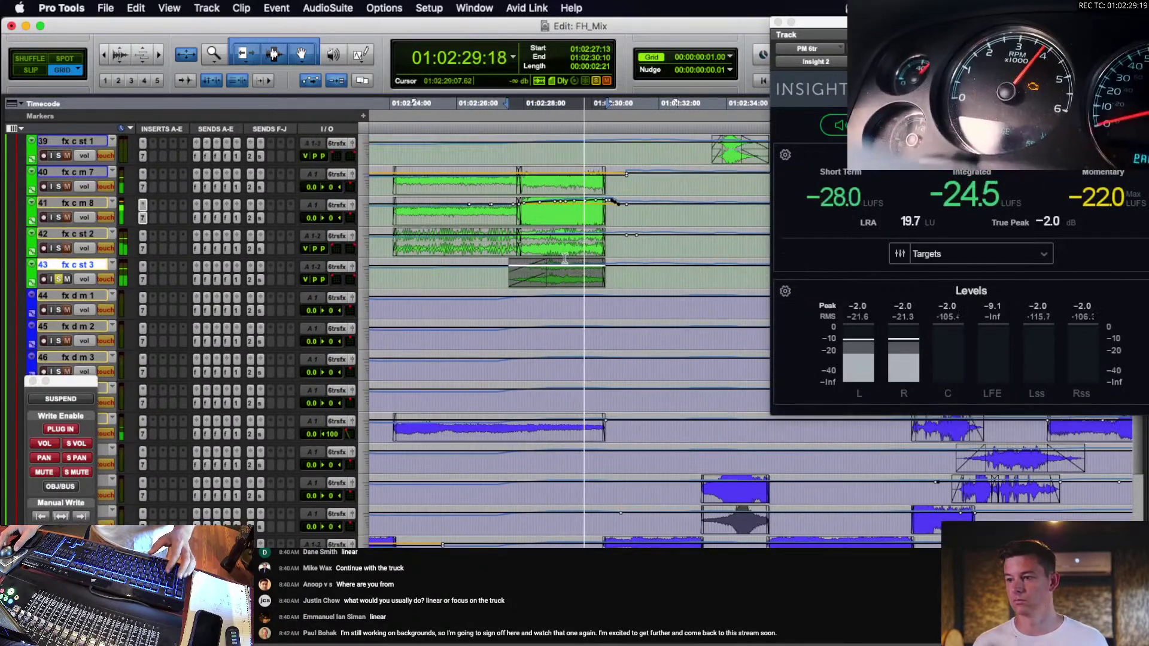
key("space")
Replay the mix from 01:02:26:02 while riding fx c m 8's volume down to about -4.3 dB over the tachometer shot.
left_click(496, 213)
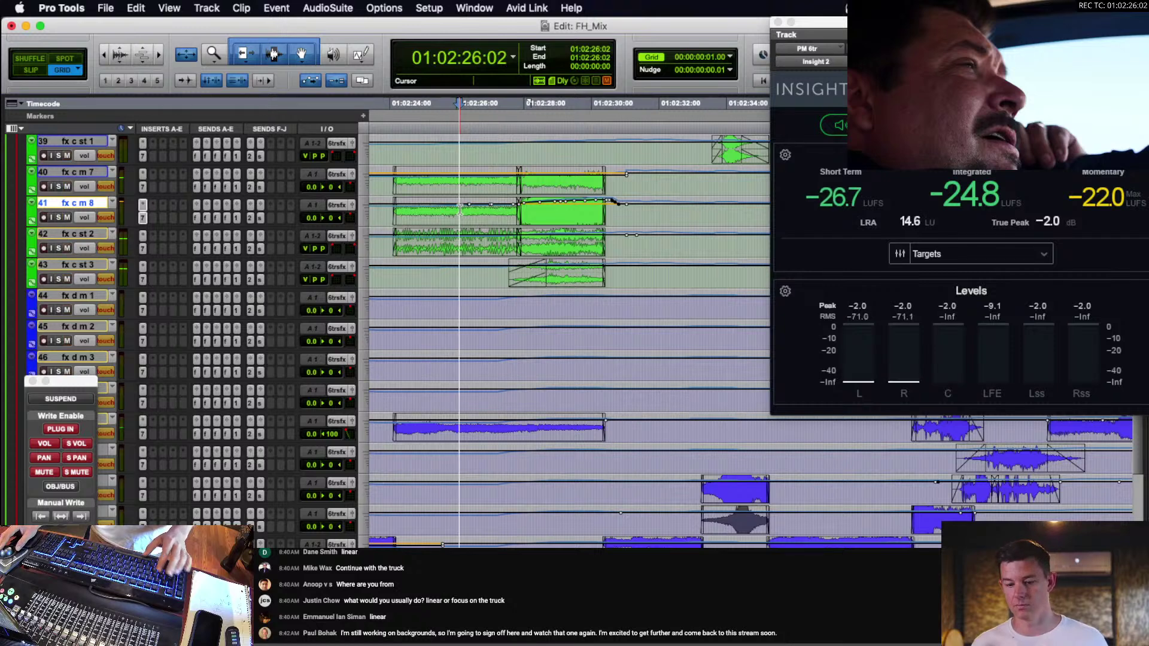
key("space")
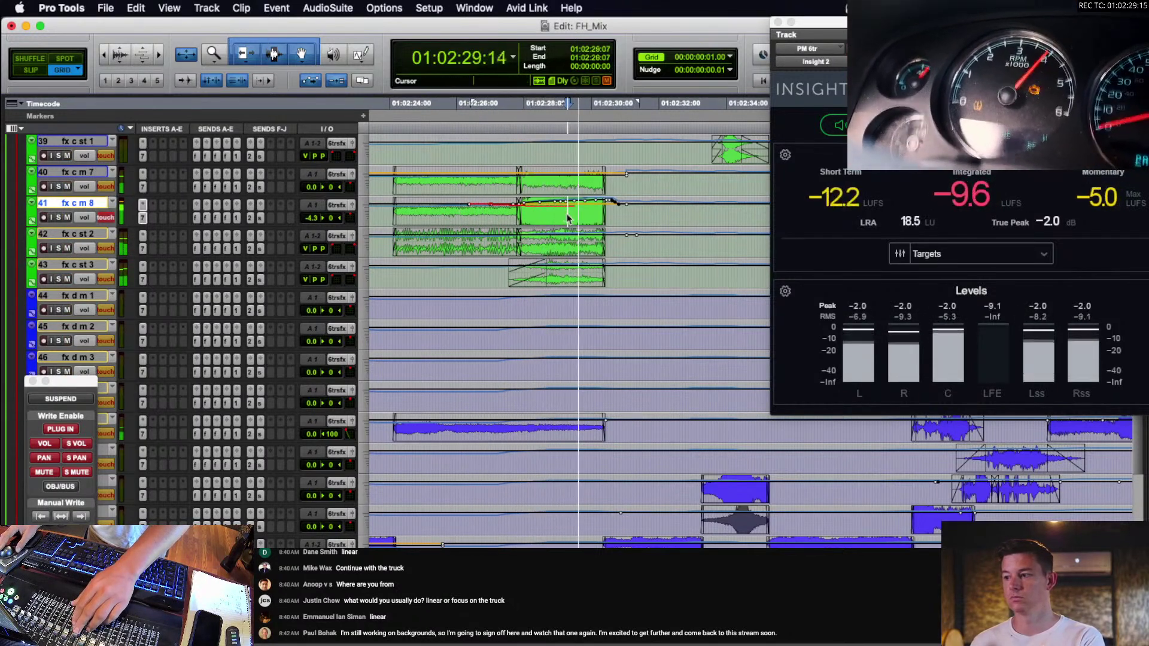
scroll(455, 269, "down", 10)
key("space")
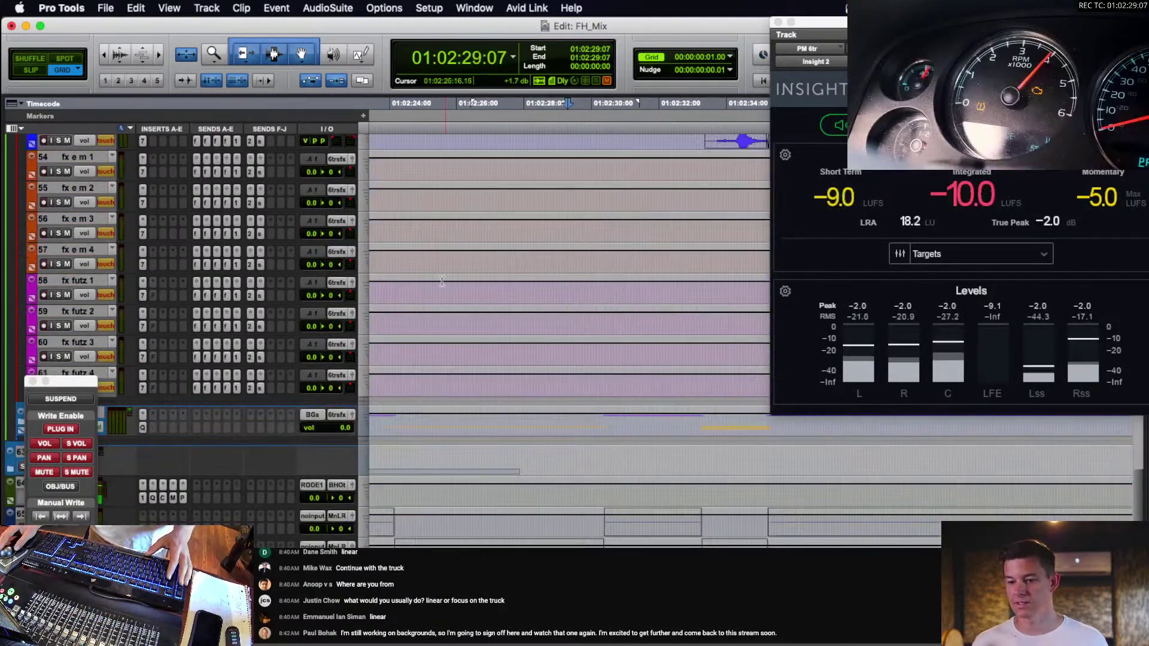
Expand the MSX aux folder, solo RISER 1, and play it from 01:02:27:12.
scroll(442, 281, "up", 15)
scroll(474, 294, "up", 20)
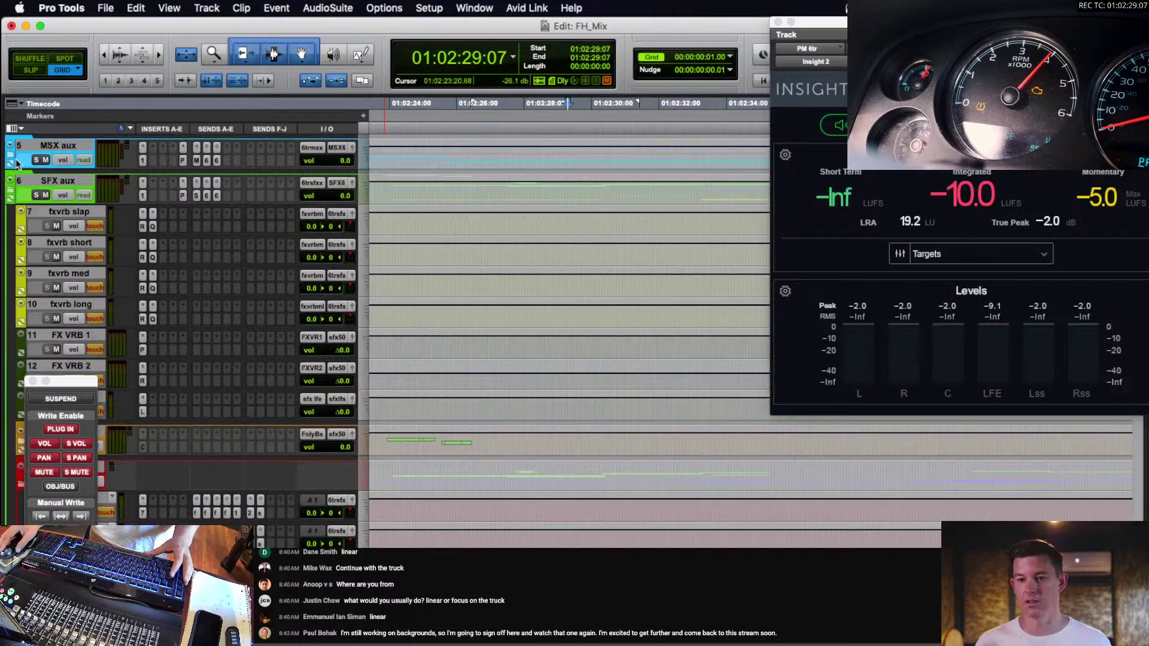
scroll(503, 335, "down", 11)
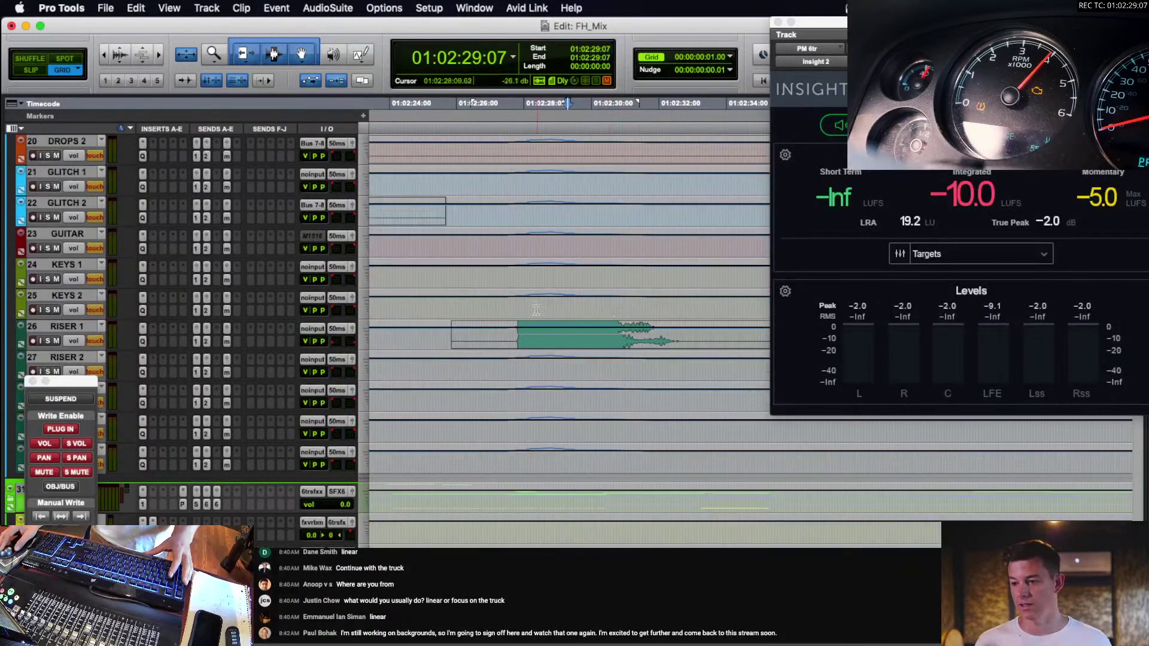
left_click(506, 341)
key("space")
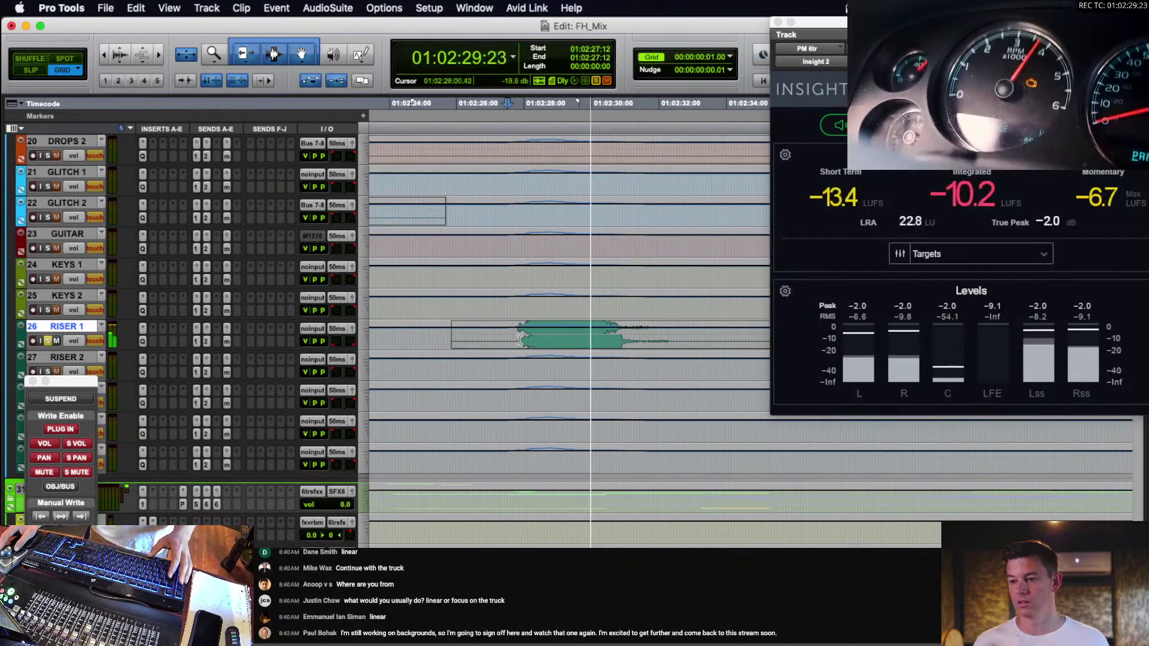
key("space")
Mute the RISER 1 clip, replay the full mix from 01:02:27:05, and collapse the MSX aux folder.
double_click(532, 341)
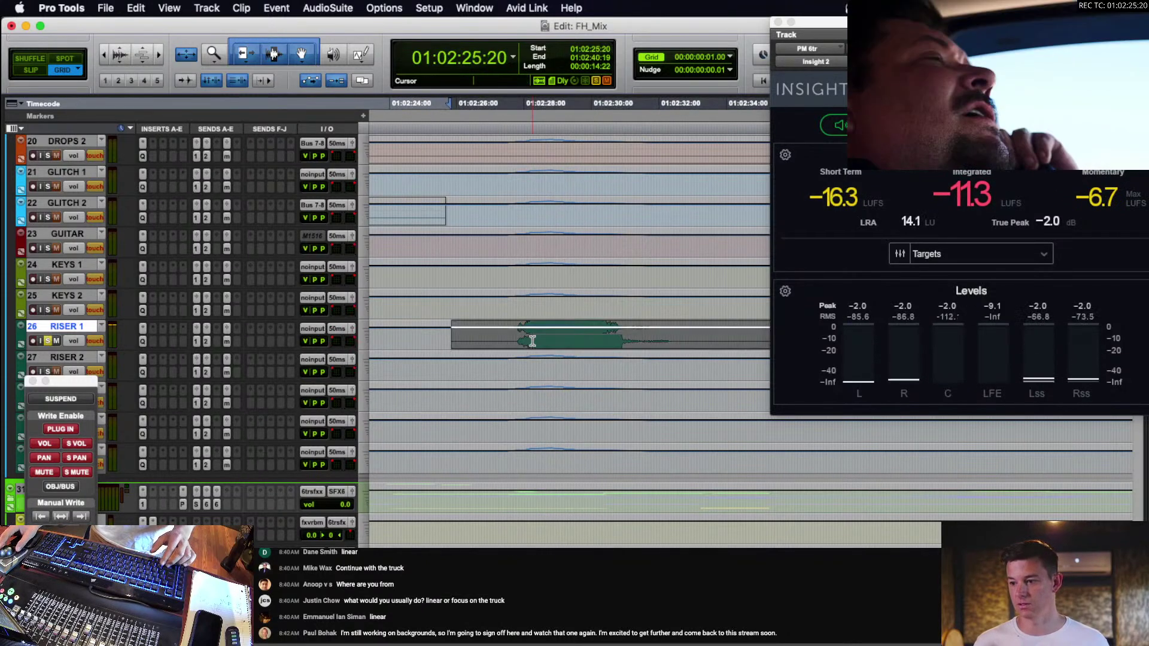
left_click(497, 335)
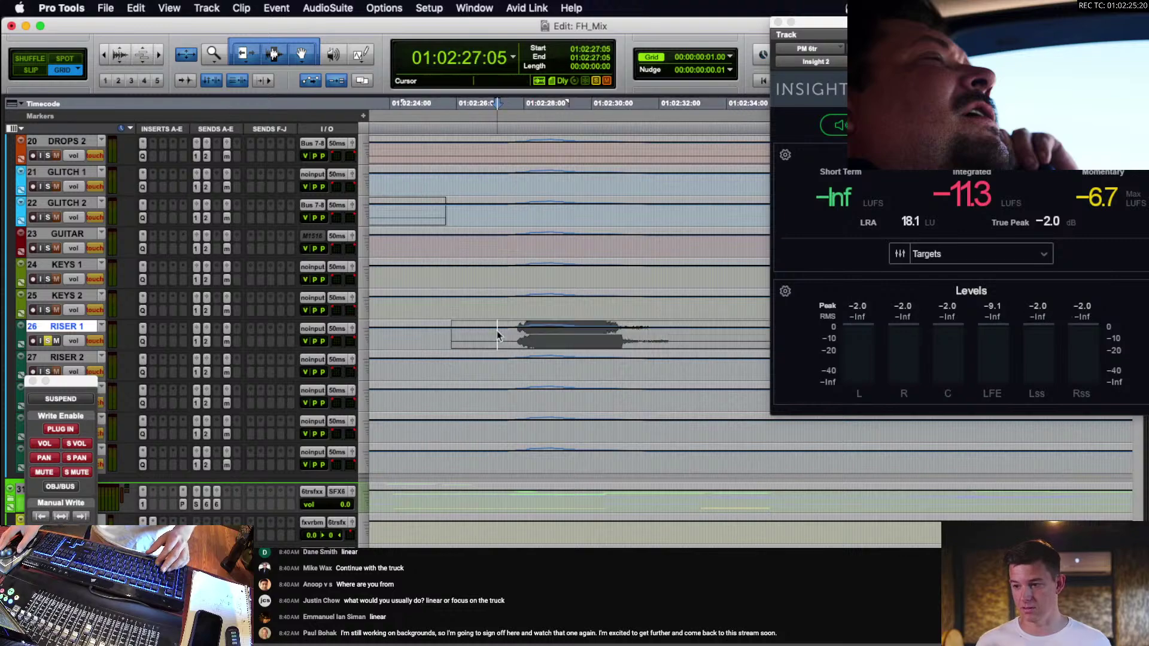
key("space")
scroll(81, 186, "up", 6)
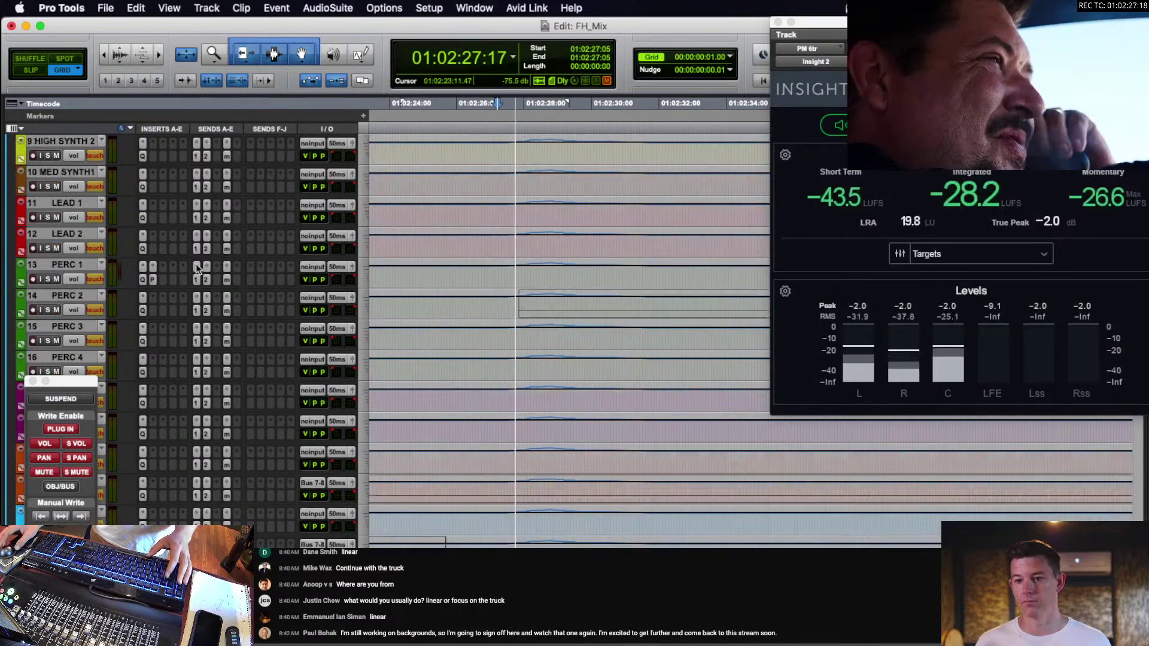
scroll(179, 248, "up", 3)
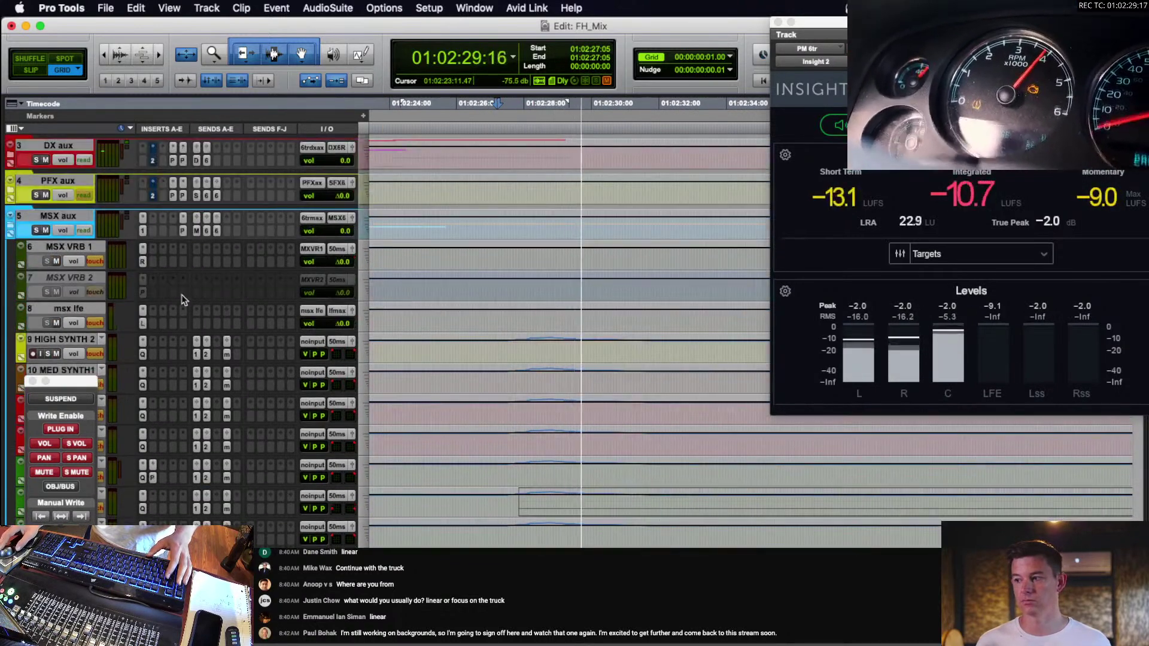
scroll(550, 331, "down", 5)
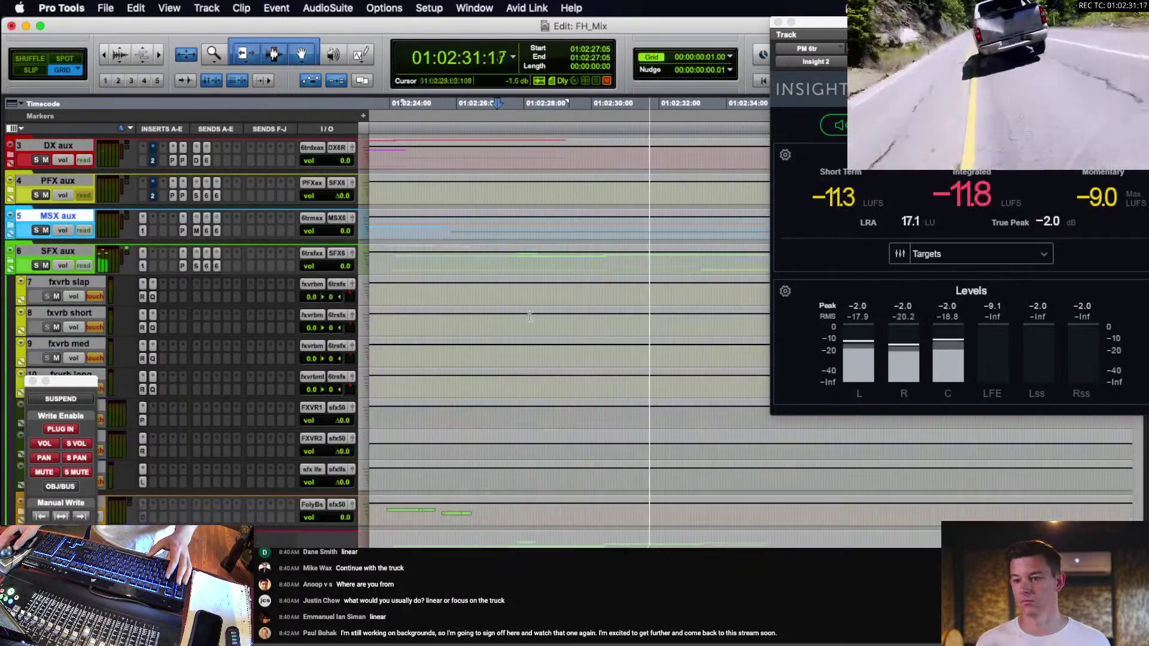
Play on into the motorcycle shot with the fx tracks zoomed out, and check fx d st 1 from 01:02:32:15 to 01:02:35:04.
scroll(550, 331, "down", 10)
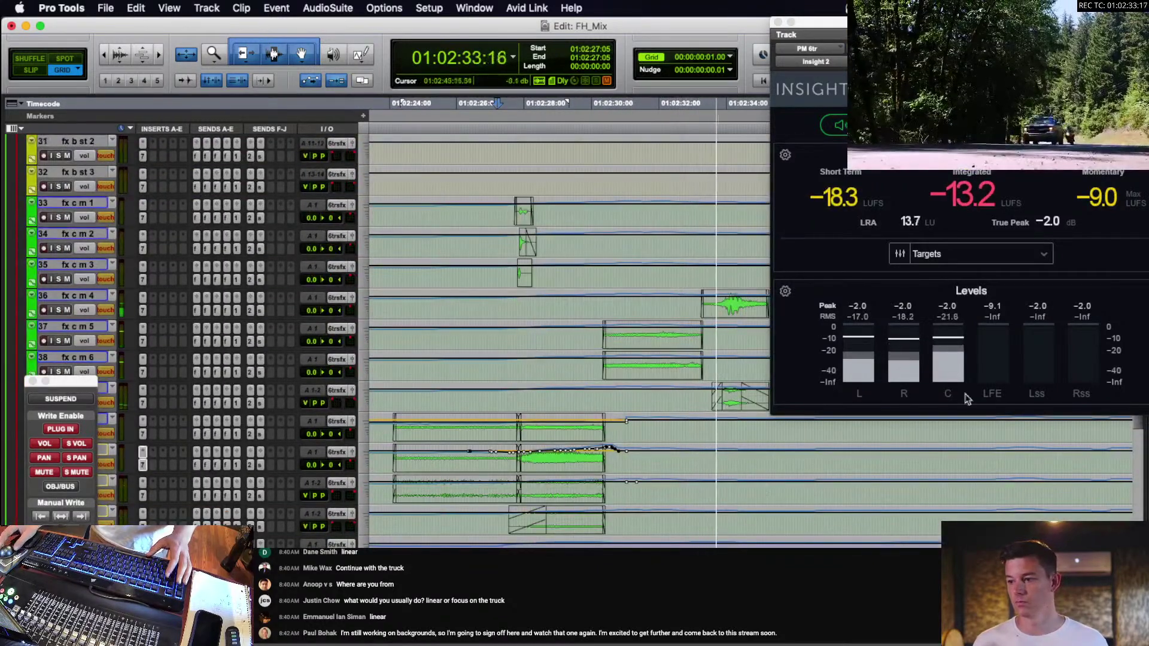
scroll(767, 358, "right", 3)
key("r")
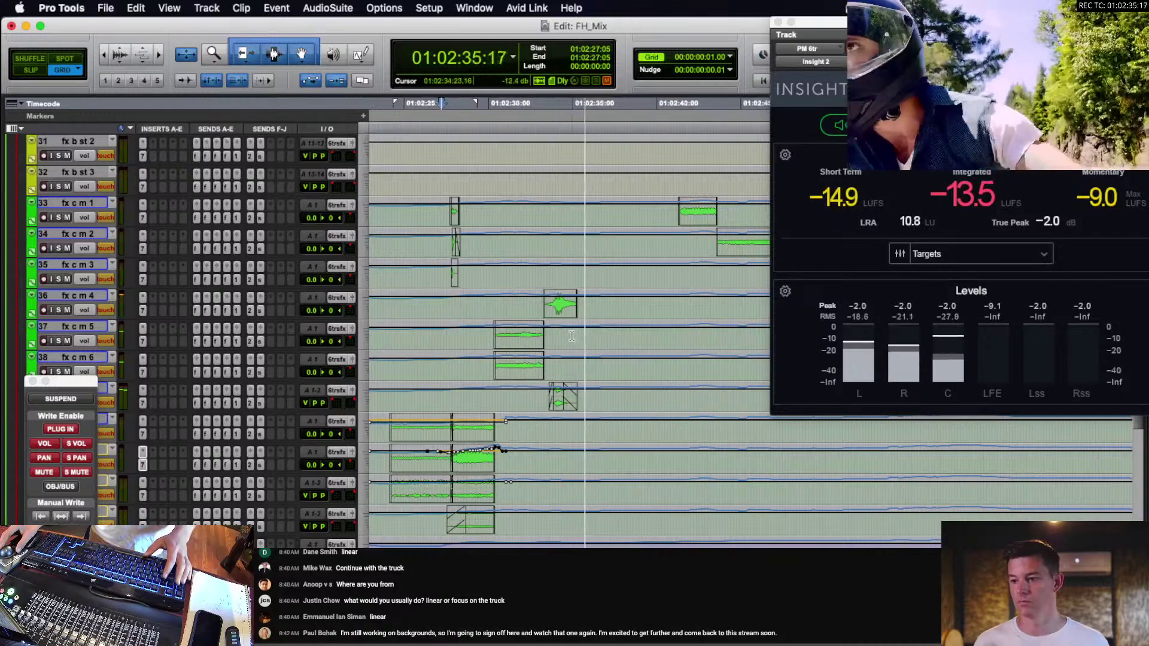
left_click(571, 337)
scroll(599, 475, "down", 6)
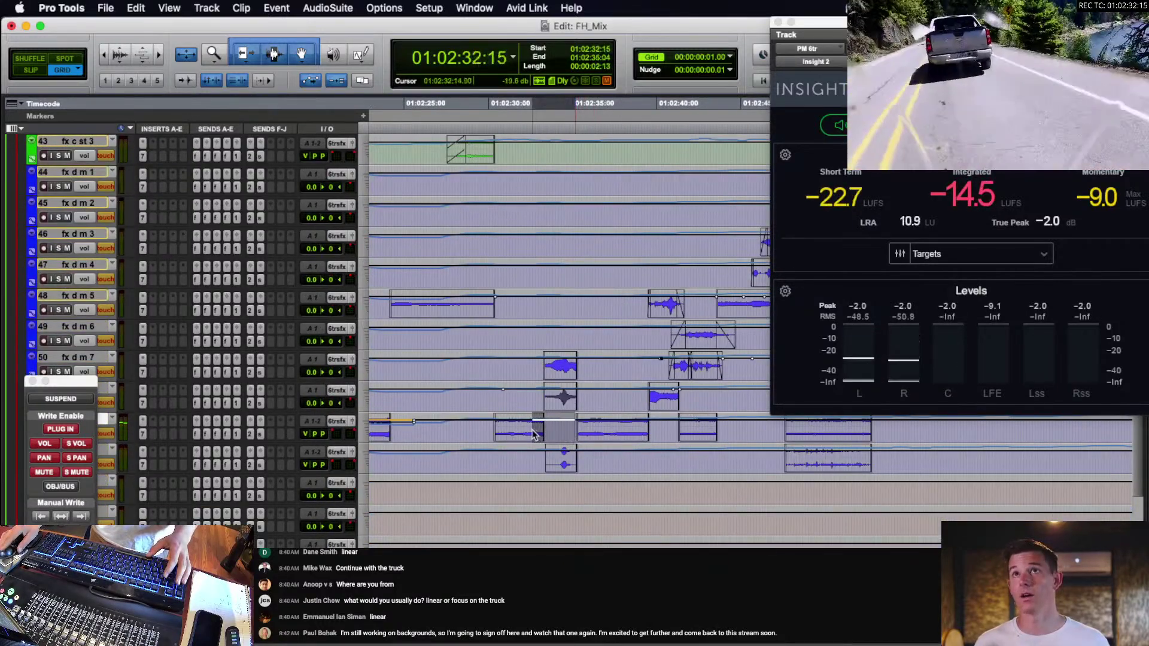
Try a 7.1 dB low-mid boost at 145.6 Hz in fx d st 1's EQ3 7-Band while playing from 01:02:28:22.
left_click(476, 430)
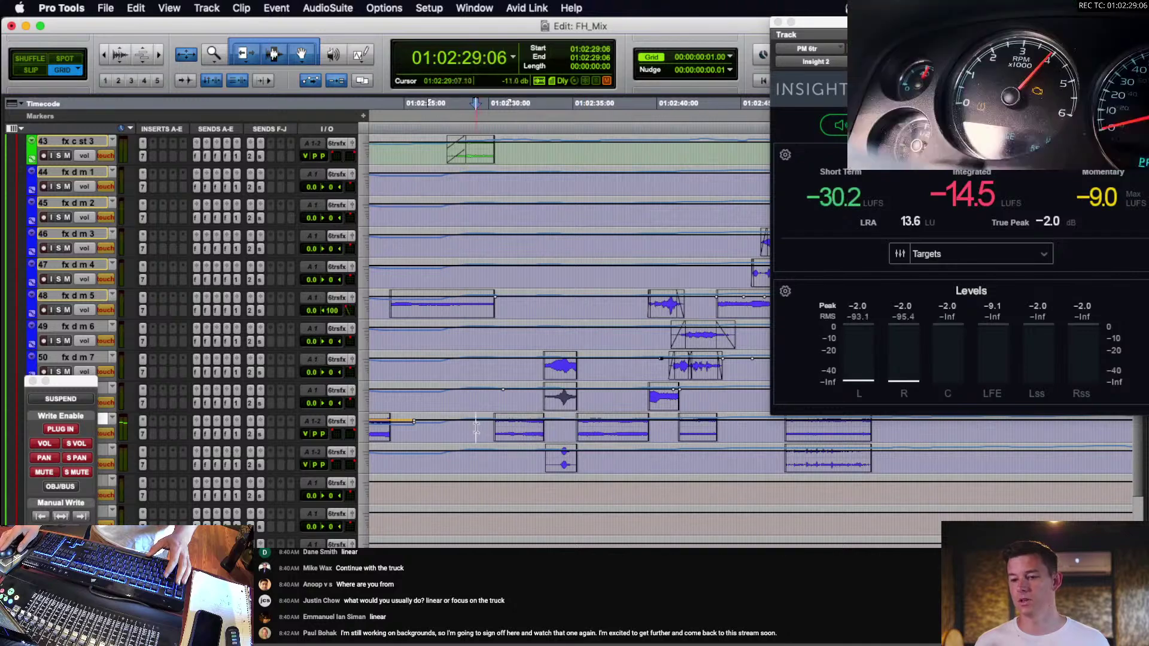
left_click(146, 433)
left_click_drag(463, 315, 296, 156)
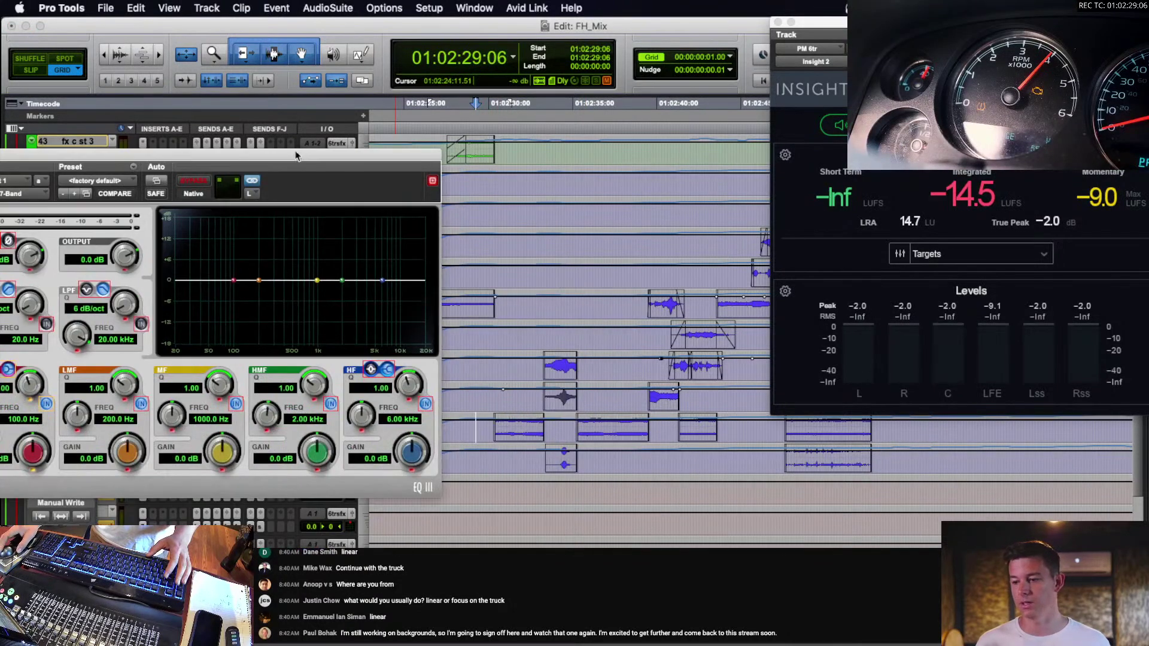
left_click(470, 438)
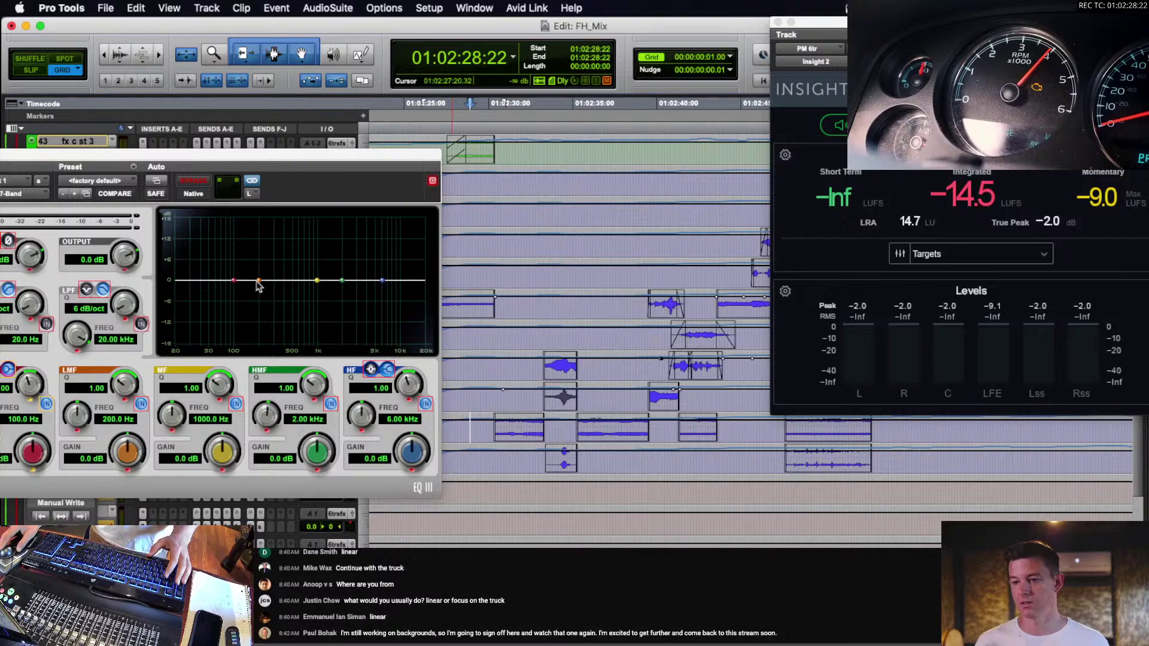
key("space")
left_click_drag(258, 281, 249, 259)
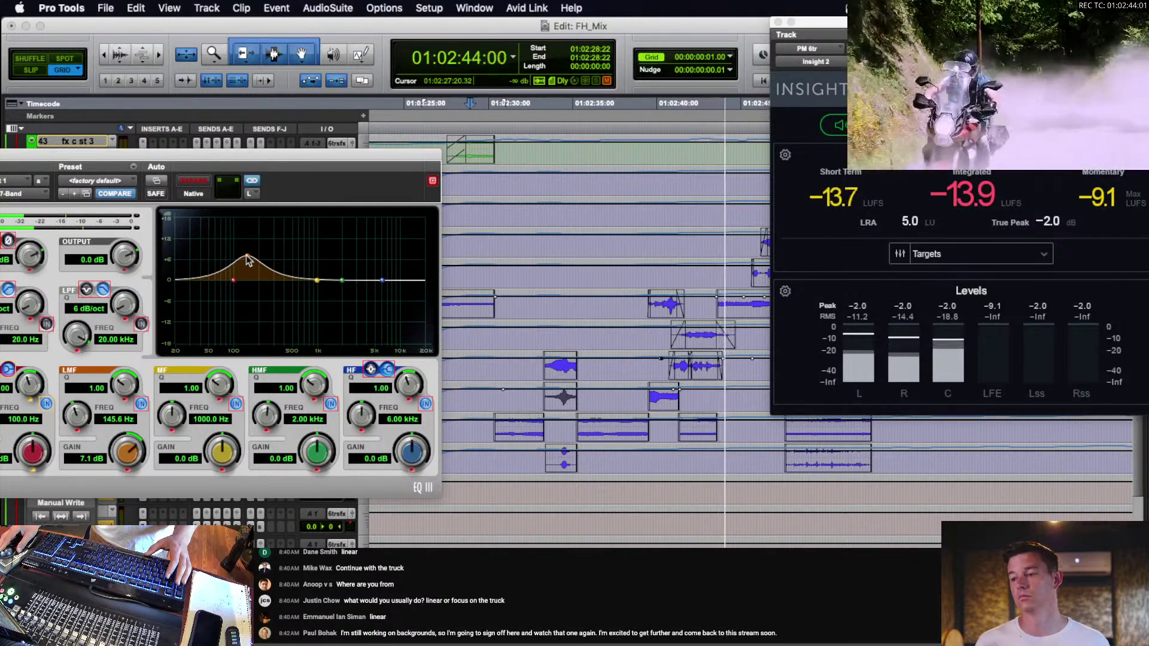
Reset the low-mid band of fx d st 1's EQ and close the EQ window.
left_click(248, 258, "alt")
left_click_drag(11, 154, 216, 195)
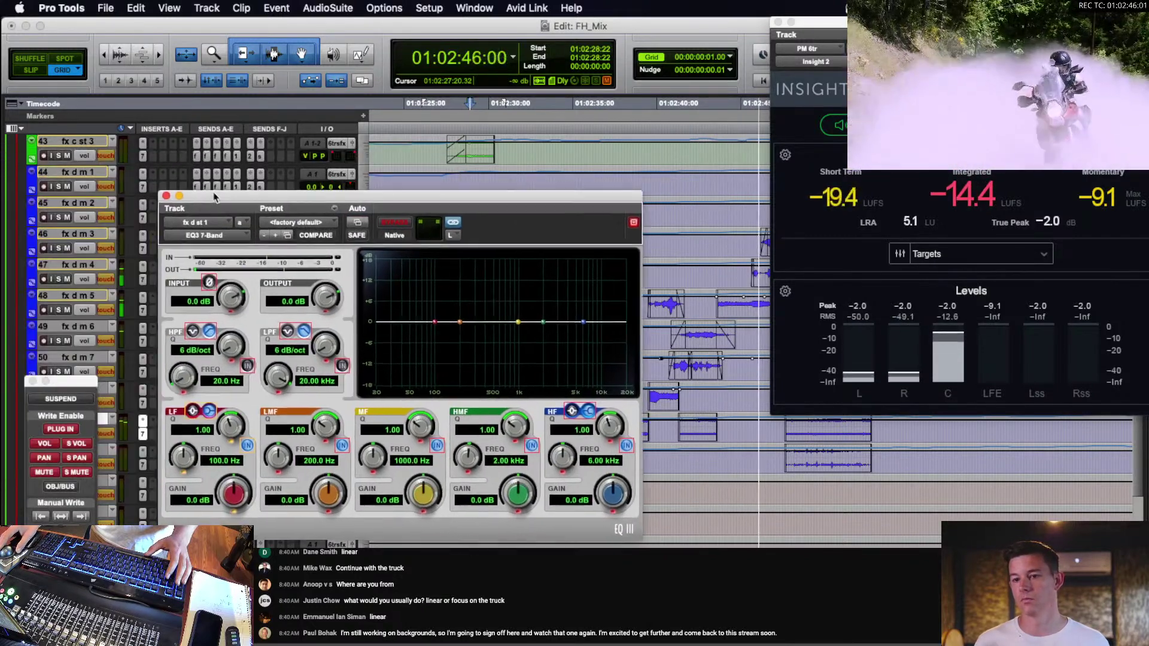
left_click(169, 195)
Check fx d m 7 at 01:02:34:10, zoom in on the fx c tracks, and play the mix from 01:02:32:04.
left_click(562, 366)
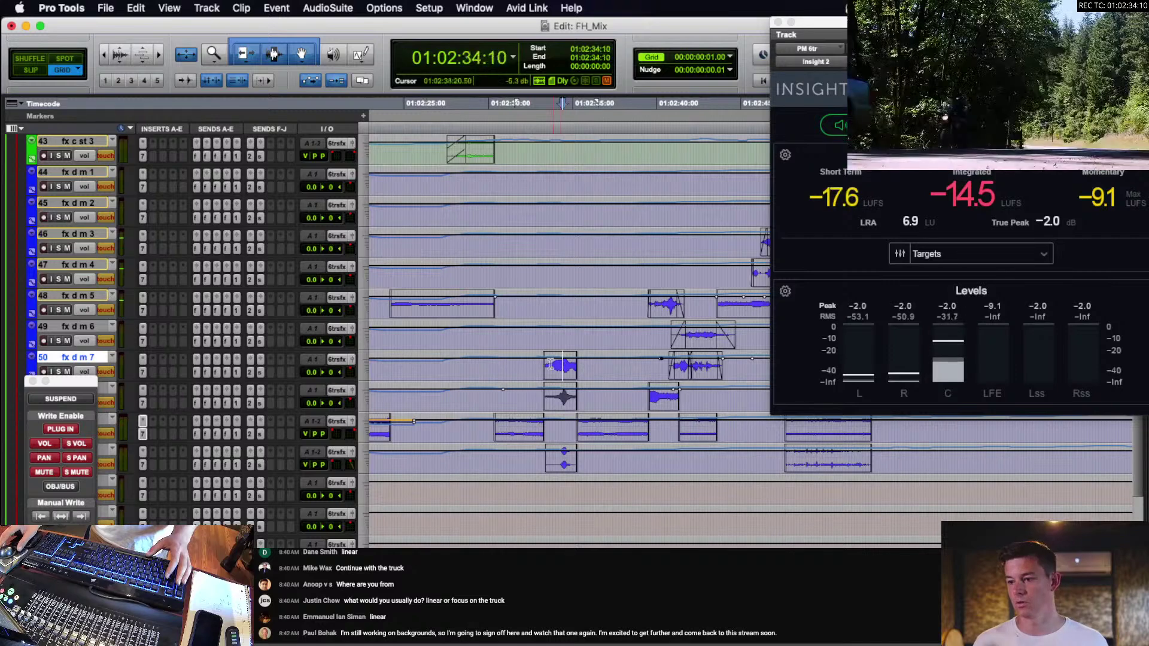
scroll(488, 369, "up", 3)
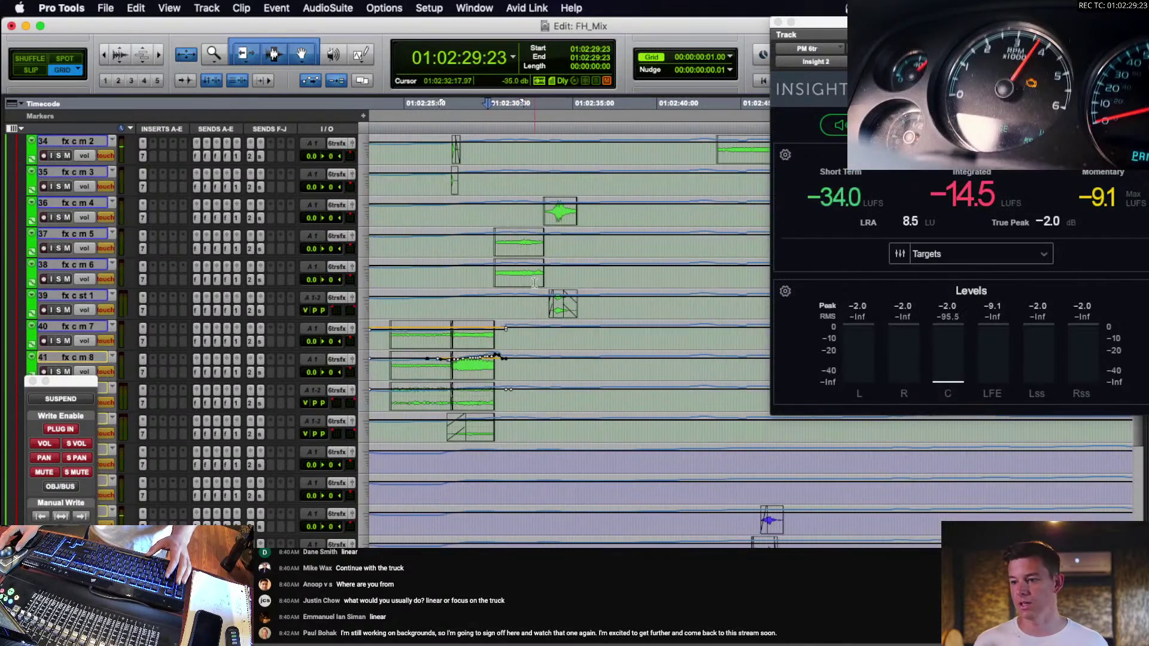
scroll(593, 310, "up", 2)
key("t")
key("space")
scroll(592, 310, "right", 4)
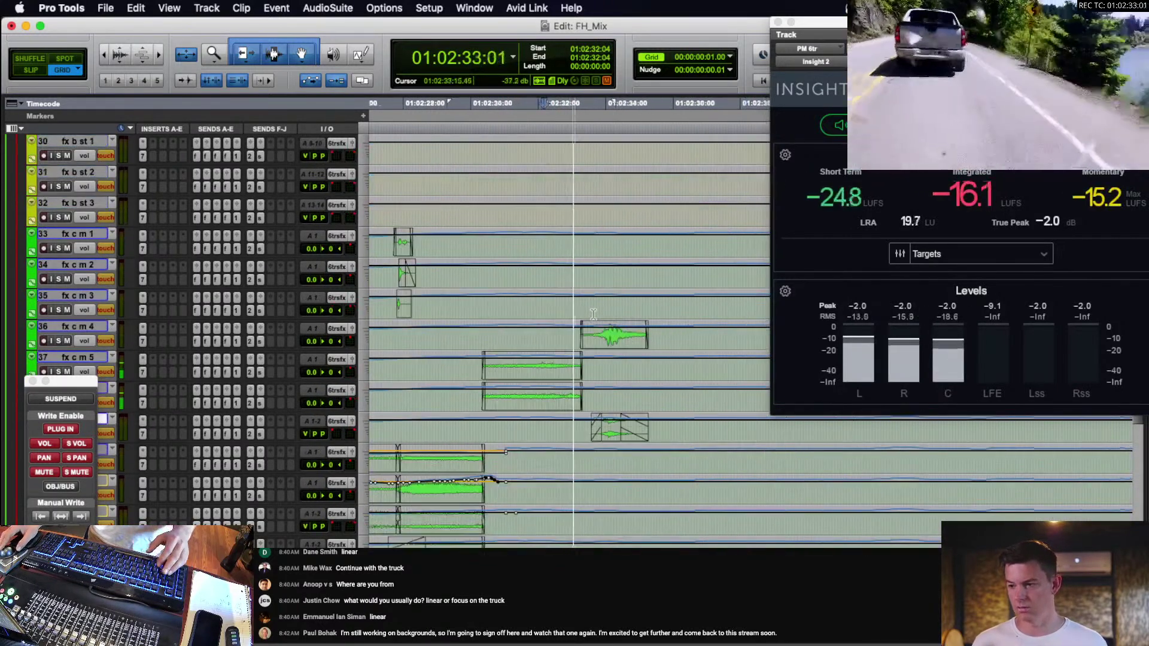
Play from 01:02:33:03 on fx c m 4, solo the track with the cursor at 01:02:32:18, and open its multichannel panner.
left_click(553, 342)
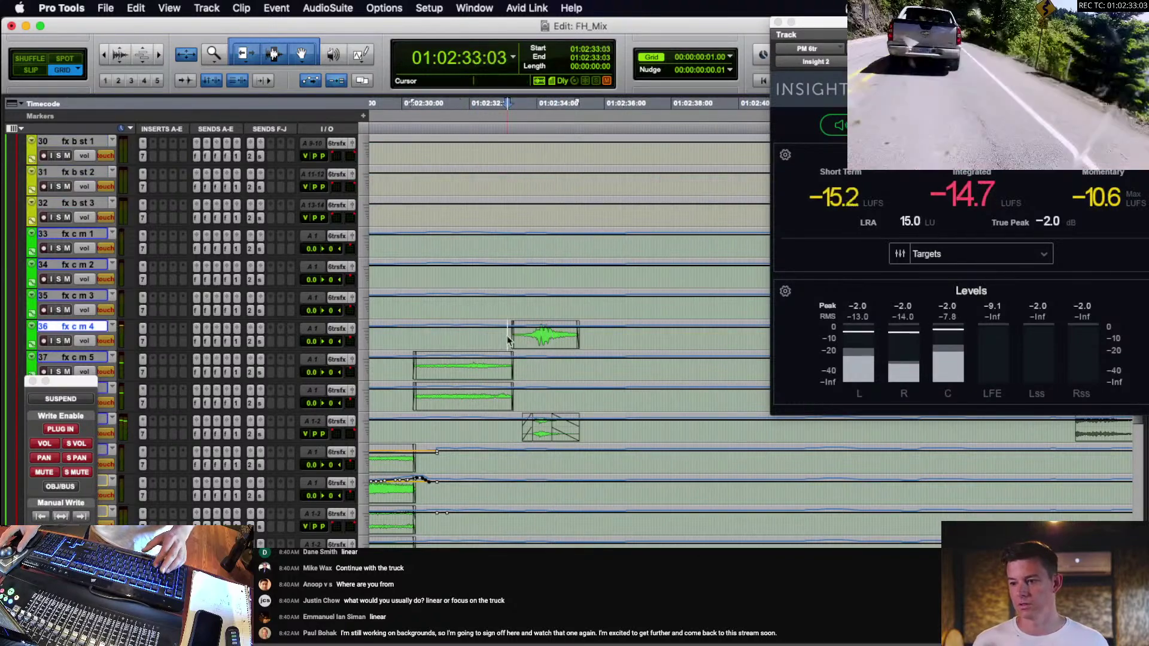
key("space")
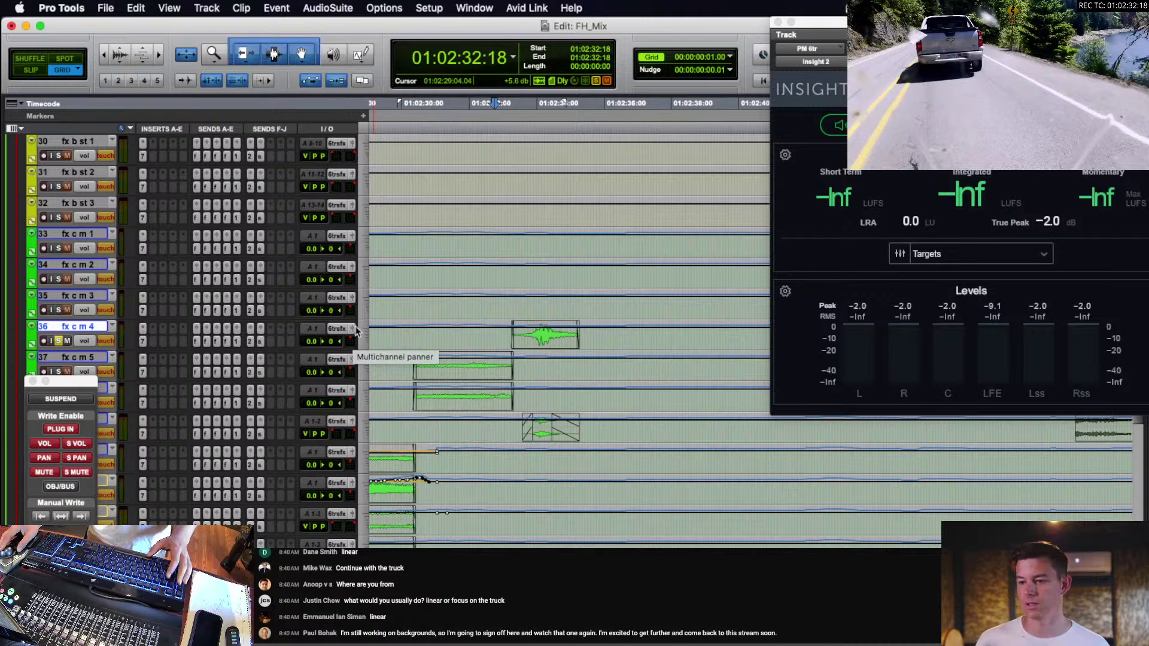
left_click(353, 329)
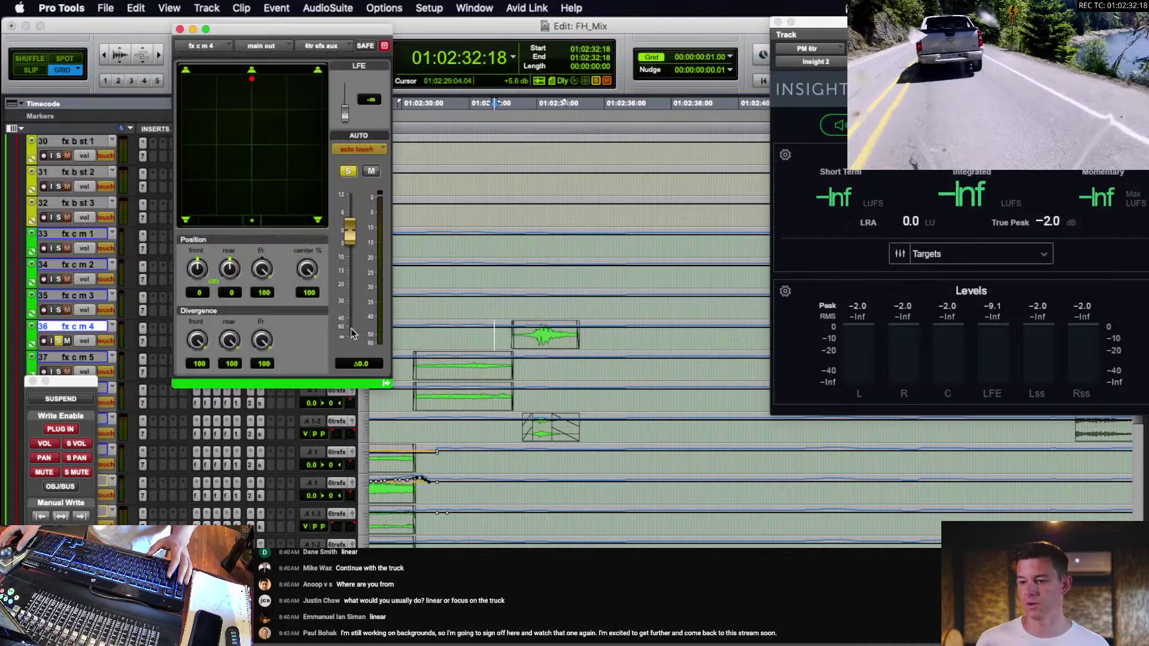
Play from 01:02:32:13 and automate fx c m 4's pan from the front to the rear left in two passes, then close its panner.
left_click(483, 331)
key("space")
left_click_drag(268, 80, 186, 106)
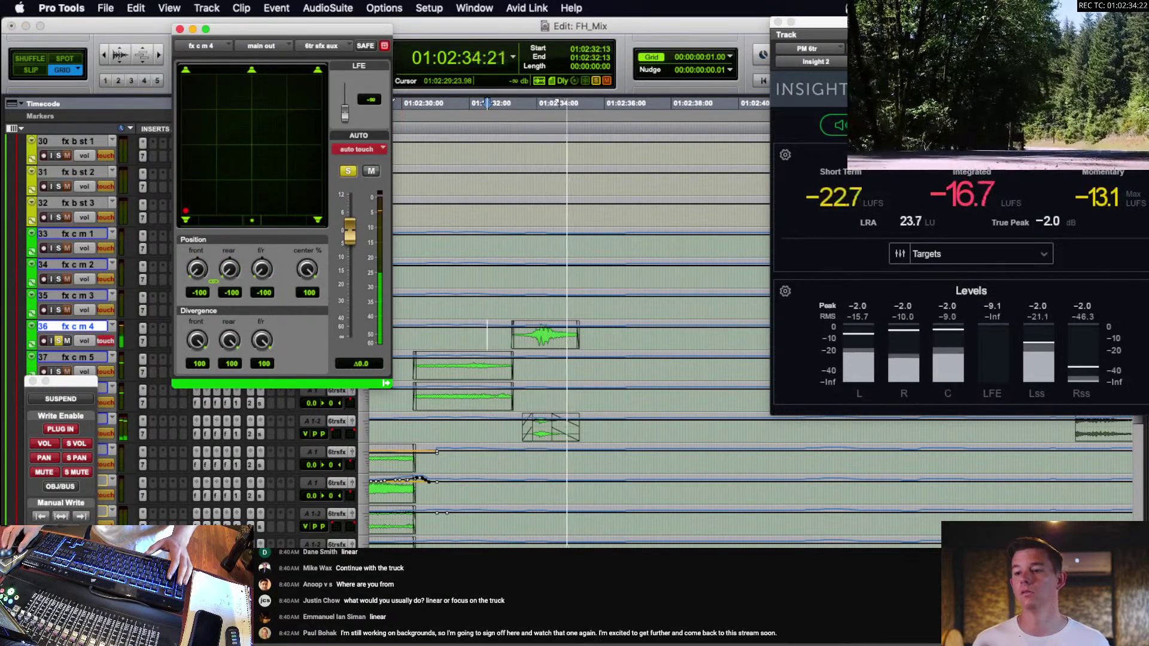
key("space")
mouse_move(256, 81)
left_mouse_down()
mouse_move(314, 77)
mouse_move(268, 87)
mouse_move(195, 210)
left_mouse_up()
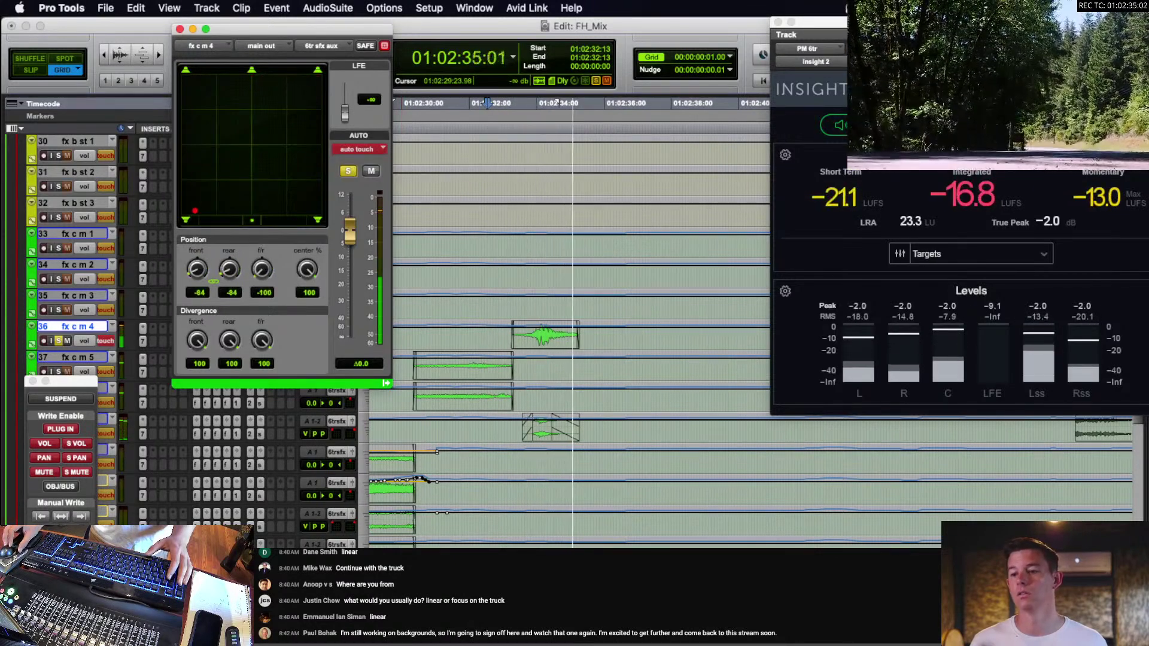
key("space")
left_click(180, 30)
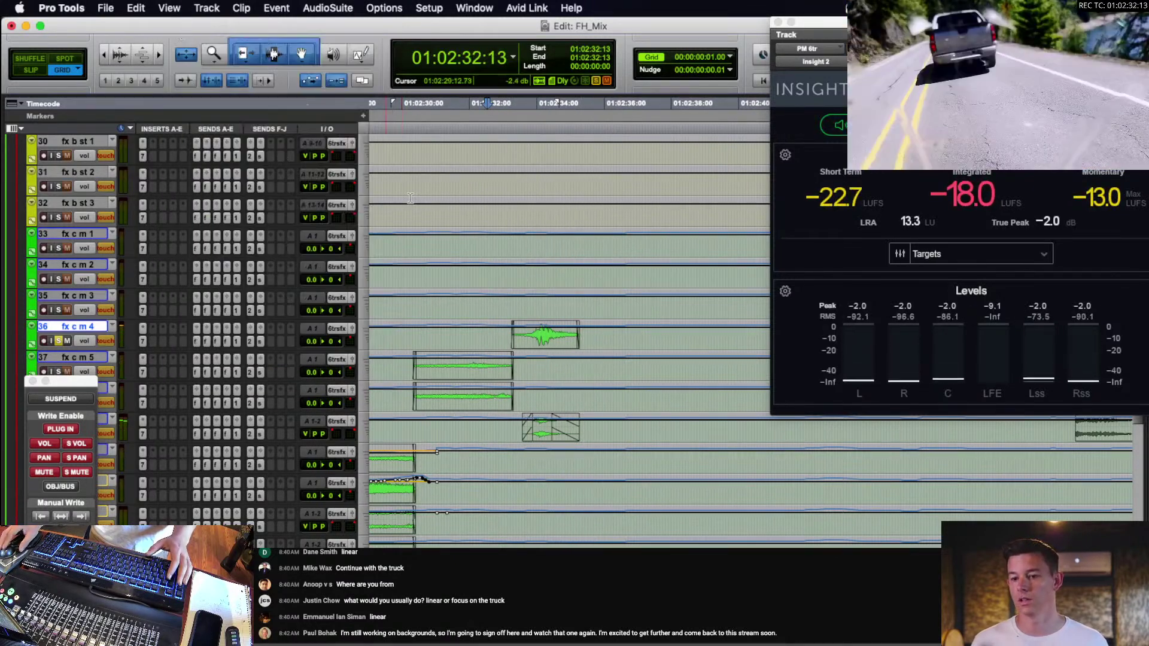
Solo fx c st 1 and play its pass-by from 01:02:32:17.
scroll(524, 354, "down", 2)
left_click(516, 373)
key("space")
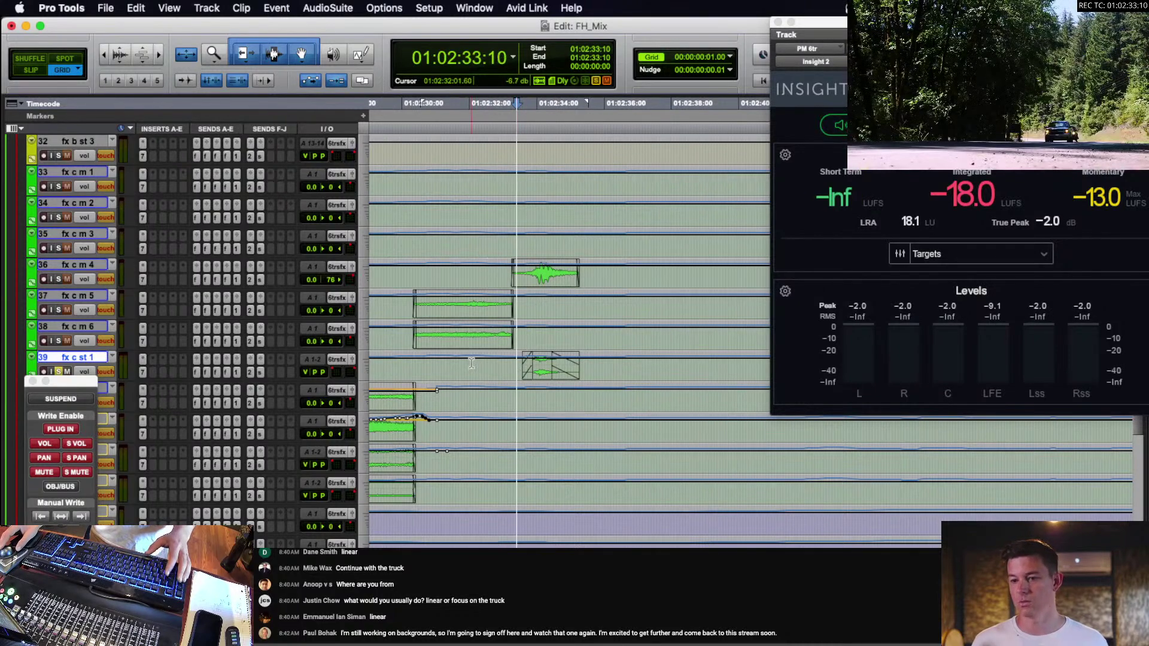
left_click(492, 366)
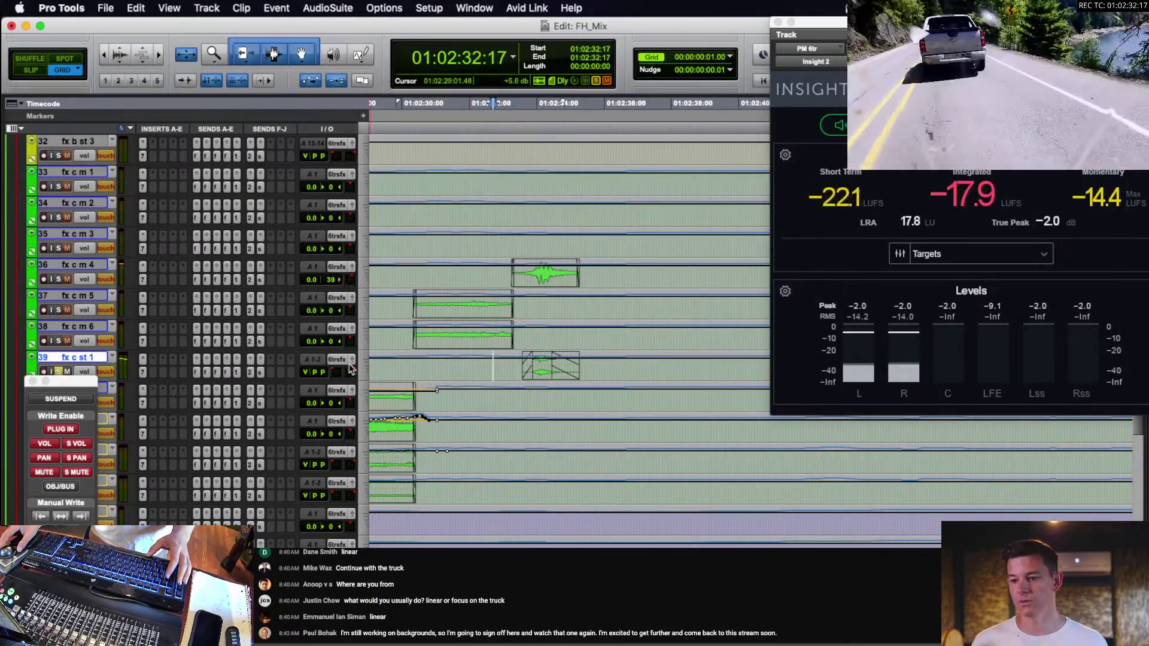
key("space")
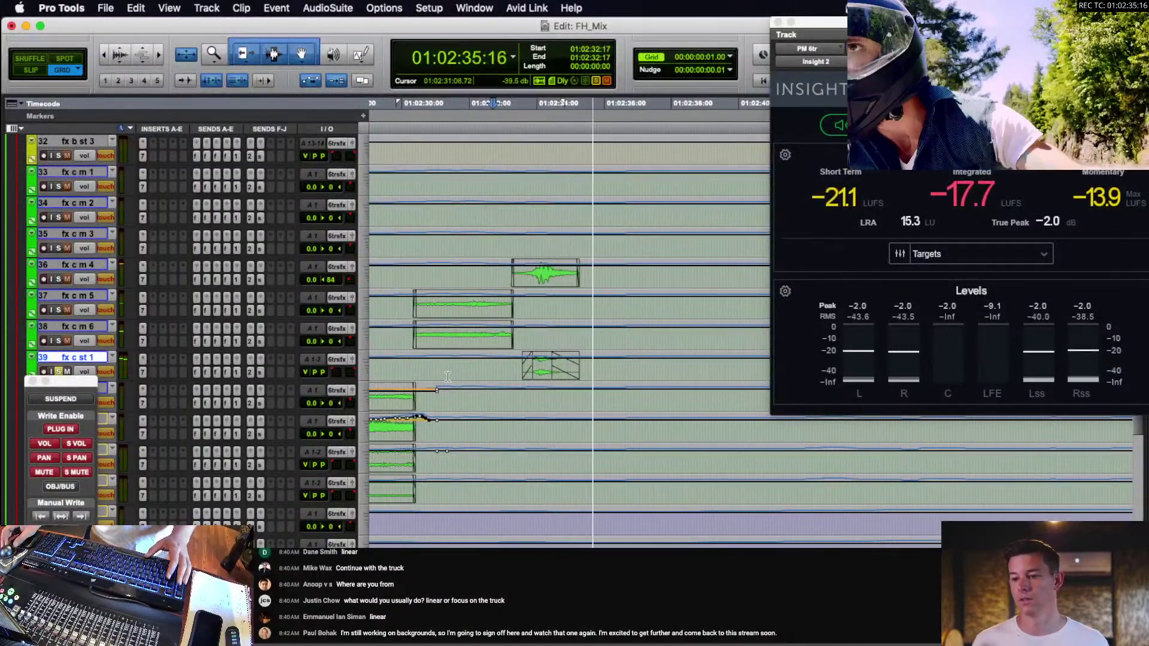
key("space")
Check the muted pass-by clip on fx d m 8 against picture, selecting 01:02:33:22 to 01:02:34:04.
left_click(550, 371)
scroll(545, 374, "down", 6)
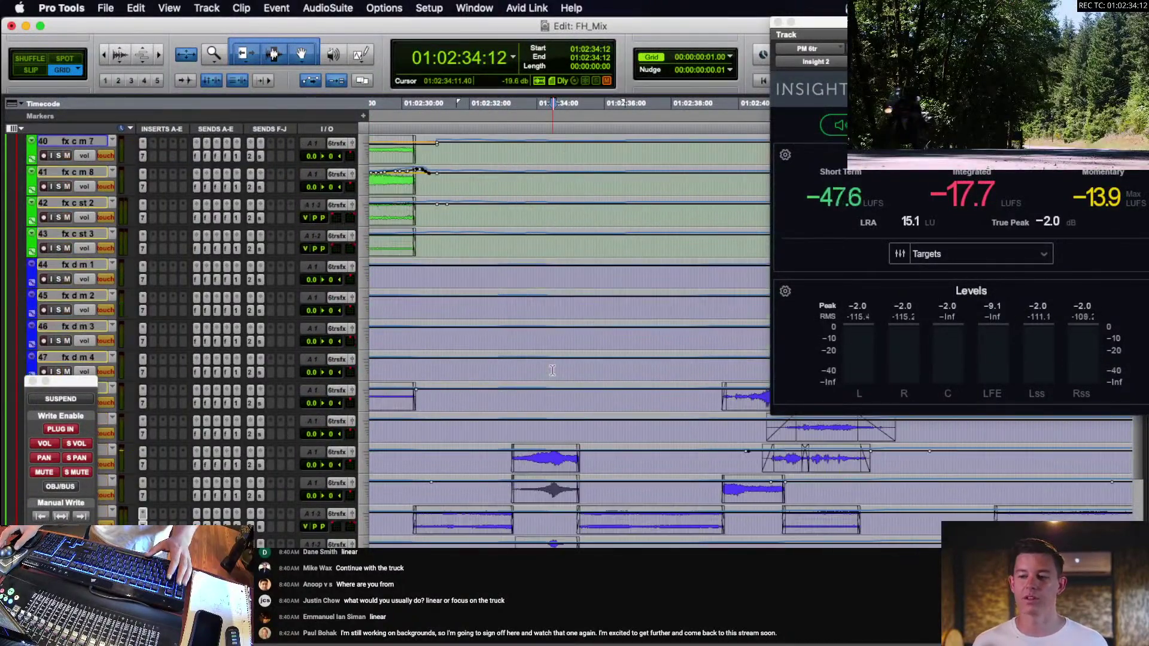
left_click(548, 371)
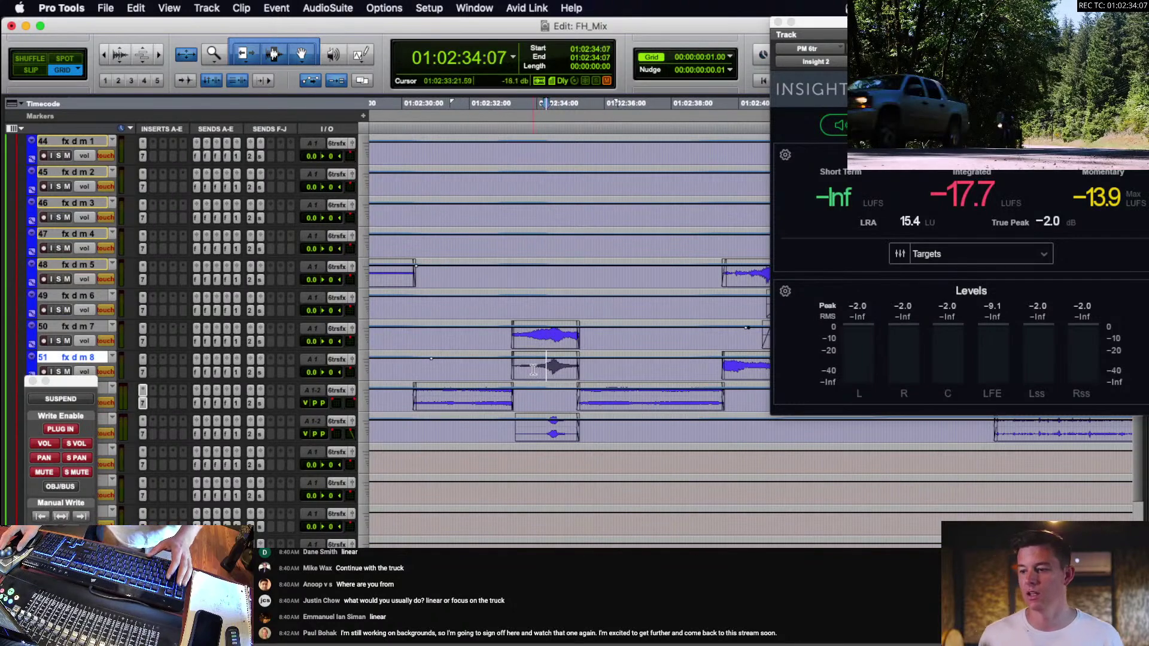
mouse_move(534, 369)
left_mouse_down()
mouse_move(550, 372)
mouse_move(541, 367)
left_mouse_up()
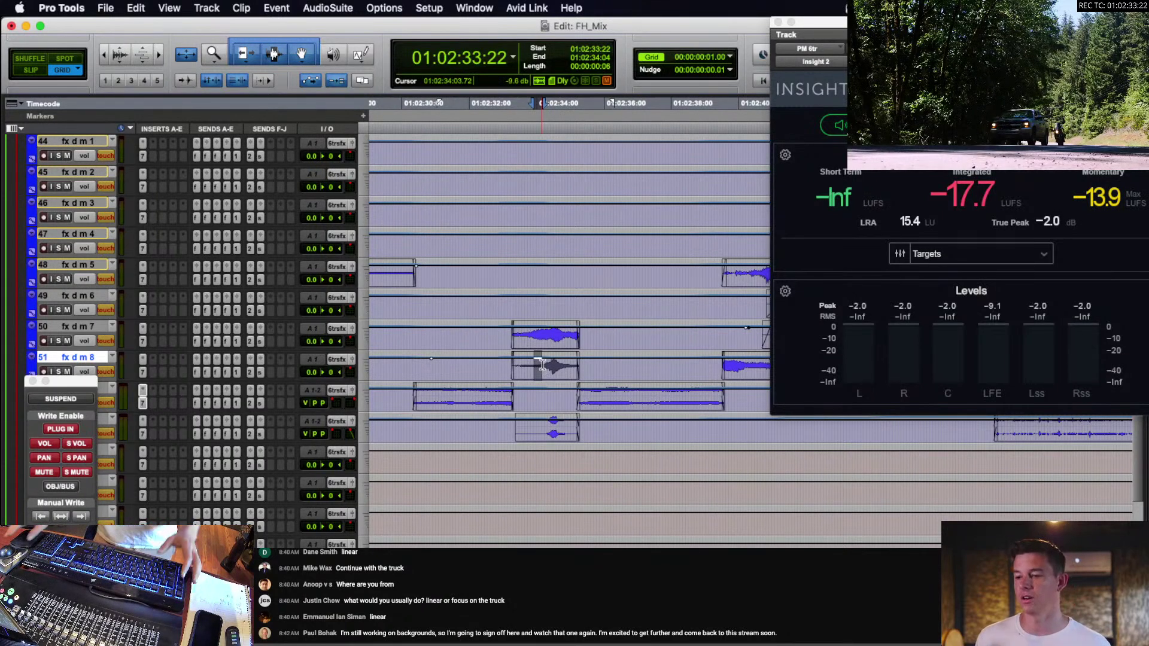
Solo fx d m 7, play from 01:02:32:13, and automate its pan from the front right to the rear left.
left_click(504, 338)
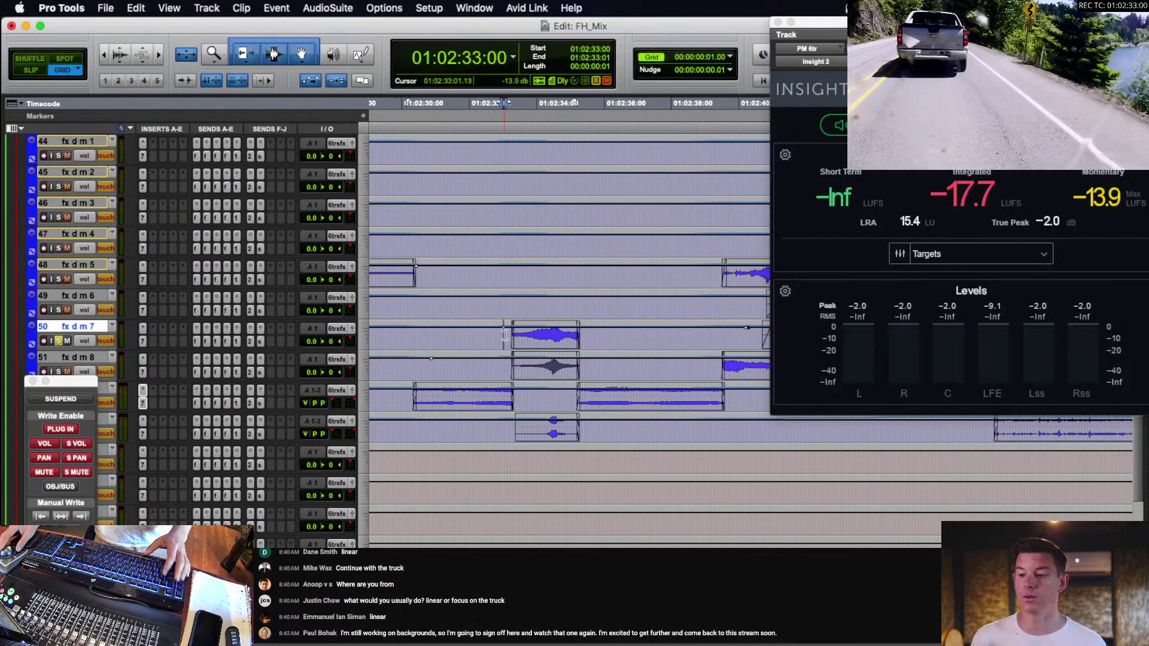
left_click(488, 336)
left_click(352, 331)
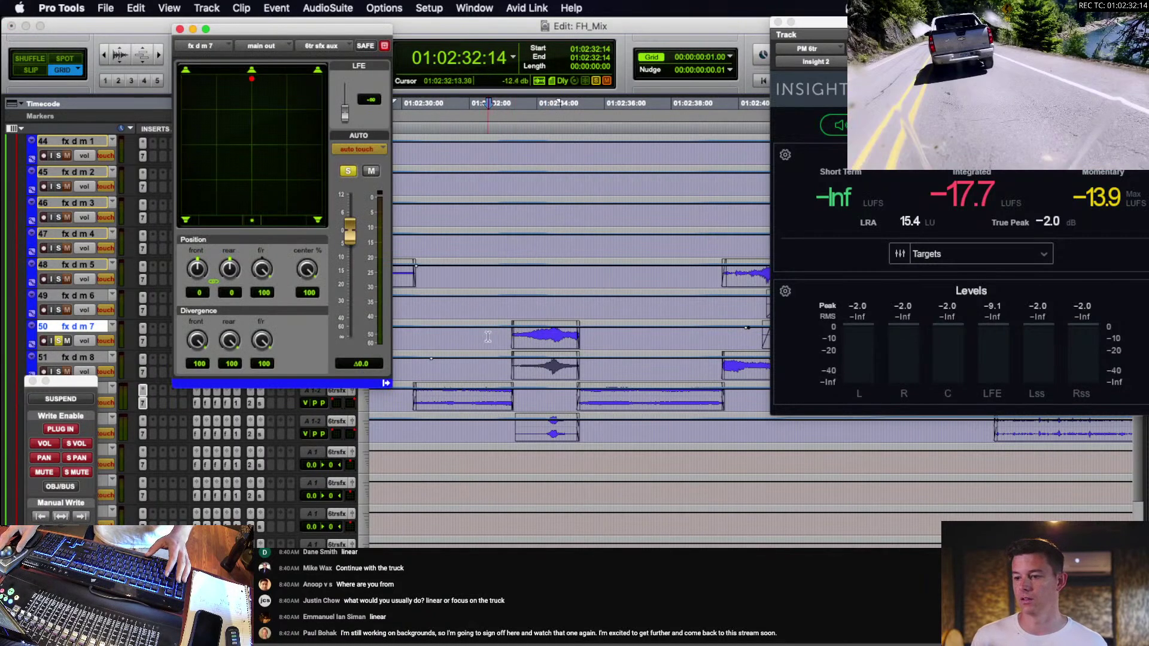
key("space")
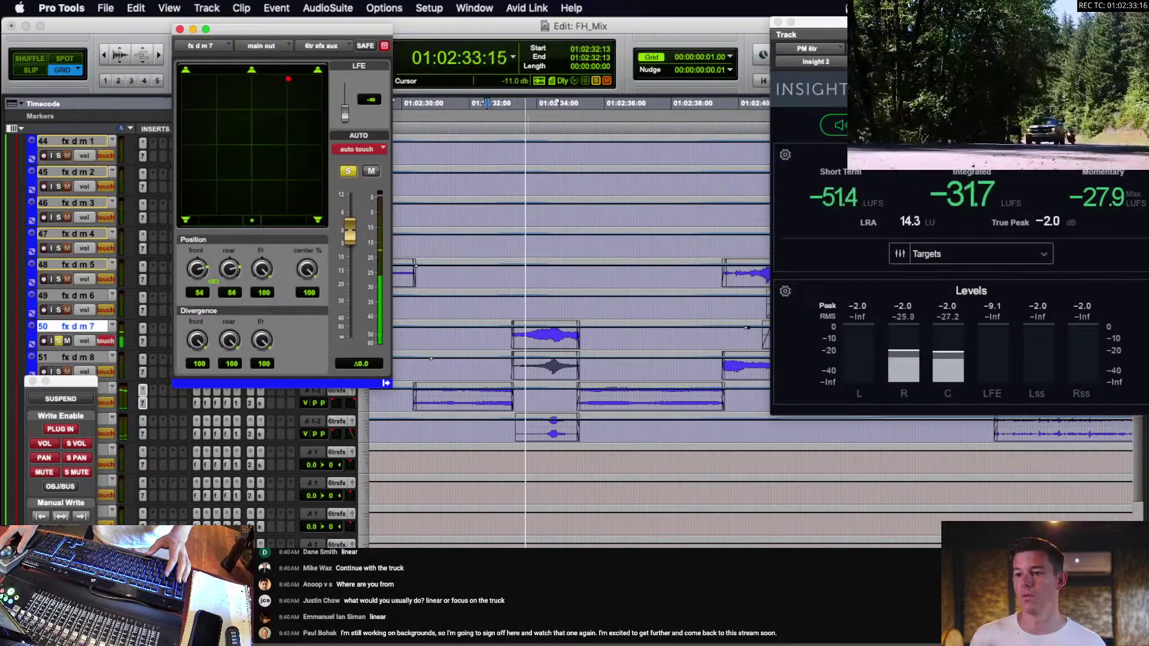
mouse_move(289, 79)
left_mouse_down()
mouse_move(185, 146)
mouse_move(184, 213)
left_mouse_up()
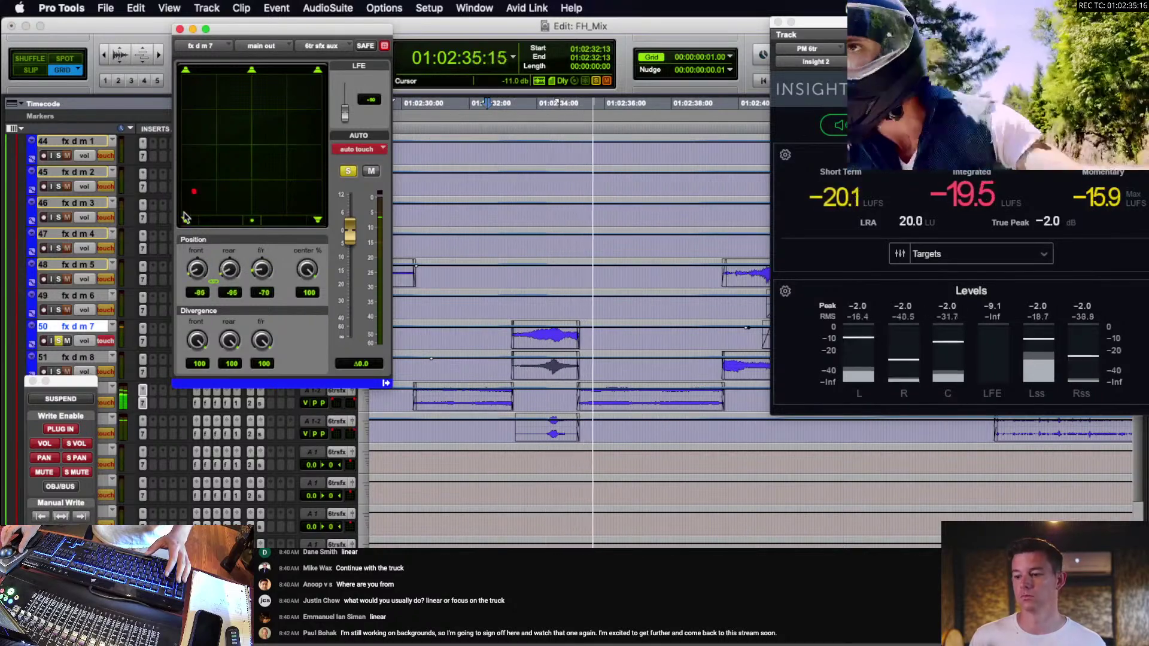
key("space")
Play the stereo fx d track below fx d st 1 from 01:02:32:22 and close the fx d m 7 panner.
left_click(500, 428)
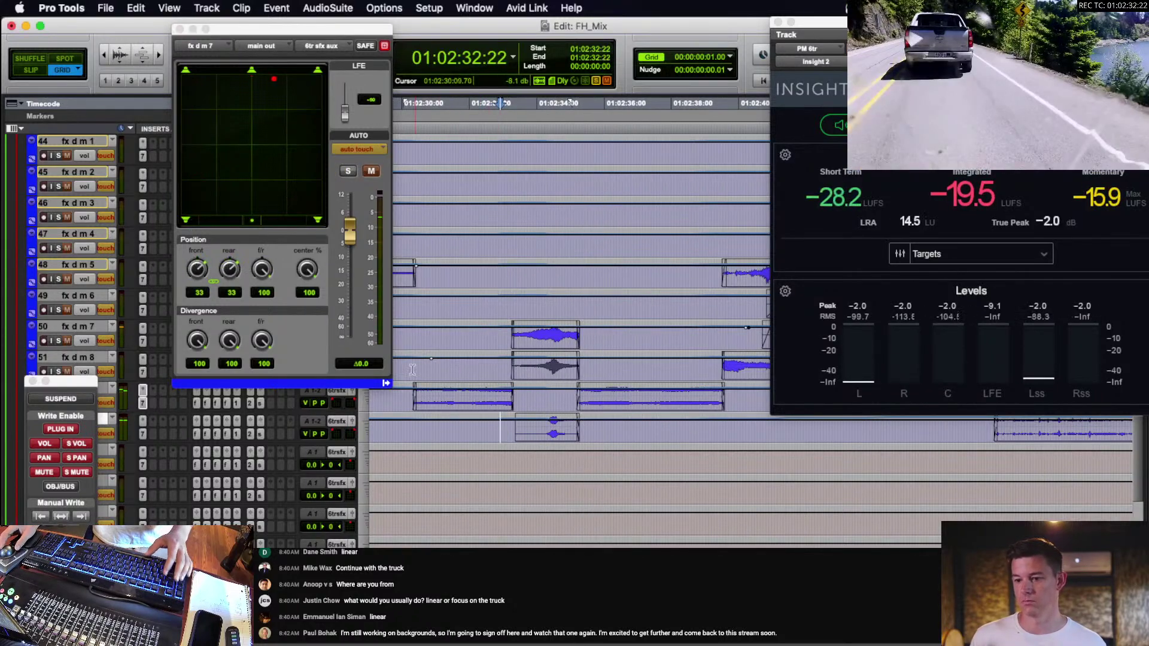
key("space")
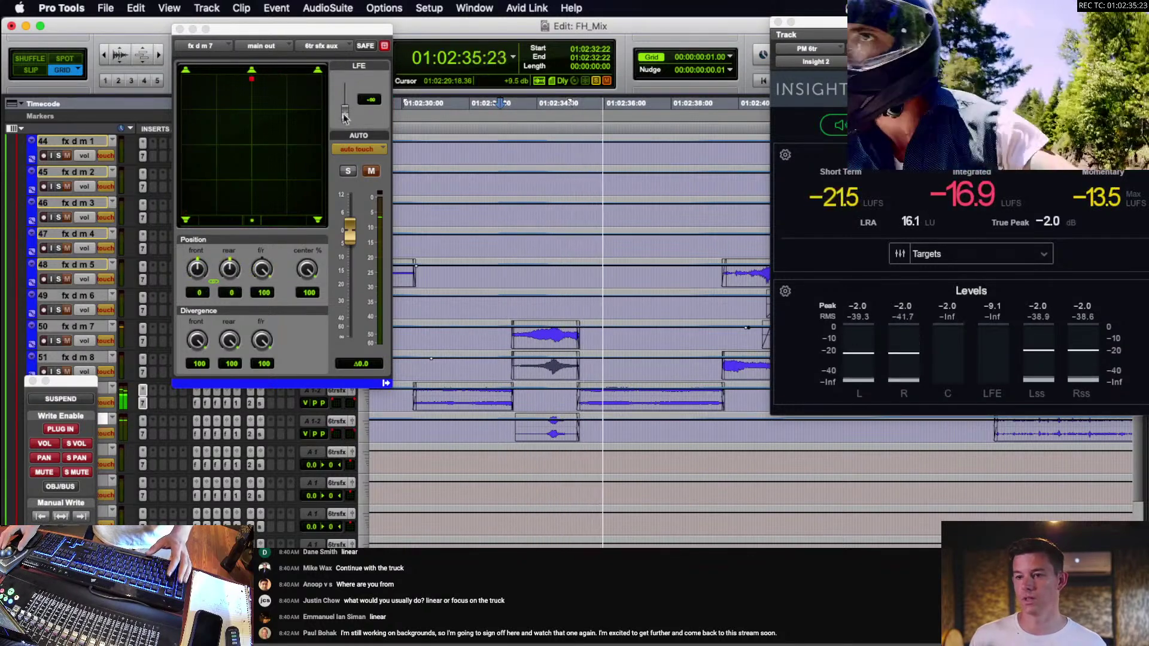
key("space")
left_click(179, 29)
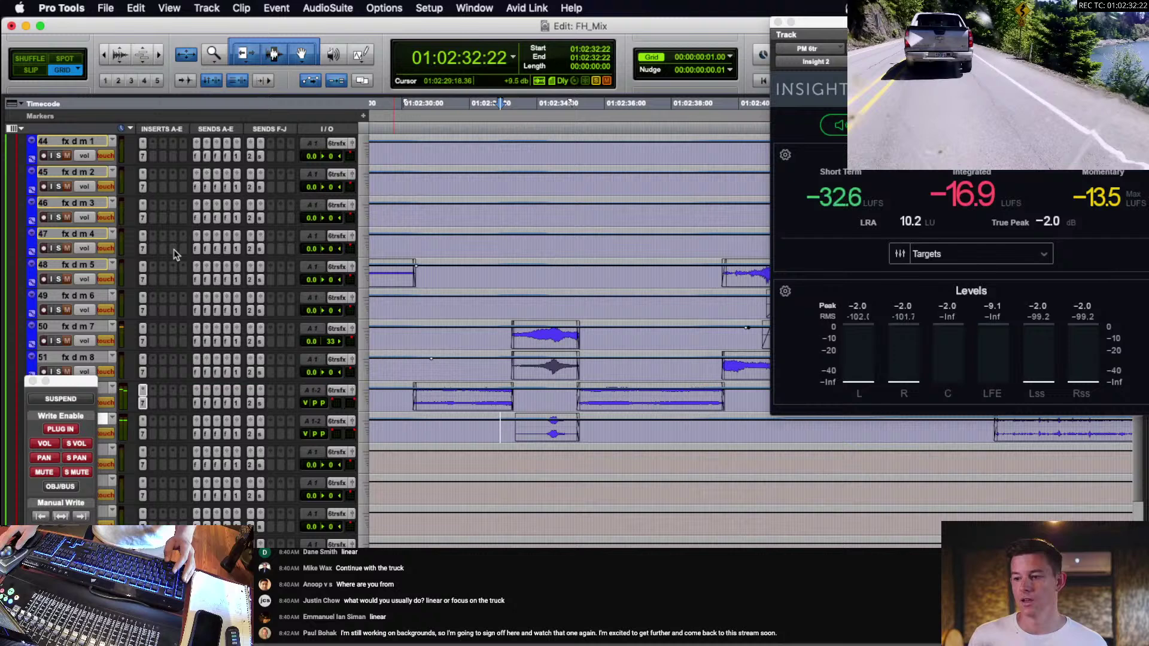
Show the FX VRB 2 send level on all fx tracks and set breakpoints around the short pass-by on the second stereo fx d track.
left_click(87, 337)
mouse_move(148, 473)
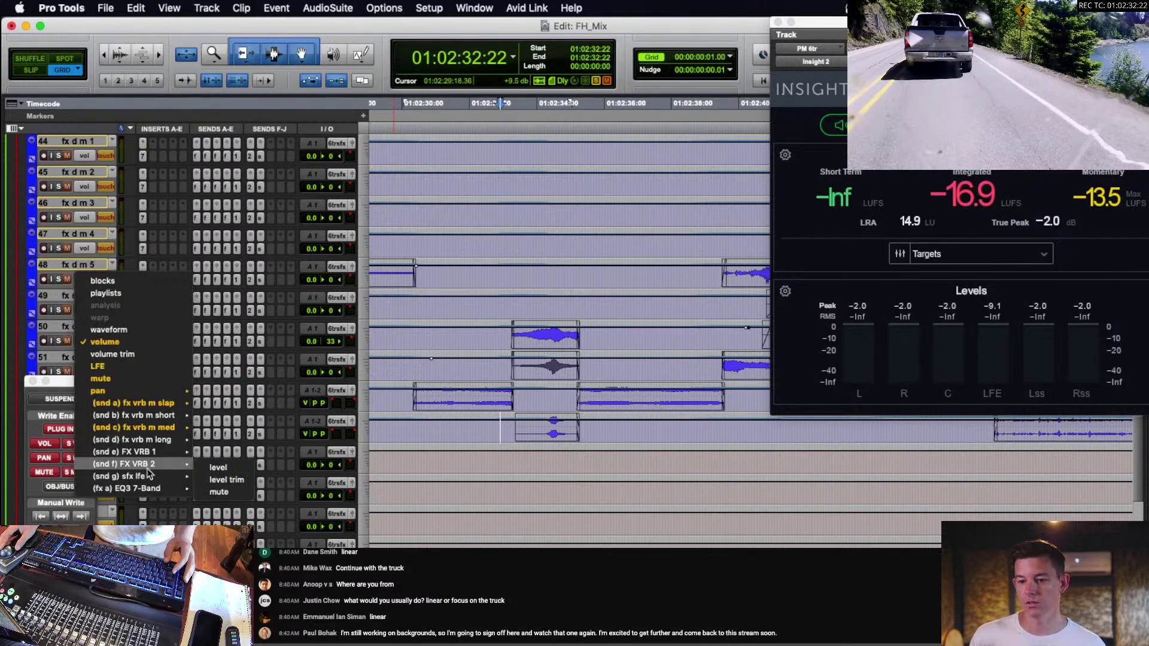
left_click(219, 467)
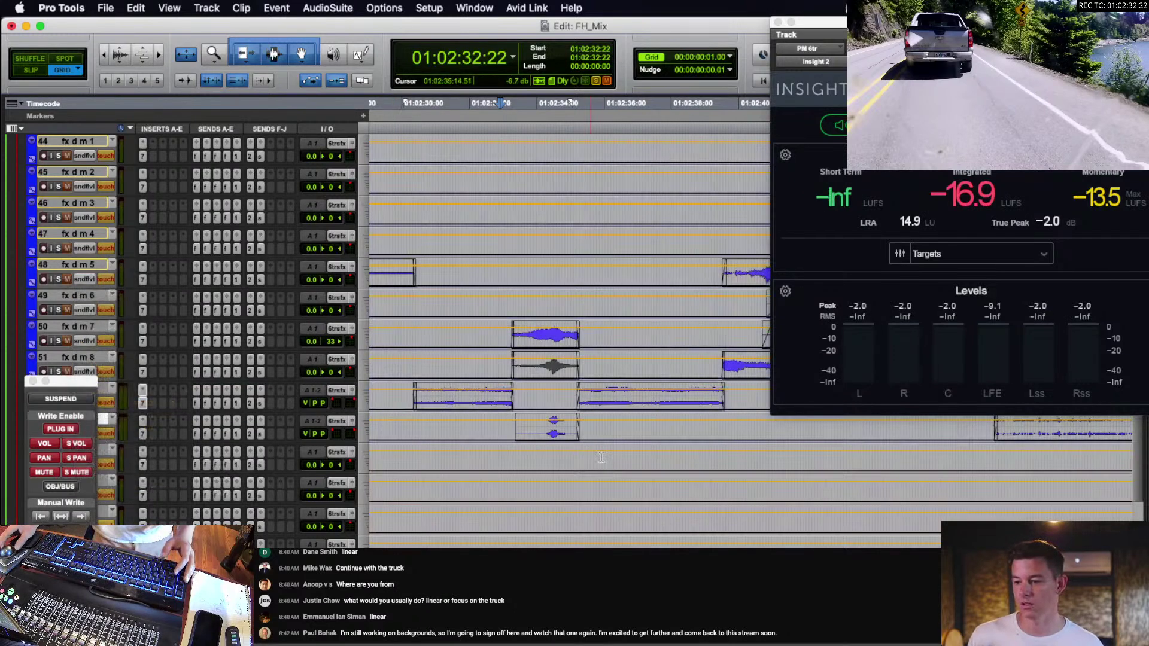
left_click(532, 442)
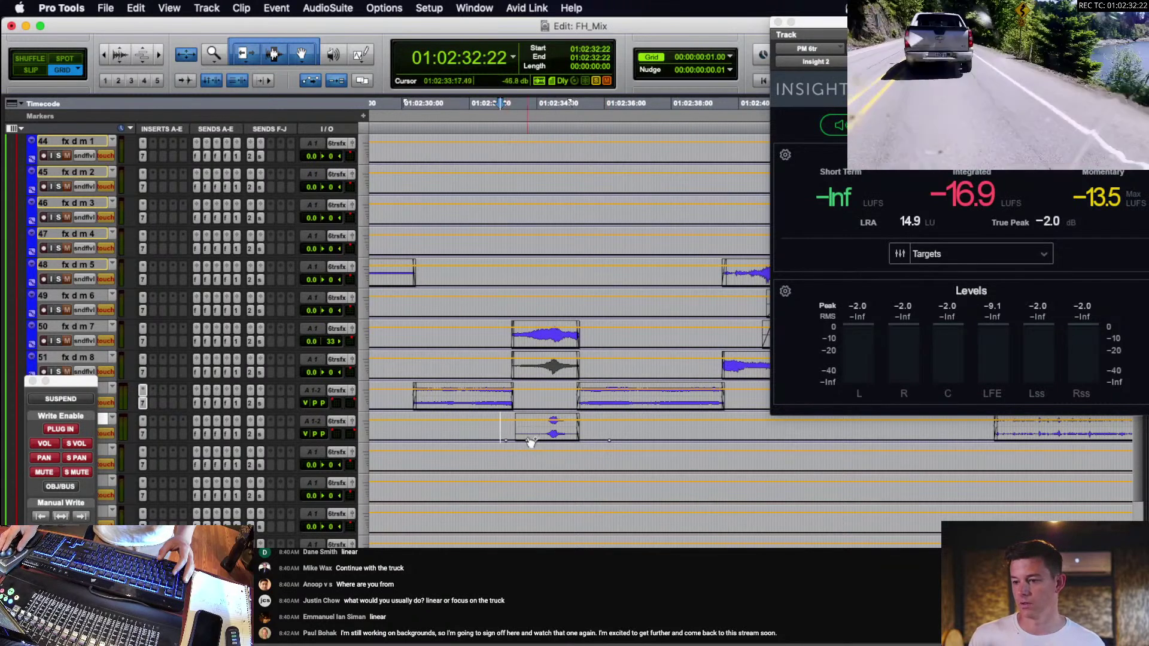
mouse_move(529, 441)
left_mouse_down()
mouse_move(519, 427)
mouse_move(519, 441)
left_mouse_up()
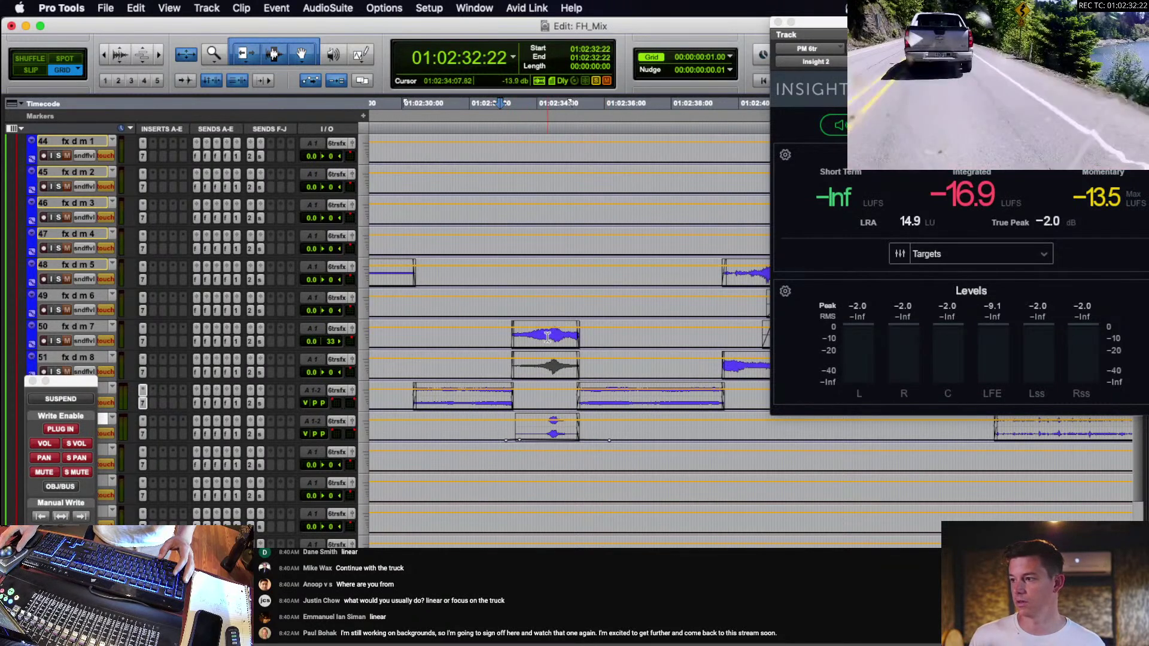
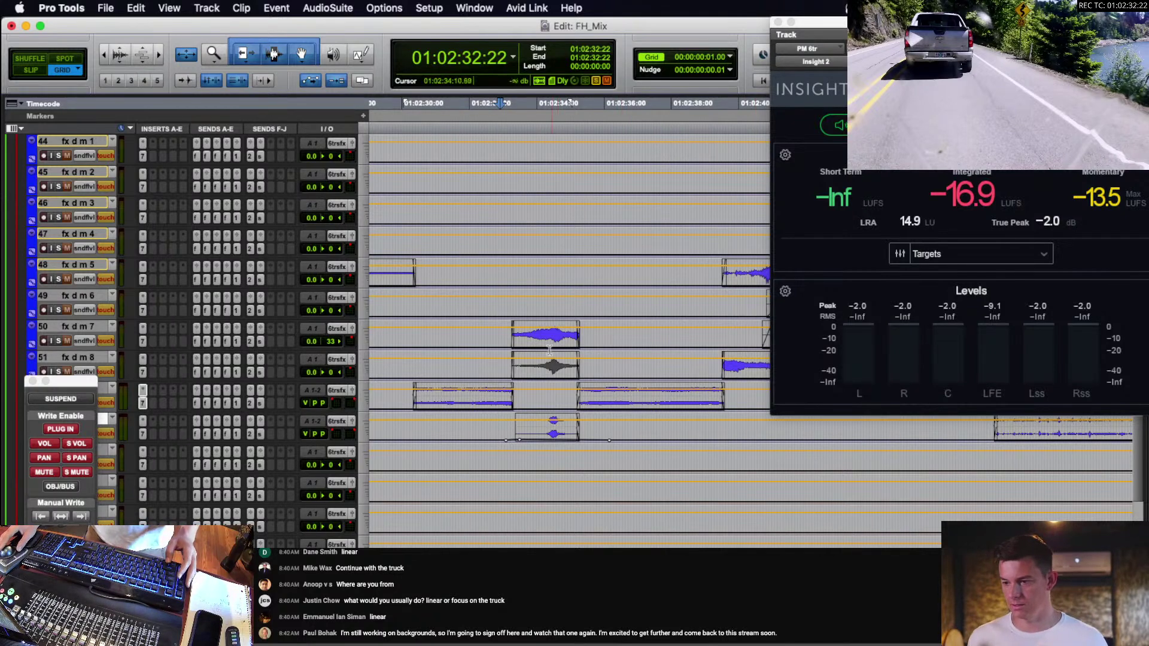
Raise the FX VRB 2 send level across fx d m 7's pass-by clip with breakpoints on either side and a dip in the middle.
left_click(545, 332)
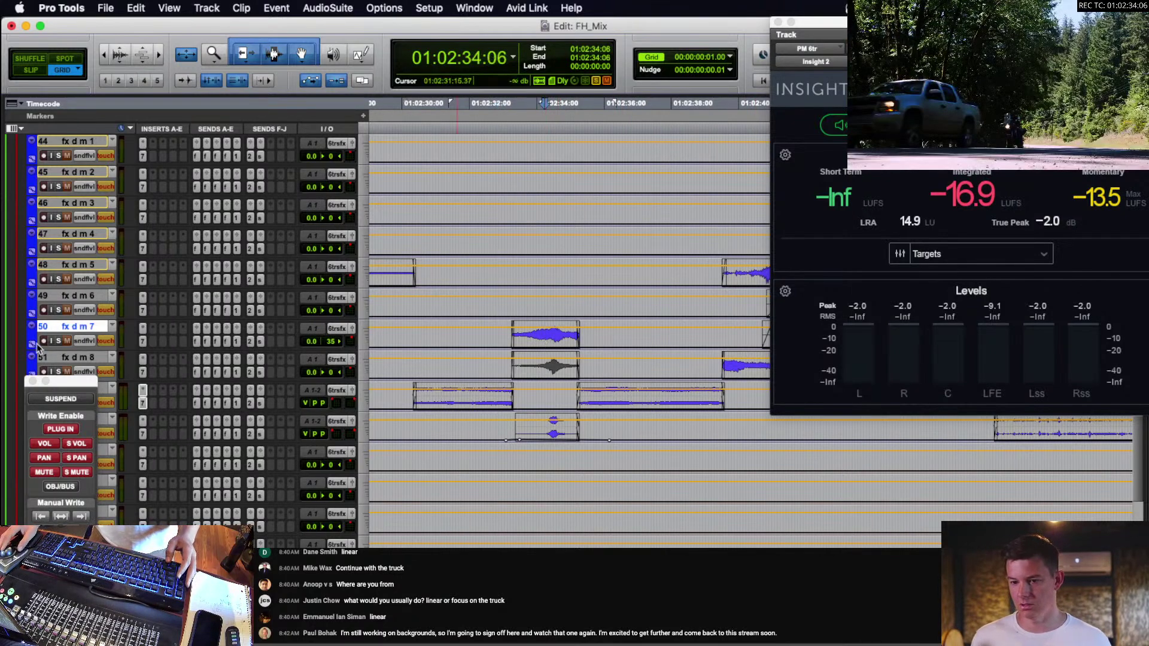
left_click(88, 341)
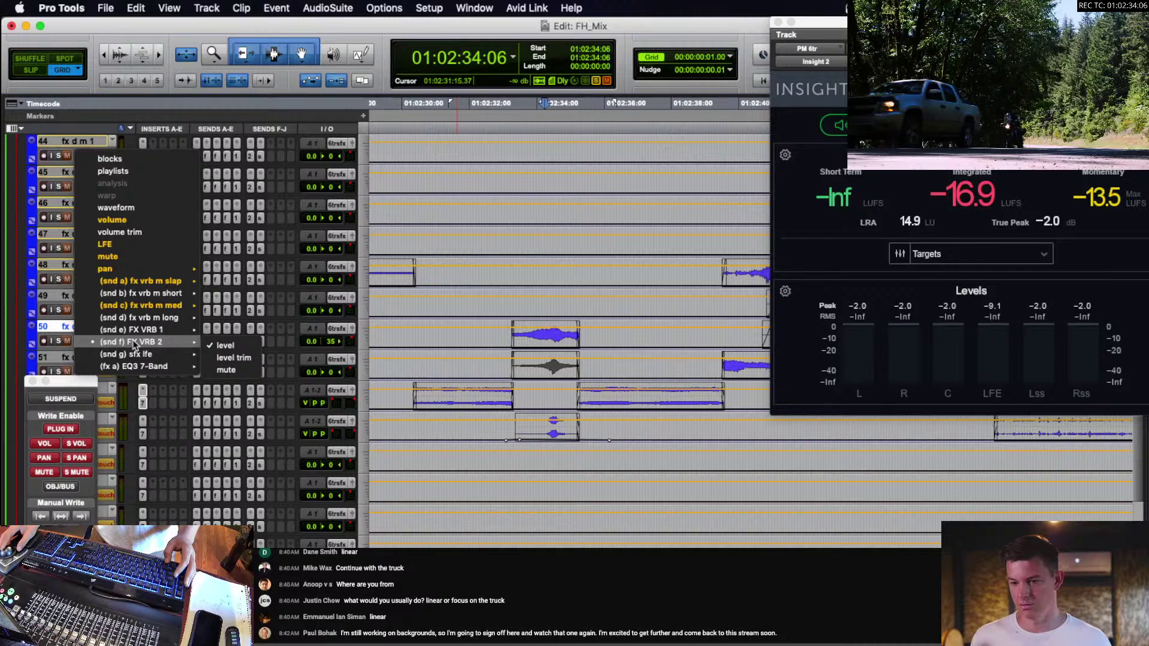
left_click(231, 344, "alt")
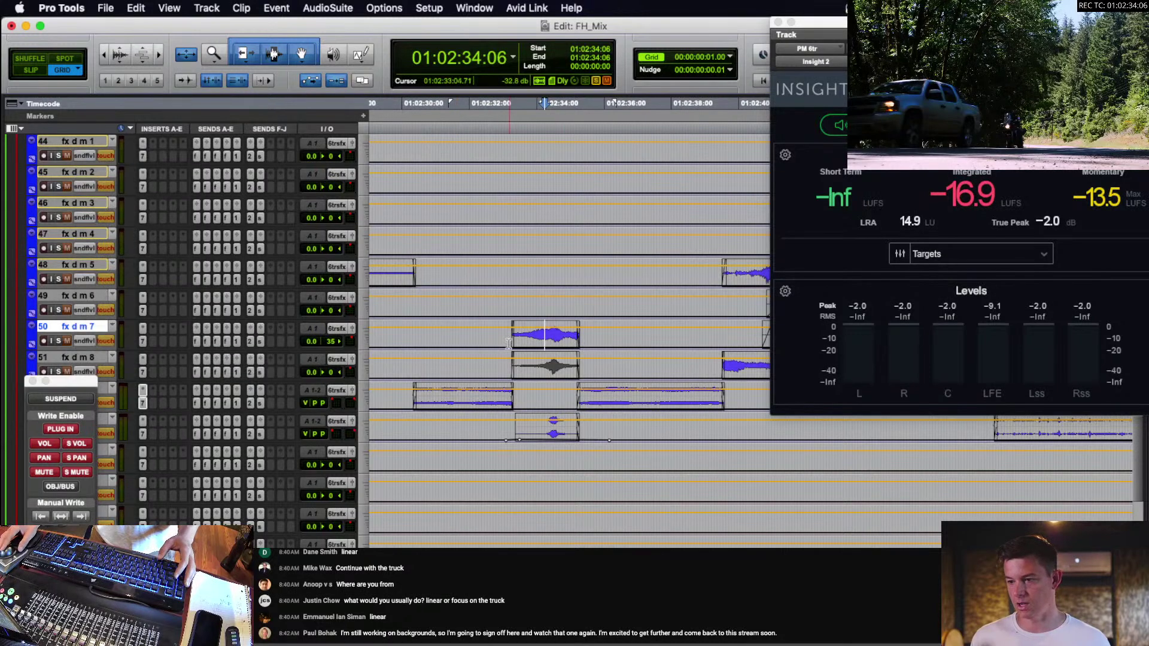
left_click(593, 347, "super")
left_click(498, 347, "super")
left_click_drag(528, 342, 555, 342)
Copy fx d m 7's FX VRB 2 send level automation from 01:02:32:02 to 01:02:35:17 onto fx c m 4.
left_click_drag(471, 337, 594, 342)
key("p")
key("p")
key("p")
key("p")
key("p")
key("p")
key("p")
key("p")
key("p")
key("p")
key("p")
key("p")
key("p")
key("p")
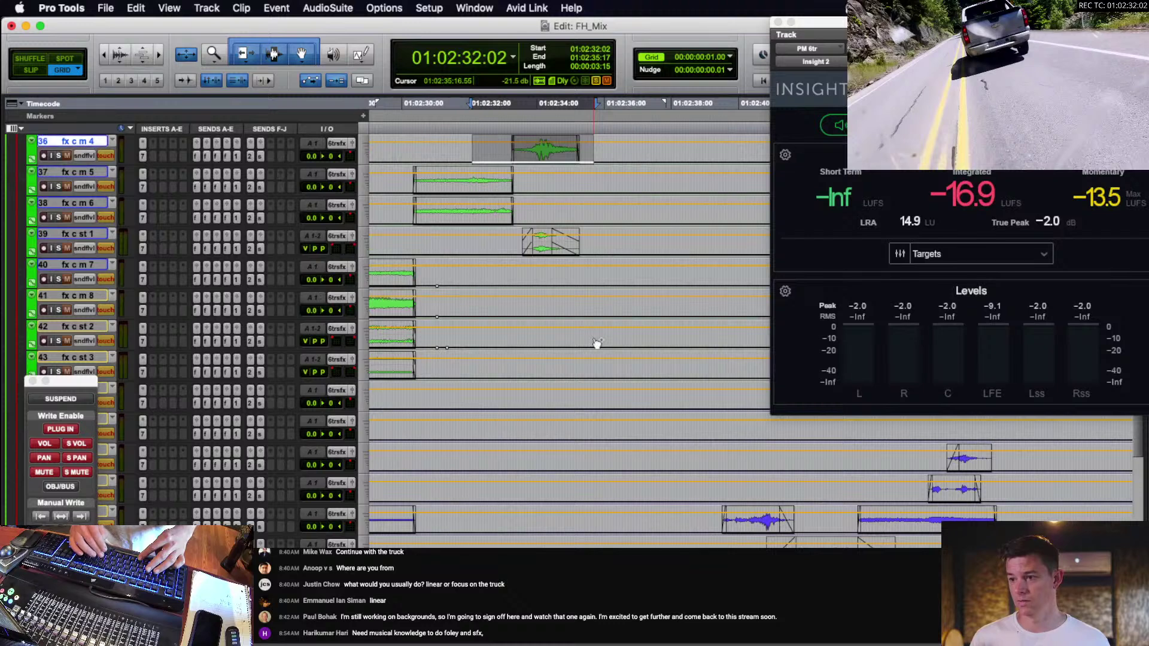
key("super+v")
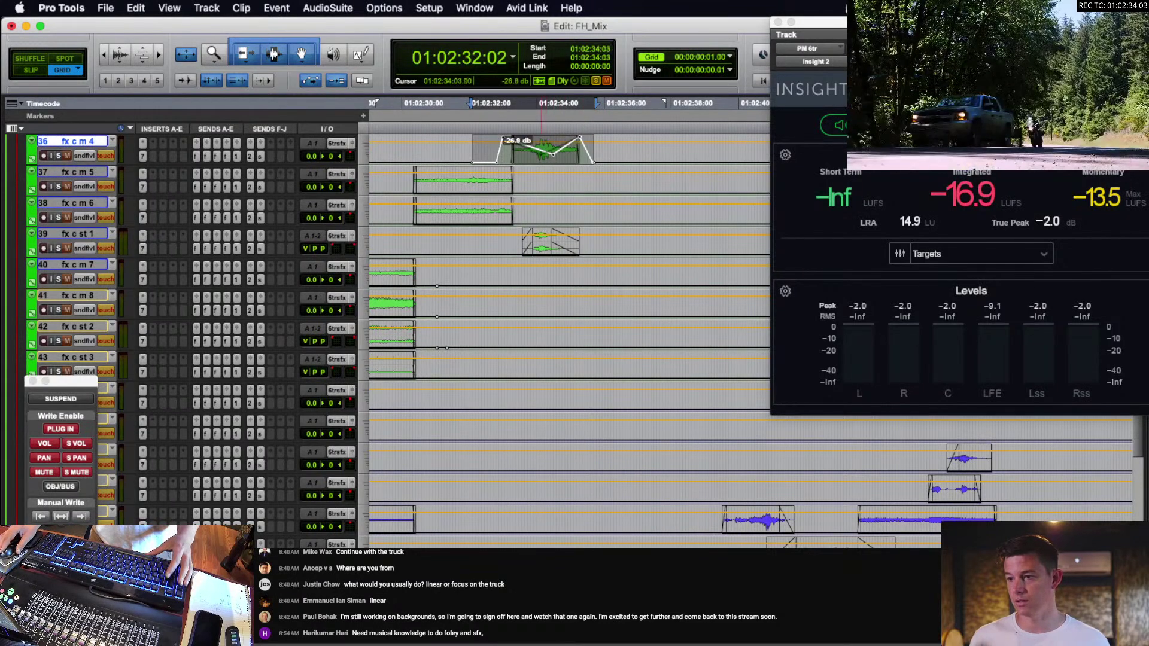
Locate the FX VRB 2 track, zoom out to the whole timeline, and switch the tracks' automation view to volume.
scroll(548, 160, "up", 10)
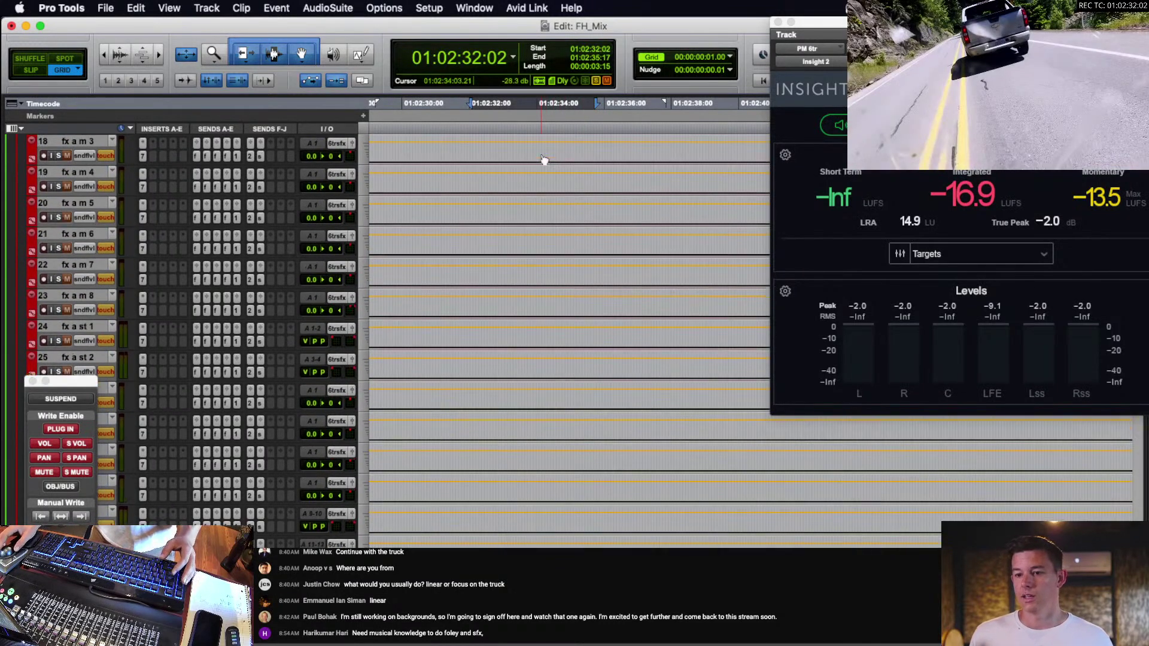
scroll(544, 159, "up", 12)
key("r")
key("r")
key("r")
key("r")
key("r")
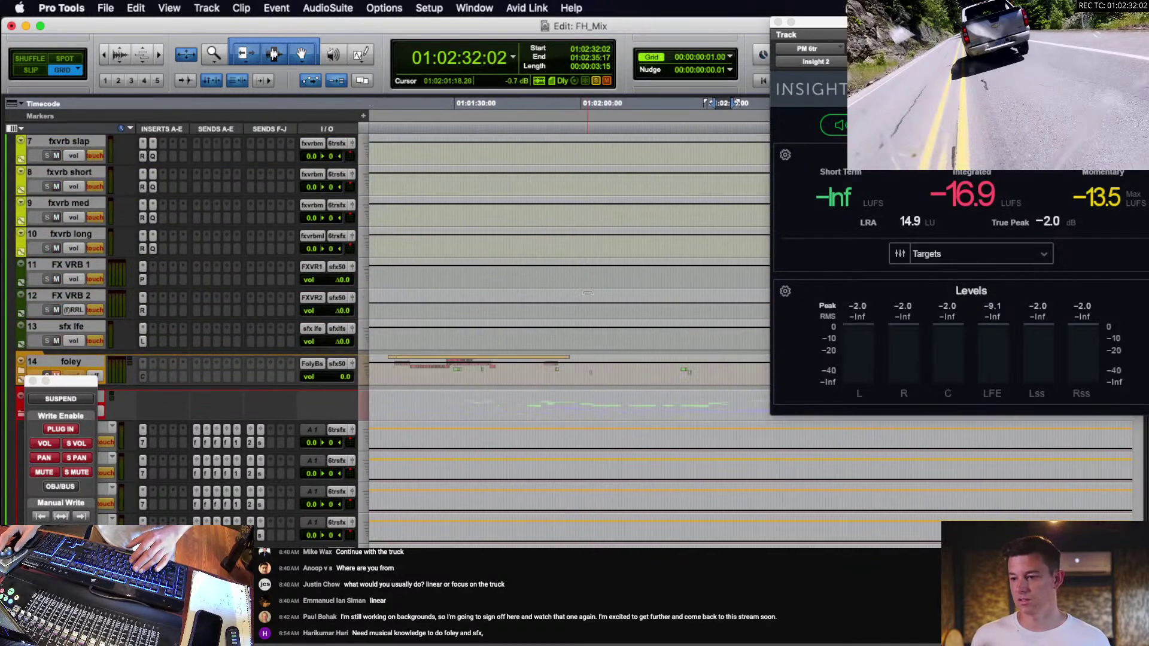
scroll(588, 305, "right", 3)
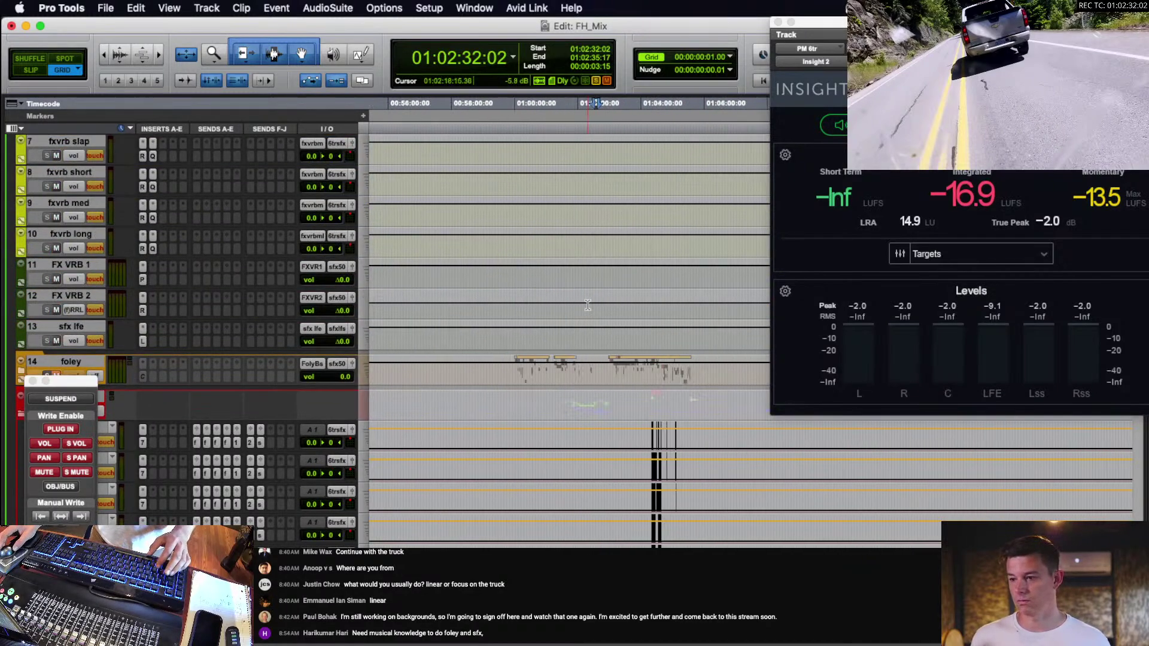
scroll(545, 296, "up", 1)
left_click(73, 346)
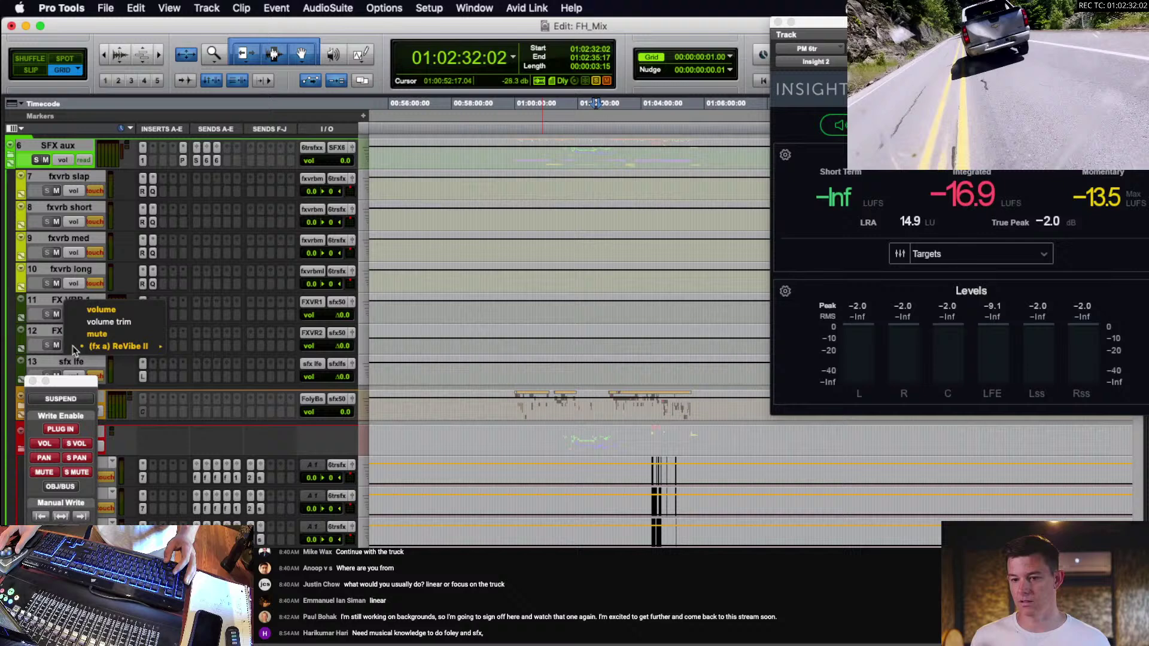
left_click(102, 309)
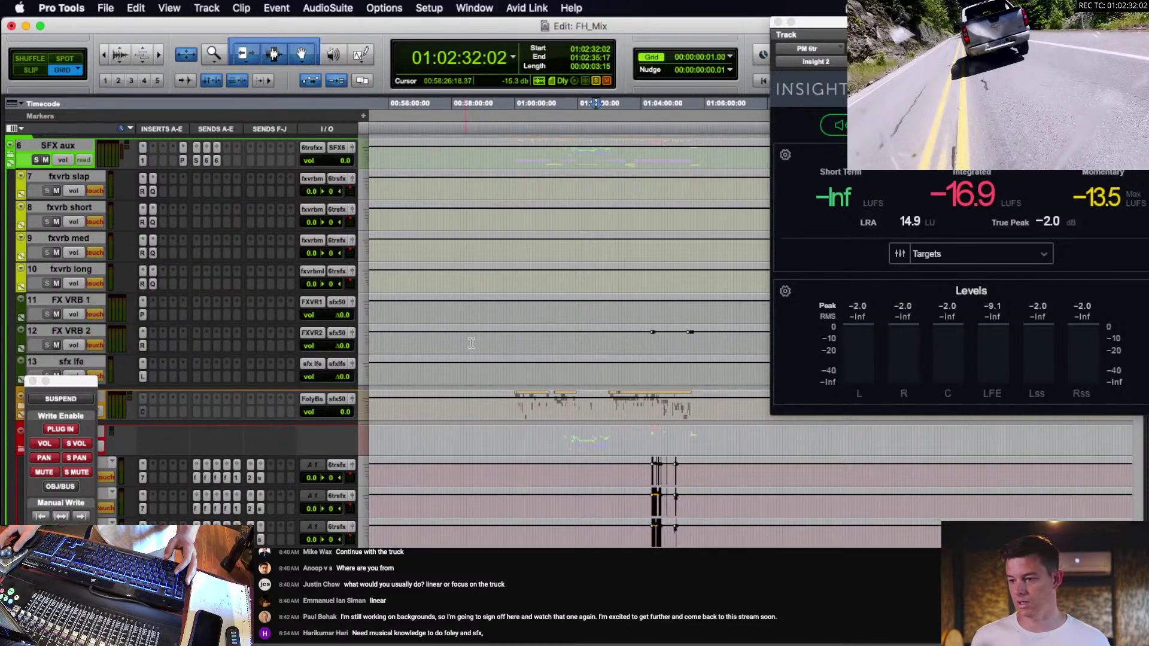
Copy FX VRB 2's automation from 01:04:20:17 to 01:04:23:19 and paste it across 00:58:56:19 to 01:04:30:23.
left_click(652, 340)
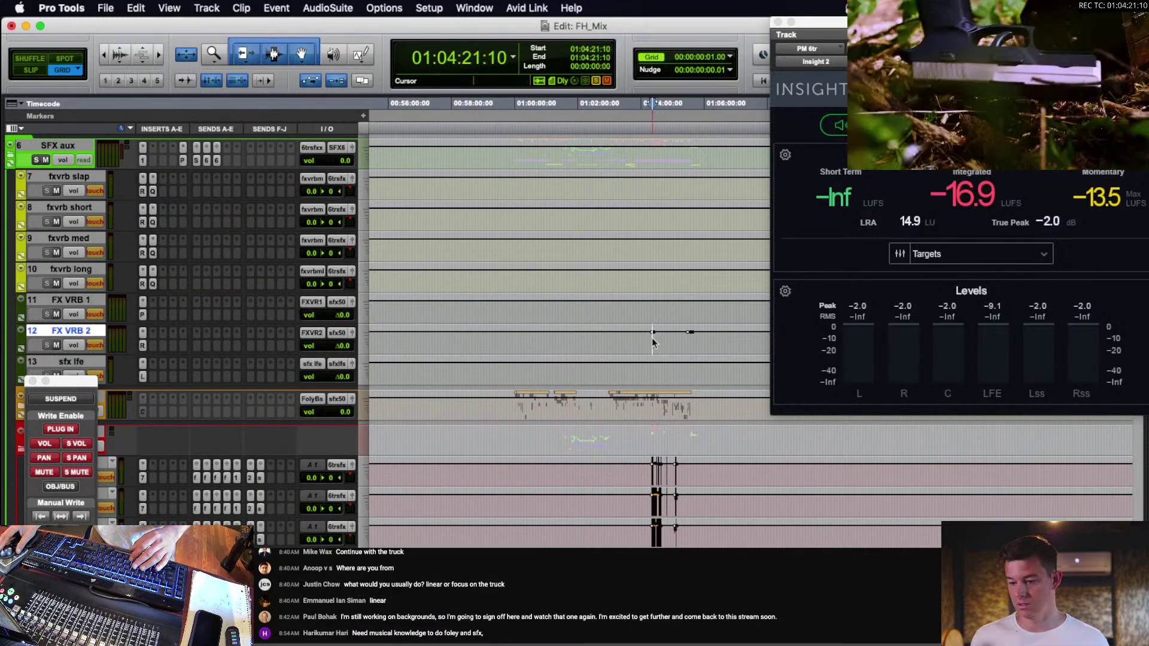
key("super+bracketright")
key("super+bracketright")
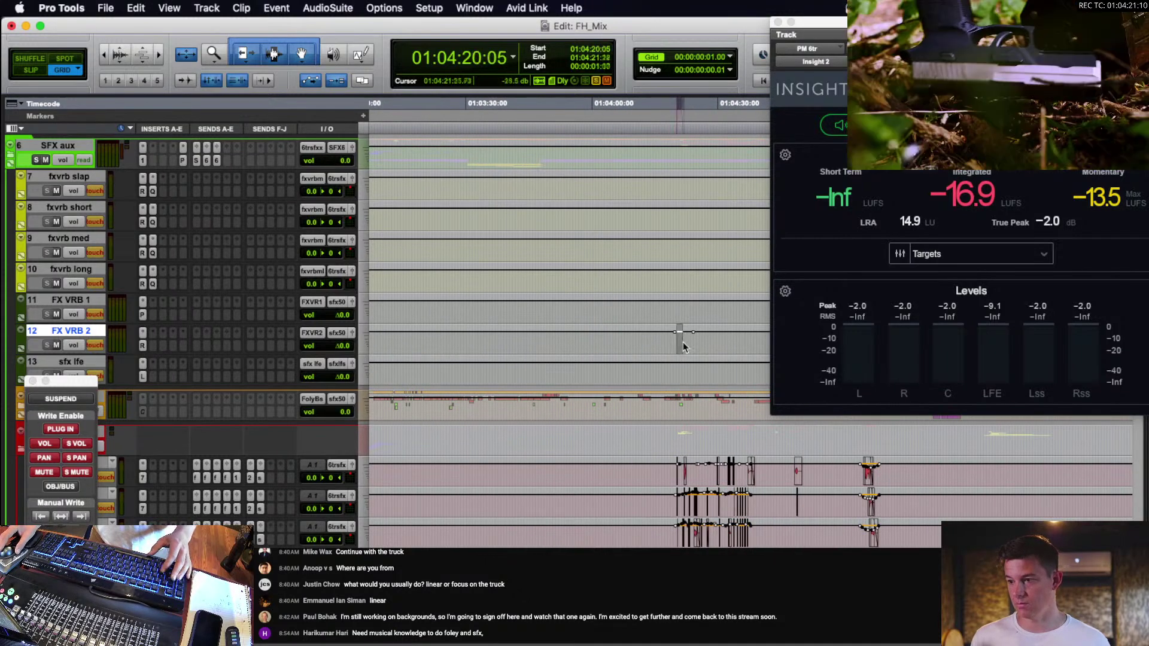
left_click_drag(684, 344, 679, 337)
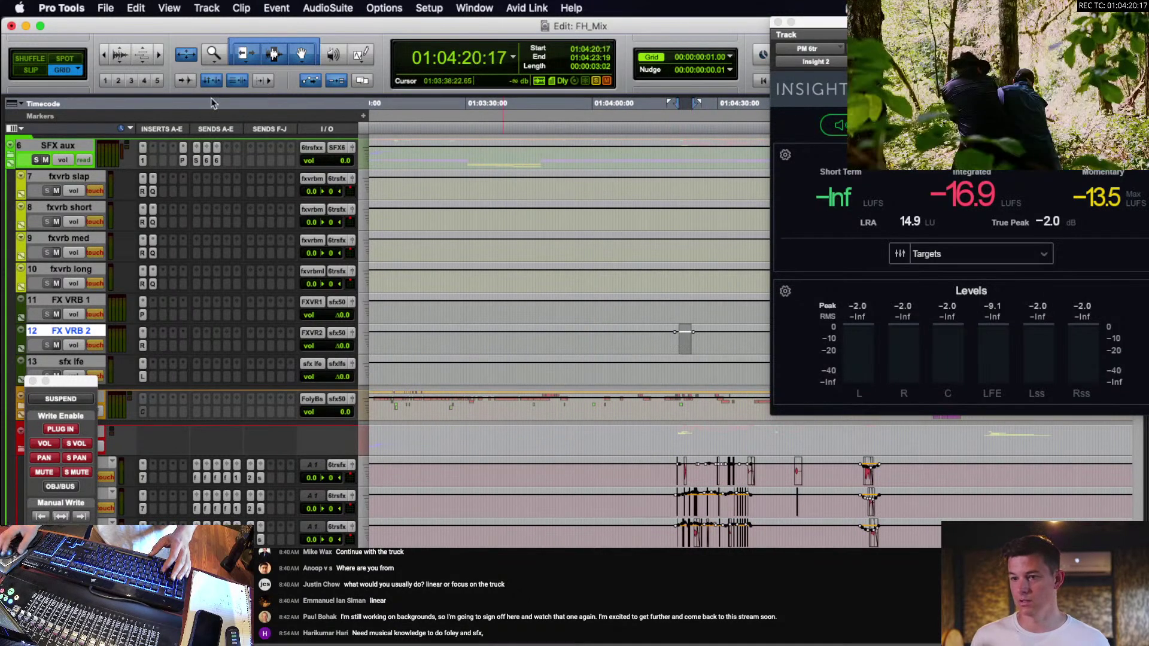
left_click(137, 9)
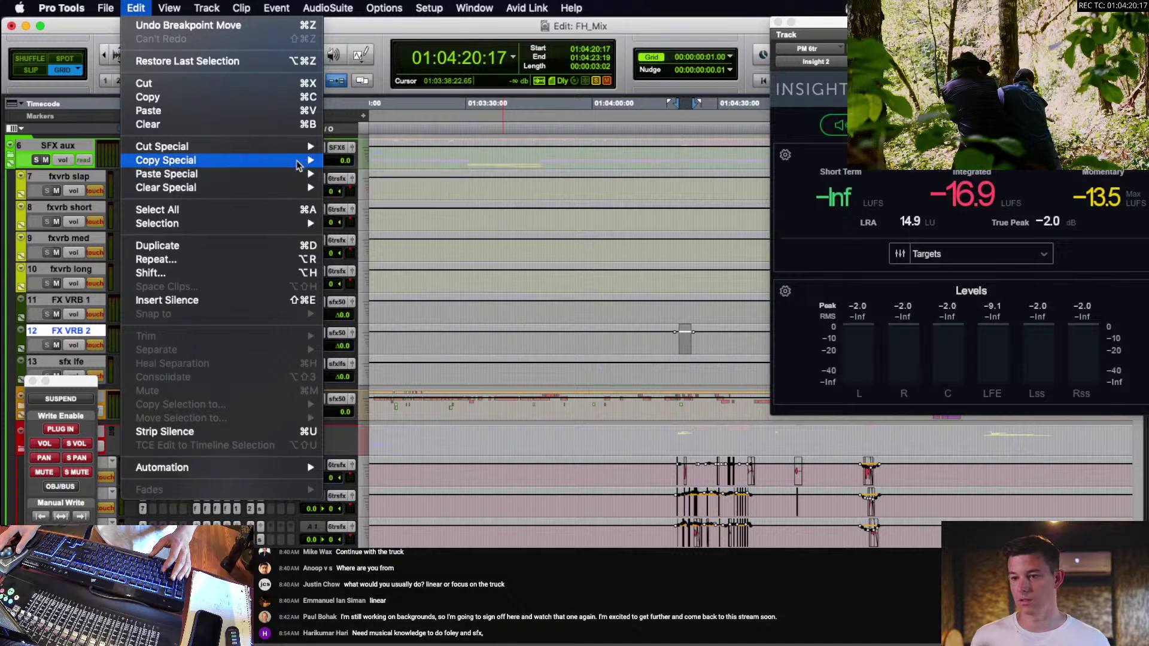
mouse_move(298, 162)
left_click(361, 196)
key("r")
key("r")
key("r")
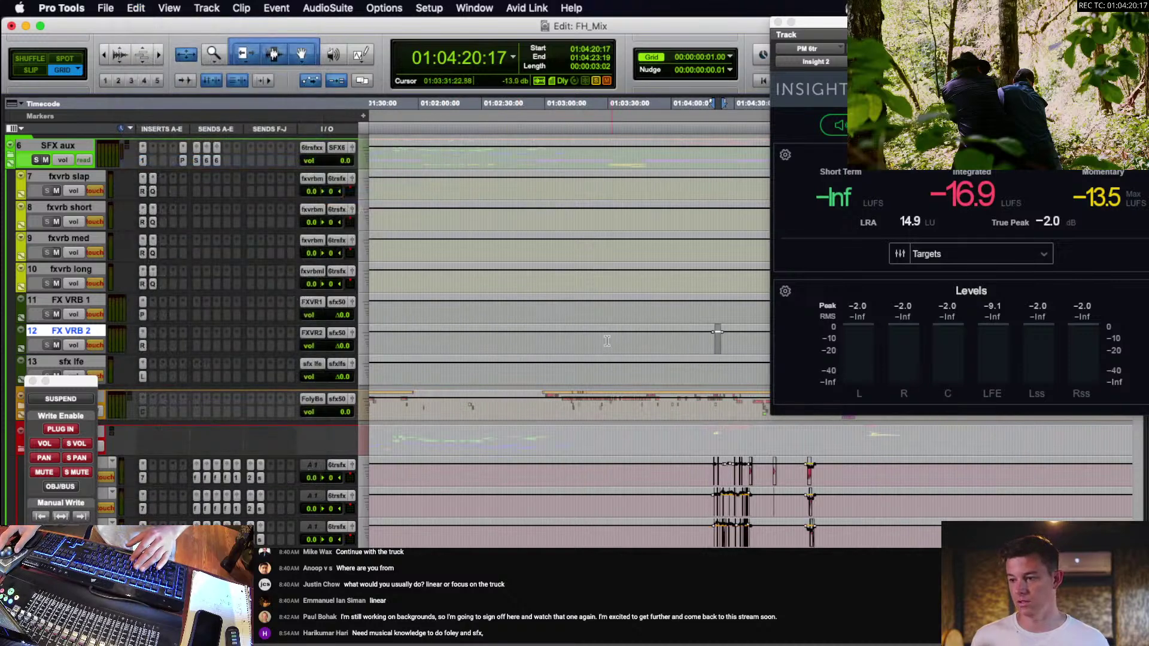
left_click_drag(572, 344, 748, 353)
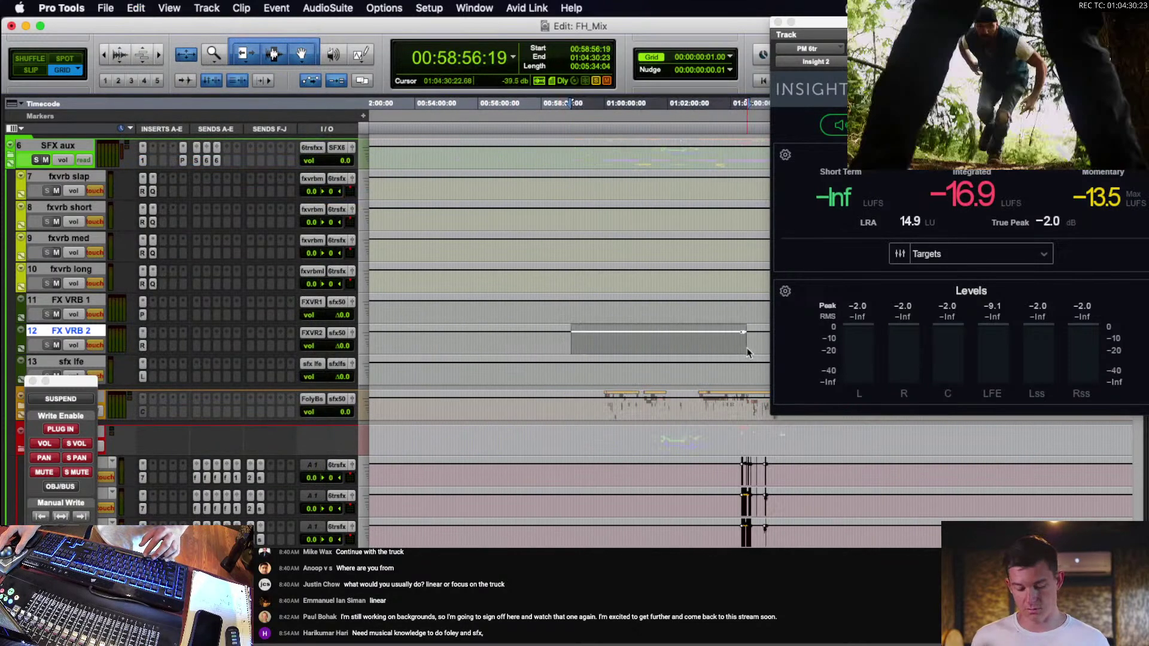
key("super+v")
Clear FX VRB 2's volume automation from 00:58:26:18 to 01:05:05:01.
left_click_drag(556, 344, 754, 344)
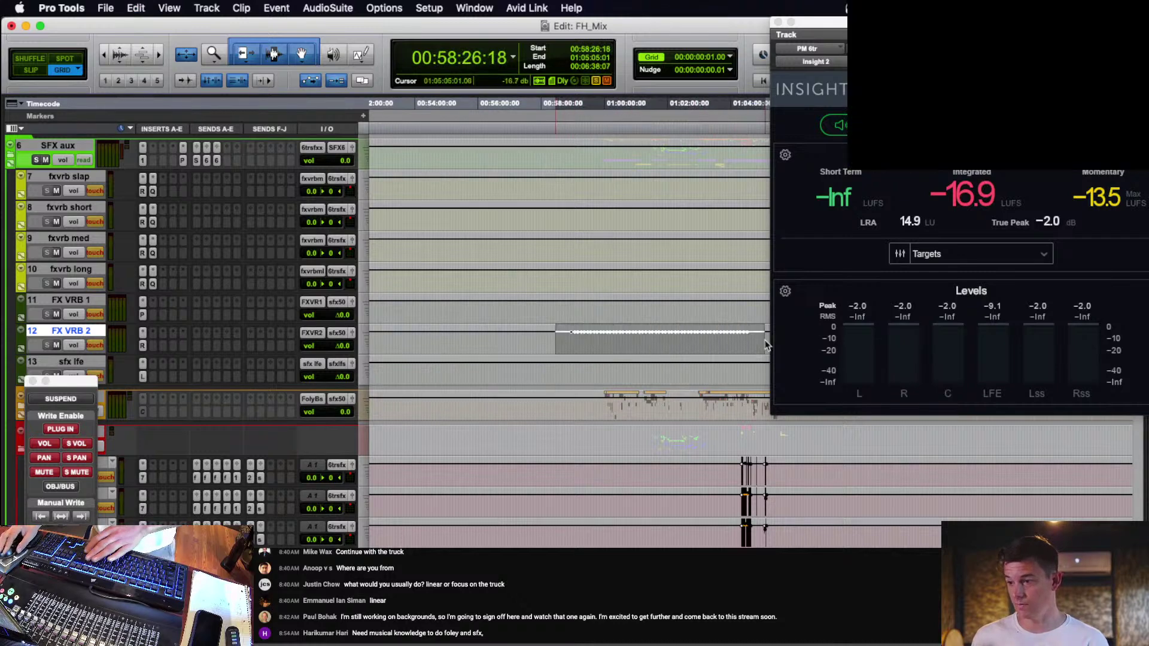
key("Down")
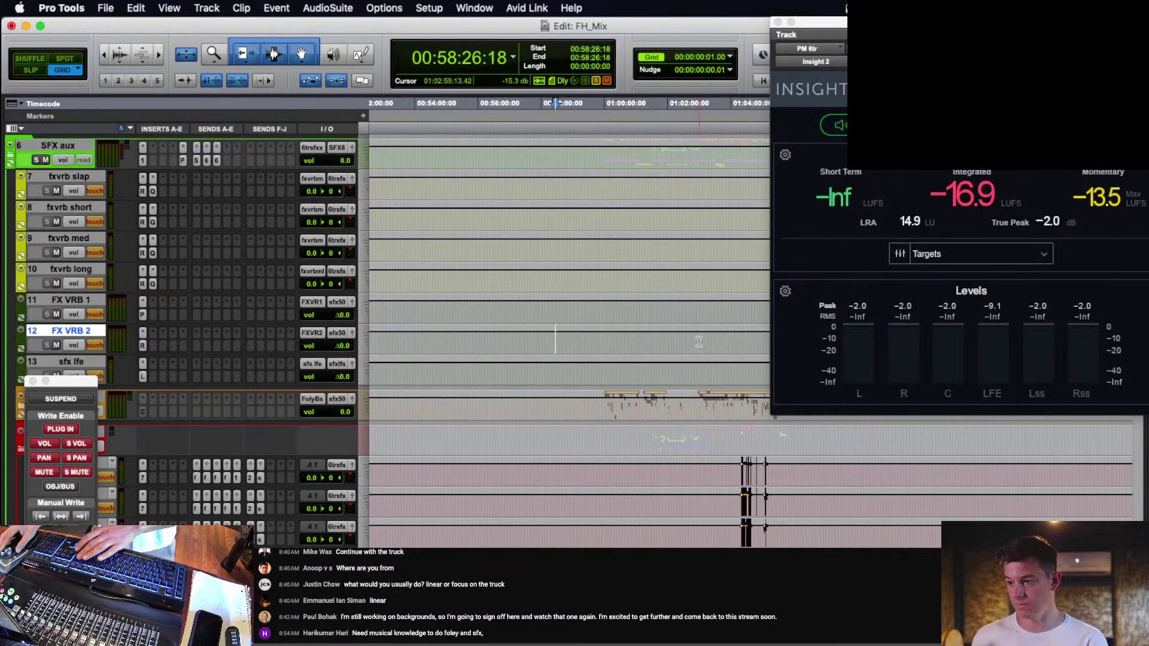
Locate fx c m 4's pass-by clip near 01:02:33, solo the track and play through the clip, including from 01:02:34:06.
scroll(701, 343, "down", 10)
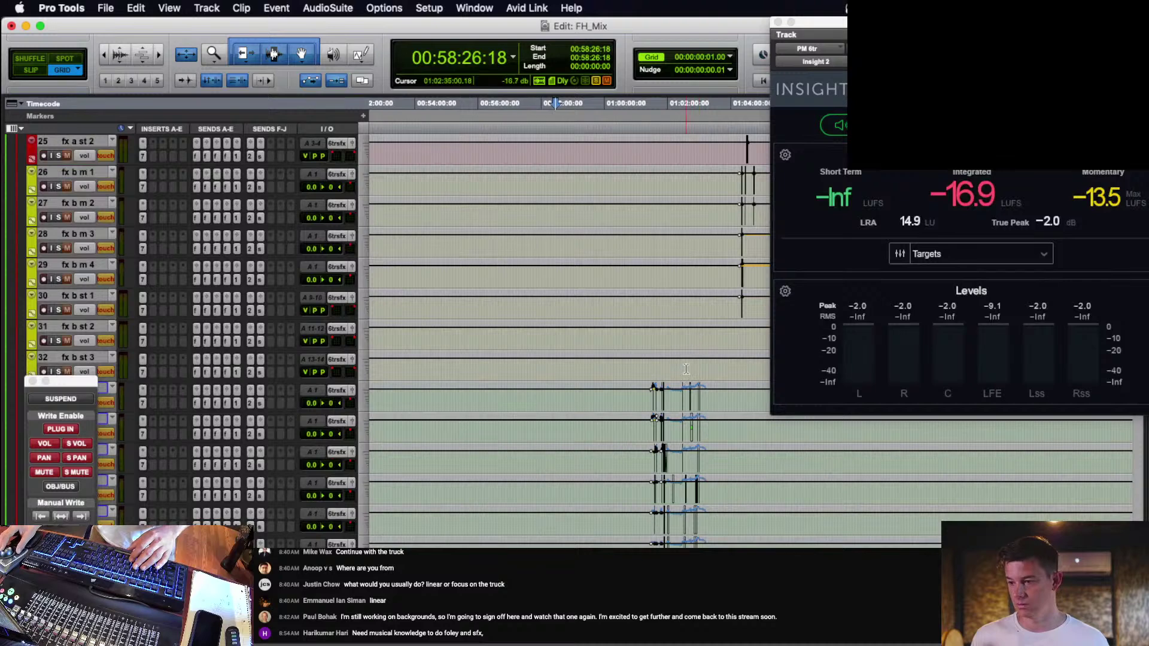
left_click(686, 370)
key("t")
key("t")
key("t")
scroll(672, 413, "down", 3)
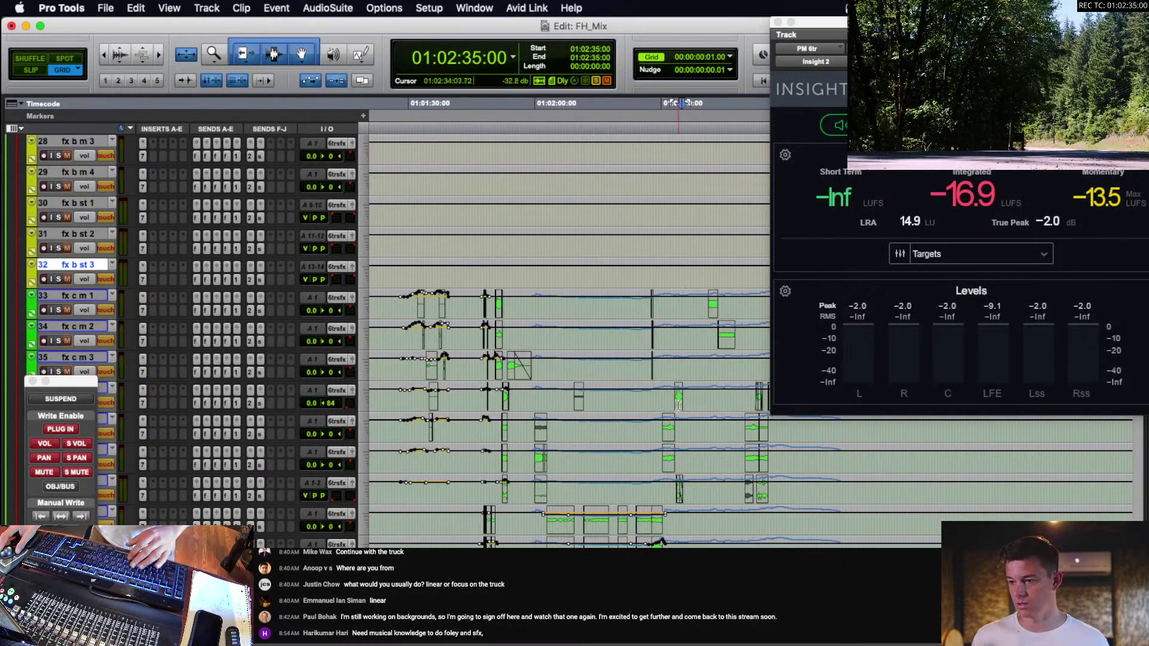
left_click(678, 401)
key("t")
key("t")
key("t")
left_click(642, 401)
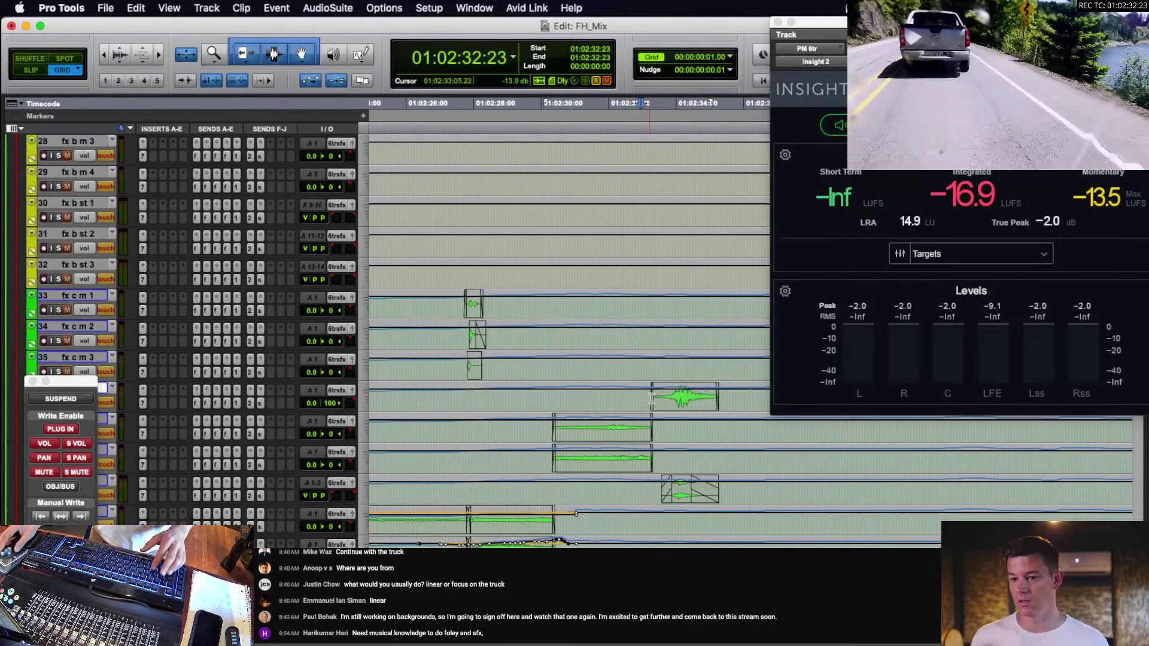
key("space")
left_click(684, 400)
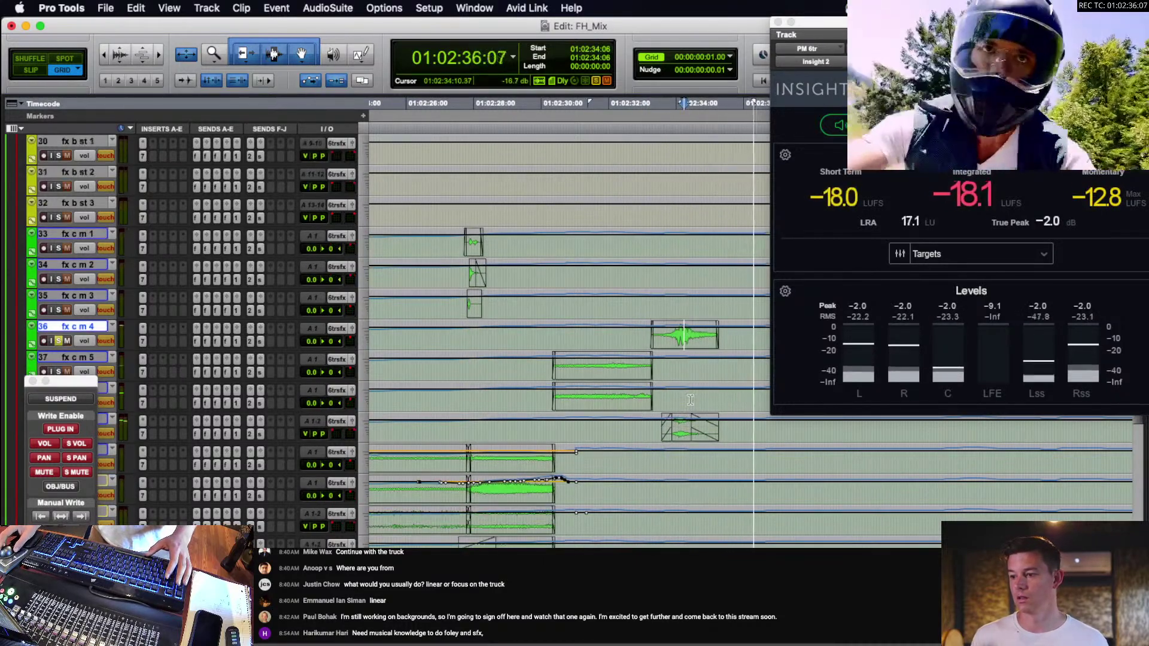
scroll(688, 360, "down", 2)
key("space")
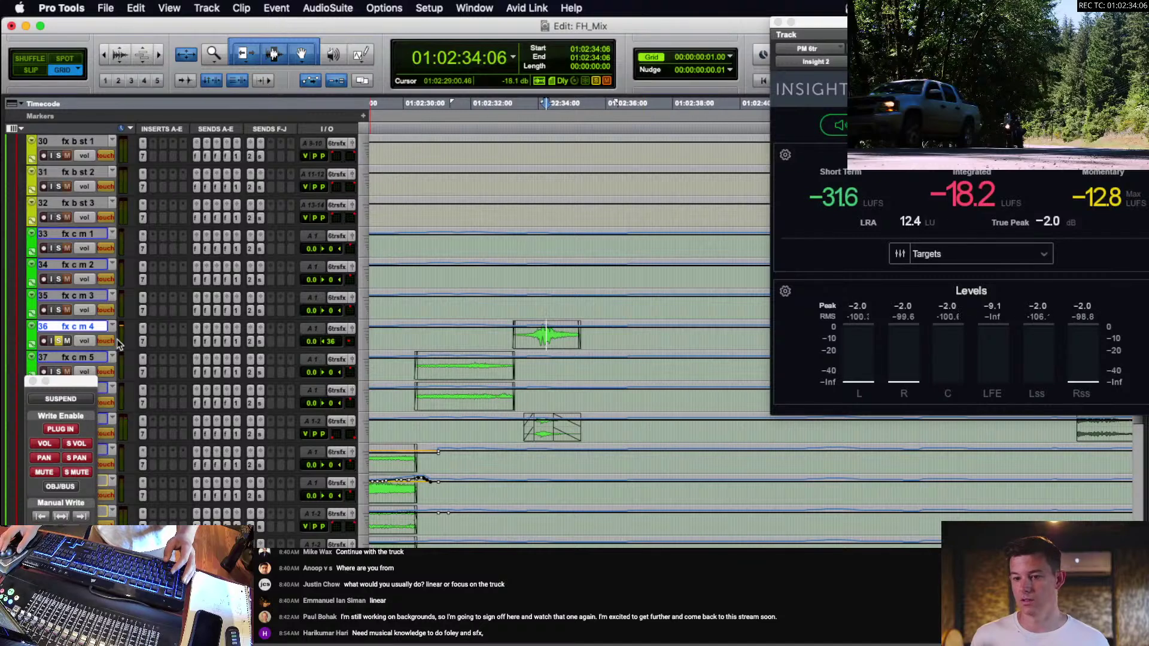
Show the FX VRB 2 send level automation on all fx tracks and bring fx d m 7's pass-by into view.
left_click(89, 341)
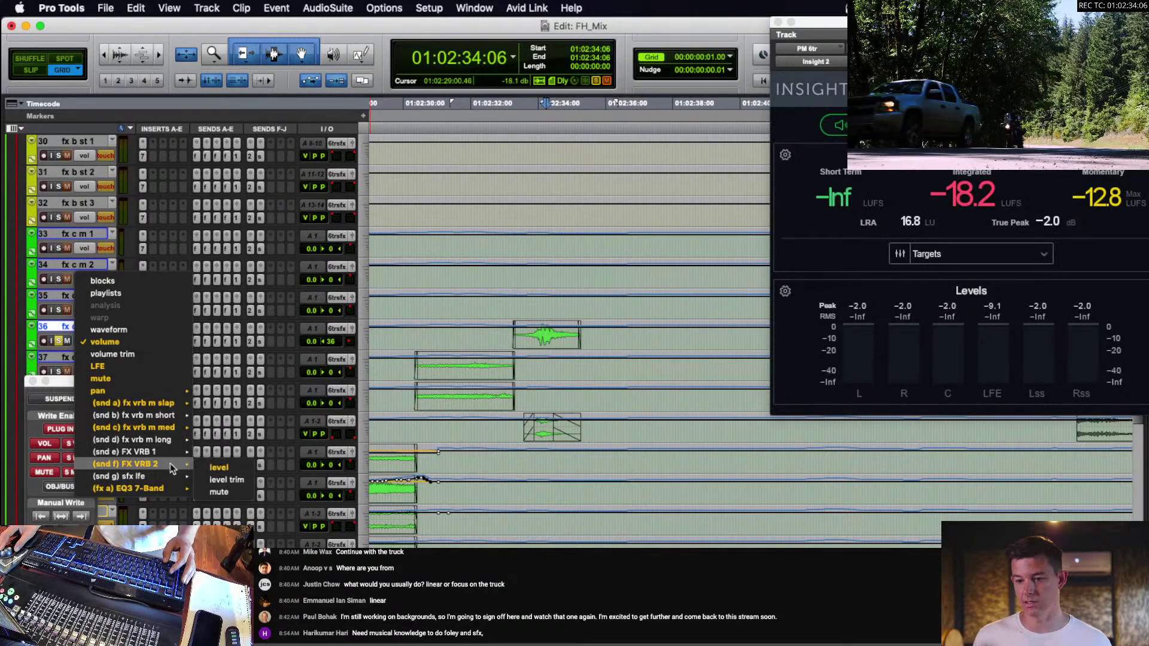
left_click(228, 468, "alt")
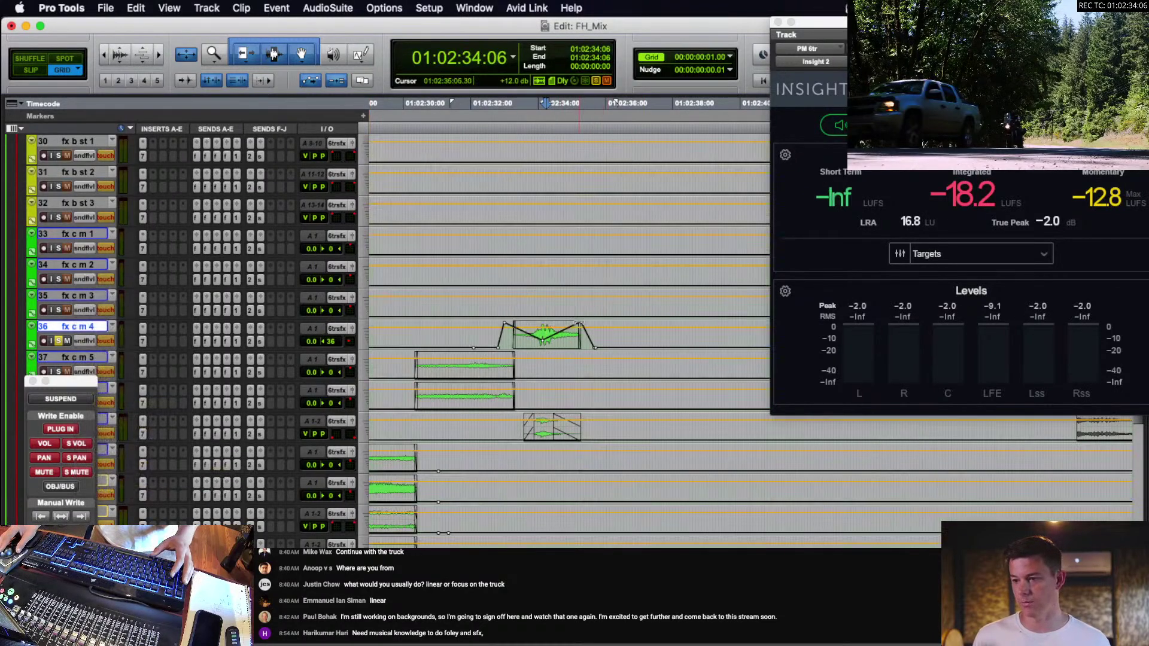
scroll(549, 427, "down", 5)
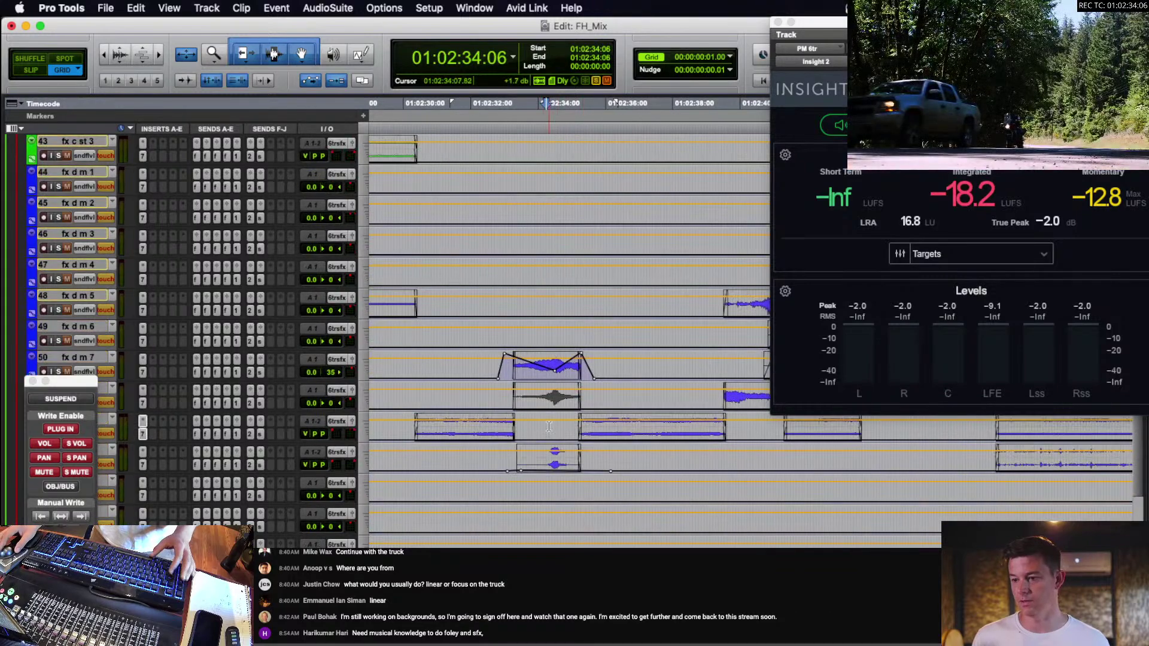
Solo fx d m 7 and play its pass-by from 01:02:33:12 and 01:02:33:23, then restart playback from 01:02:32:01.
key("space")
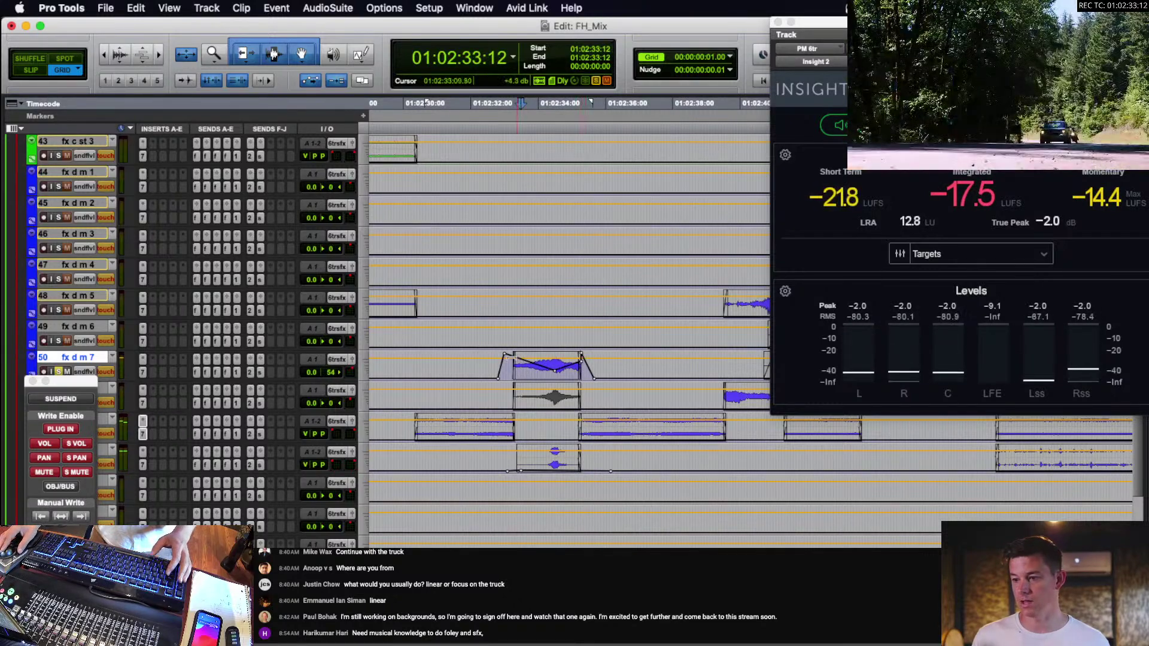
key("space")
left_click(541, 370)
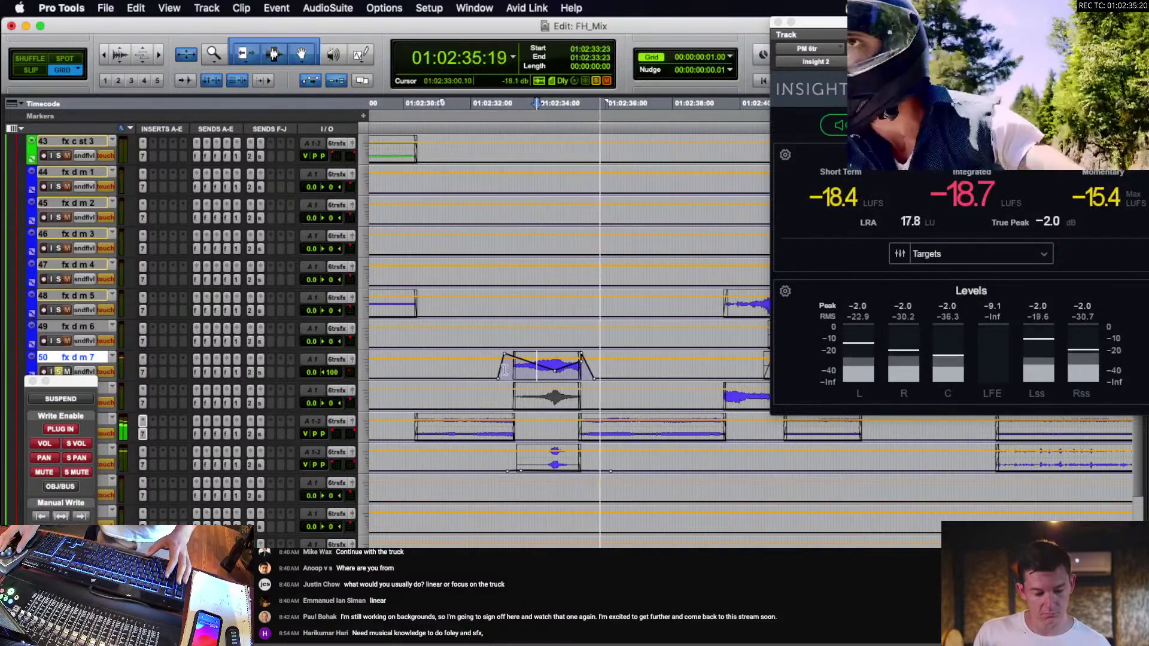
key("space")
left_click(472, 362)
key("space")
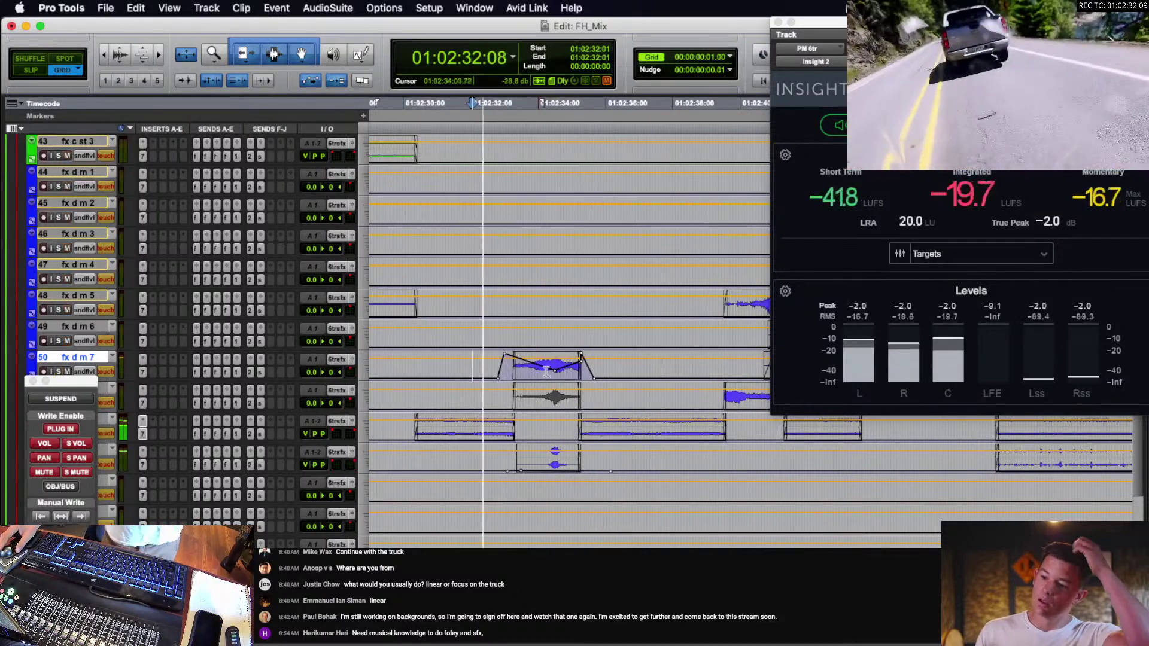
Lower the FX VRB 2 send breakpoints at the end and start of fx d m 7's pass-by and replay from 01:02:33:15.
left_click_drag(583, 358, 587, 369)
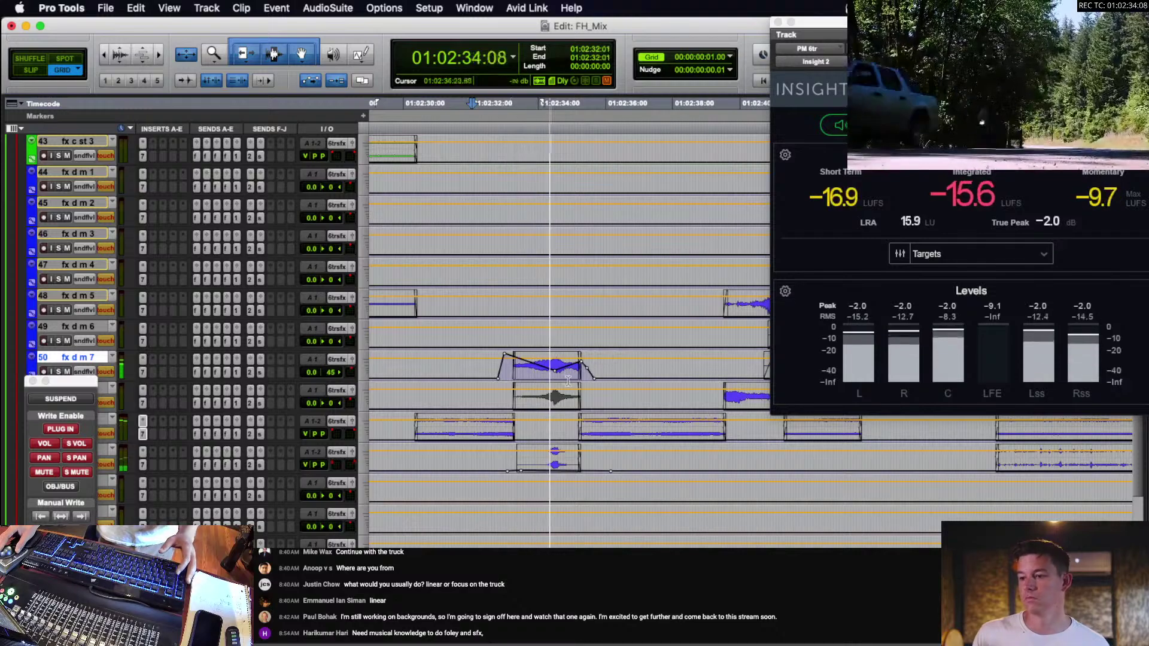
left_click(567, 368)
left_click_drag(505, 354, 505, 361)
left_click(525, 369)
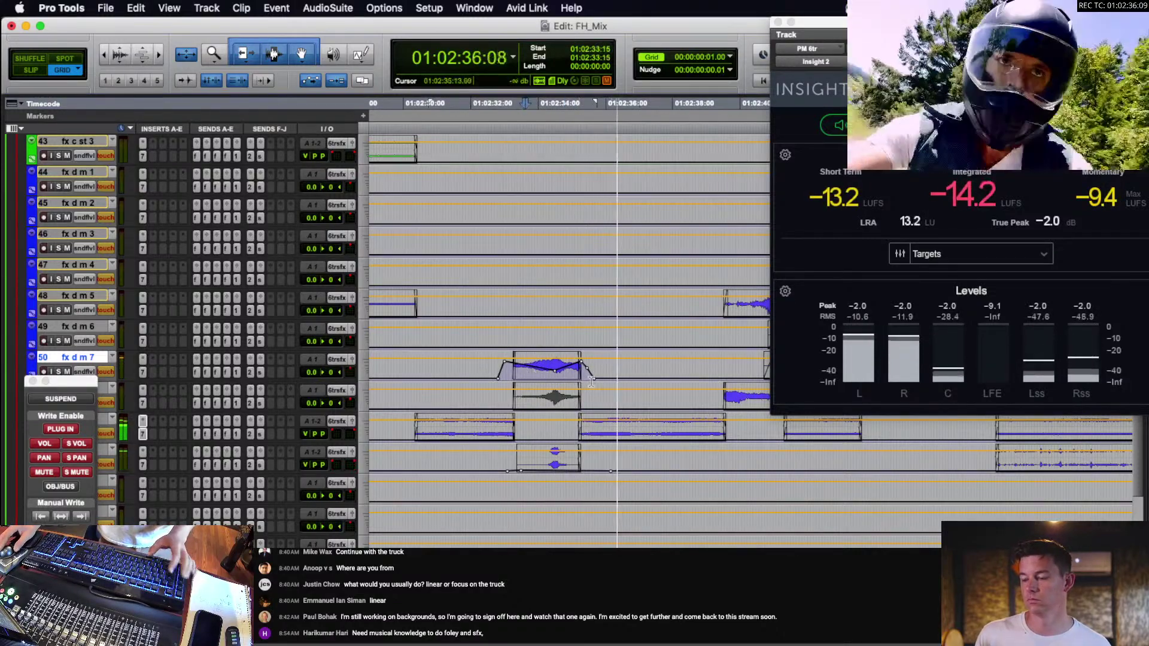
Switch the fx tracks' view back to volume and play the following motorcycle clips, continuing from 01:02:42:21.
scroll(592, 383, "up", 10)
key("r")
scroll(595, 386, "down", 7)
scroll(595, 386, "right", 5)
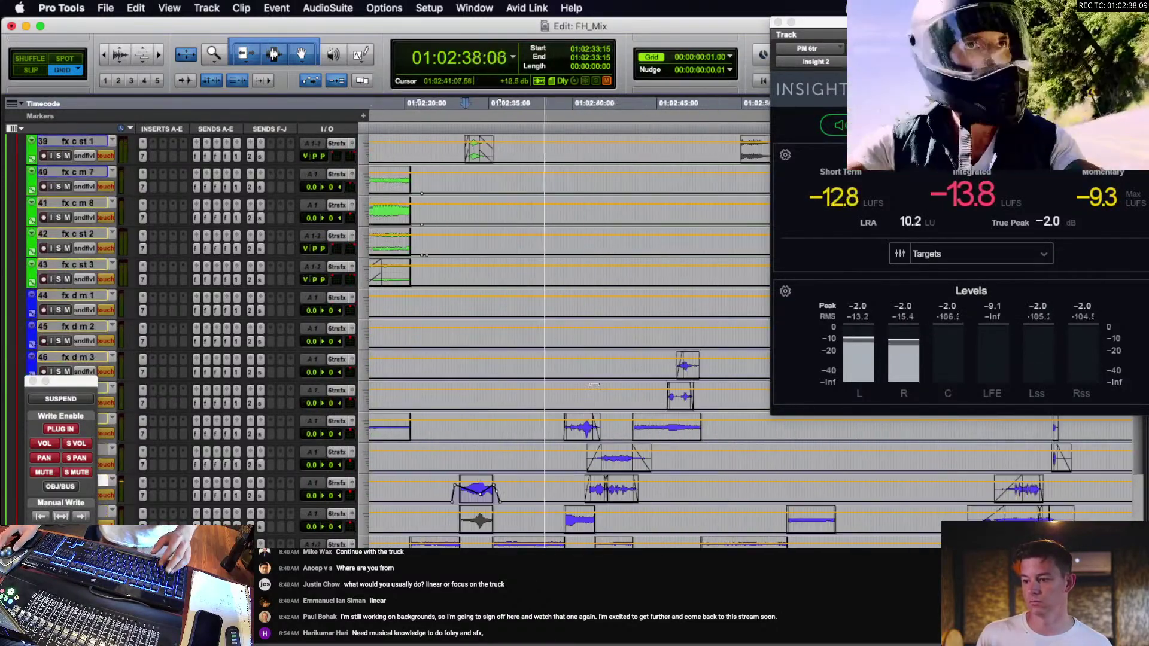
scroll(596, 386, "down", 3)
left_click(594, 443)
key("minus")
key("minus")
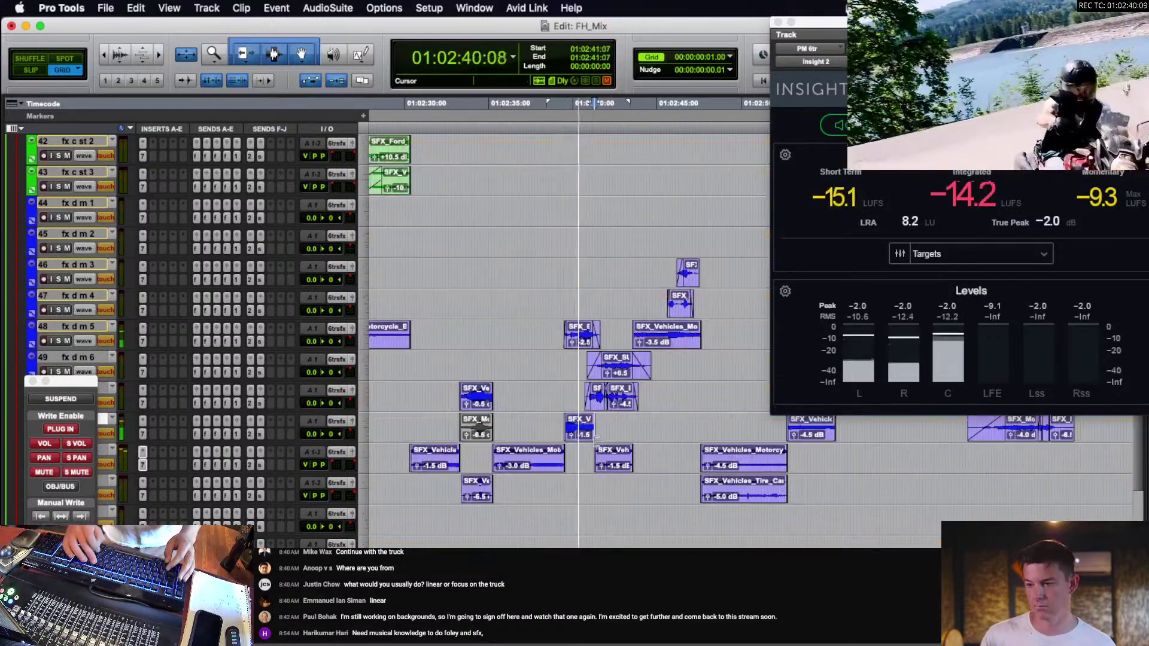
left_click(622, 438)
key("t")
scroll(622, 429, "right", 10)
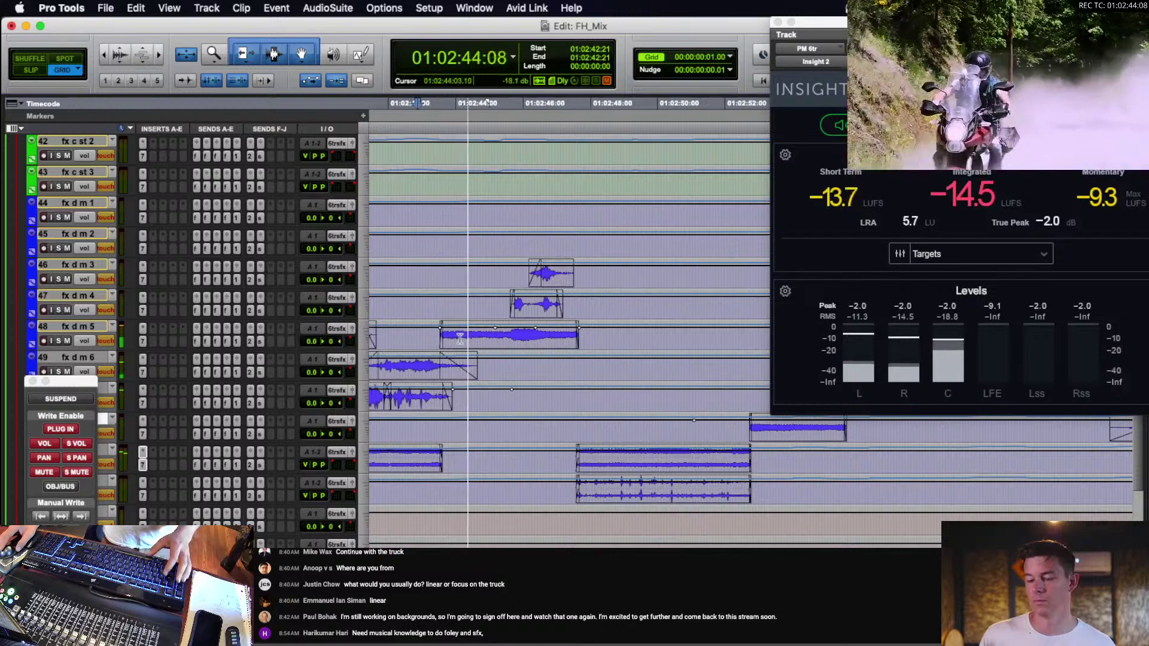
Audition fx d m 5's clip soloed, then write volume moves on fx d m 3, fx d m 4 and fx d m 5 from 01:02:42:08.
left_click(440, 342)
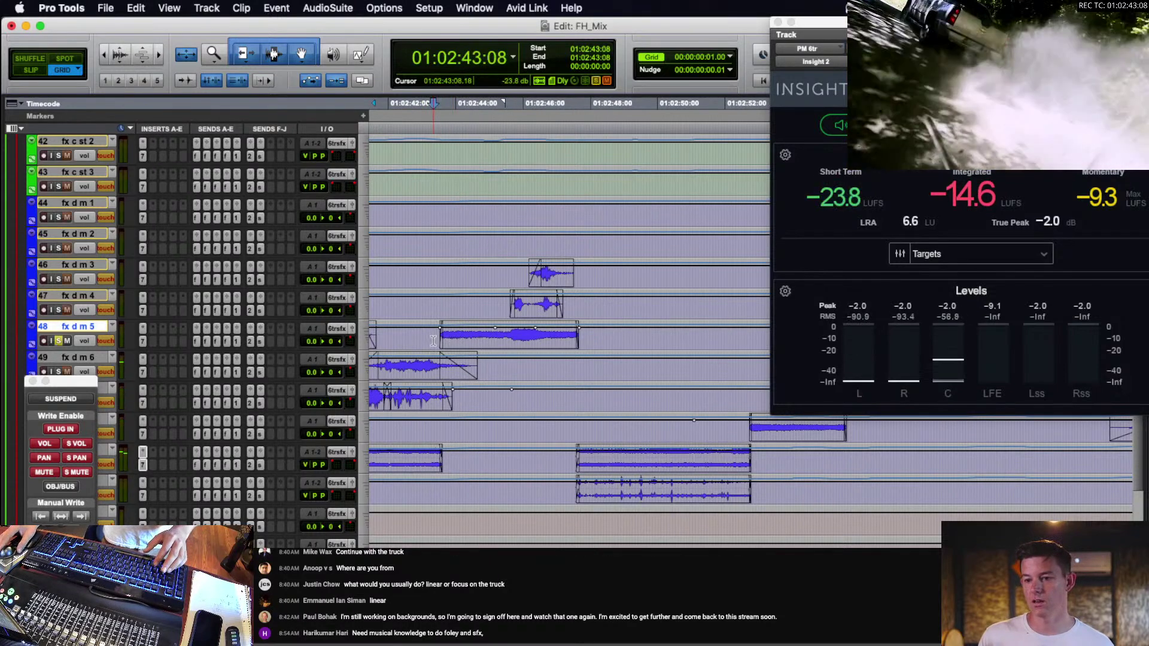
left_click_drag(426, 335, 611, 341)
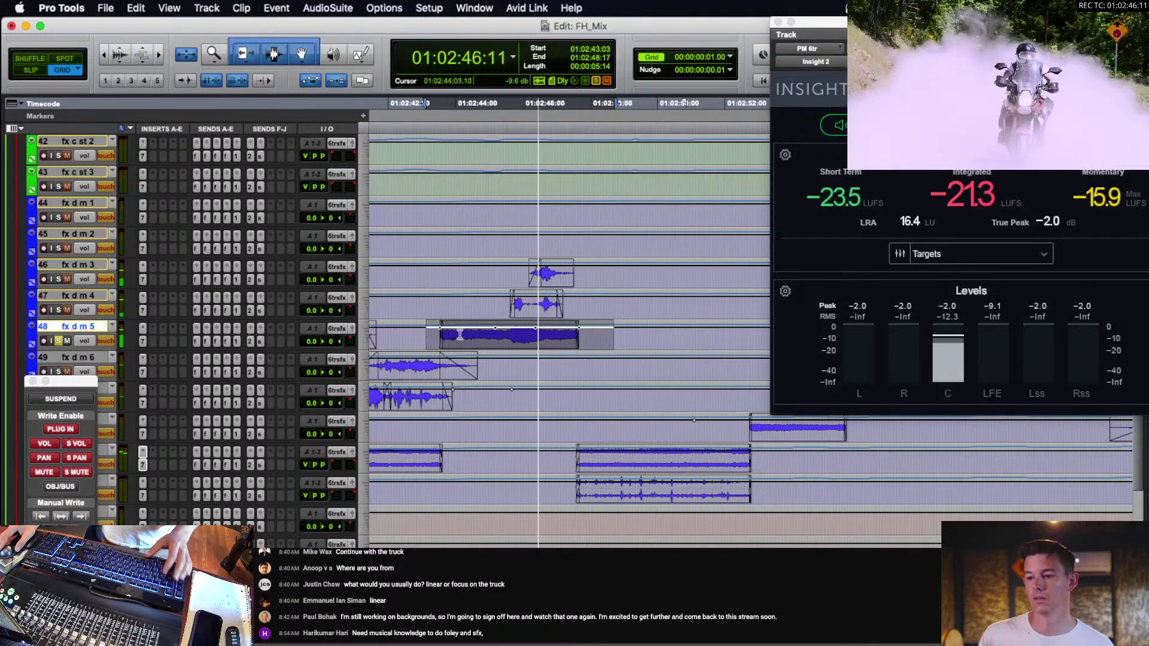
left_click(400, 338)
key("space")
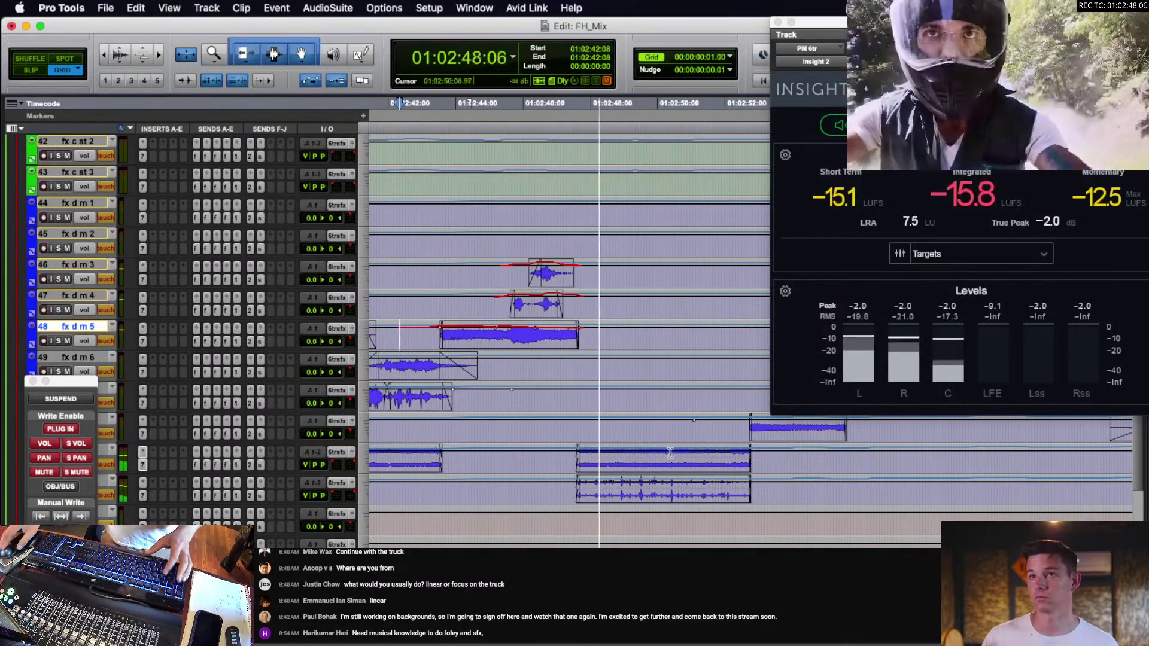
Play the stereo fx d clips from 01:02:47:04 and follow them up to the fx d m 8 clip.
left_click(529, 459)
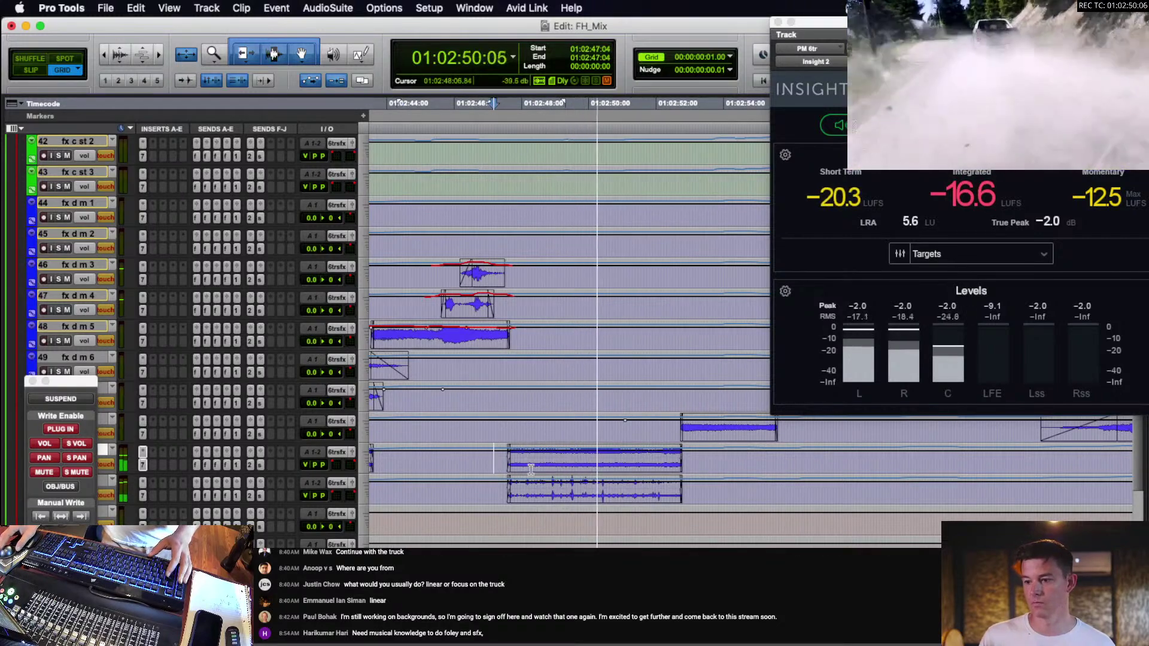
scroll(528, 460, "right", 4)
scroll(529, 459, "down", 1)
scroll(528, 459, "left", 2)
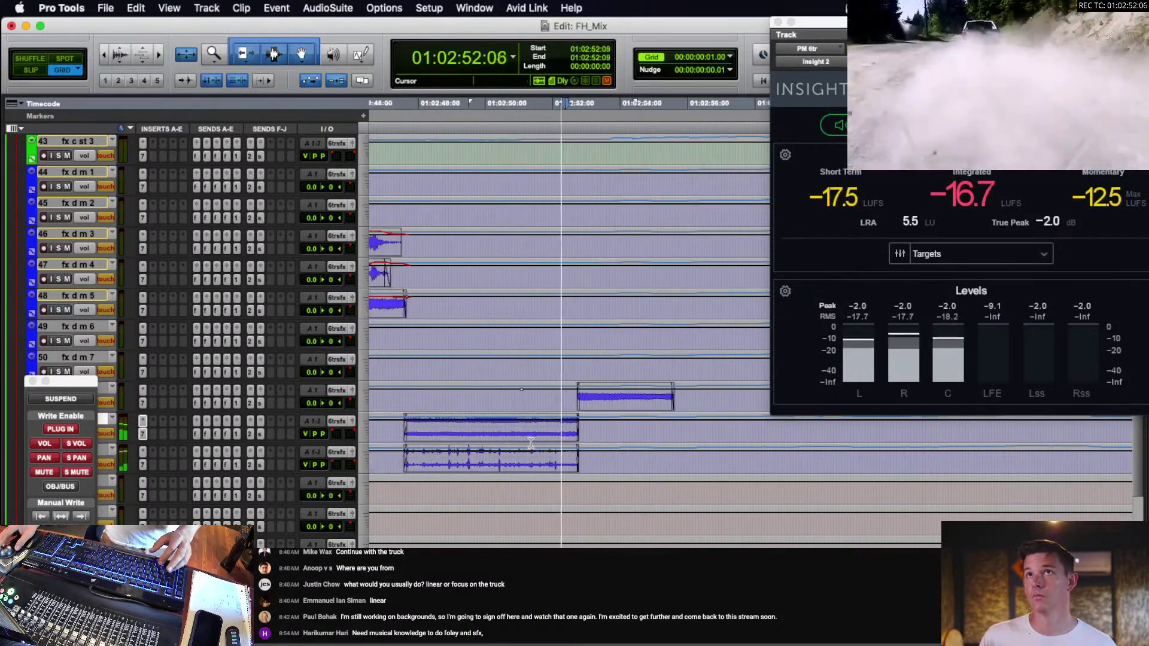
scroll(529, 458, "right", 2)
Write a volume ride reaching about +5.5 dB on fx d m 8's clip, playing from 01:02:51:18.
left_click(531, 443)
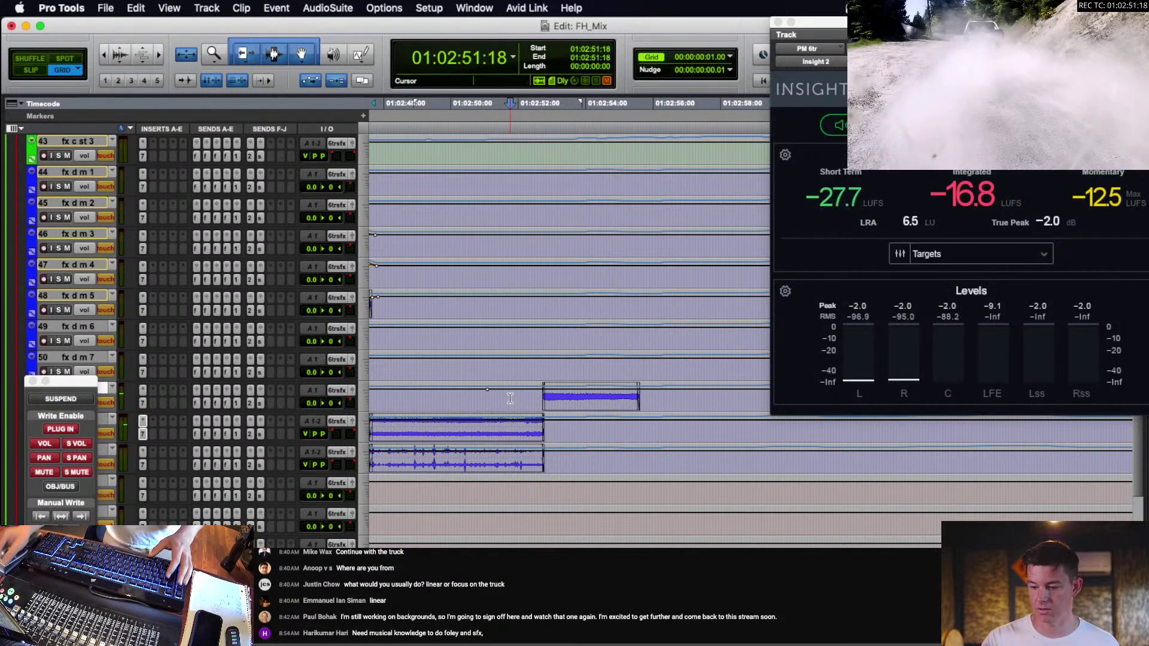
scroll(510, 398, "up", 5)
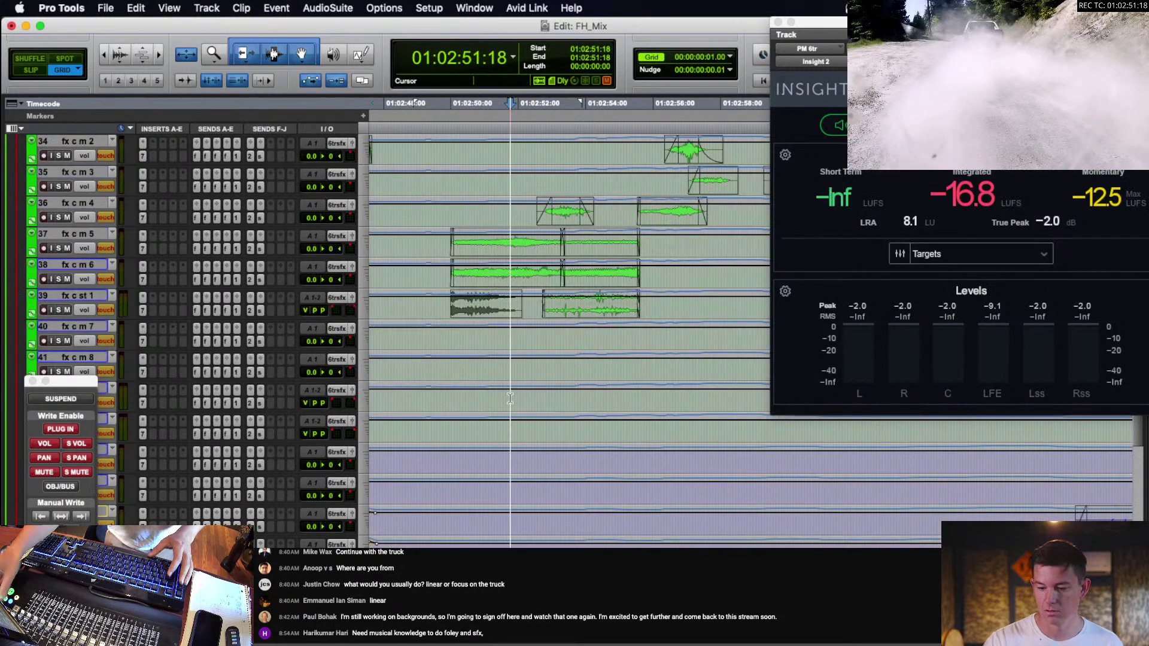
scroll(659, 443, "down", 6)
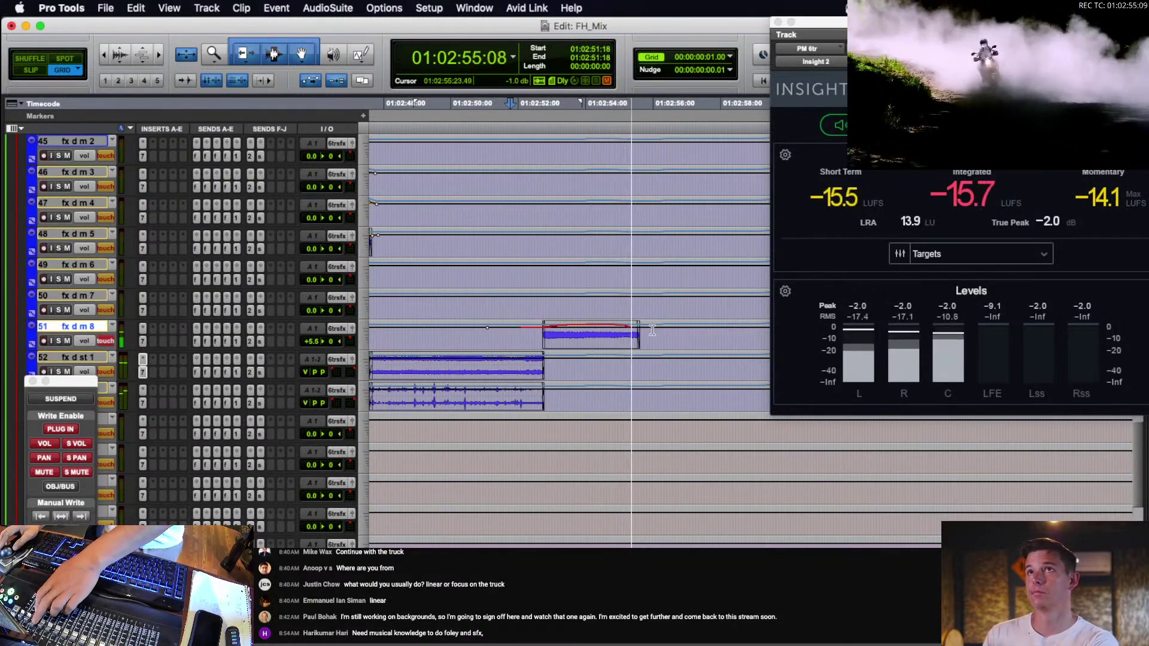
Play the fx c m 5 and fx c m 6 clips from 01:02:49:07, then again from 01:02:53:11, to check their levels.
scroll(539, 332, "up", 7)
key("space")
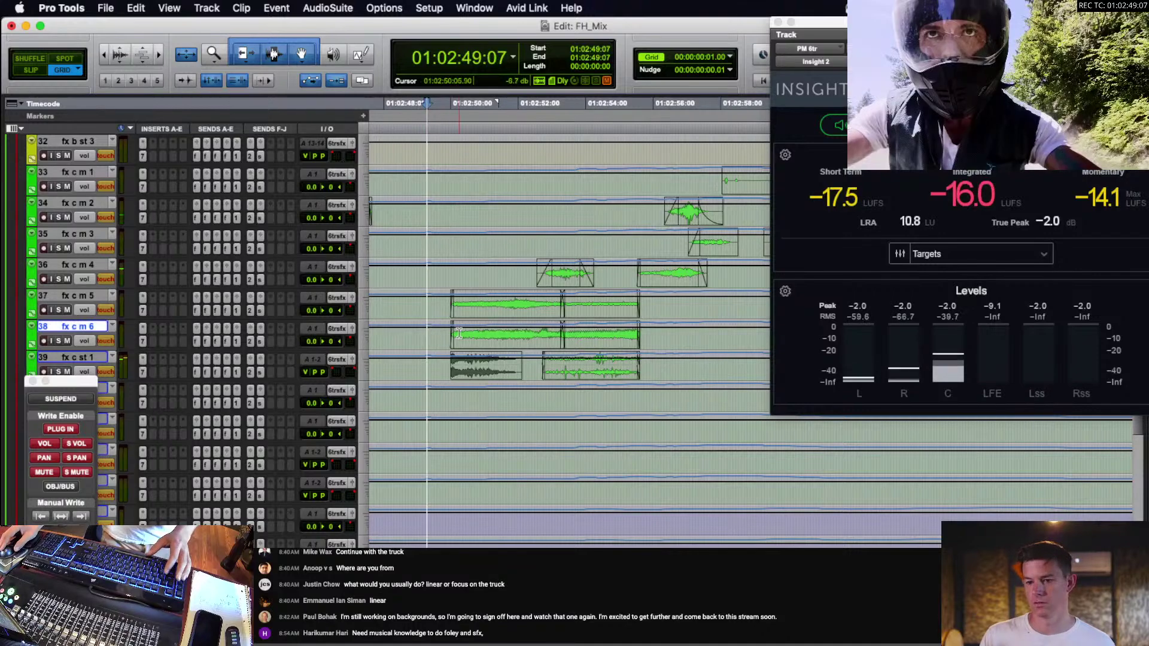
key("space")
scroll(479, 341, "up", 1)
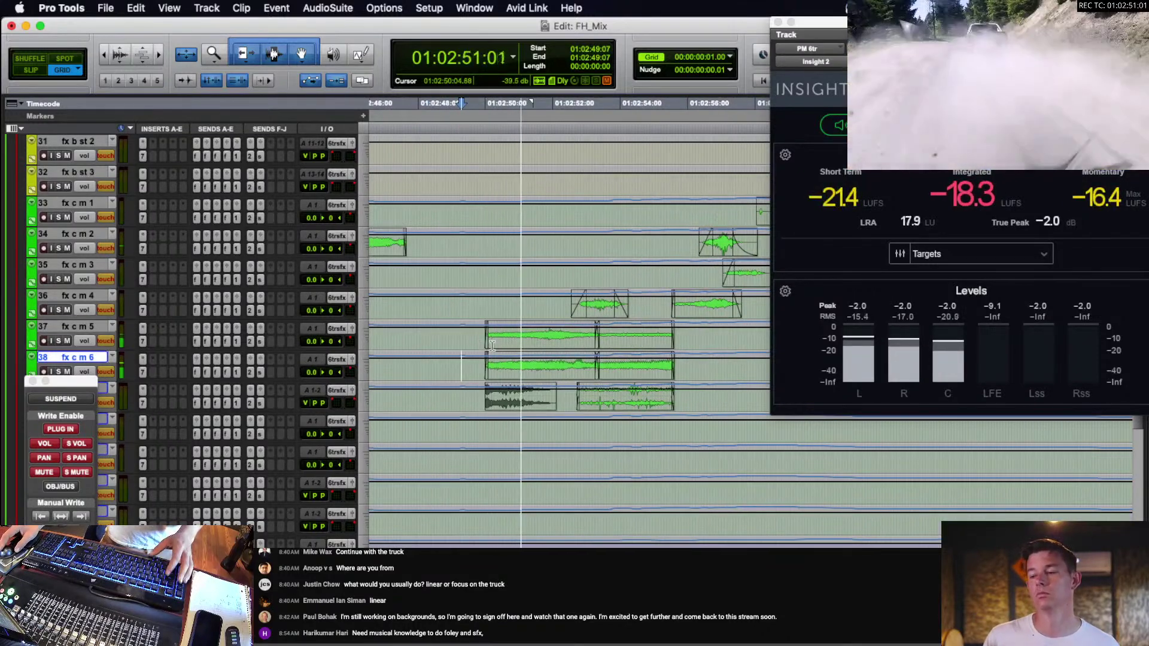
scroll(492, 346, "left", 2)
left_click(671, 367)
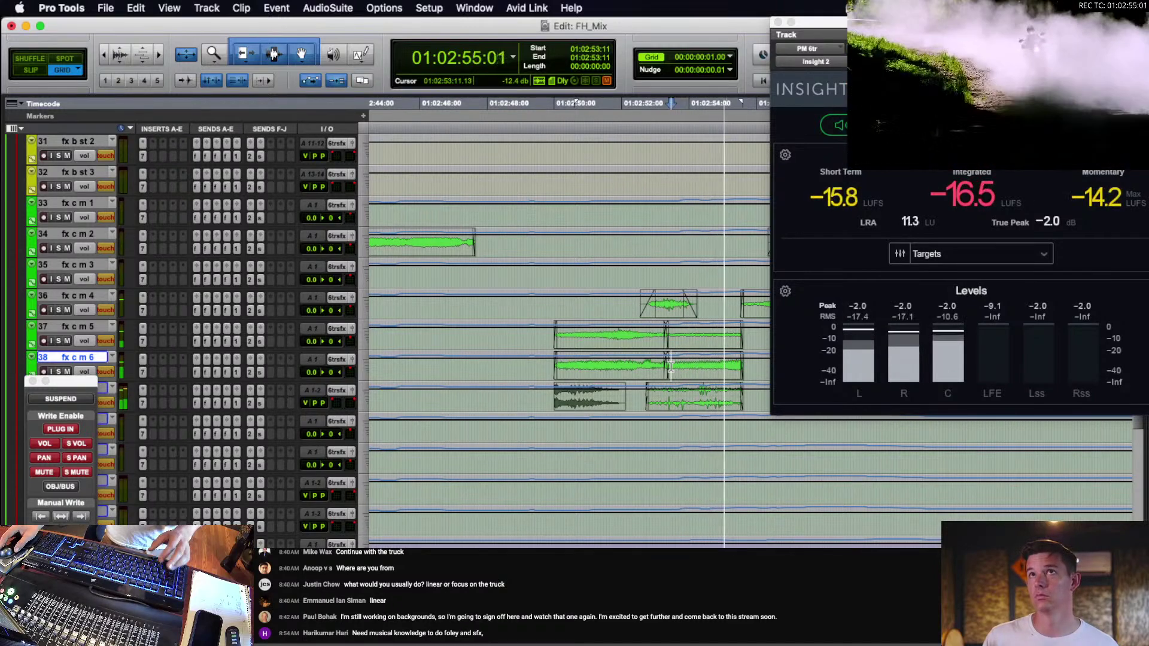
Write a volume ride dipping to about -8.1 dB on fx c m 6's clips, playing from 01:02:49:17.
scroll(663, 367, "right", 1)
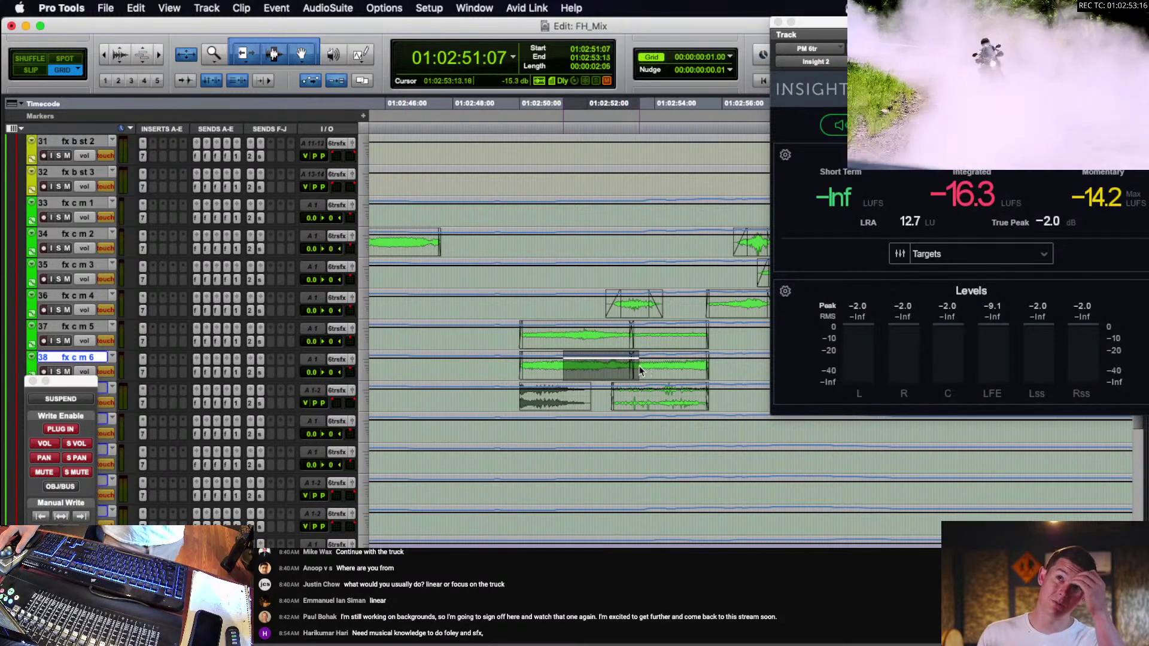
left_click(510, 369)
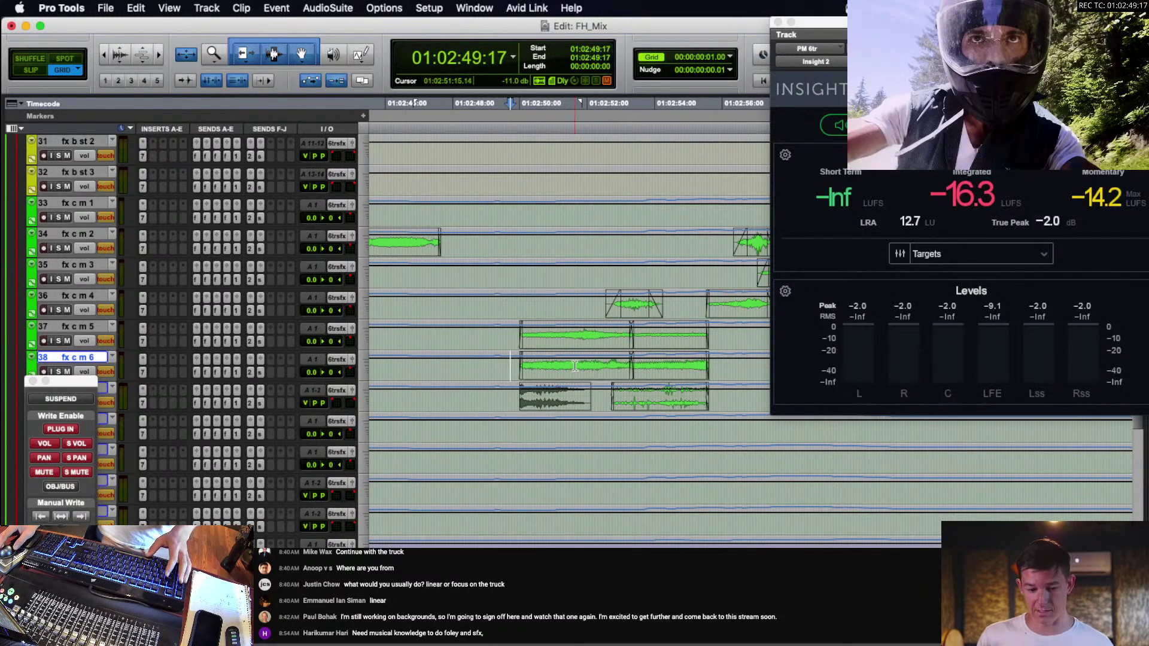
key("space")
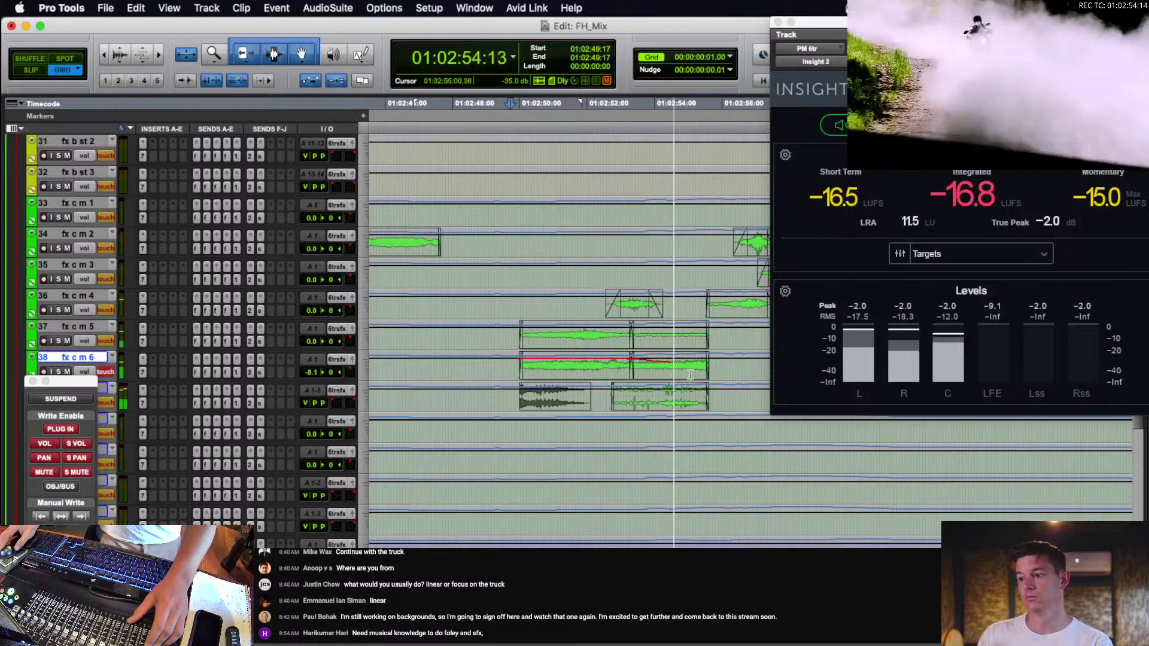
scroll(694, 372, "down", 1)
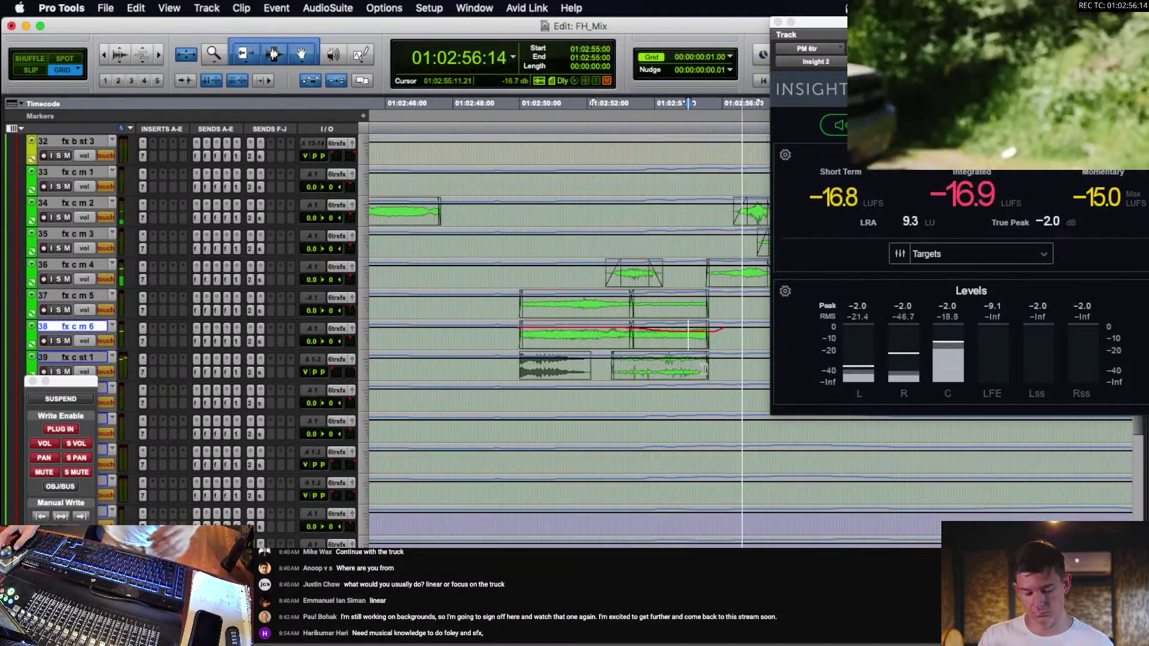
key("r")
scroll(700, 335, "right", 2)
scroll(700, 336, "down", 1)
key("space")
Write a pan move reaching about 18 on fx c m 4's clip, playing from 01:02:54:10.
left_click(684, 237)
key("t")
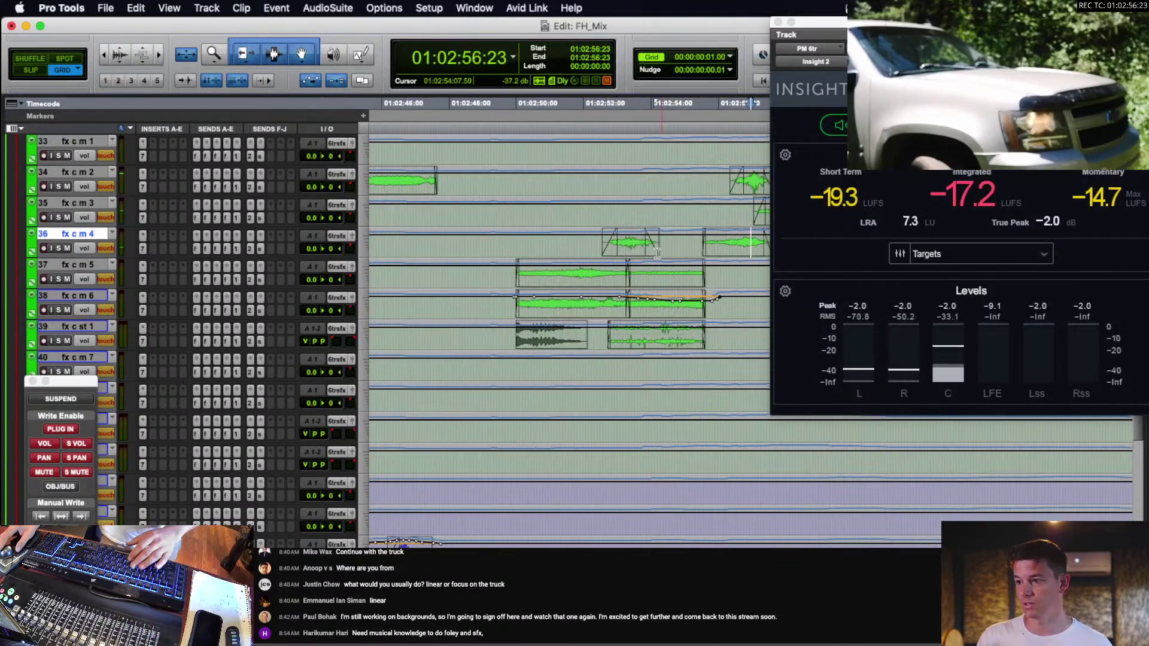
scroll(657, 253, "right", 3)
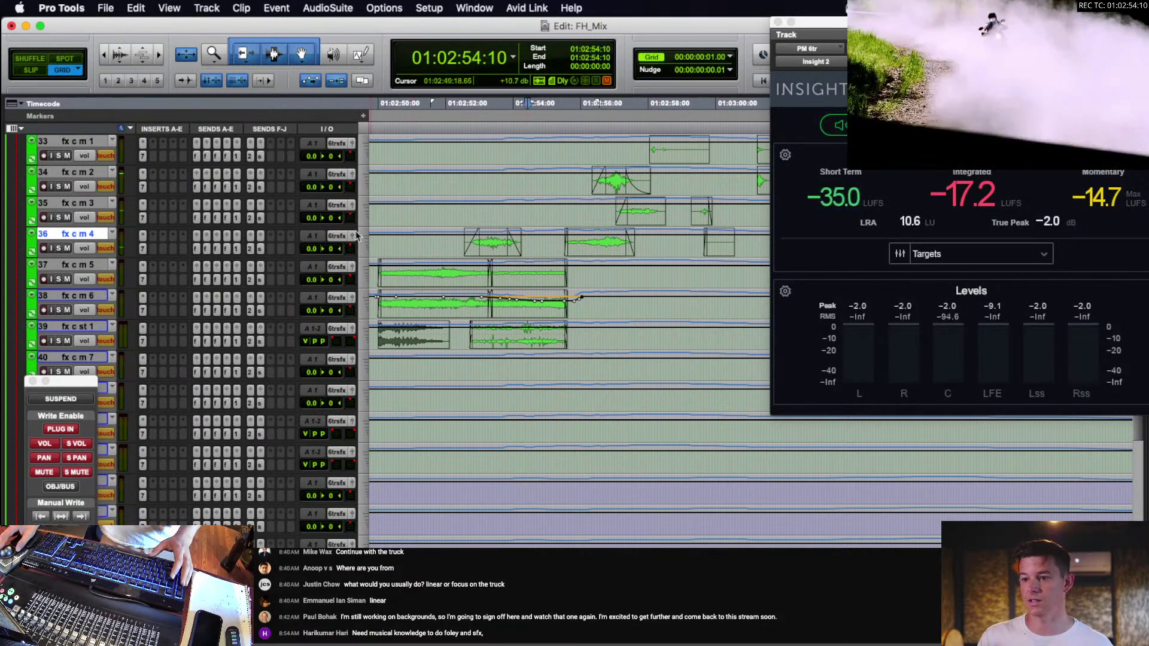
key("space")
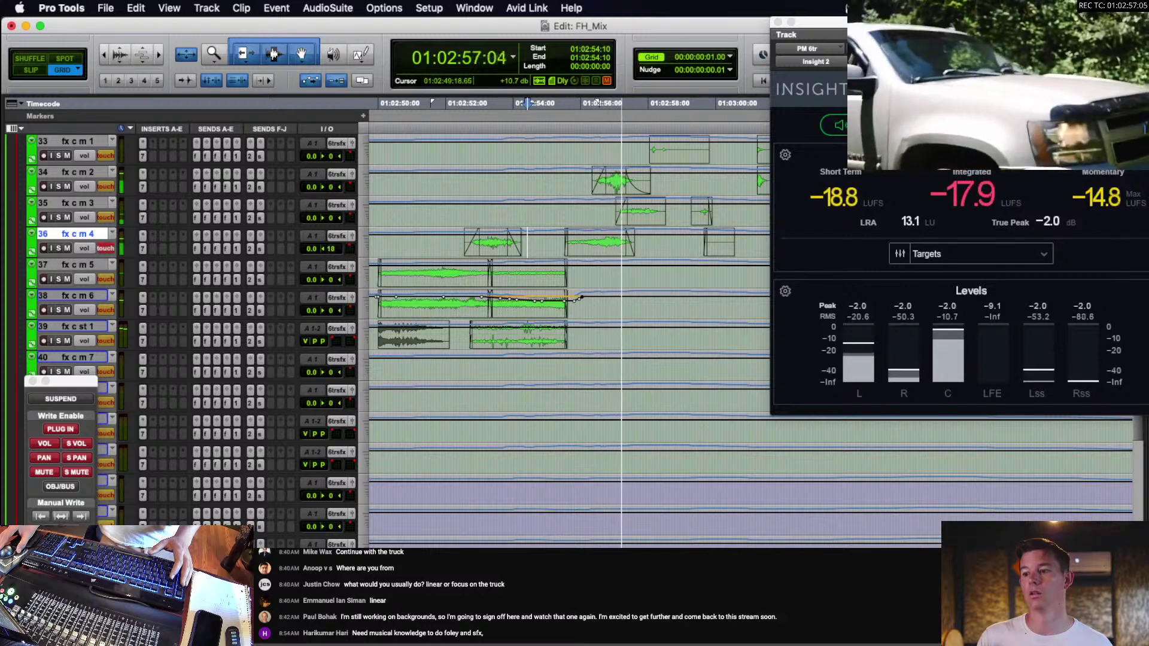
Open fx d m 8's surround panner to check its output during playback, stop at 01:03:02:08 and close the panner.
scroll(696, 317, "down", 5)
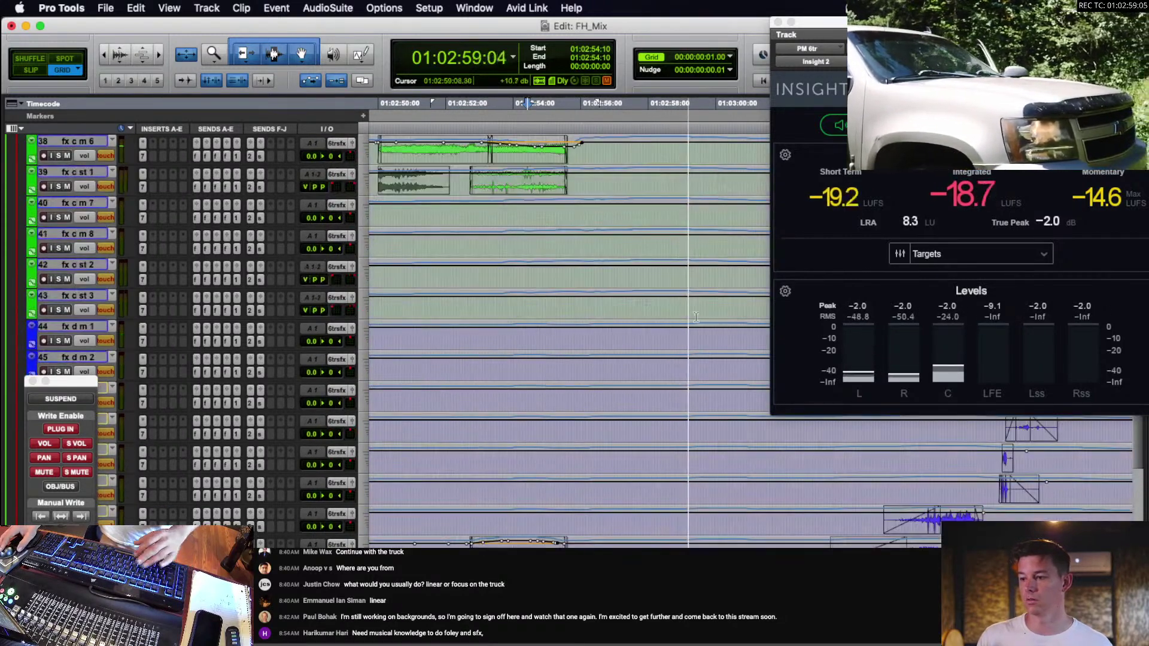
key("r")
scroll(376, 507, "down", 3)
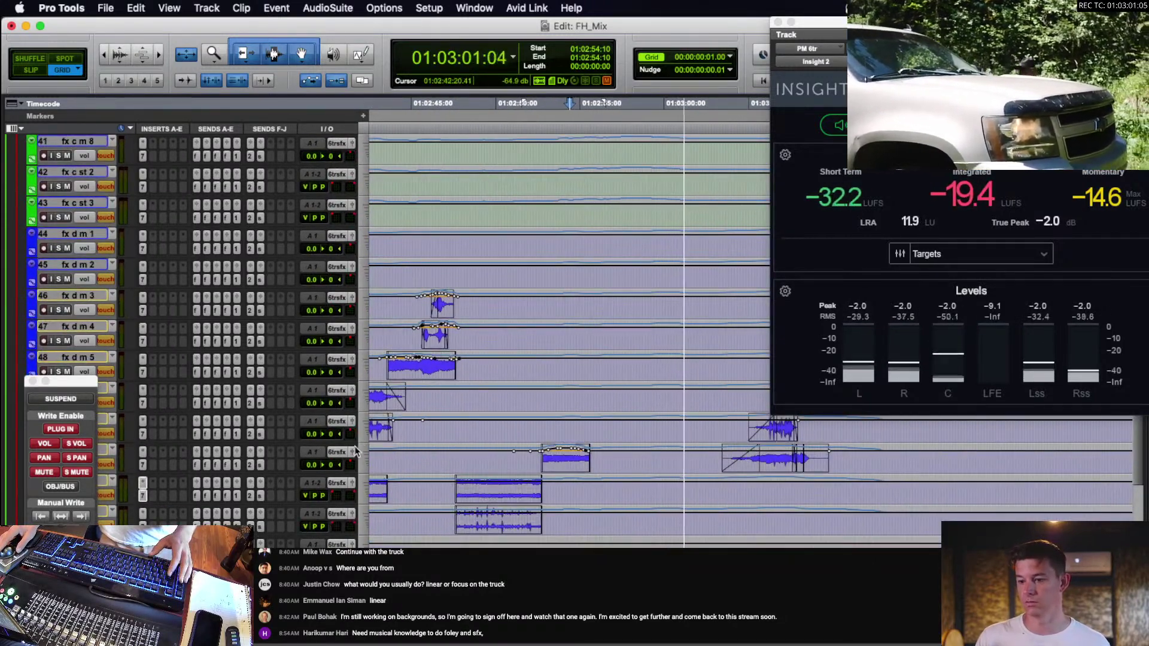
left_click(352, 466)
mouse_move(248, 103)
left_mouse_down()
mouse_move(185, 144)
mouse_move(209, 94)
mouse_move(262, 75)
left_mouse_up()
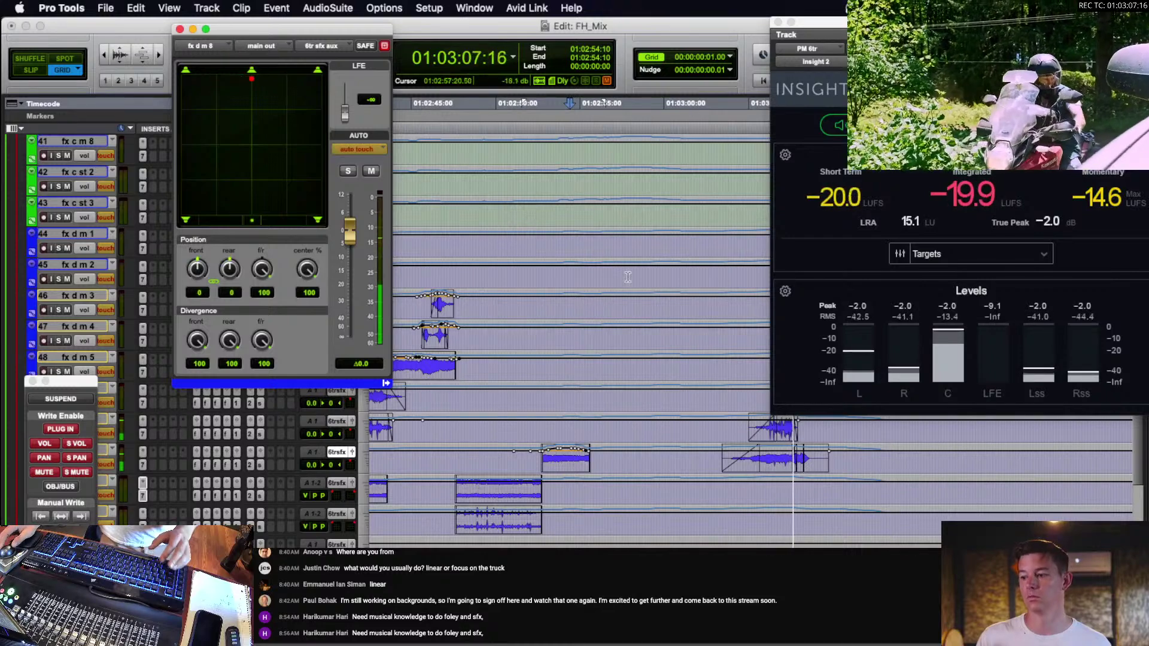
left_click(704, 430)
key("space")
key("r")
key("r")
scroll(692, 421, "up", 2)
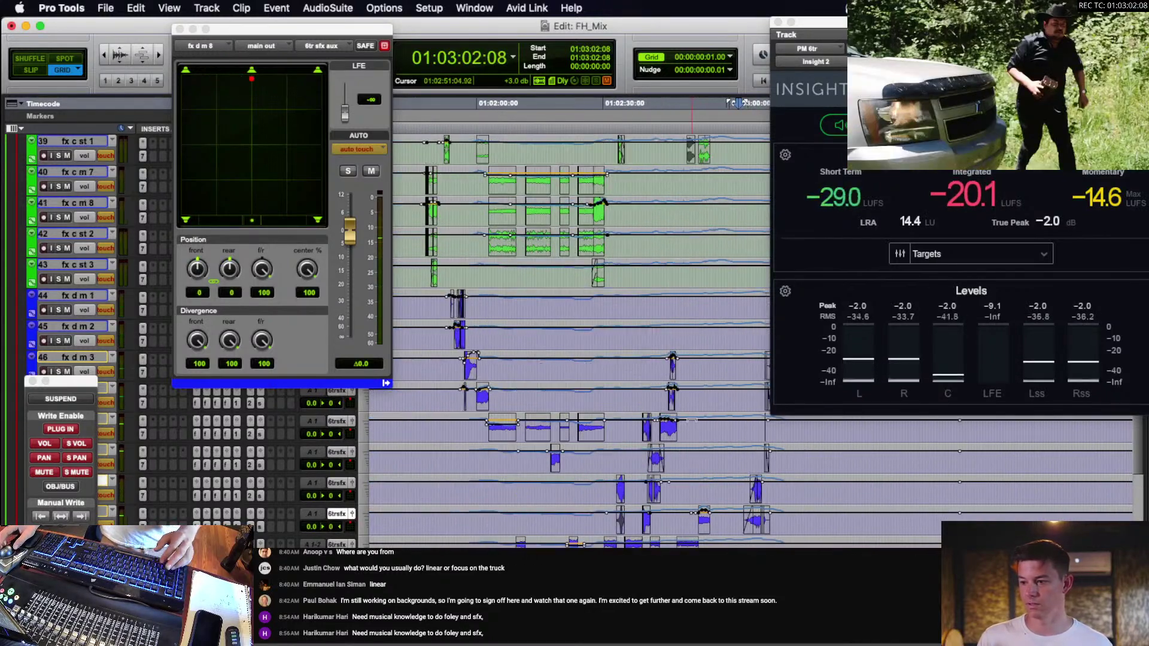
scroll(692, 421, "up", 4)
scroll(595, 375, "left", 5)
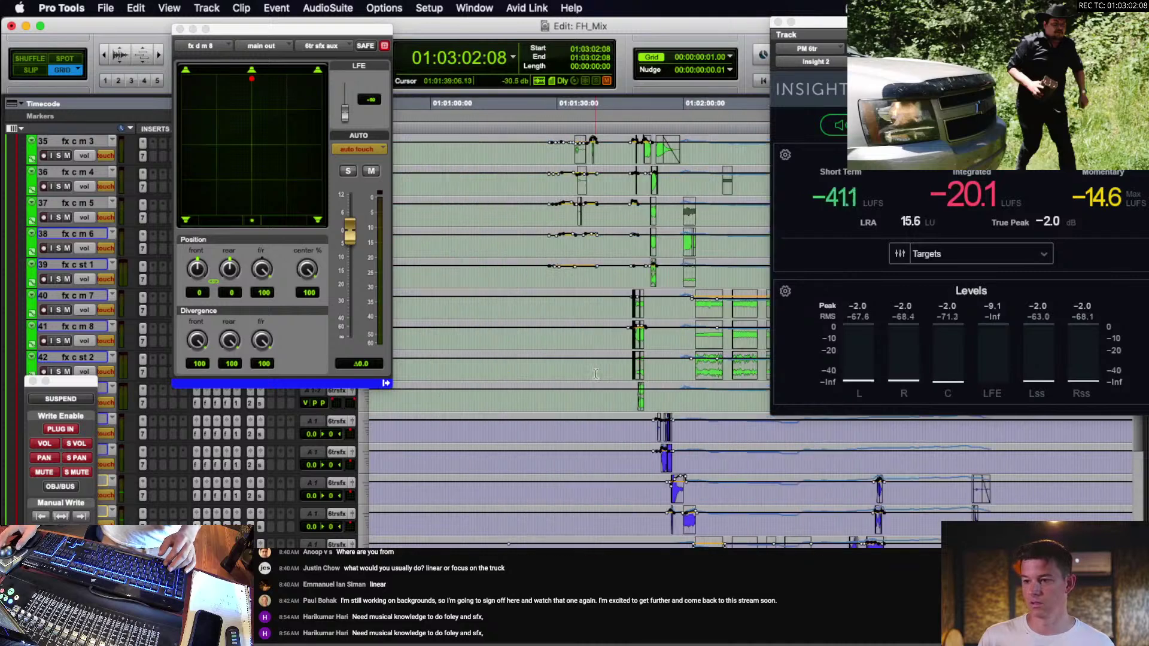
left_click(179, 28)
Switch the tracks from volume automation view to waveform view.
scroll(670, 103, "right", 6)
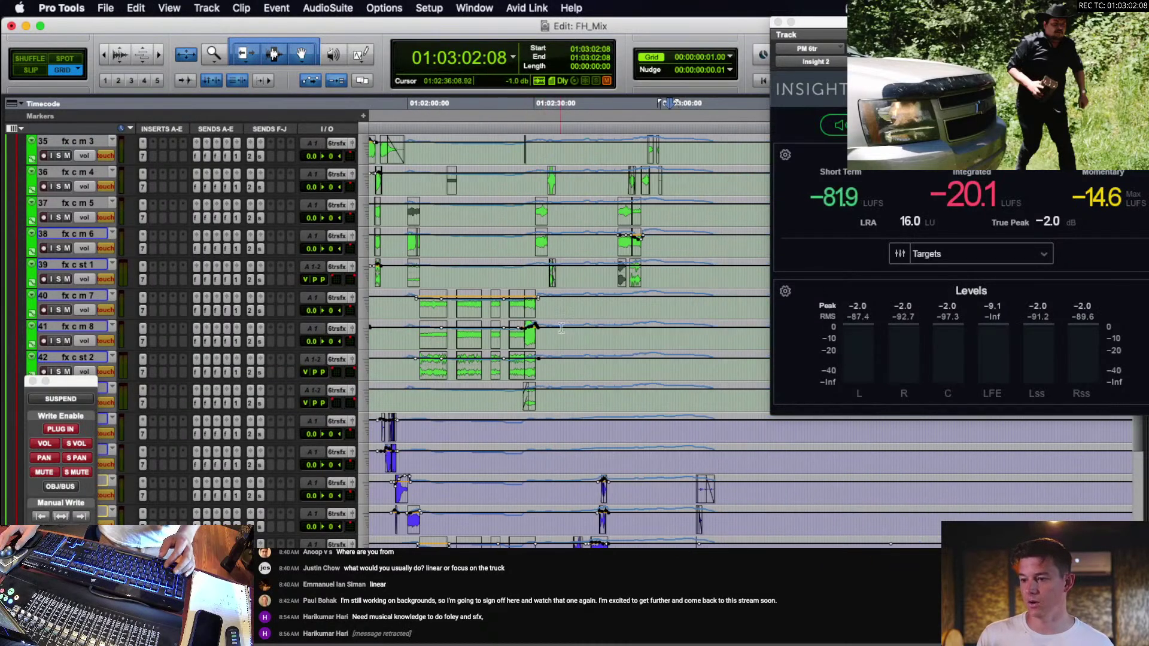
scroll(558, 320, "down", 4)
key("ctrl+minus")
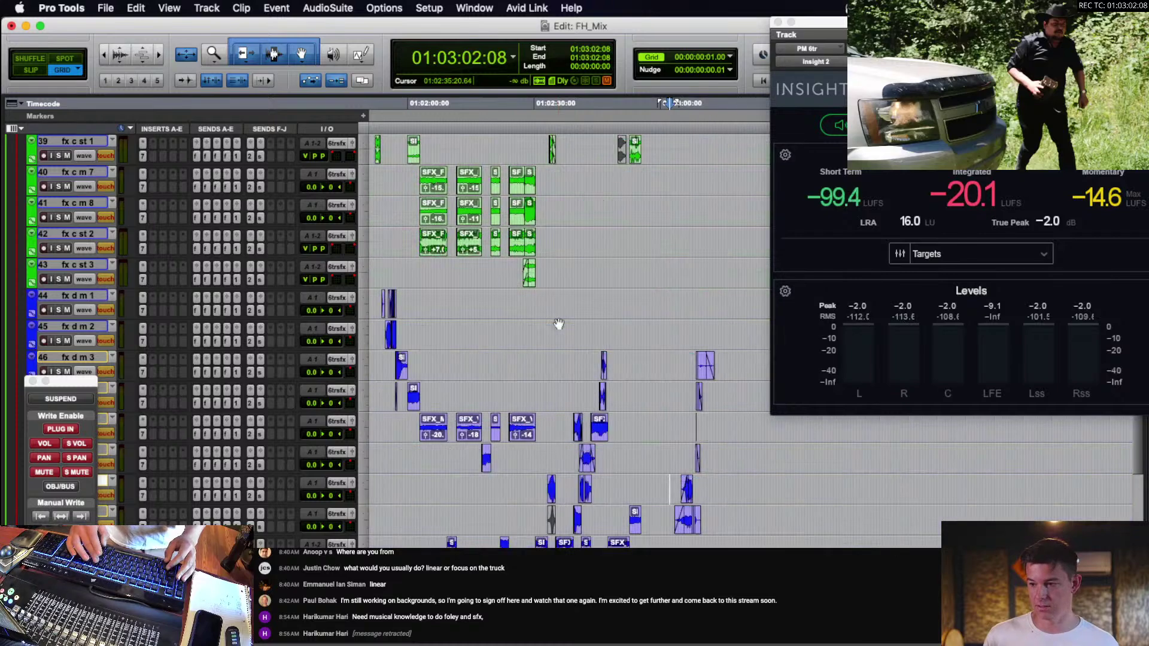
Place the edit cursor at 01:02:51:01 on the fx c m 3 track and switch to OBS.
scroll(451, 262, "up", 9)
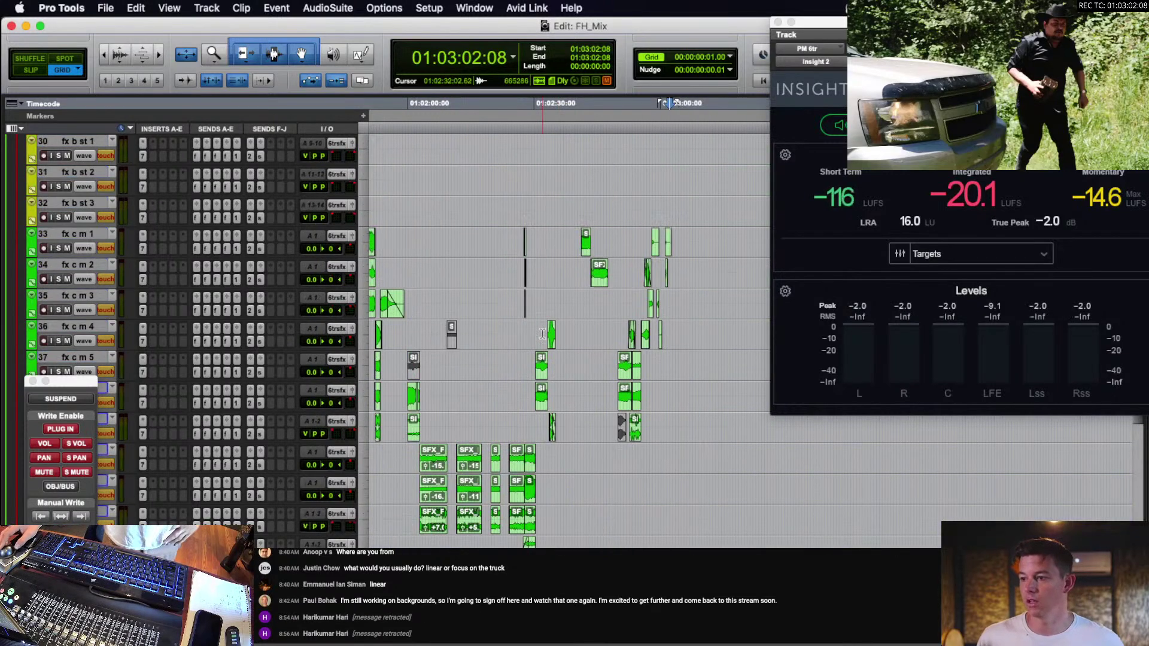
scroll(543, 334, "up", 1)
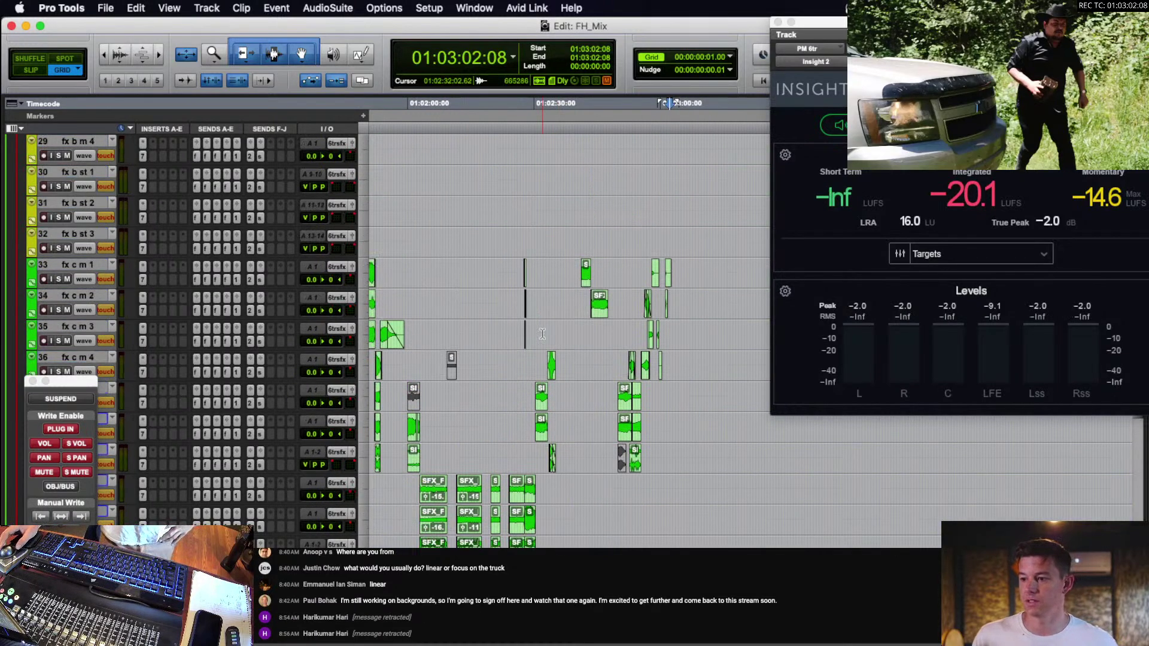
left_click(622, 329)
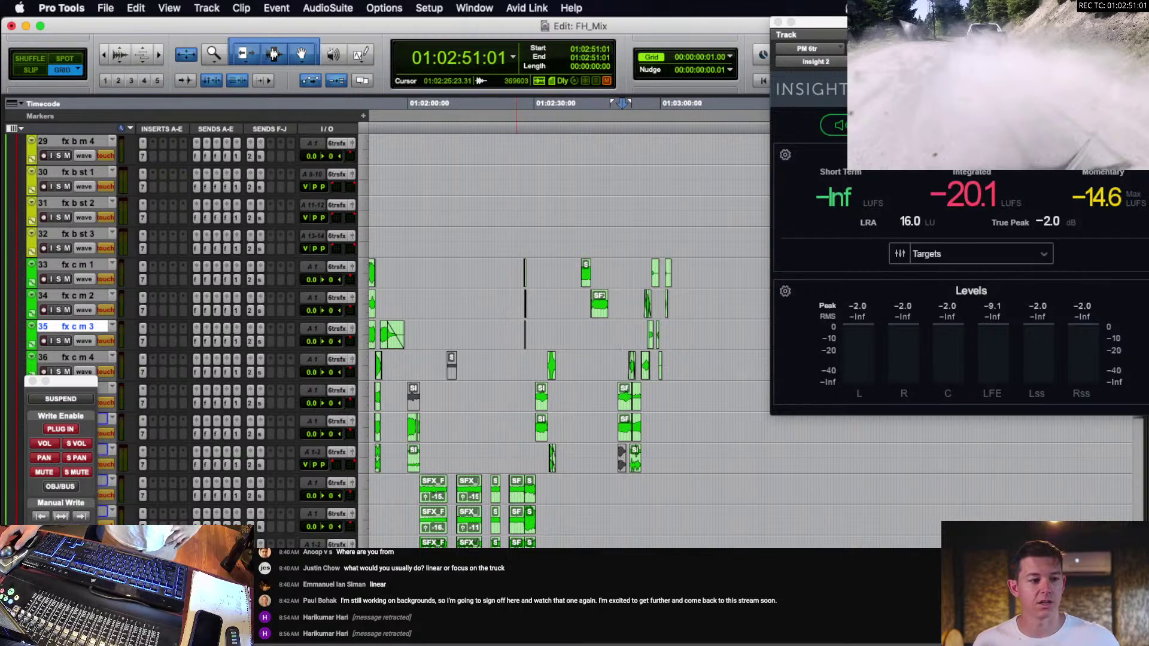
key("super+Tab")
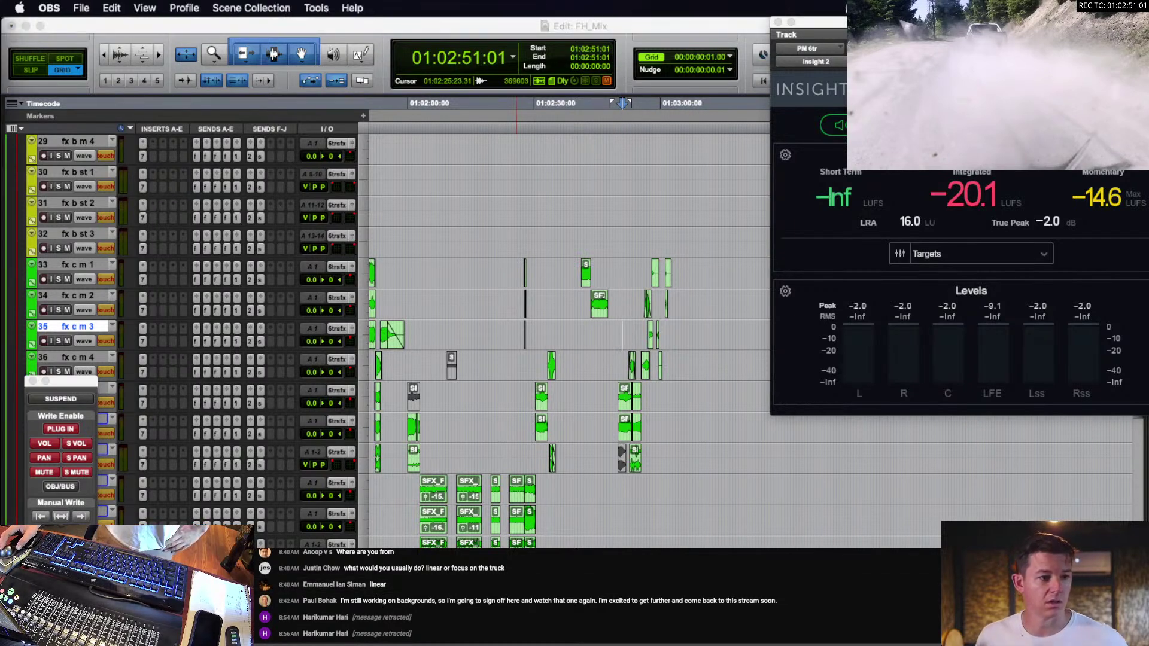